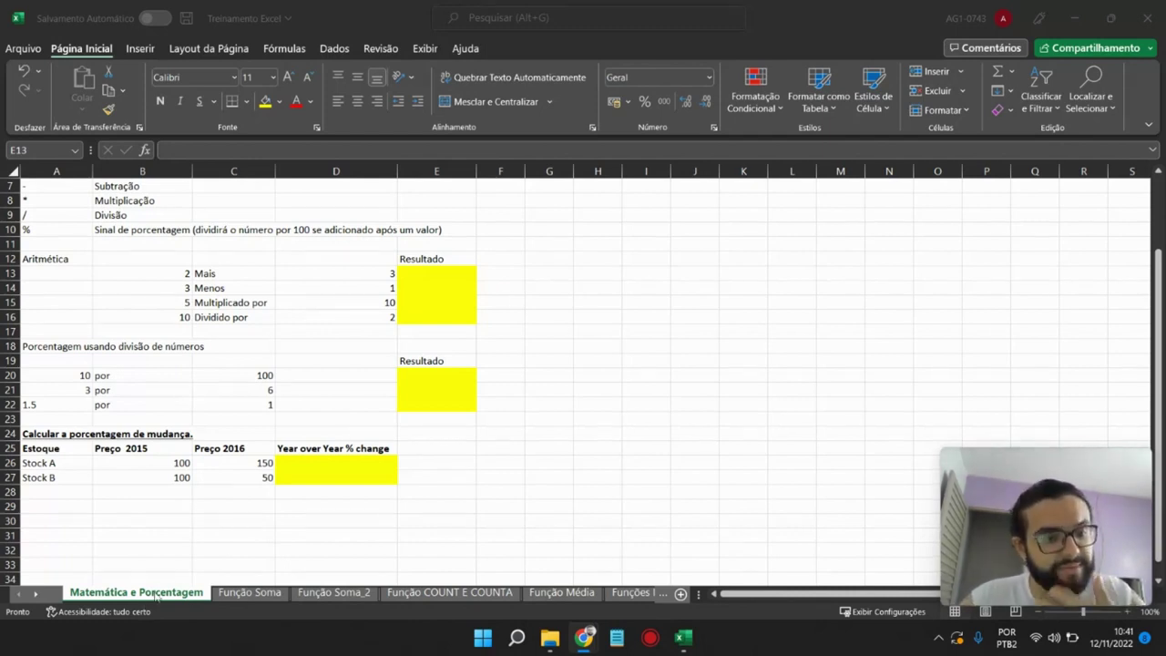
- Review the module title, the instructions line and the equals-sign rule at the top of the sheet
scroll(196, 247, "up", 2)
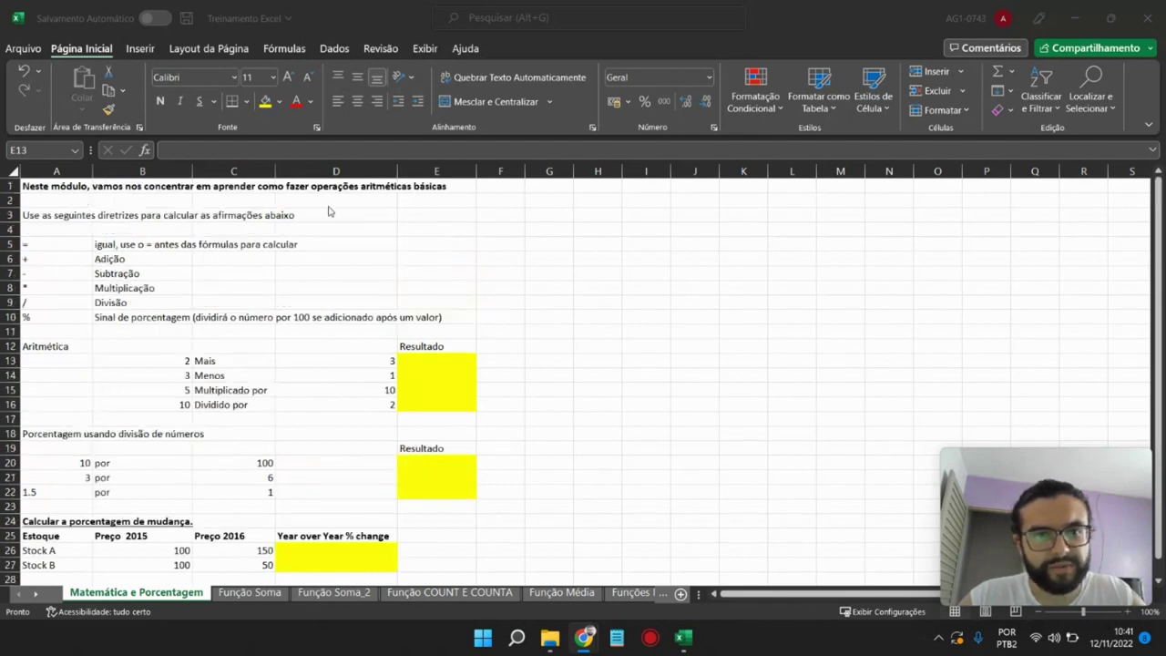
left_click(363, 185)
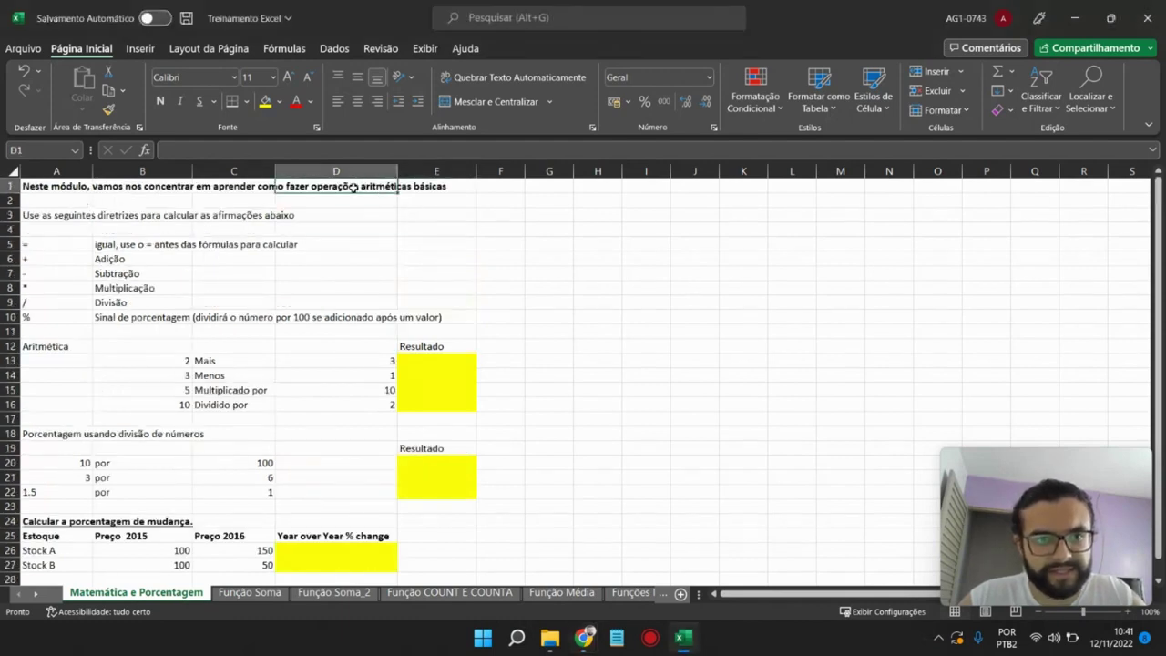
left_click(54, 216)
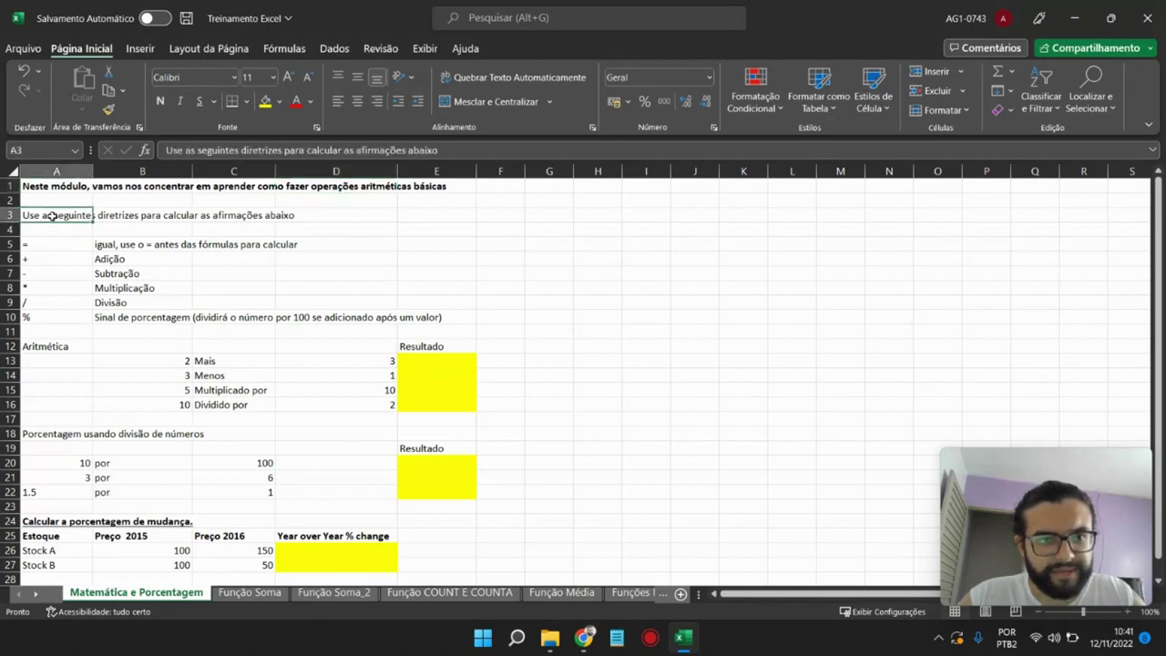
left_click_drag(54, 216, 232, 214)
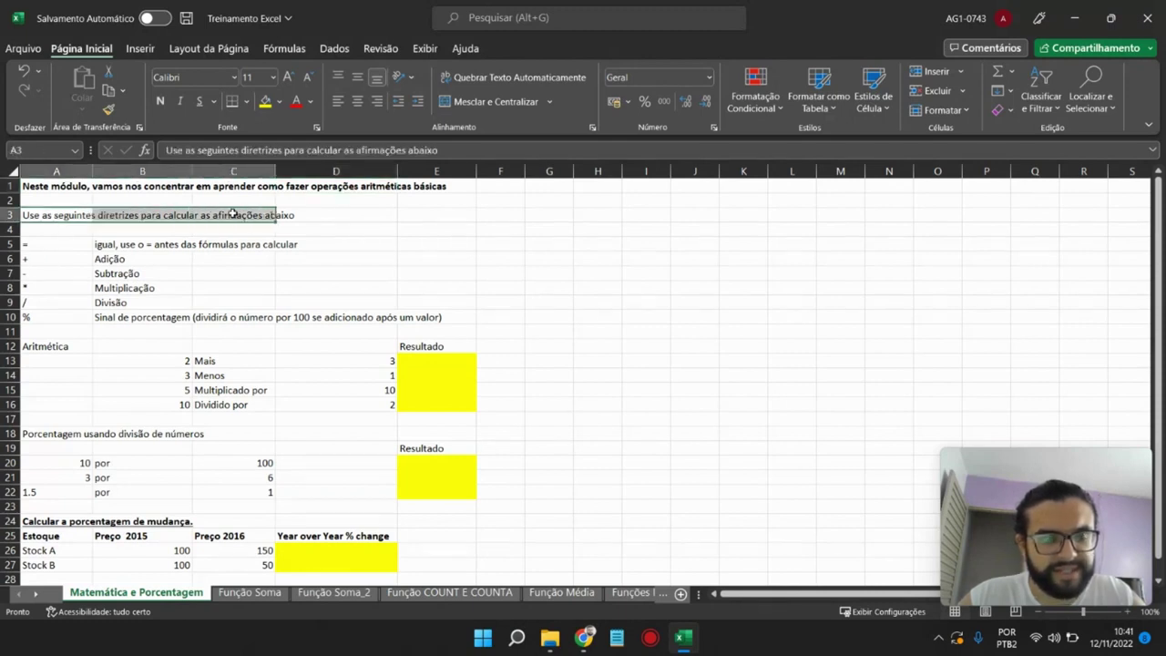
left_click(42, 247)
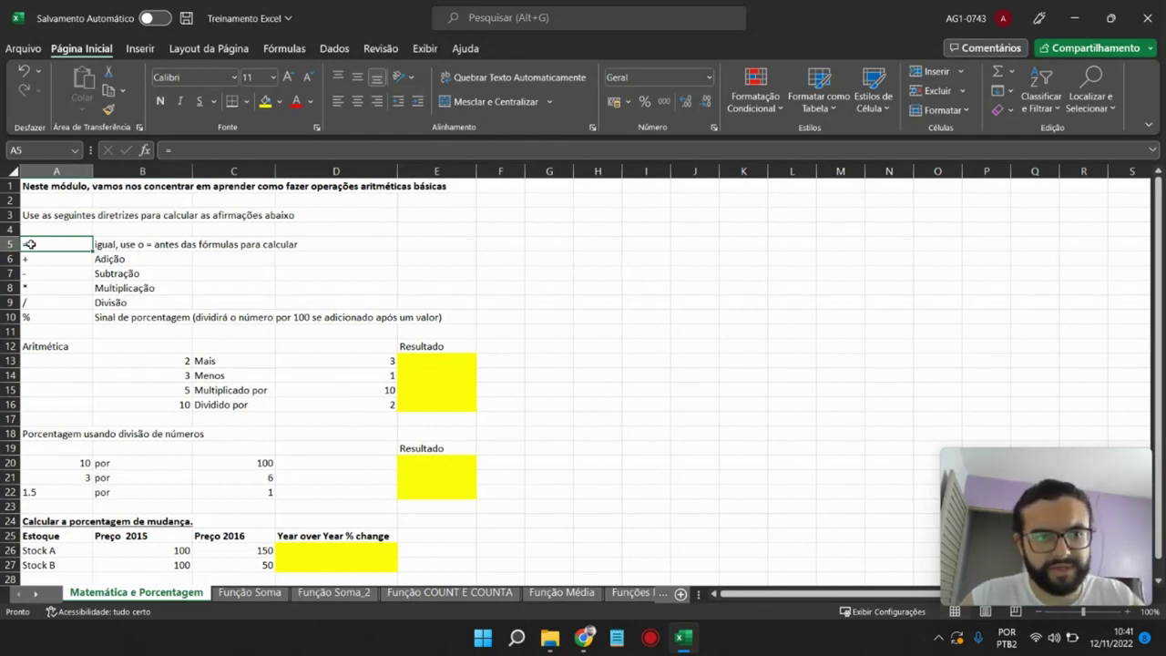
- Highlight the Adição, Subtração, Multiplicação, Divisão and percent operator rows, then the Aritmética heading
left_click(413, 358)
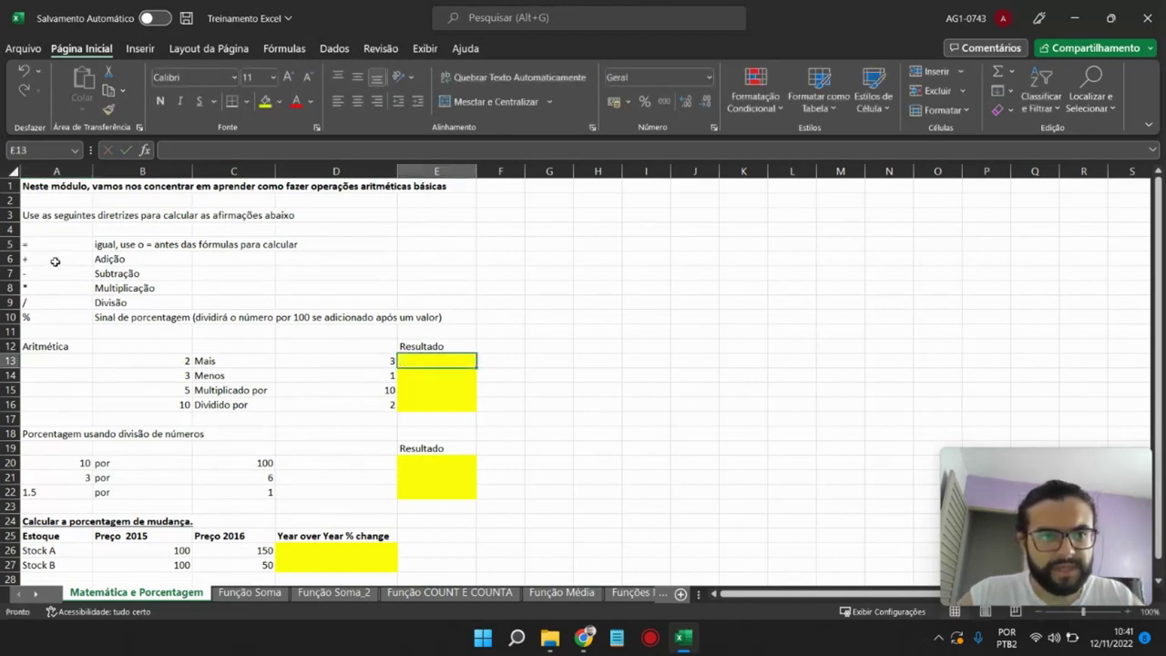
left_click_drag(30, 261, 127, 256)
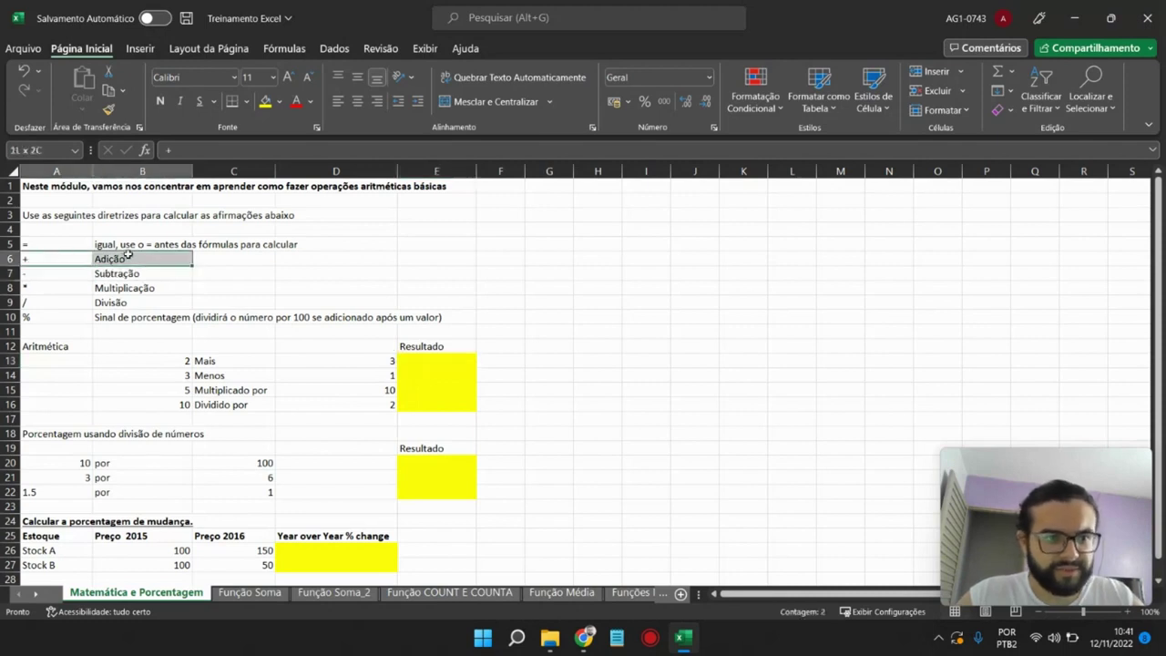
left_click_drag(31, 273, 134, 275)
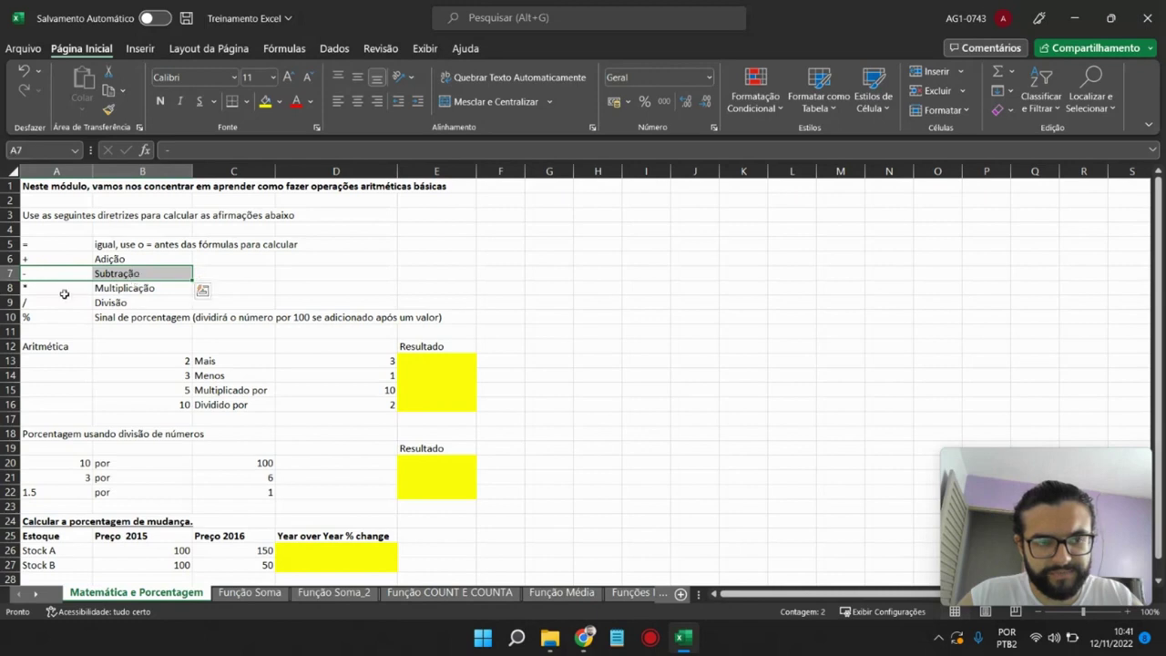
left_click_drag(41, 288, 135, 287)
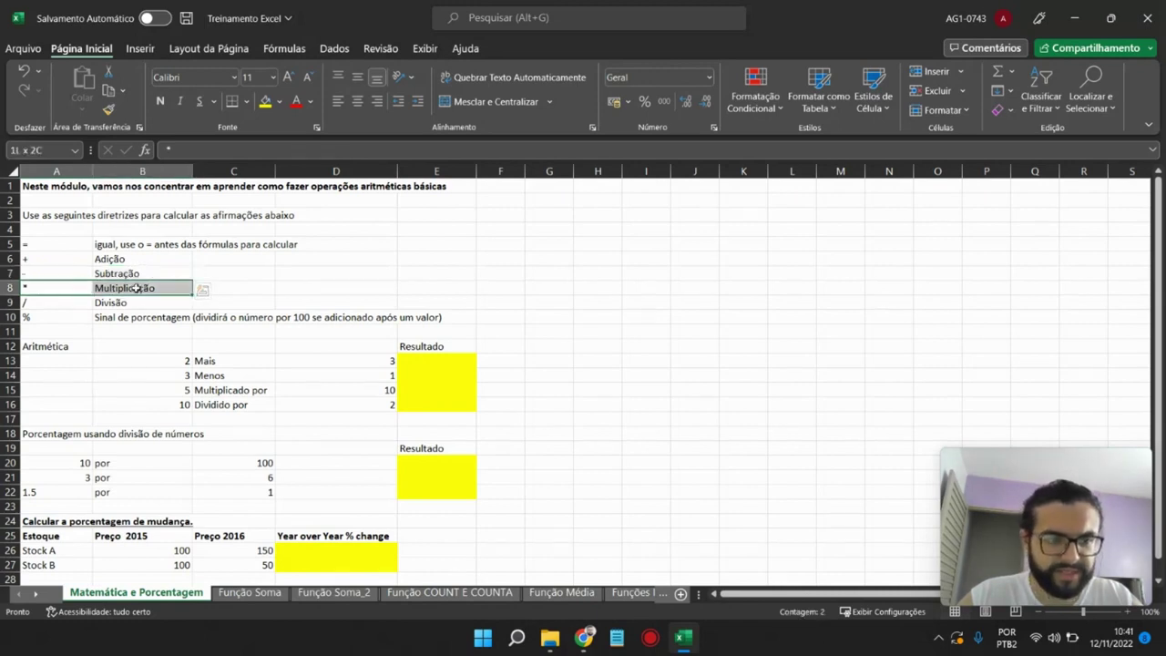
mouse_move(41, 306)
left_mouse_down()
mouse_move(112, 304)
mouse_move(133, 319)
left_mouse_up()
left_click(68, 316)
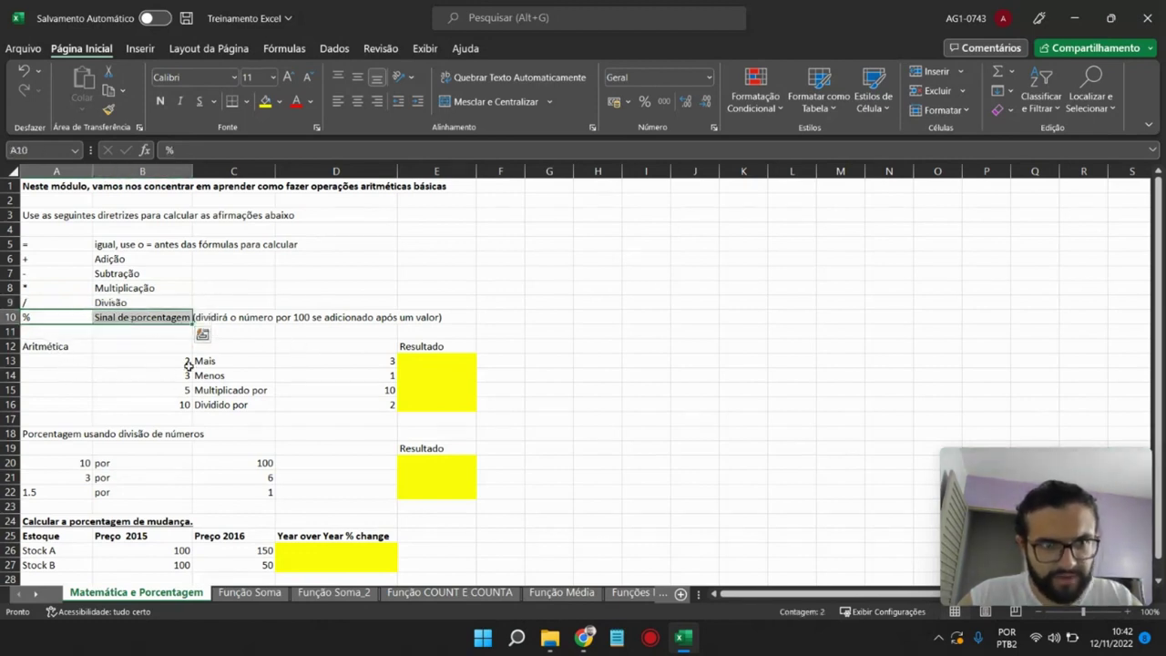
left_click(137, 372)
left_click(64, 347)
scroll(205, 311, "down", 1)
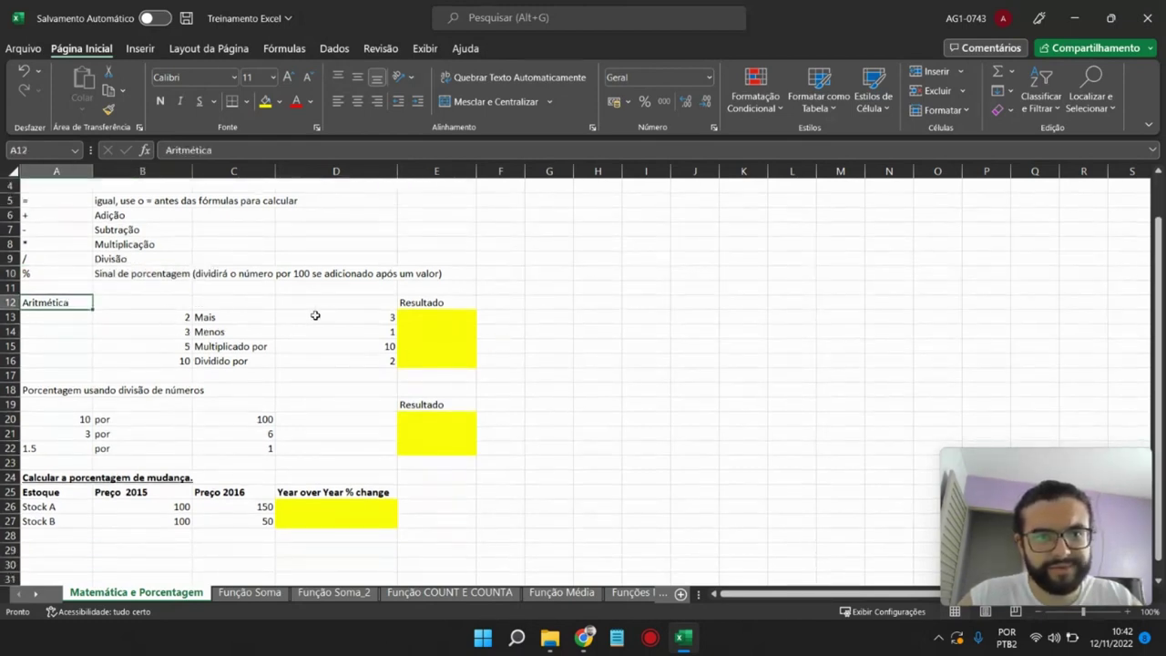
- Enter =B13+D13 in E13, change D13 to 5, and start a new formula in E13
left_click(420, 318)
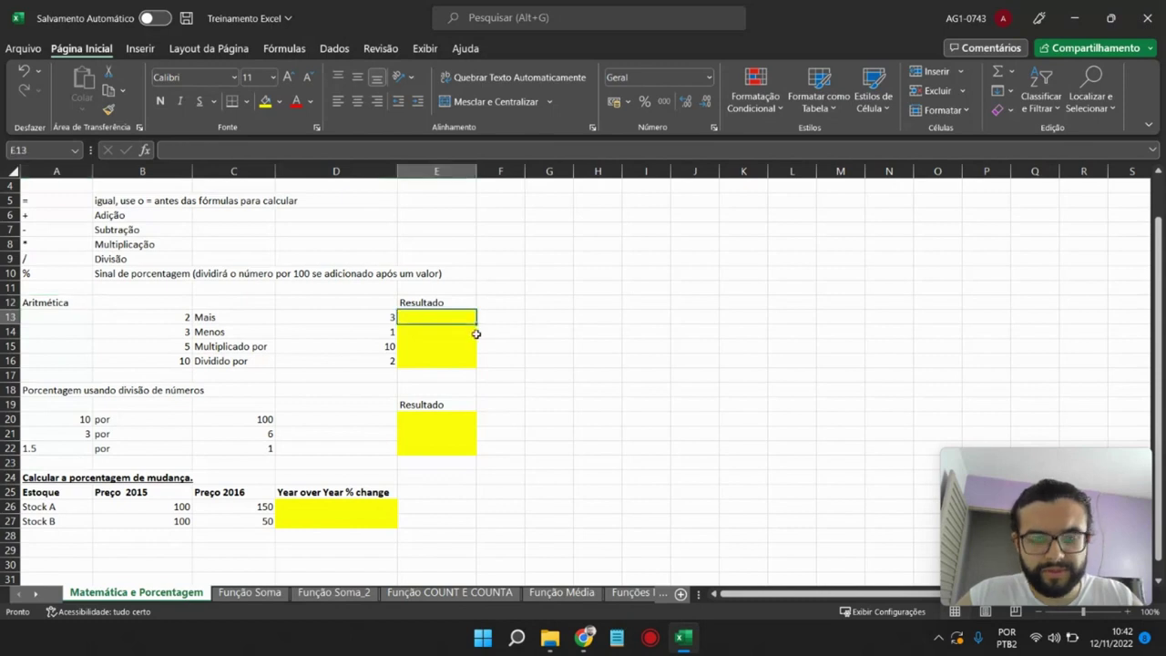
type("=")
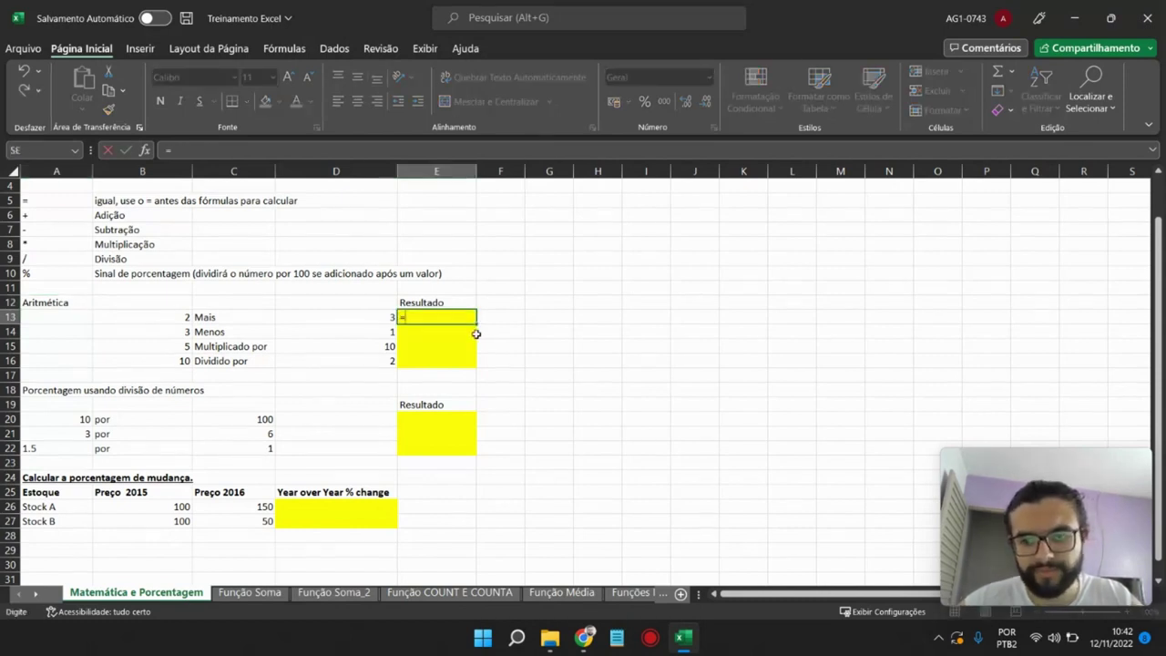
type("b13+d13")
key("Return")
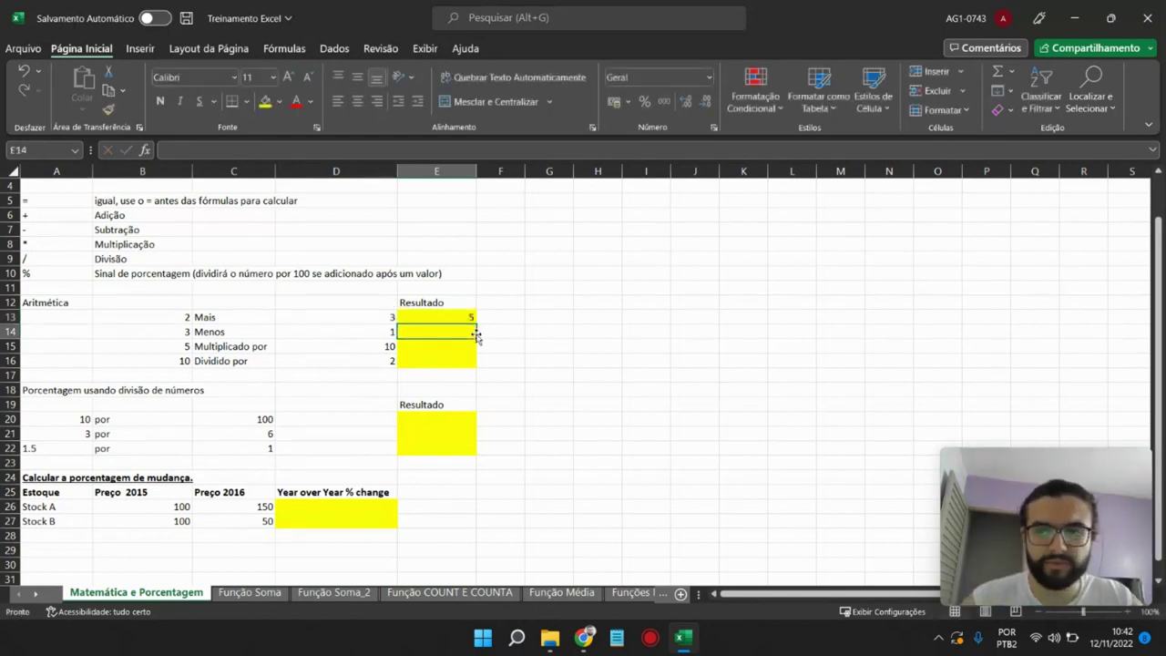
left_click(349, 322)
type("2")
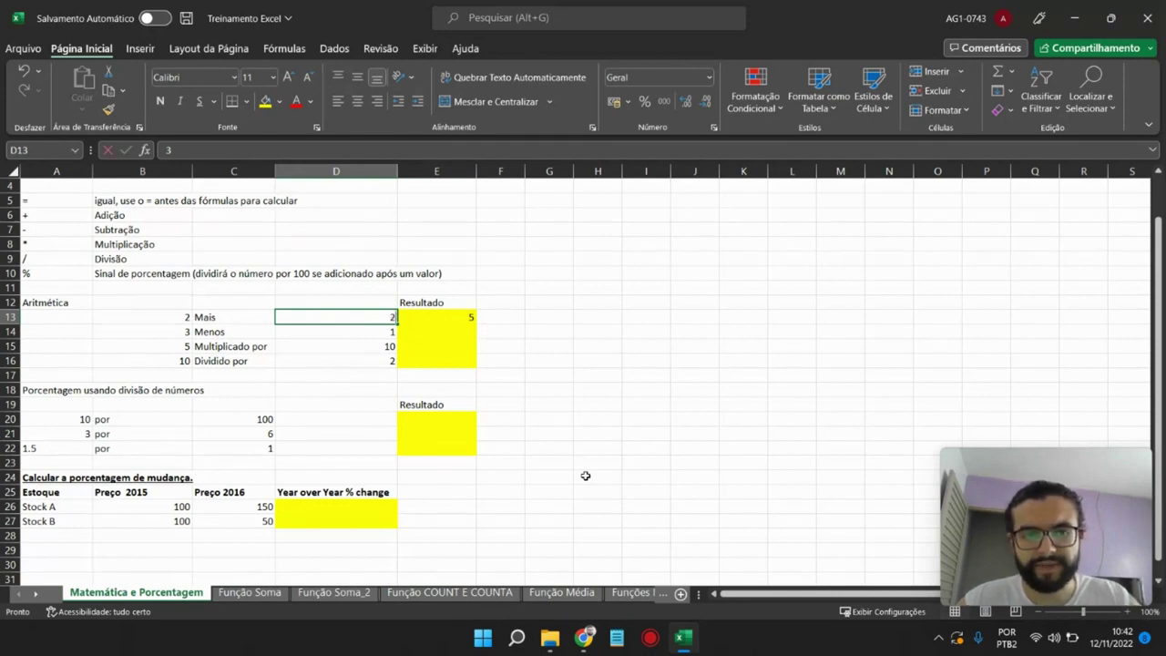
type("5")
key("Return")
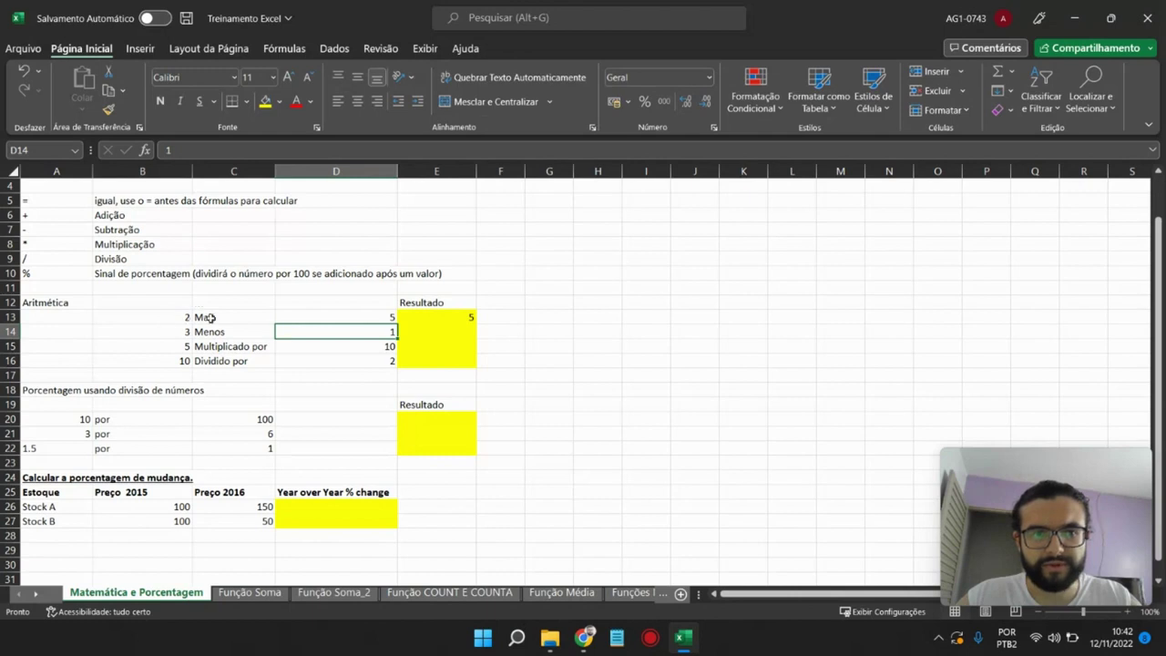
left_click(424, 320)
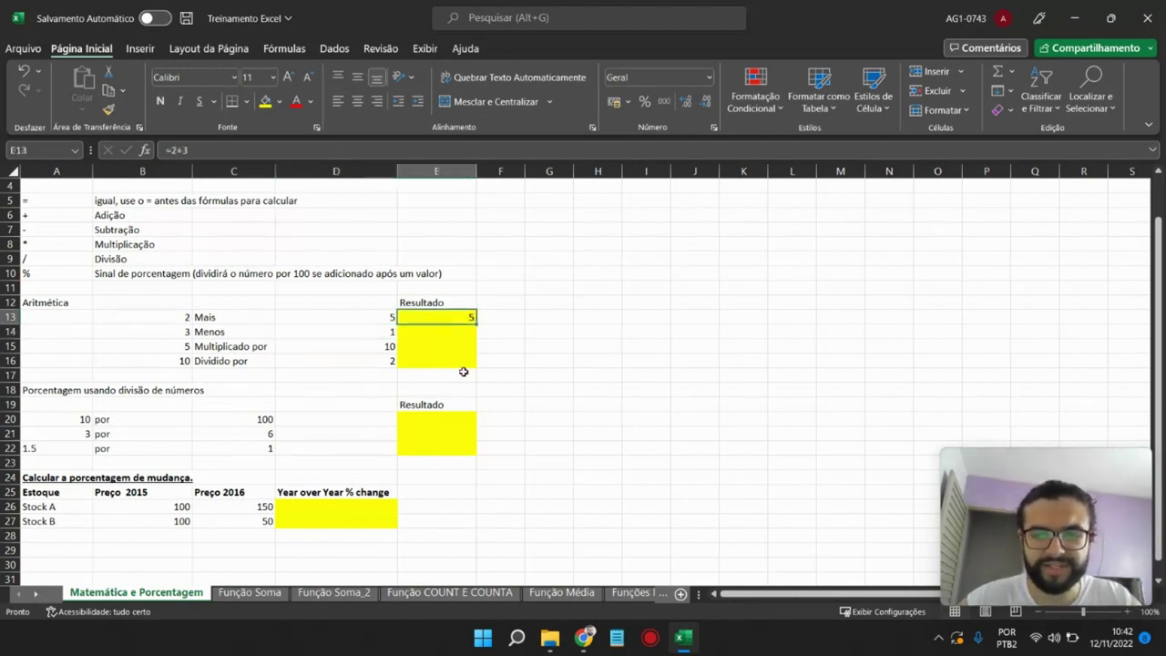
type("=")
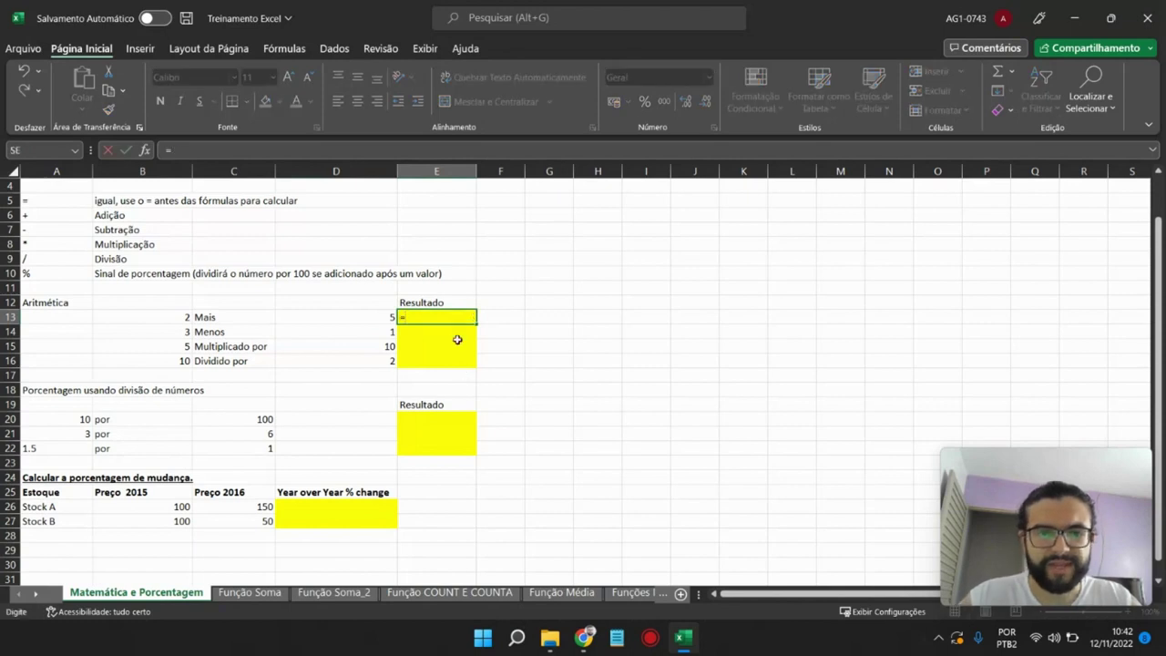
- Complete E13 as =B13+D13 by clicking the two cells
left_click(176, 316)
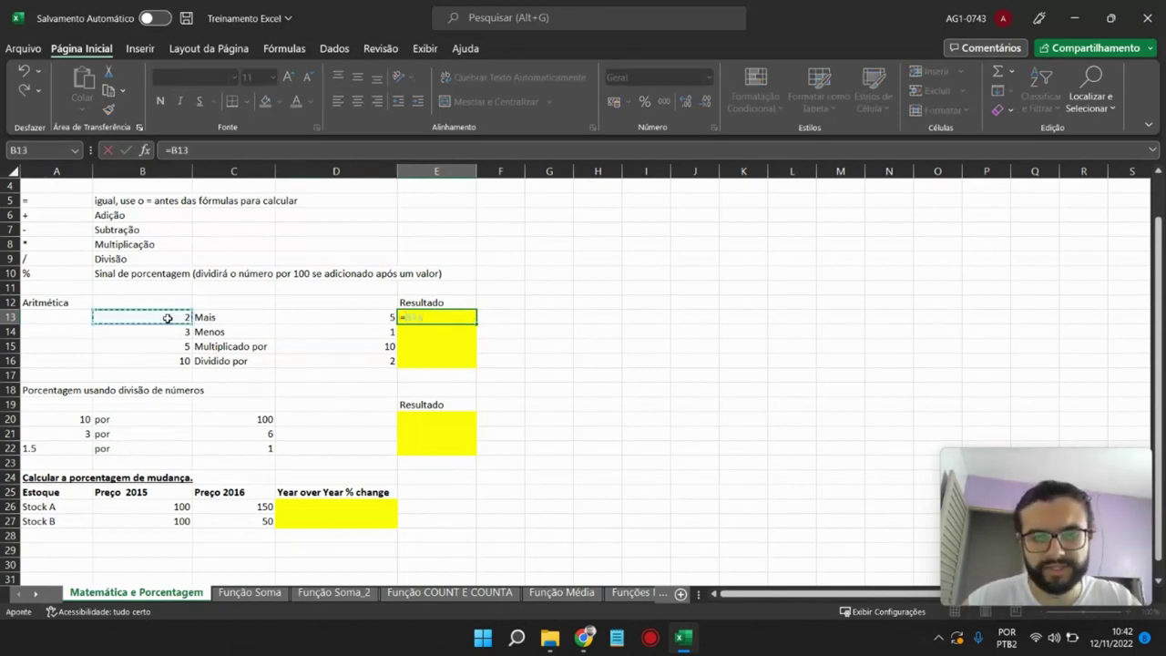
type("+")
left_click(309, 319)
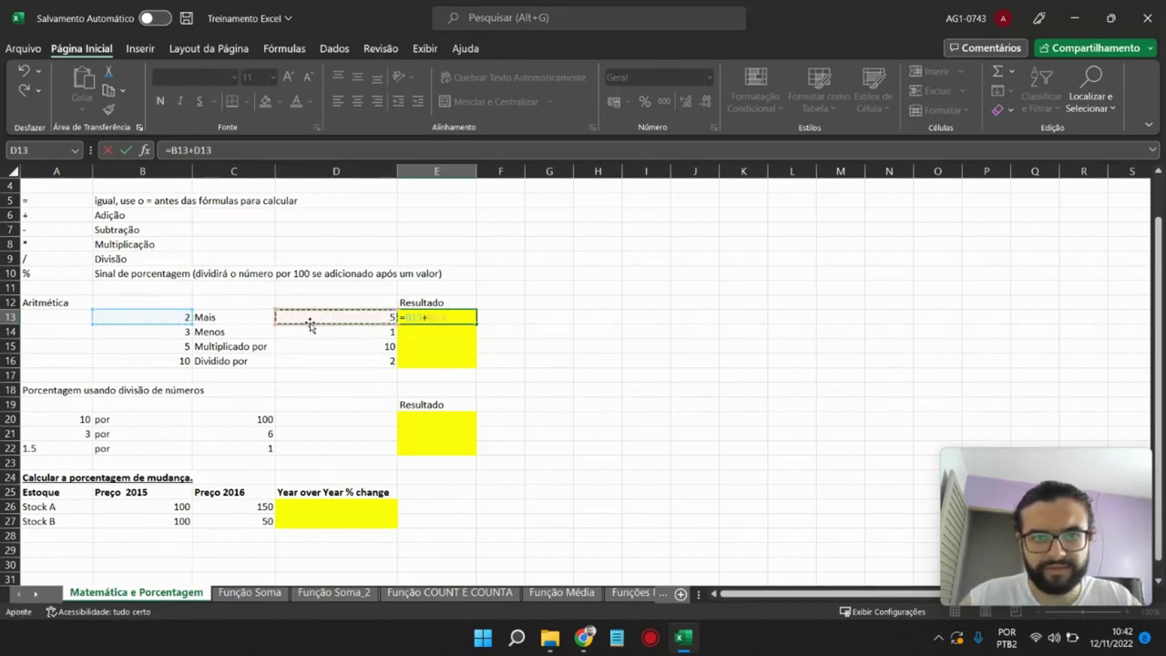
key("Return")
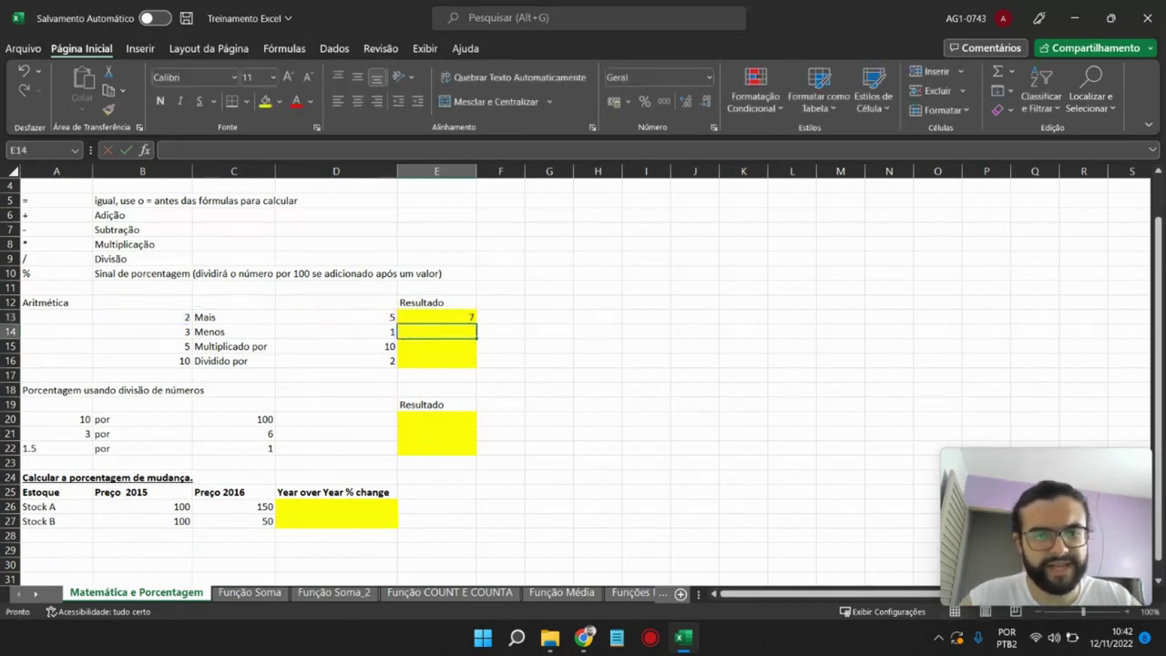
- Enter =B14-D14 in E14 and change D14 to 5, so E14 shows -2
type("=")
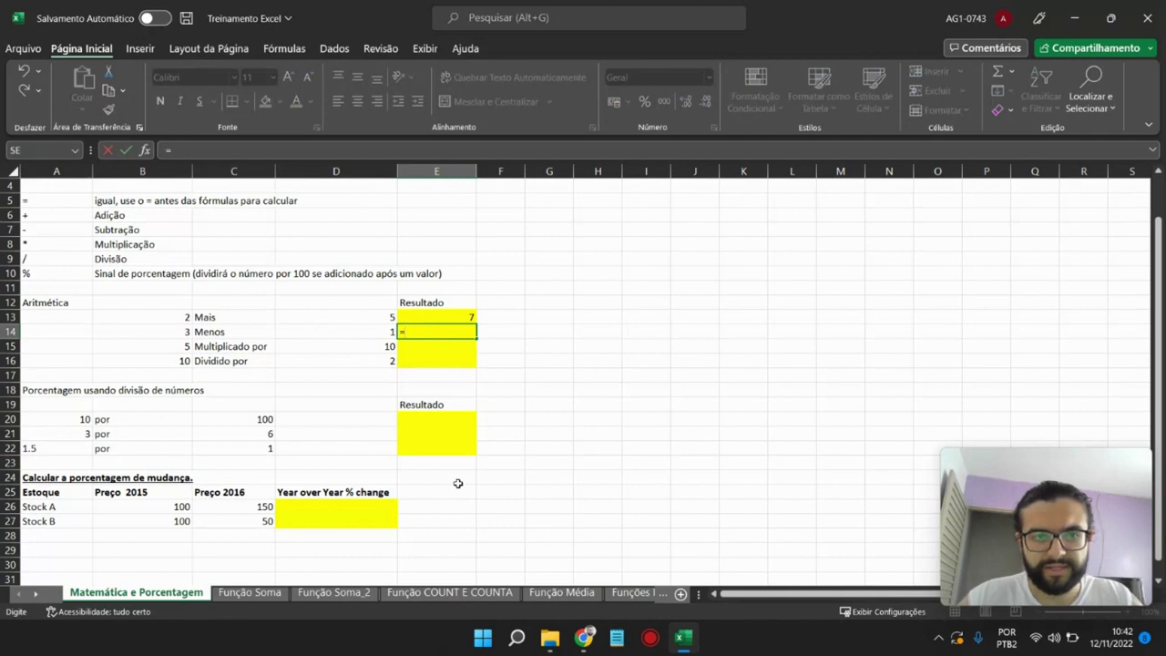
left_click(180, 332)
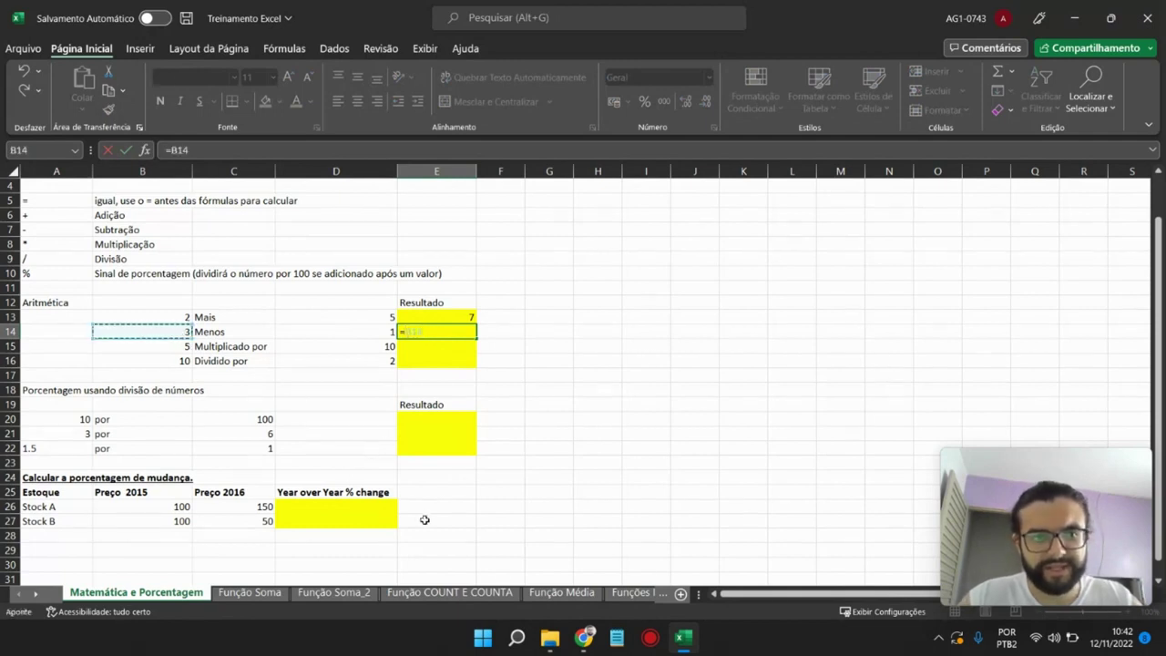
type("*")
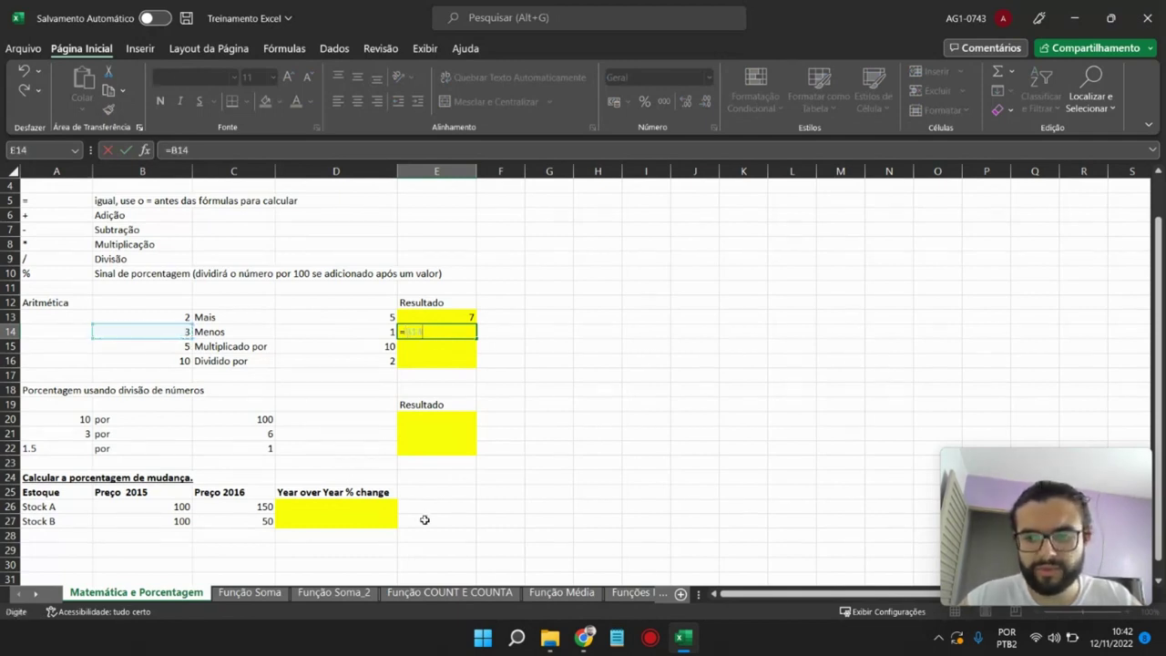
left_click(320, 334)
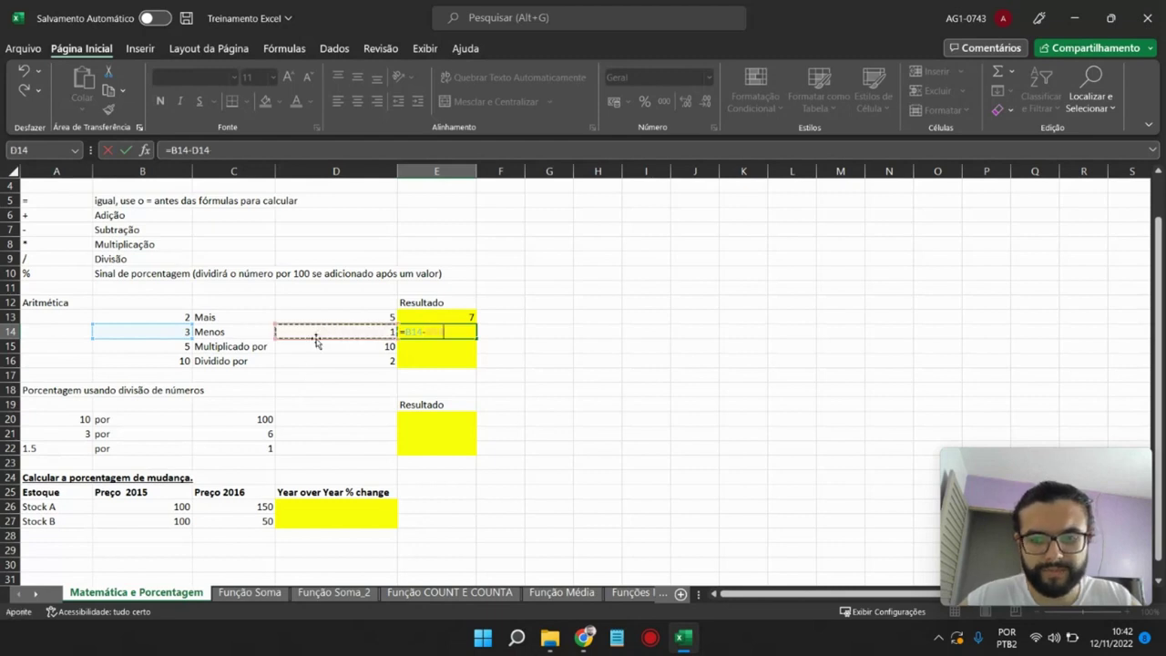
key("Return")
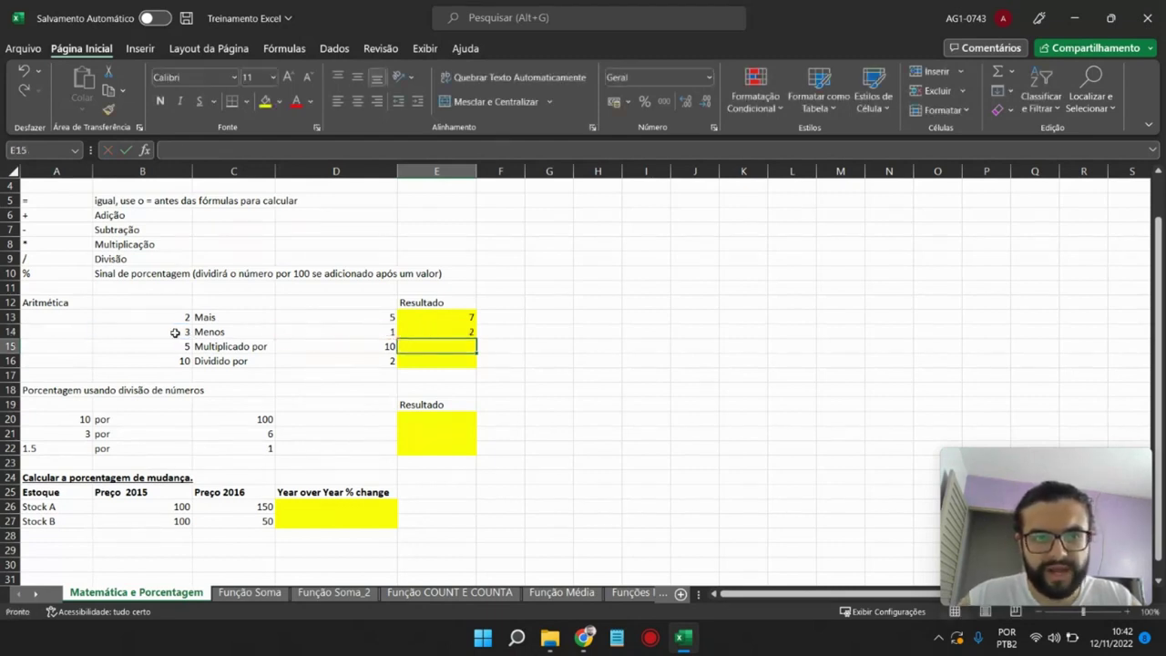
left_click(335, 332)
type("5")
key("Return")
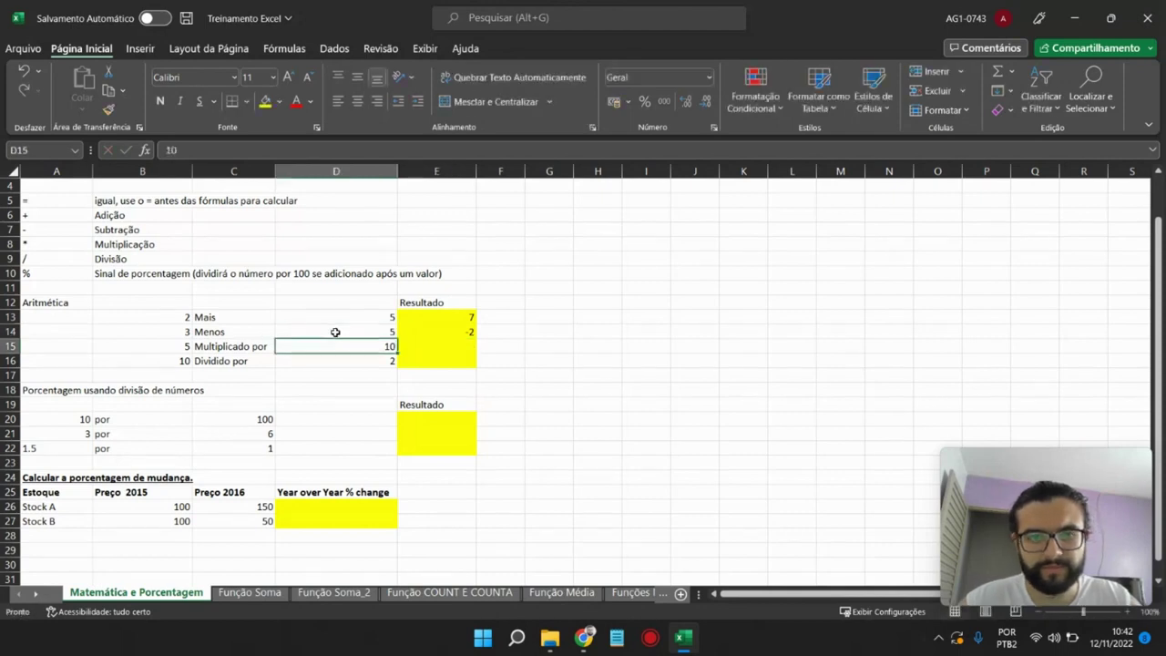
left_click(458, 329)
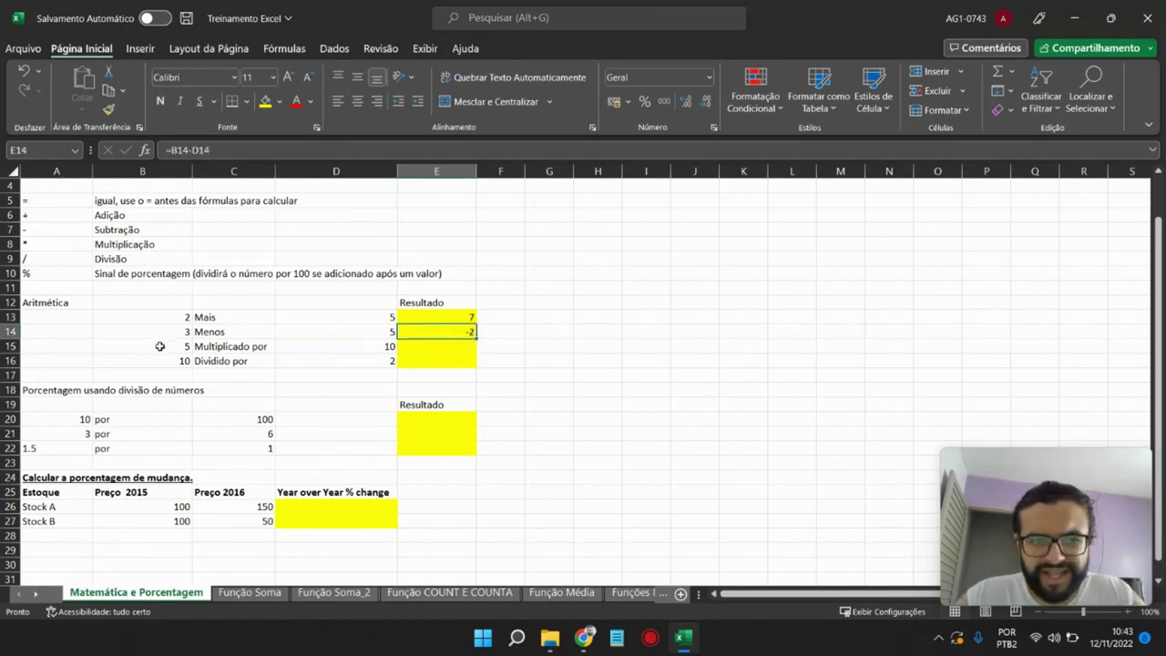
- Fill E14's formula down through E16 and inspect the copied formulas in E15 and E16
left_click_drag(476, 338, 469, 370)
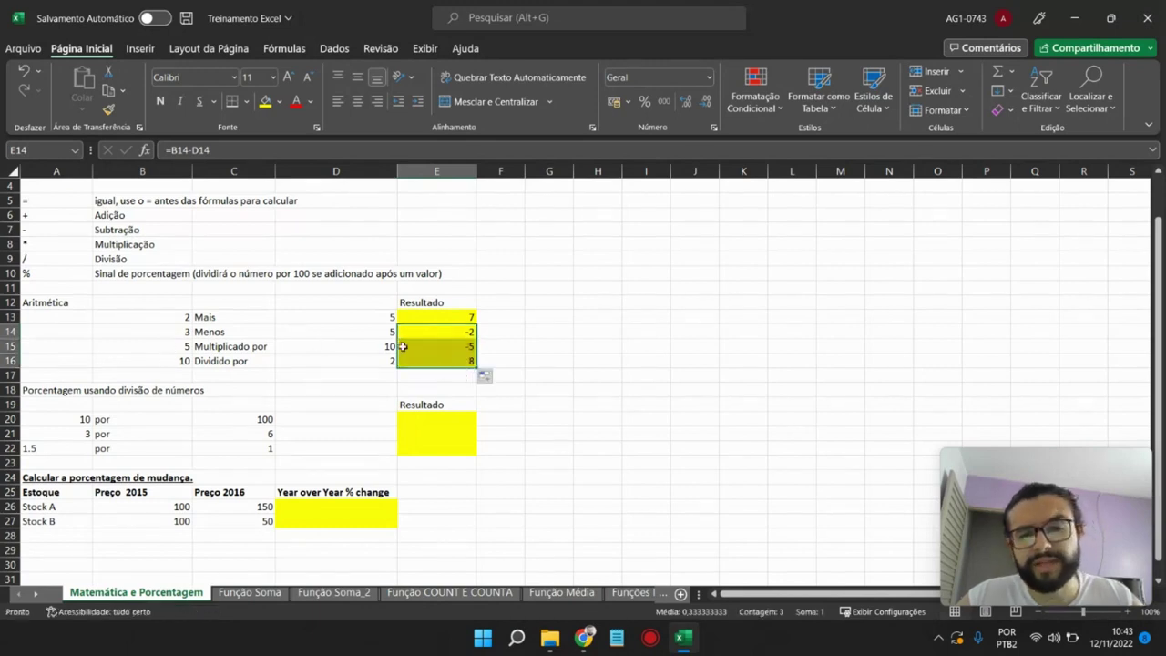
left_click(459, 346)
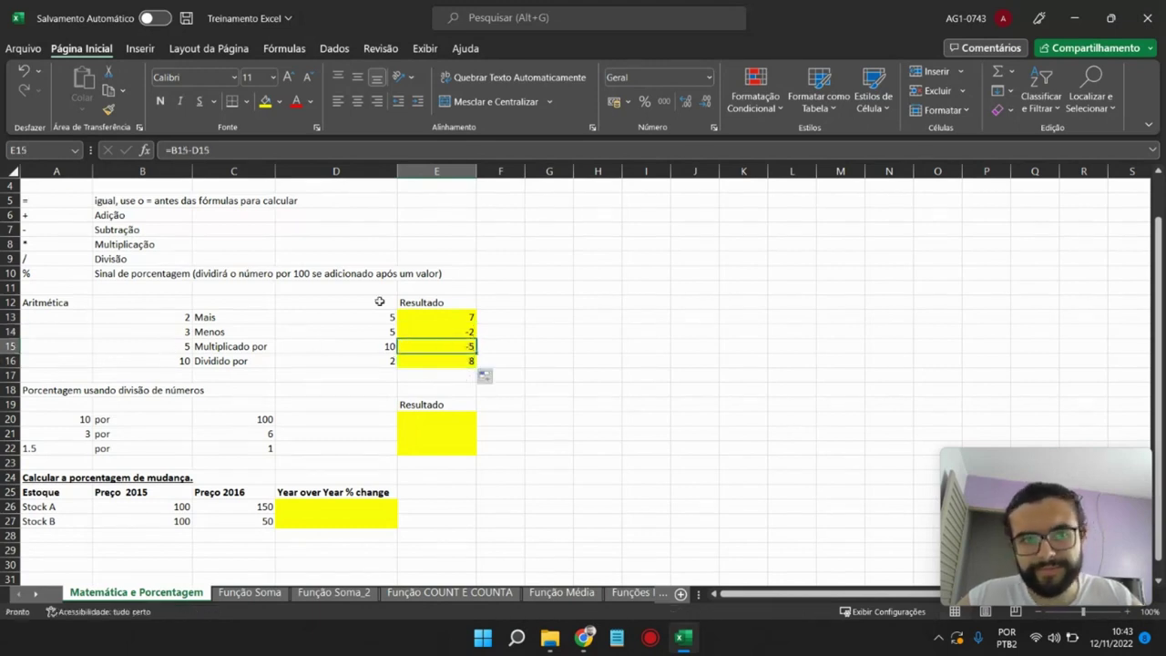
left_click(192, 149)
left_click(436, 362)
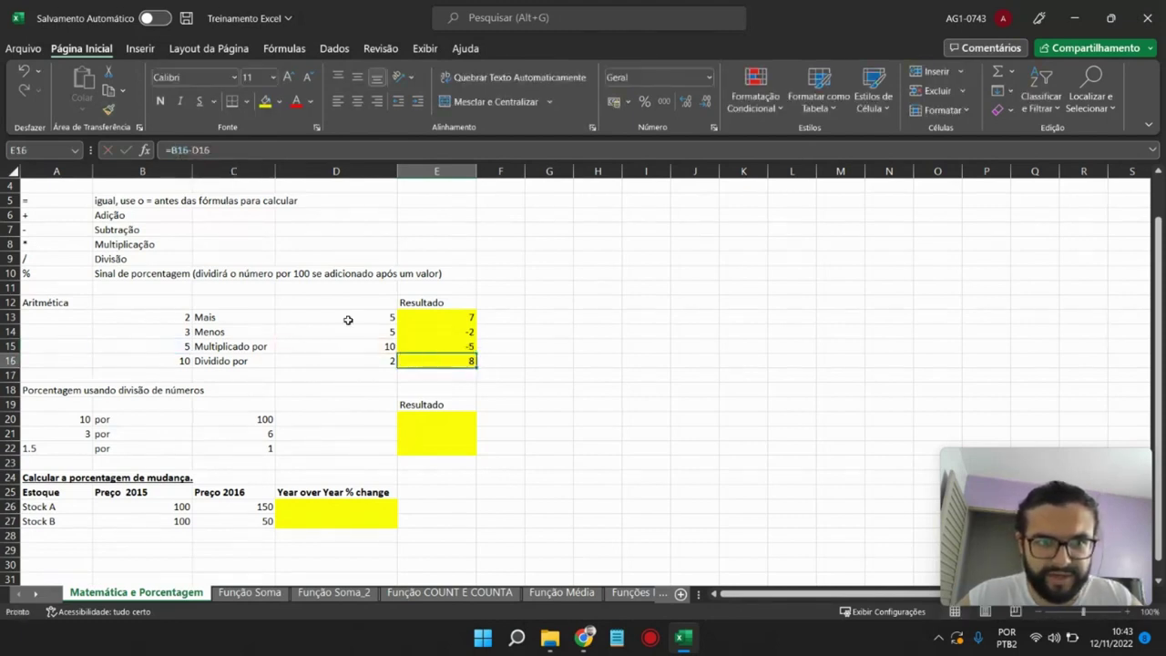
left_click(179, 150)
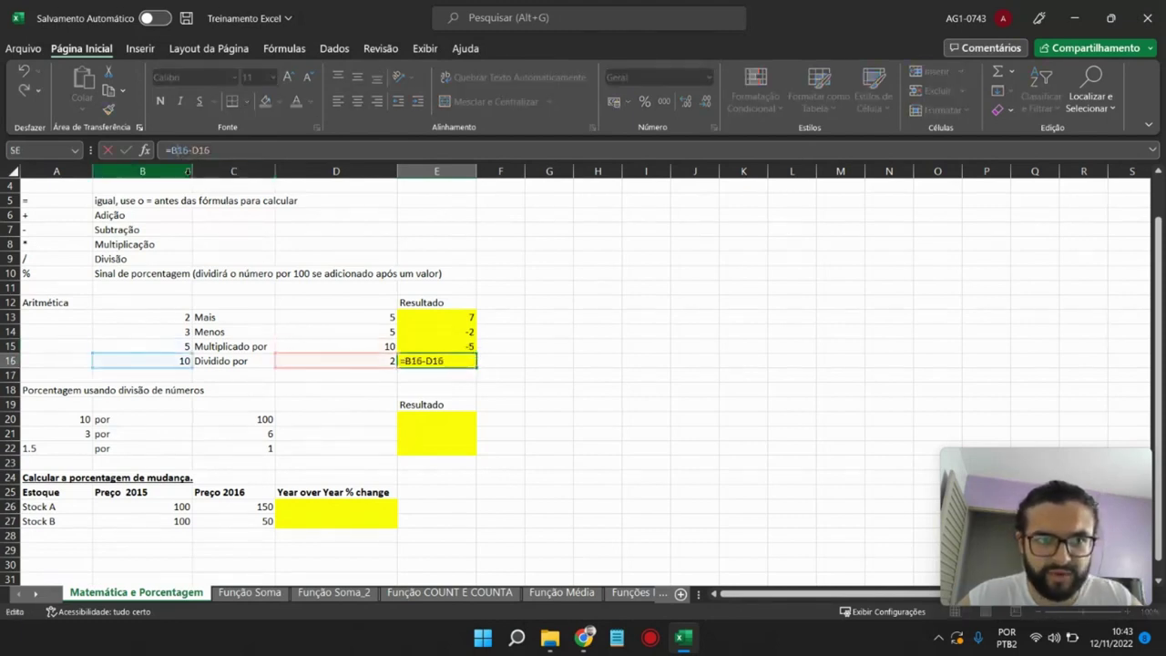
left_click(456, 347)
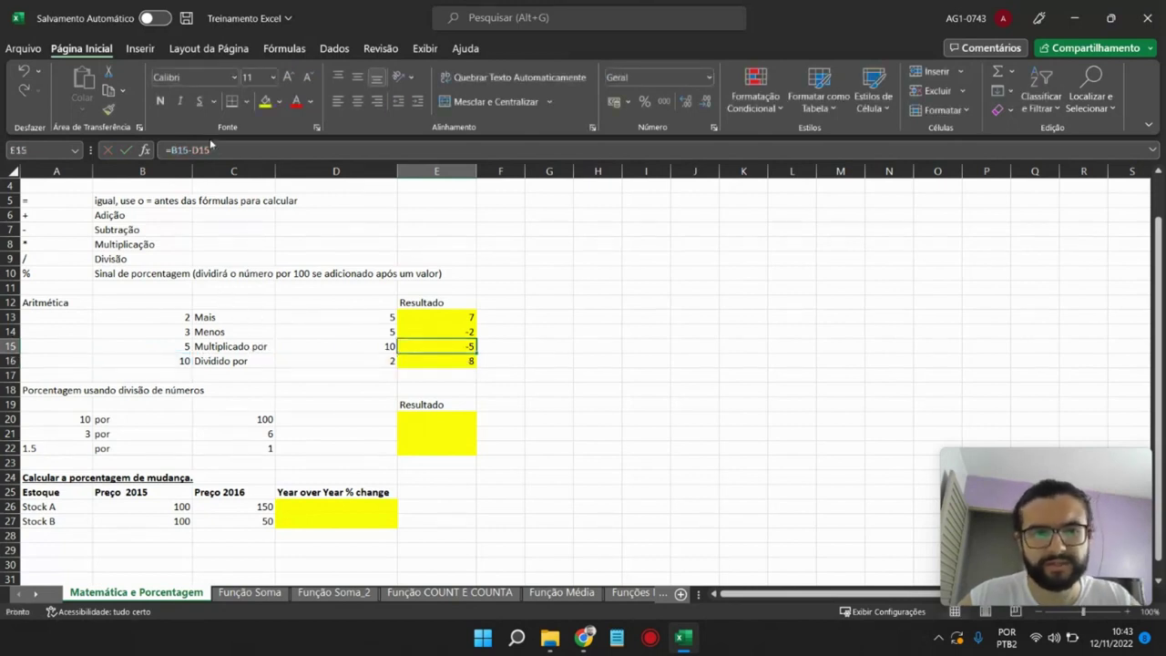
- Change the minus to * in E15 and to / in E16, giving 50 and 5
left_click(190, 149)
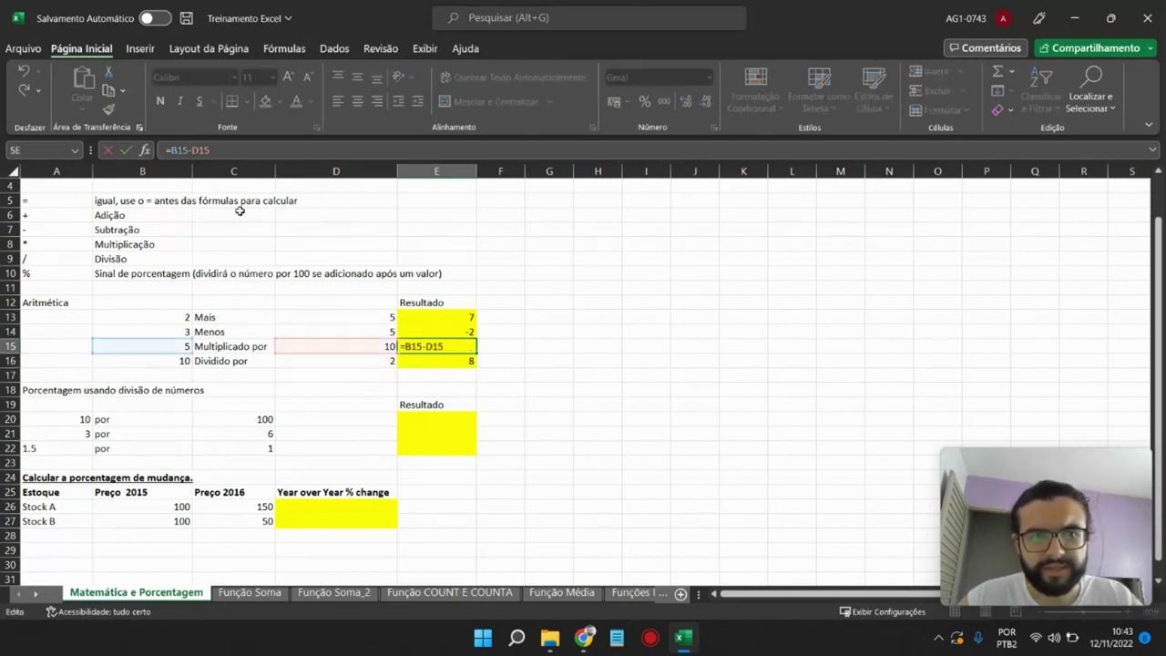
key("BackSpace")
type("*")
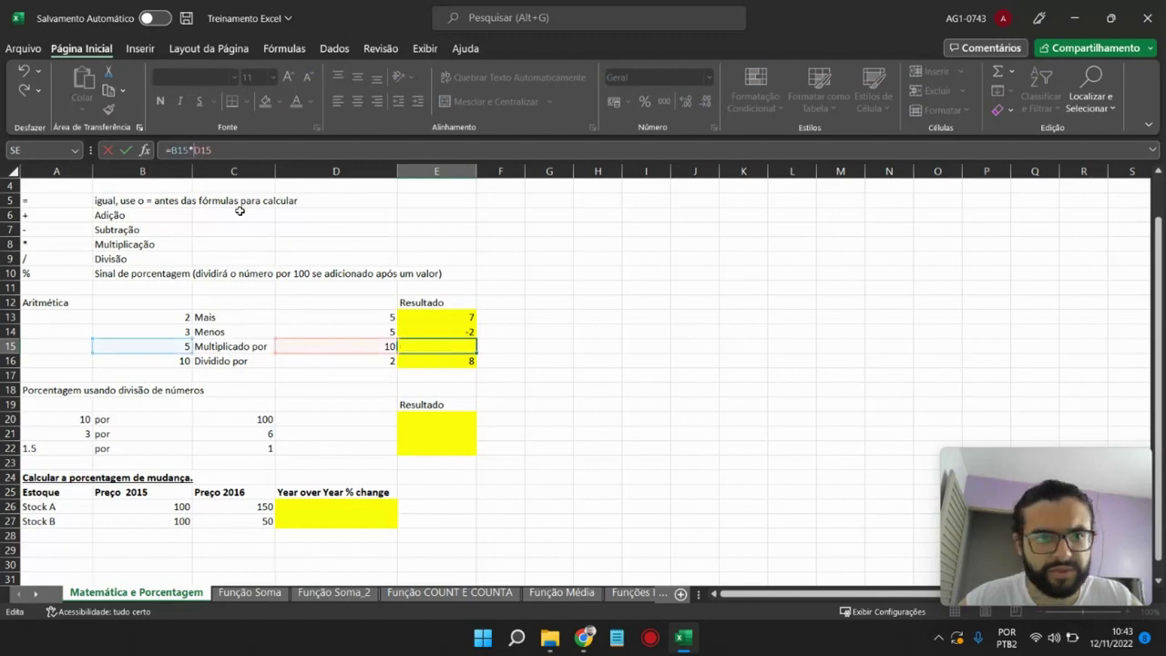
key("Return")
left_click(232, 361)
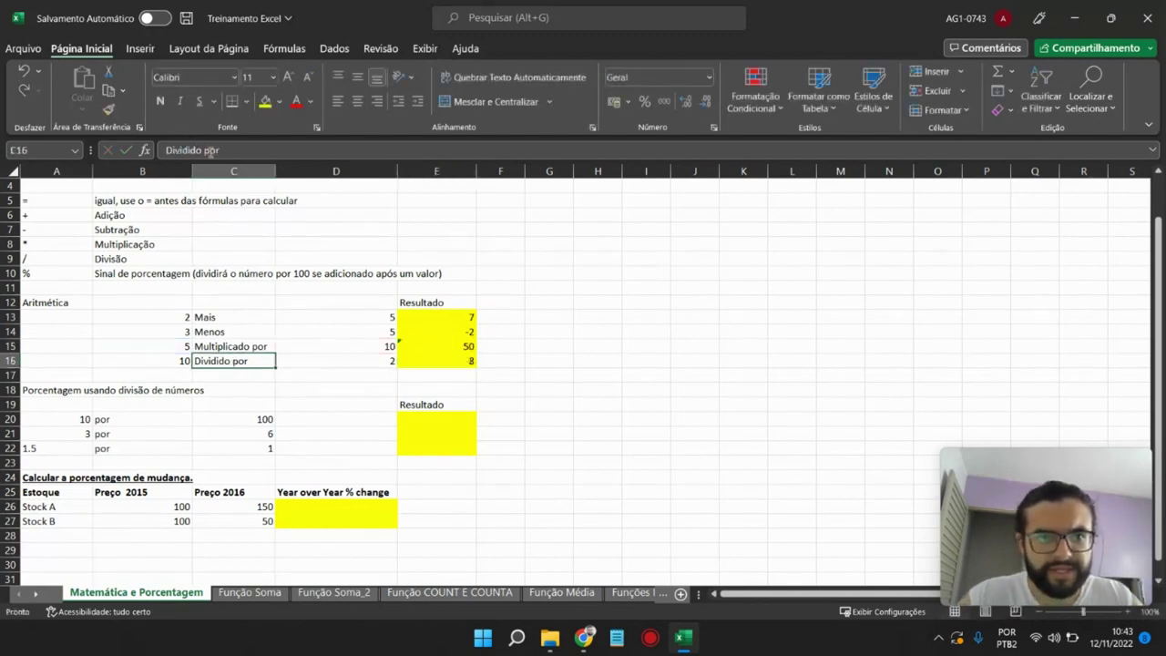
left_click(467, 362)
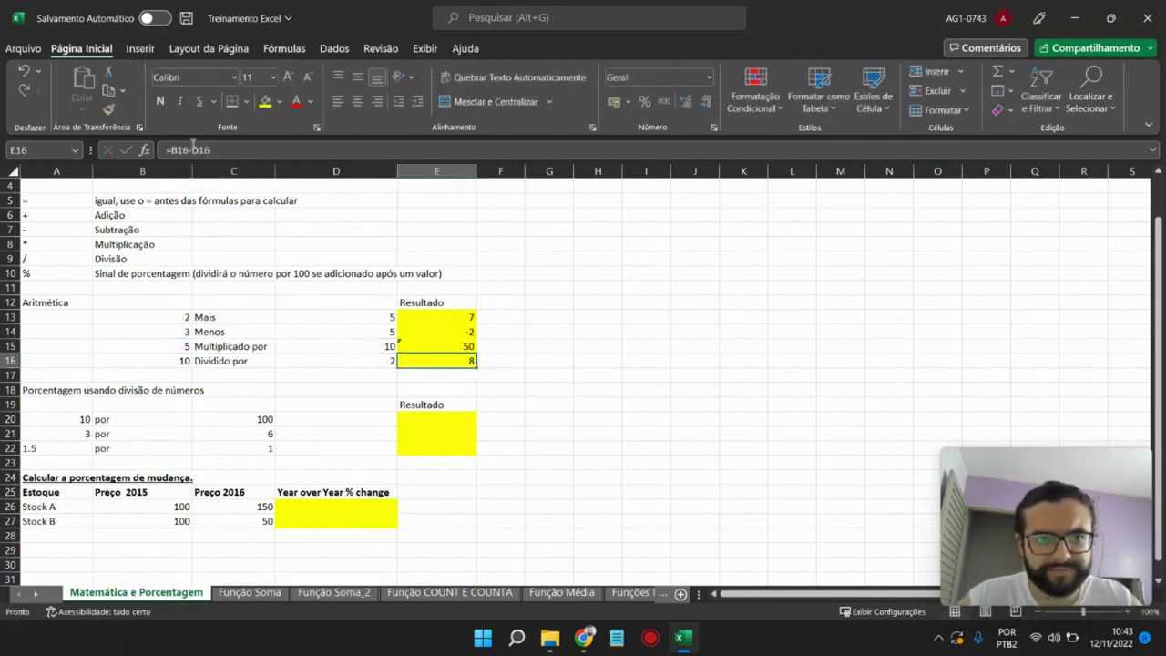
left_click(197, 151)
key("BackSpace")
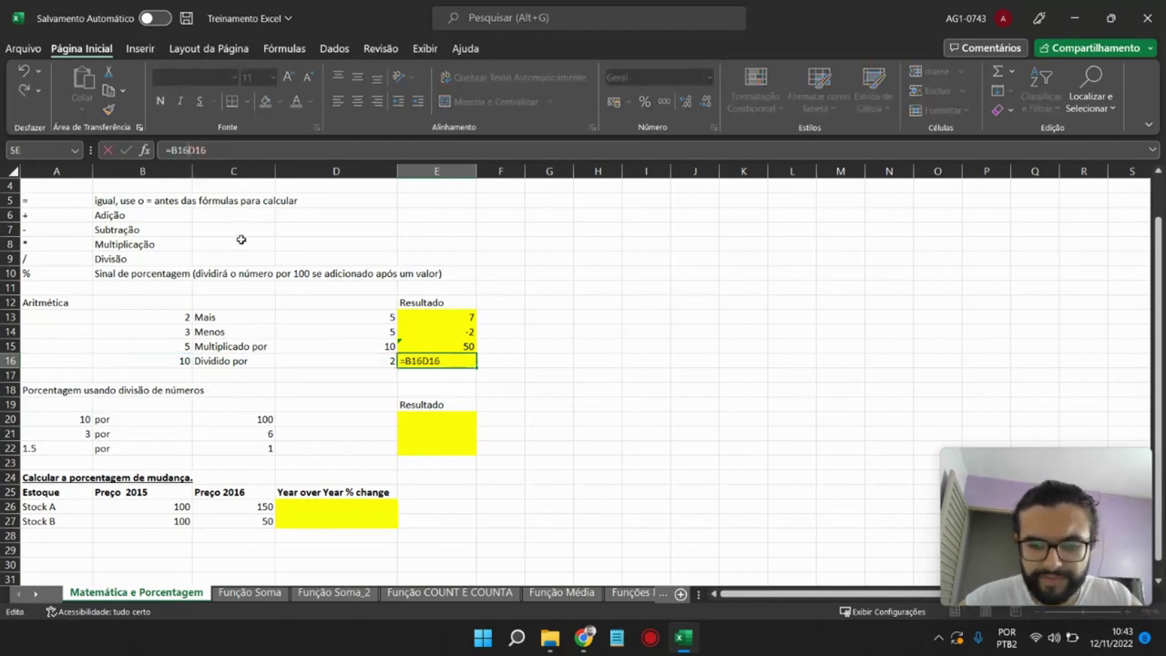
type("/")
key("Return")
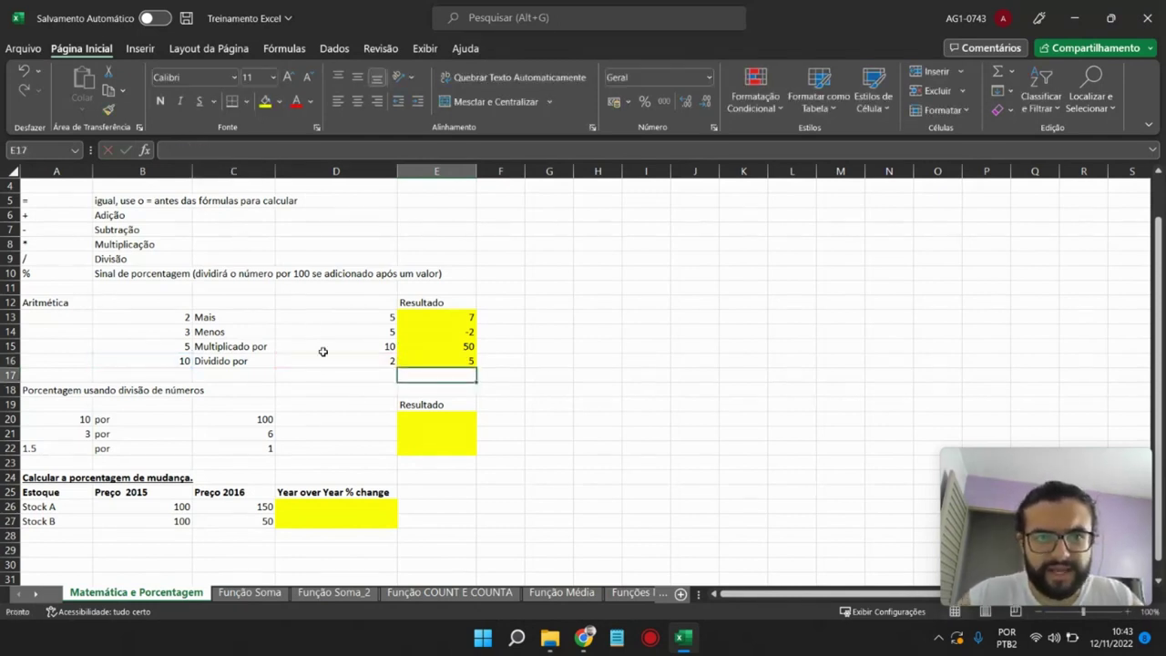
- Review the four Aritmética results and move down to the percentage section
left_click(470, 317)
left_click_drag(470, 317, 464, 361)
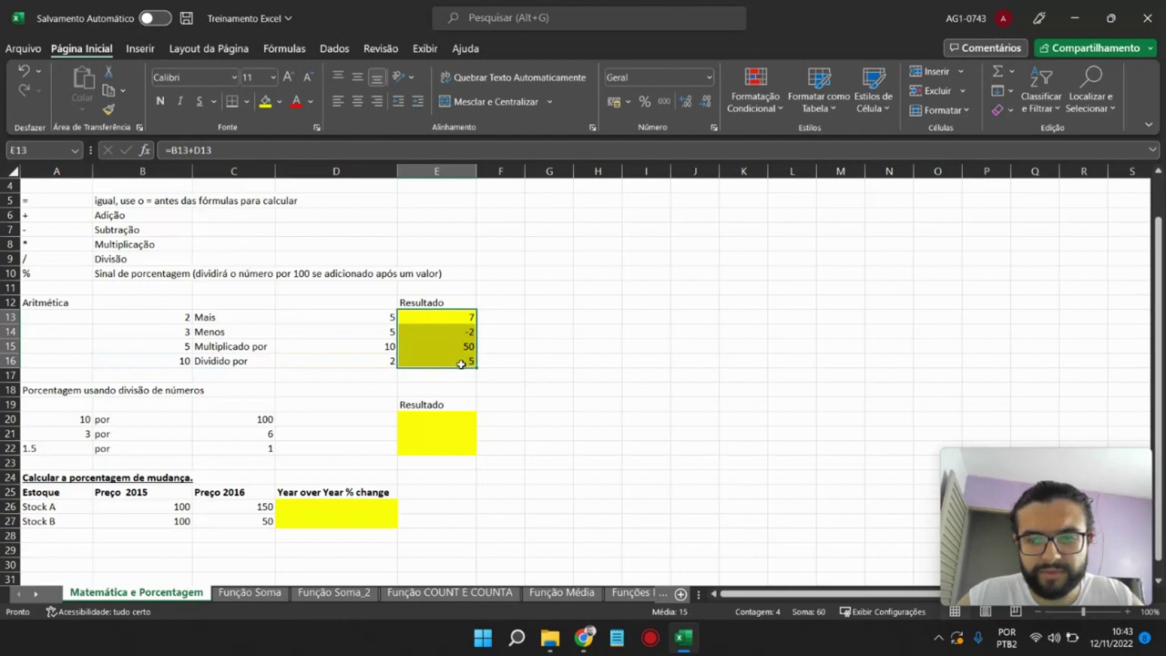
left_click(463, 332)
left_click(460, 314)
scroll(342, 364, "down", 1)
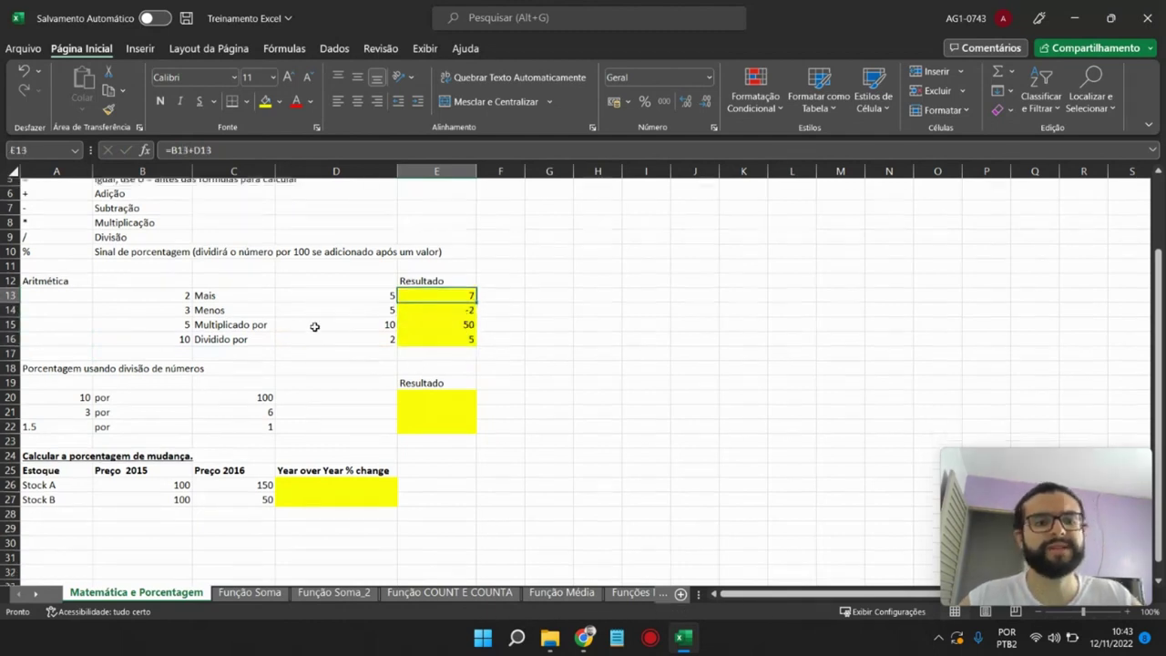
left_click(75, 342)
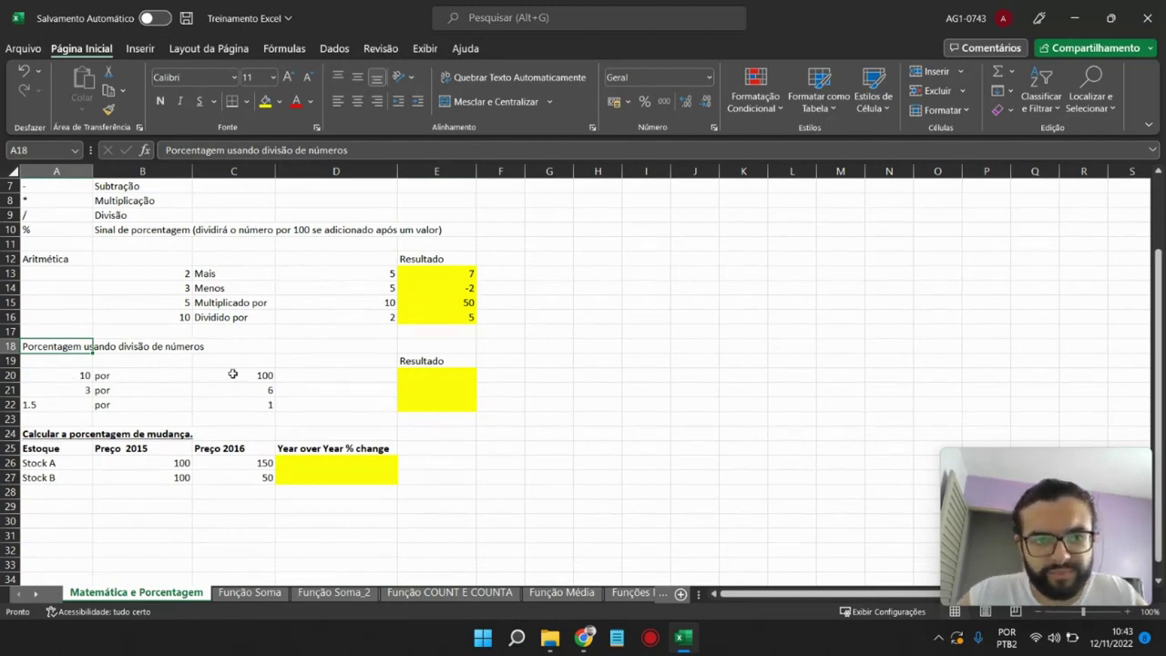
- Enter E20 as a formula and apply Percent Style so it shows 10%
left_click(409, 375)
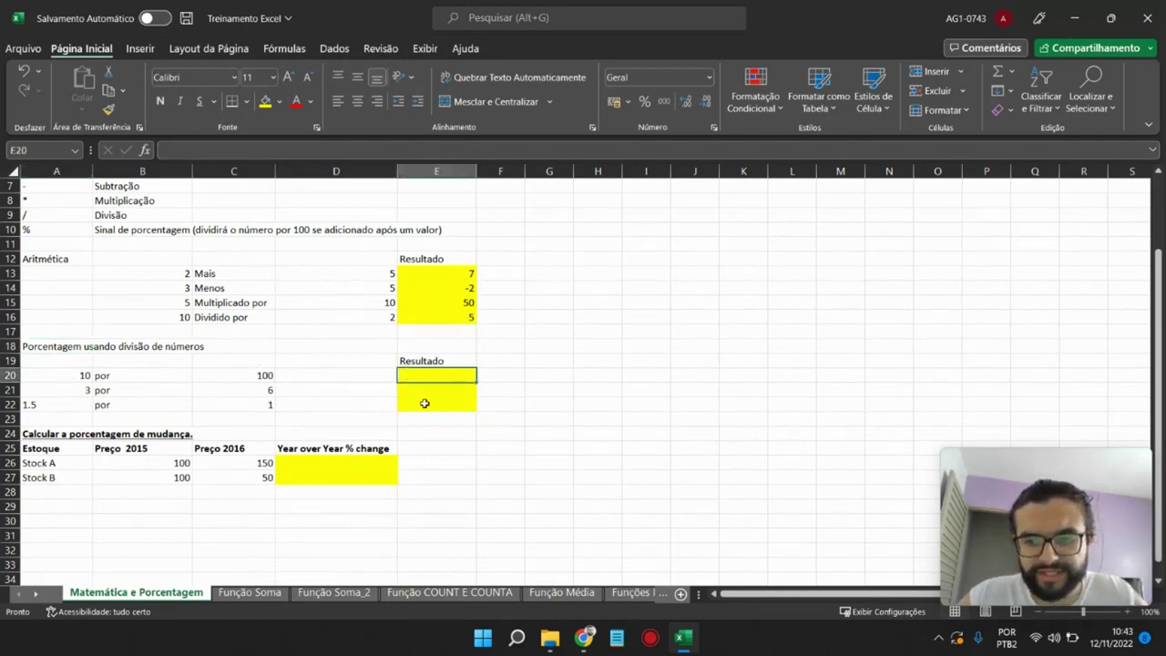
type("10/100")
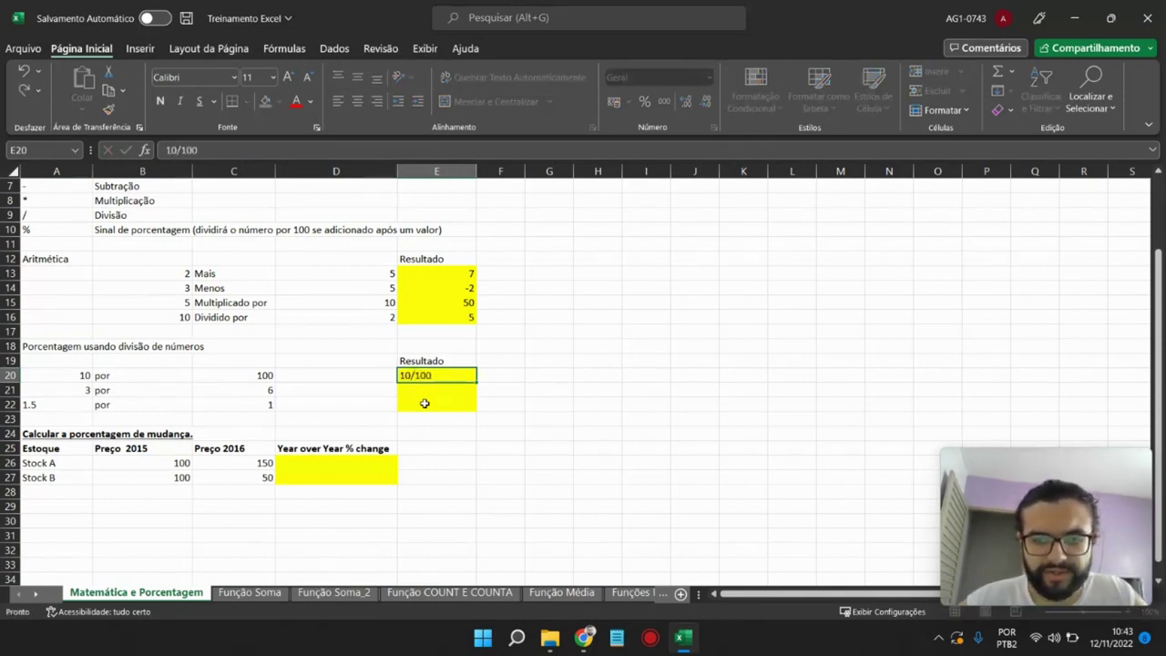
key("Return")
left_click(418, 378)
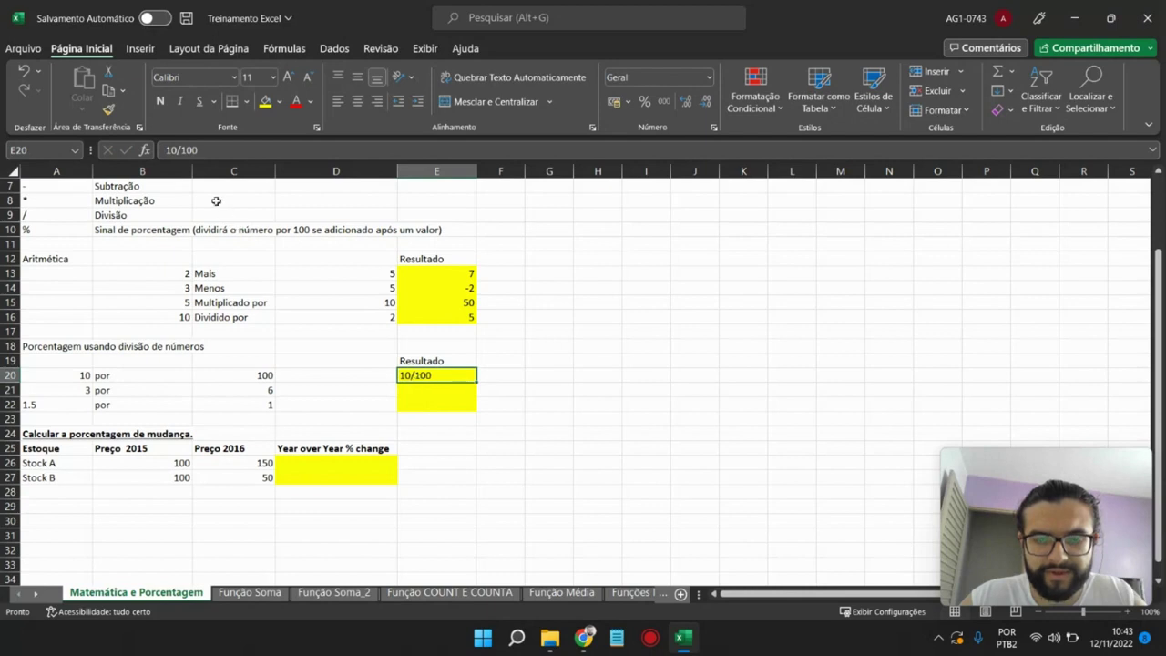
left_click(161, 150)
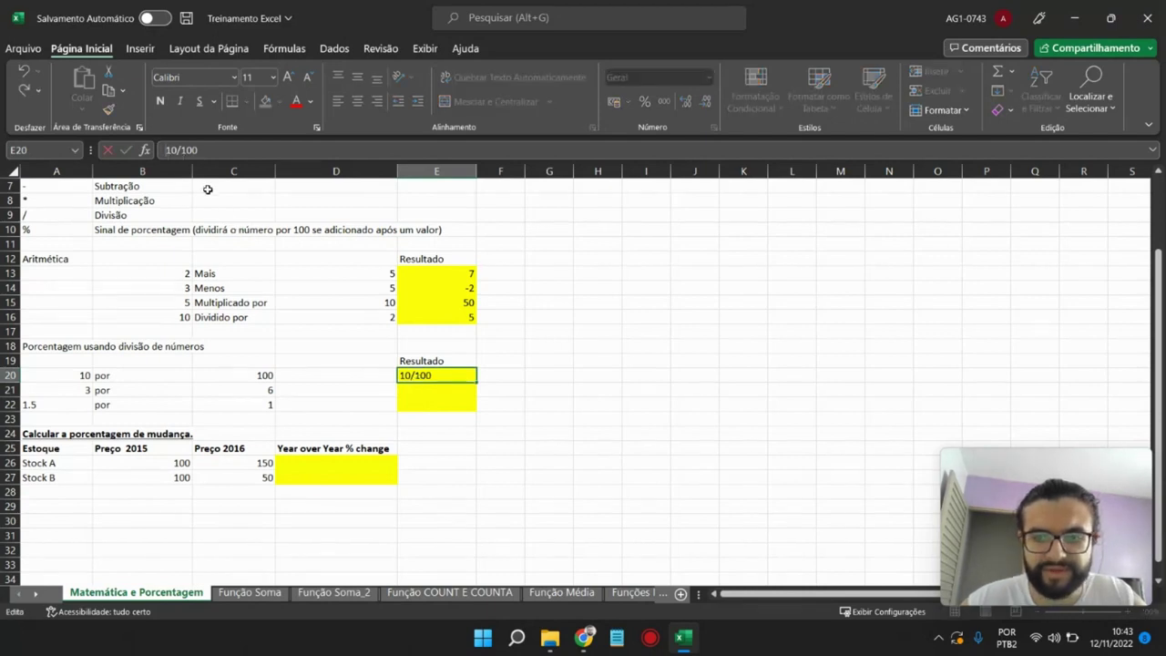
type("=")
key("Return")
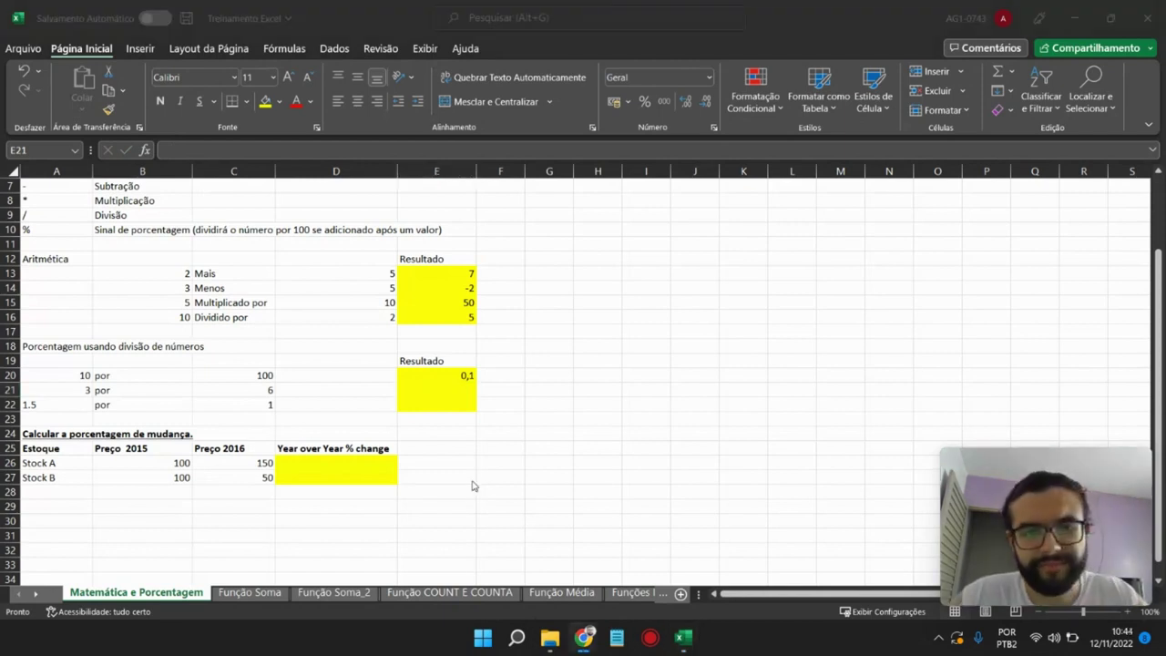
left_click(448, 373)
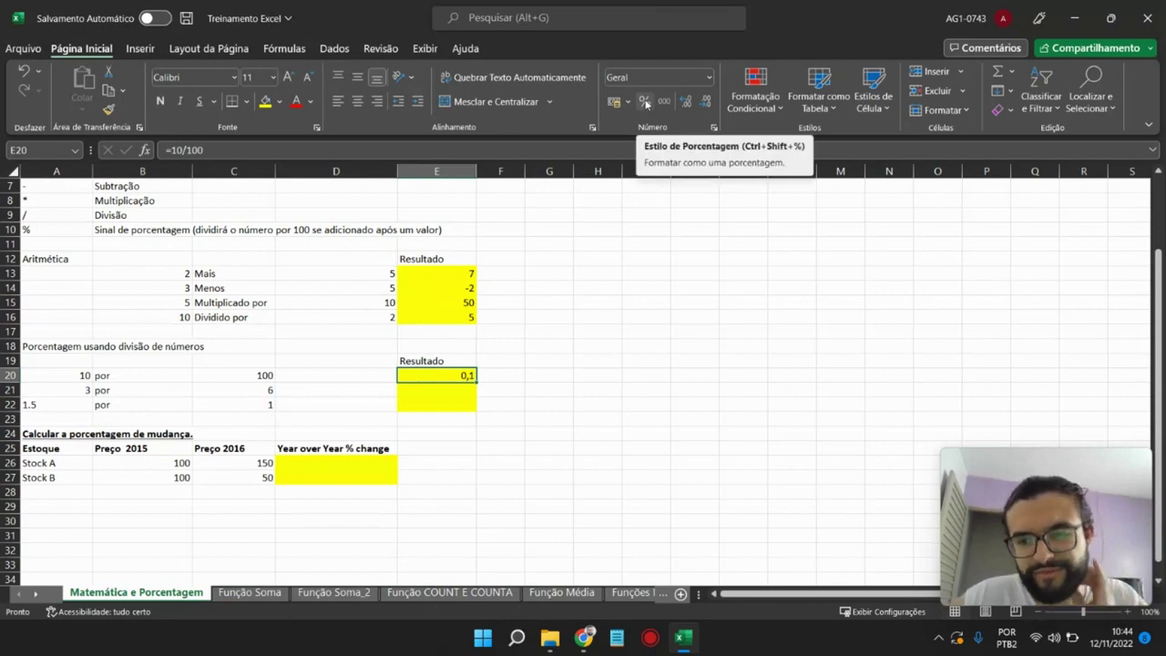
left_click(645, 102)
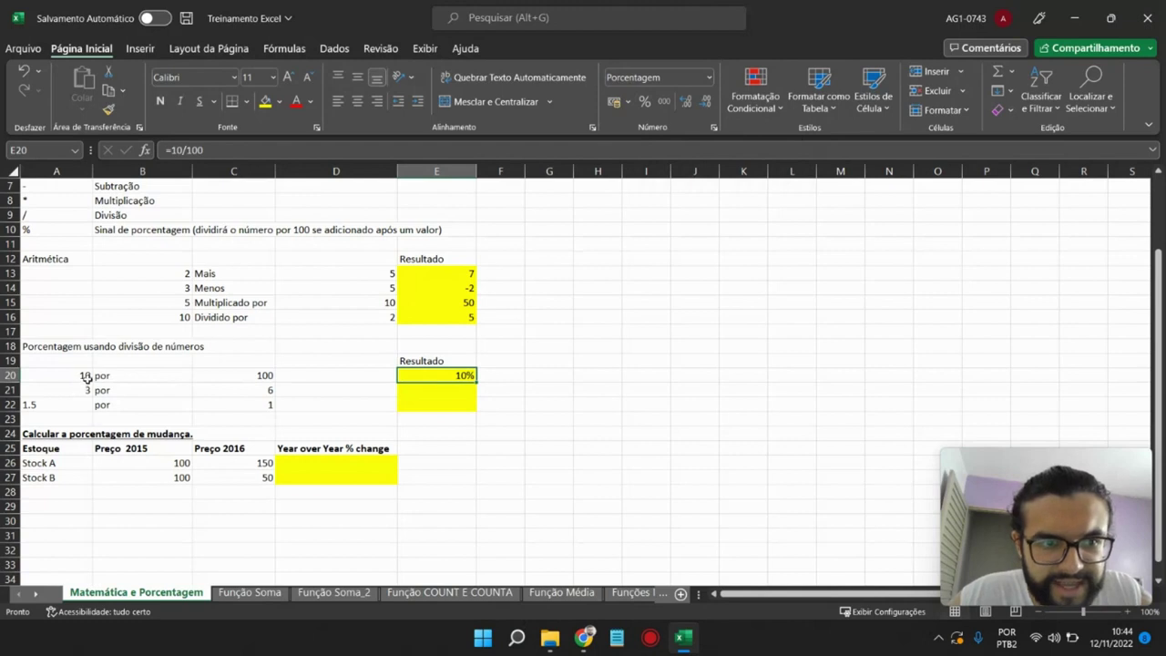
- Enter =A21/6 in E21 and apply Percent Style, showing 50%
left_click(460, 390)
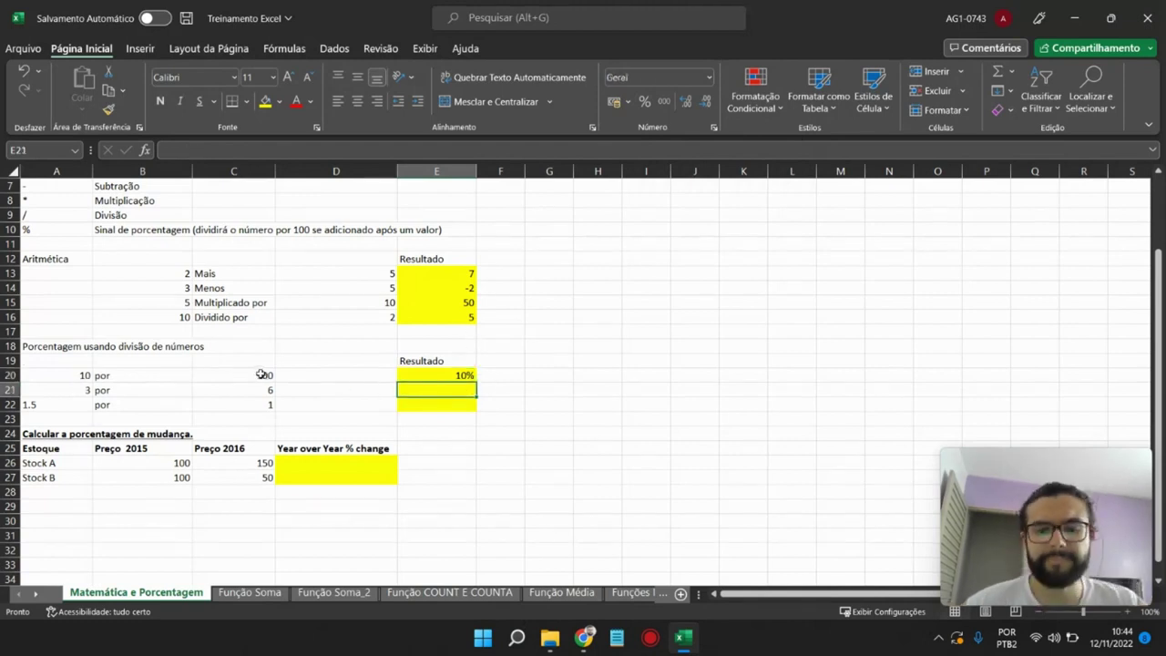
type("=")
left_click(81, 390)
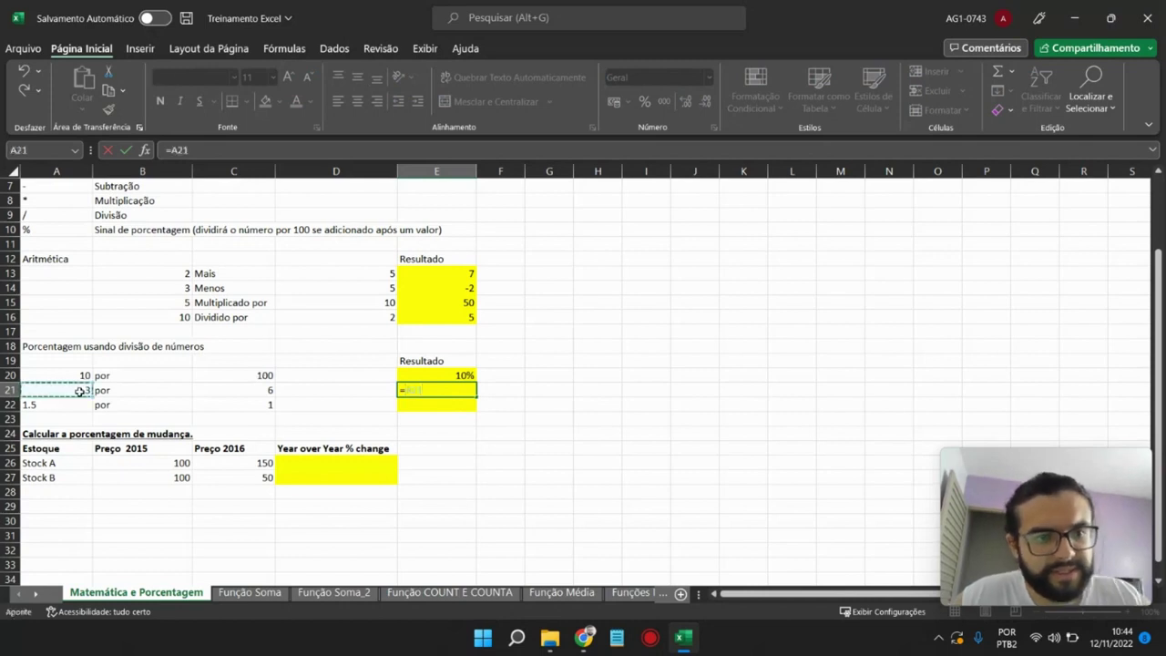
type("/")
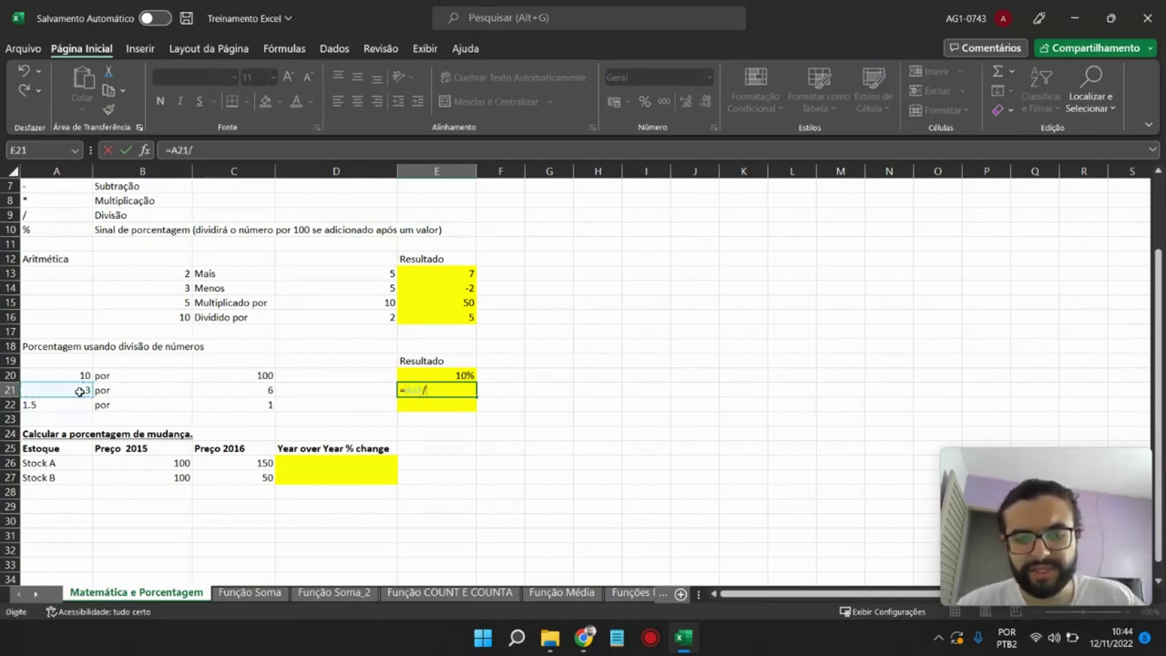
type("6")
key("Return")
left_click(468, 389)
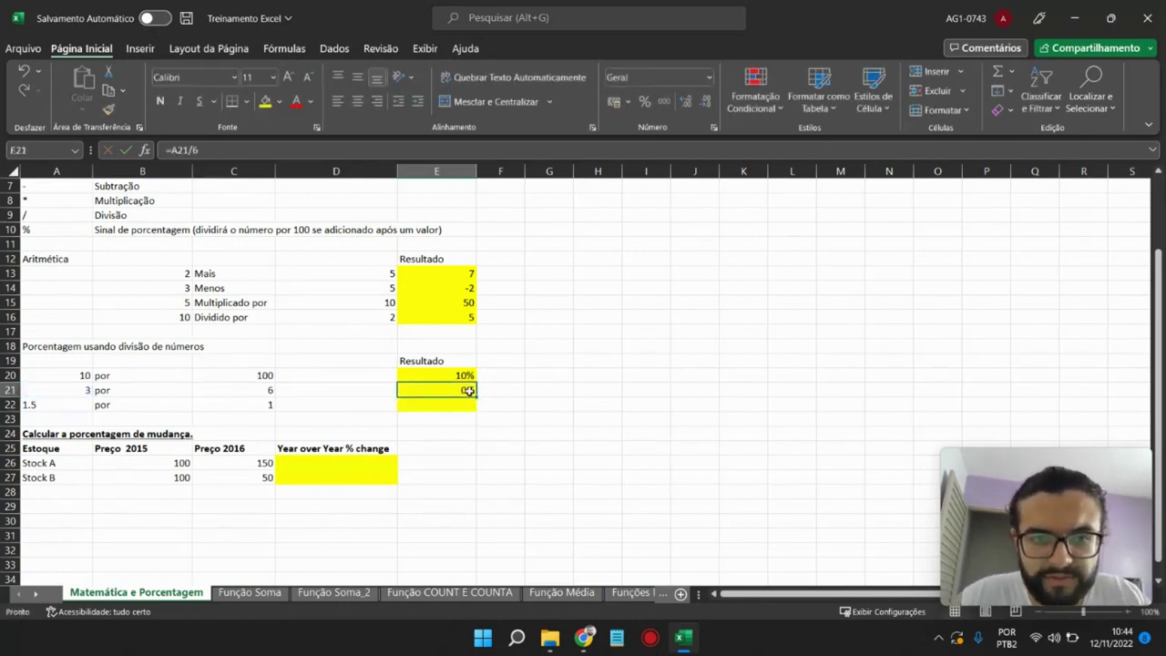
left_click(643, 101)
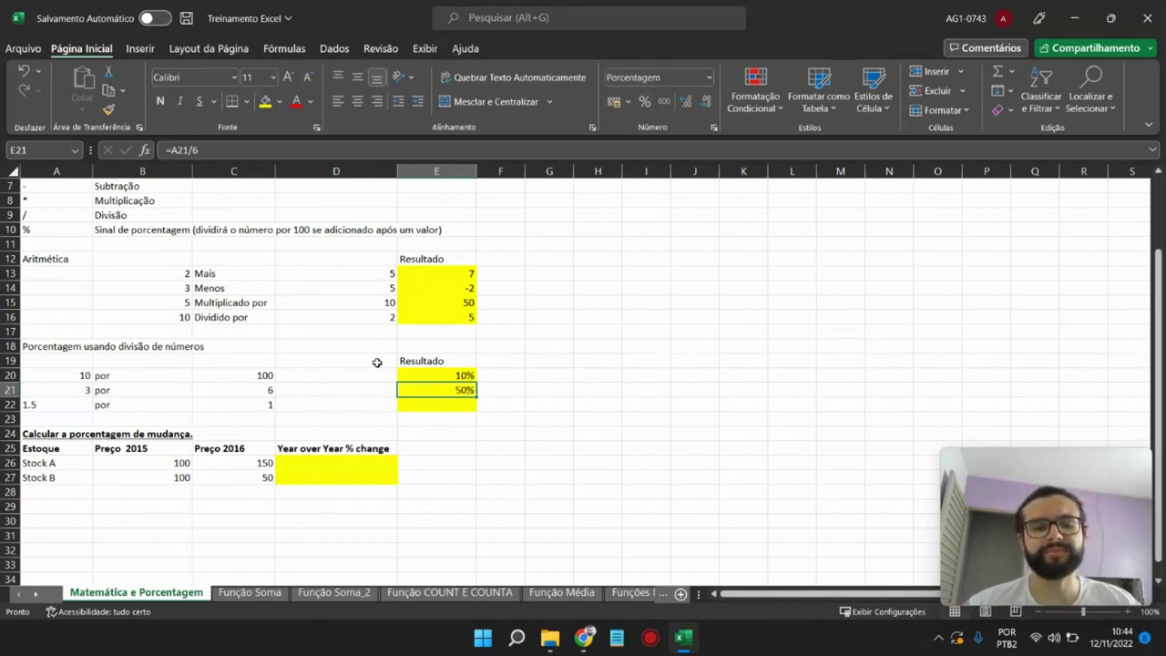
scroll(322, 343, "down", 1)
scroll(294, 276, "up", 3)
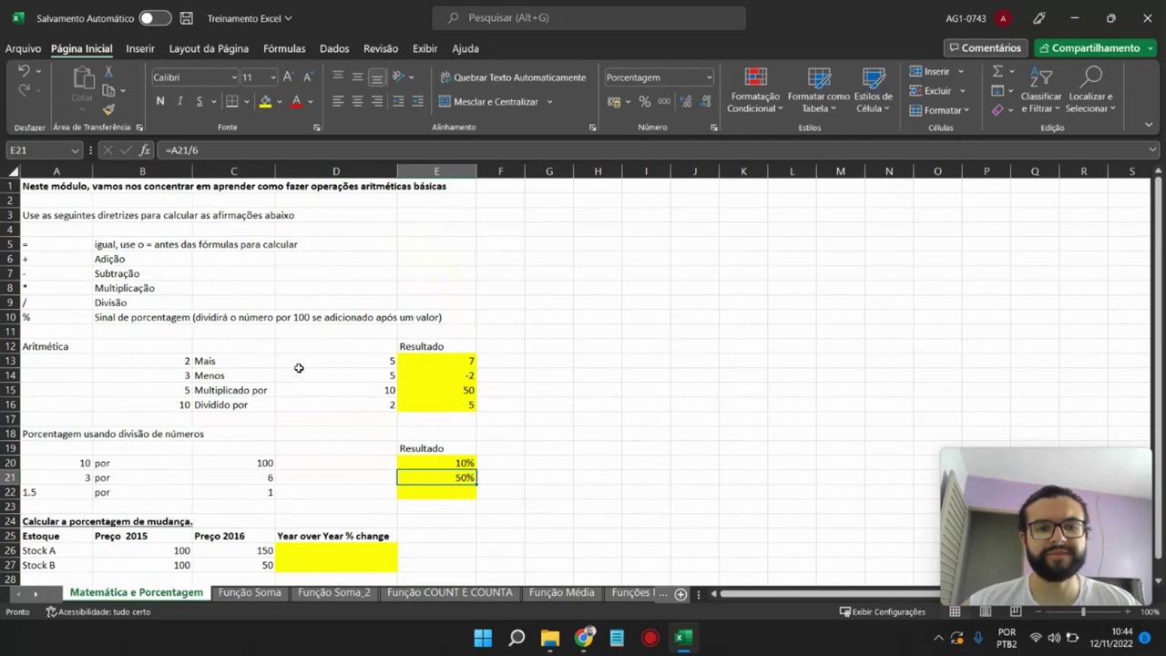
scroll(299, 367, "down", 3)
- Select D26 and inspect Stock A's 2015 and 2016 price cells
left_click(38, 390)
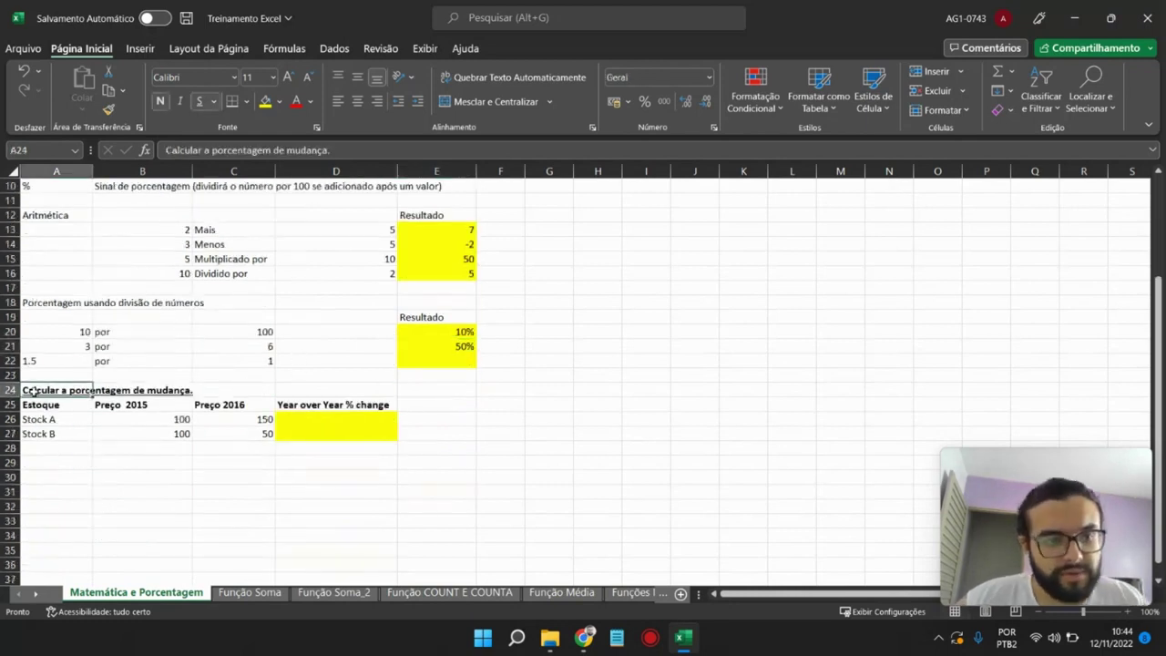
left_click(298, 420)
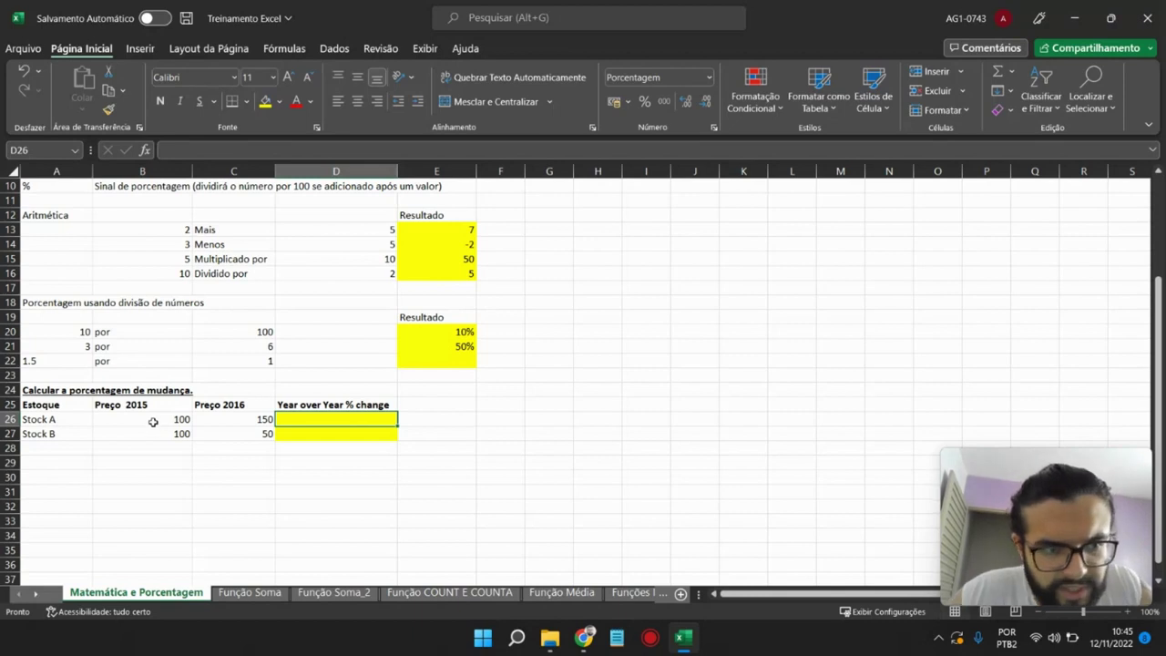
left_click(171, 419)
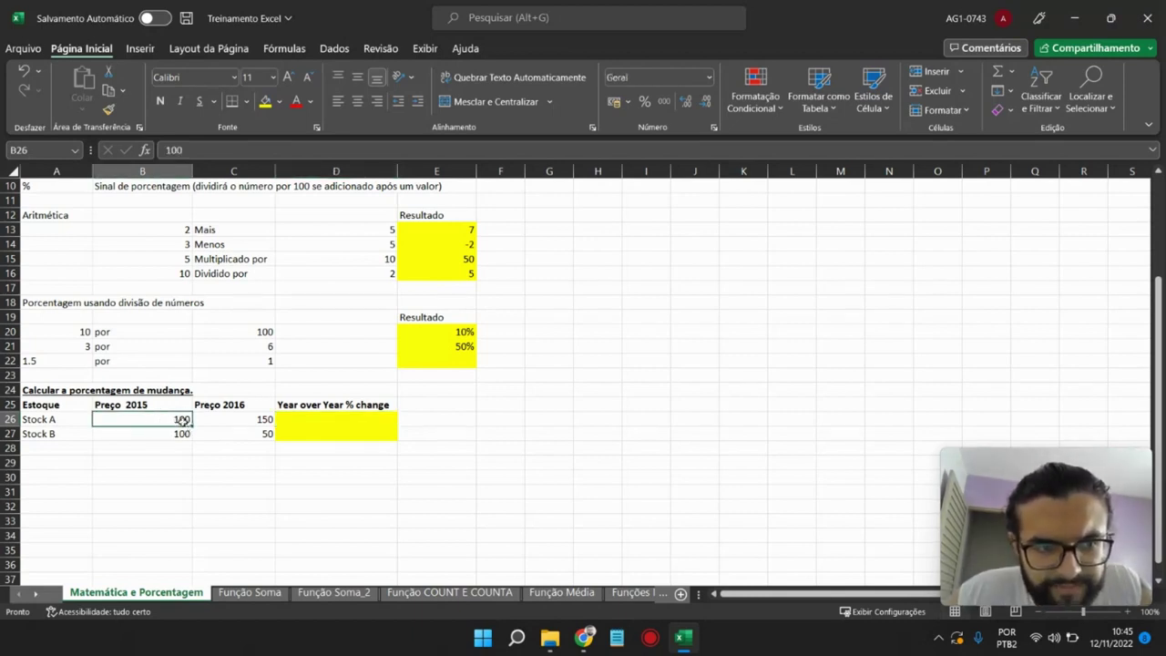
double_click(184, 421)
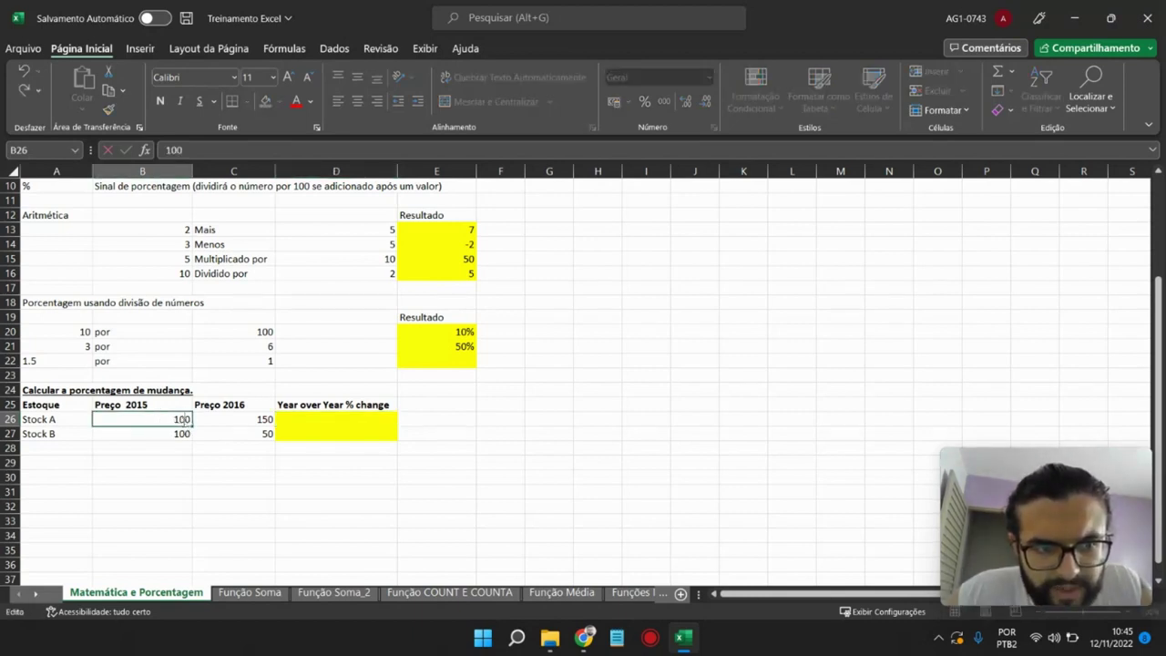
double_click(266, 419)
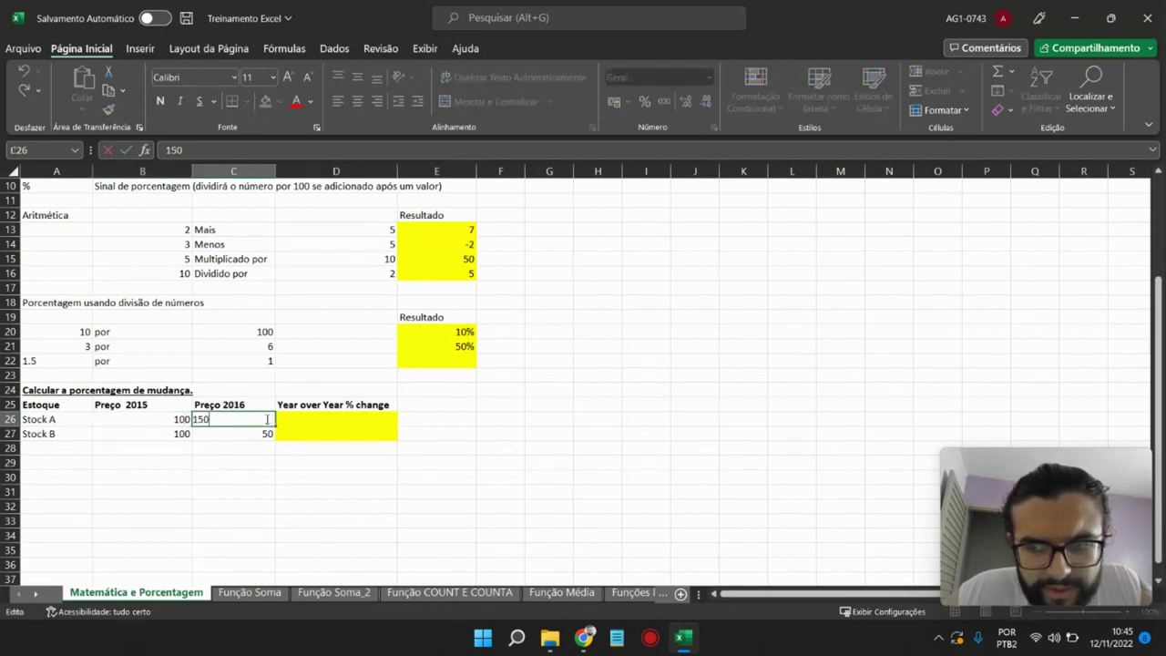
left_click(325, 416)
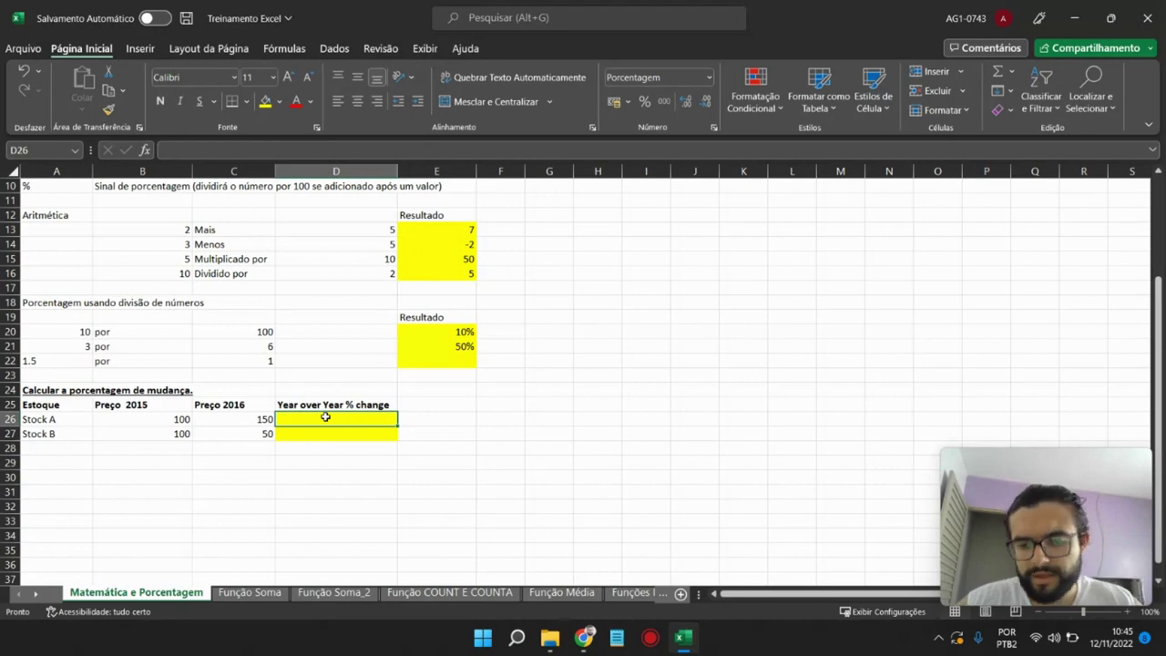
- Enter =(C26-B26)/B26 in D26, showing a 50% year-over-year change
type("=(")
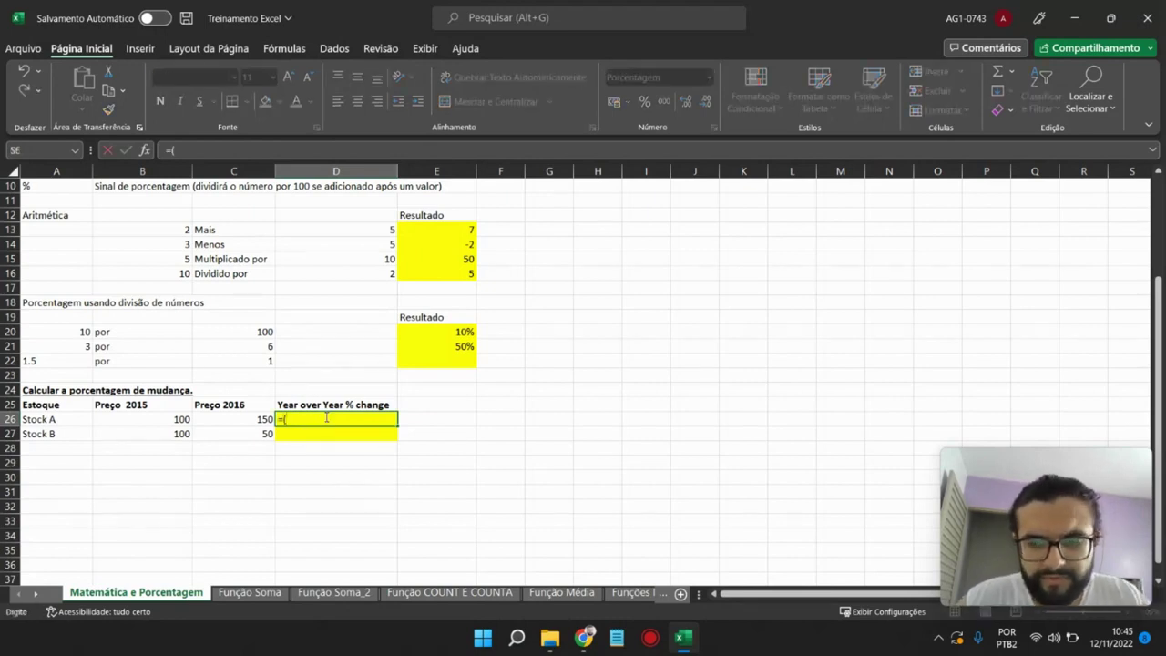
left_click(236, 419)
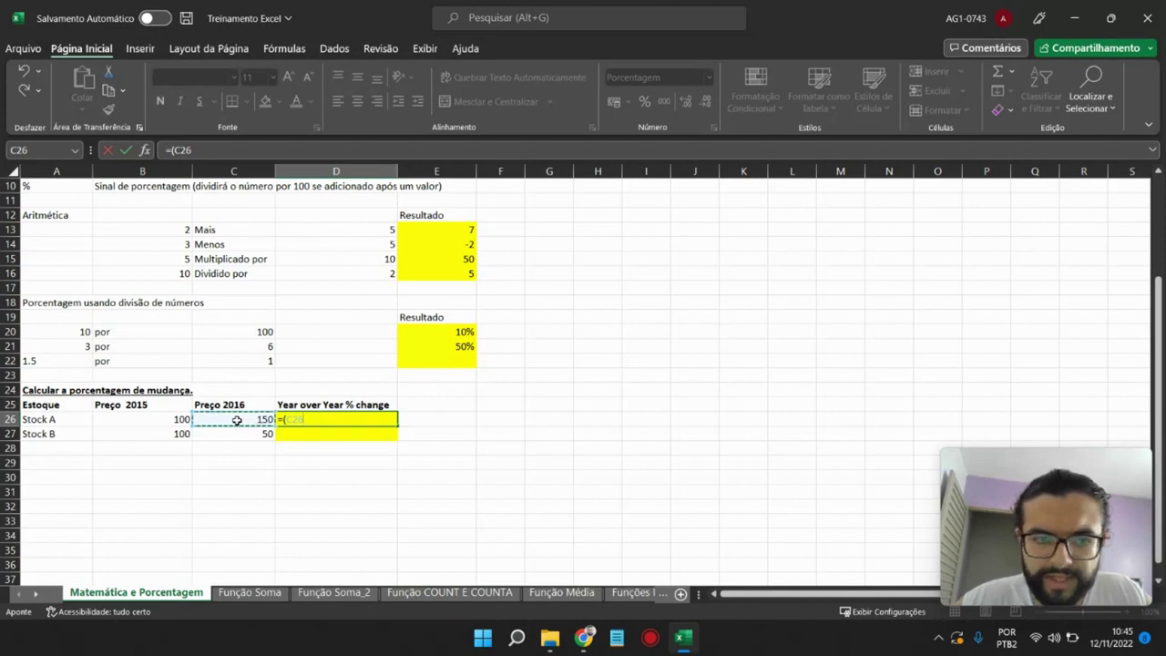
type("-")
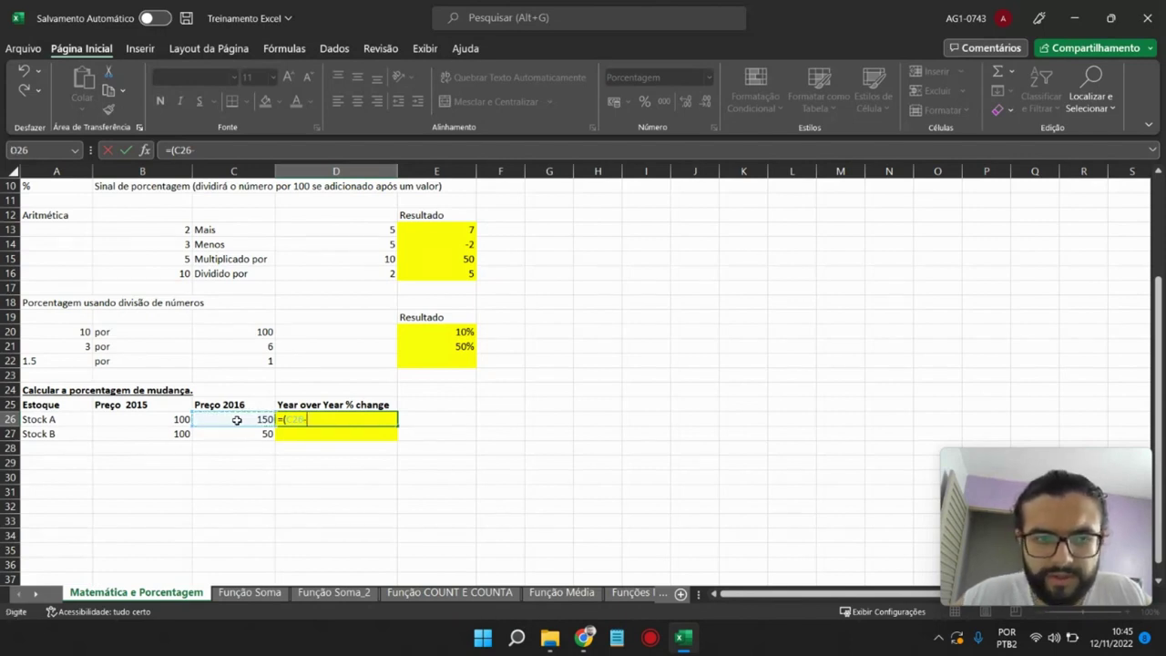
left_click(167, 419)
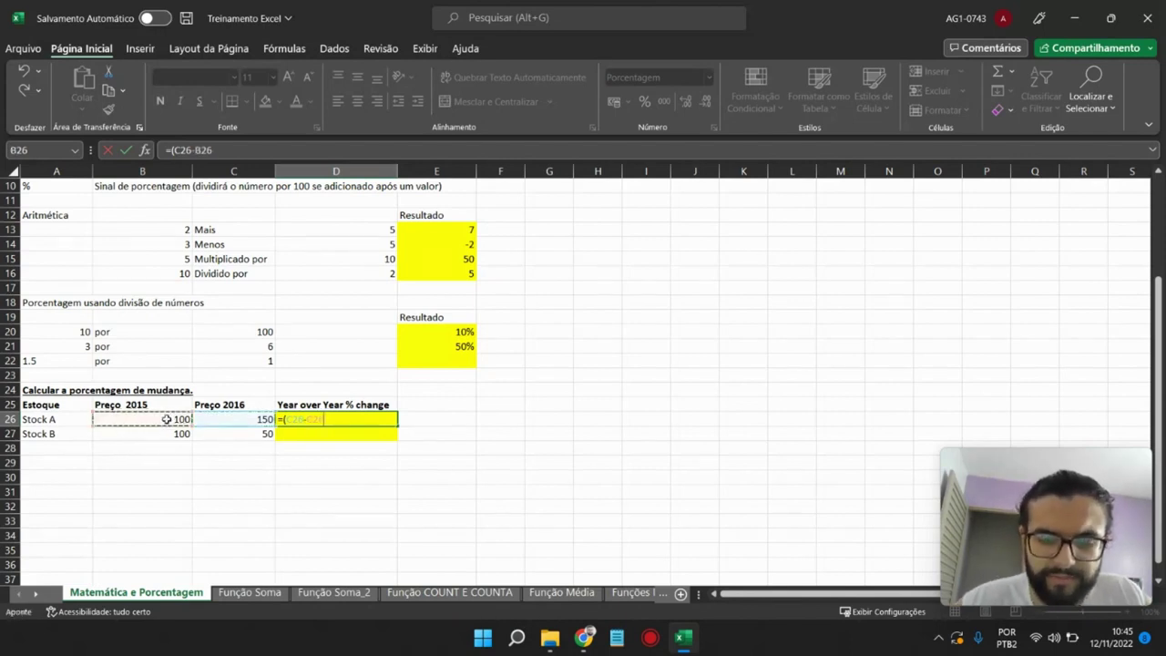
type(")/")
left_click(167, 419)
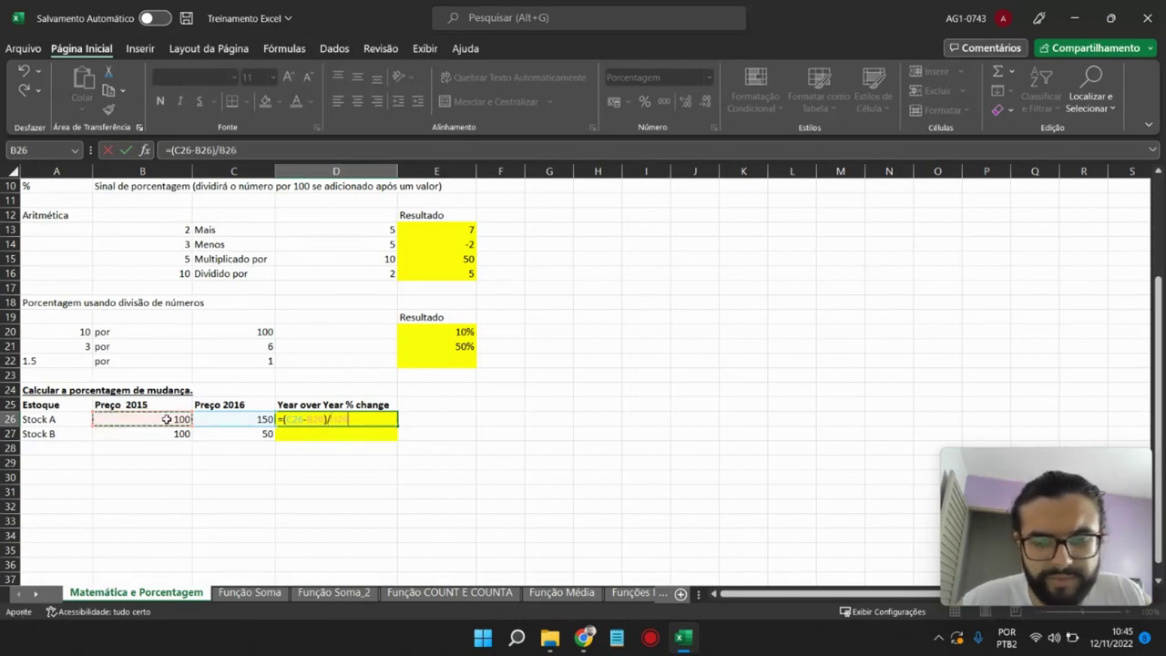
key("Return")
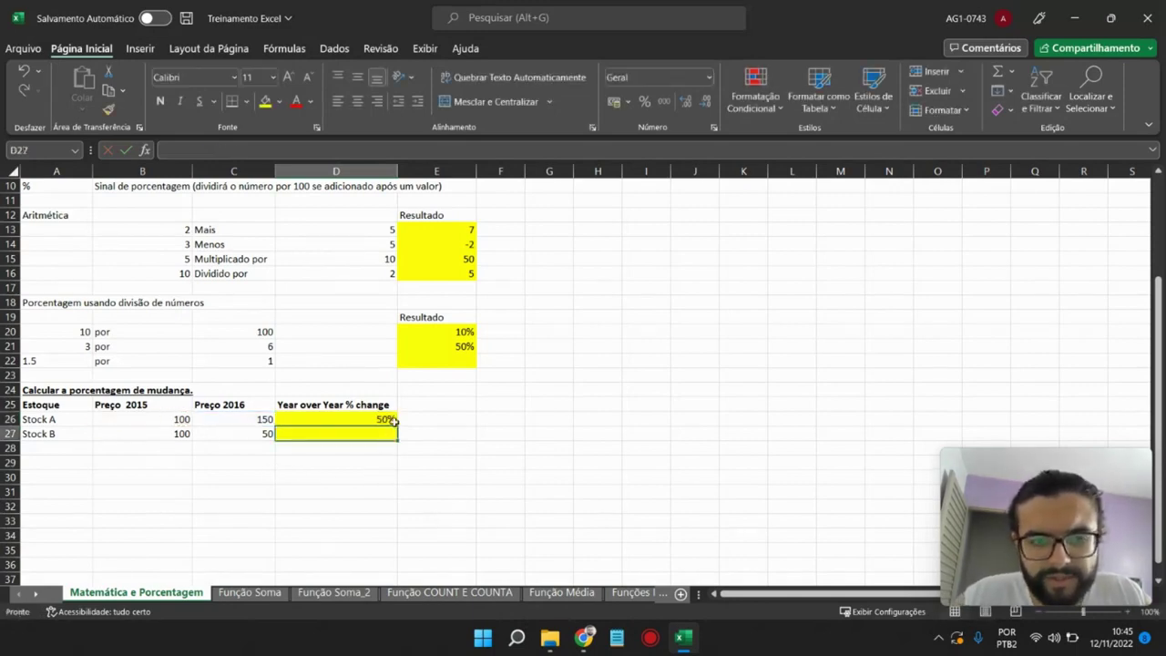
left_click(390, 419)
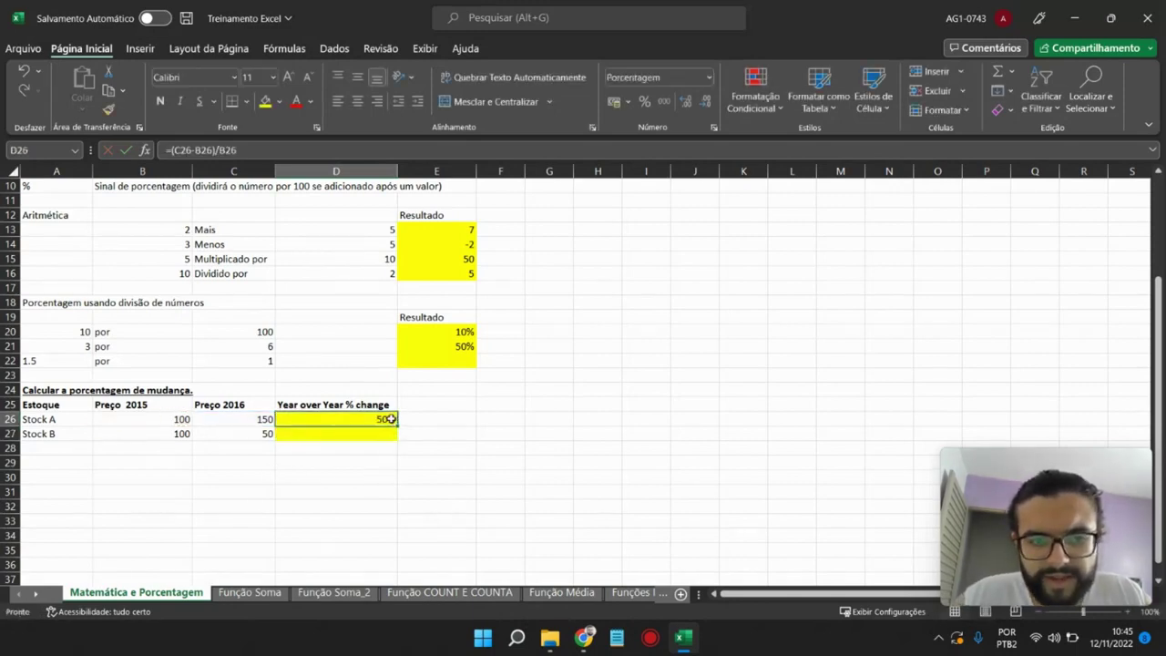
- Enter =(C27-B27)/B27 in D27 and format it as a percentage, showing -50%
left_click(319, 434)
type("=")
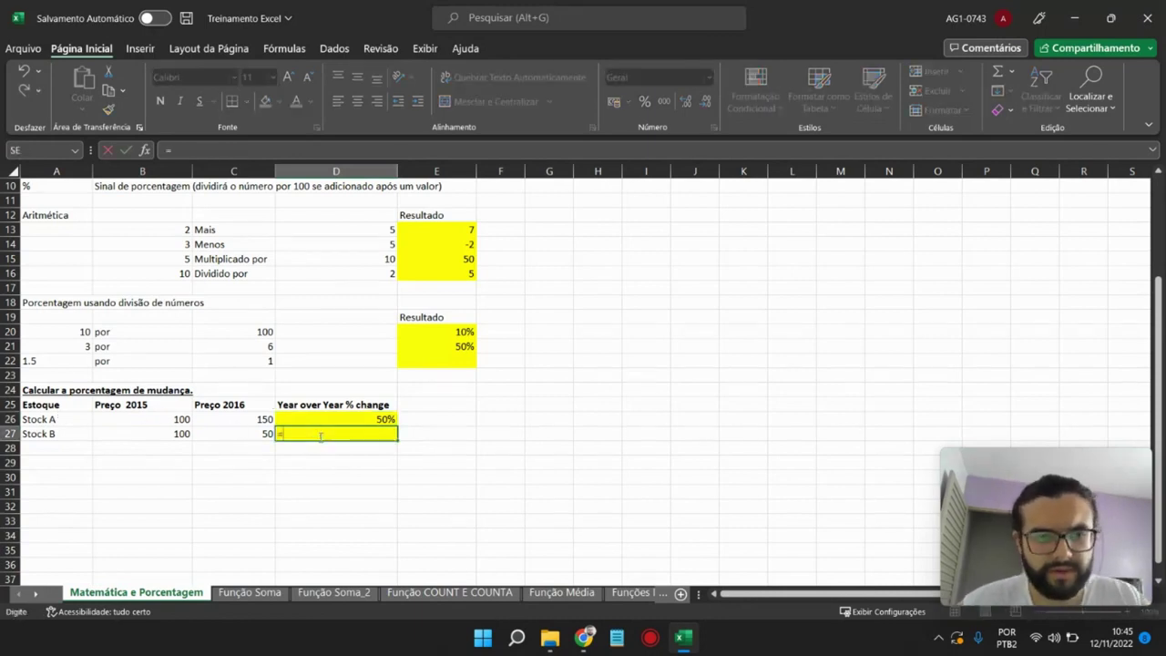
type("(")
left_click(239, 437)
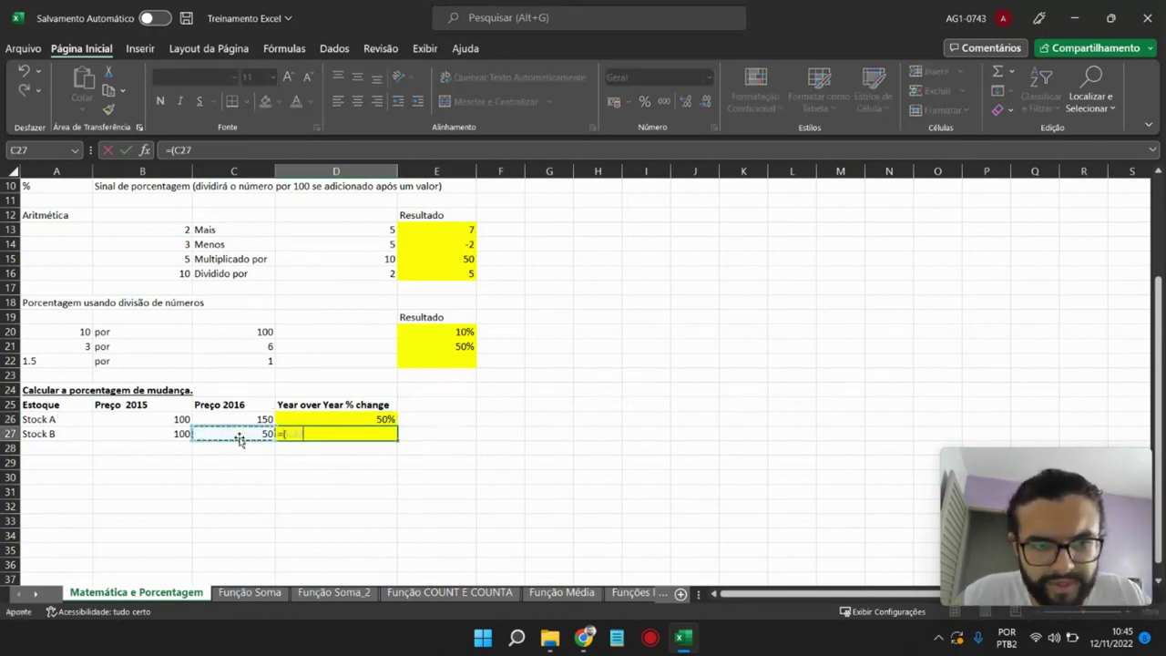
type("-")
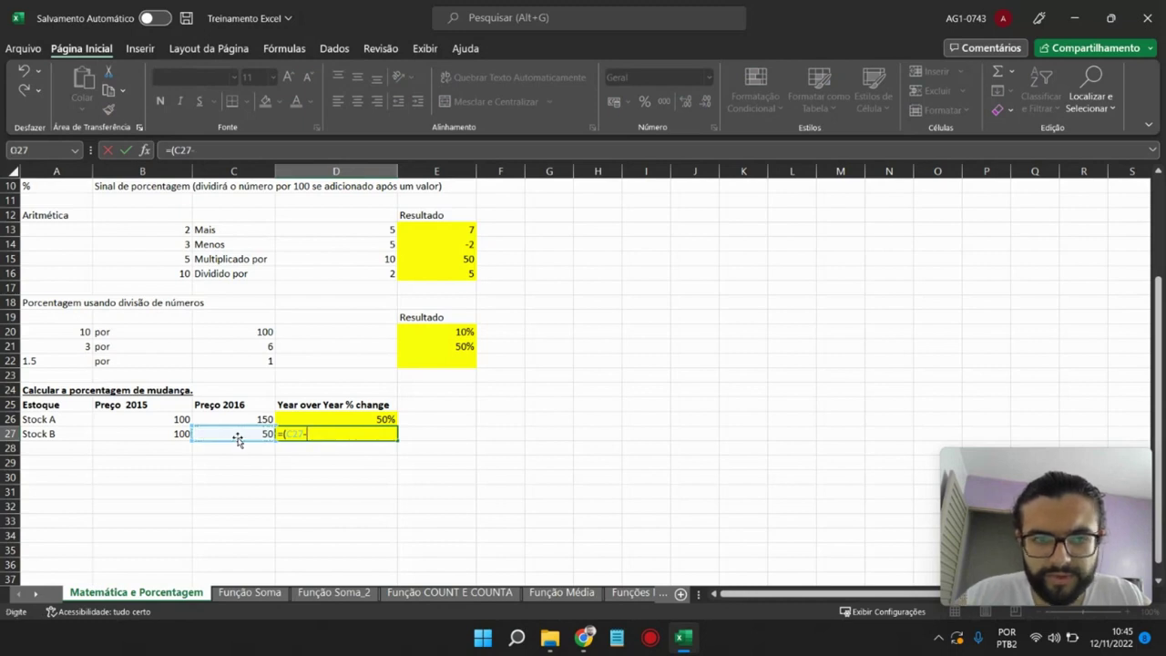
left_click(159, 434)
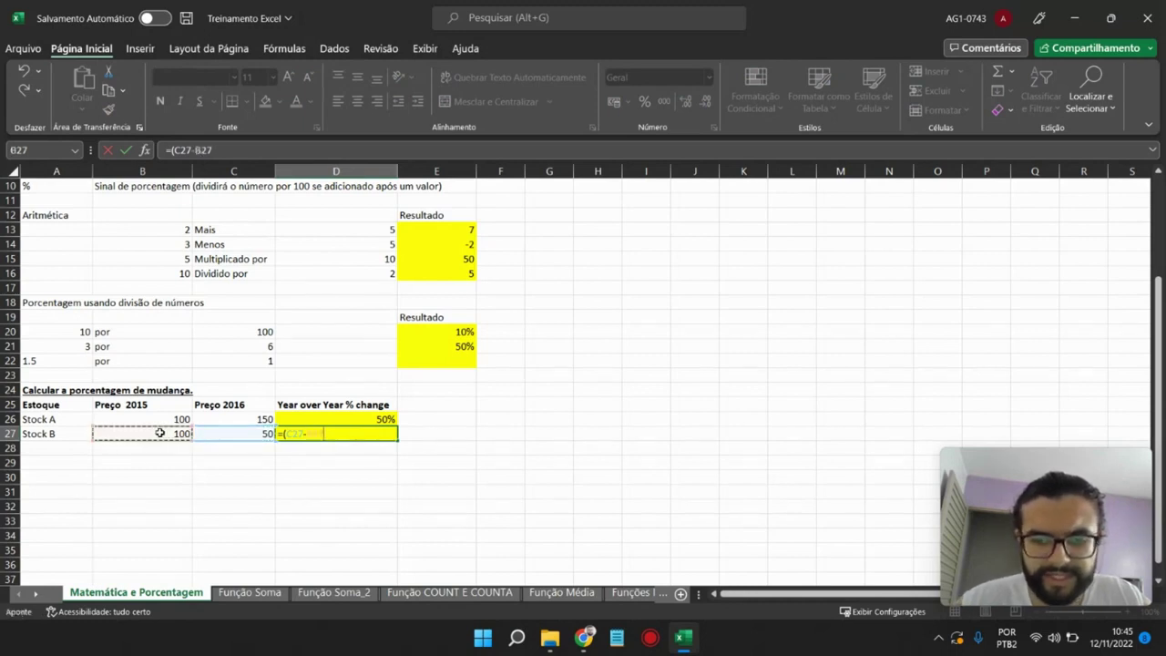
type(")/")
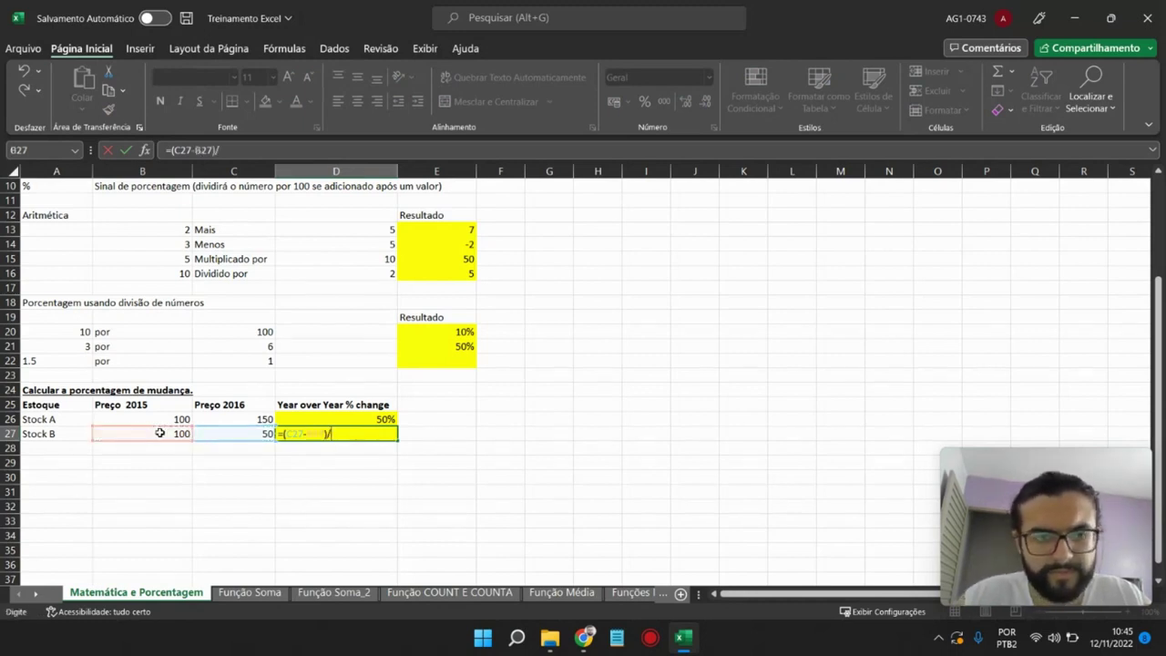
left_click(160, 434)
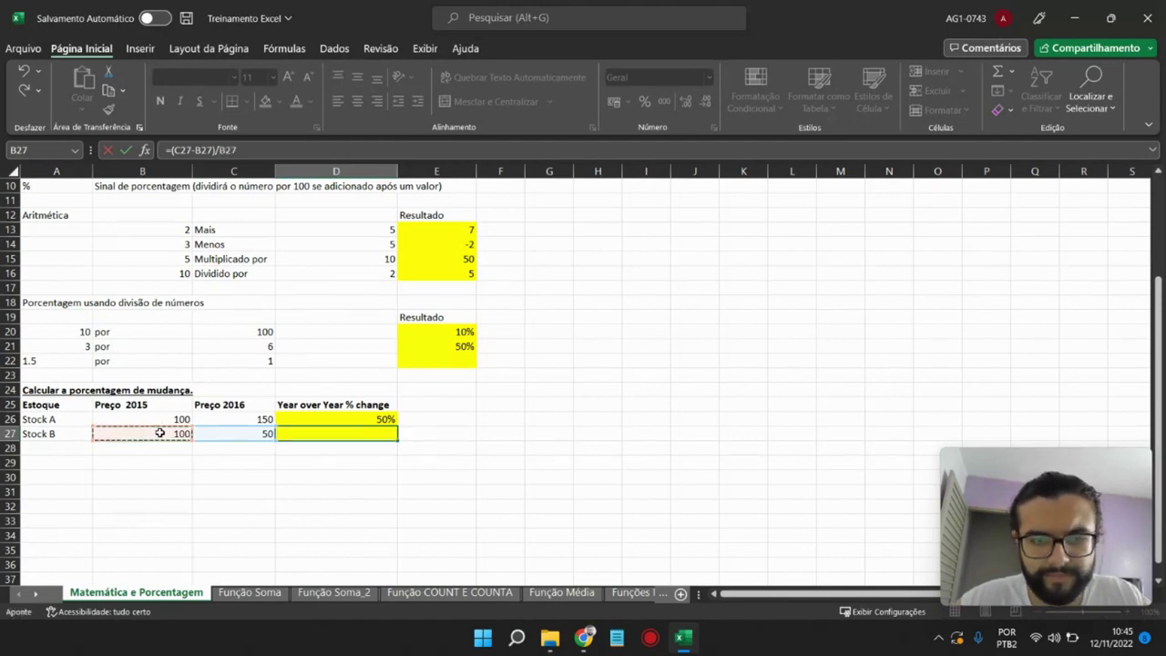
key("Return")
left_click(341, 433)
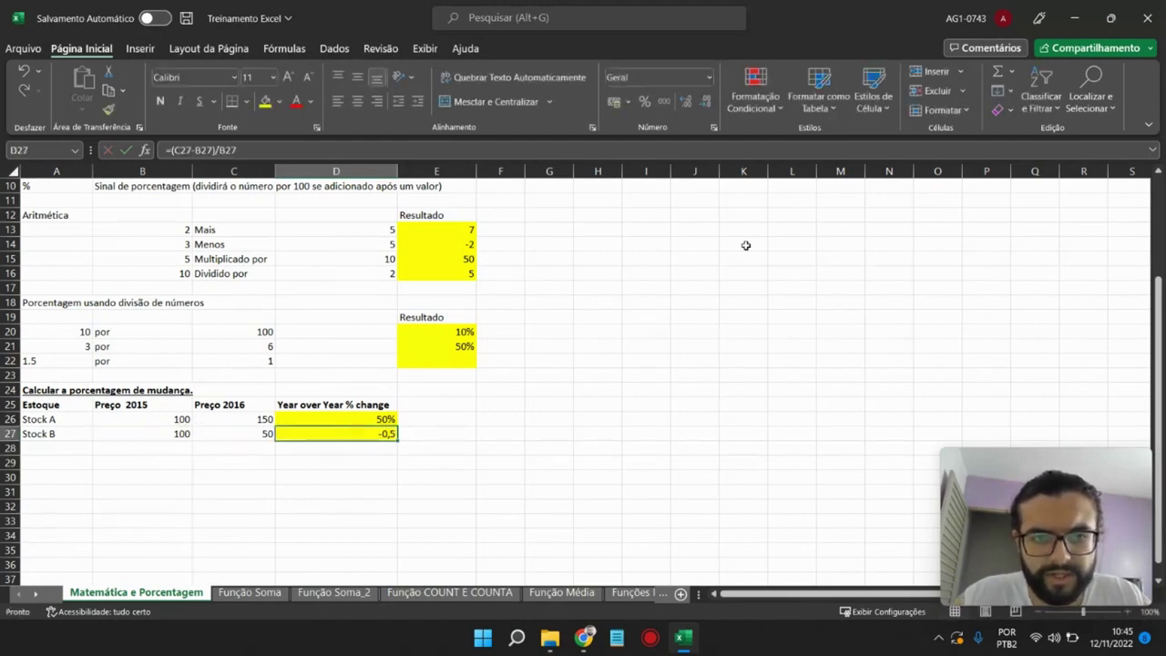
left_click(644, 101)
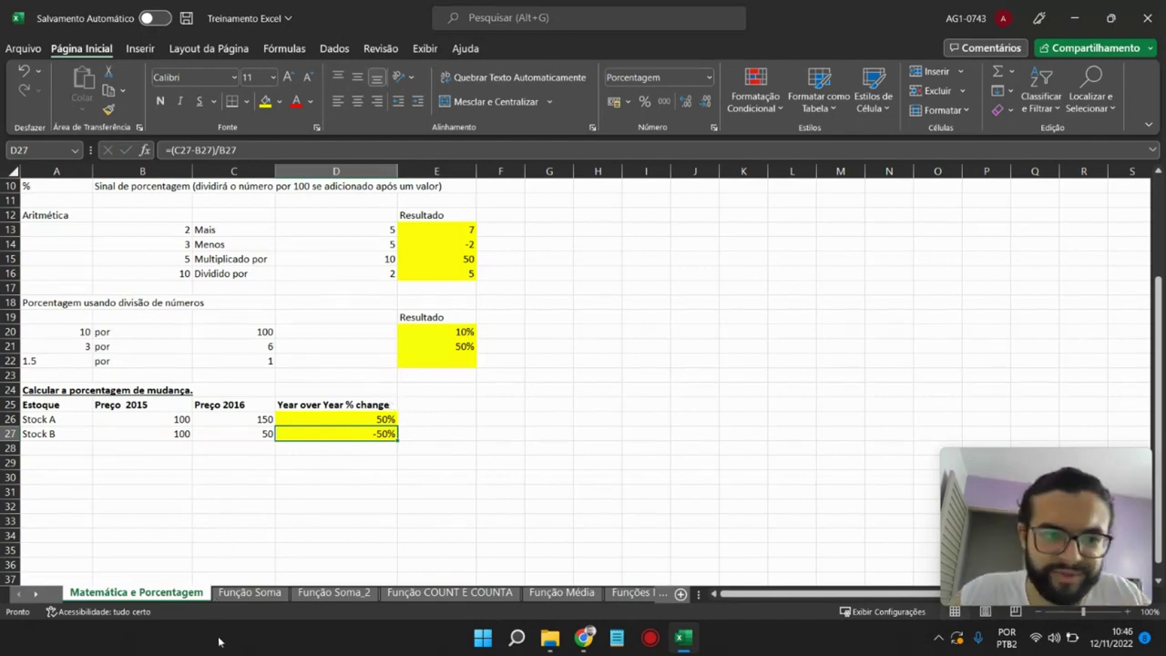
- Switch to the Função Soma sheet and highlight SUM in its instructions
left_click(255, 593)
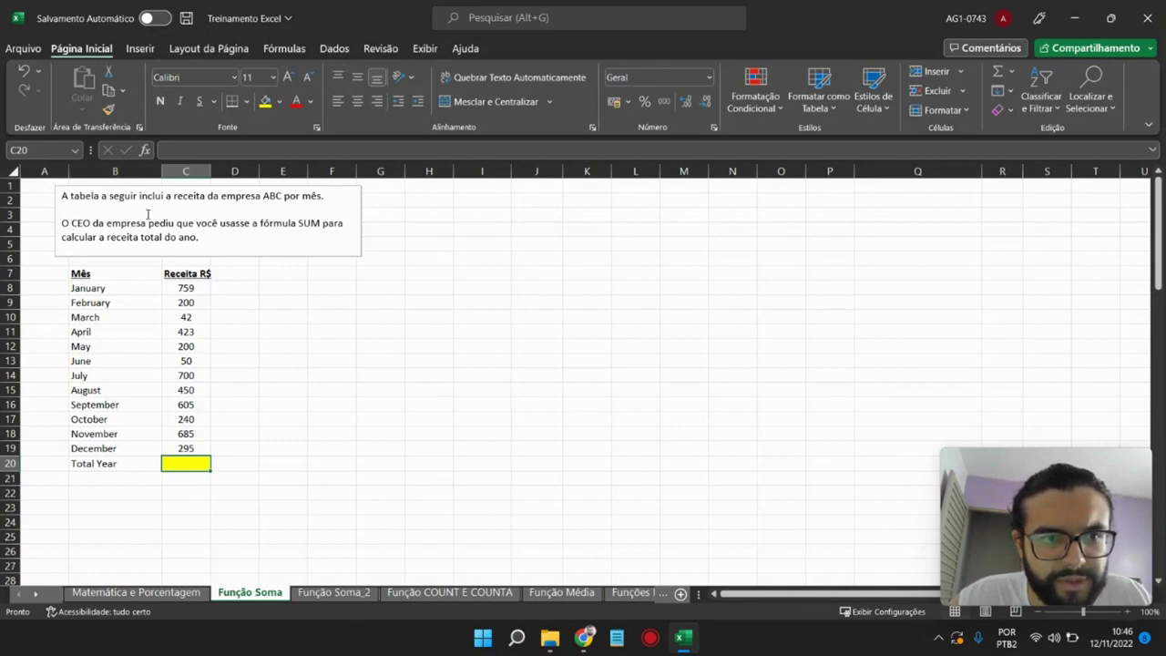
left_click(298, 223)
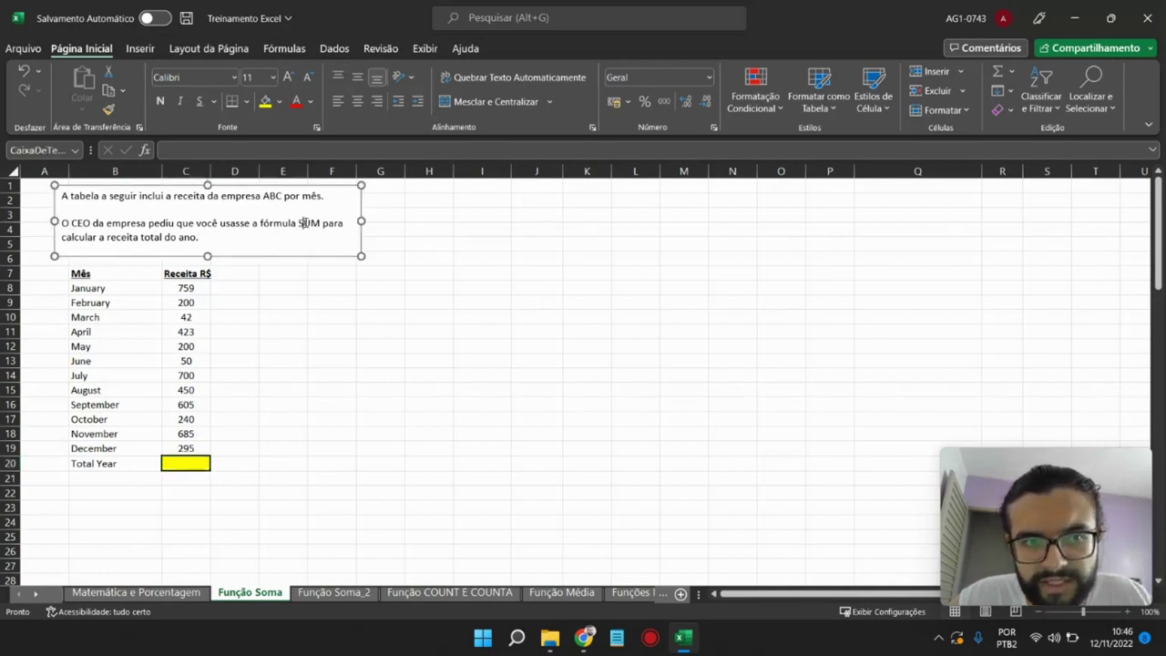
double_click(310, 223)
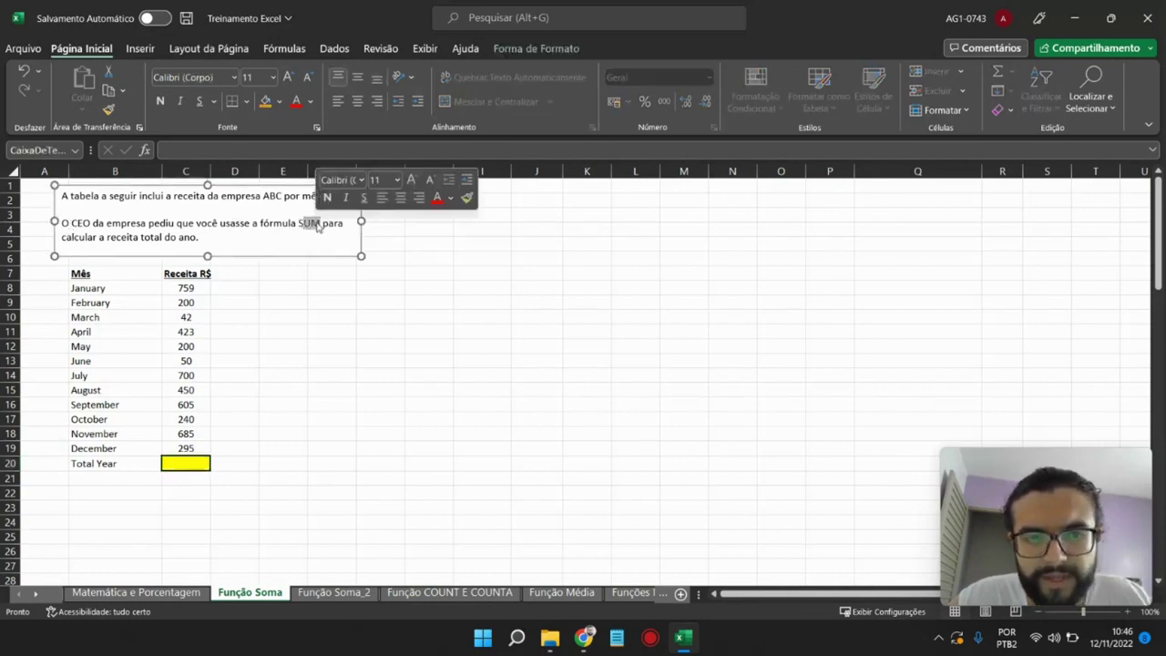
left_click(133, 235)
- Select the January–December month list and the revenue column down to Total Year
left_click(104, 280)
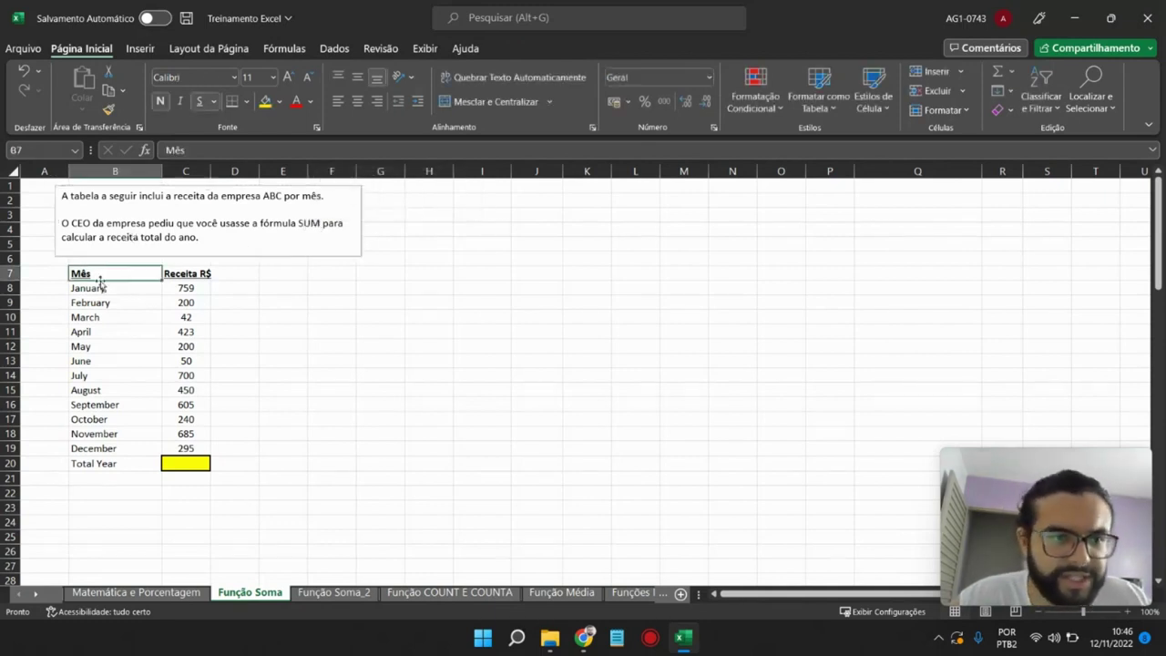
left_click(97, 289)
left_click(95, 306)
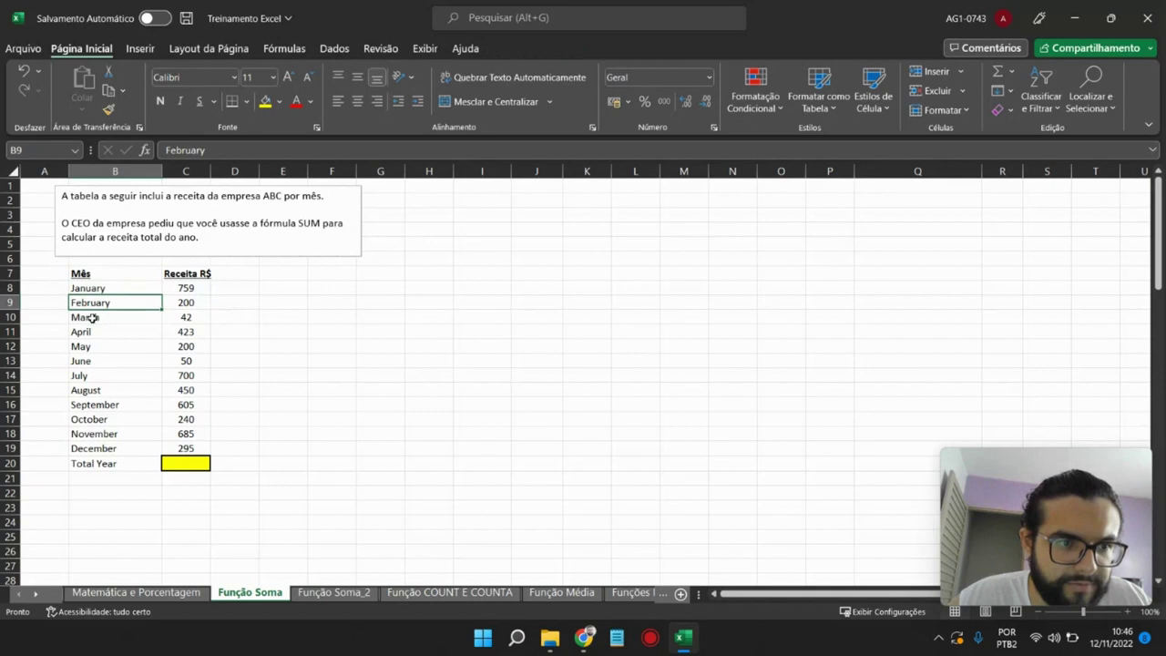
left_click(92, 317)
left_click(87, 333)
left_click(82, 348)
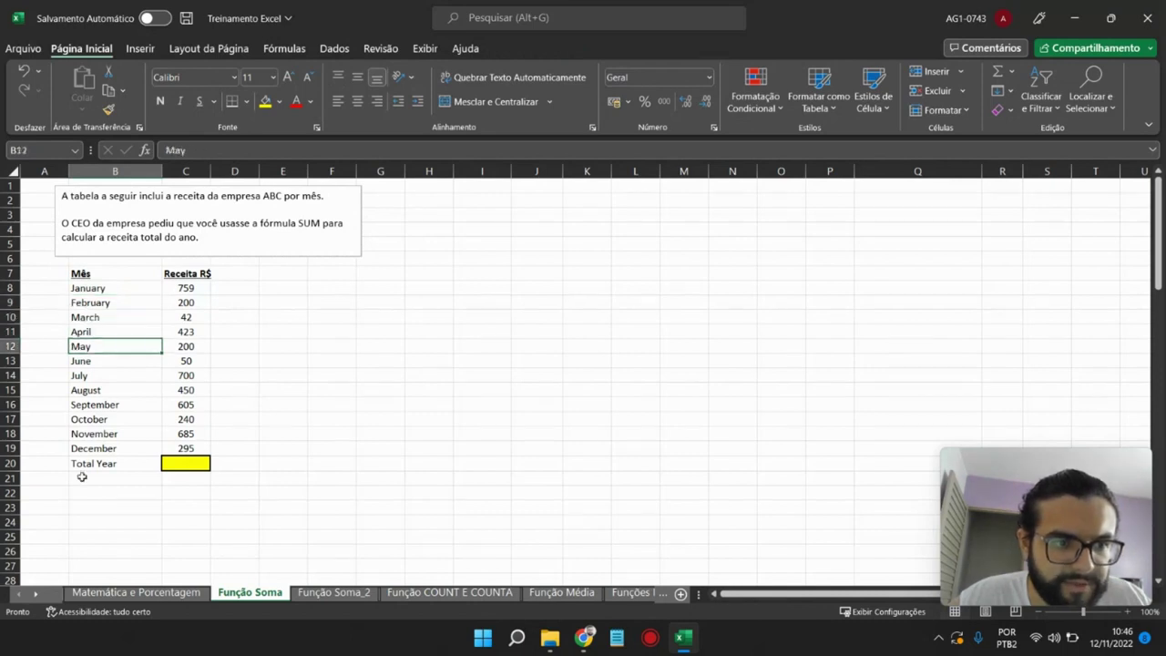
left_click_drag(95, 448, 107, 290)
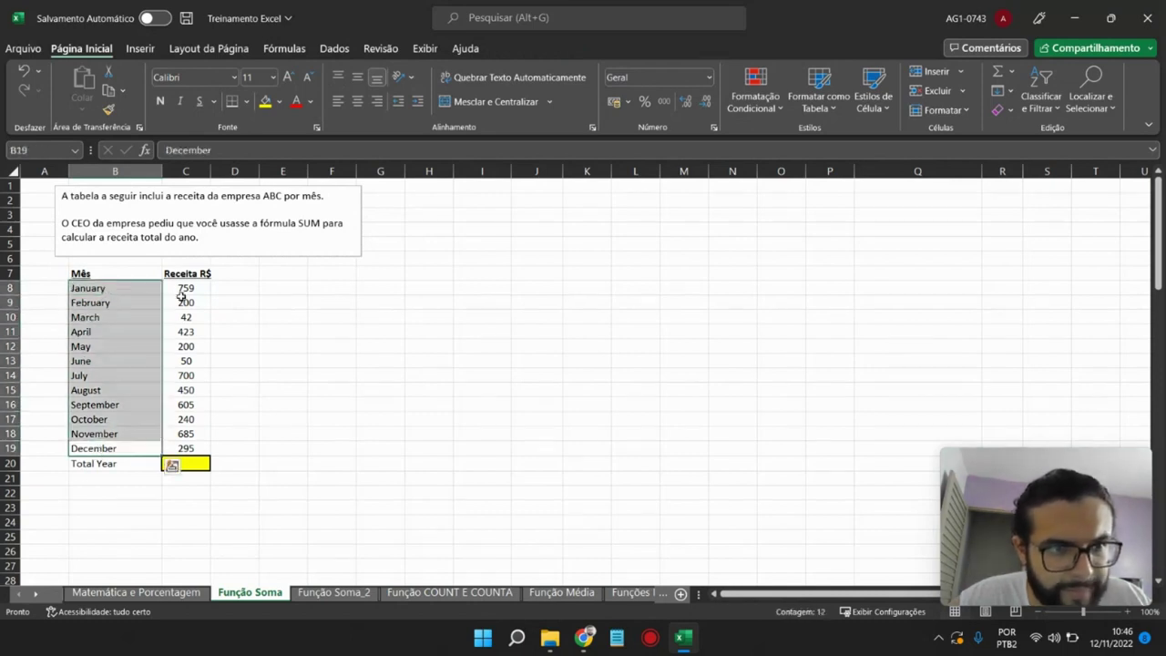
left_click_drag(185, 287, 180, 460)
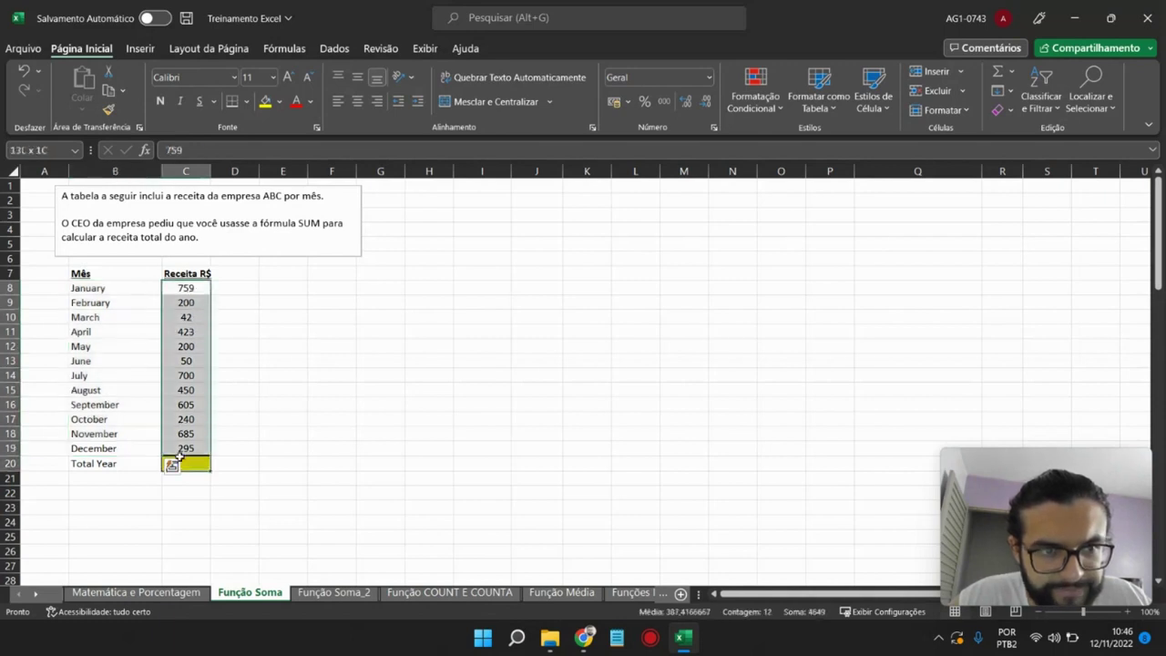
- Begin the Total Year formula in C20 as =C8+C9+C10+C11+
left_click(185, 463)
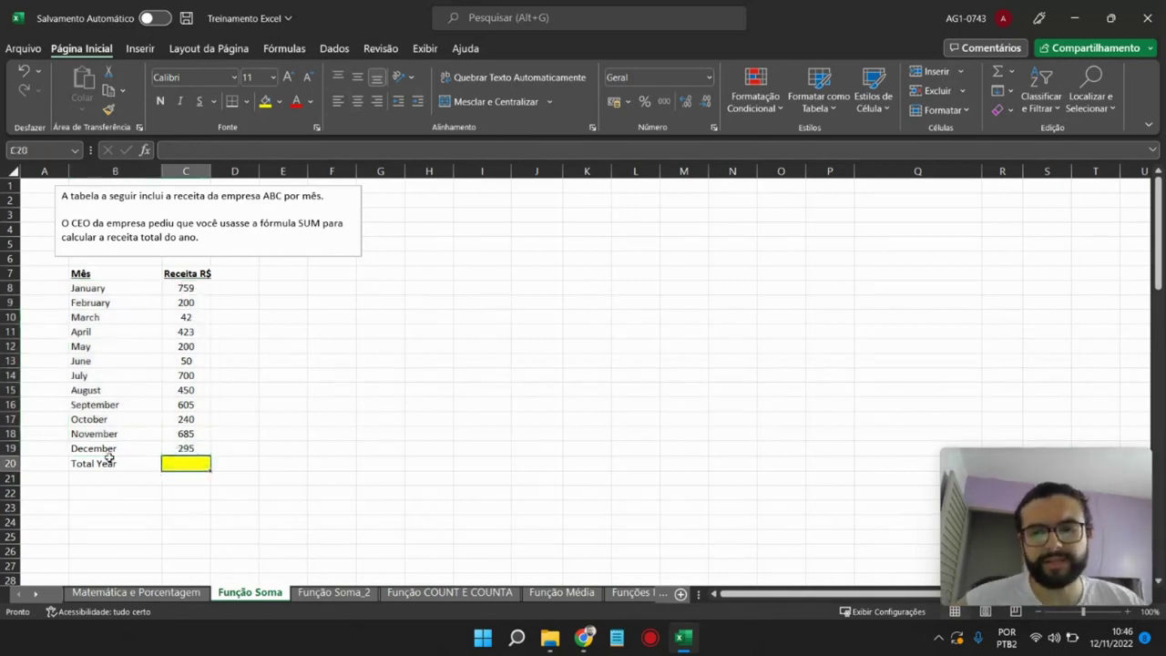
type("=")
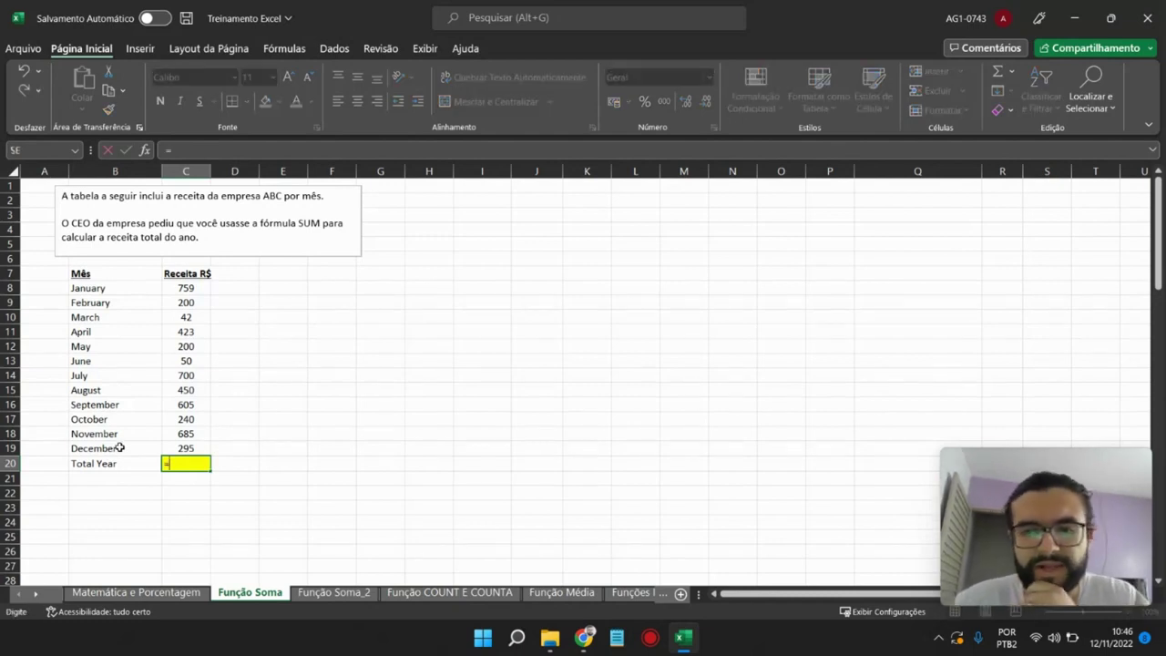
left_click(198, 287)
type("+")
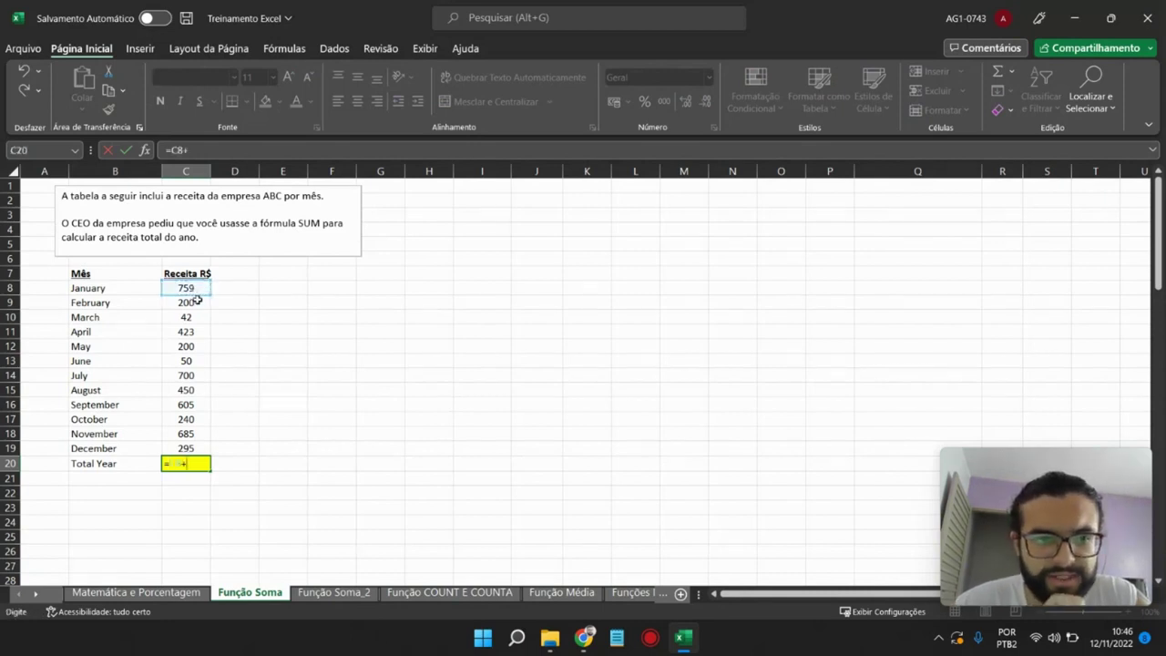
left_click(198, 301)
type("+")
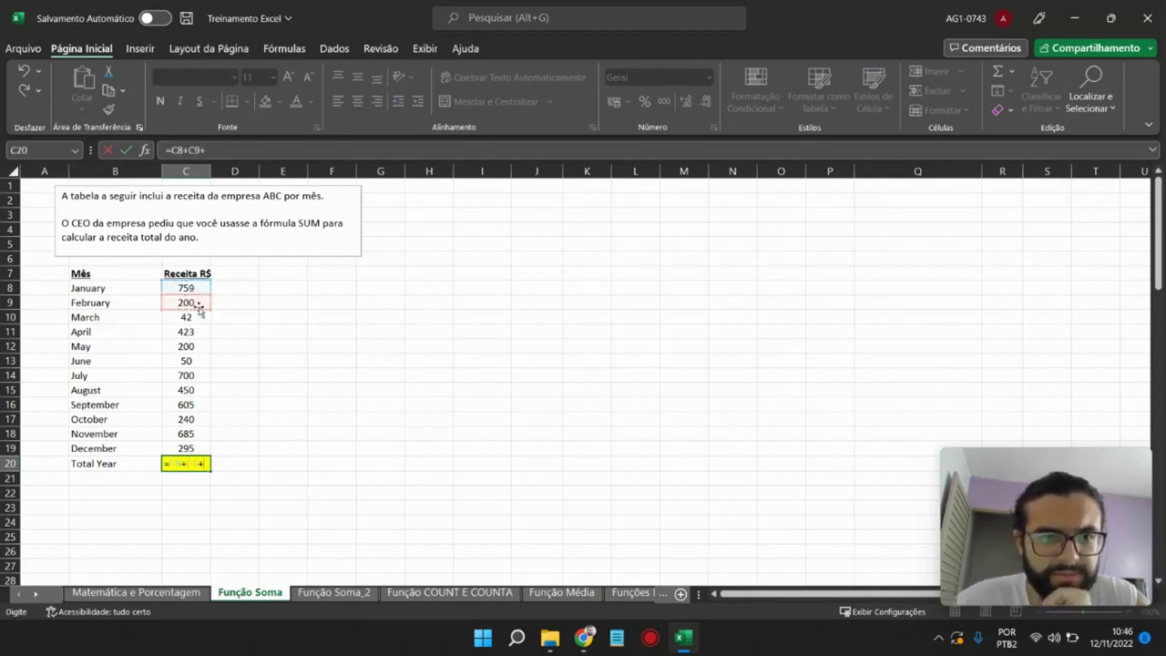
left_click(197, 316)
type("+")
left_click(198, 333)
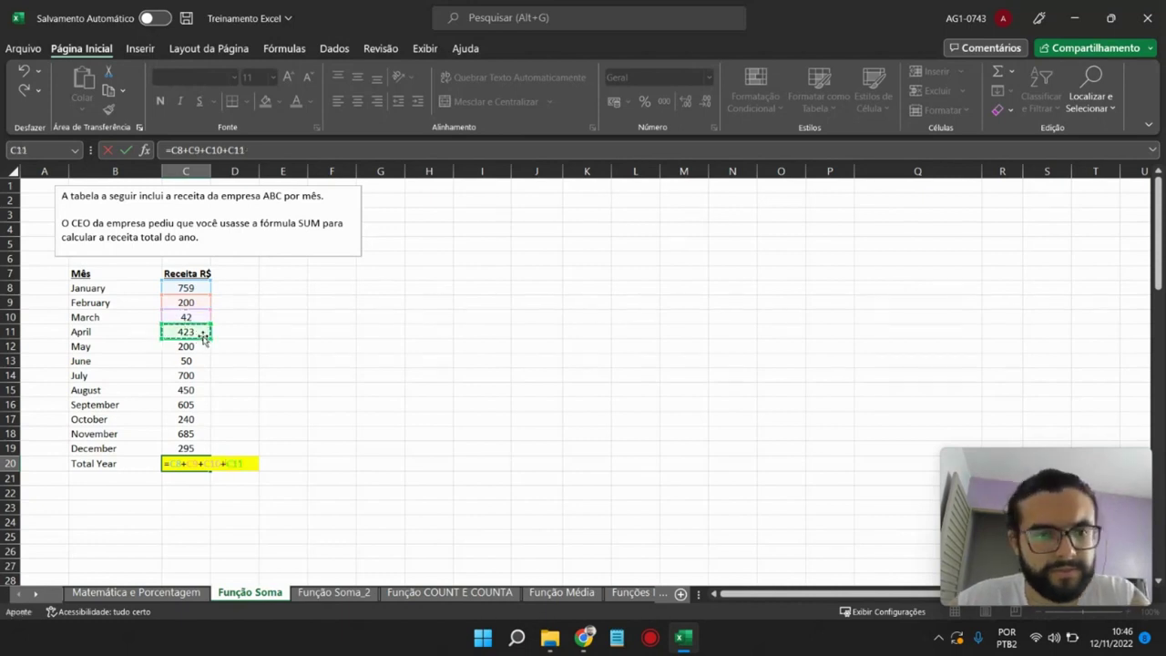
type("+")
- Add the May through December revenues and commit, so Total Year shows 4649
left_click(196, 346)
type("+")
left_click(194, 358)
type("+")
left_click(193, 375)
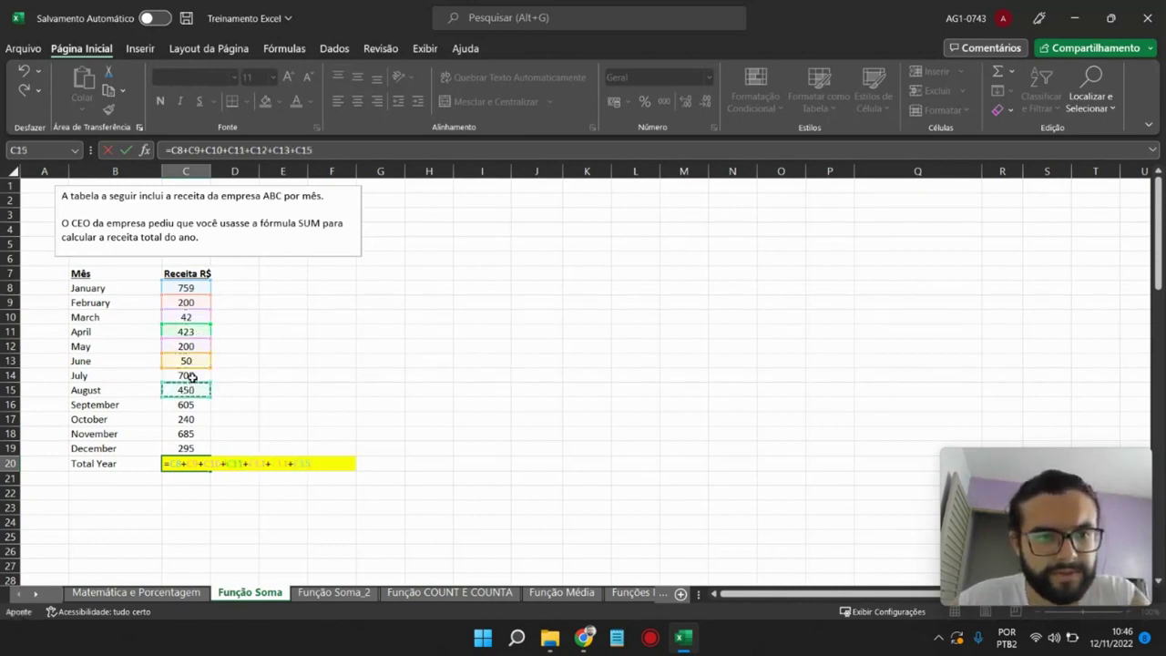
type("+")
left_click(188, 390)
left_click(187, 404)
type("+")
left_click(187, 419)
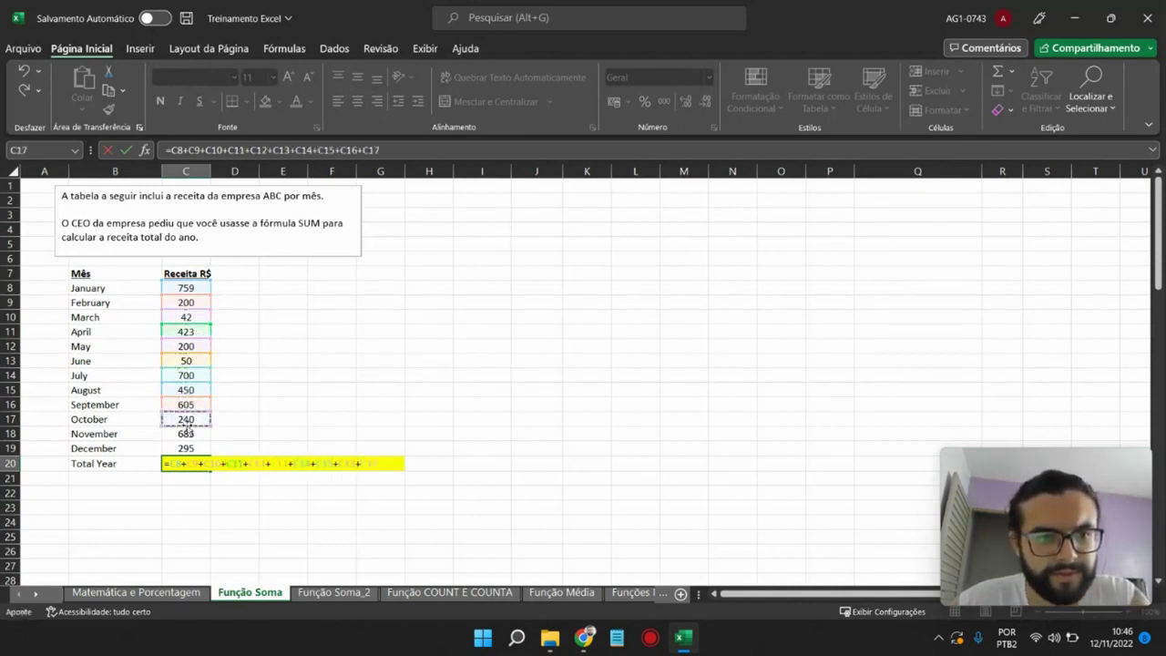
type("+")
left_click(187, 433)
type("+")
left_click(185, 447)
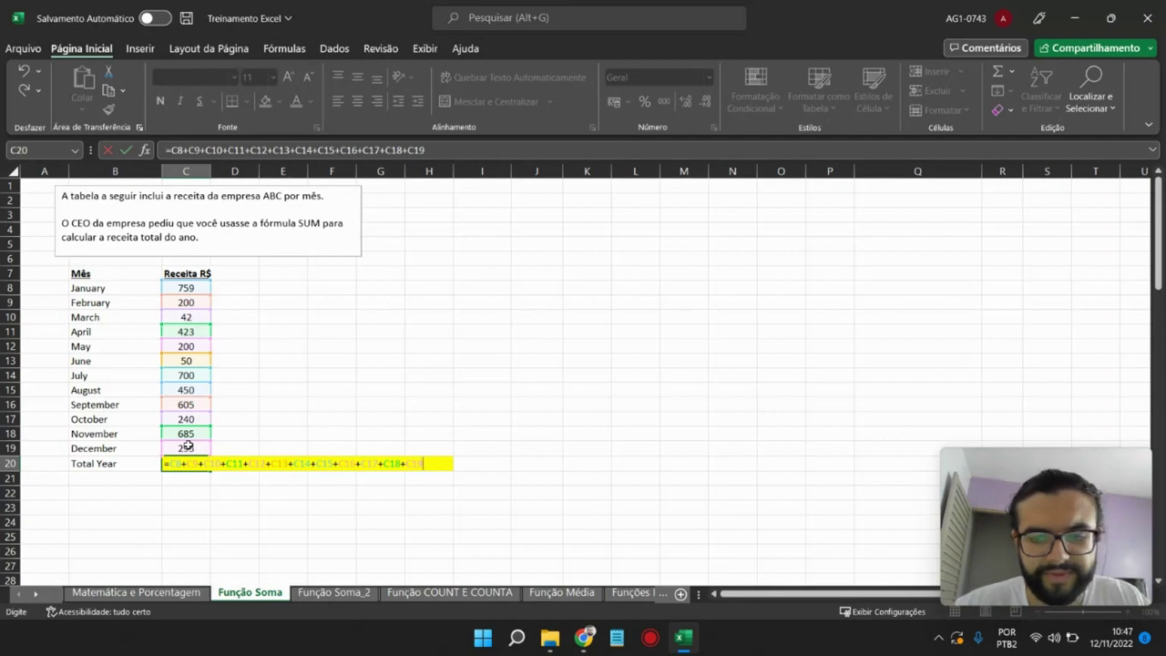
key("Return")
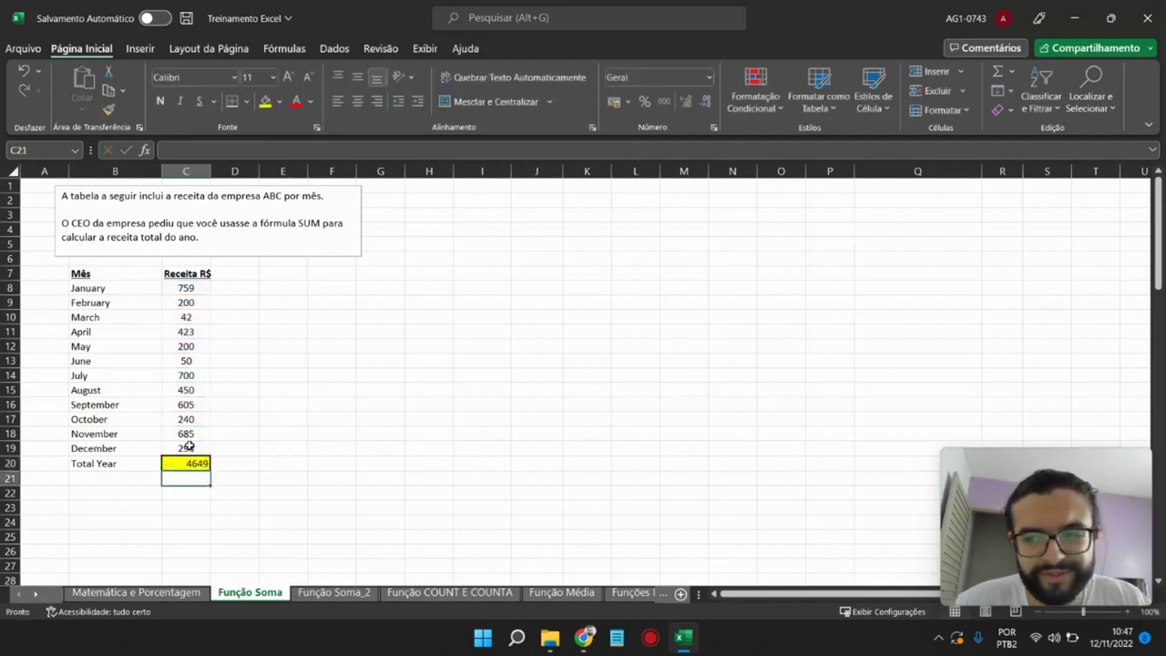
left_click(191, 462)
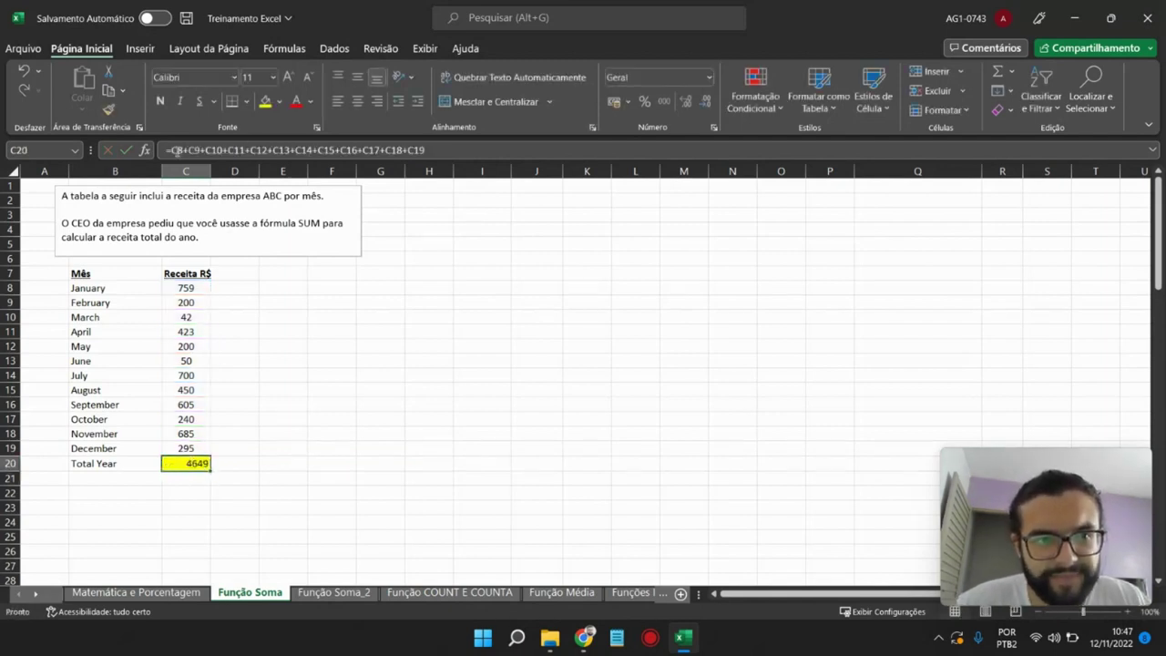
left_click(175, 151)
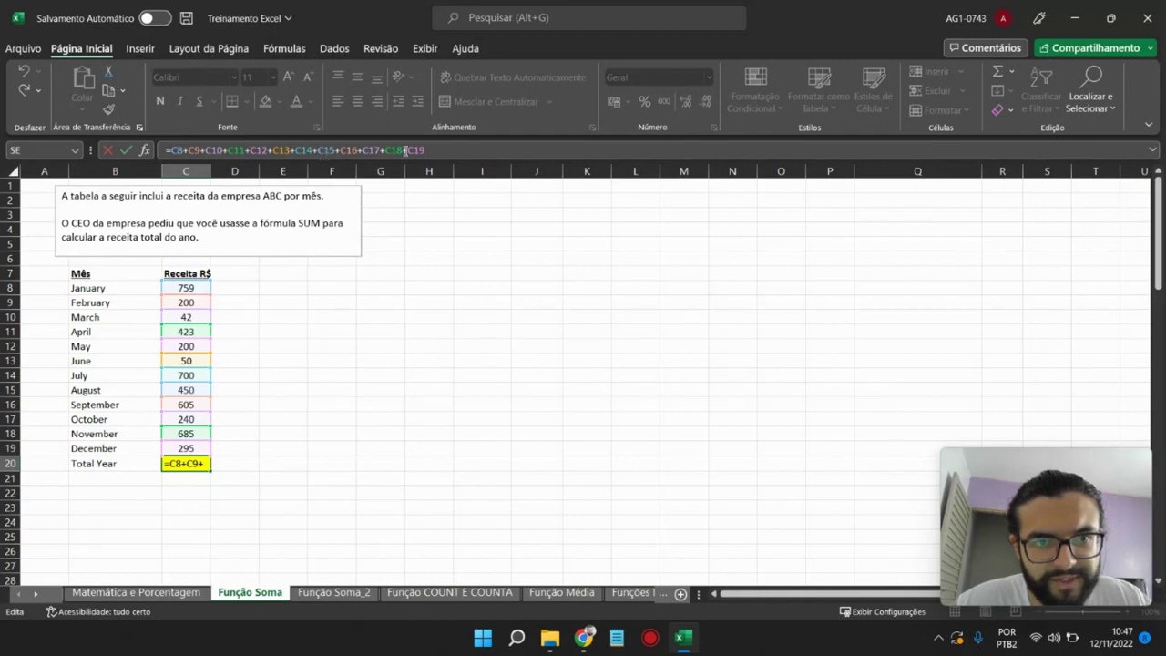
key("Escape")
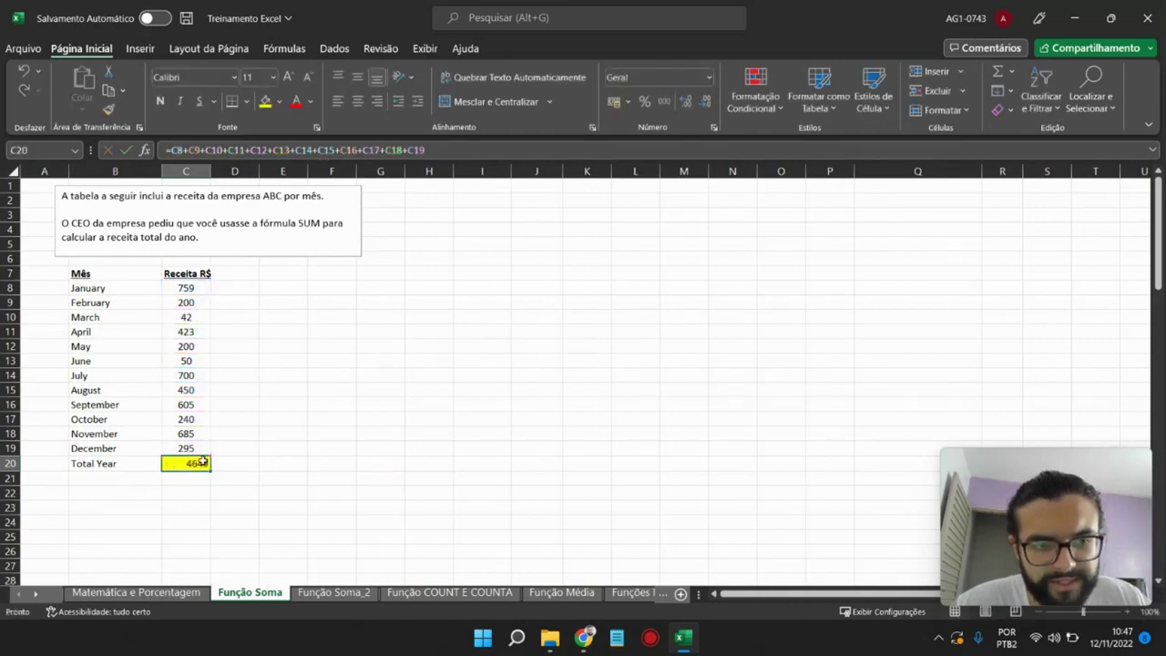
left_click(187, 303)
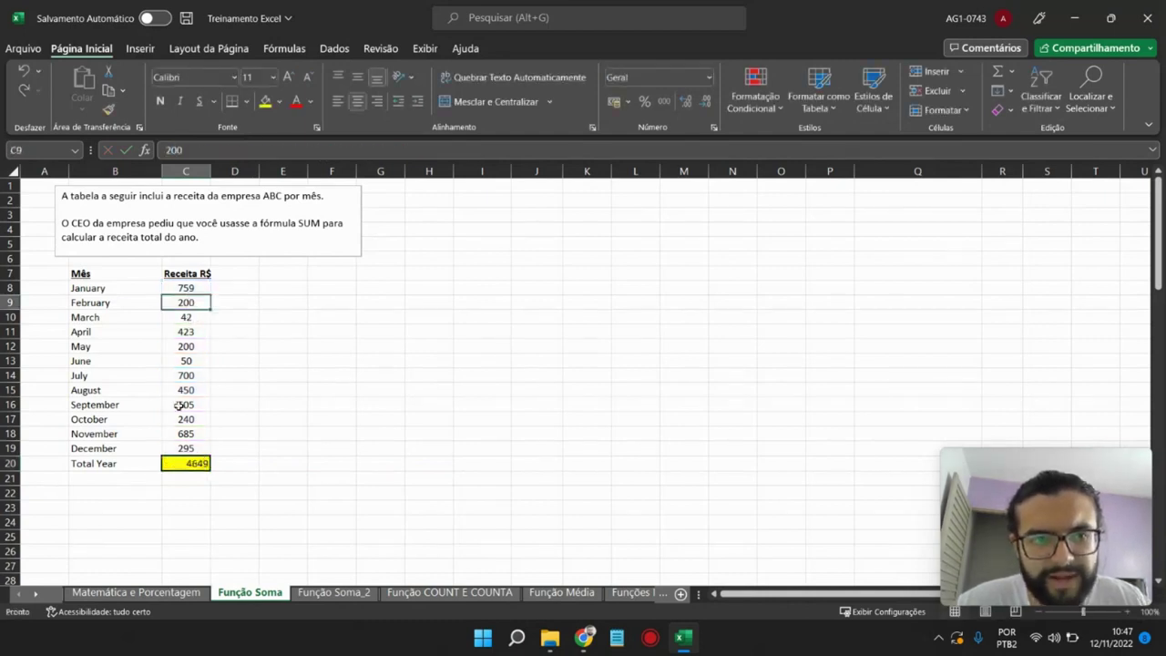
left_click(185, 465)
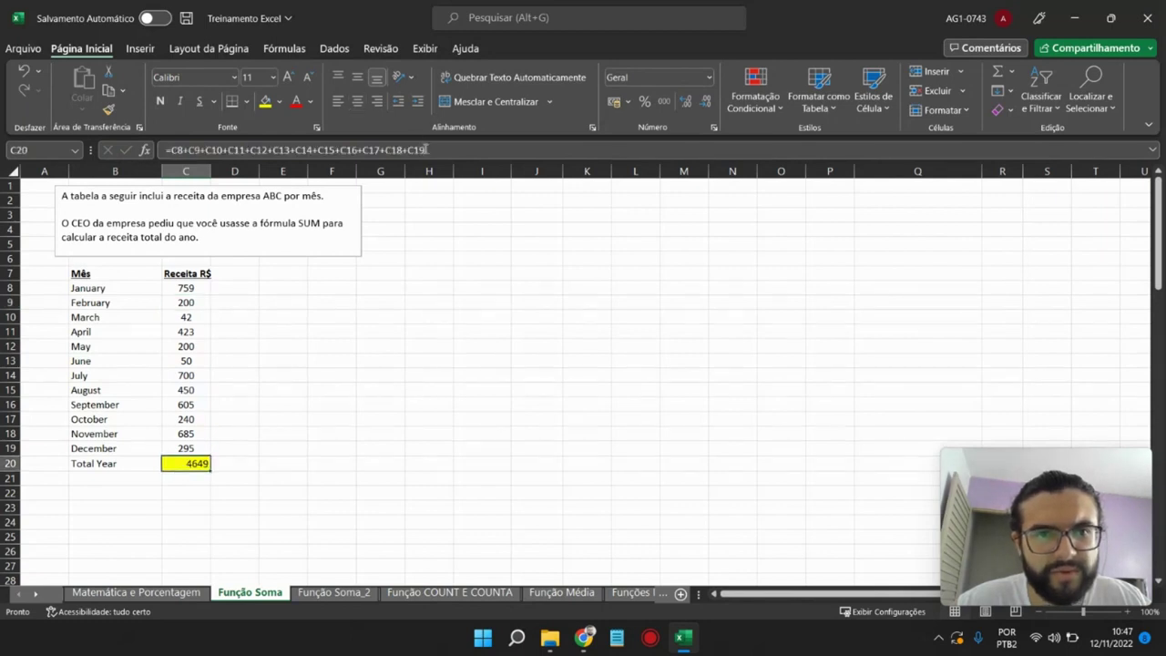
left_click_drag(426, 149, 173, 150)
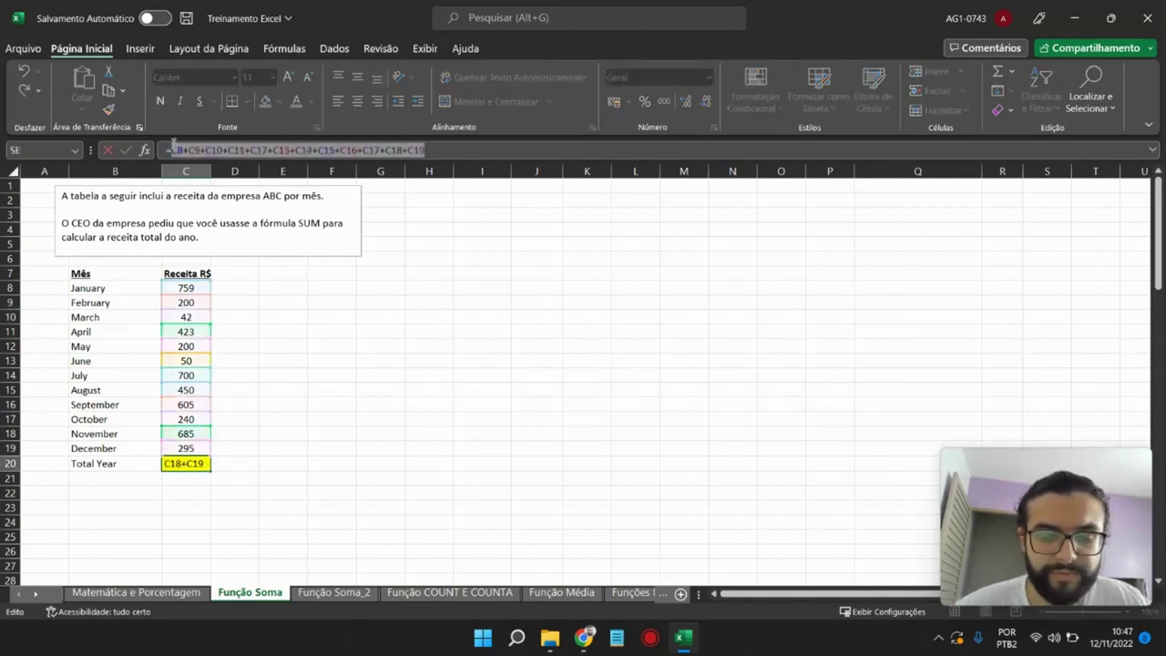
key("BackSpace")
left_click(186, 289)
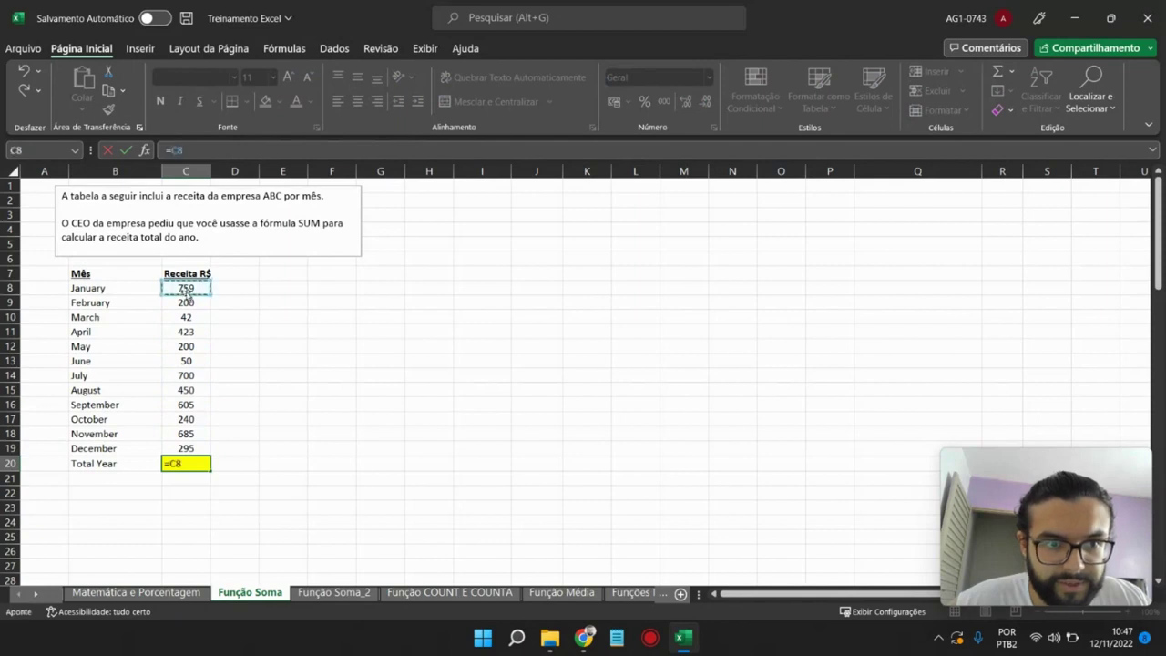
left_click_drag(186, 291, 186, 448)
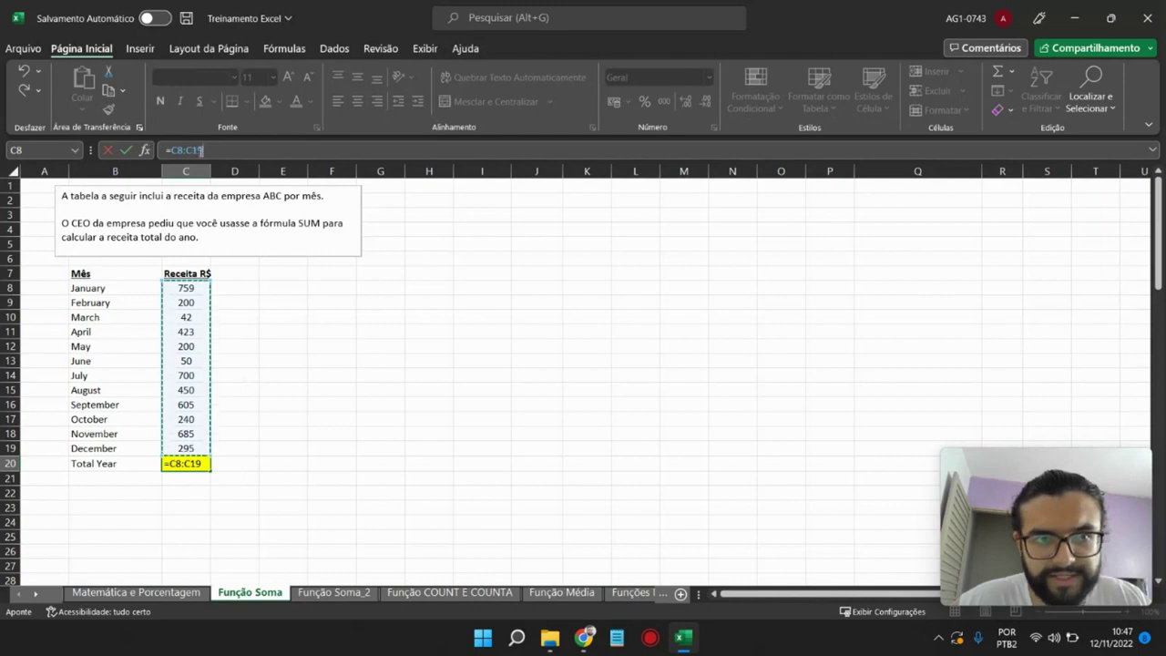
key("Return")
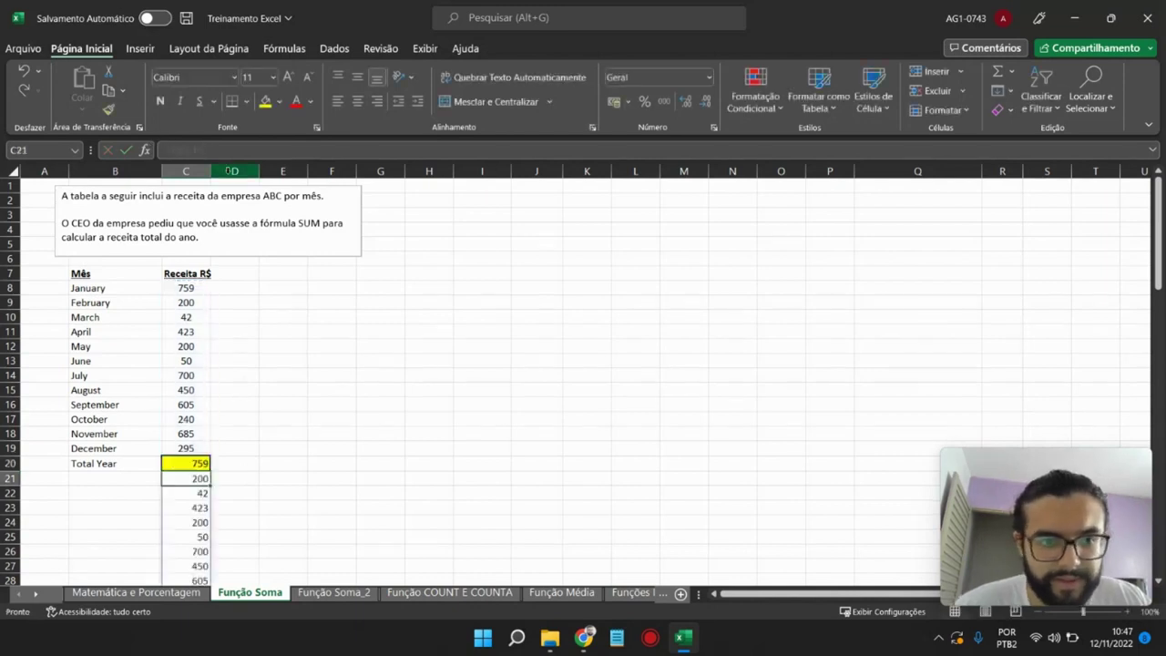
scroll(253, 437, "down", 3)
scroll(250, 433, "up", 1)
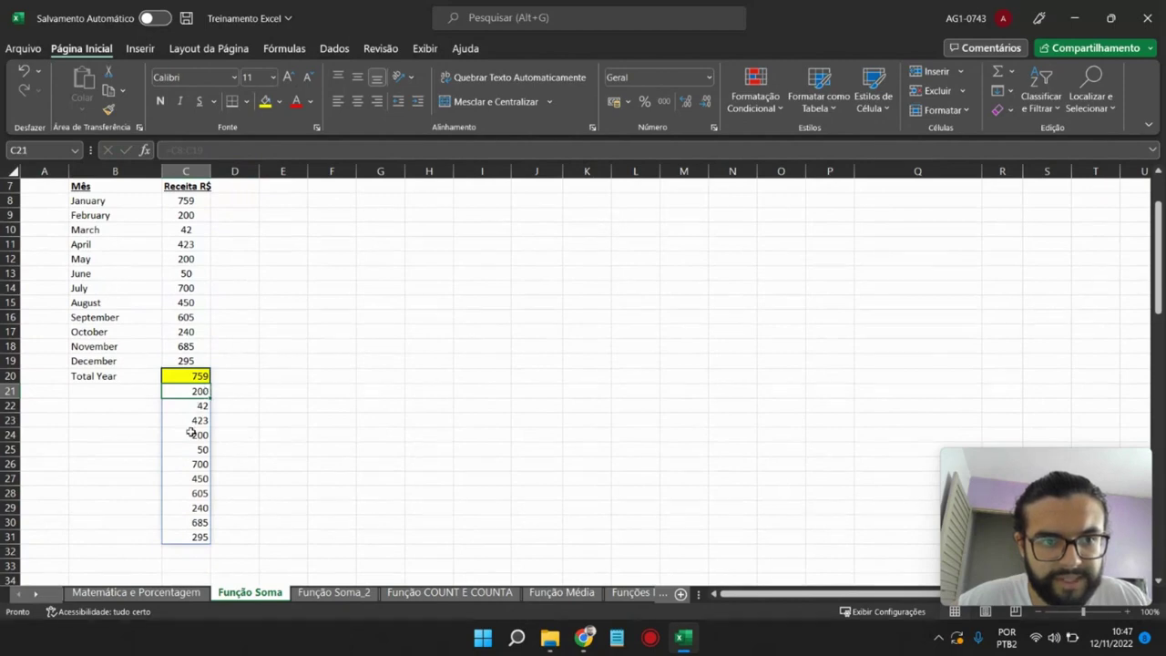
left_click(198, 375)
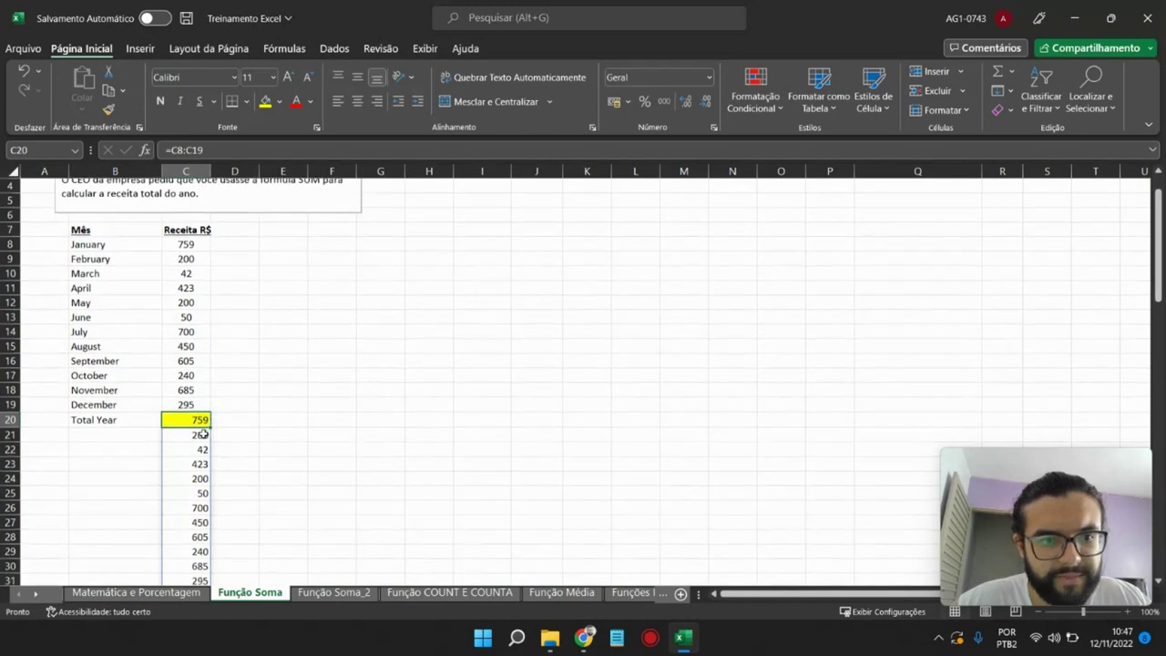
left_click_drag(209, 434, 200, 522)
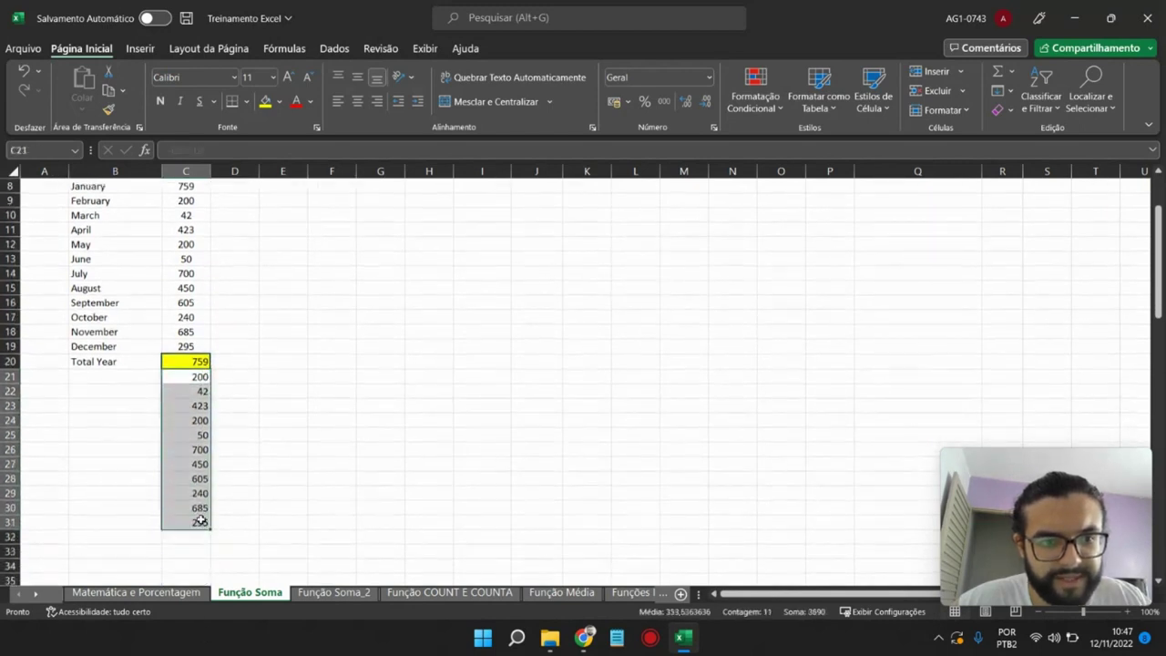
key("Delete")
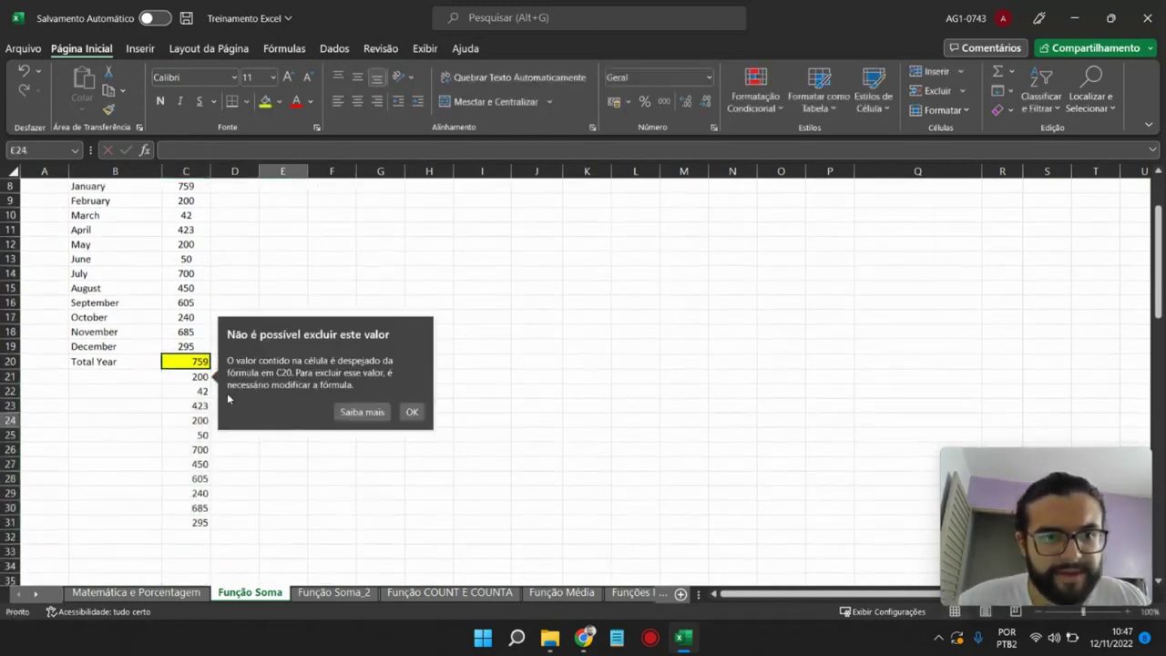
left_click(414, 411)
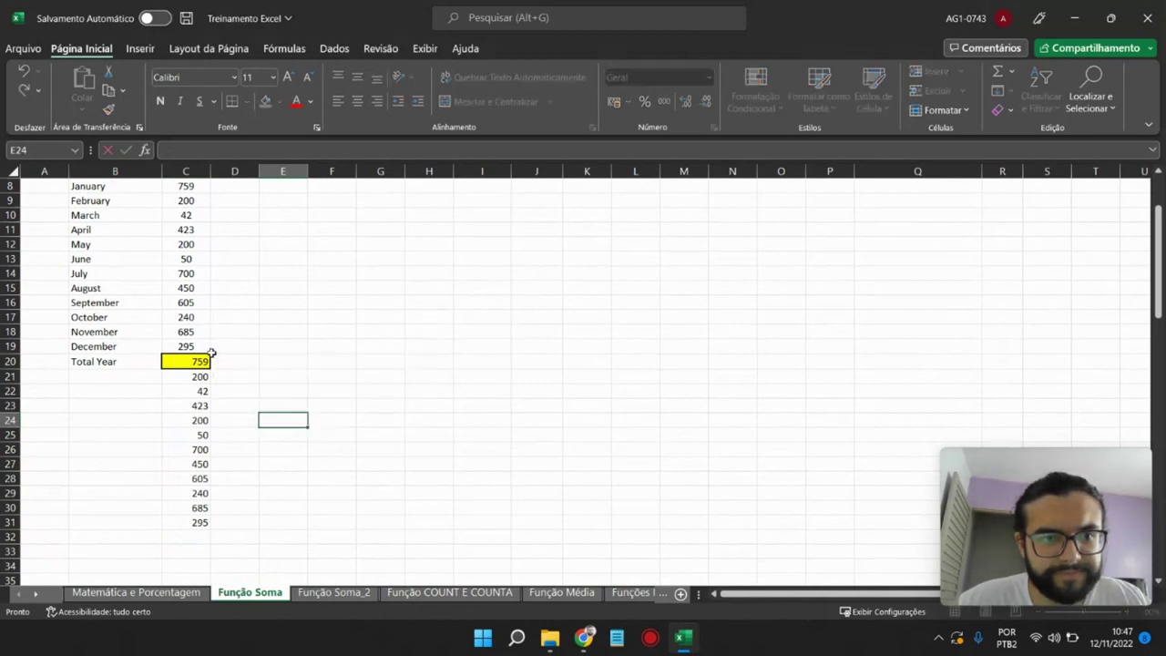
left_click(198, 360)
left_click(283, 419)
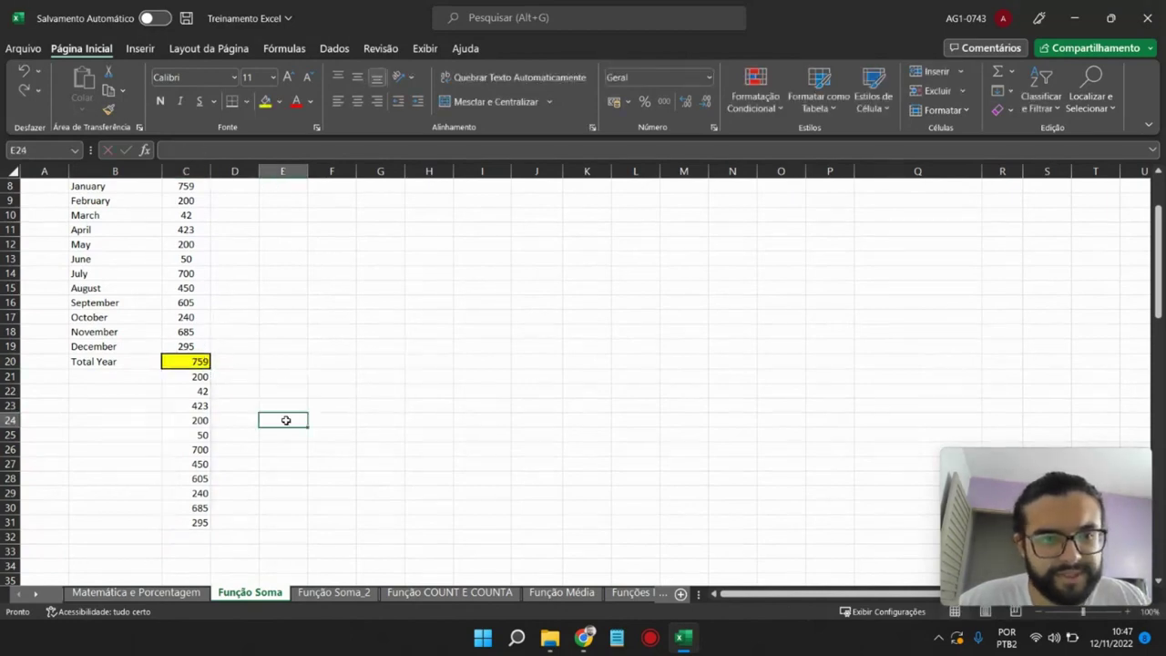
key("ctrl+z")
- Start a SOMA formula in C20 that lists the January to August revenue cells one by one
scroll(214, 228, "up", 1)
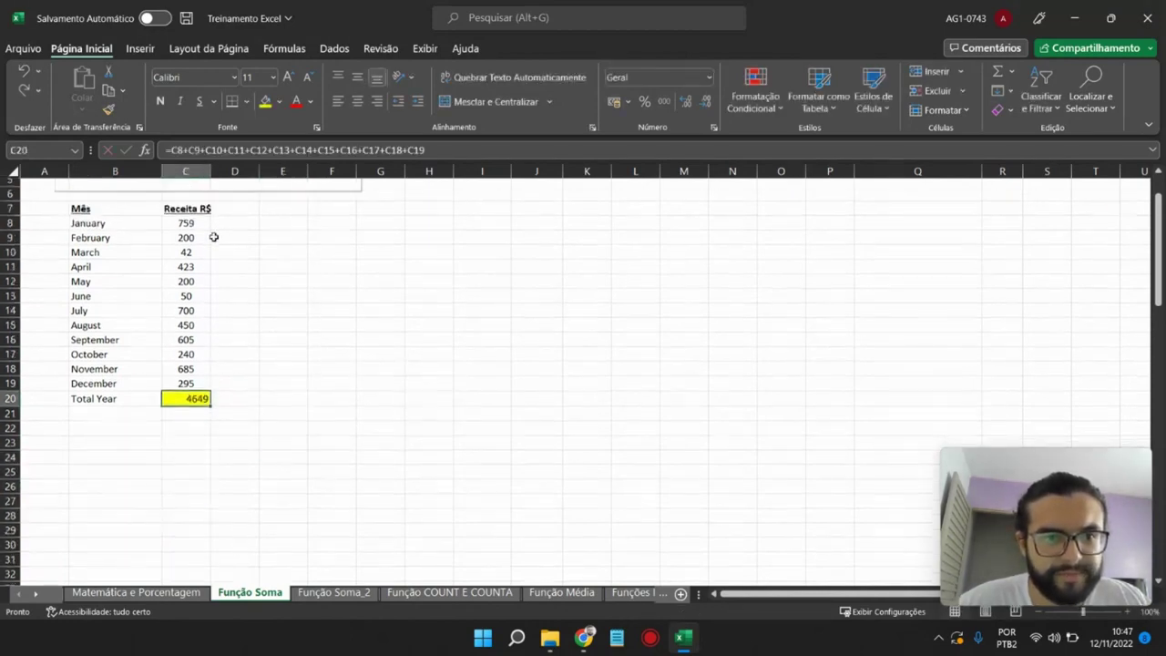
type("=")
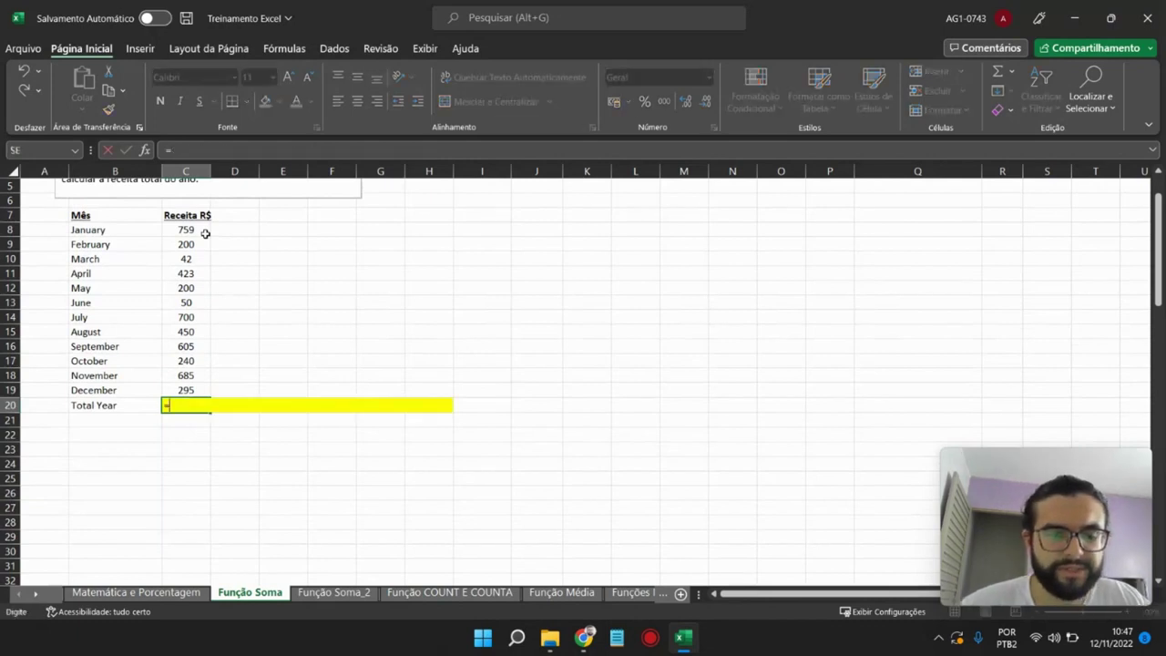
type("soma")
key("Tab")
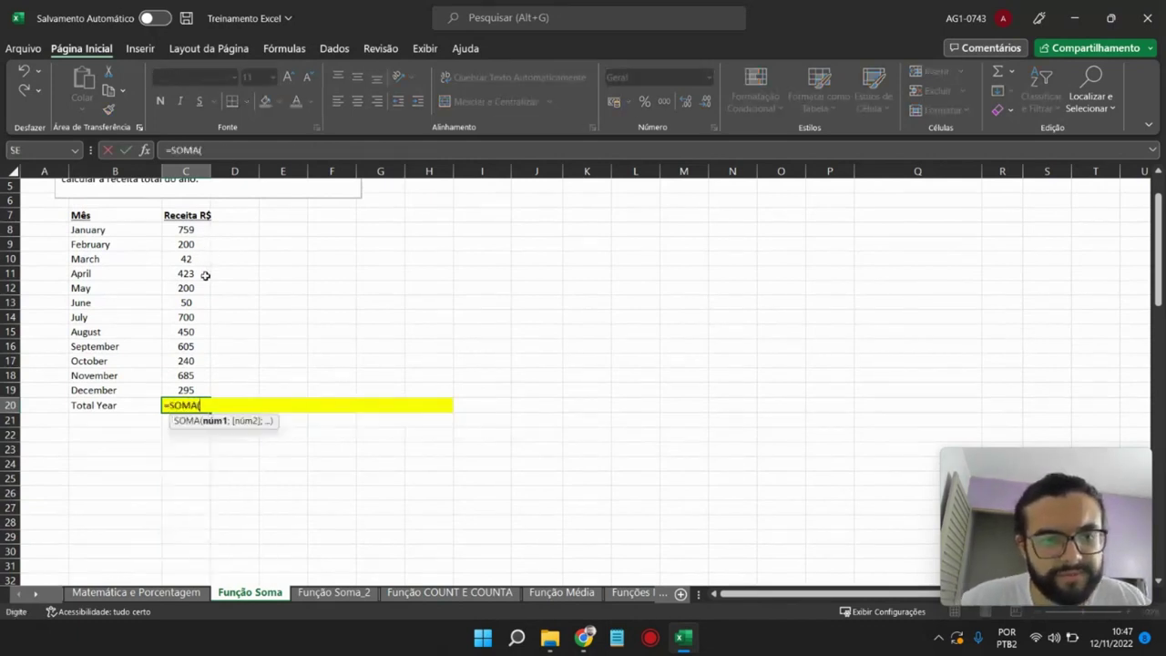
left_click(197, 229)
type(";")
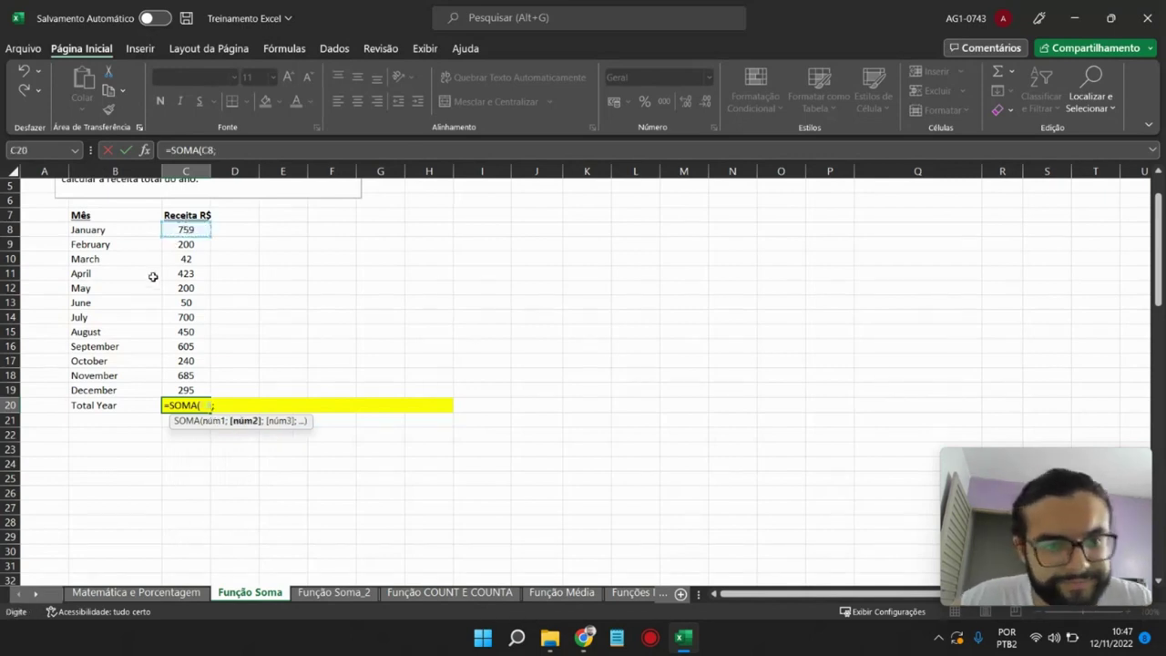
left_click(183, 242)
type(";")
left_click(182, 260)
type(";")
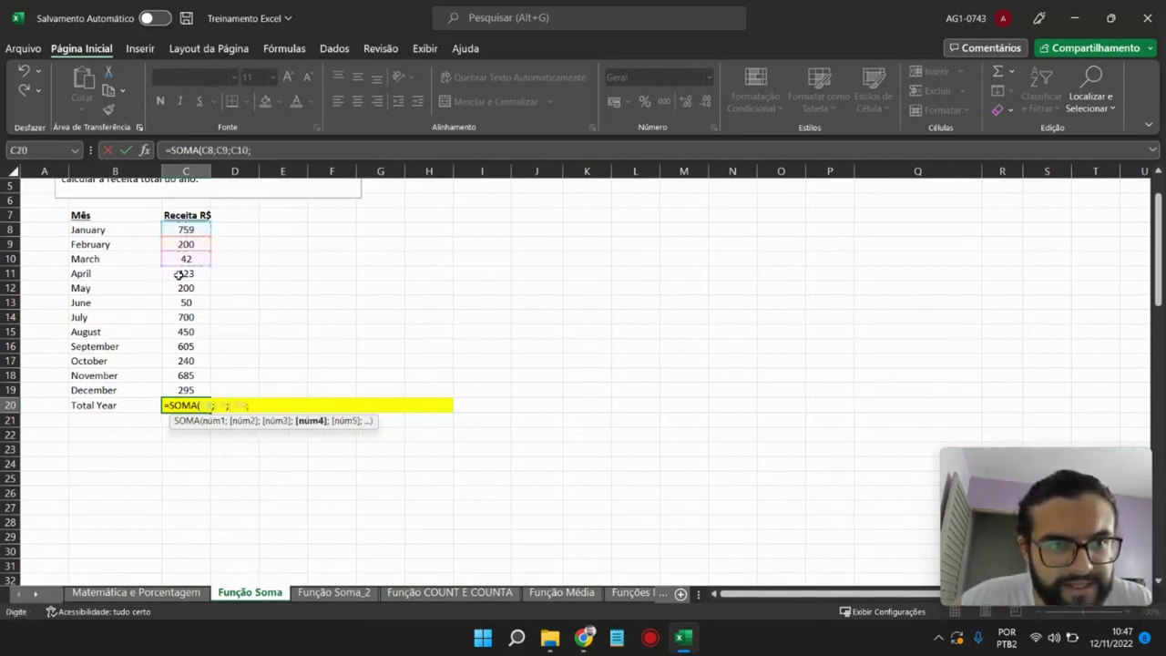
left_click(180, 276)
type(";")
left_click(182, 290)
type(";")
left_click(183, 303)
type(";")
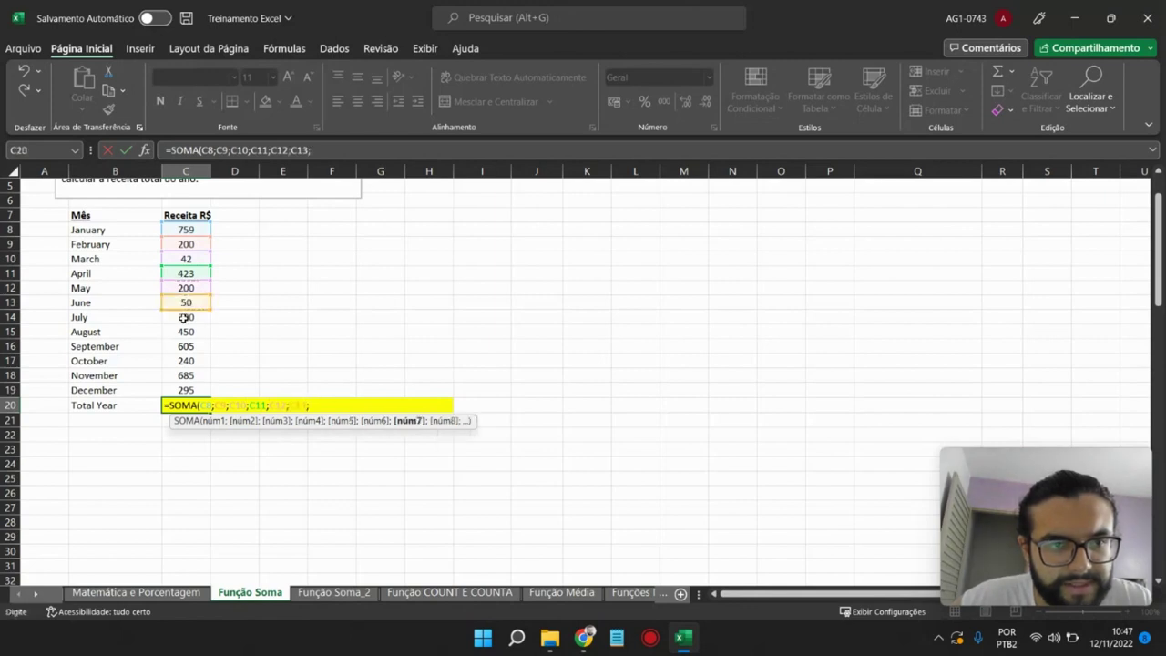
left_click(184, 317)
type(";")
left_click(184, 332)
type(";")
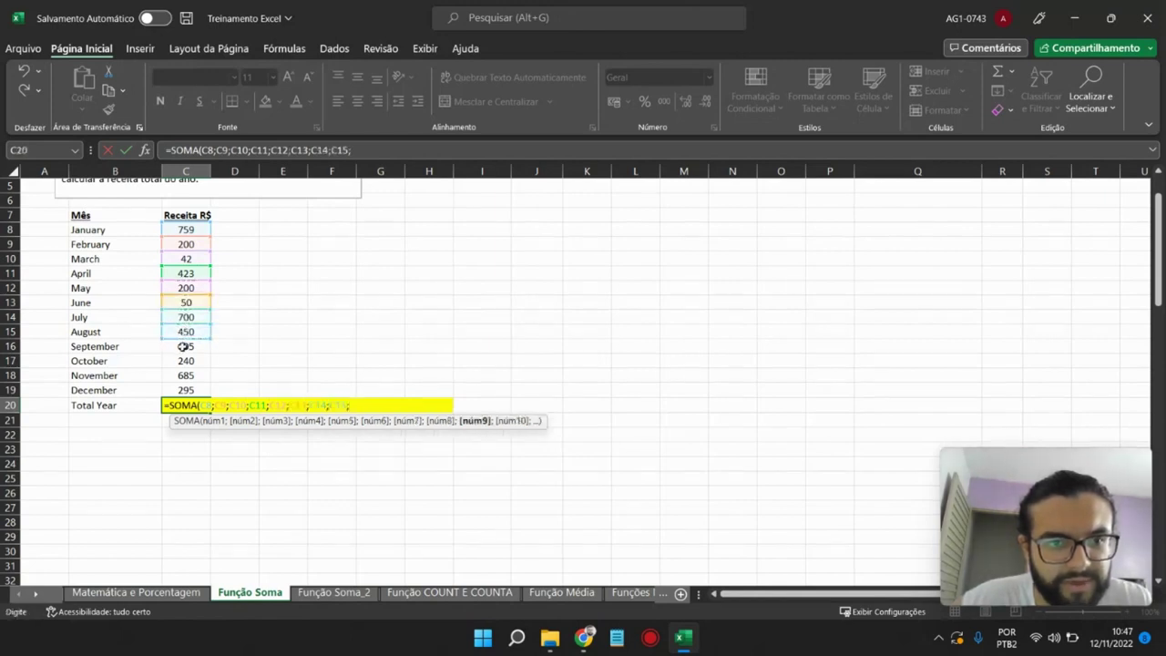
- Replace those references with the range to make =SOMA(C8:C19), totalling 4649, and select C8:C20
key("BackSpace")
key("BackSpace")
key("BackSpace")
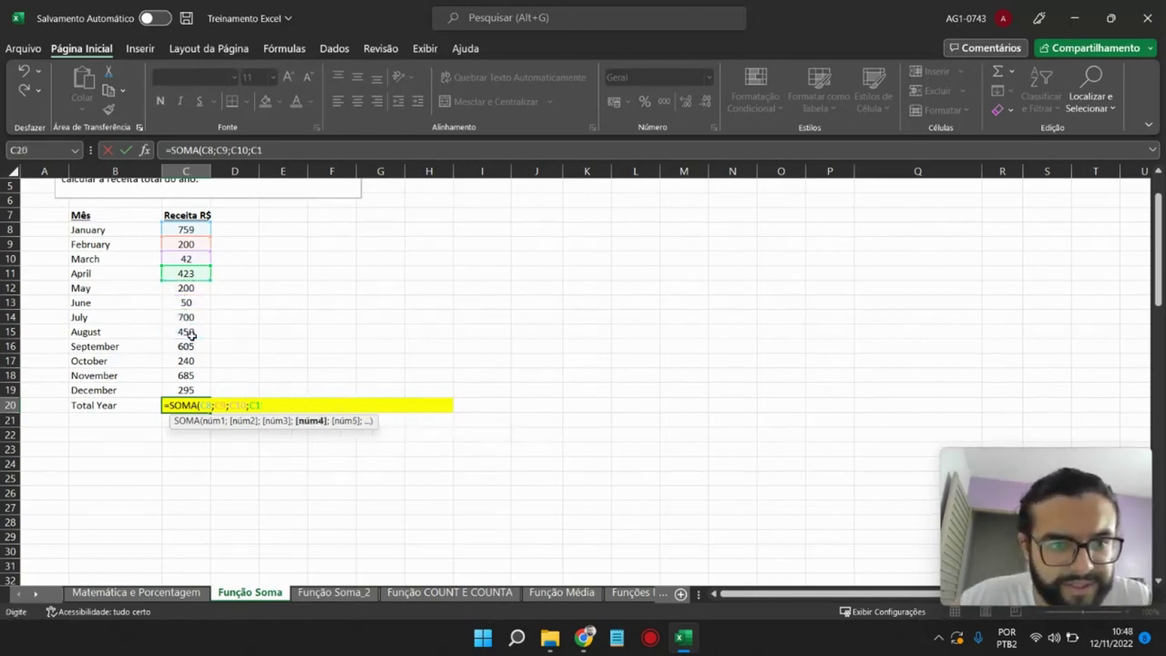
key("BackSpace")
key("BackSpace")
key("BackSpace")
key("BackSpace")
key("BackSpace")
key("BackSpace")
key("BackSpace")
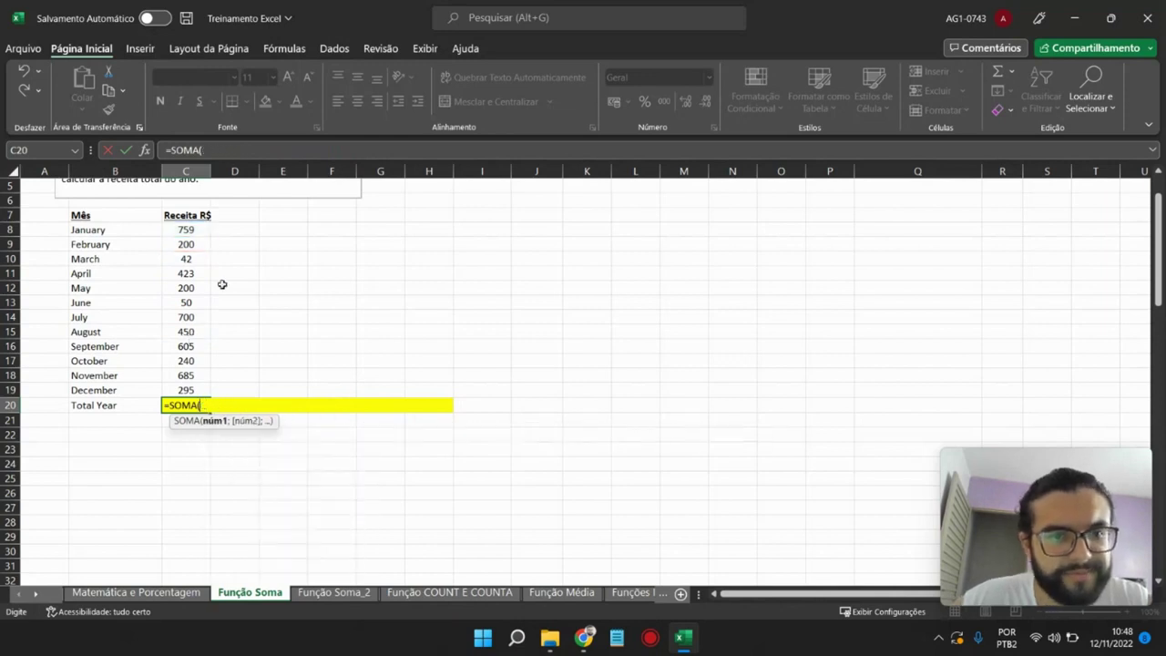
left_click_drag(193, 229, 181, 390)
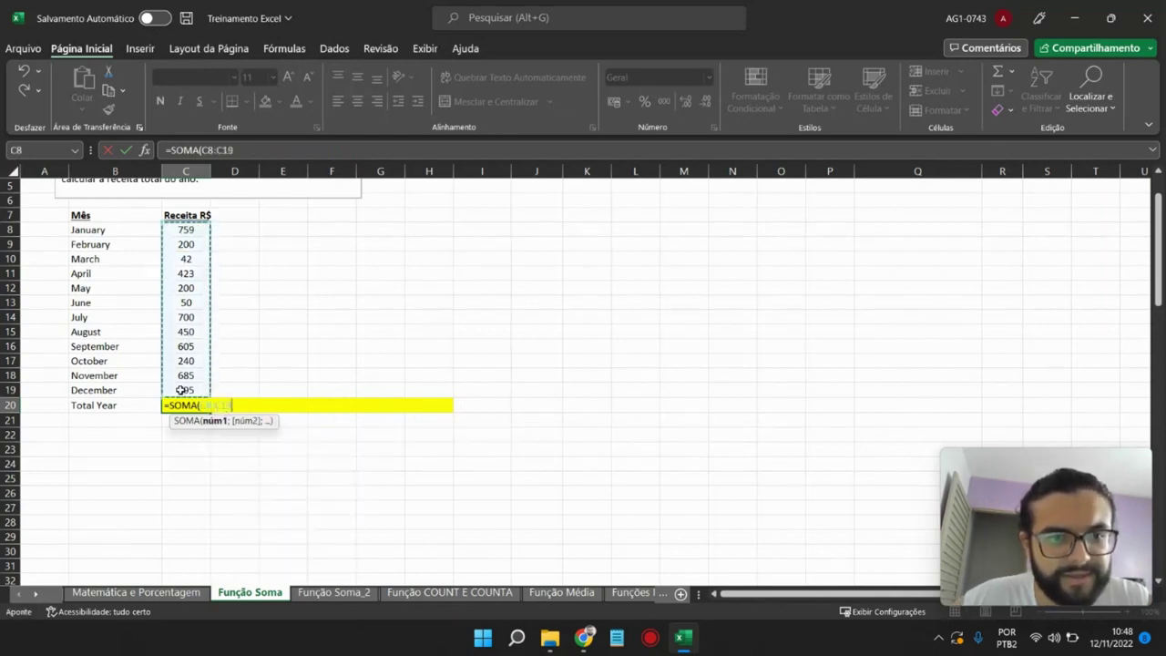
type(")")
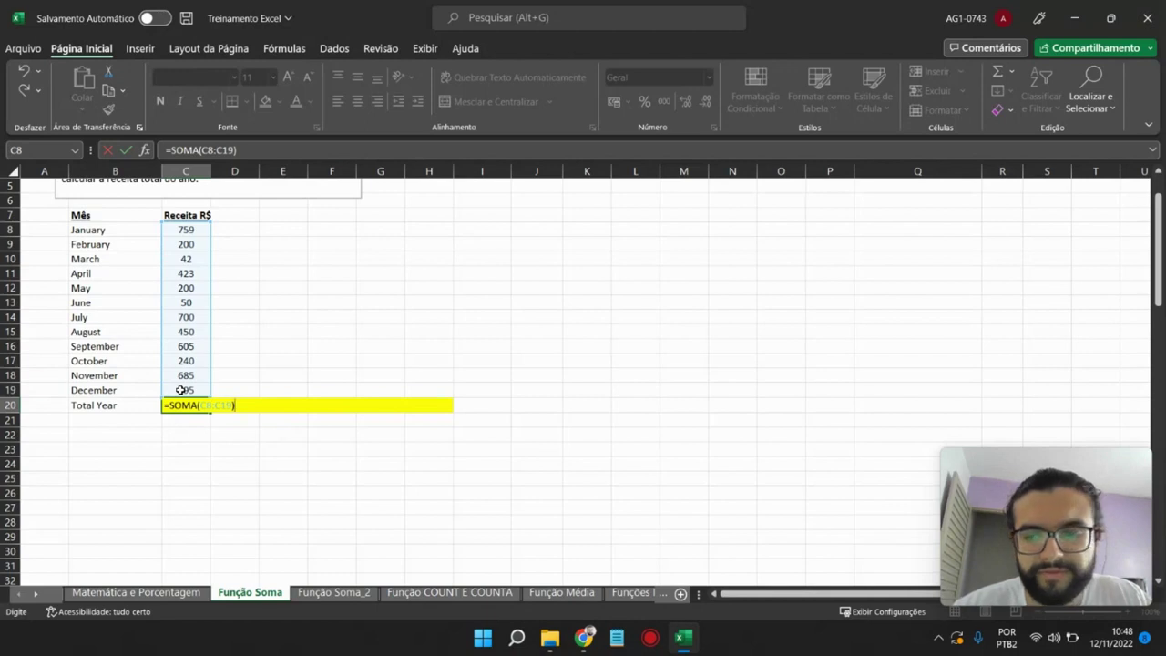
key("Return")
left_click(198, 406)
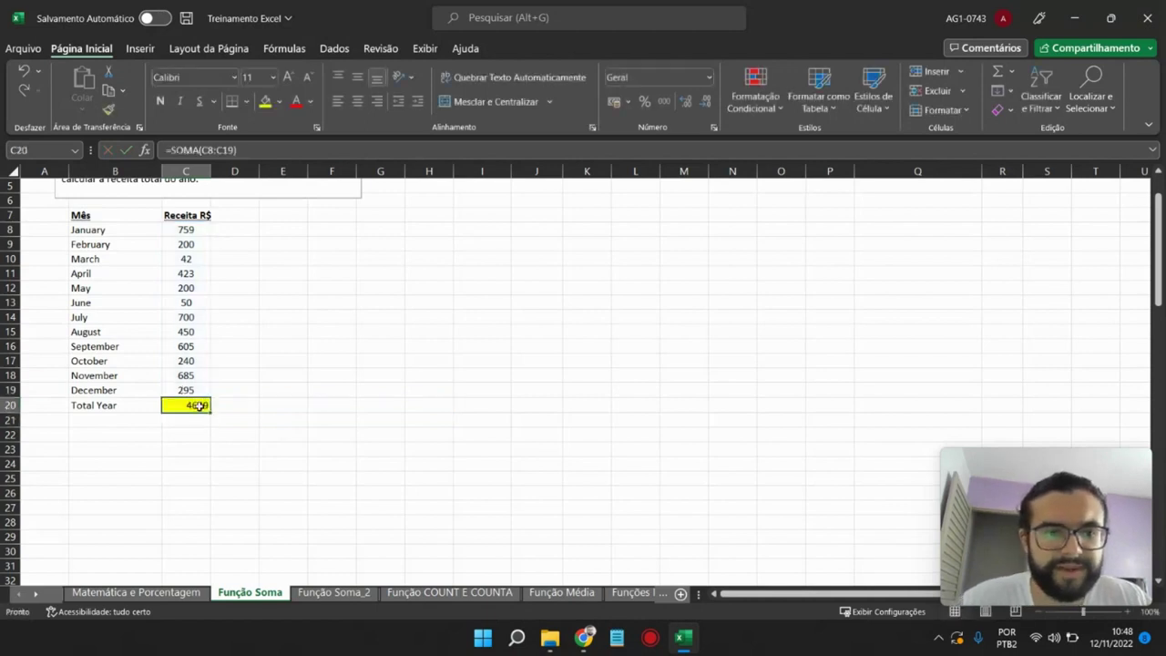
left_click_drag(186, 230, 196, 405)
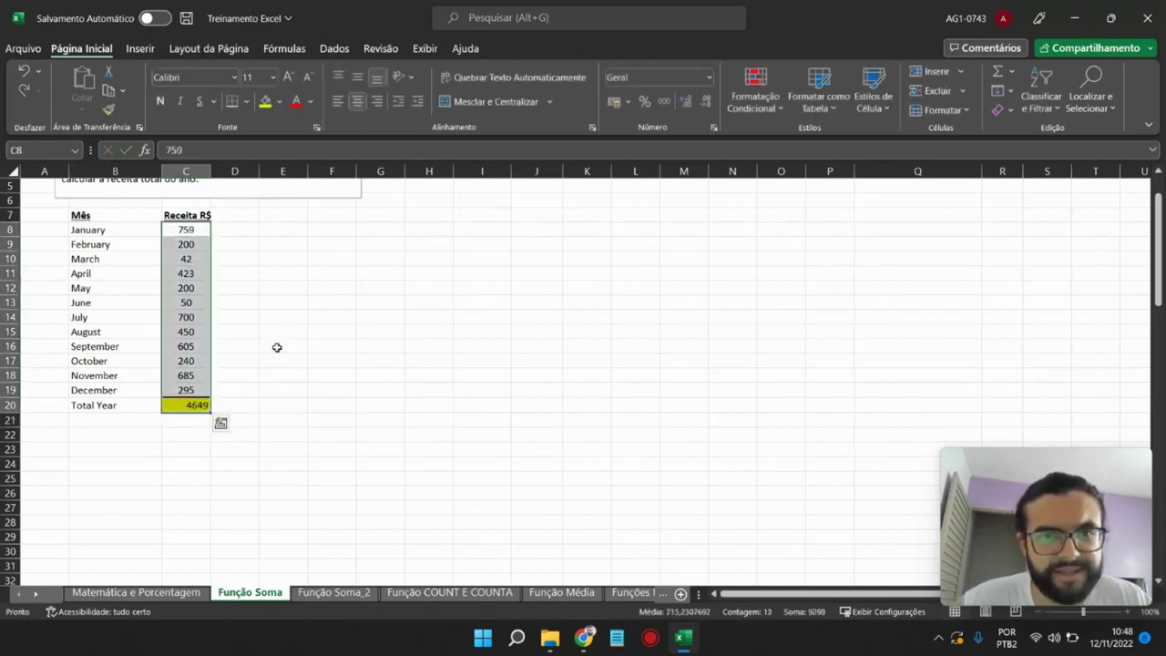
- Apply the R$ Português (Brasil) accounting format to C8:C20, making the total R$ 4.649,00
left_click(627, 102)
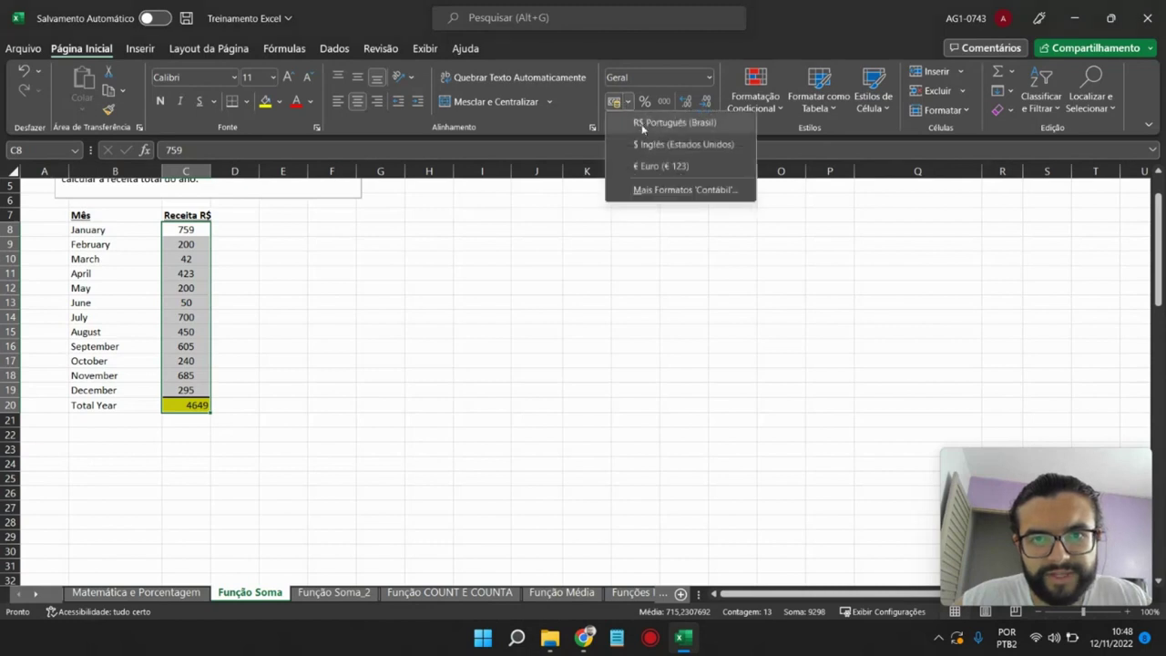
left_click(644, 124)
left_click(205, 230)
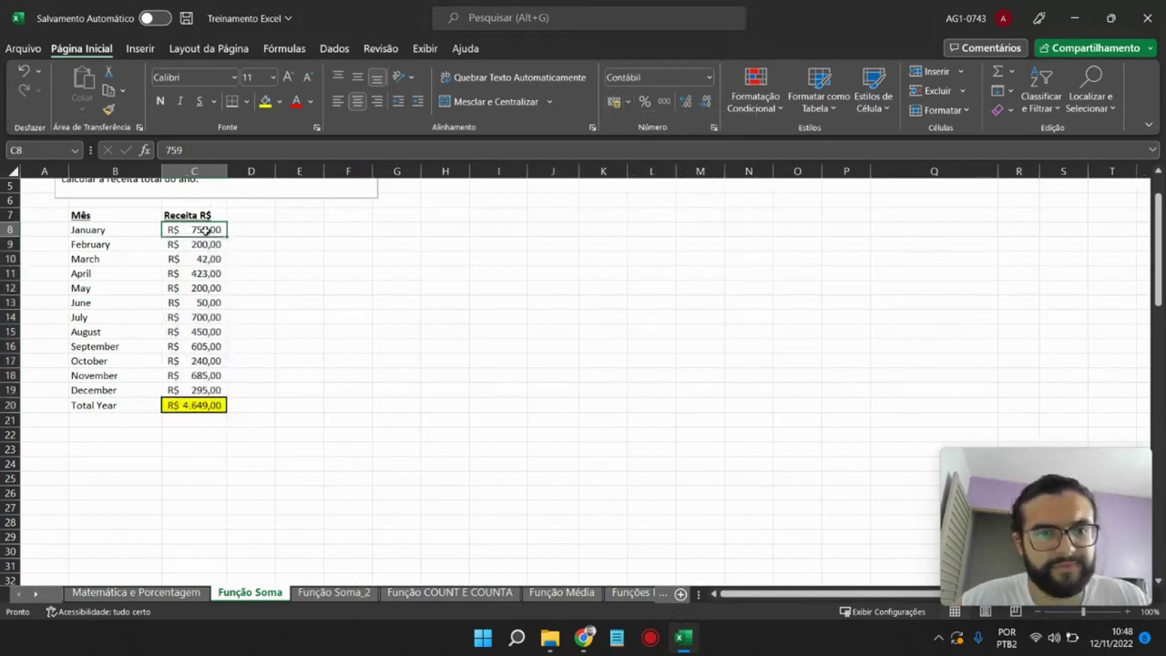
left_click_drag(207, 230, 227, 430)
left_click(251, 288)
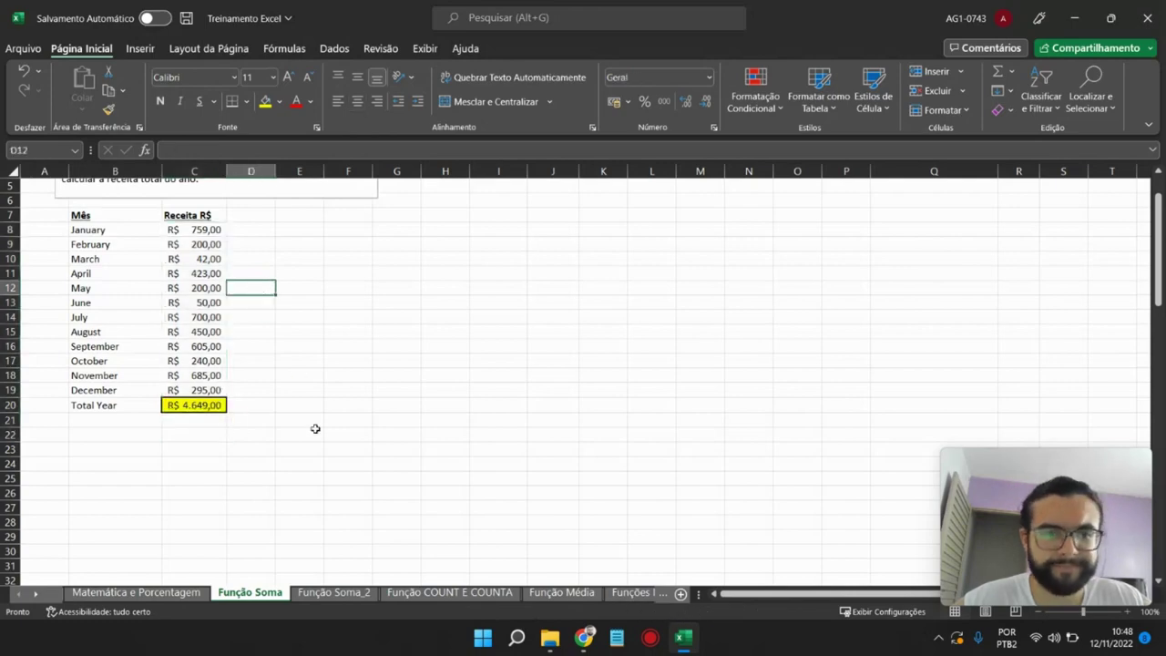
- Switch to the Função Soma_2 sheet and widen column C to fit its labels
left_click(334, 593)
scroll(264, 375, "up", 2)
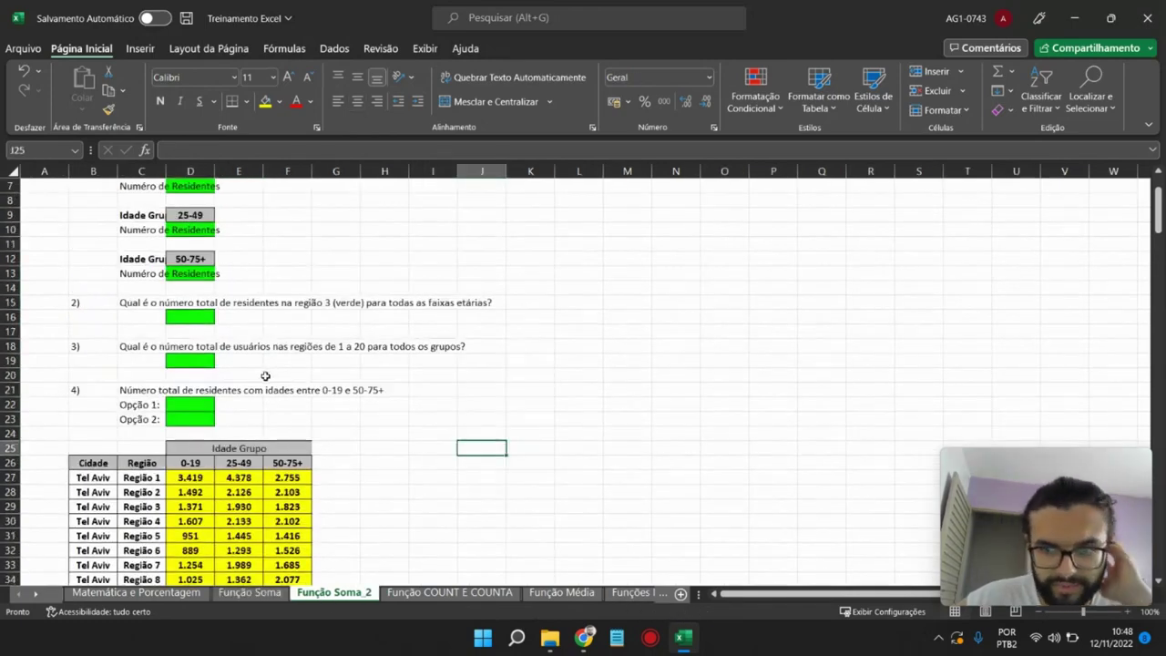
scroll(258, 376, "up", 2)
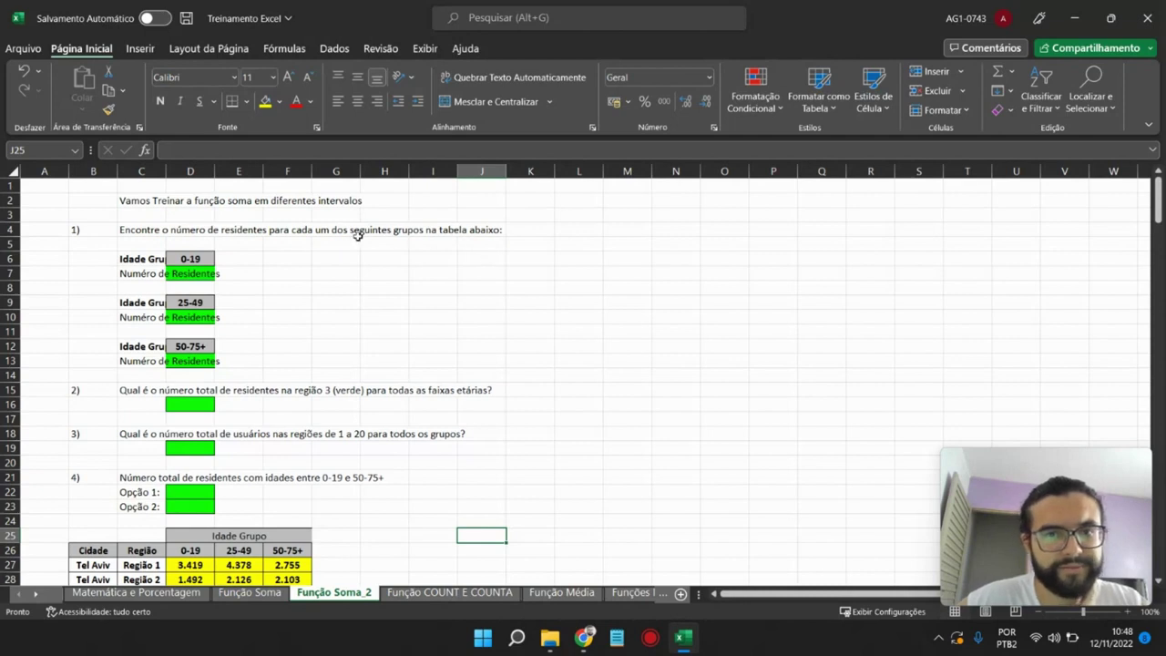
left_click_drag(166, 171, 283, 171)
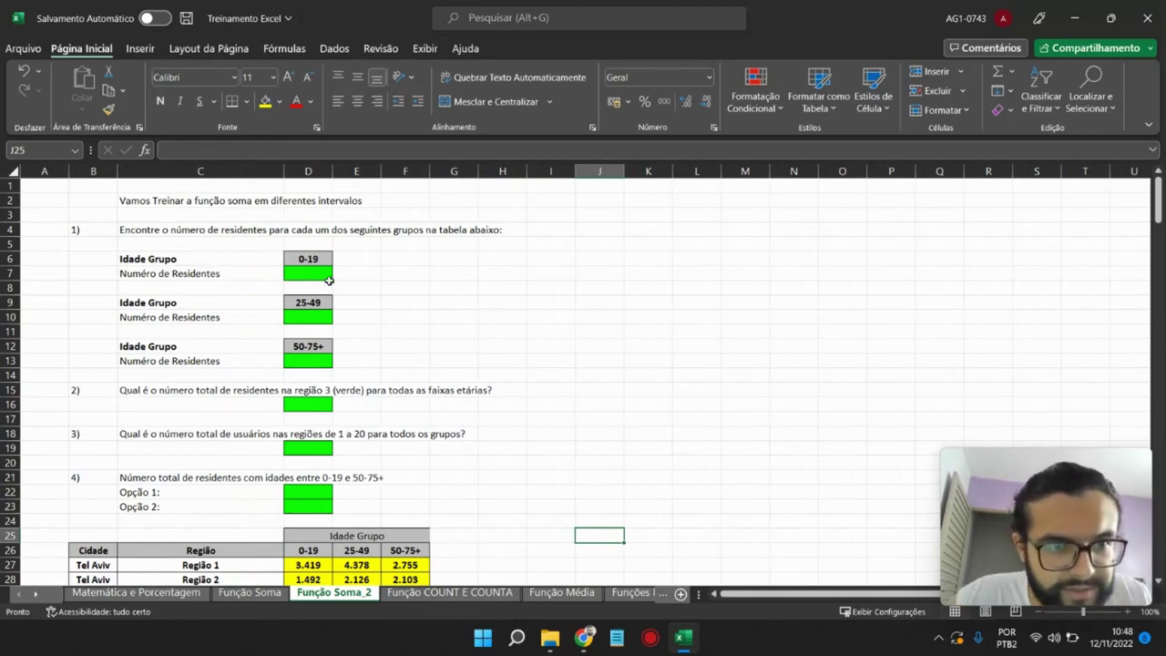
- Scroll through the 158-region Tel Aviv residents table, then return to the top of the sheet
left_click(306, 258)
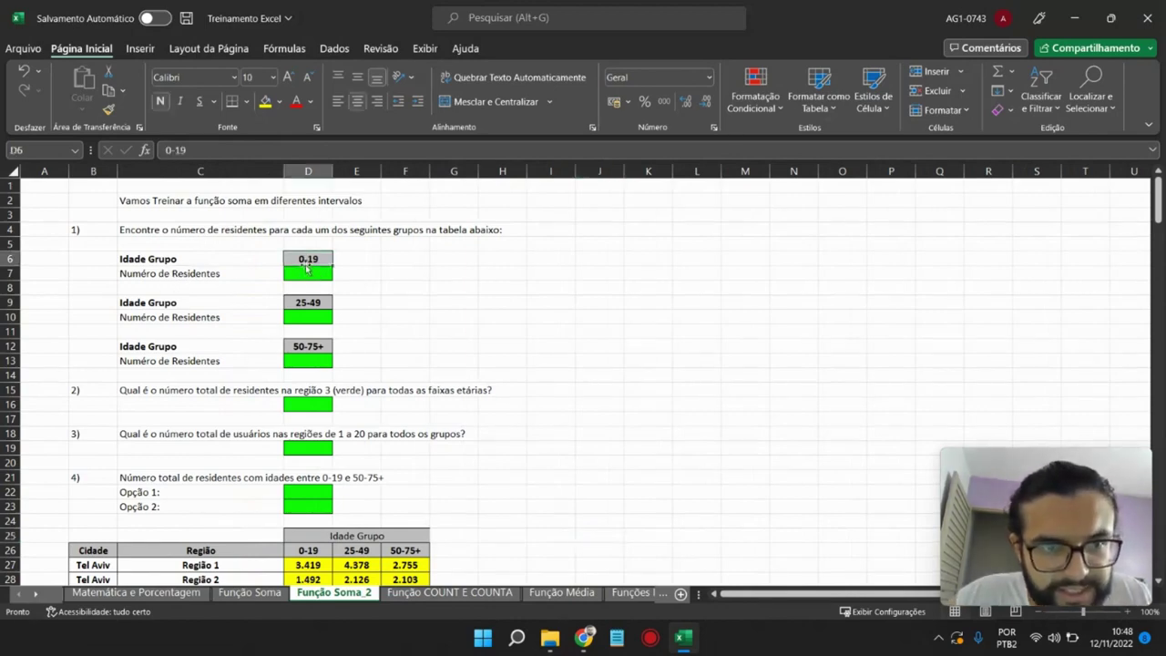
scroll(300, 277, "down", 2)
scroll(300, 277, "down", 3)
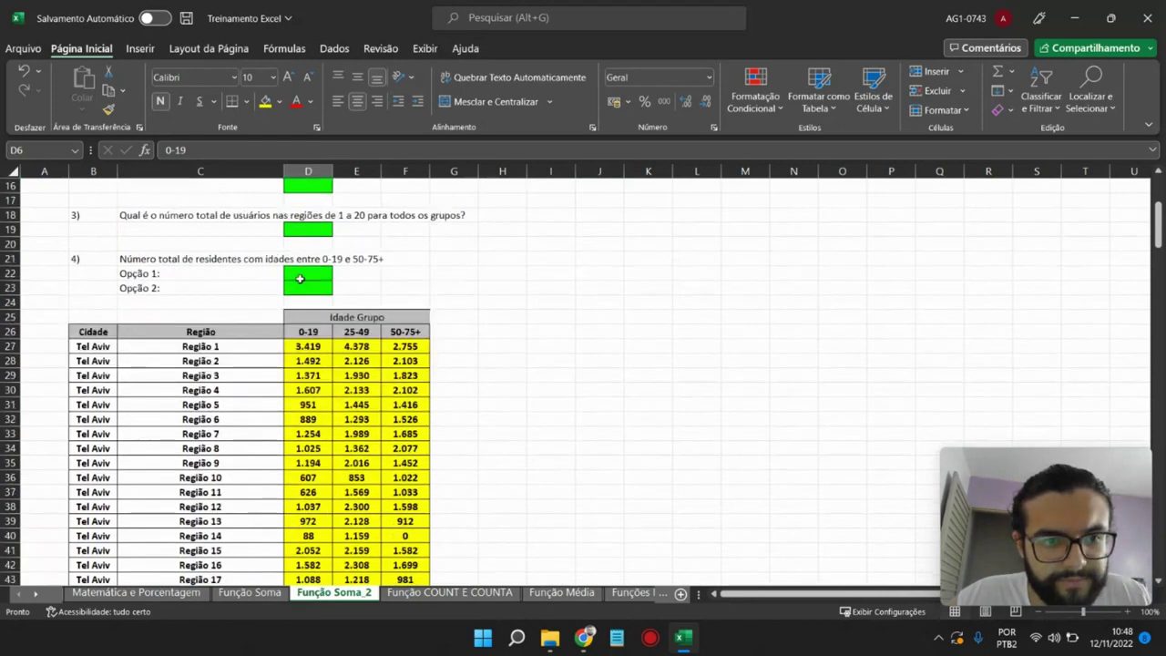
scroll(320, 335, "down", 3)
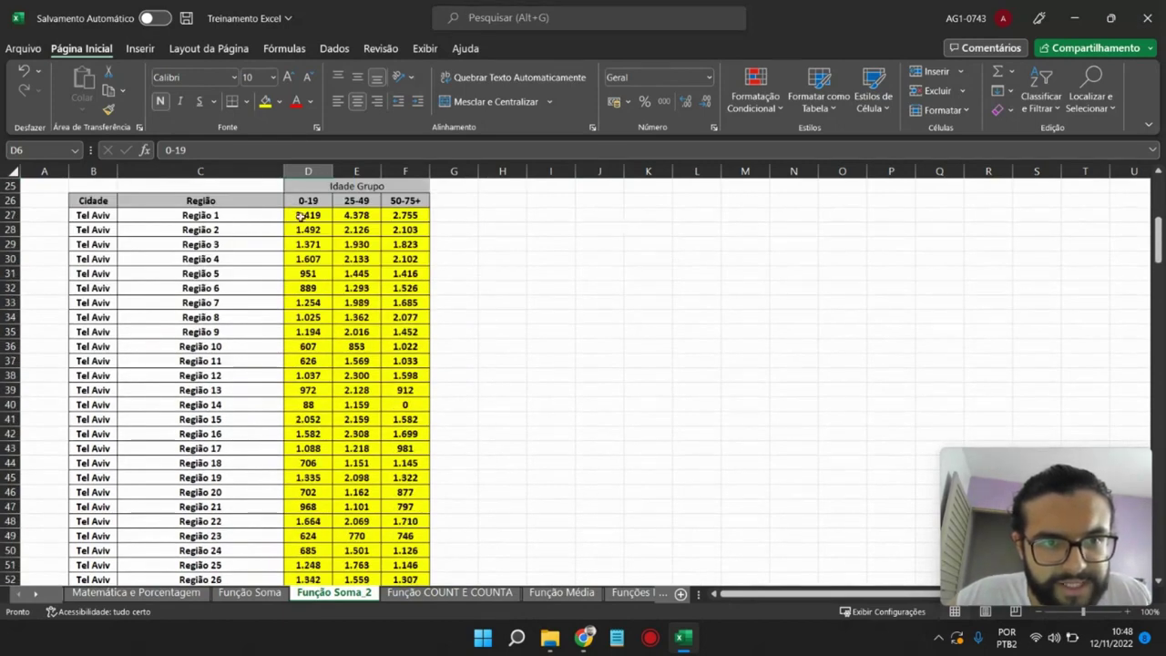
scroll(307, 255, "down", 6)
scroll(310, 279, "down", 7)
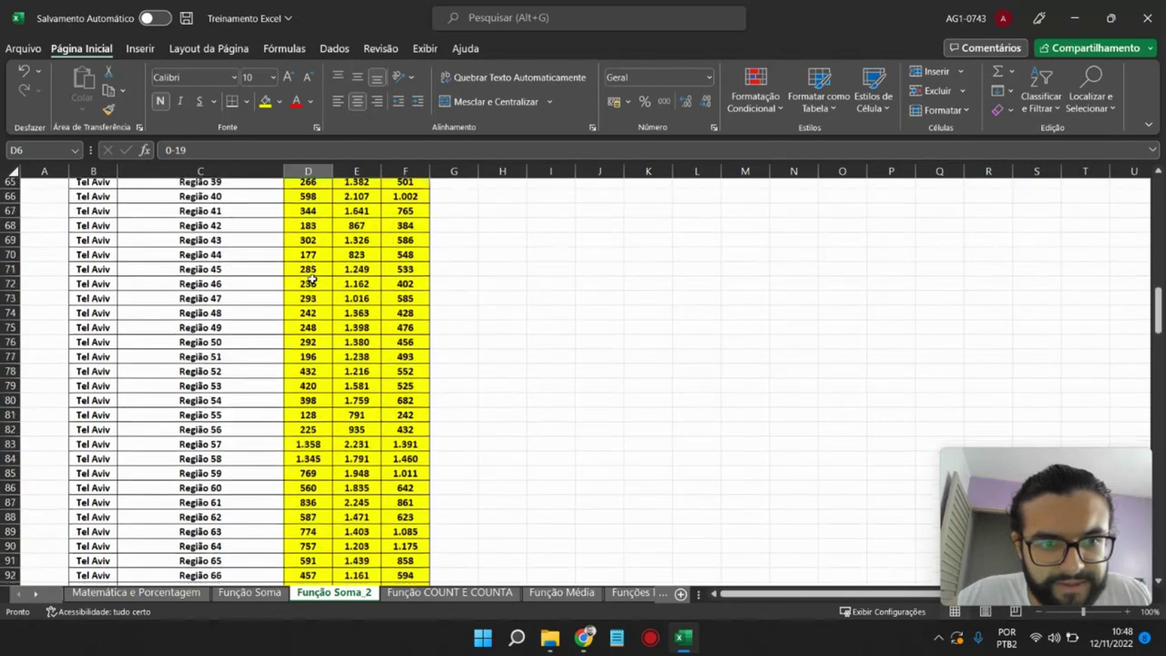
scroll(310, 278, "down", 8)
scroll(307, 319, "down", 7)
scroll(306, 333, "down", 9)
scroll(310, 340, "down", 1)
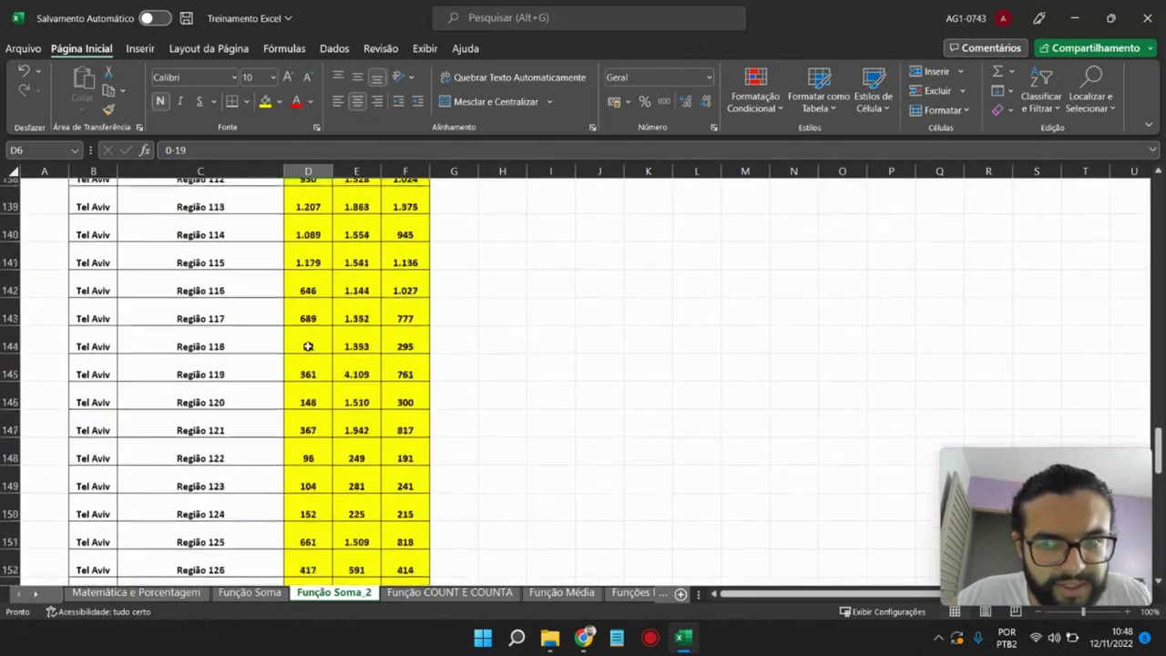
scroll(308, 346, "down", 7)
scroll(307, 343, "down", 6)
scroll(313, 400, "up", 1)
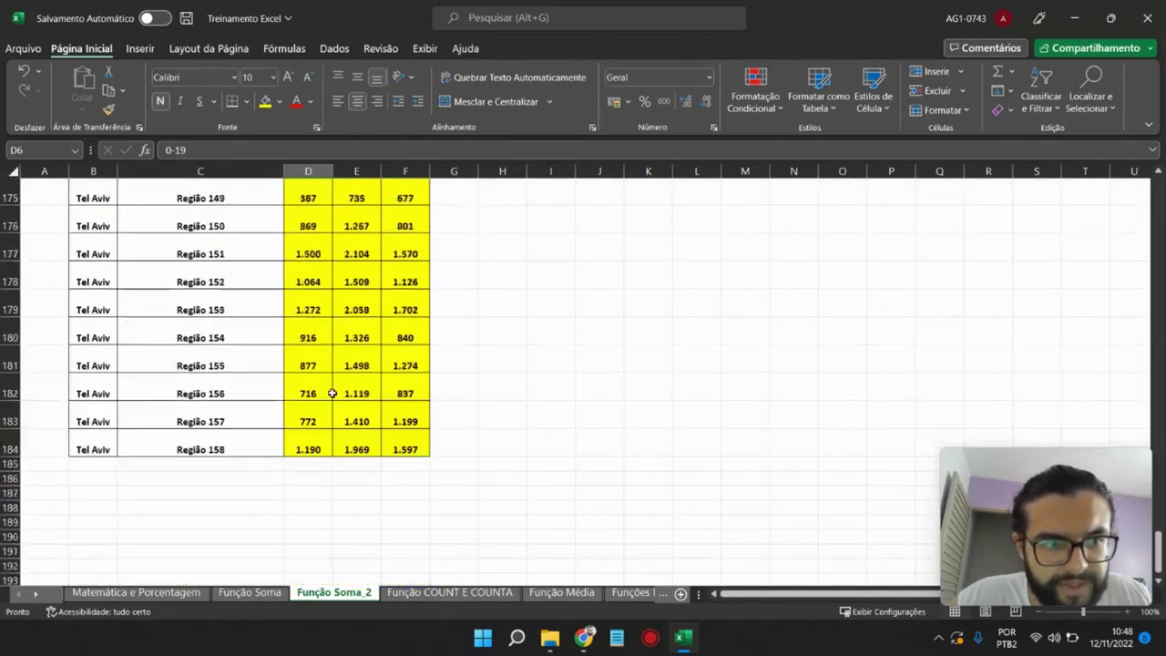
scroll(1069, 390, "up", 8)
scroll(1158, 390, "up", 15)
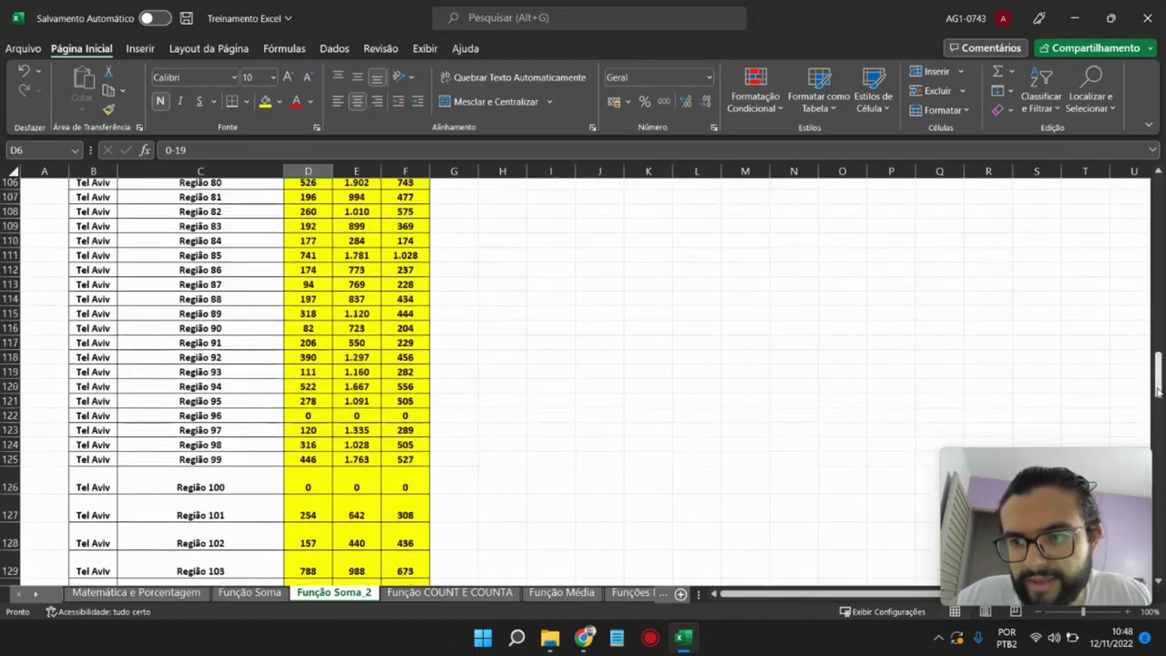
left_click_drag(1159, 390, 1145, 248)
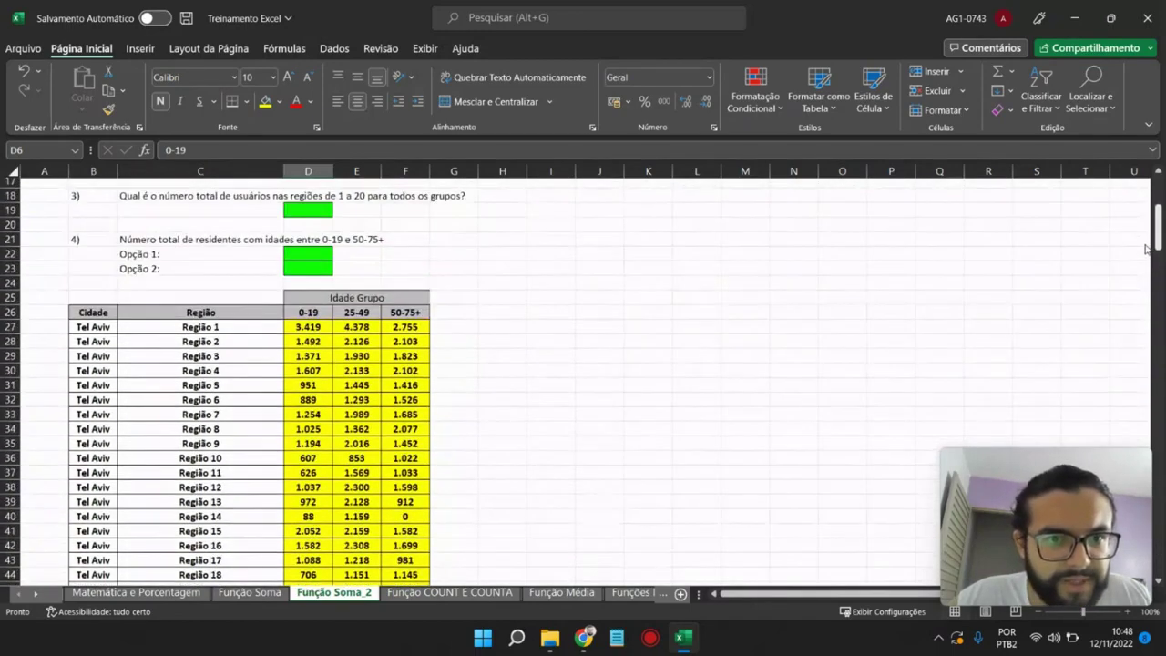
left_click_drag(1145, 249, 1105, 590)
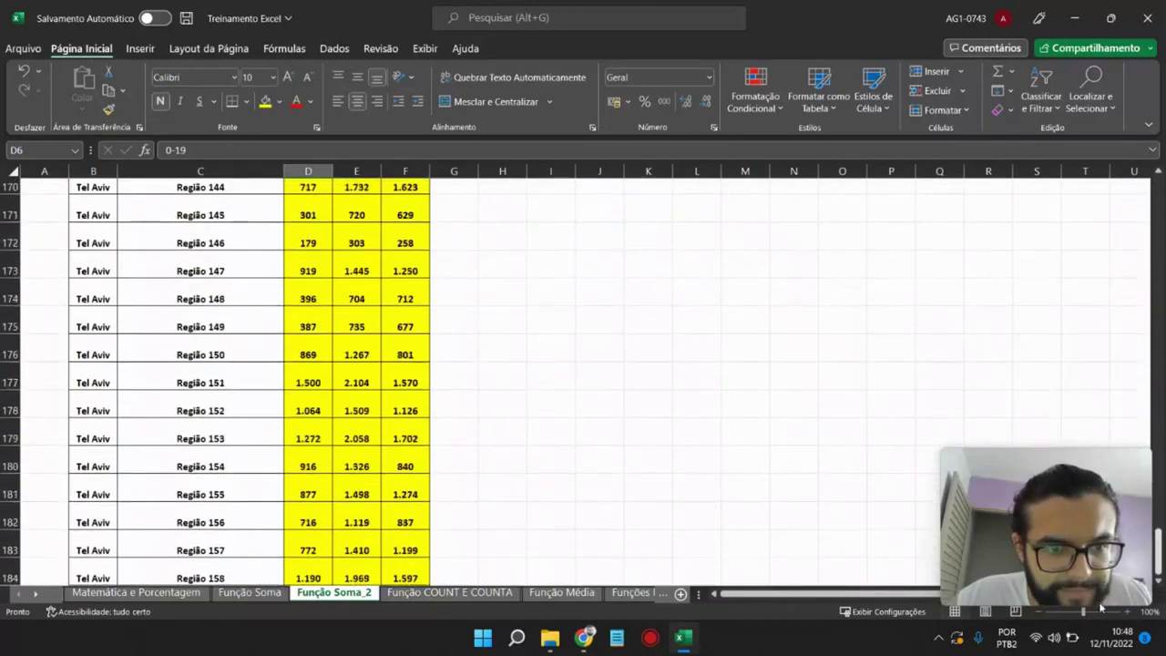
scroll(279, 526, "down", 1)
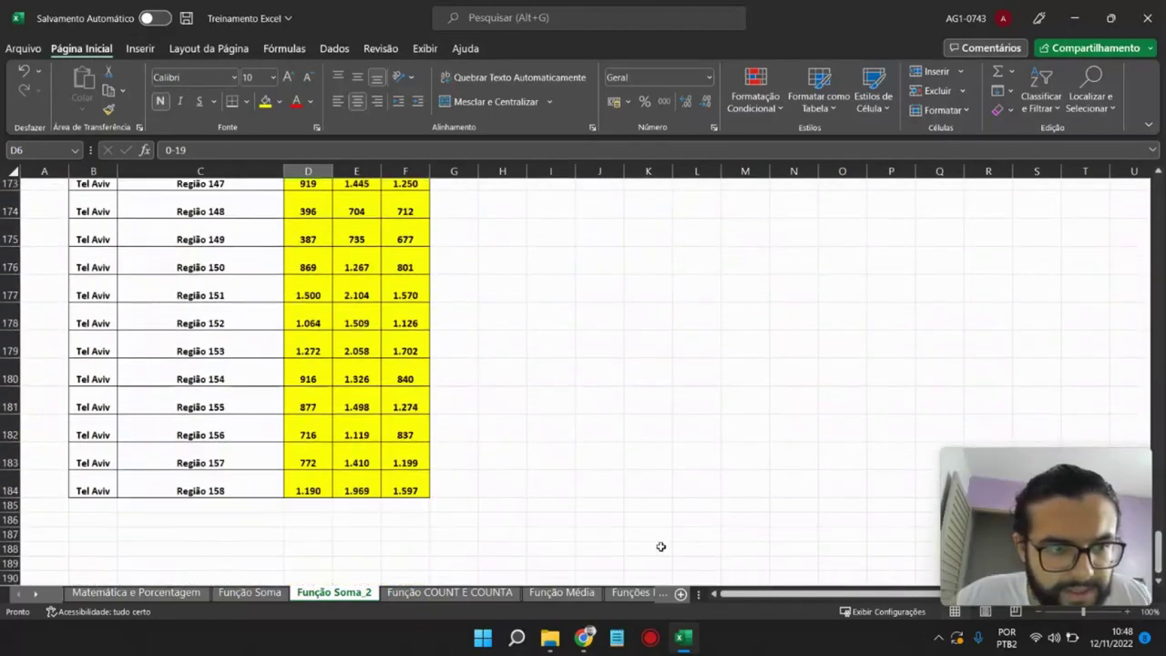
key("ctrl+BackSpace")
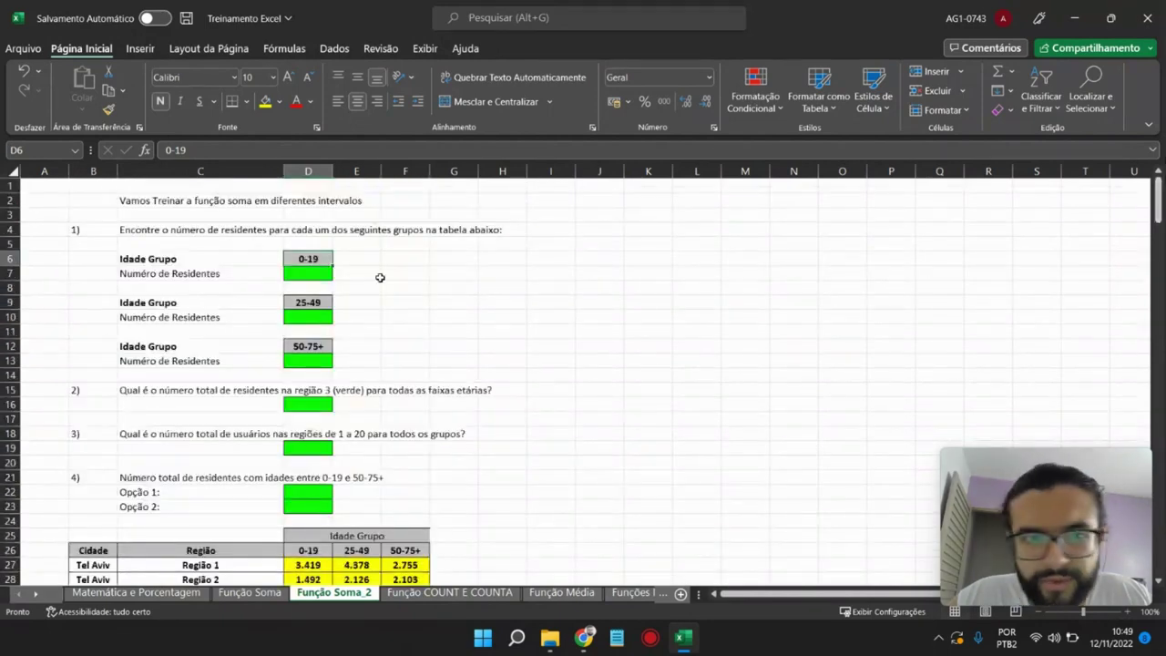
- Build =SOMA(D27:D184) in D7, checking that the table ends at row 184
left_click(301, 273)
type("=soma")
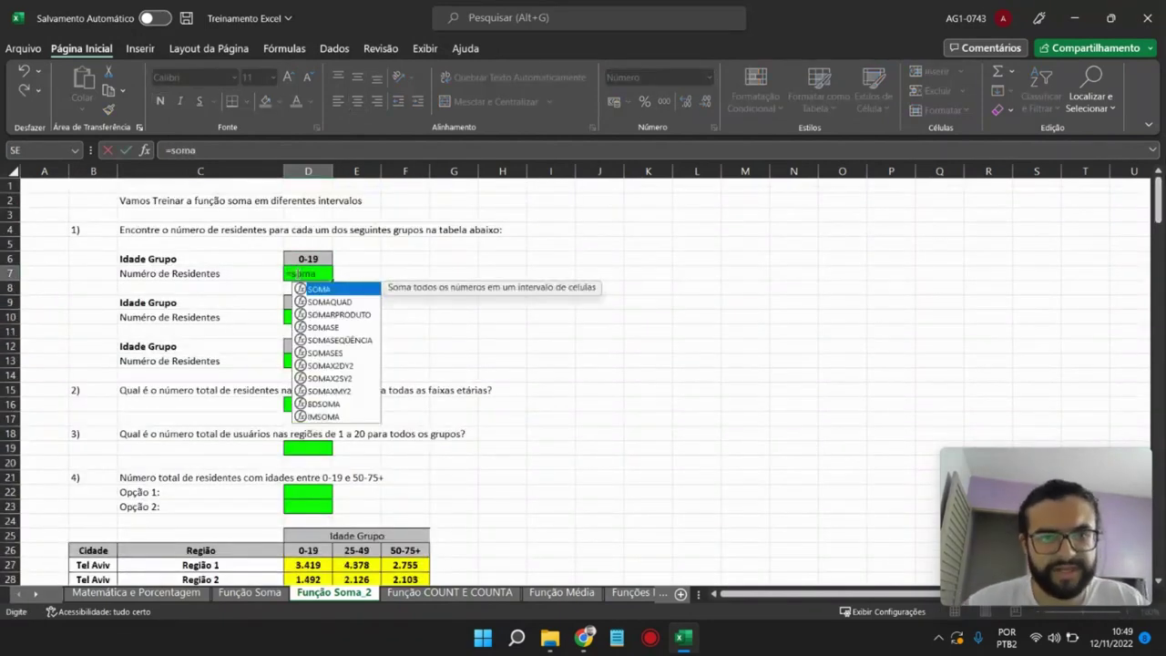
key("Tab")
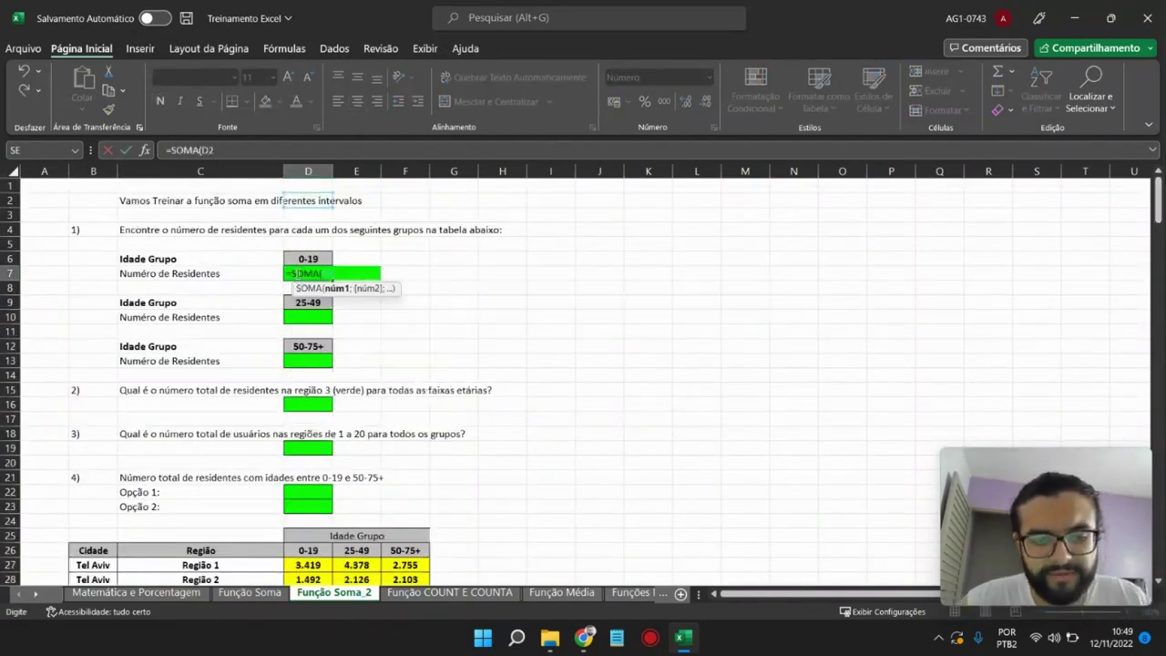
left_click(308, 565)
type("7:")
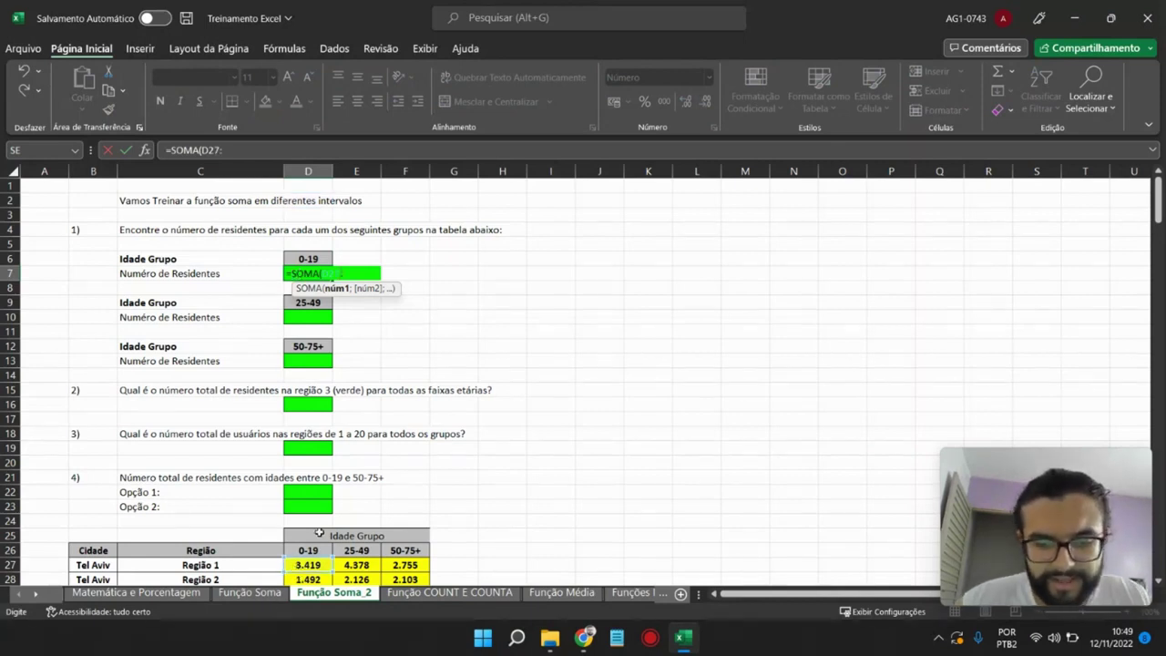
type("D1")
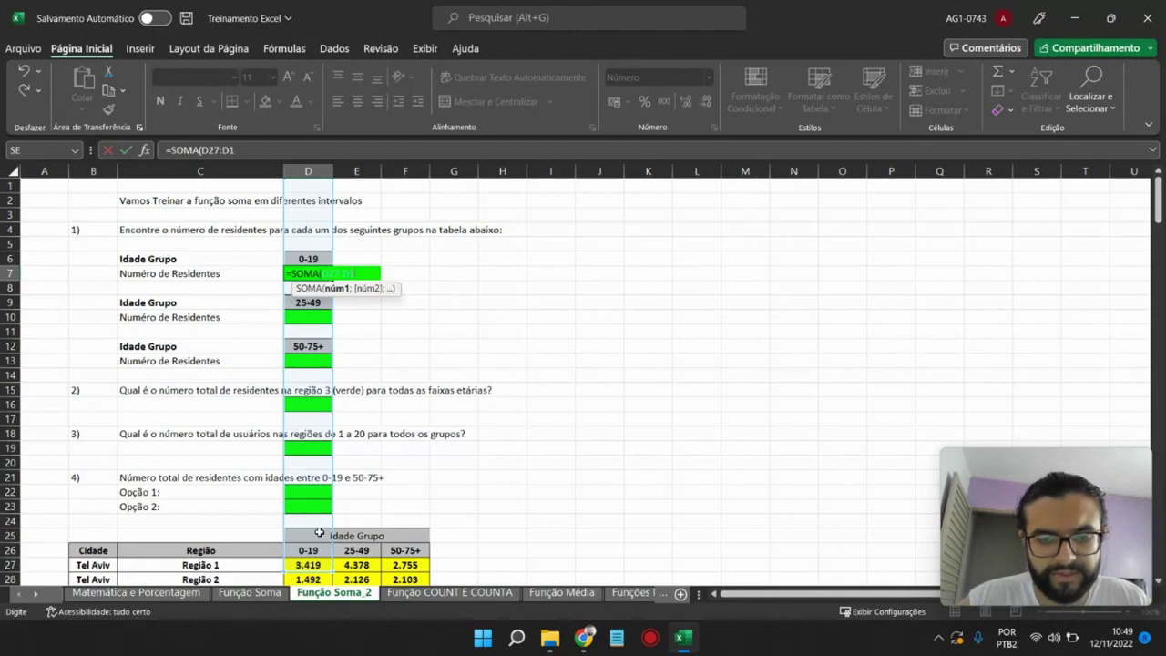
type("84")
scroll(386, 508, "down", 7)
scroll(401, 501, "down", 11)
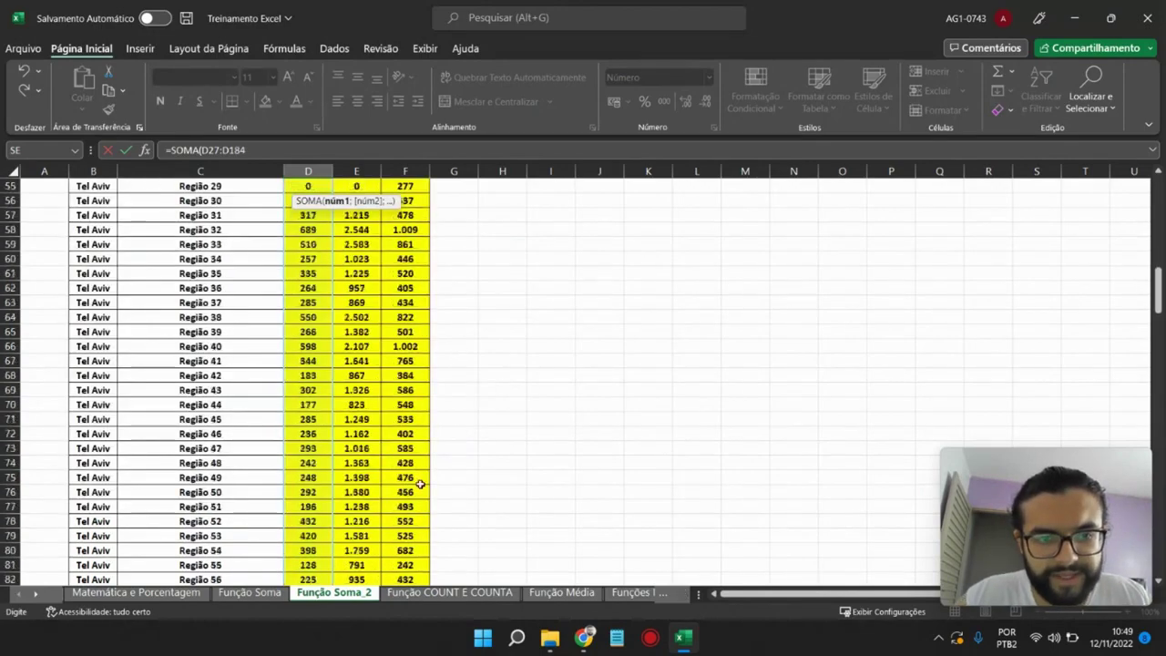
scroll(428, 483, "down", 14)
scroll(431, 486, "down", 13)
scroll(432, 485, "down", 5)
scroll(424, 484, "down", 7)
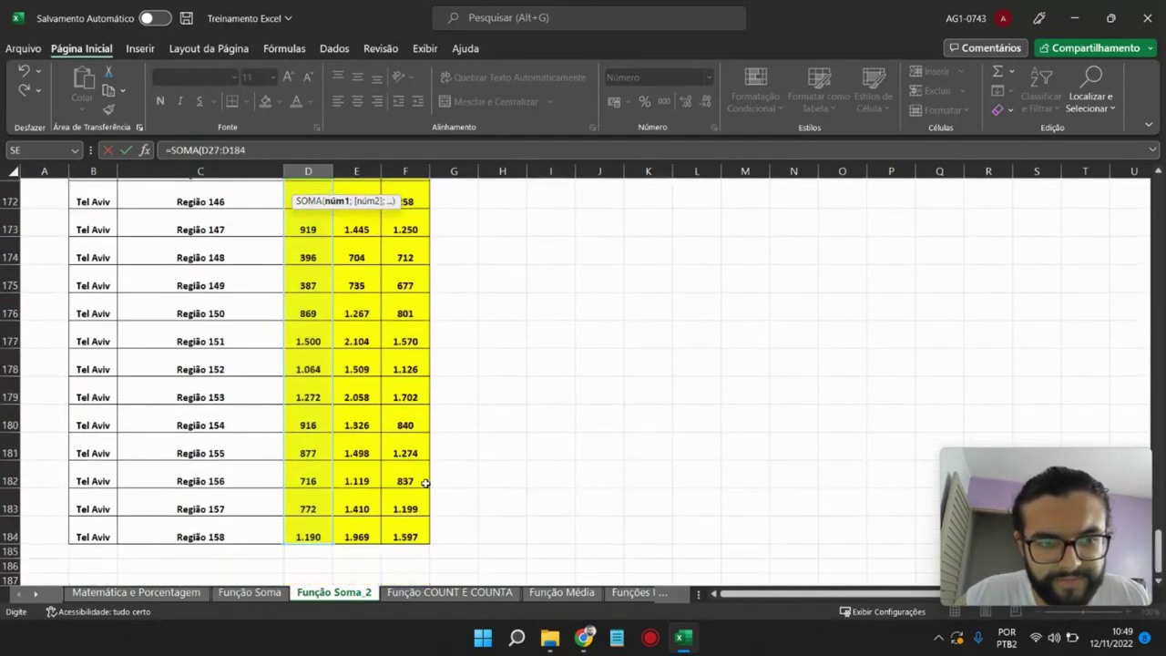
scroll(419, 478, "down", 4)
scroll(407, 465, "up", 2)
scroll(268, 411, "up", 3)
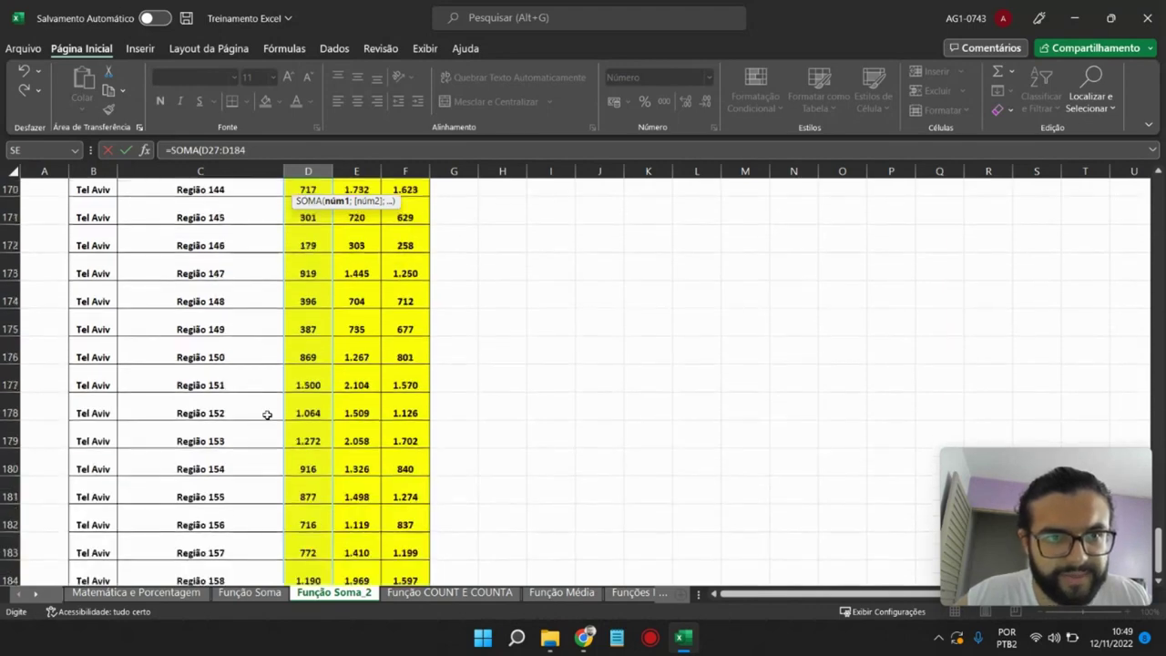
scroll(268, 300, "up", 1)
scroll(268, 300, "down", 4)
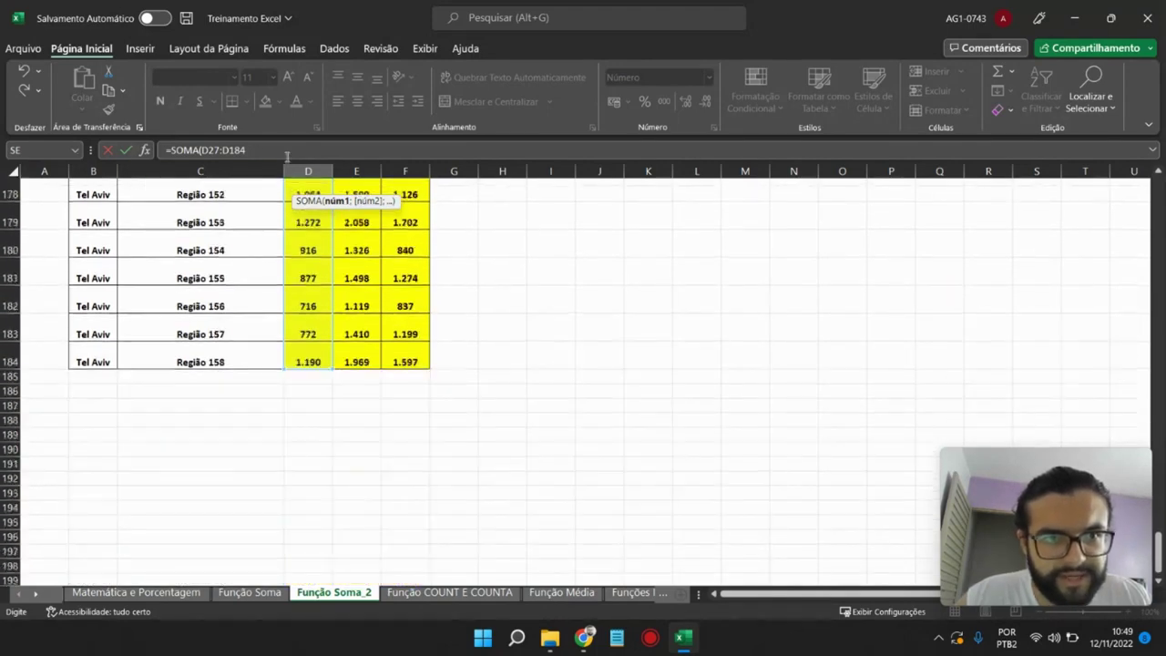
- Confirm the D7 formula, giving 99.498 residents aged 0-19
left_click(293, 148)
type(")")
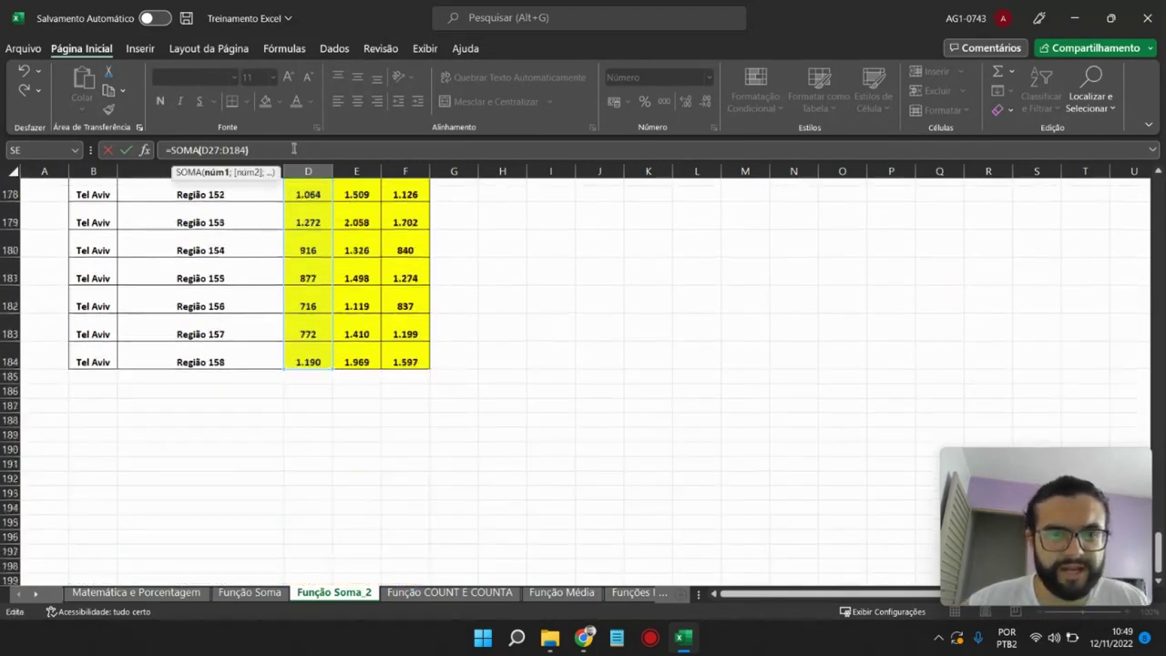
key("Return")
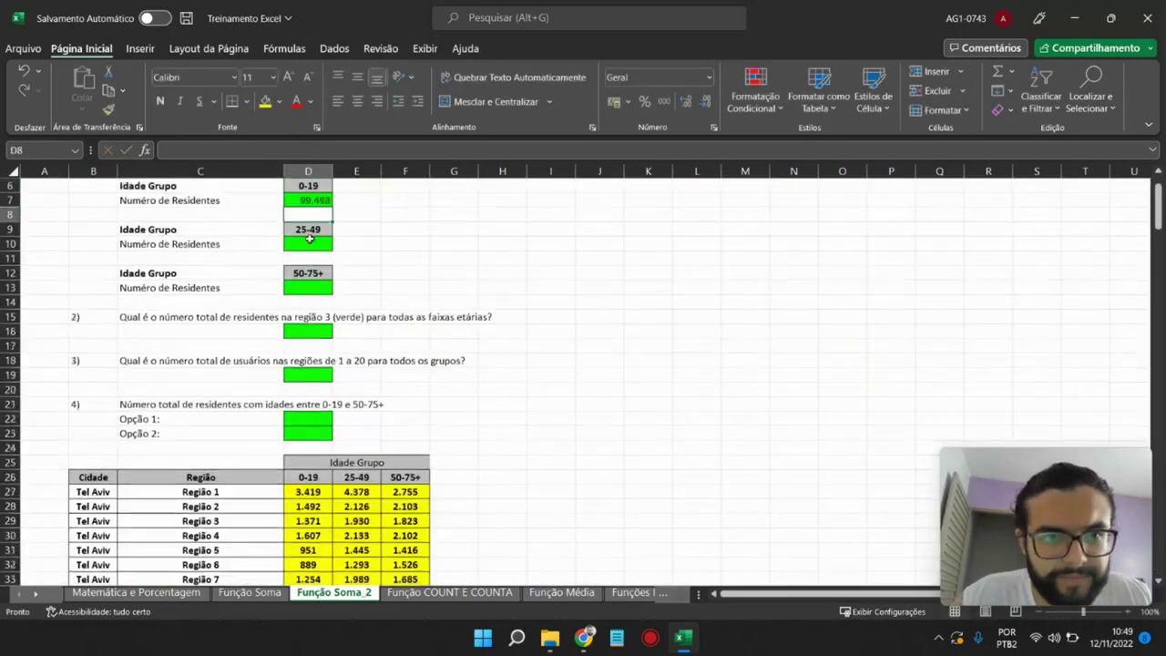
scroll(310, 238, "up", 2)
left_click(317, 276)
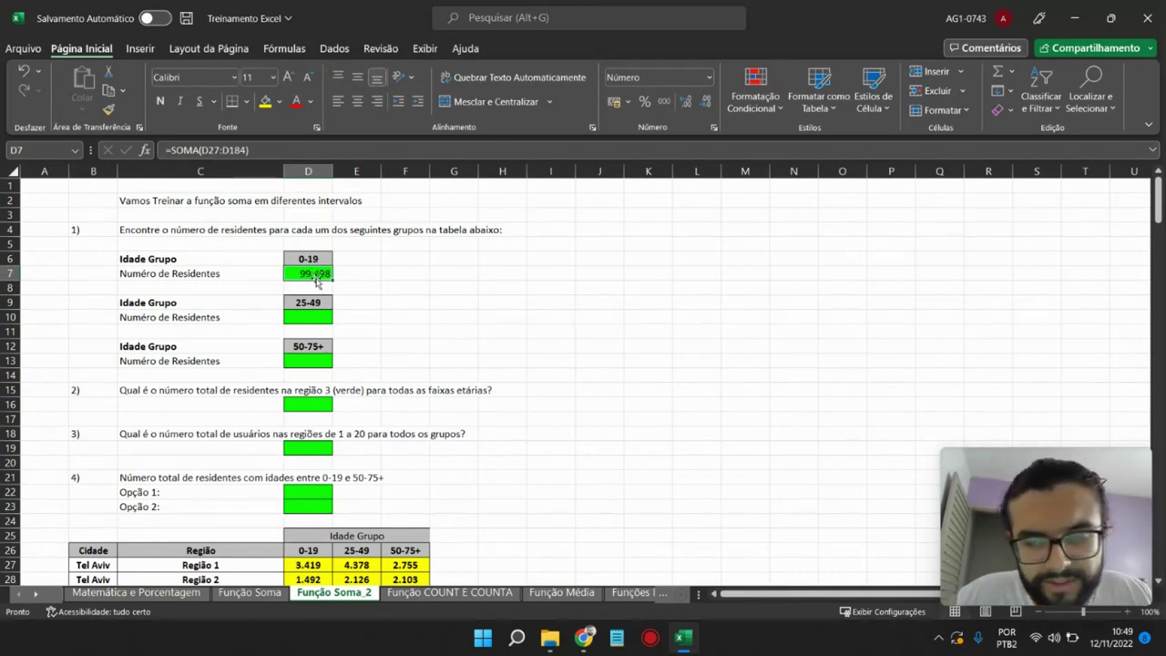
- Copy D7's =SOMA(D27:D184) formula and paste it into D10
left_click(300, 316)
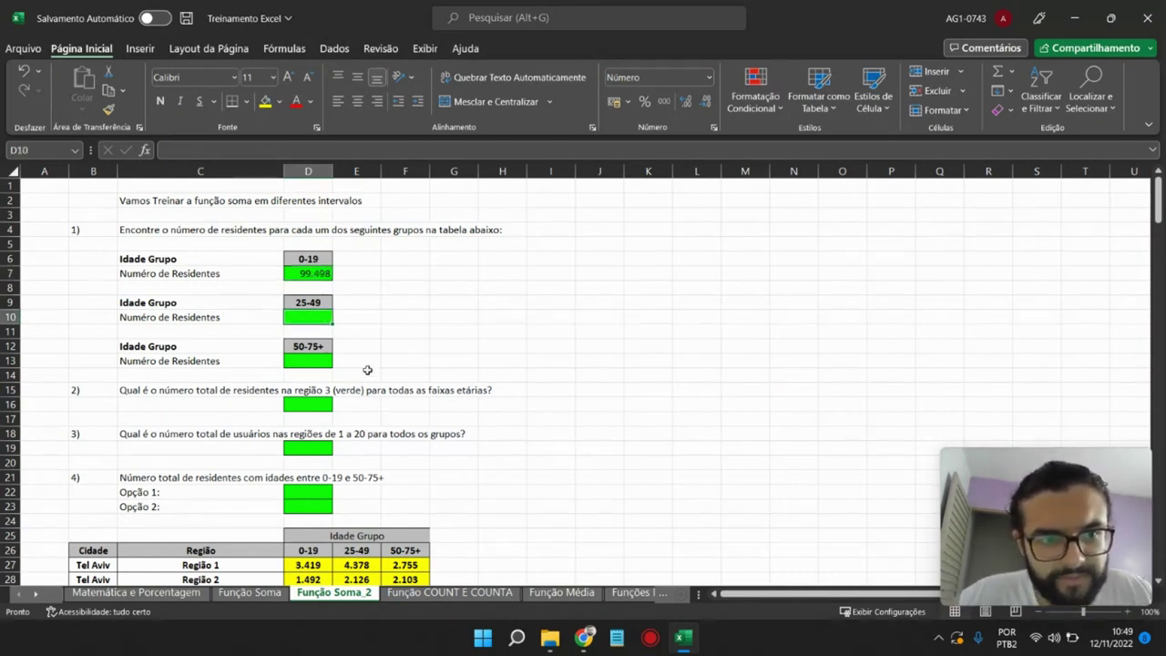
left_click(327, 274)
left_click_drag(246, 149, 165, 150)
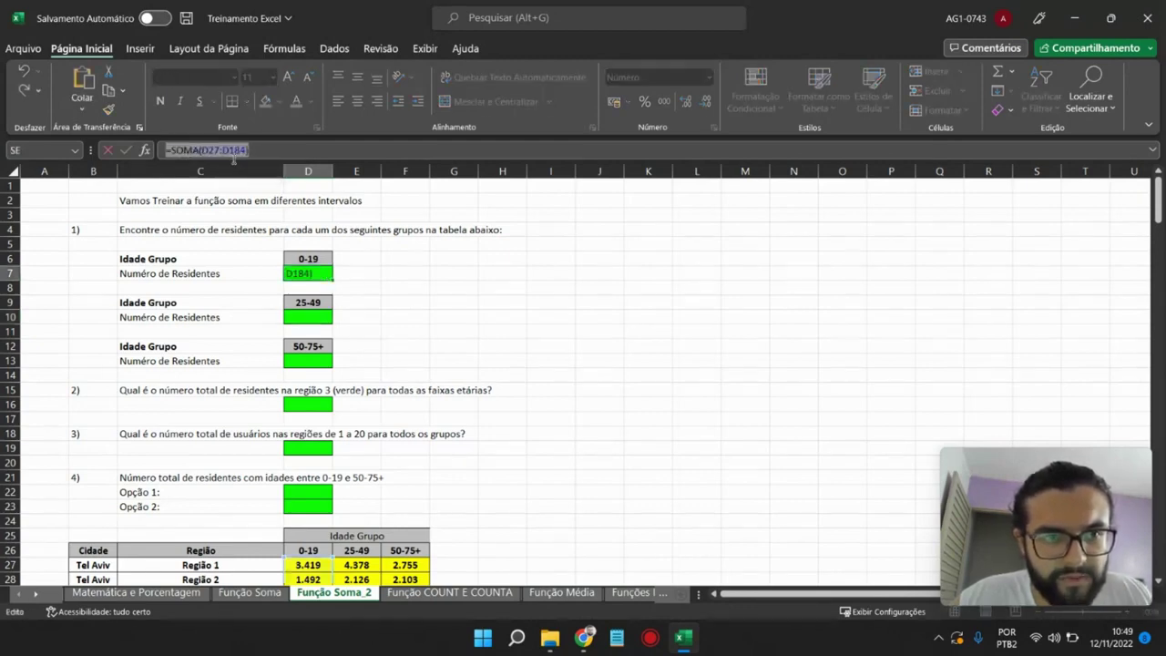
key("ctrl+c")
key("Escape")
left_click(308, 318)
key("ctrl+v")
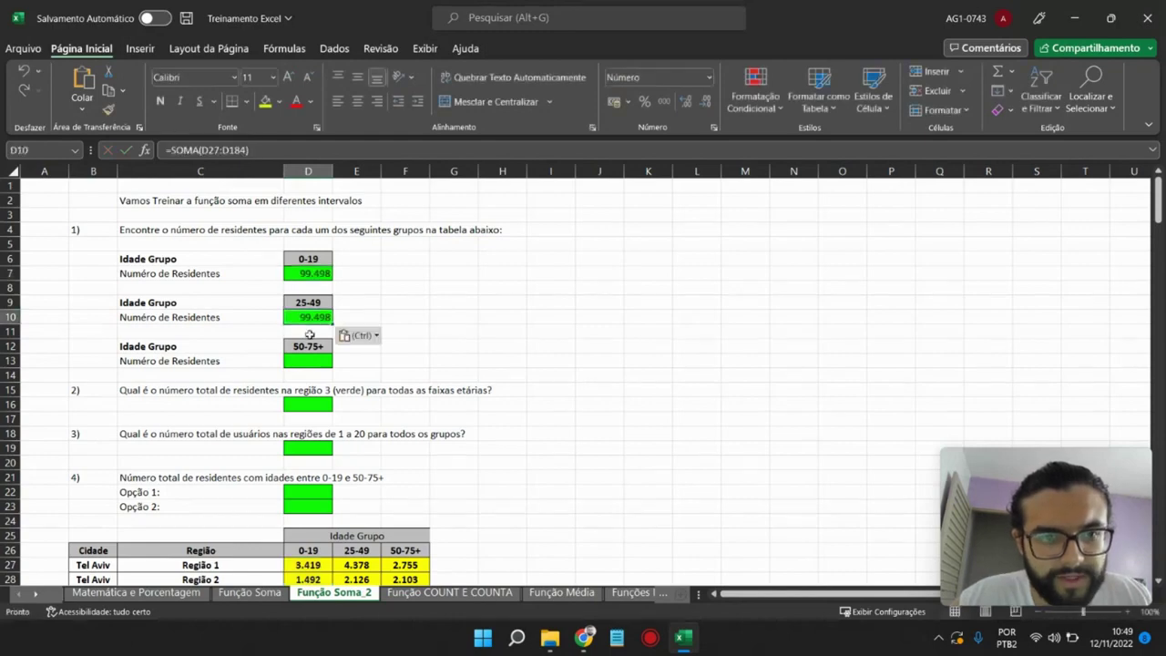
- Change D10's range columns to E for =SOMA(E27:E184), totalling 211.409
key("F2")
scroll(385, 295, "down", 2)
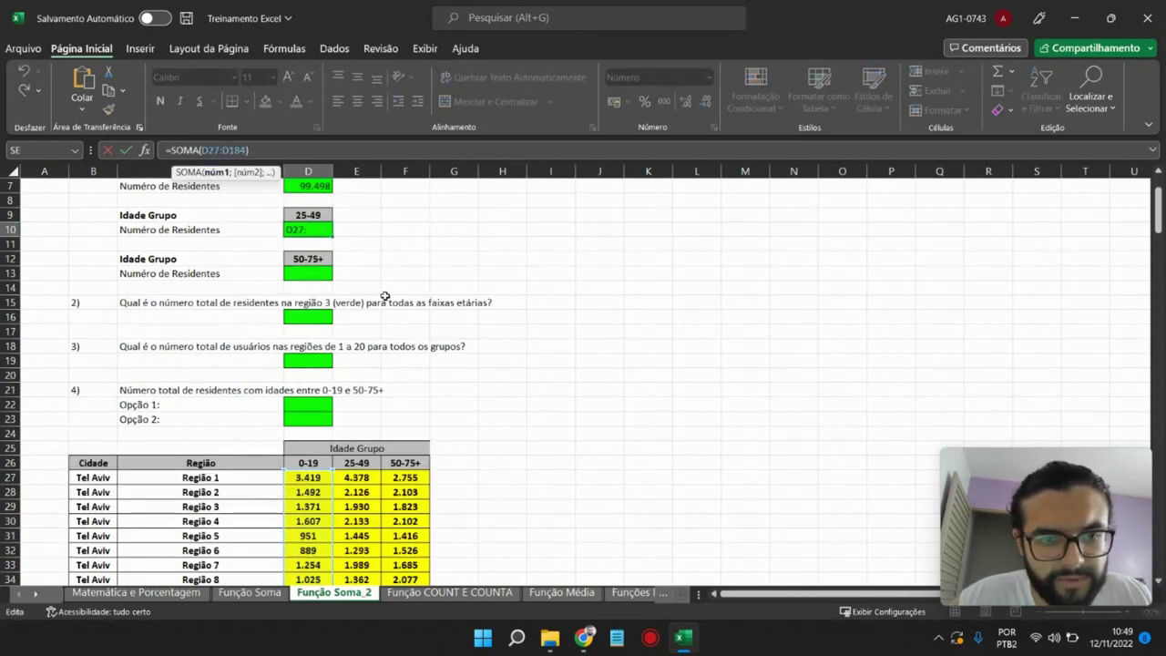
type("E")
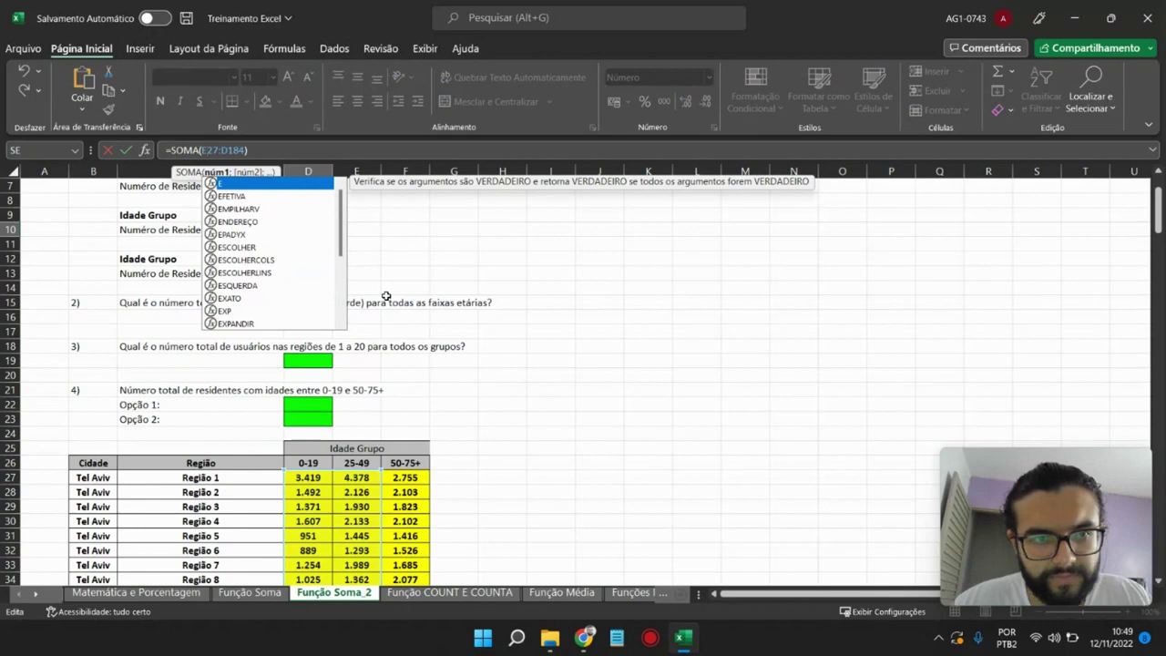
key("Escape")
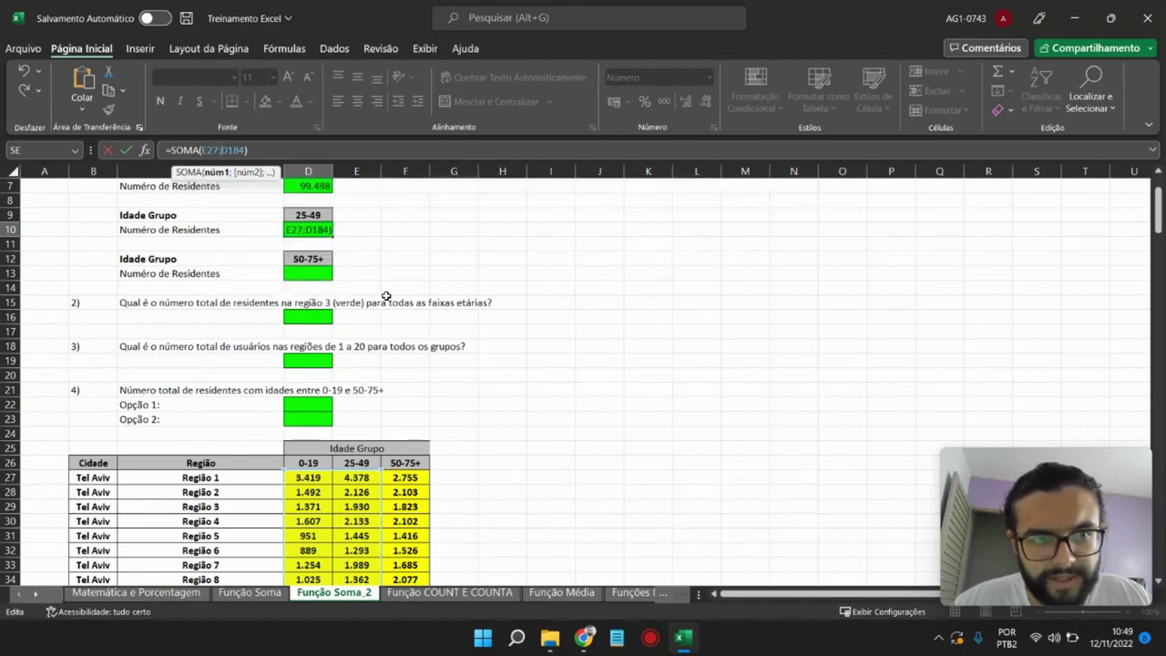
key("shift+Right")
type("E")
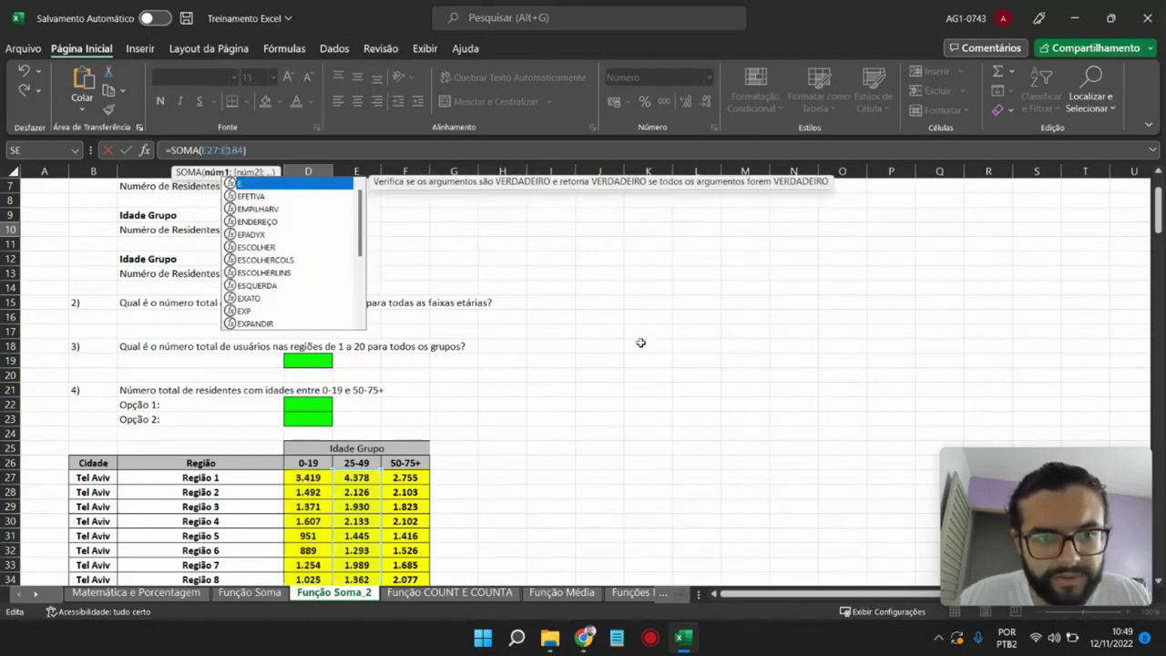
scroll(444, 327, "up", 2)
key("Return")
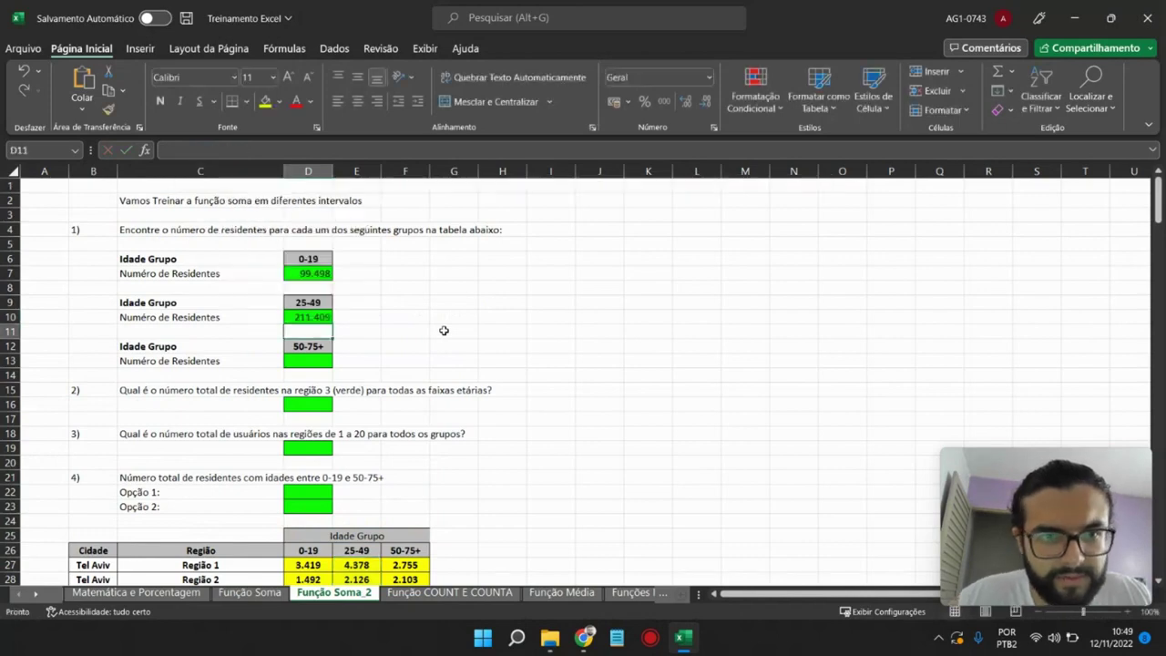
key("Up")
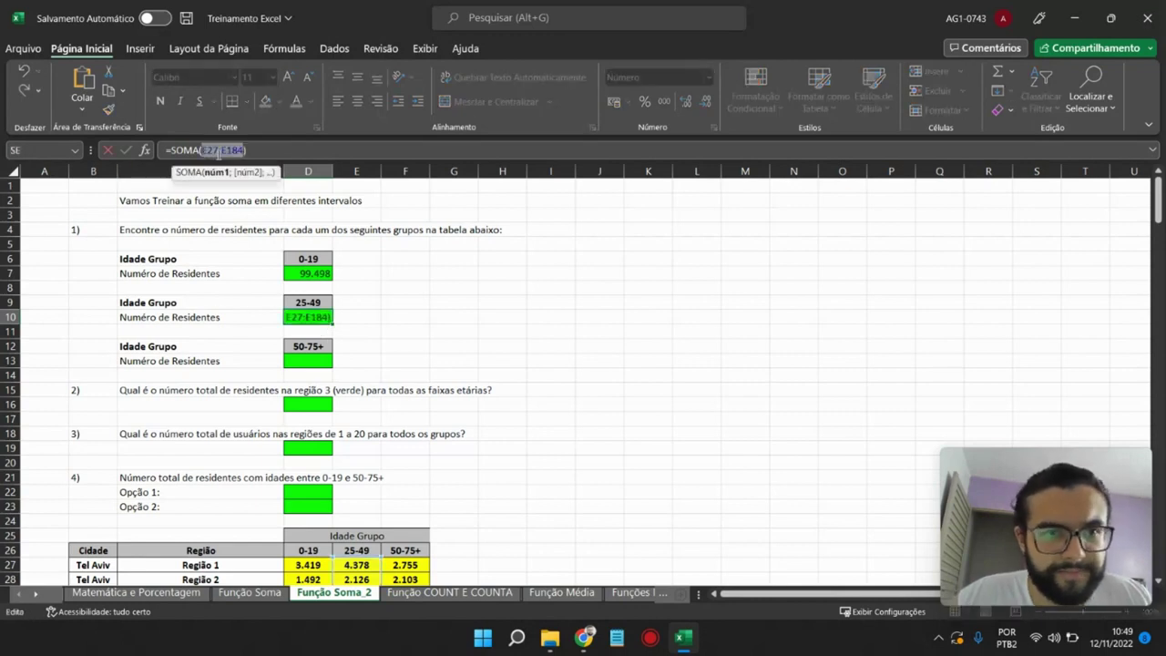
- Paste the sum into D13 and change its columns to F: =SOMA(F27:F184), totalling 127.820
left_click(314, 364)
key("ctrl+v")
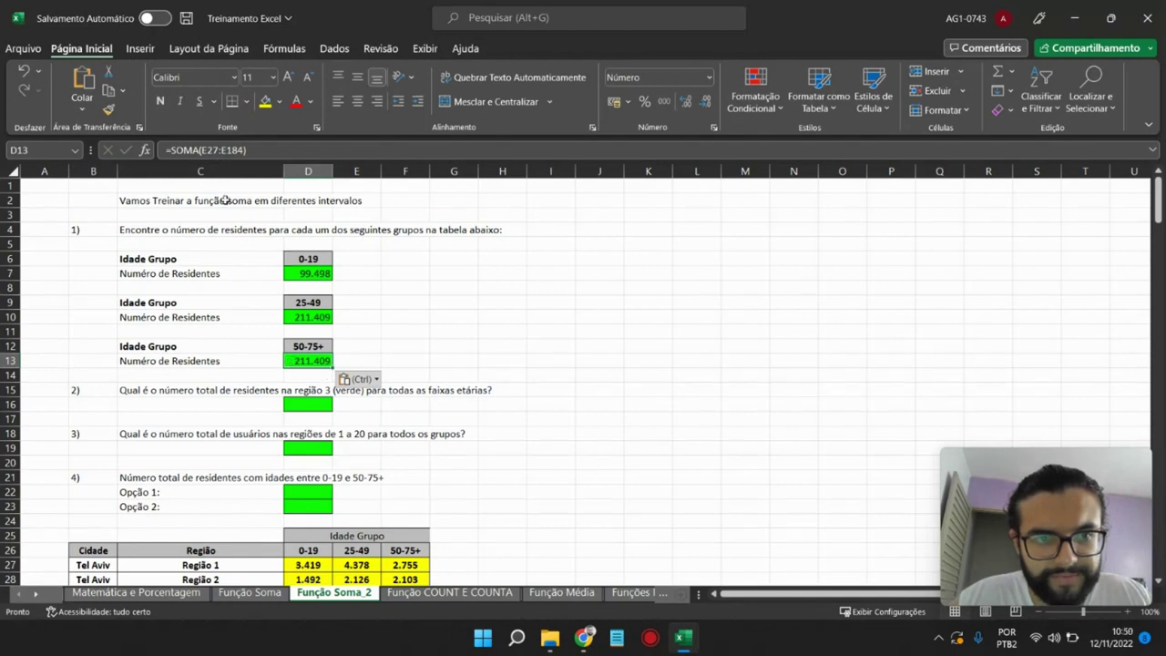
key("F2")
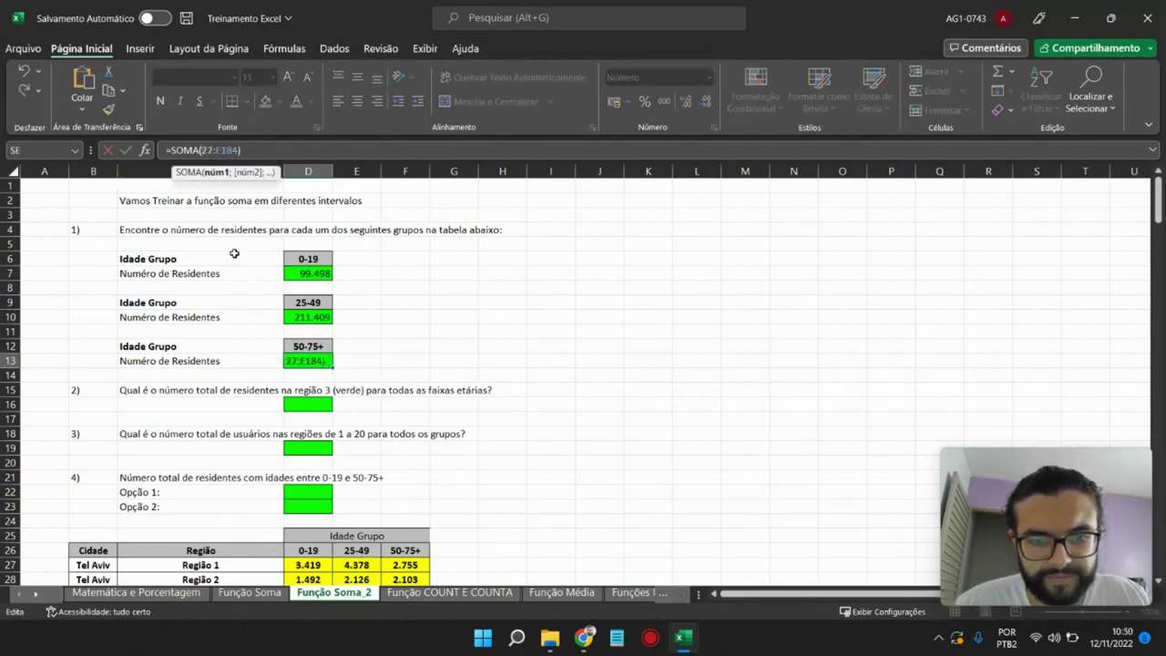
type("F")
key("Escape")
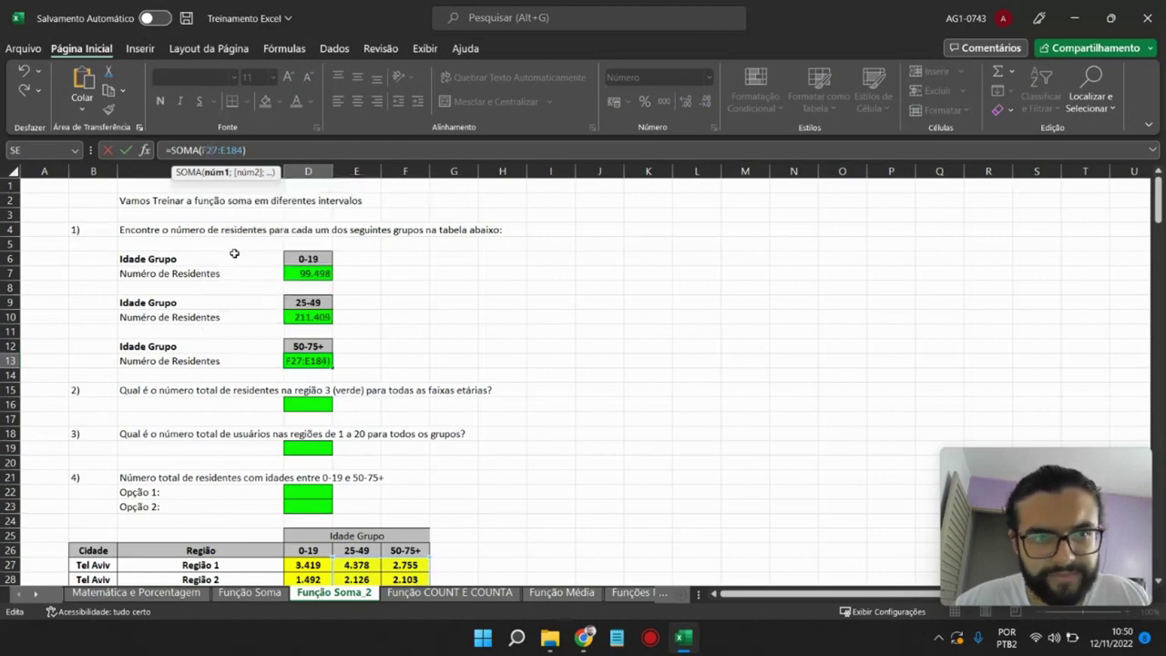
type("F")
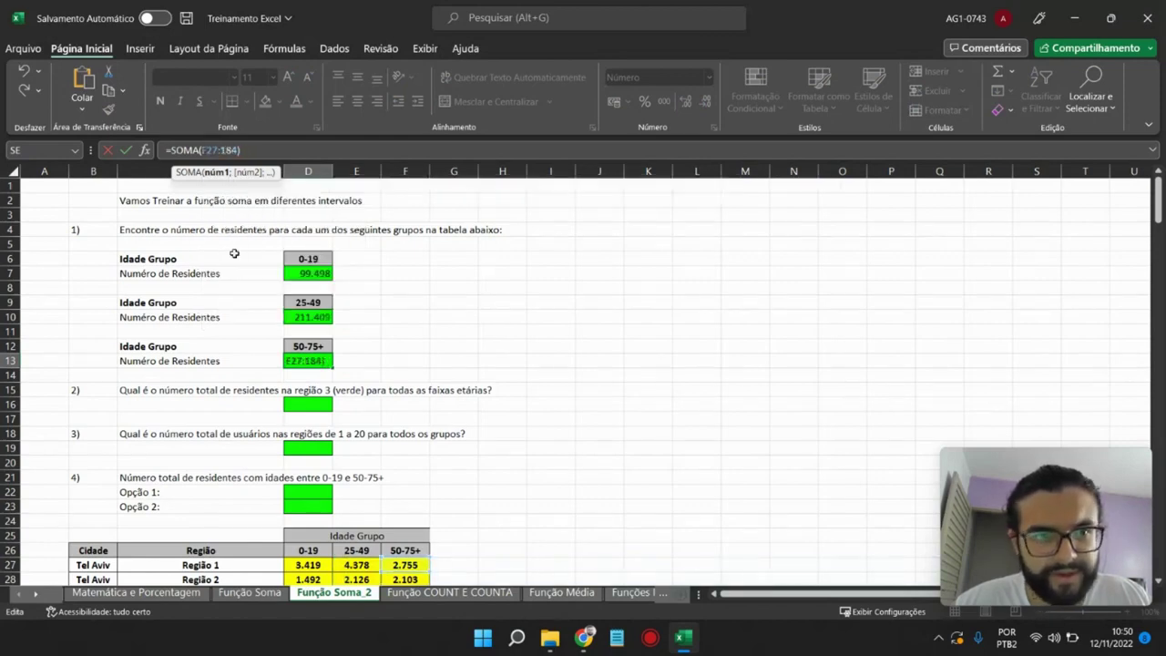
key("Return")
left_click(306, 363)
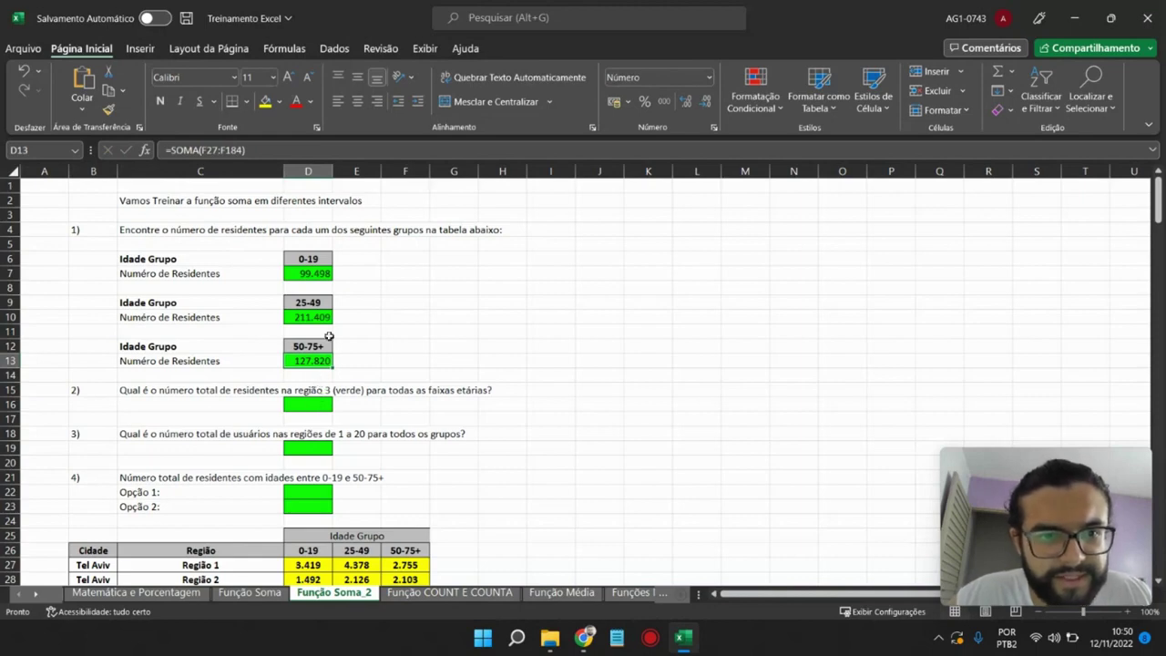
left_click(307, 317)
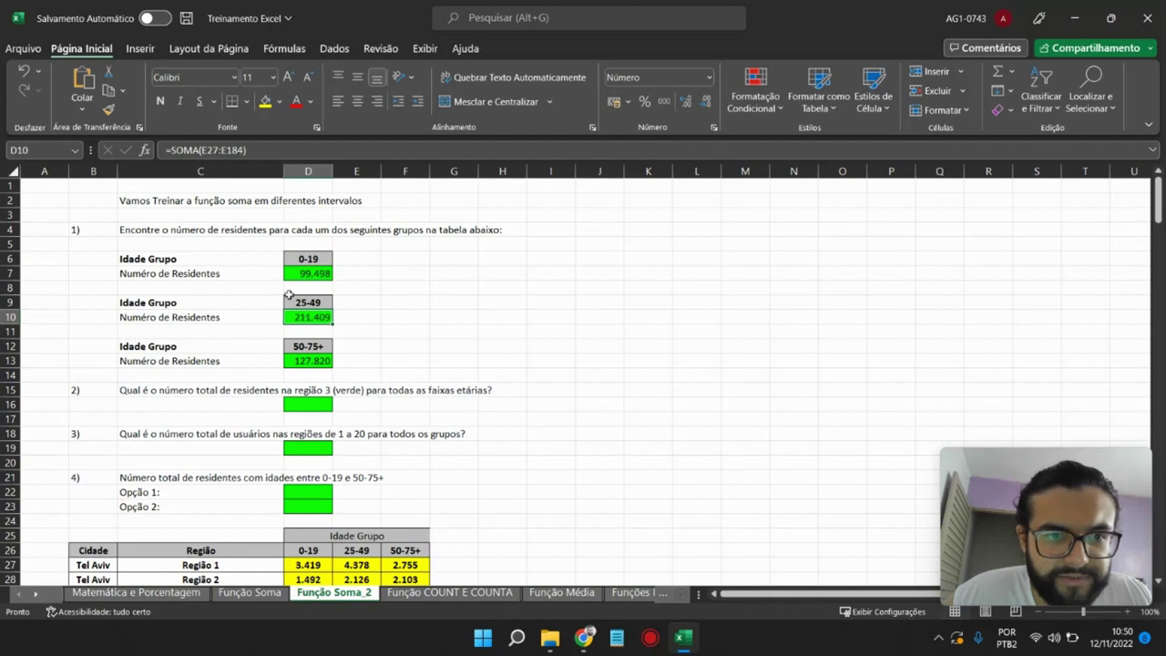
scroll(324, 313, "down", 1)
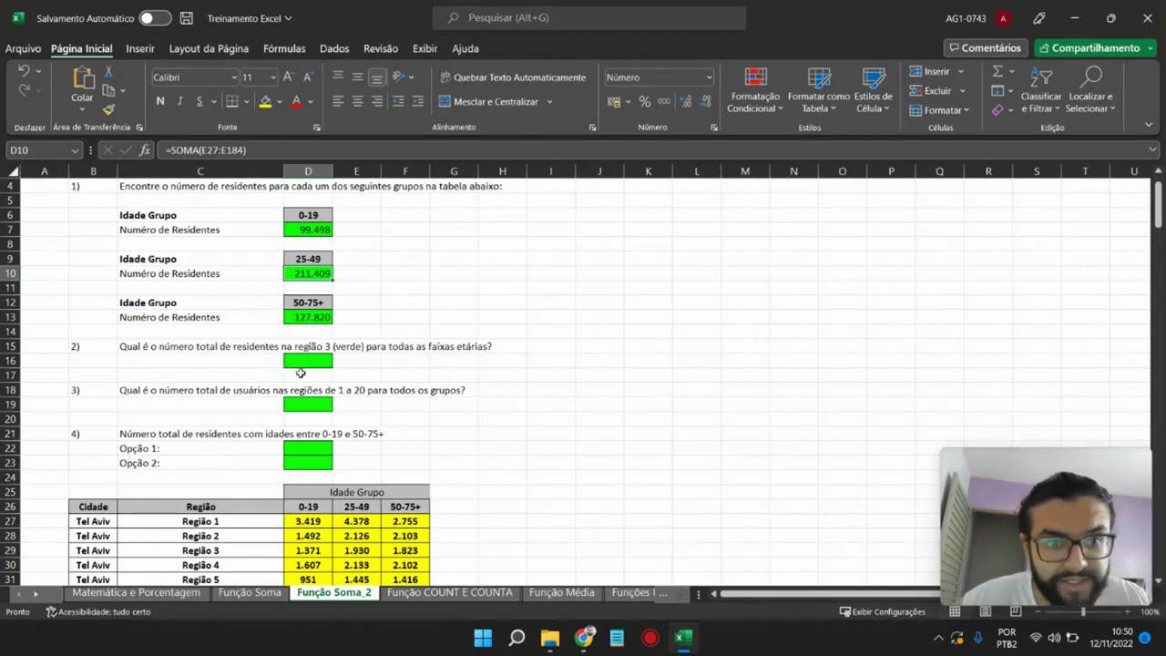
scroll(337, 361, "down", 4)
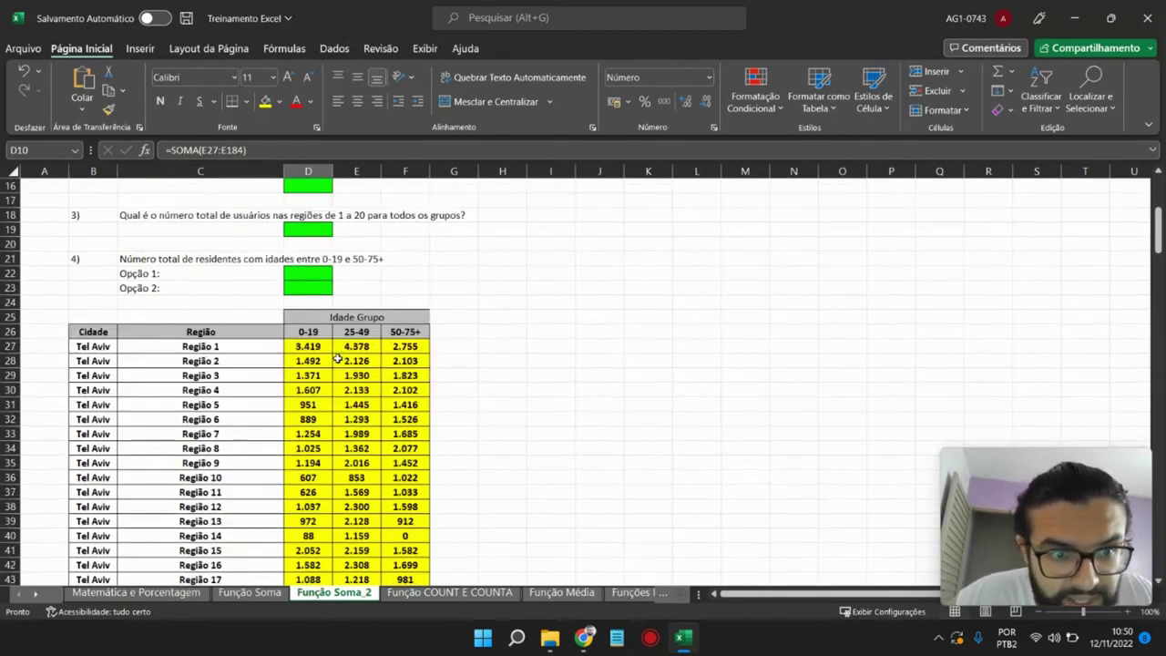
scroll(337, 360, "down", 2)
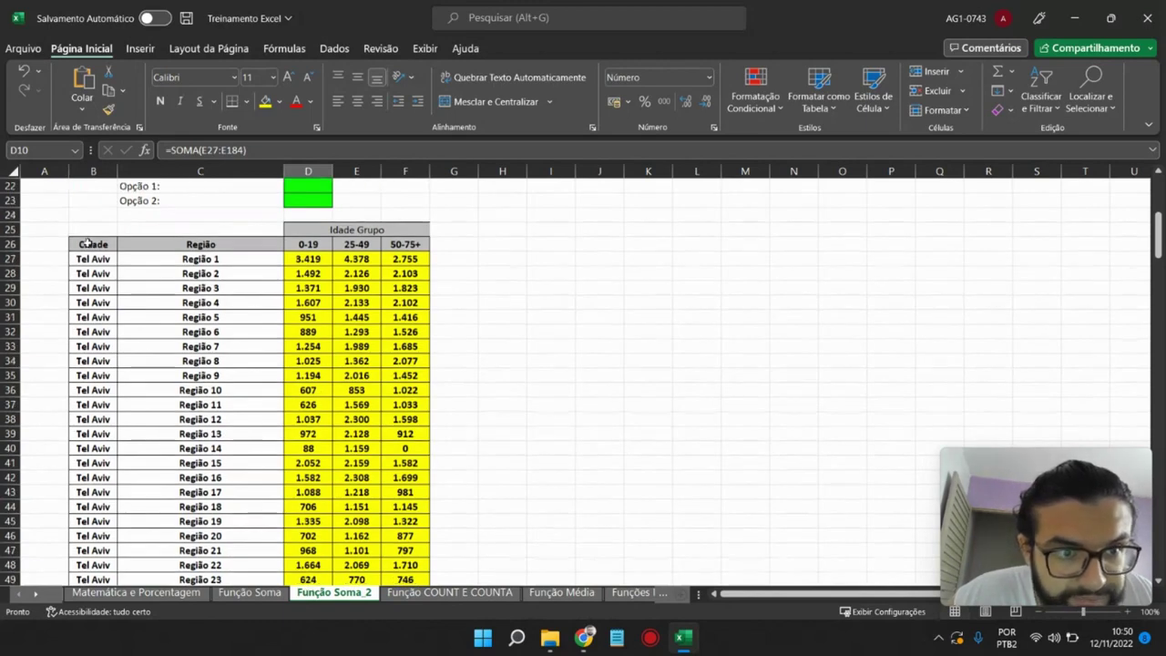
left_click_drag(88, 242, 414, 348)
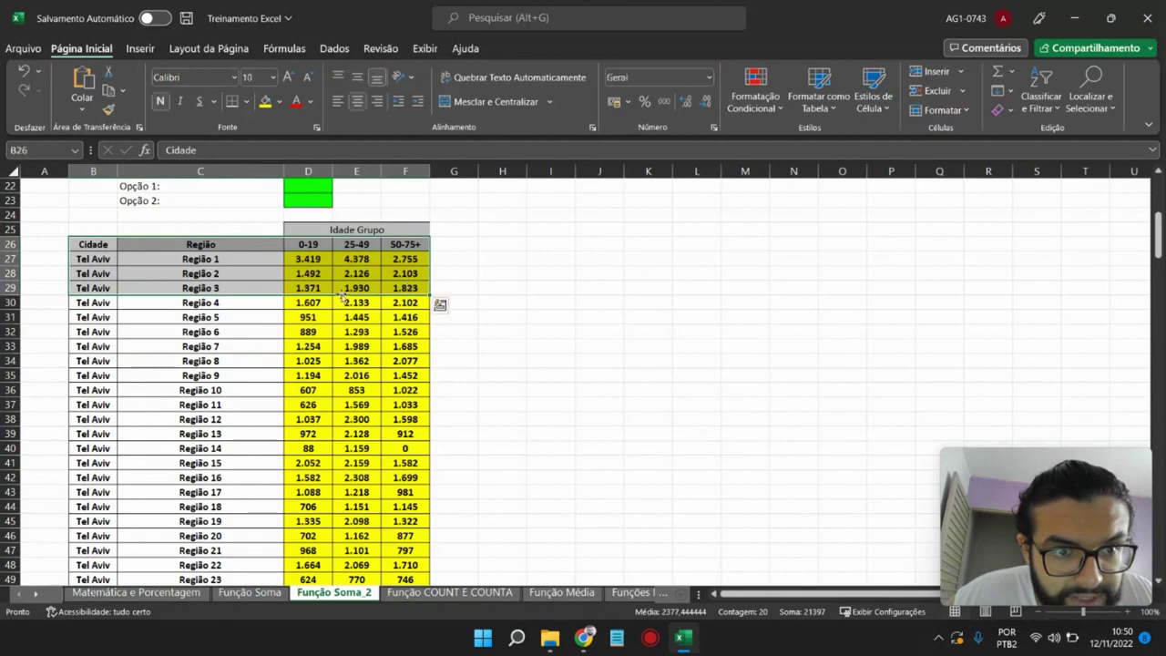
left_click(294, 288)
left_click_drag(88, 285, 404, 288)
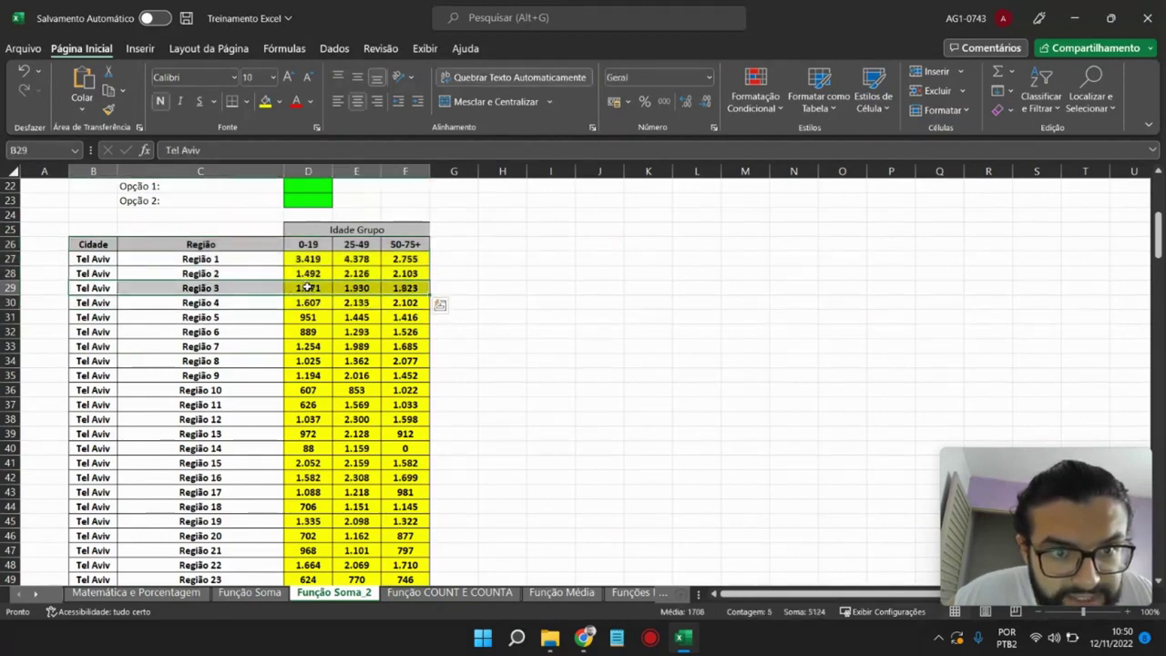
left_click_drag(307, 288, 388, 288)
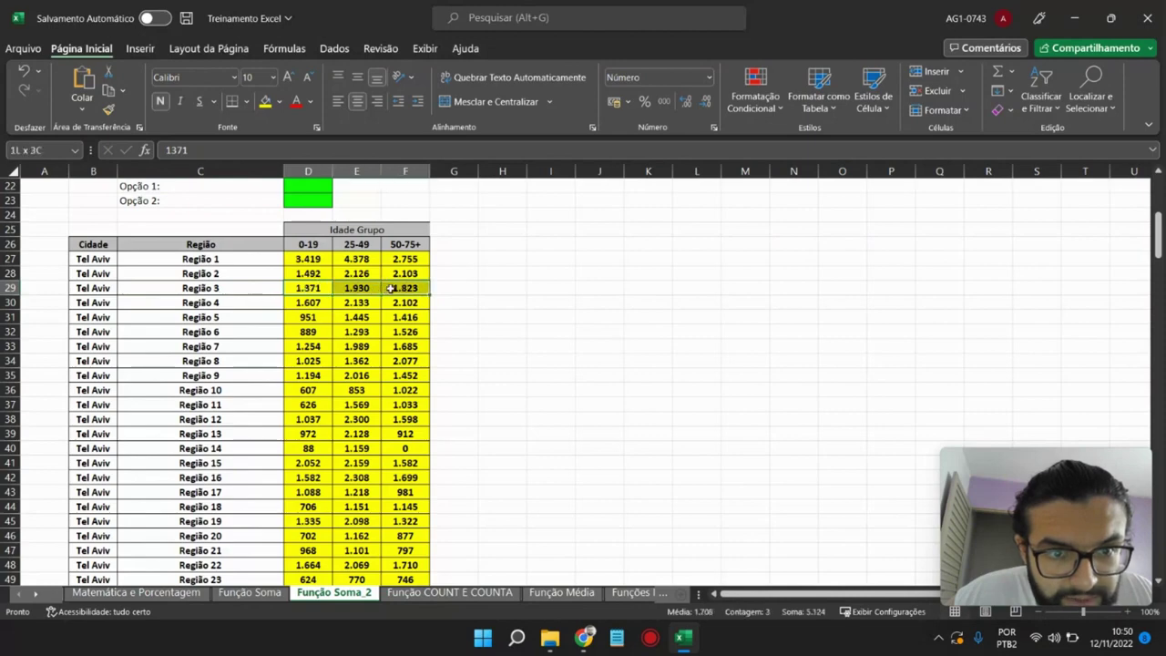
scroll(310, 309, "up", 5)
scroll(309, 310, "down", 1)
- Enter =SOMA(D29:F29) in D16, totalling 5.124 Região 3 residents across all age groups
left_click(297, 276)
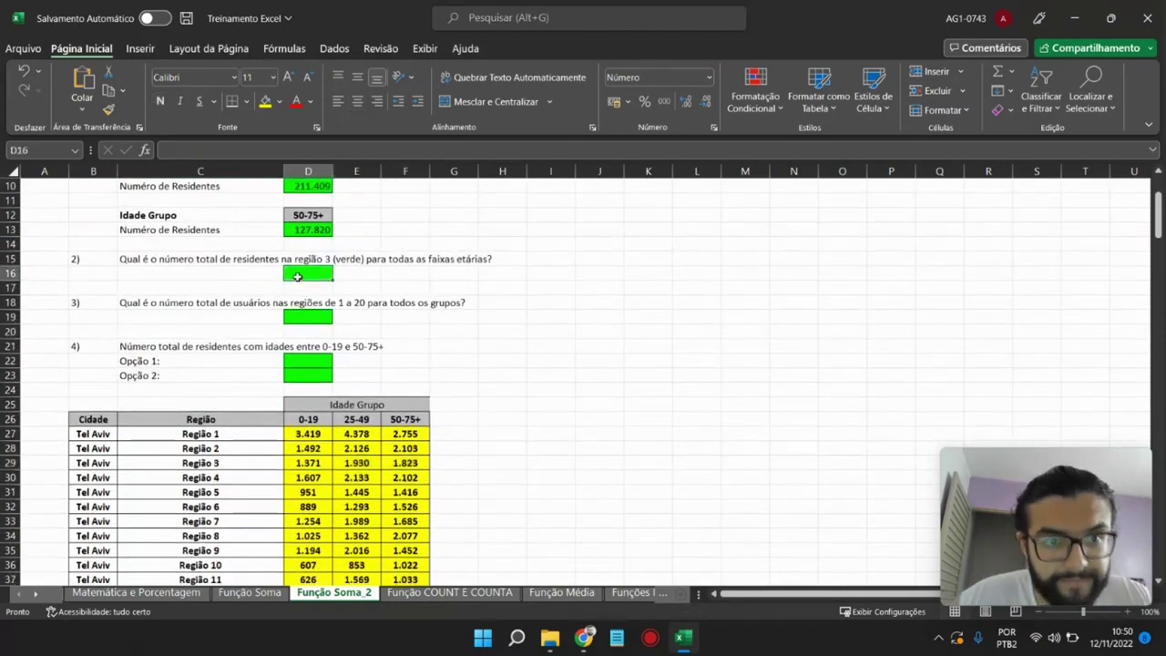
type("=SOMA(")
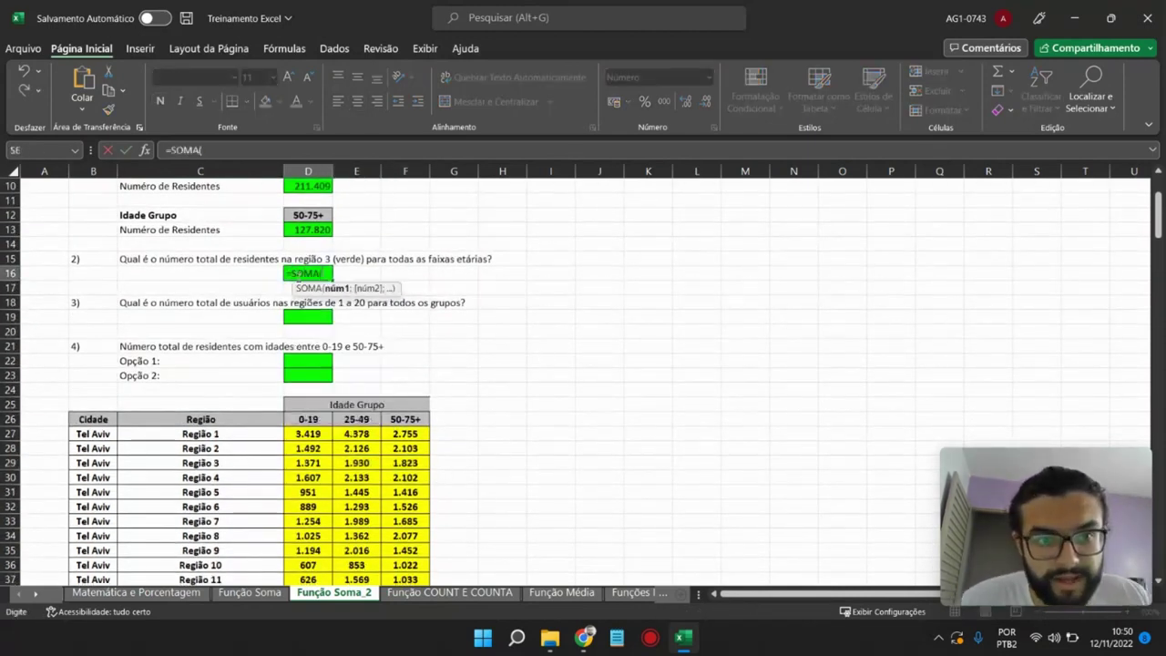
left_click_drag(307, 462, 405, 467)
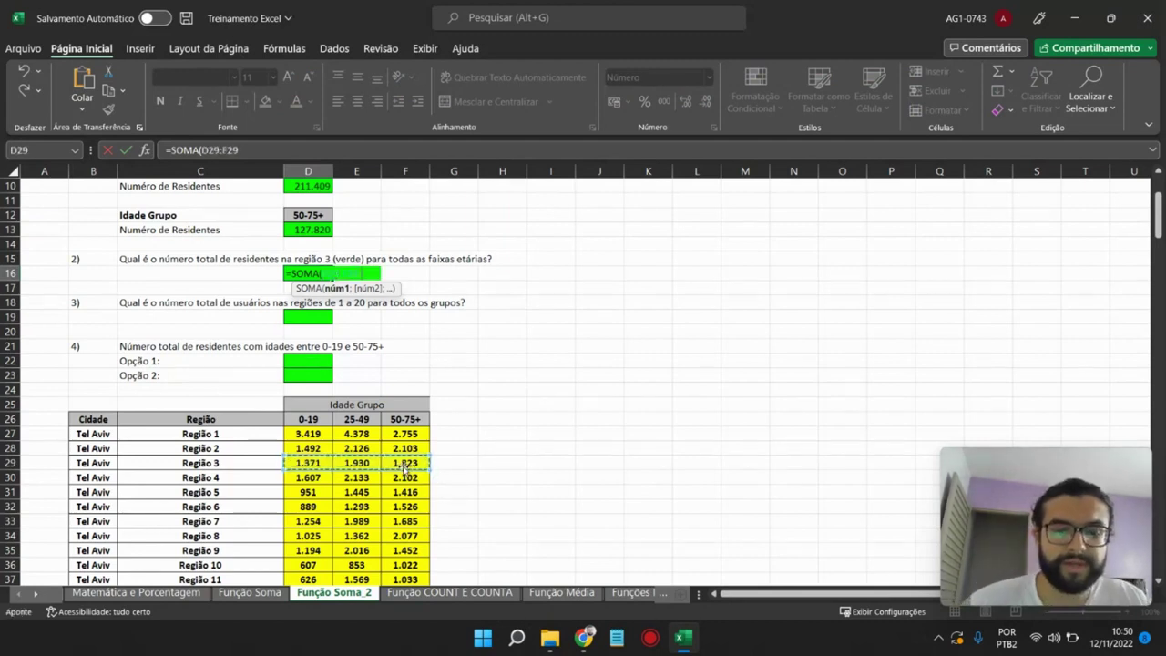
type(")")
key("Return")
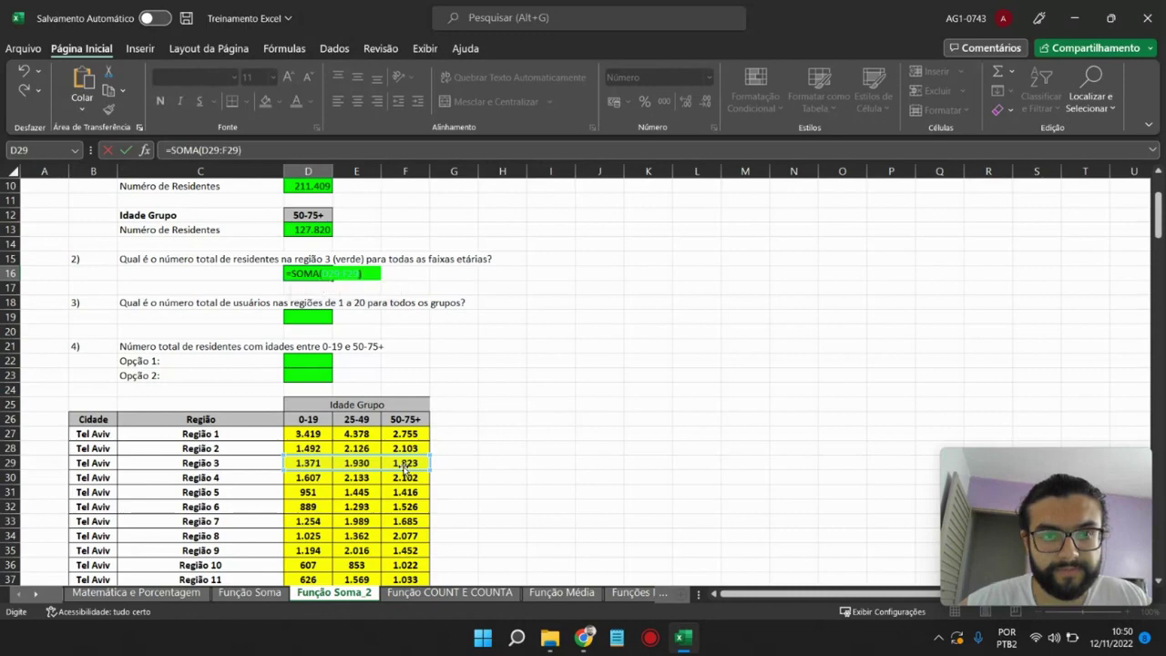
left_click(301, 273)
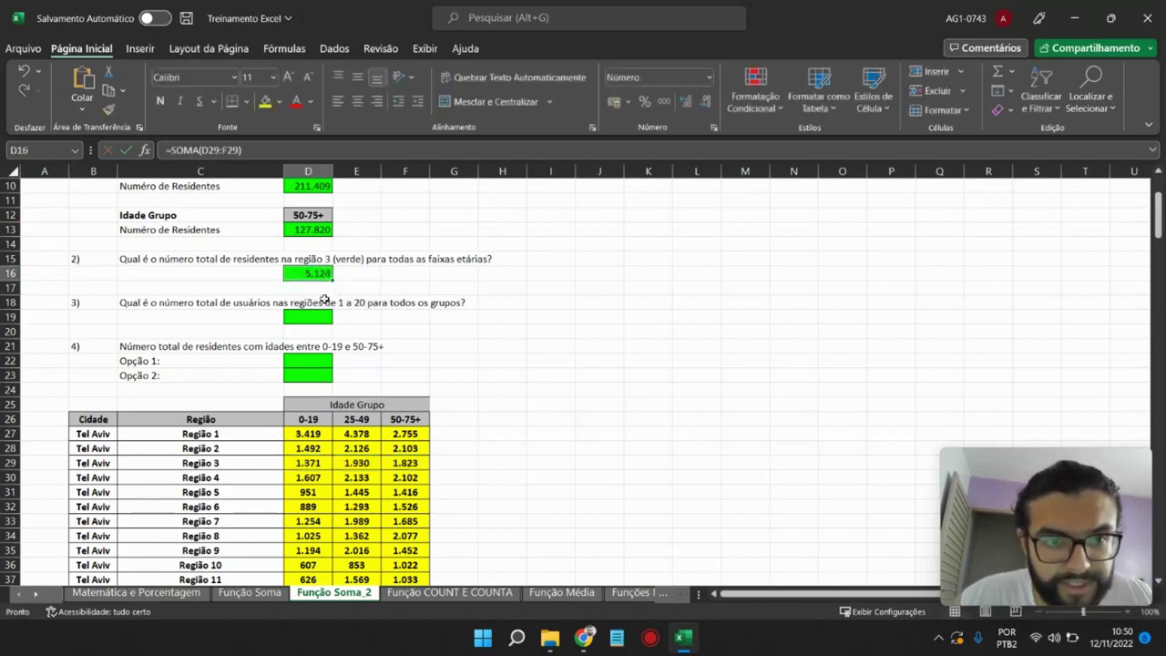
left_click(313, 321)
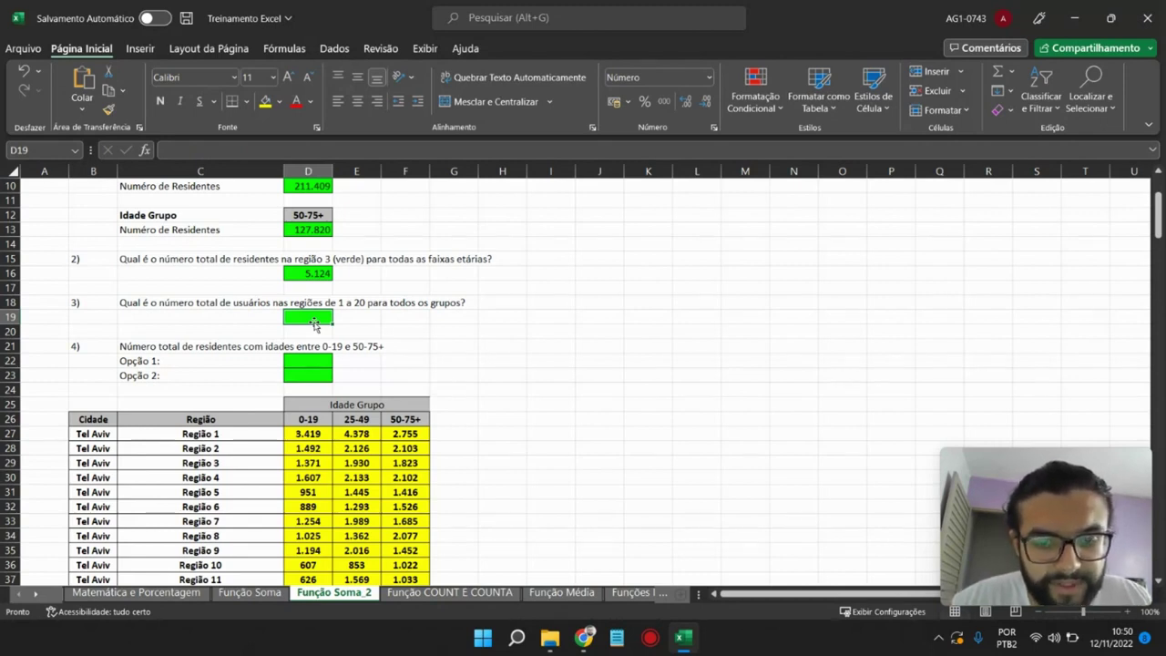
- Enter =SOMA(D27:F46) in D19 to total regions 1 to 20, giving 89.884
type("=")
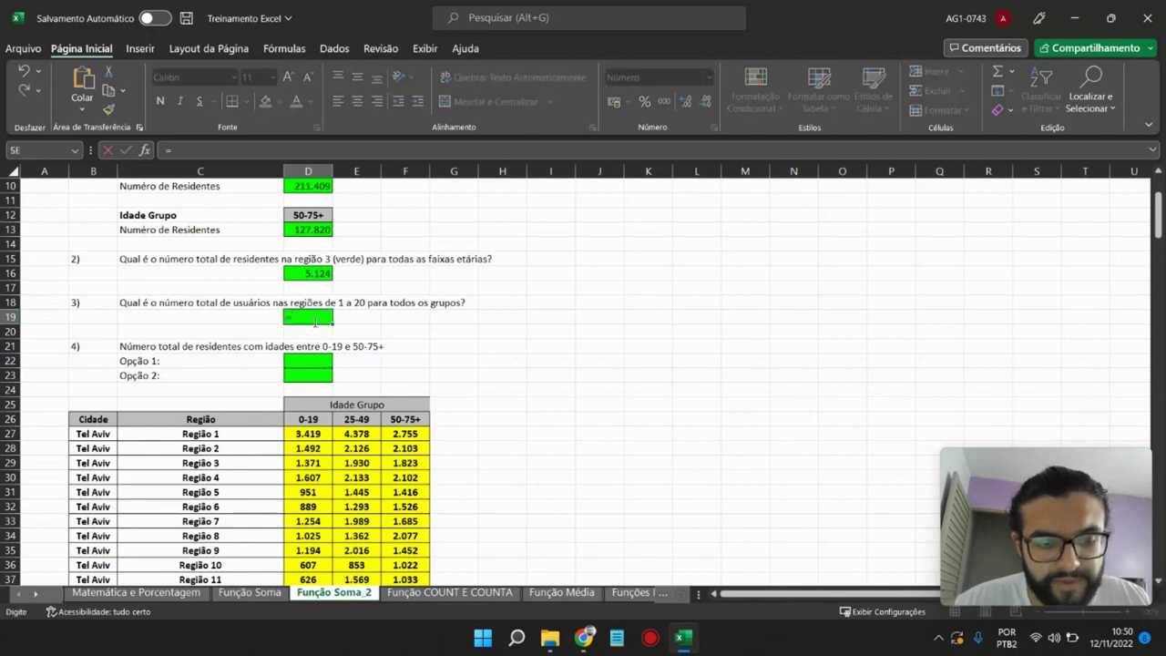
type("SOMA(")
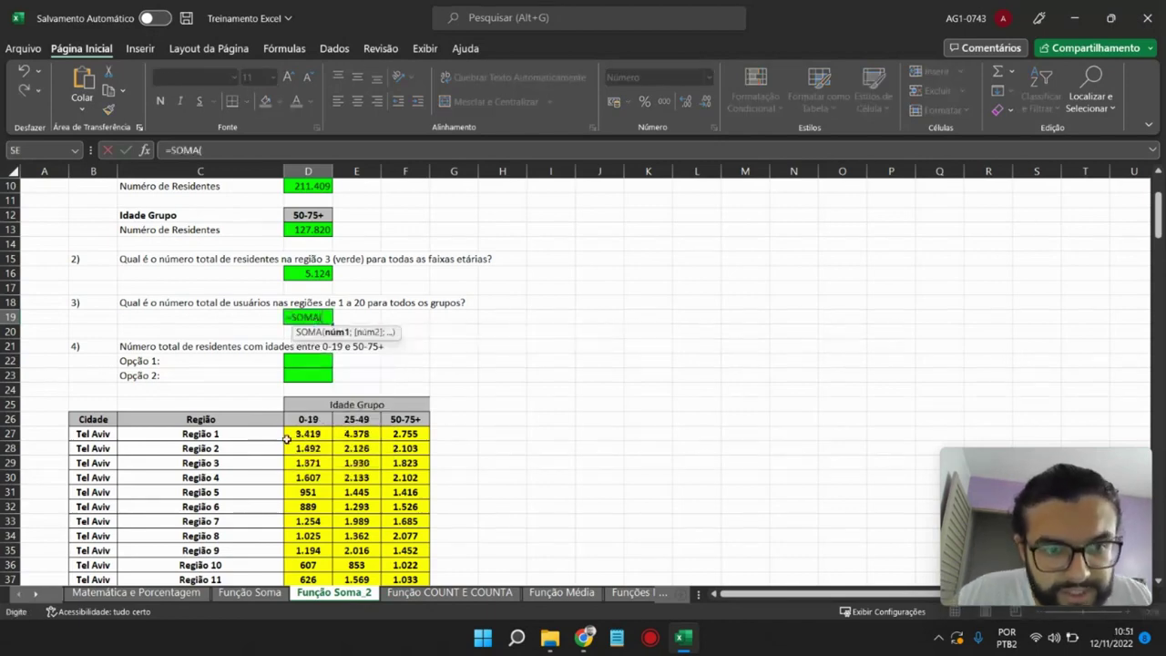
mouse_move(292, 436)
left_mouse_down()
mouse_move(407, 536)
mouse_move(386, 566)
left_mouse_up()
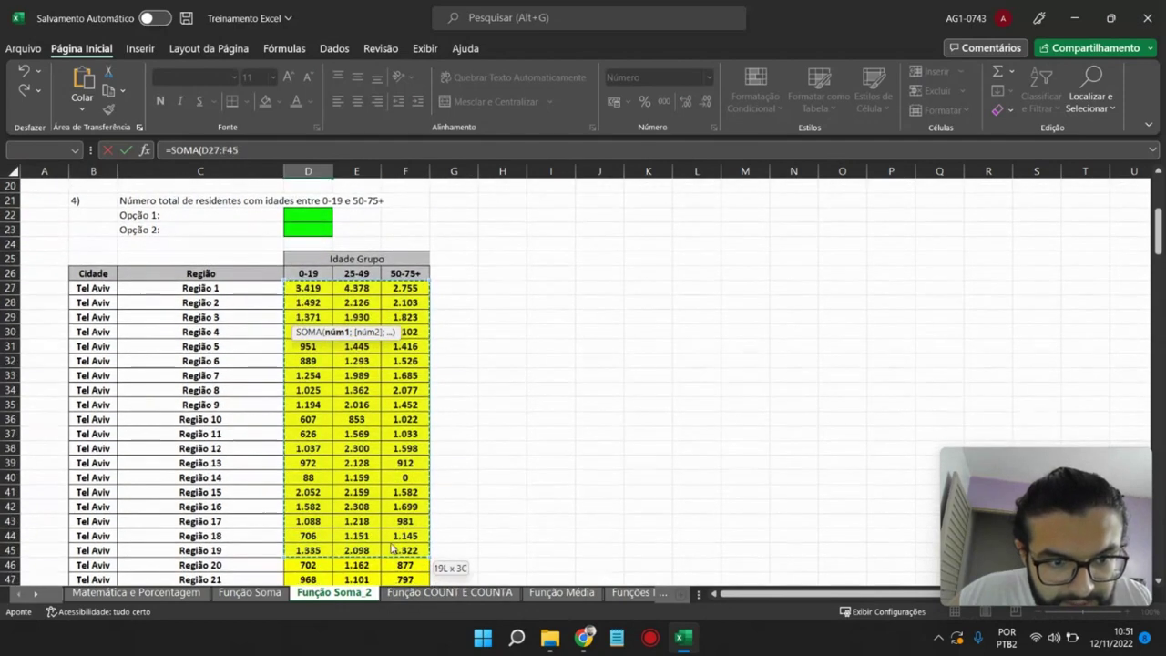
scroll(380, 442, "up", 5)
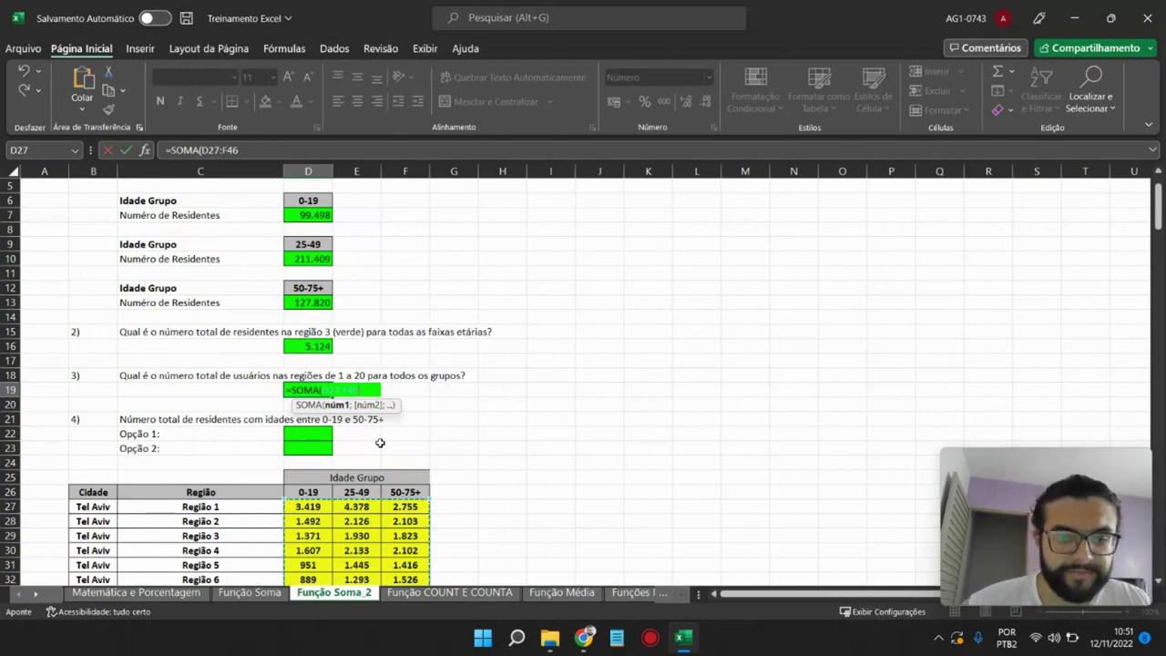
key("Return")
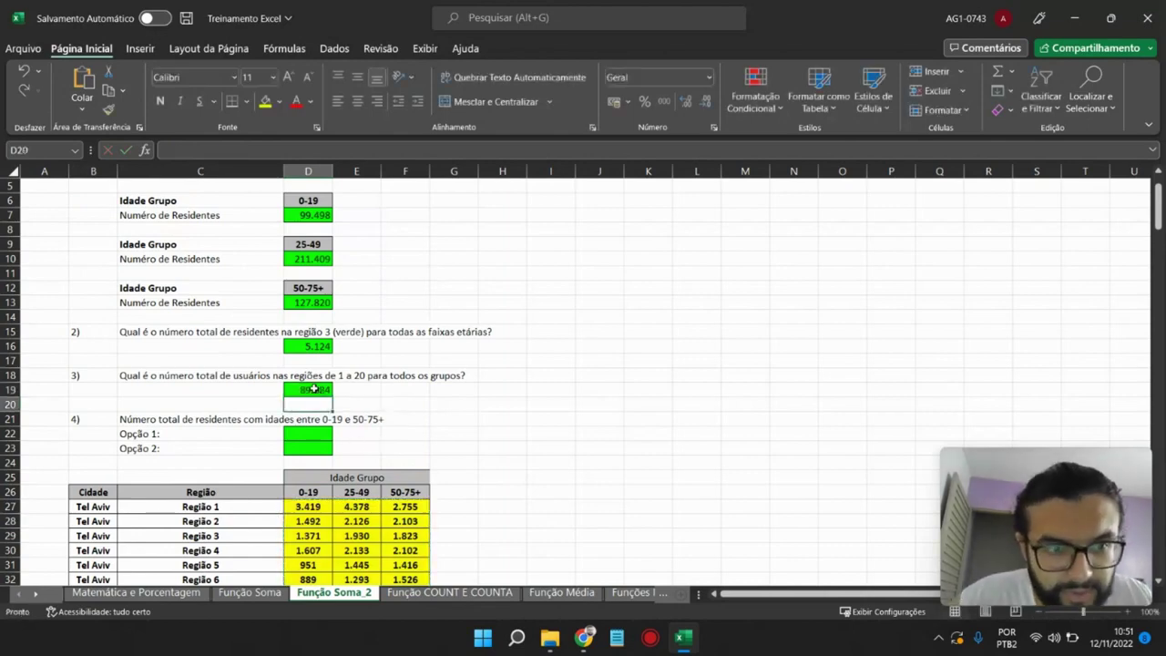
scroll(315, 389, "down", 2)
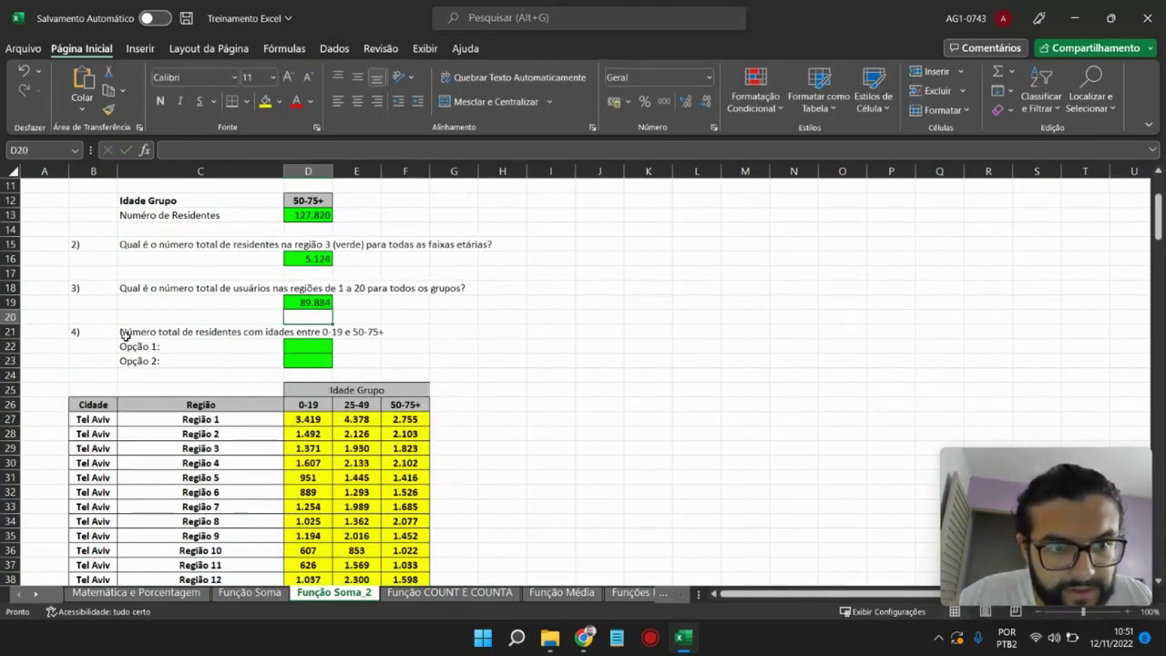
scroll(324, 335, "down", 6)
scroll(324, 346, "down", 1)
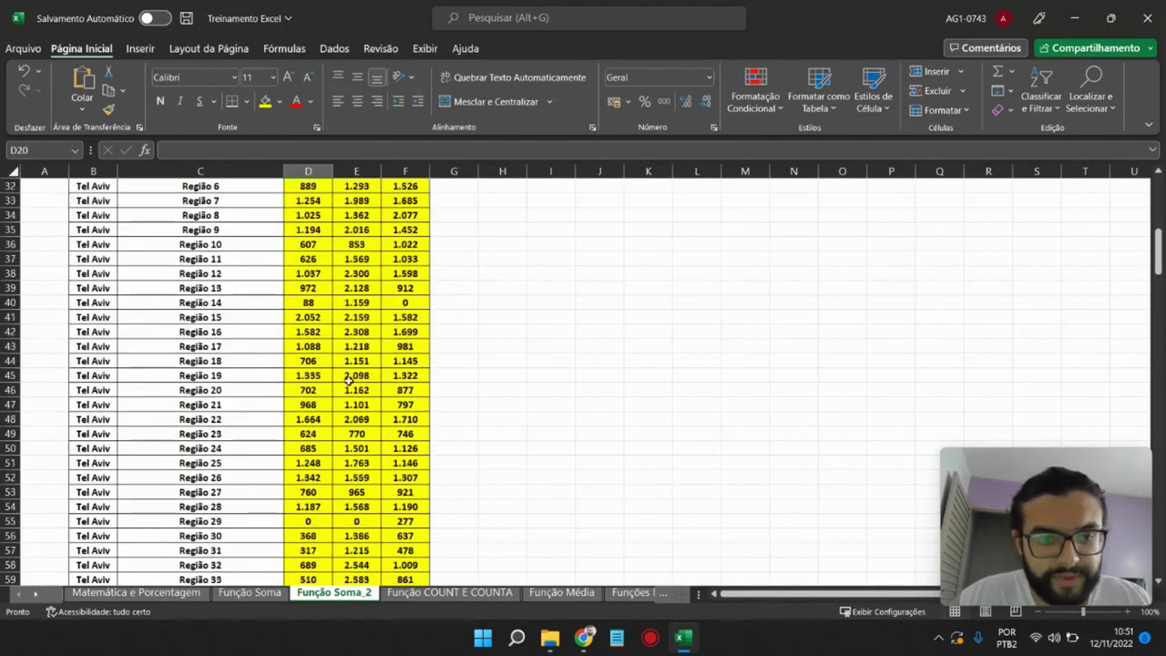
scroll(373, 388, "up", 6)
scroll(382, 394, "up", 5)
scroll(384, 398, "down", 7)
scroll(387, 405, "down", 7)
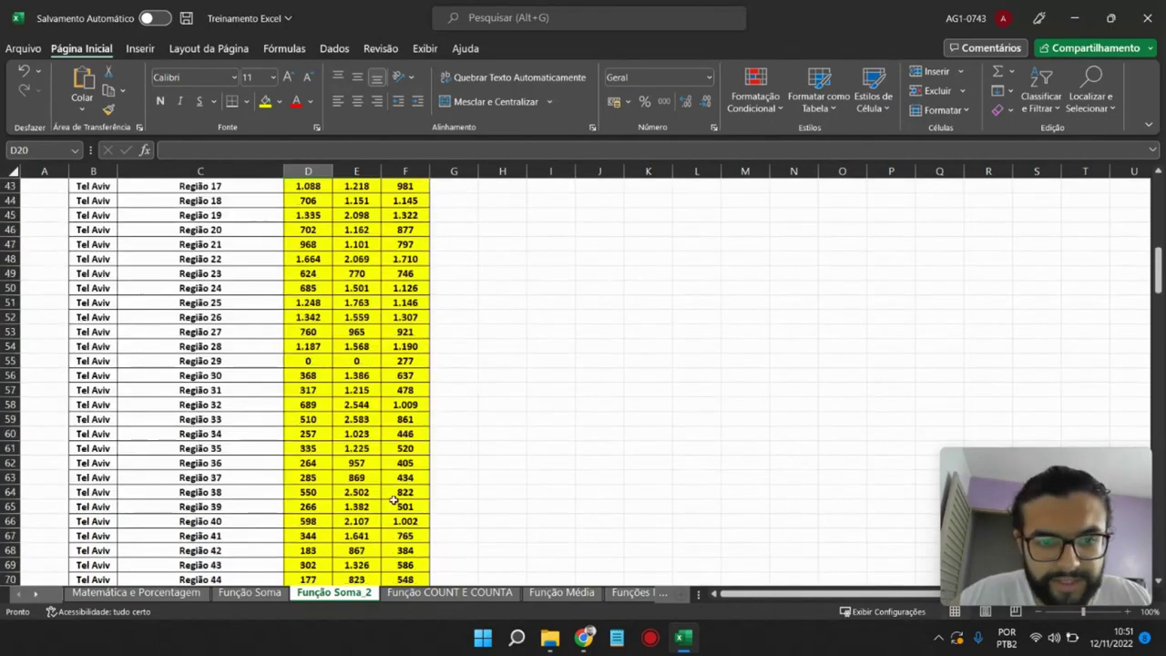
- Open the Função COUNT E COUNTA coffee survey sheet and inspect answer cell C17
left_click(416, 593)
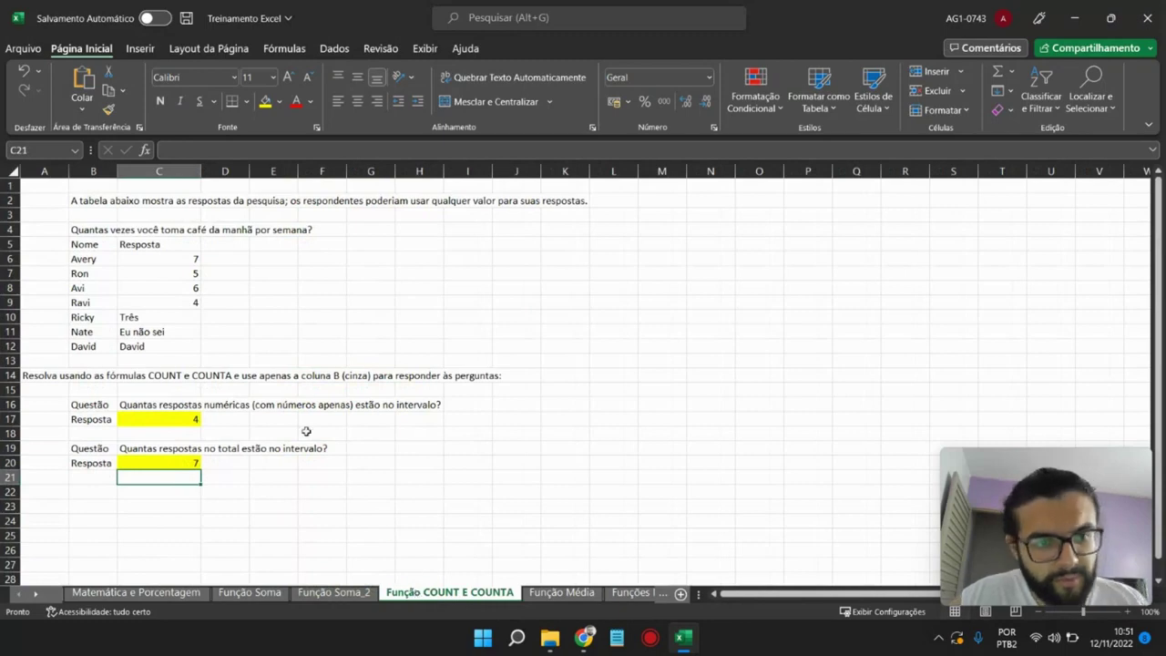
double_click(194, 422)
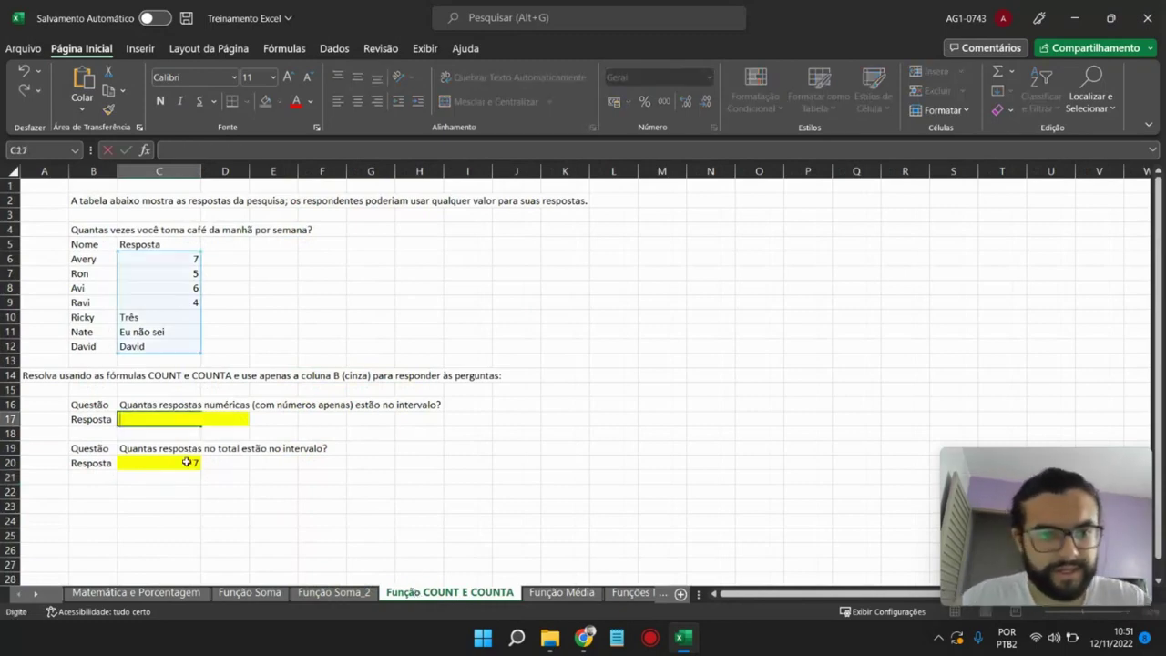
key("Escape")
left_click(273, 419)
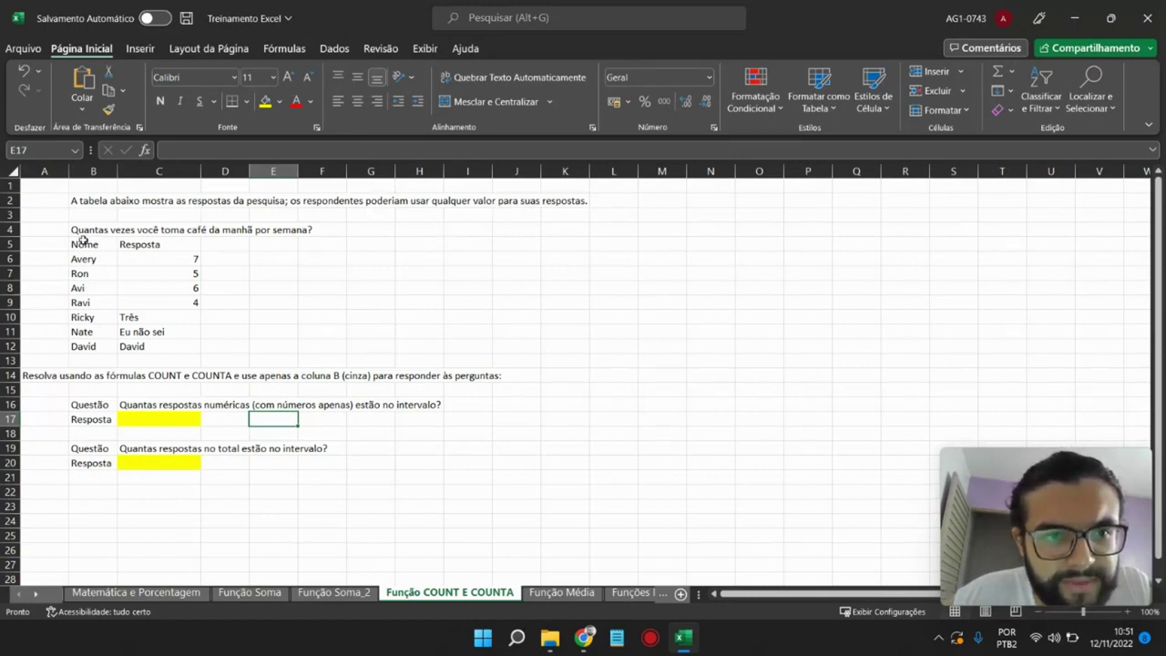
- Give every cell of the survey table B5:C12 a border with Todas as Bordas
left_click_drag(94, 245, 202, 349)
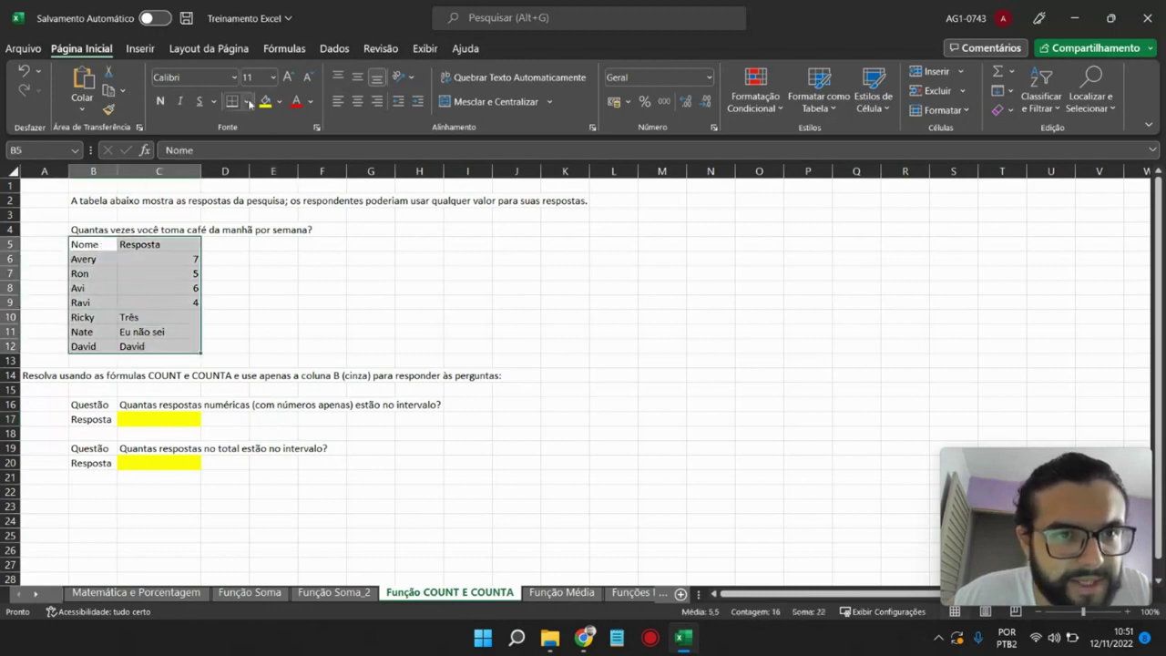
left_click(250, 103)
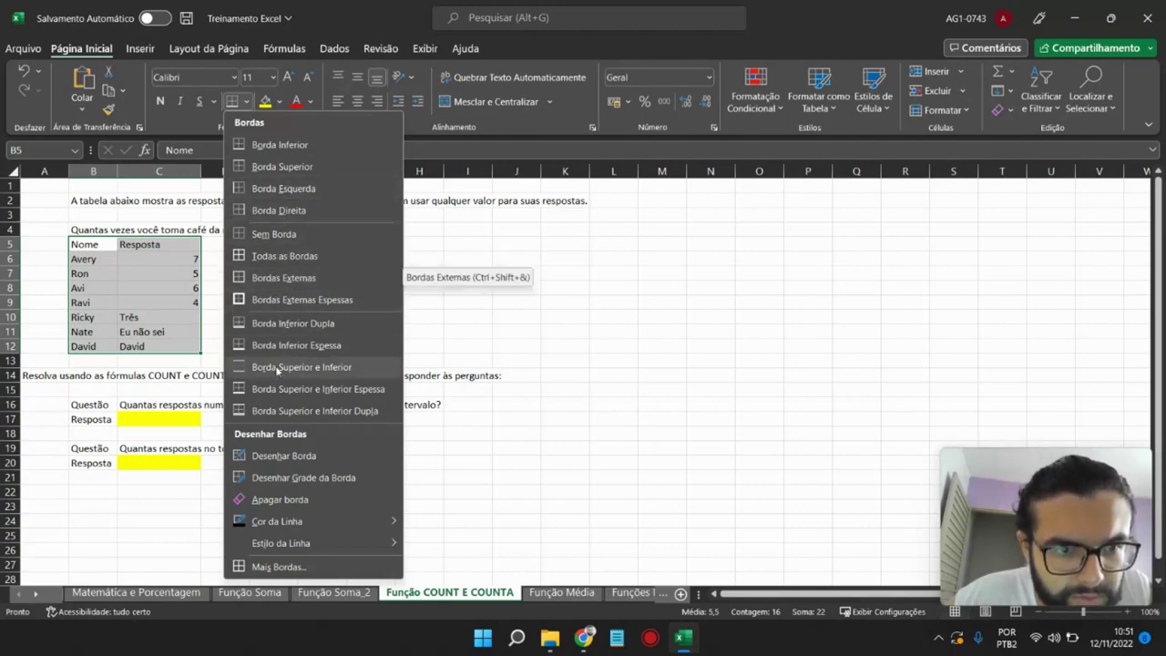
left_click(273, 259)
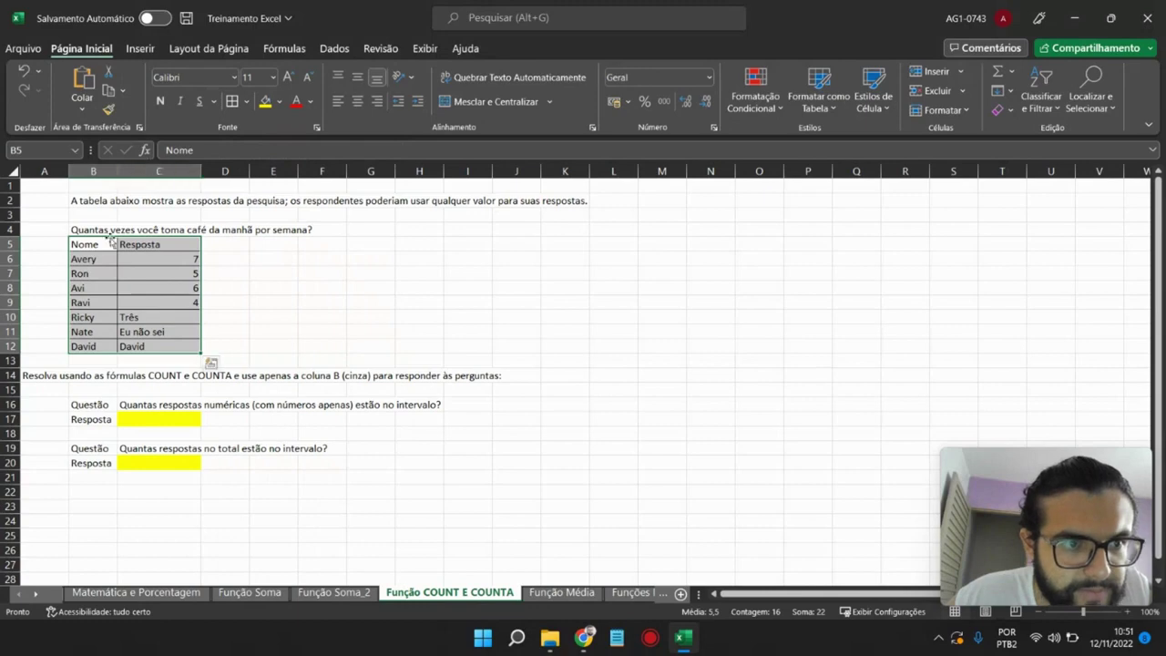
- Fill the Nome and Resposta header cells light blue
left_click_drag(102, 242, 146, 244)
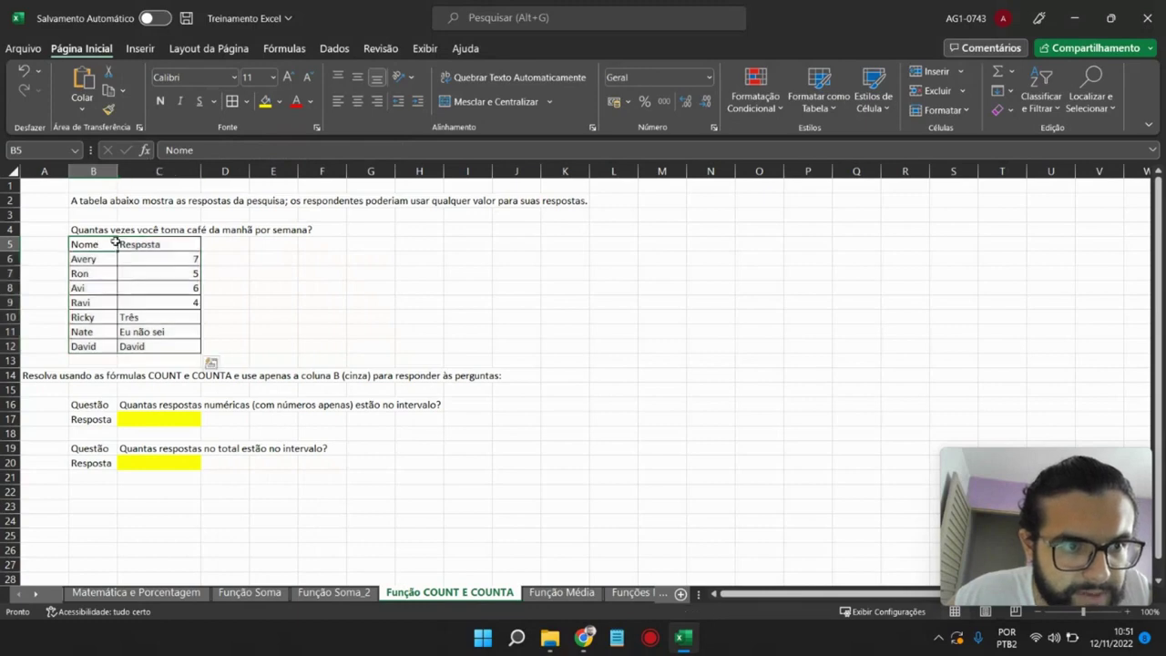
left_click(279, 102)
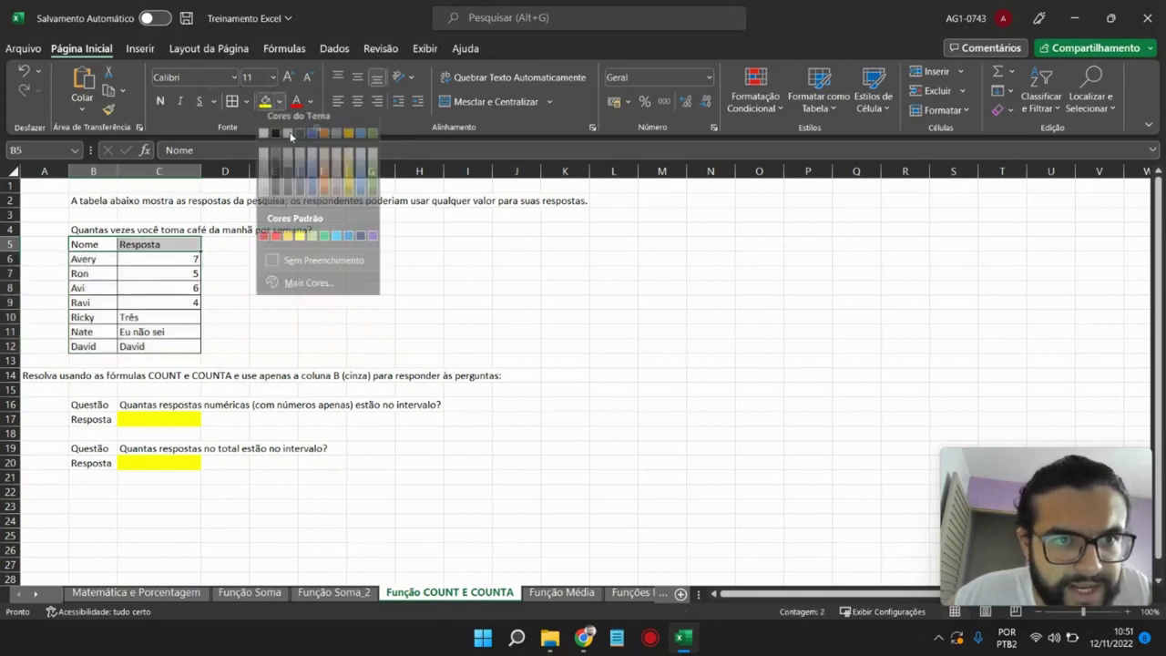
left_click(313, 182)
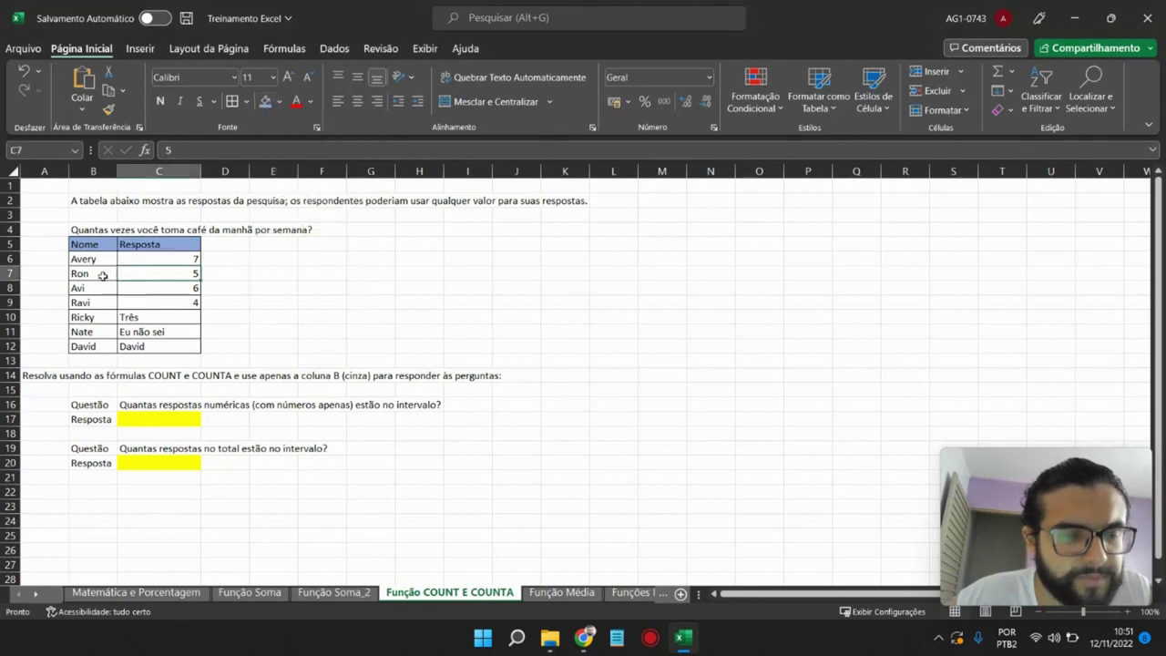
left_click(95, 246)
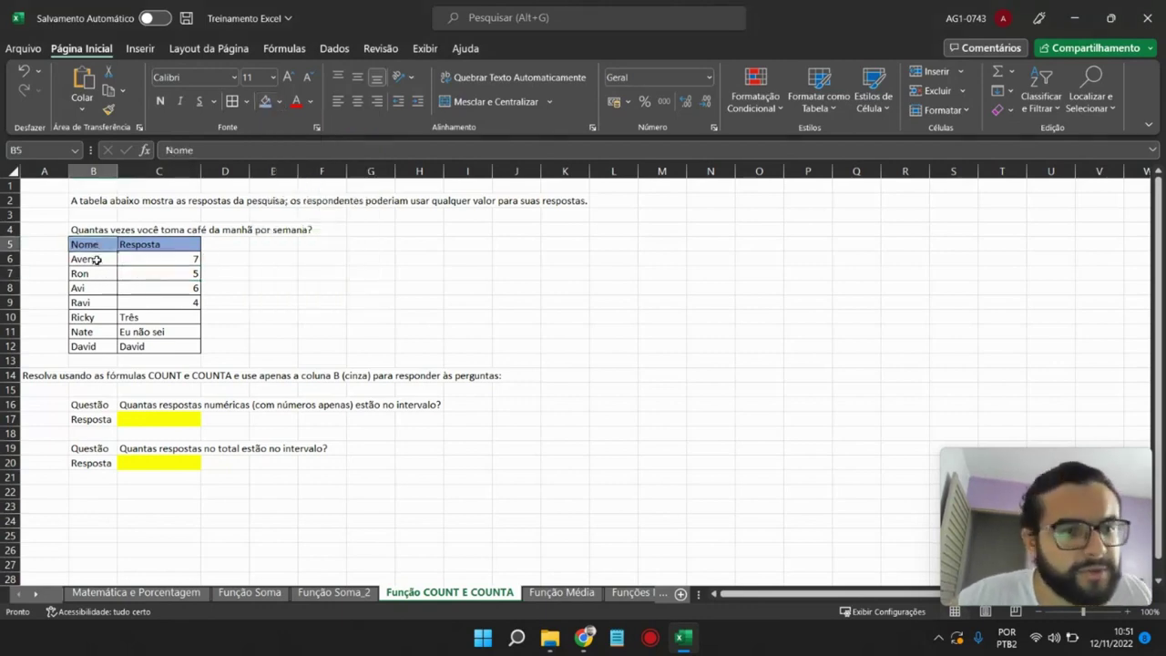
left_click(98, 259)
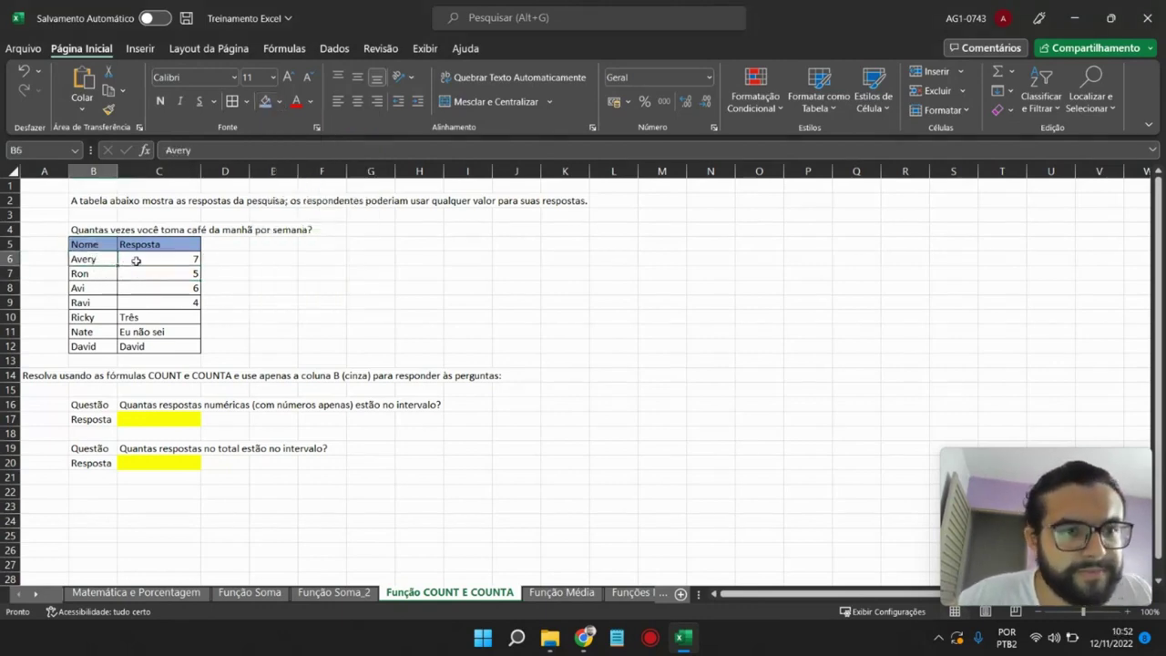
left_click(135, 261)
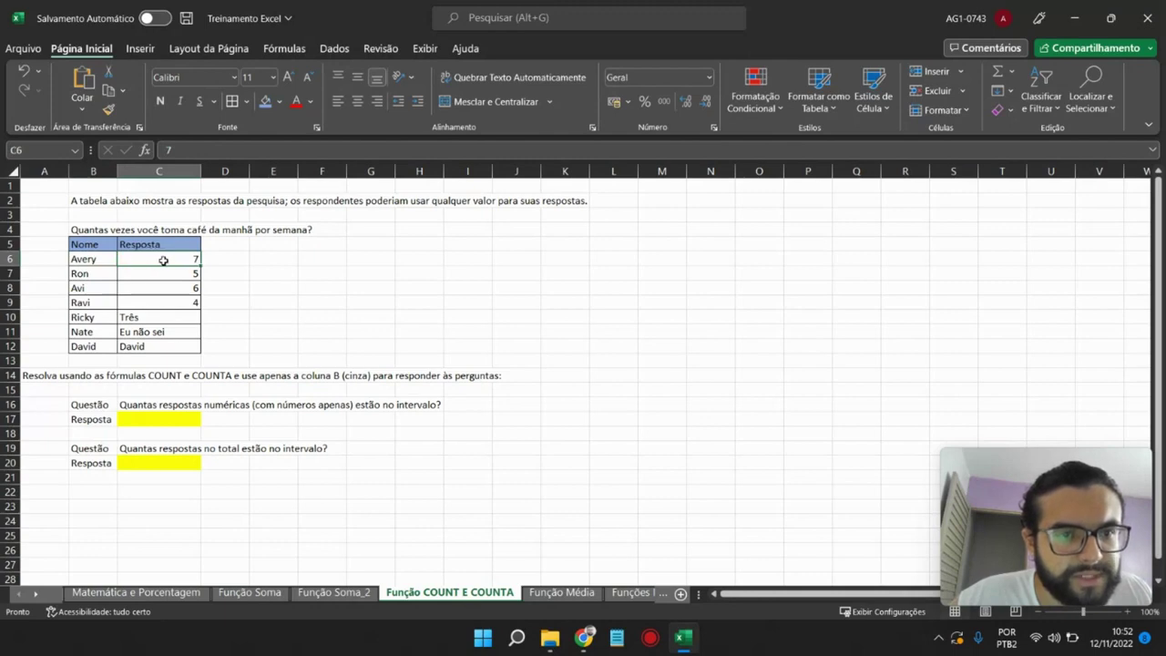
left_click(94, 273)
left_click(165, 273)
left_click(113, 287)
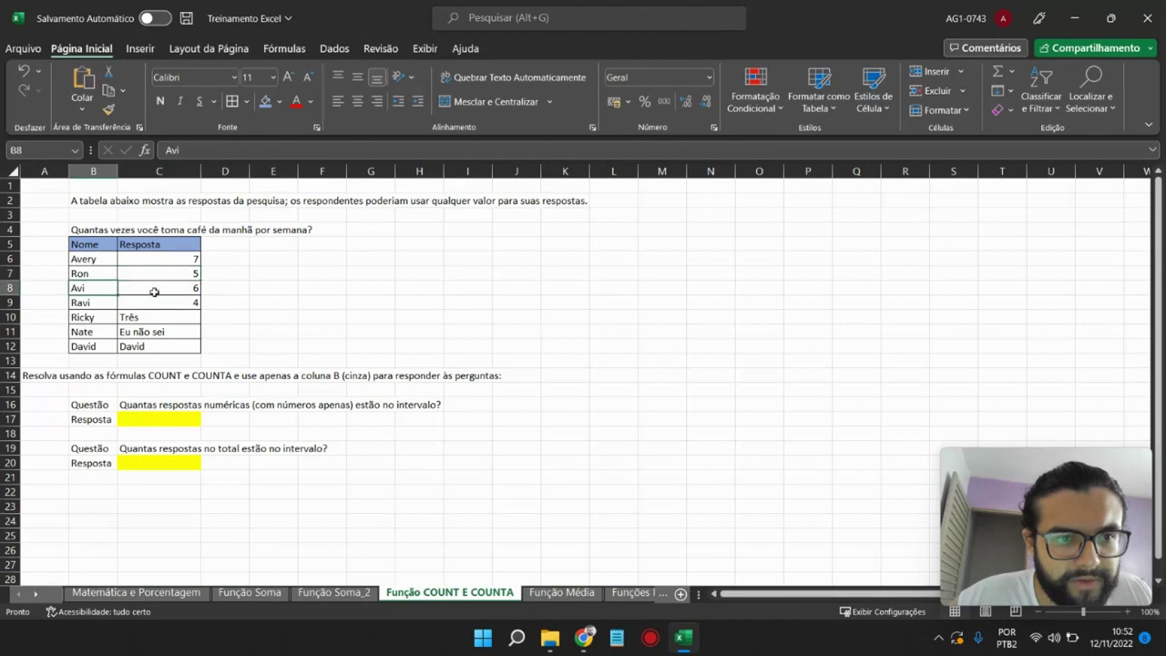
left_click(154, 291)
left_click(106, 300)
left_click(145, 302)
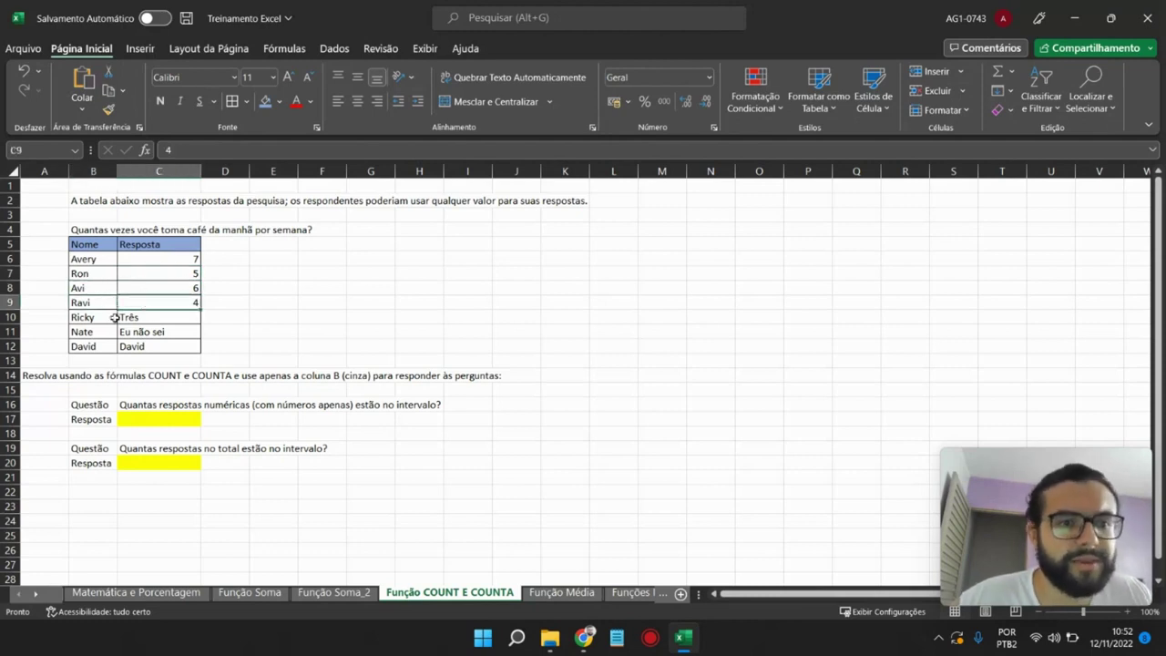
left_click(128, 317)
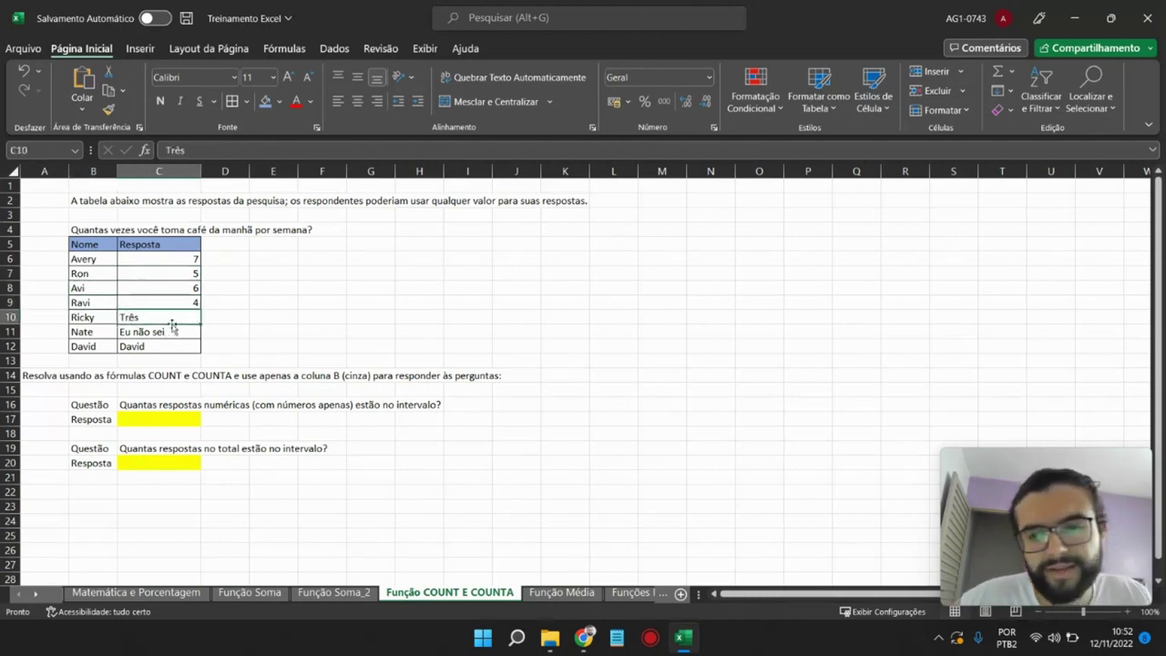
left_click(138, 332)
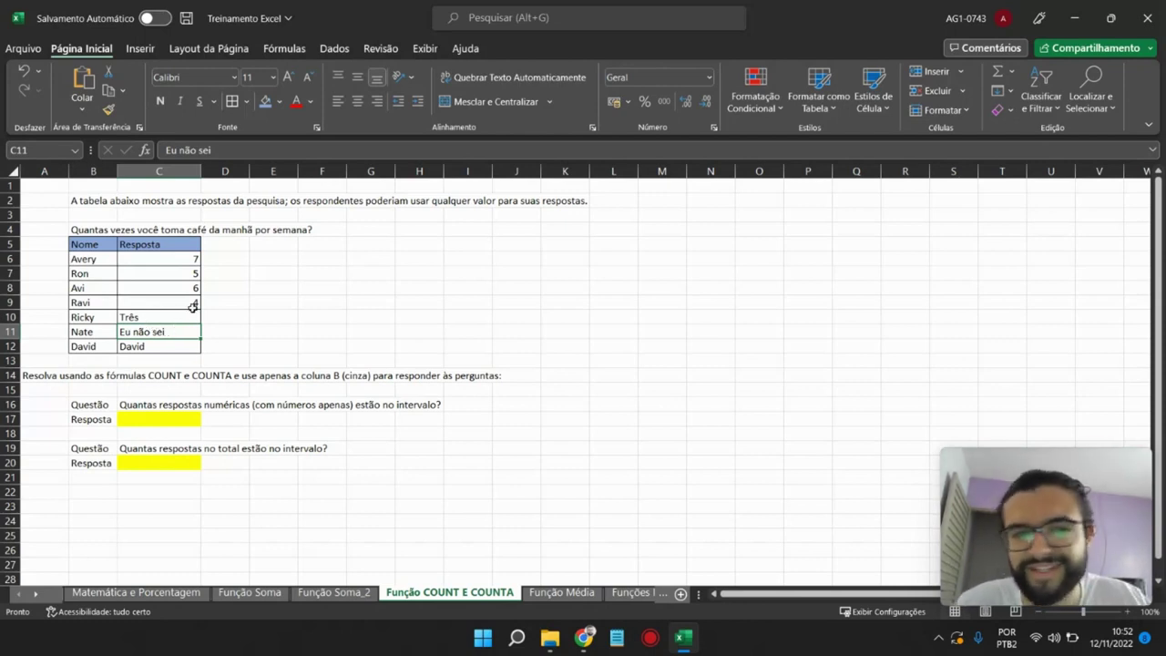
left_click_drag(150, 259, 159, 314)
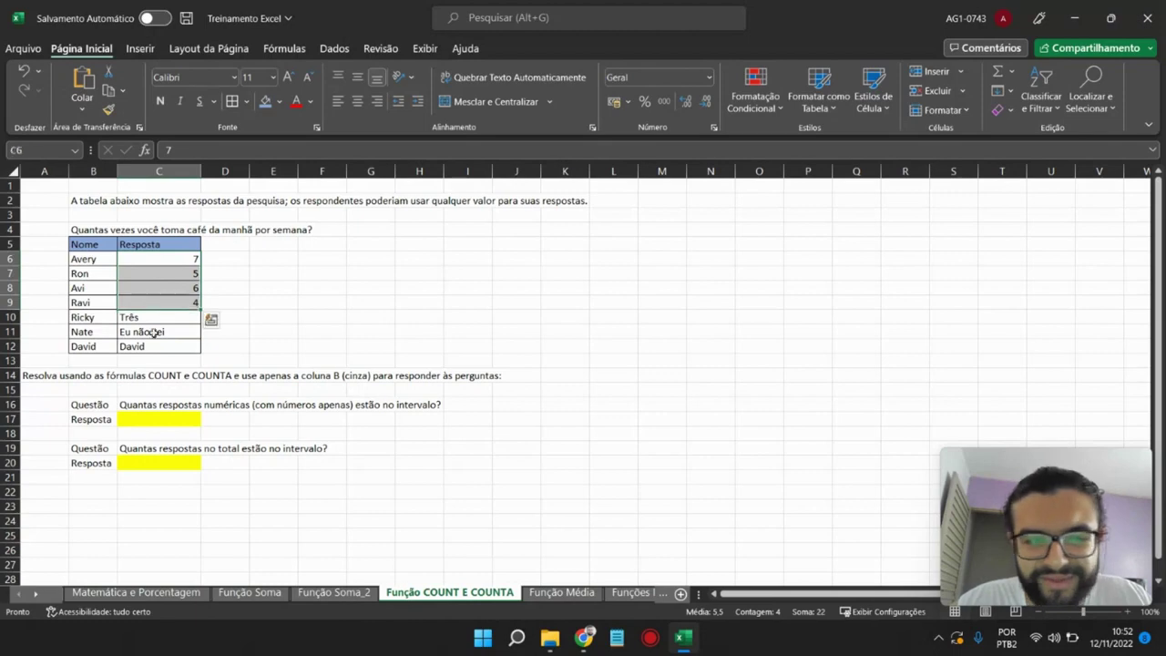
left_click(146, 348)
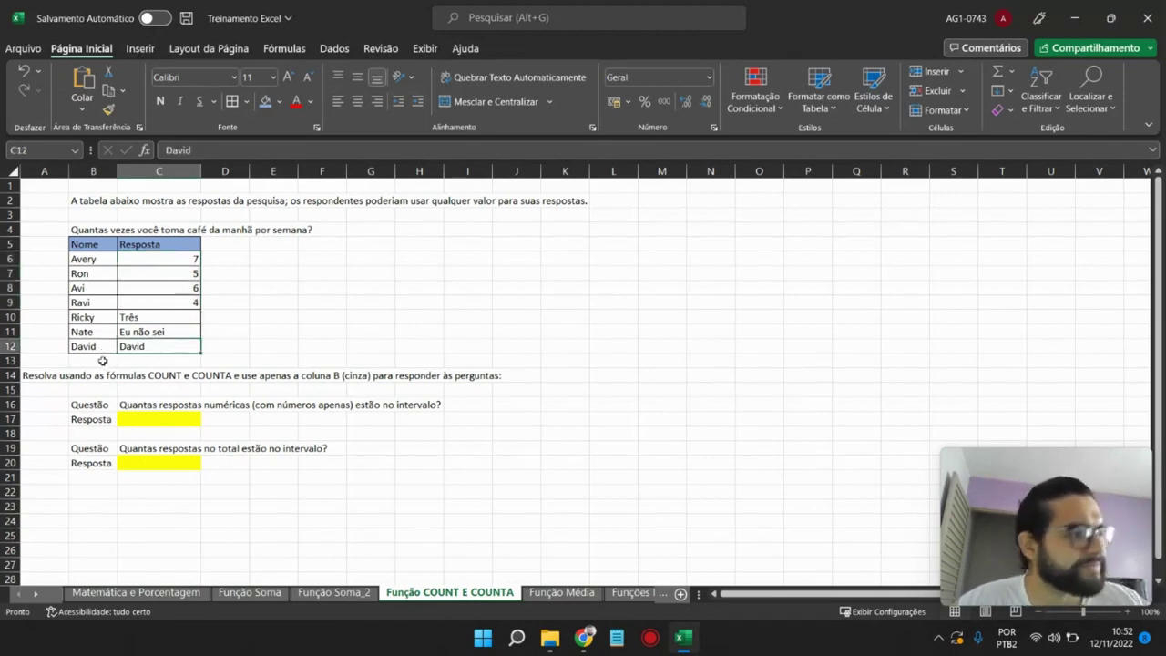
left_click(171, 419)
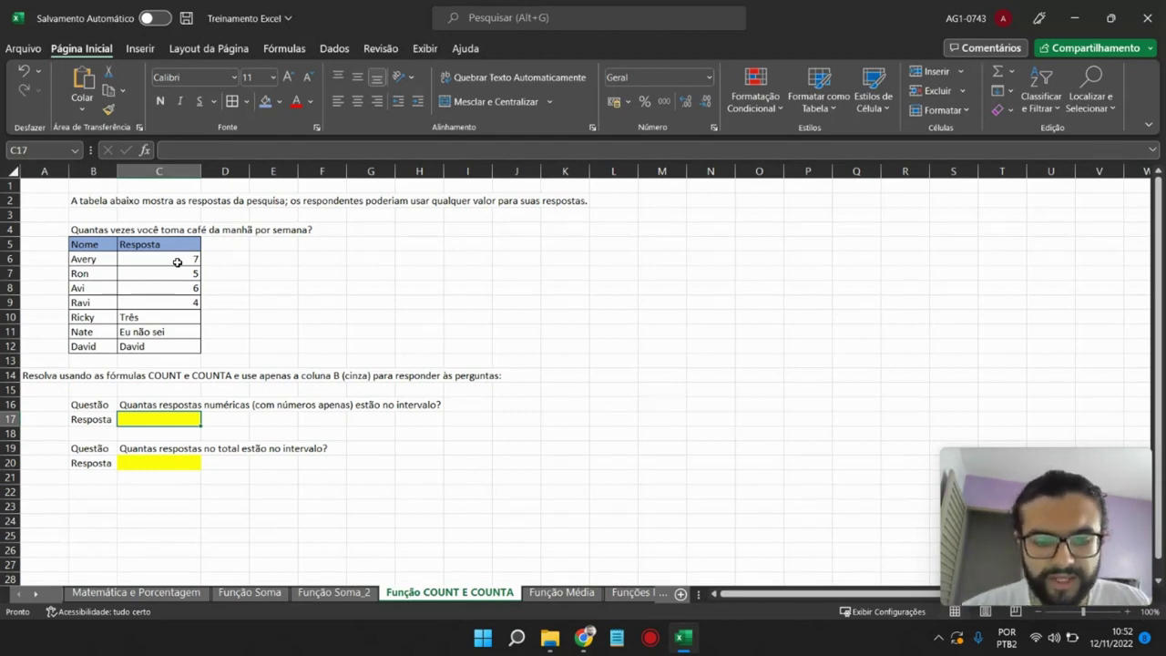
- Enter =CONT.NÚM(C6:C12) in C17 to count the 4 numeric answers
type("=CON")
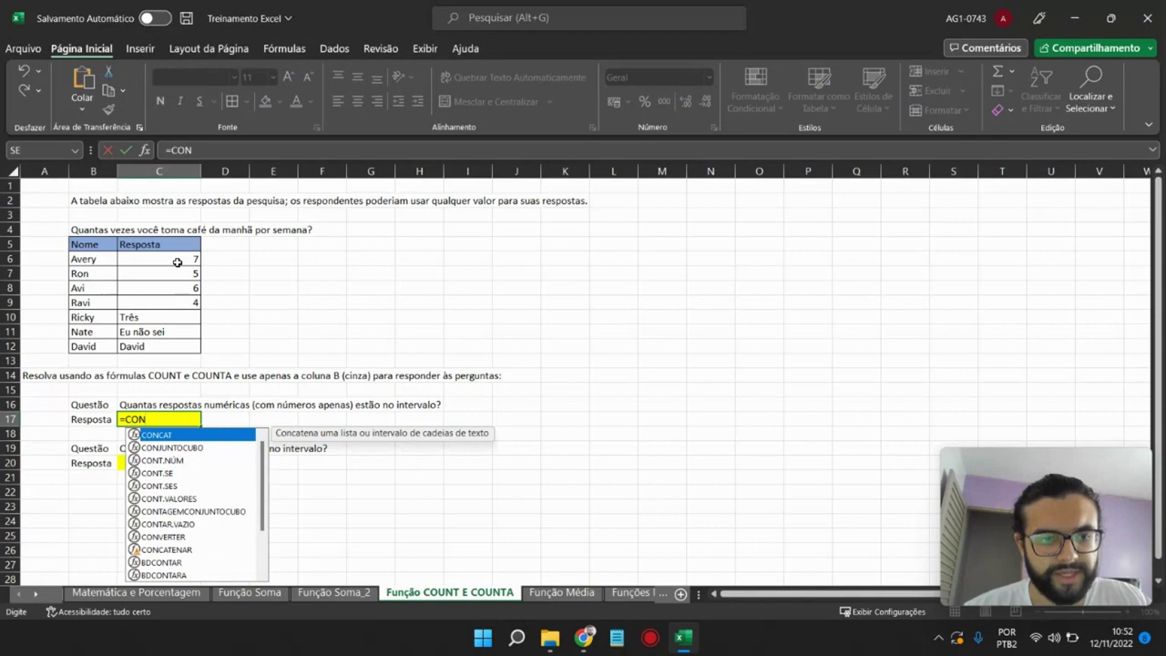
type("T")
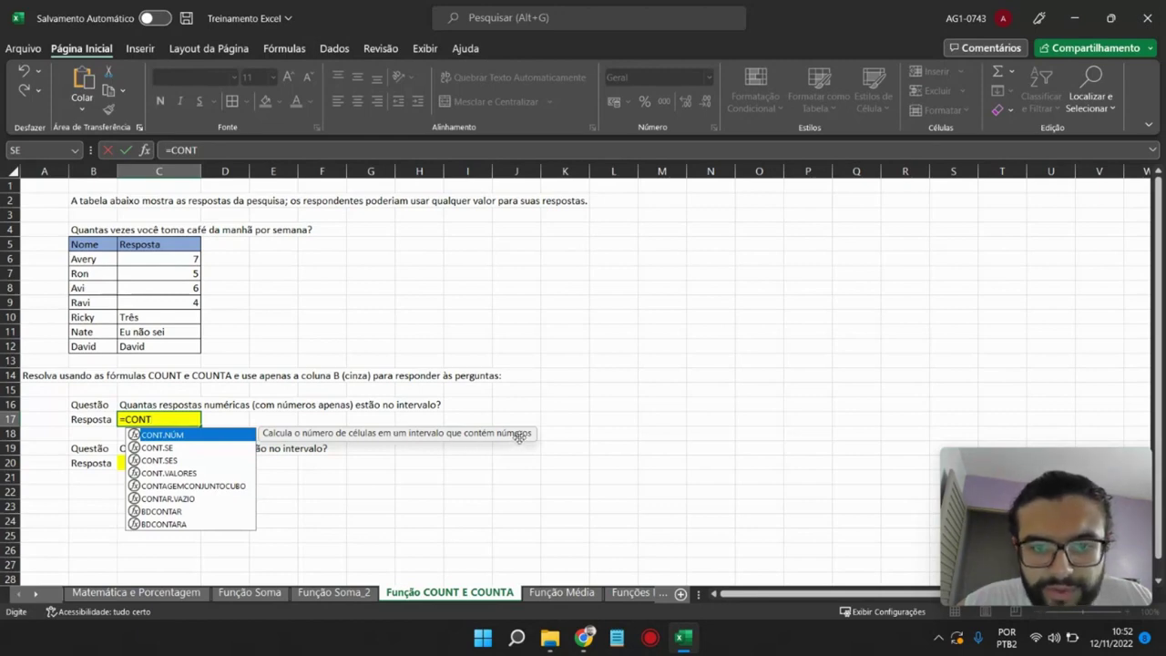
left_click(152, 421)
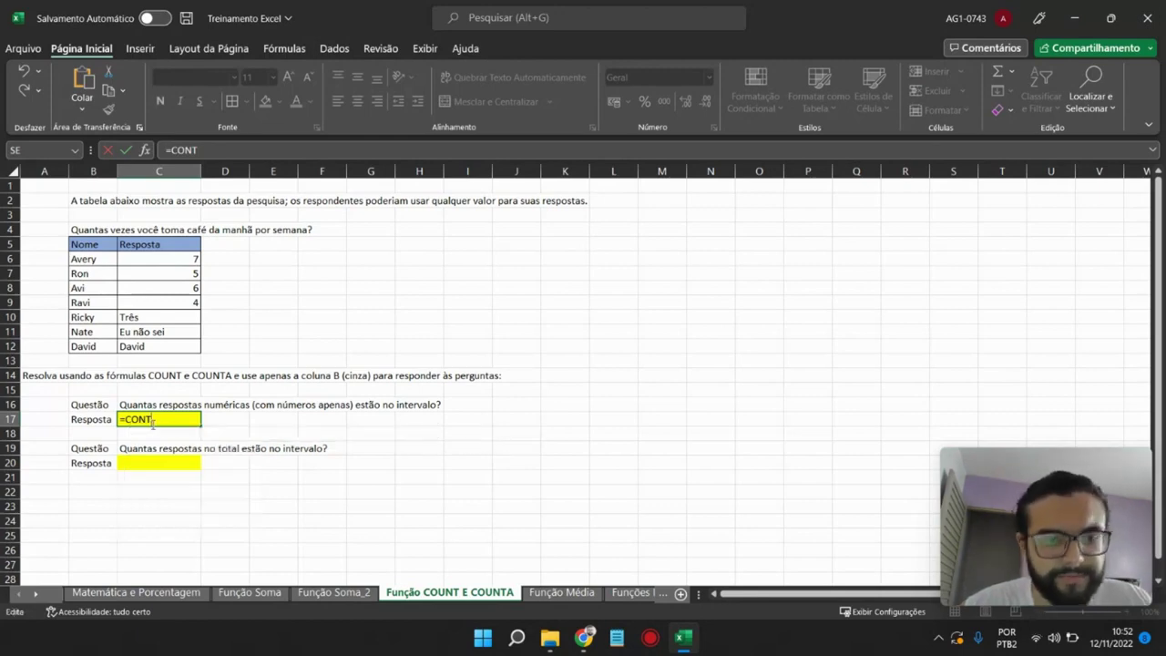
double_click(155, 438)
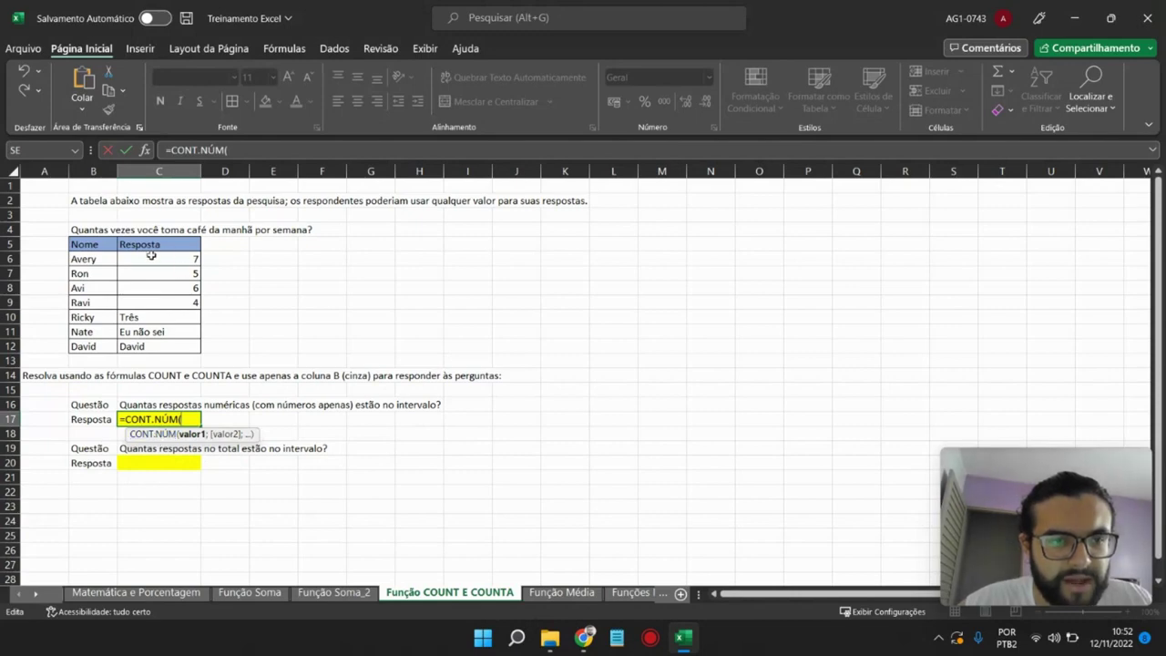
left_click_drag(152, 256, 187, 340)
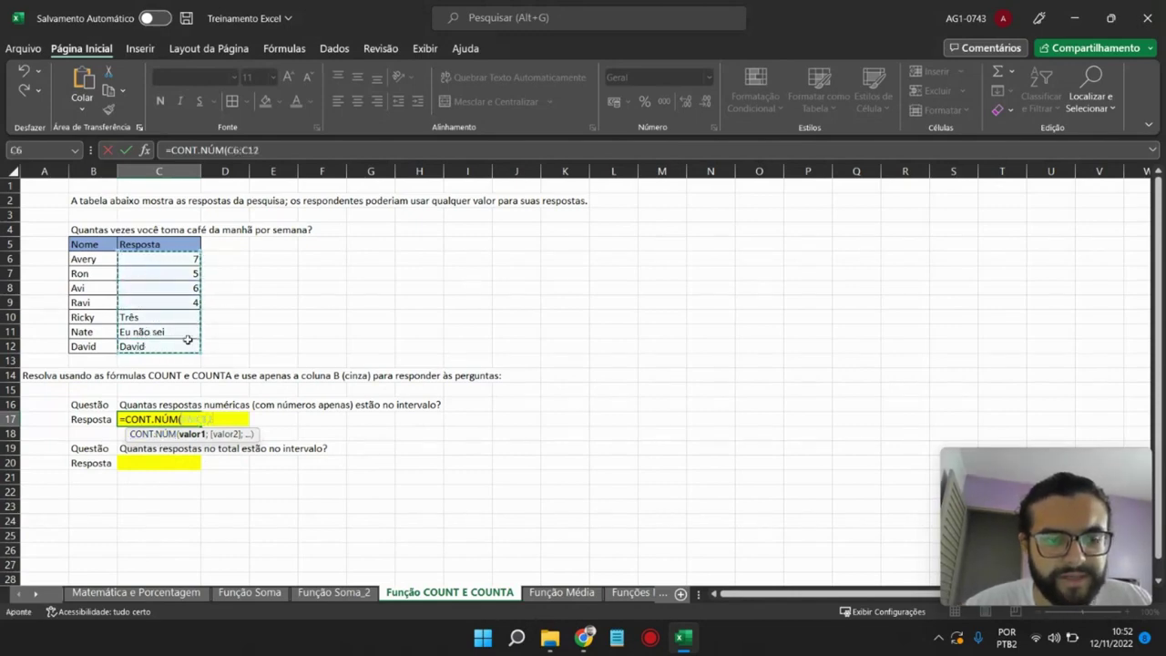
type(")")
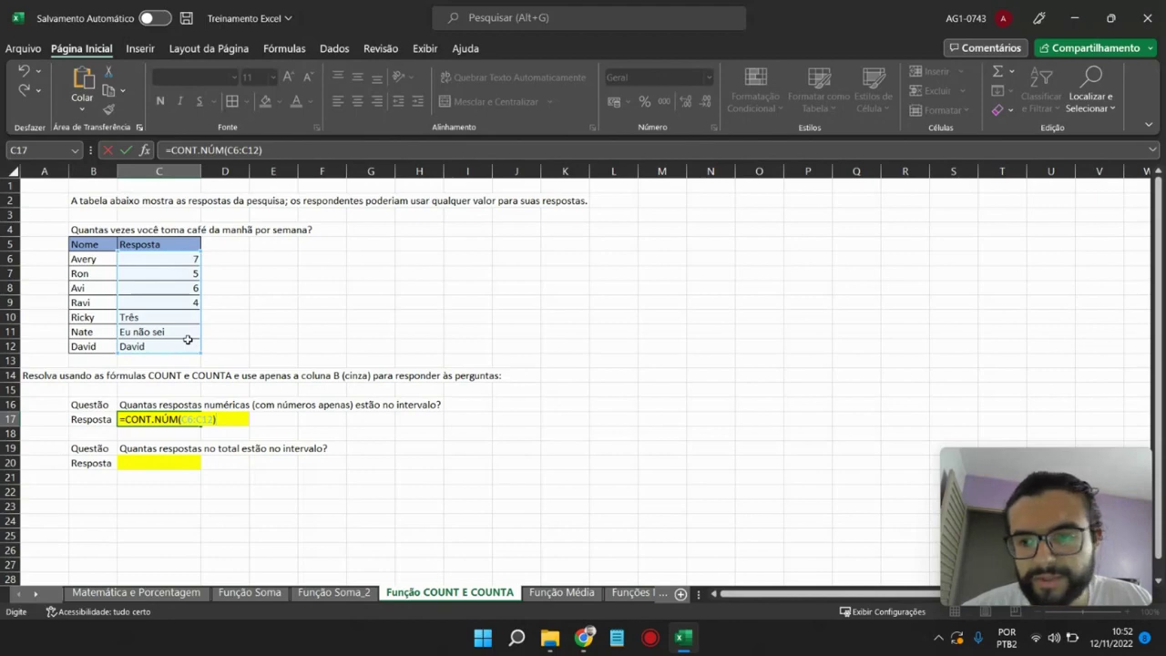
key("Return")
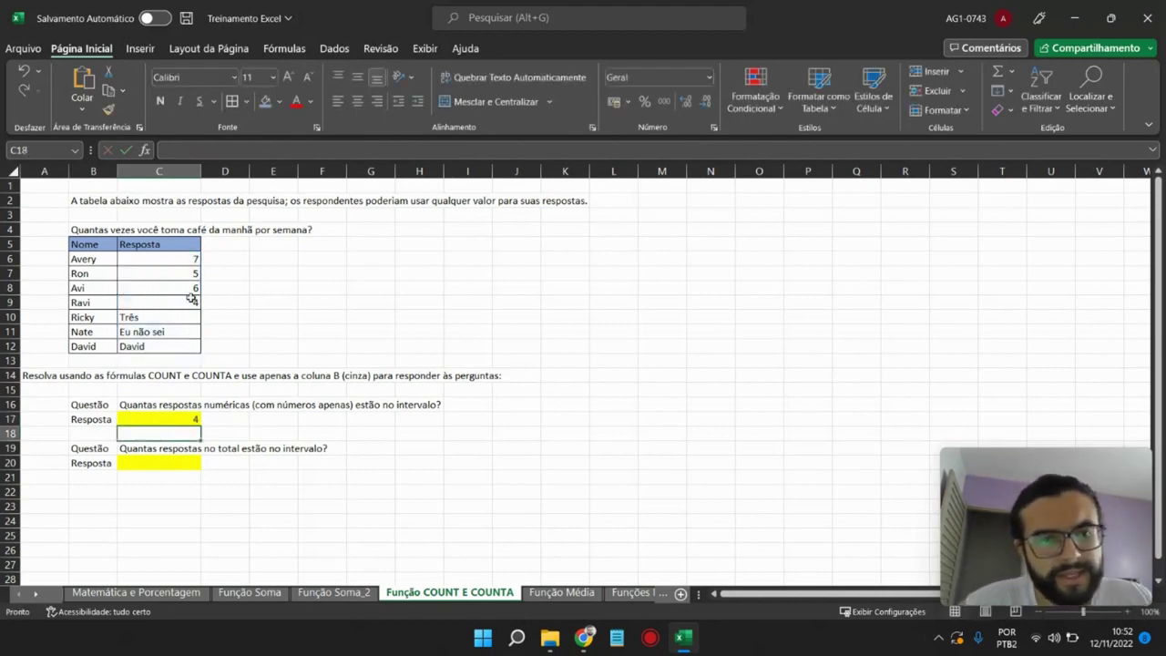
left_click_drag(189, 258, 184, 300)
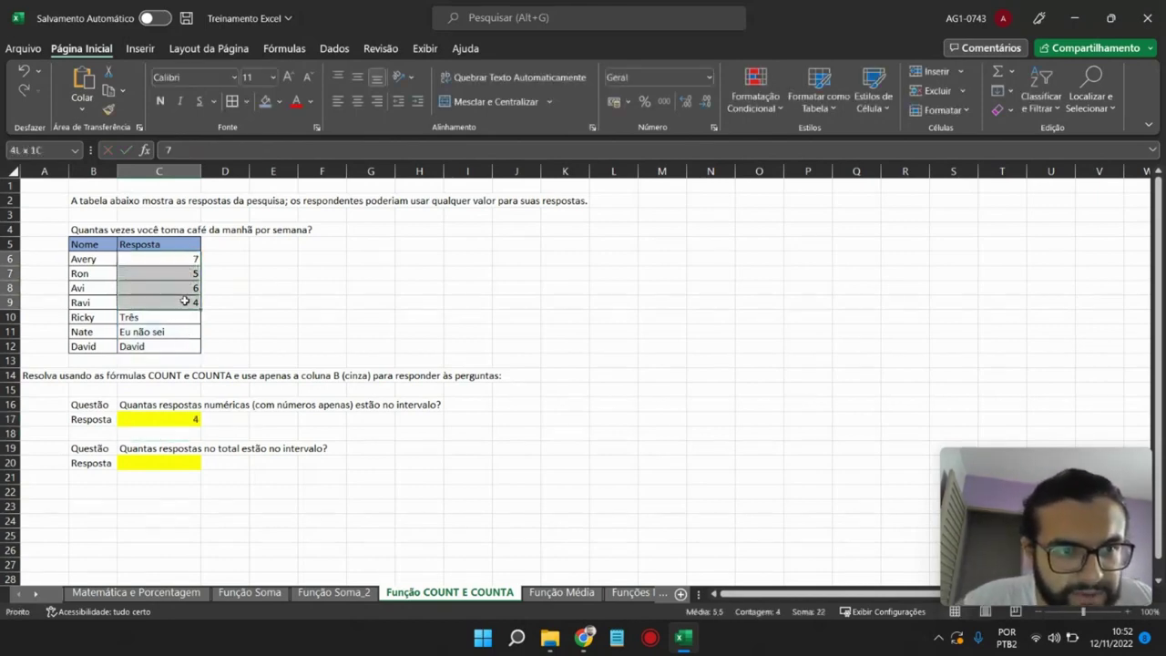
left_click(169, 424)
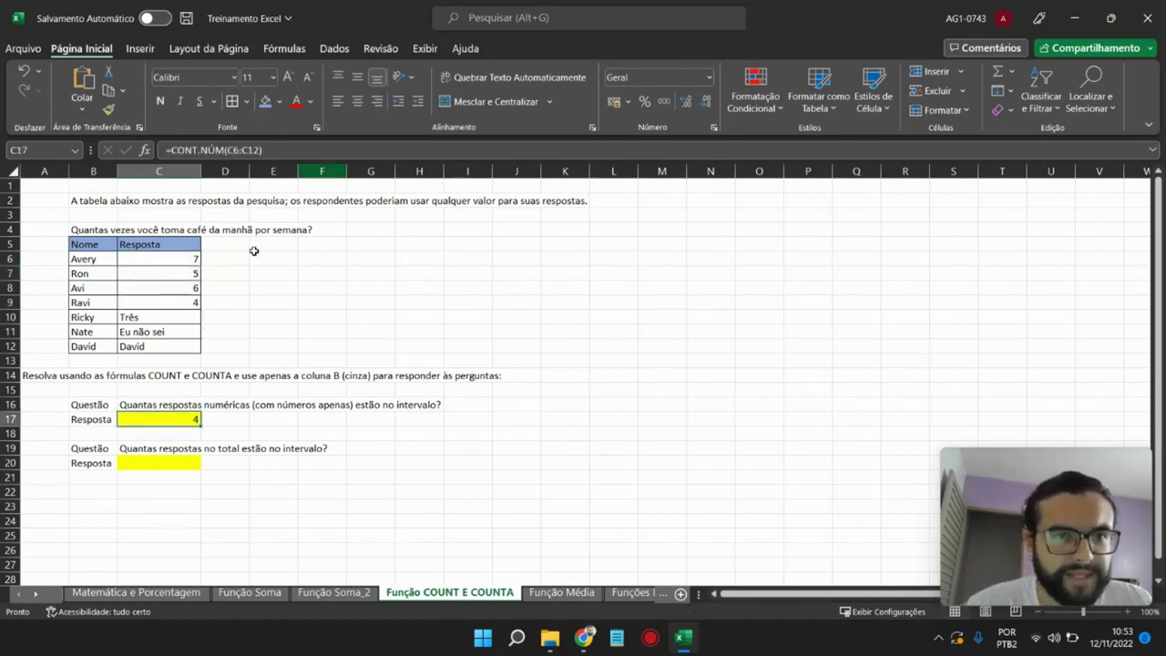
left_click(157, 466)
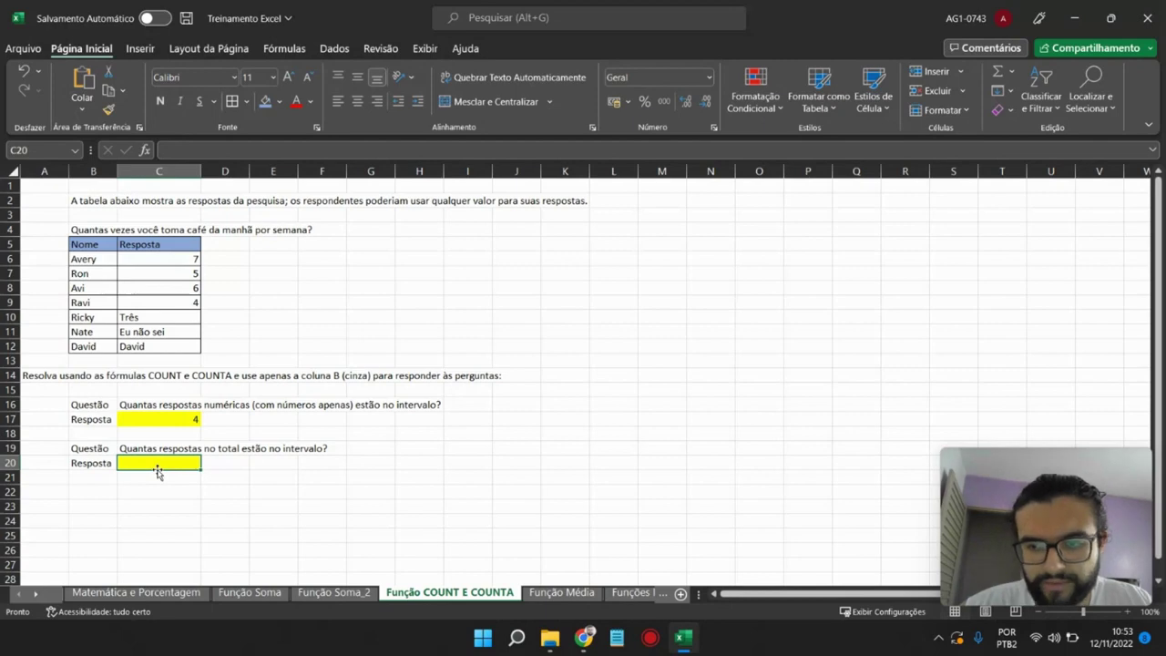
- Enter =CONT.VALORES(C6:C12) in C20 to count all 7 responses, then verify the range
type("=")
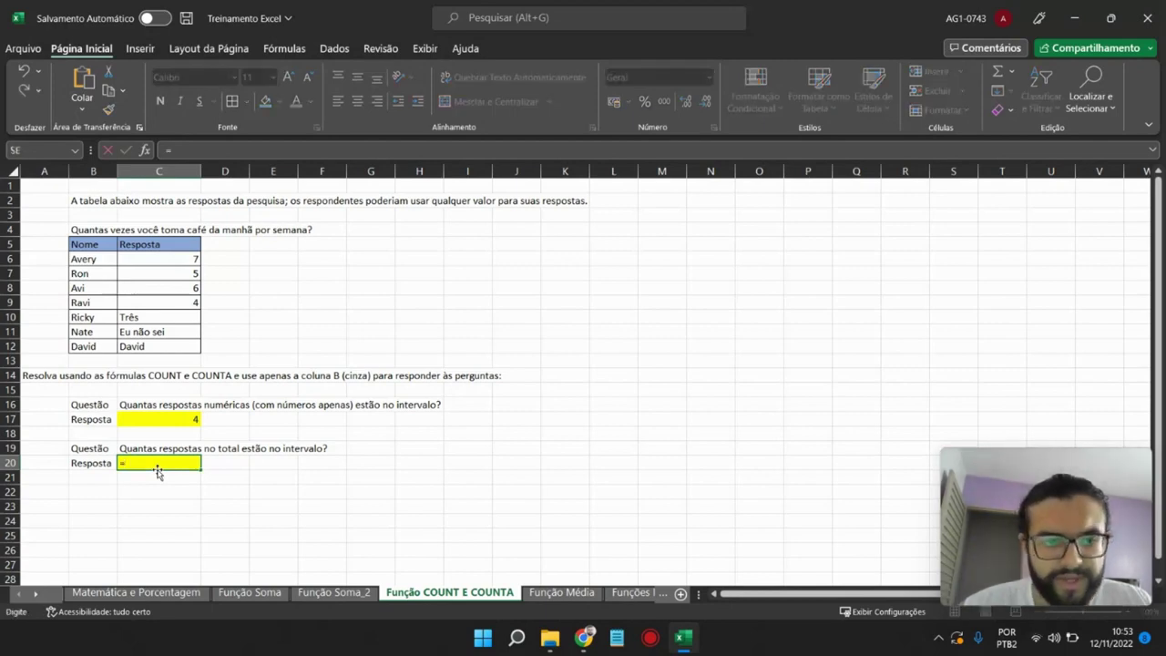
type("CONT")
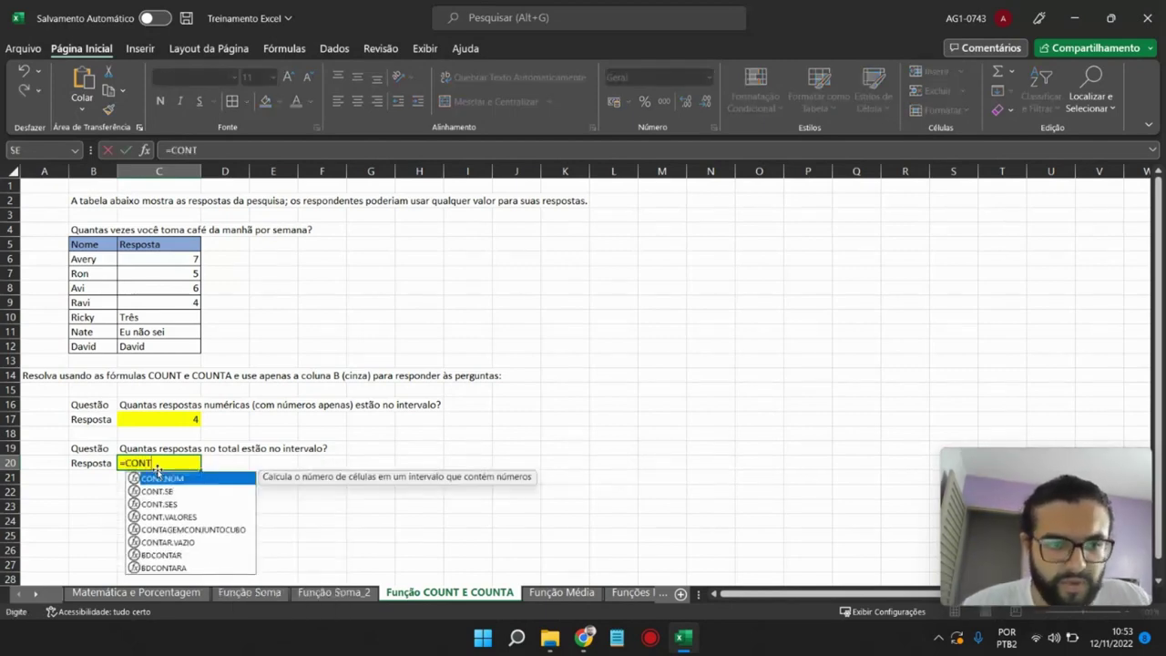
left_click(182, 518)
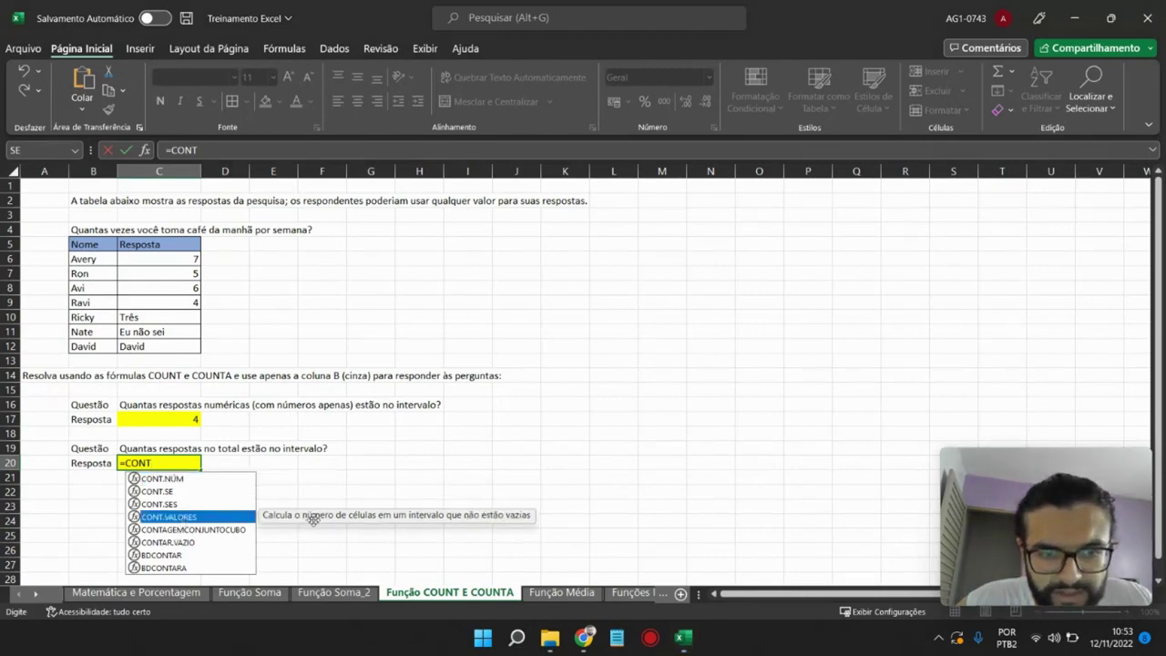
double_click(182, 517)
left_click_drag(160, 260, 177, 346)
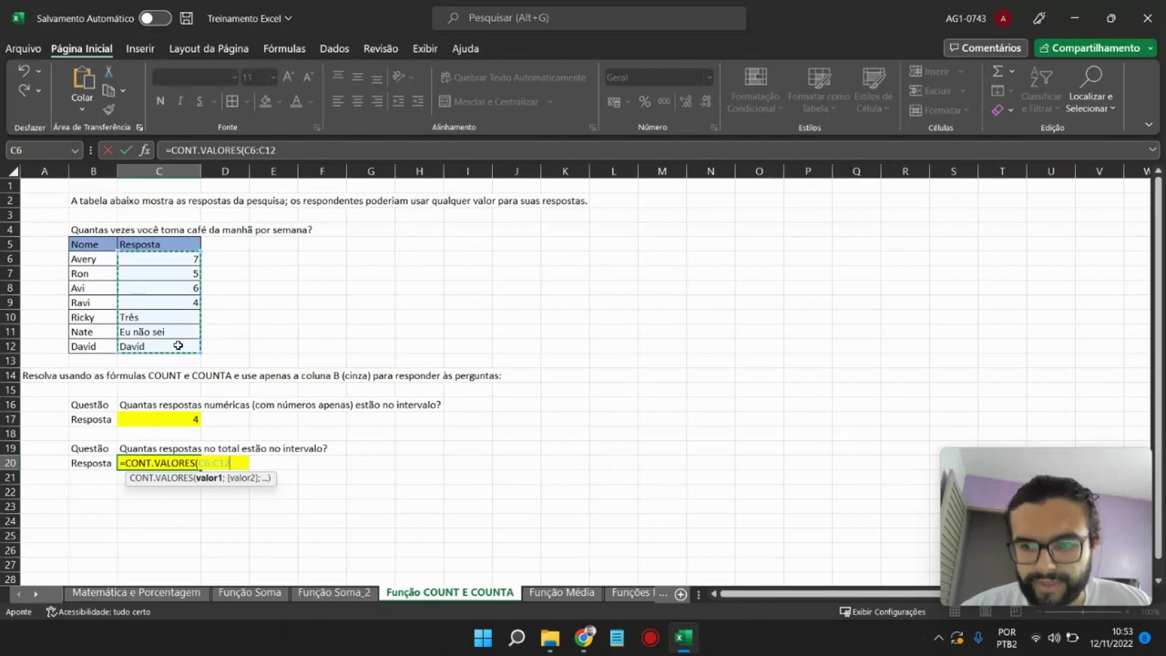
type(")")
key("Return")
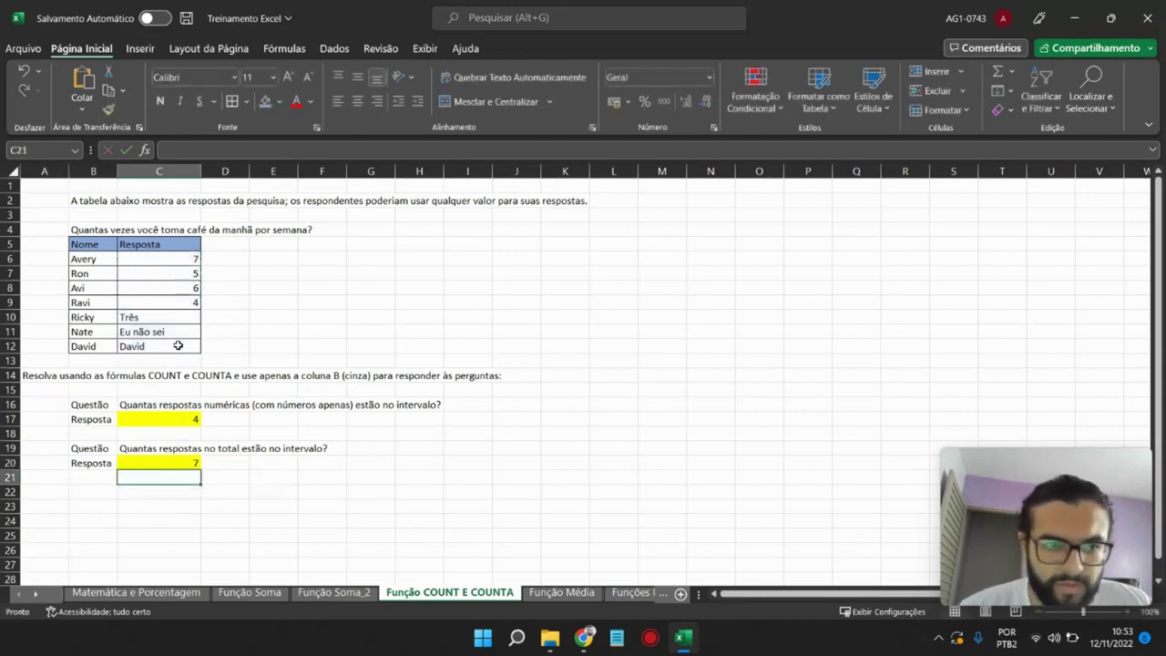
left_click(194, 460)
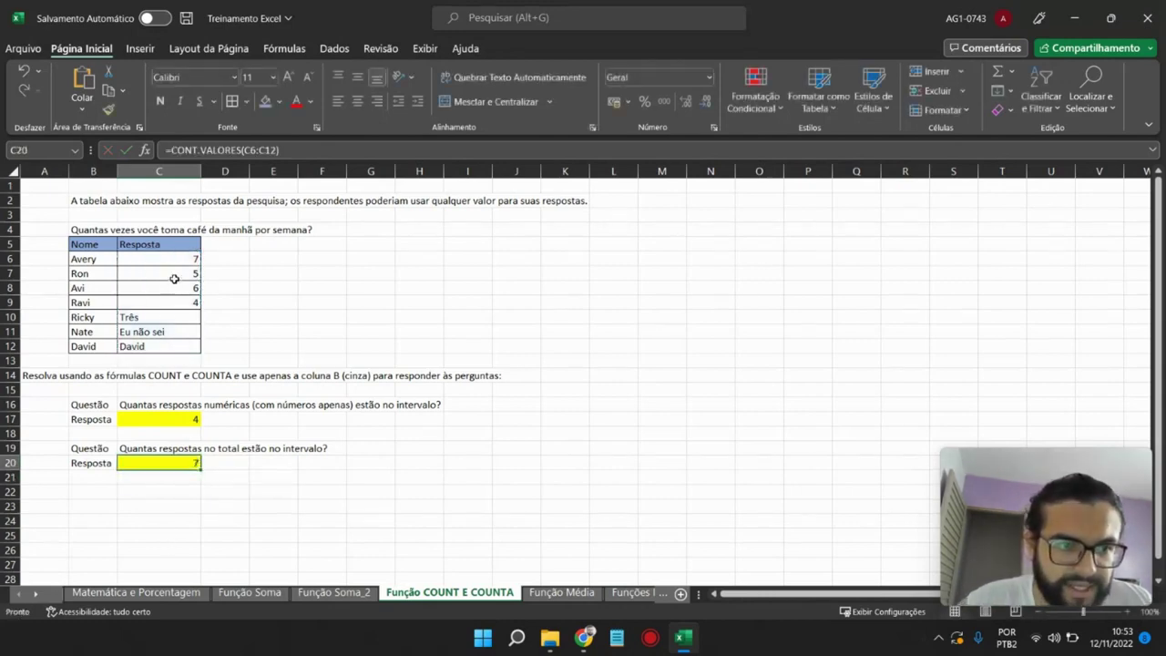
left_click_drag(173, 260, 173, 346)
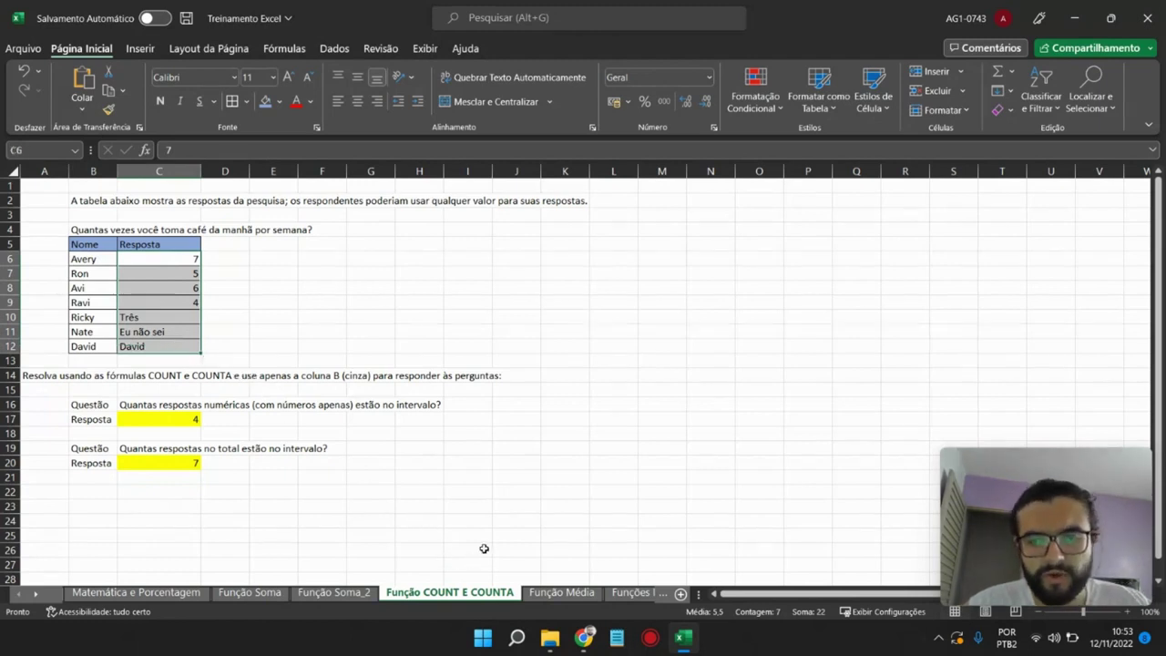
- Switch to the Função Média sheet, review the three Peso Leve rows, and begin a formula in E17
left_click(560, 593)
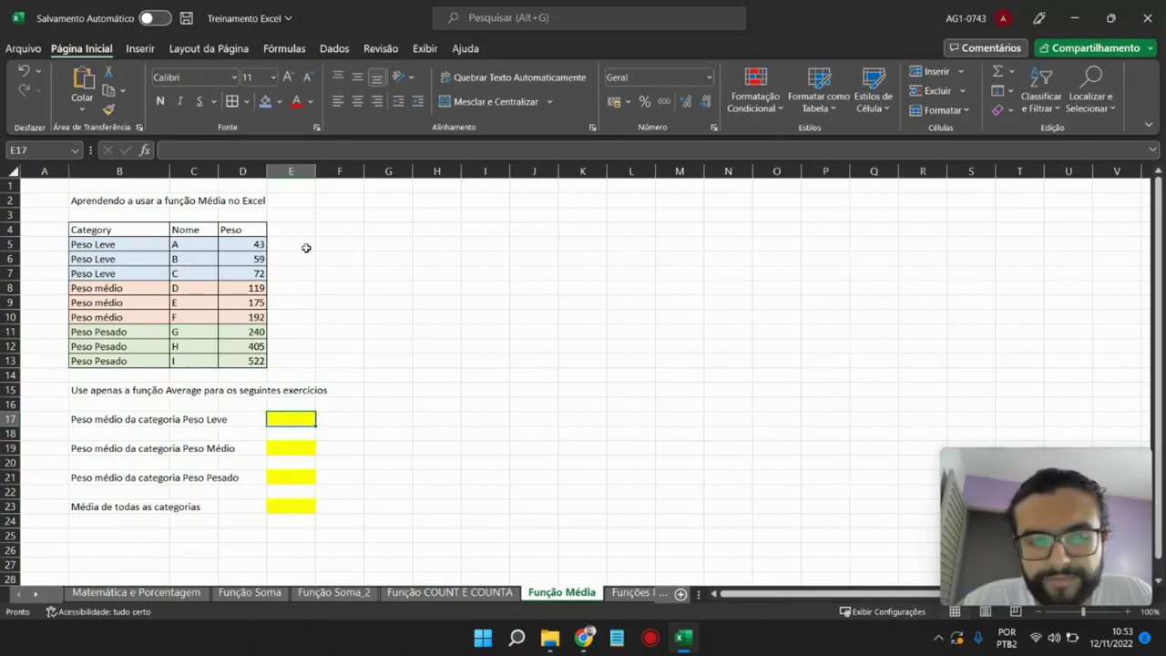
left_click(88, 422)
left_click(280, 417)
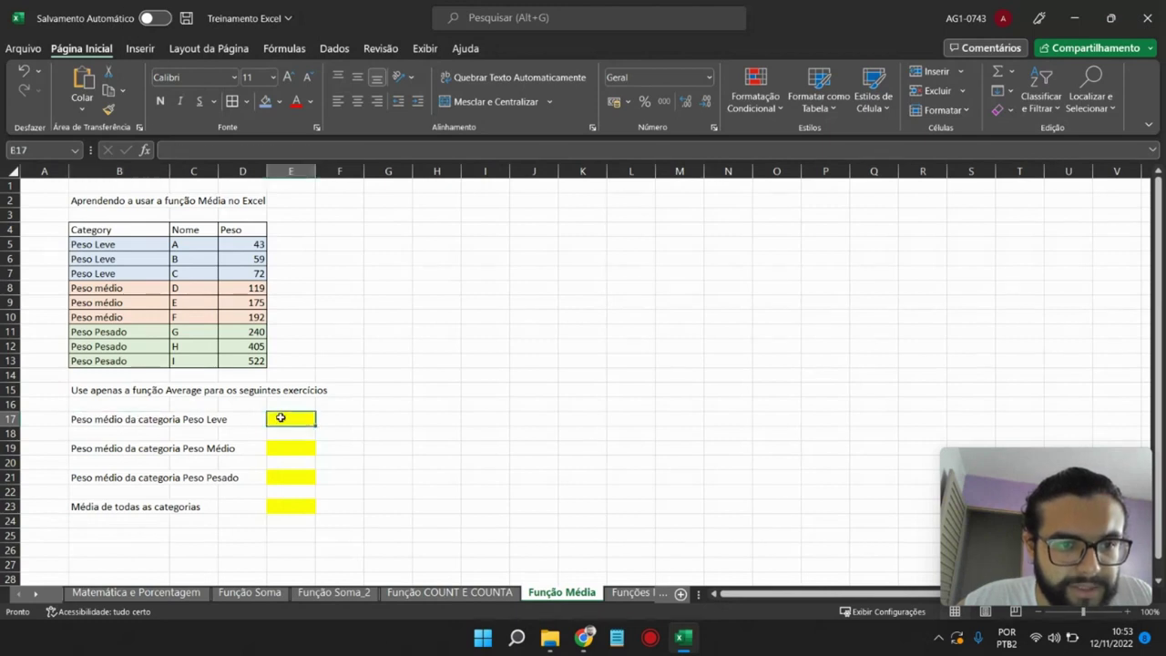
left_click_drag(129, 241, 123, 273)
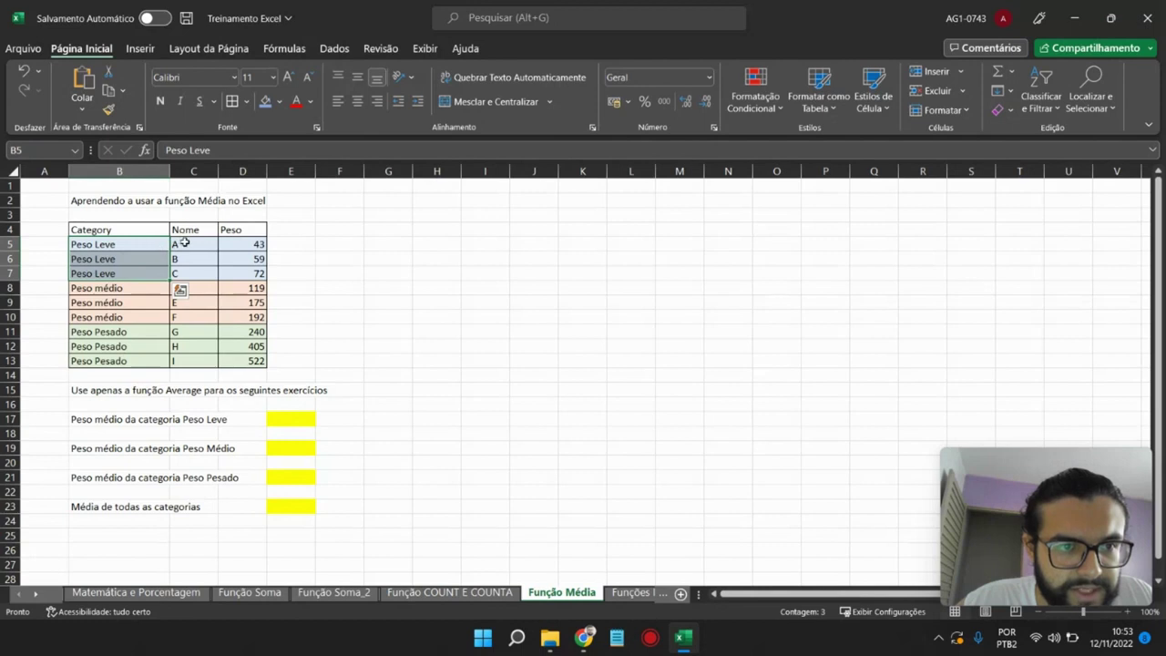
mouse_move(185, 242)
left_mouse_down()
mouse_move(181, 273)
mouse_move(135, 280)
left_mouse_up()
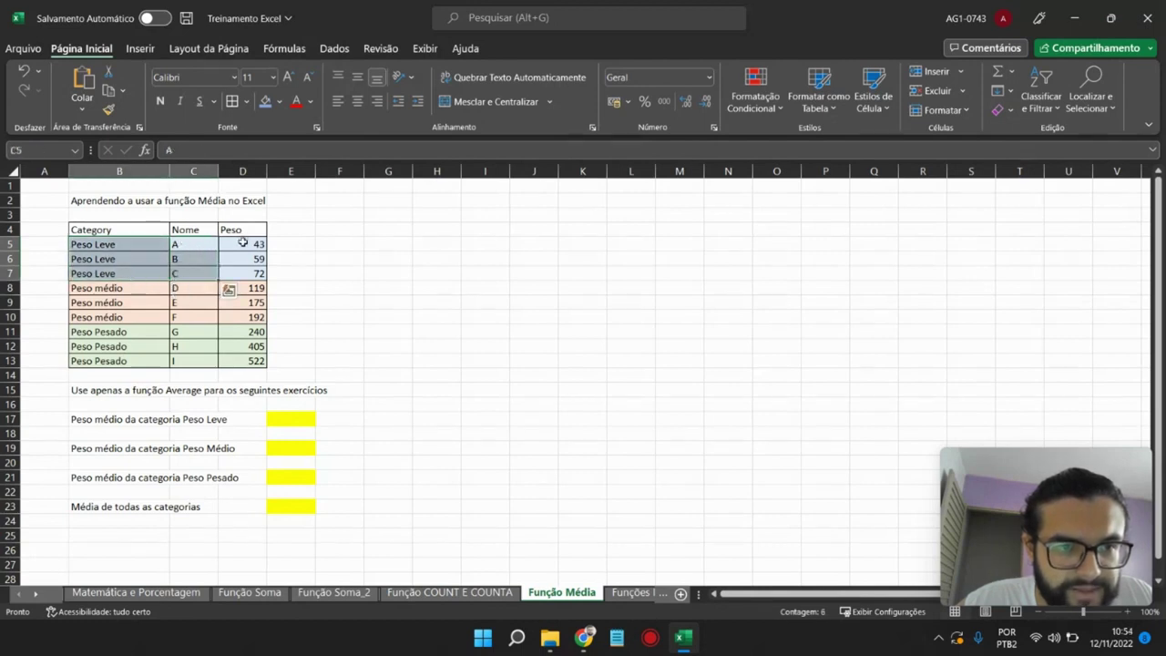
left_click(292, 420)
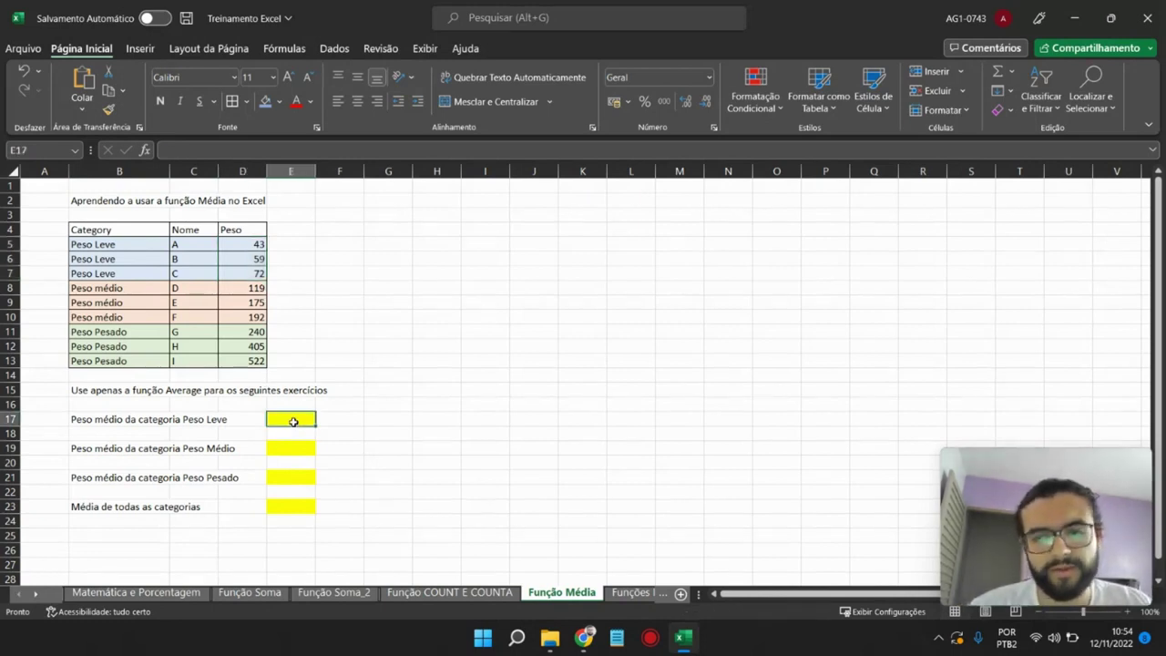
type("=")
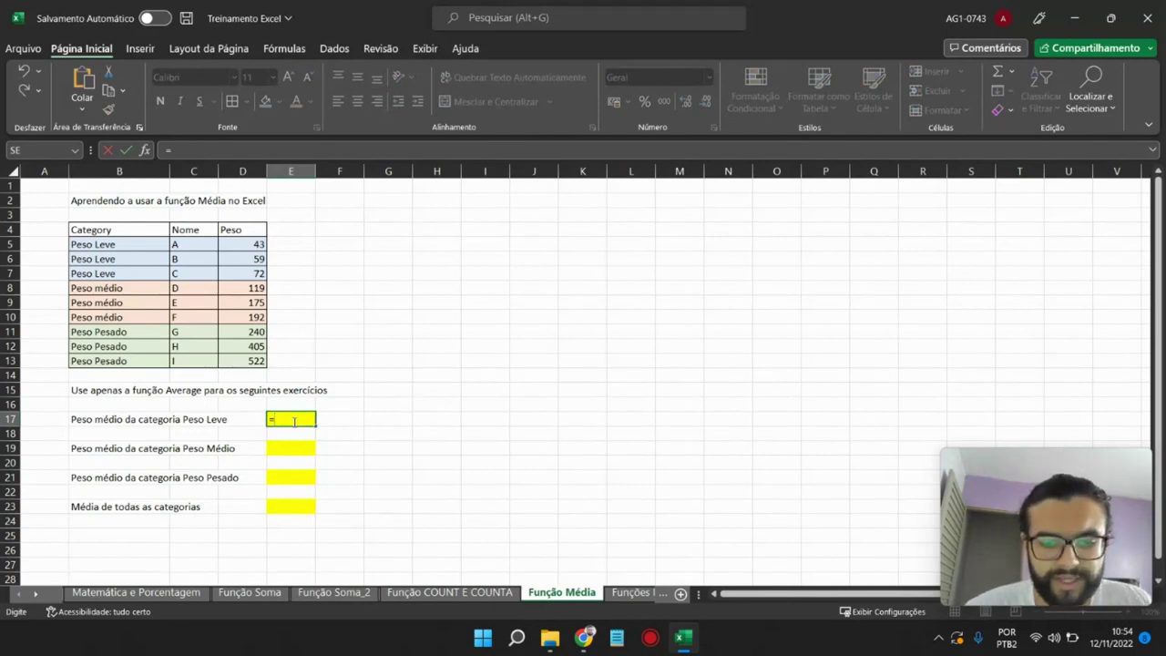
type("(")
- Complete =(D5+D6+D7)/3 in E17 to get the Peso Leve average of 58
left_click(259, 244)
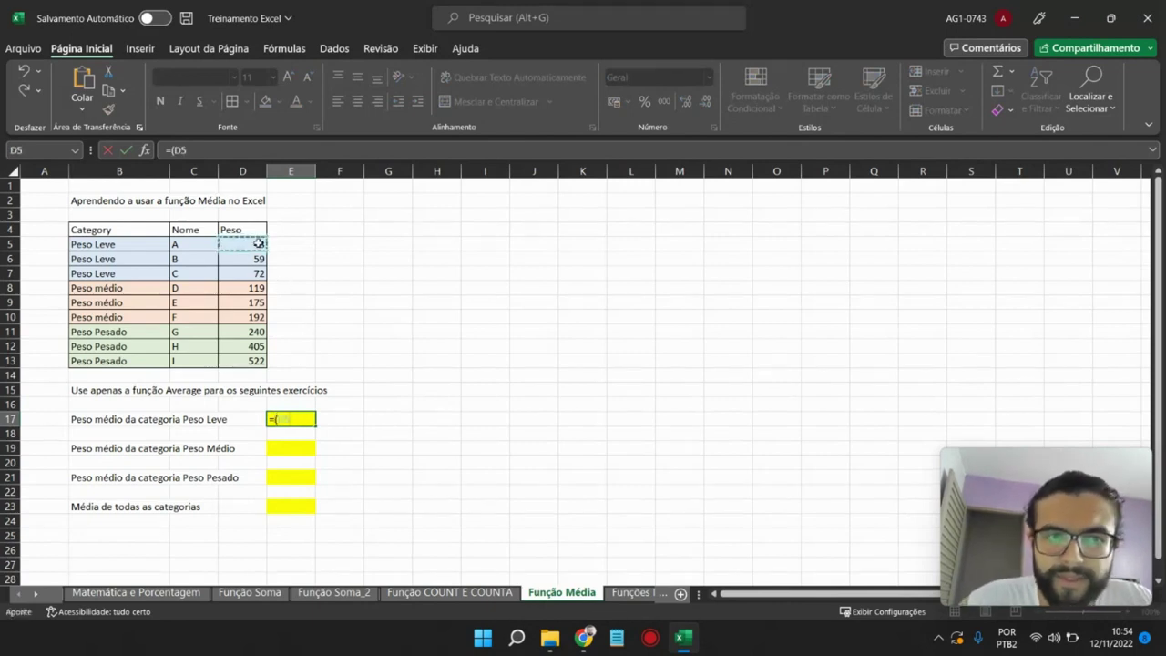
type("+")
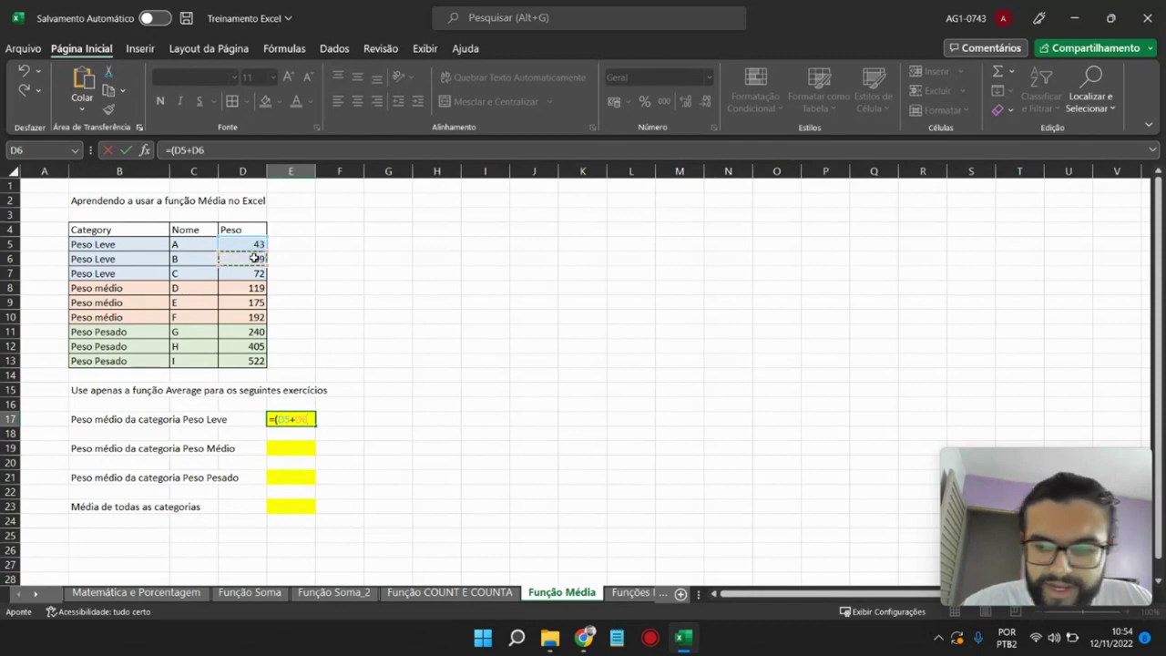
type("+")
left_click(254, 272)
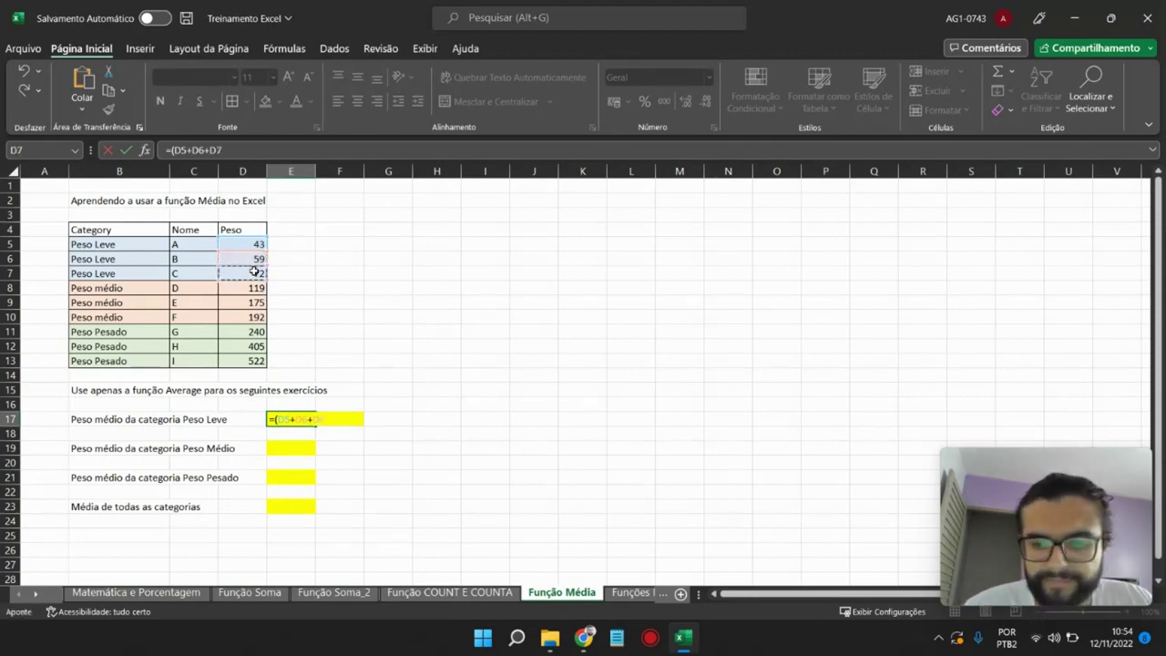
type(")/3")
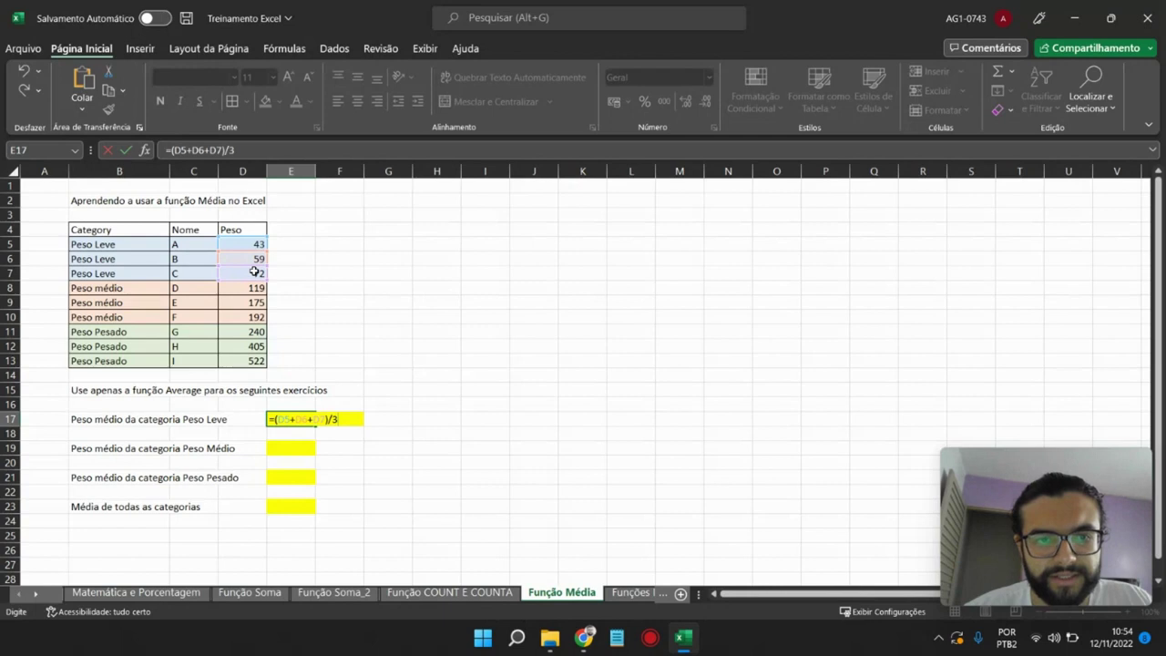
key("Return")
type("4")
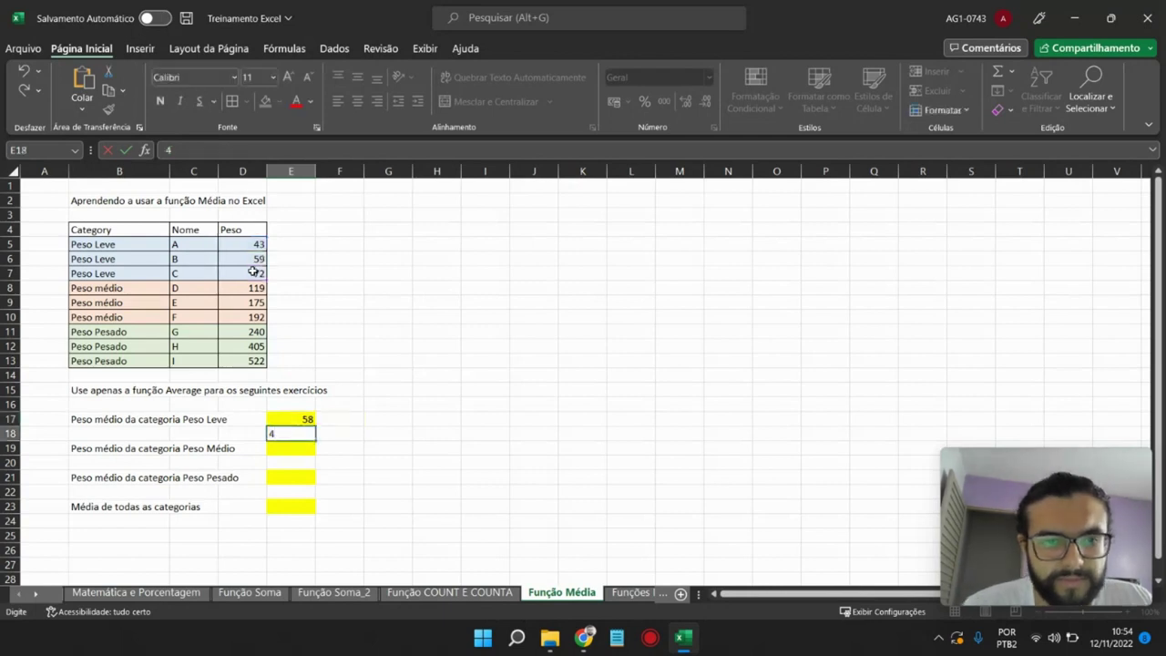
- Erase the manual average expression from E17 in the formula bar
left_click(302, 418)
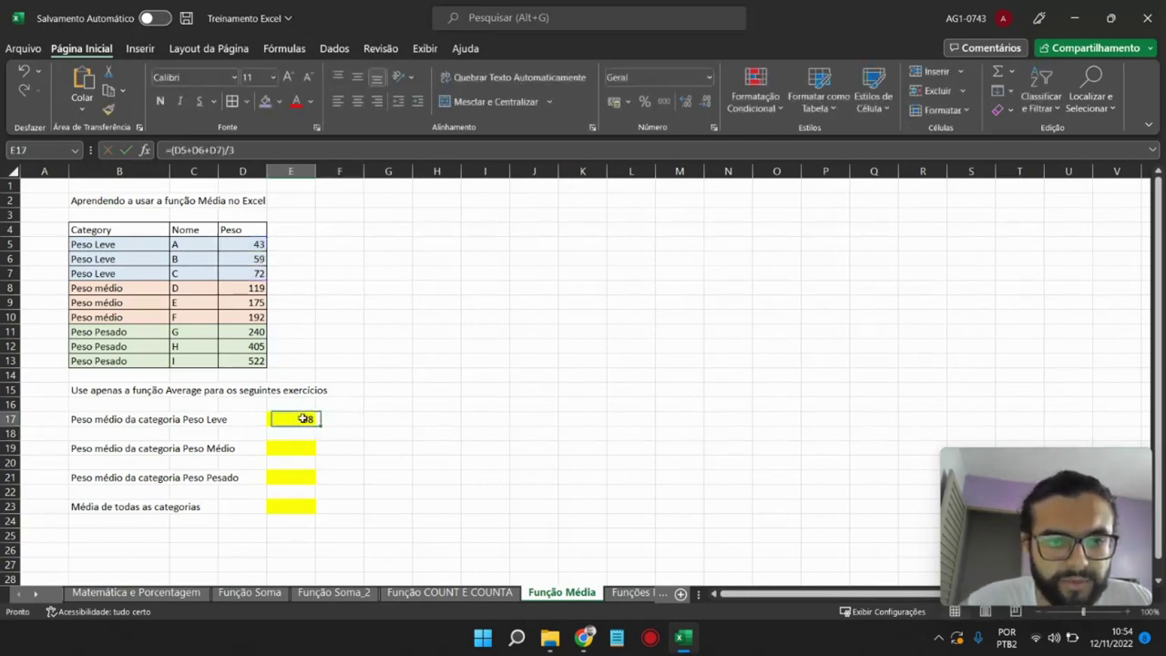
left_click(224, 150)
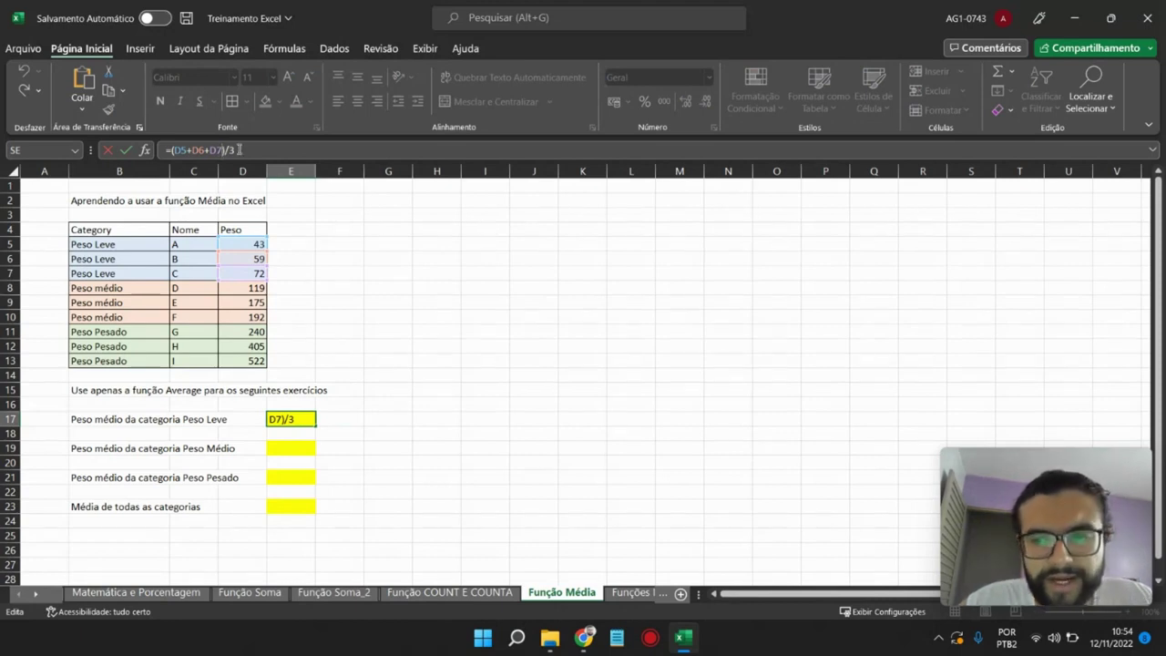
left_click_drag(238, 150, 175, 151)
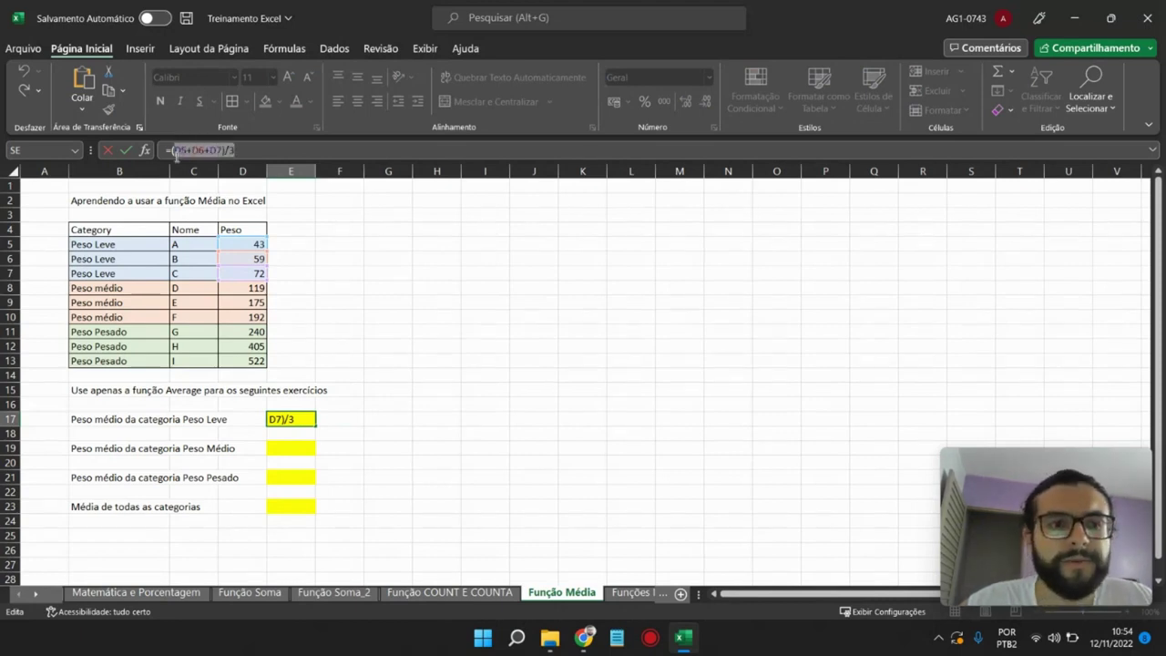
key("BackSpace")
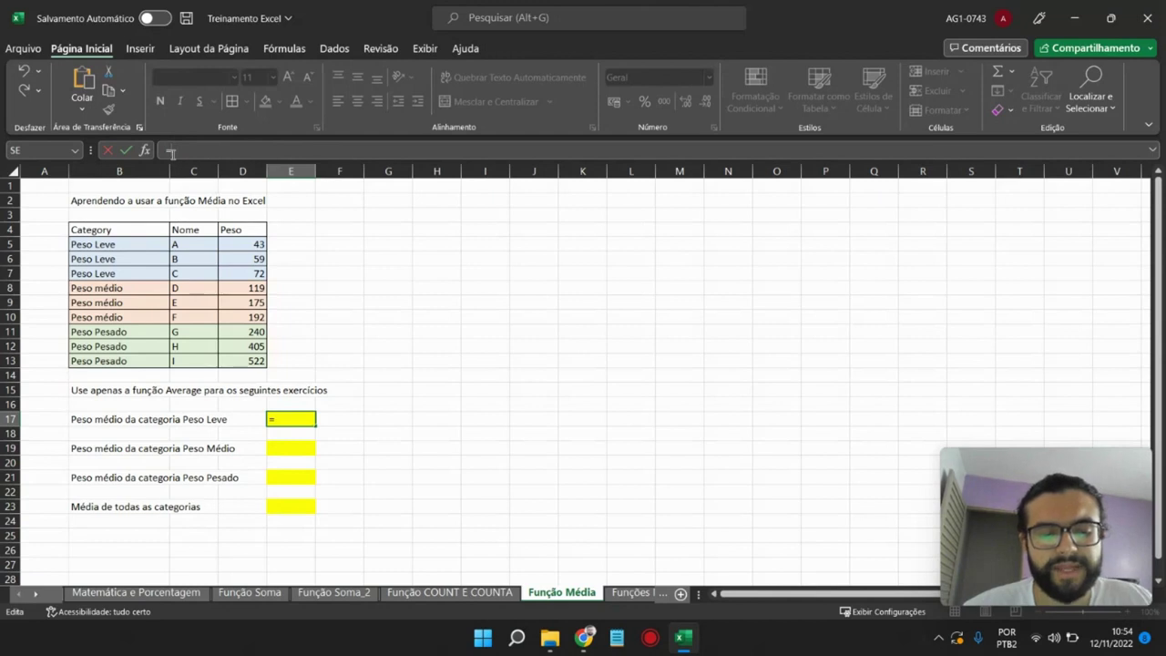
- Rewrite E17 as =MÉDIA(D5:D7), still giving the Peso Leve average of 58
type("MÉDI")
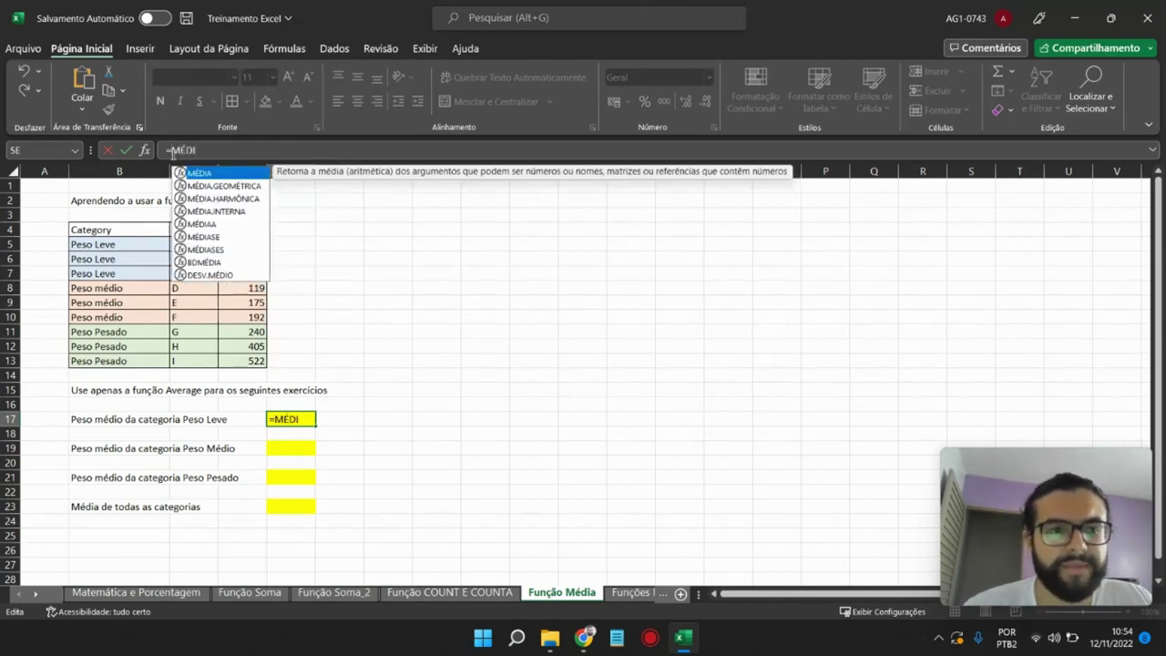
type("A(")
left_click_drag(245, 244, 270, 274)
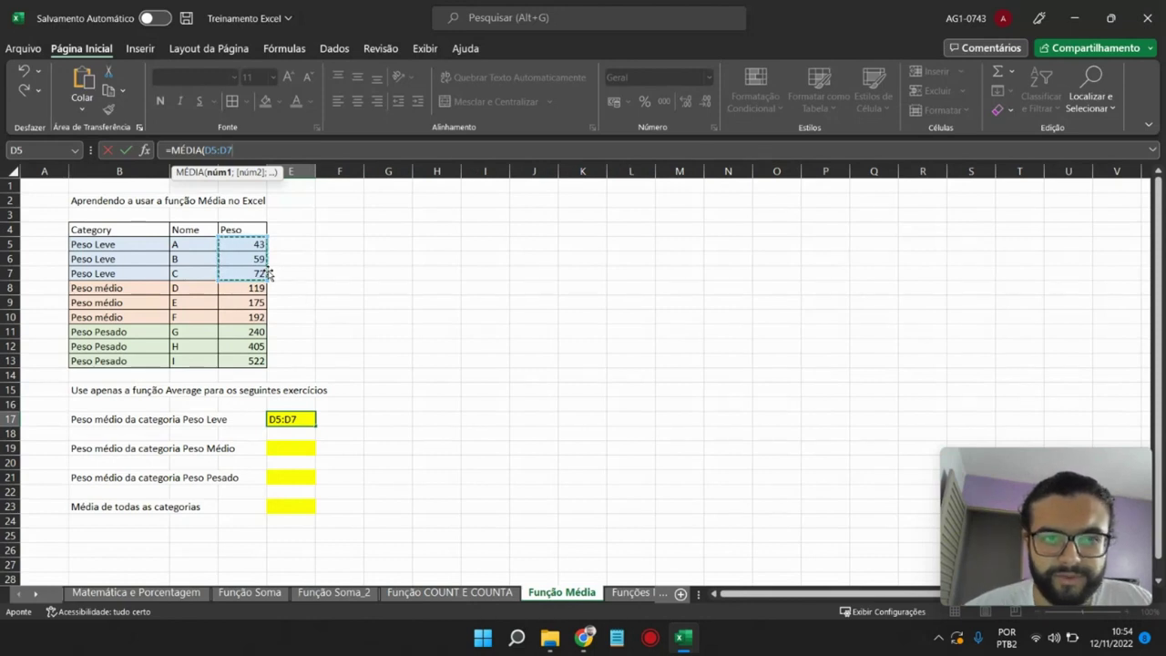
type(")")
key("Return")
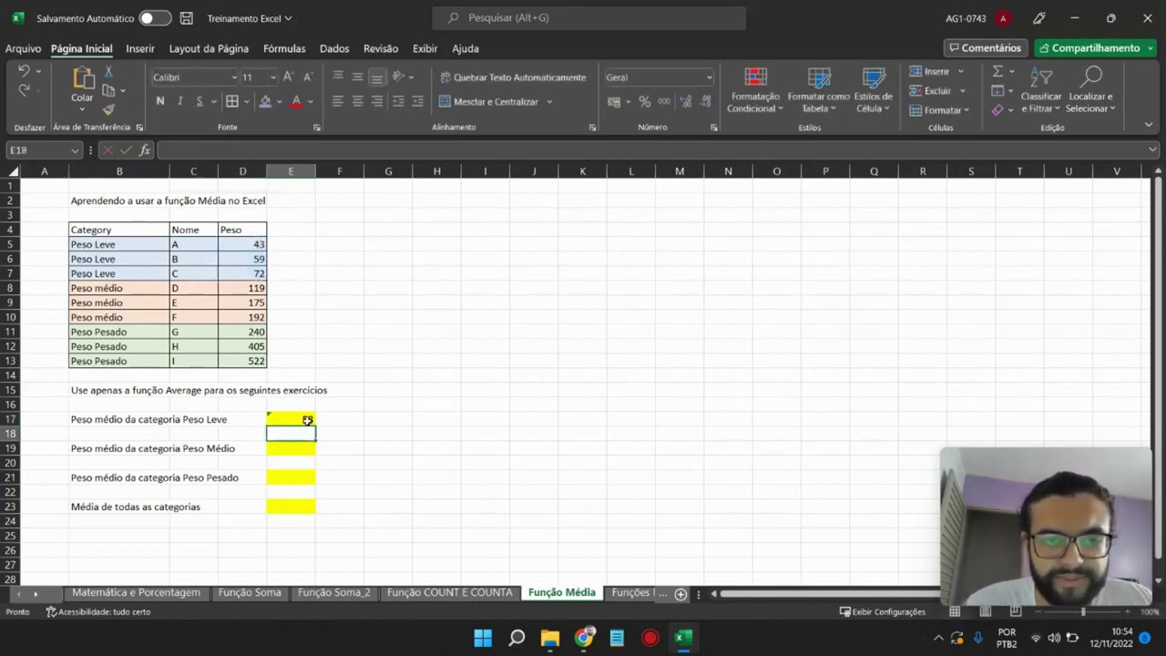
left_click(292, 450)
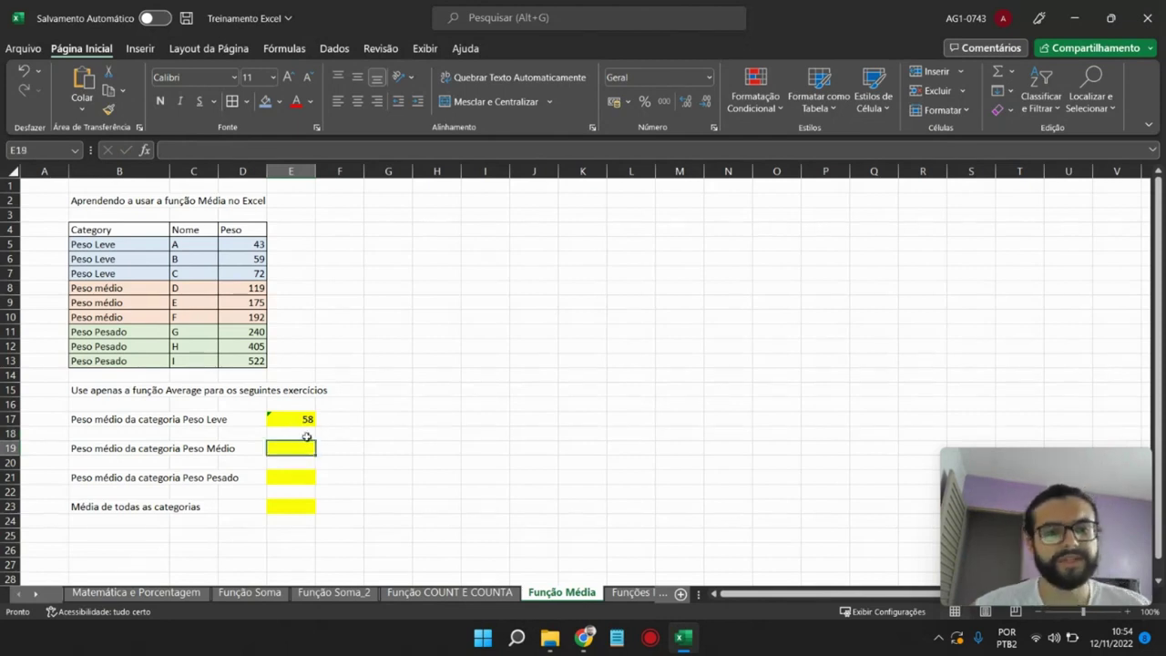
- Enter =MÉDIA(D8:D10) in E19 for the Peso Médio average of 162, replacing a mistaken SOMA
type("=SOMA(")
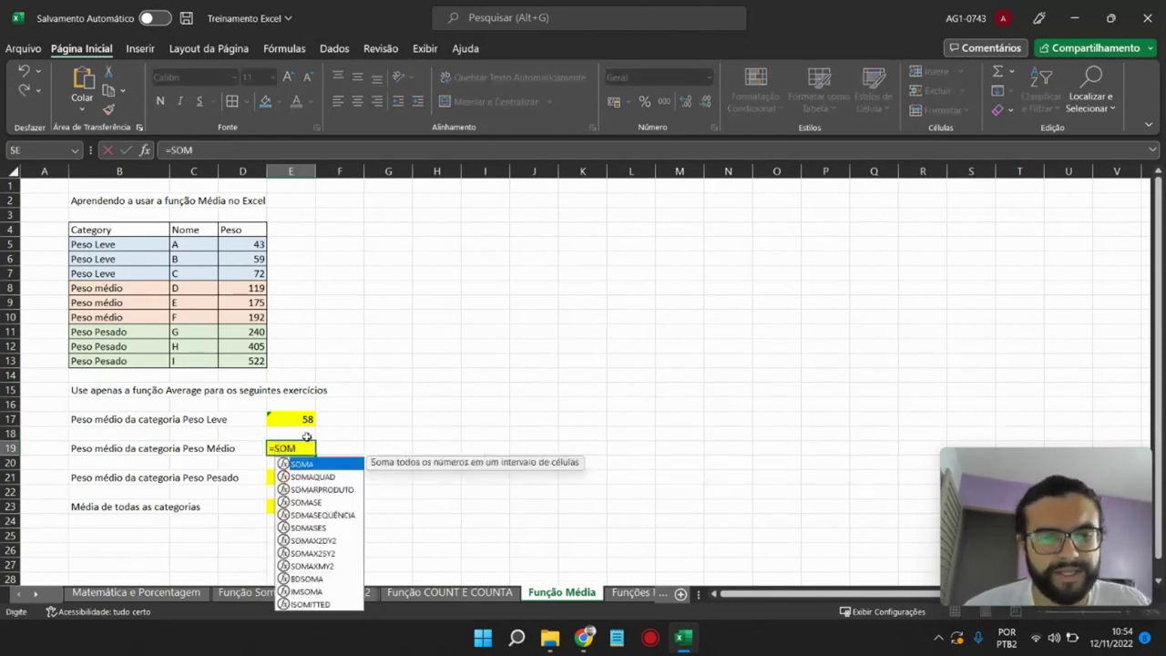
key("BackSpace")
key("BackSpace")
key("BackSpace")
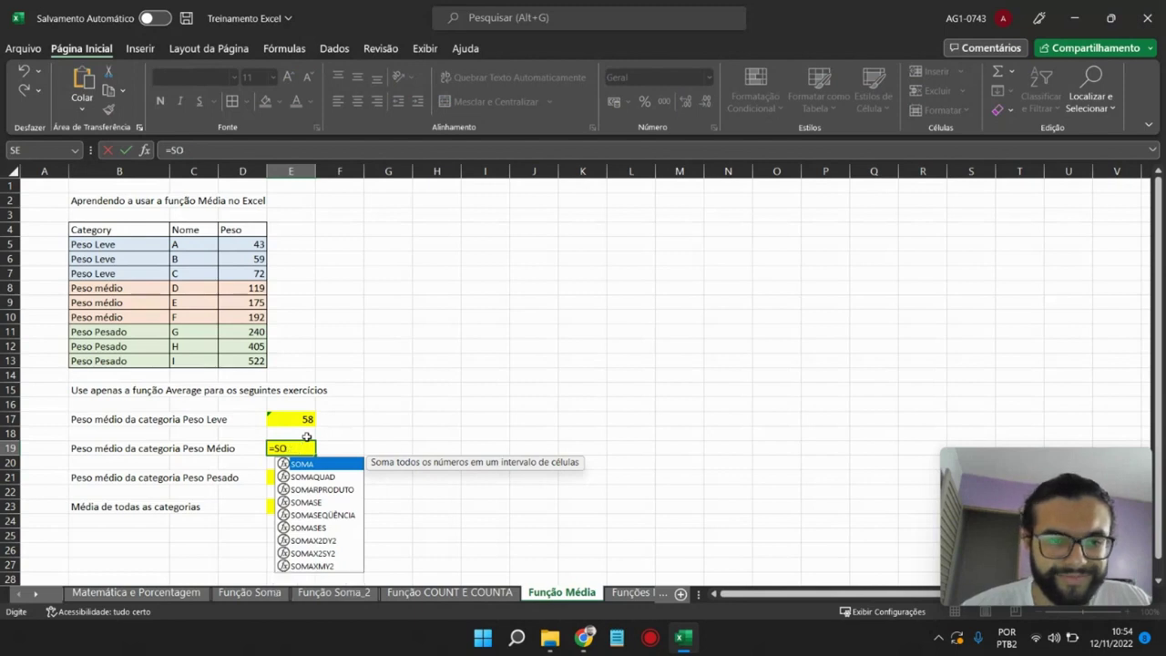
key("BackSpace")
key("BackSpace")
type("MÉDI")
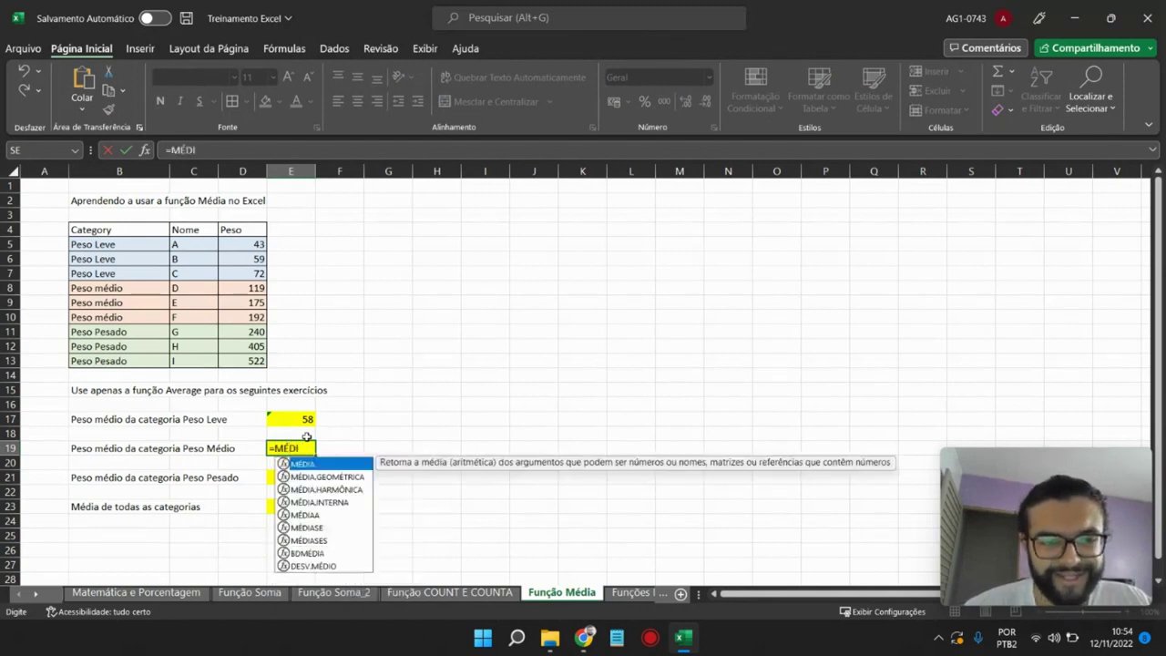
type("A(")
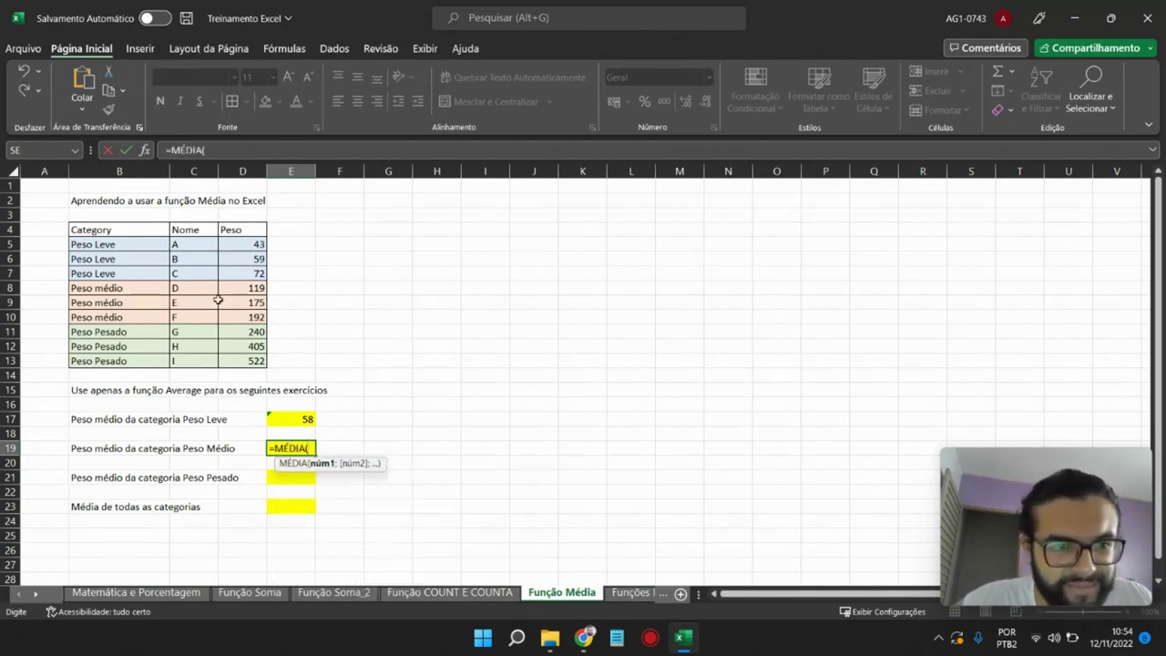
left_click_drag(234, 289, 234, 315)
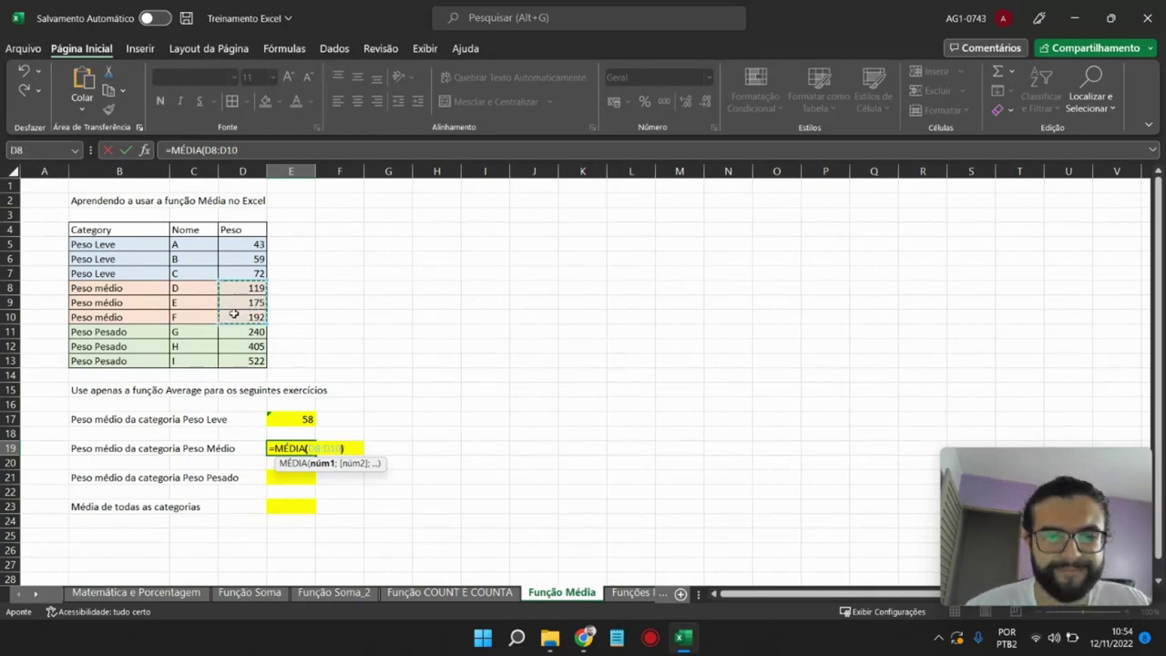
key("Return")
- Enter =MÉDIA(D11:D13) in E21 for the Peso Pesado average of 389
left_click(304, 475)
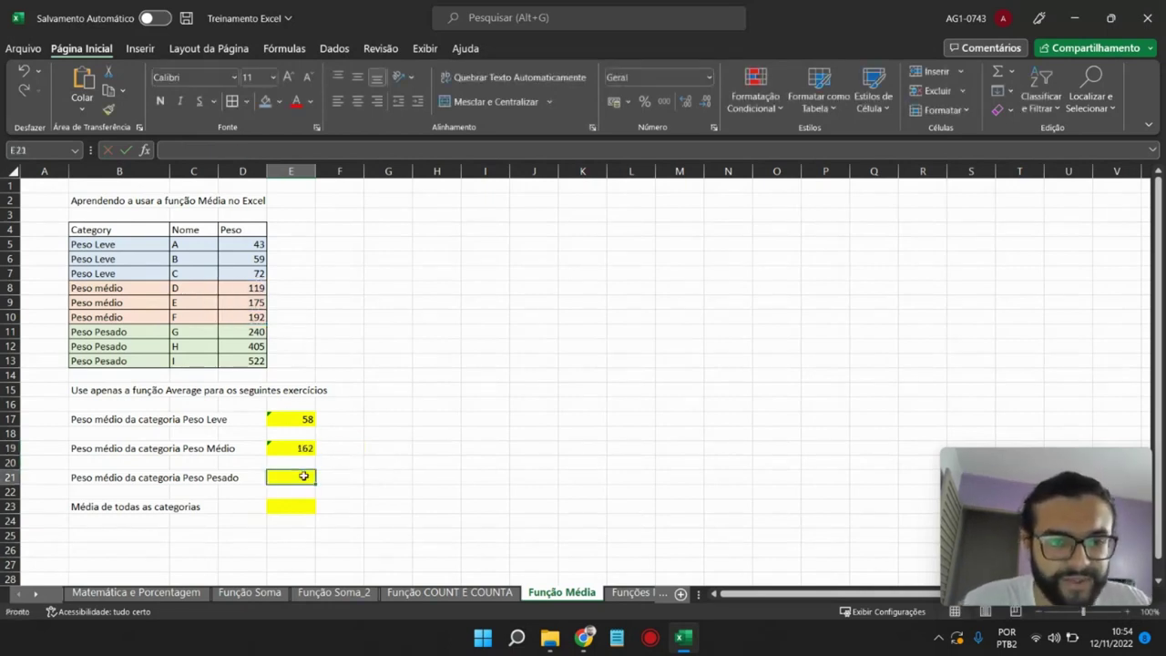
type("=MÉD")
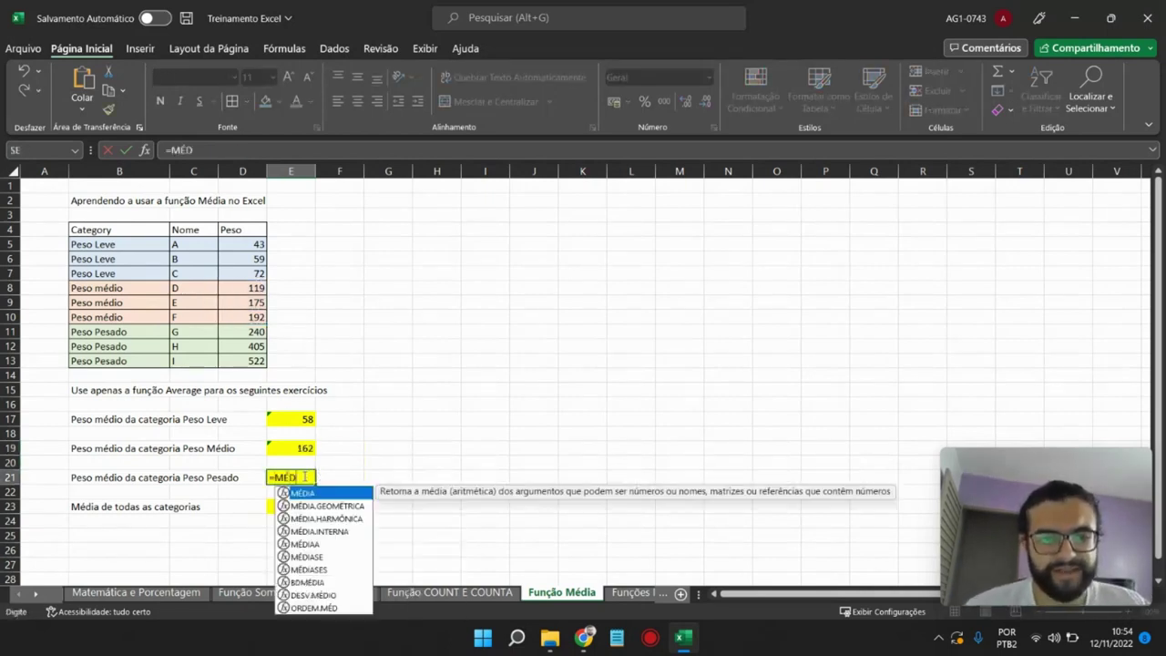
type("IA(")
left_click_drag(255, 332, 258, 358)
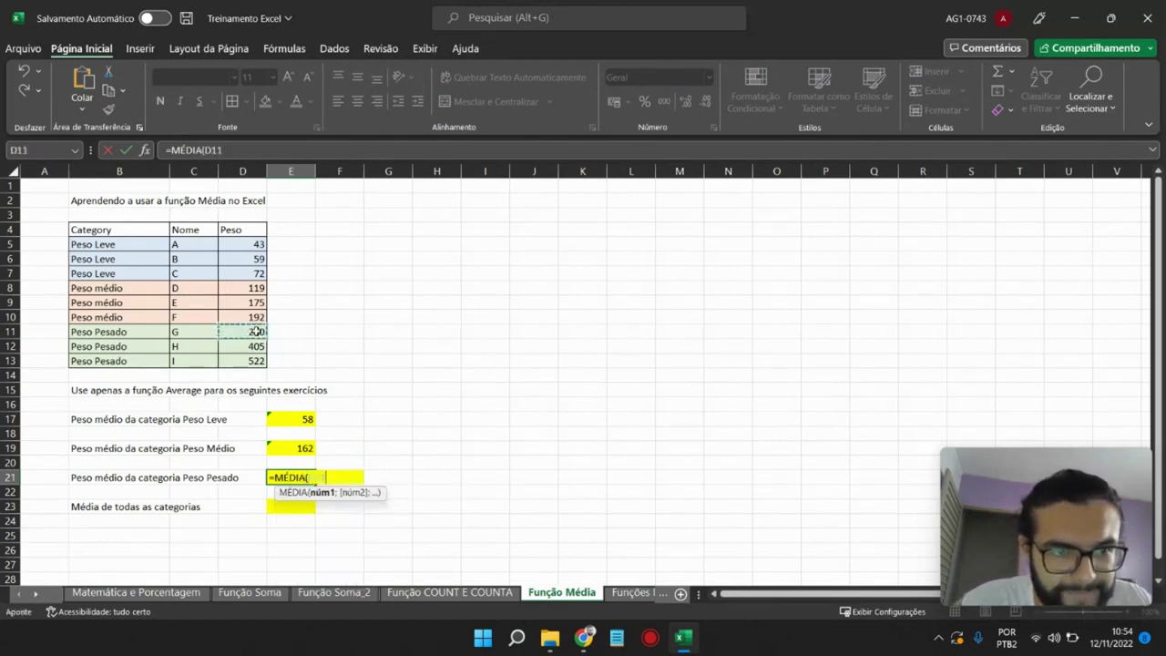
key("Return")
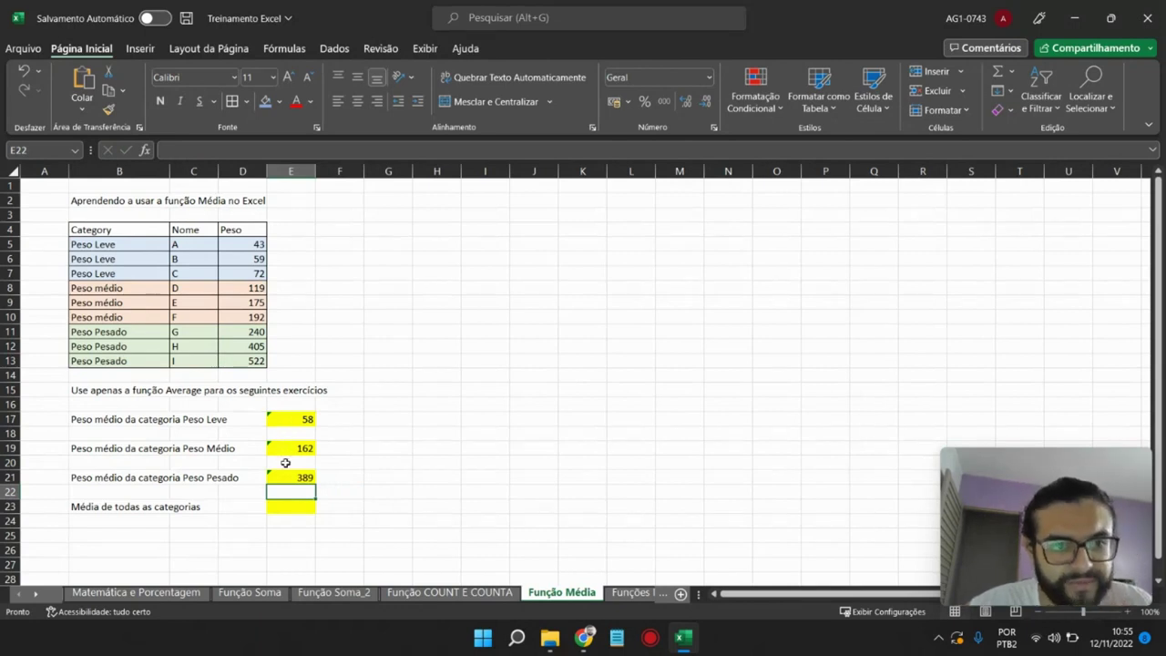
left_click(307, 508)
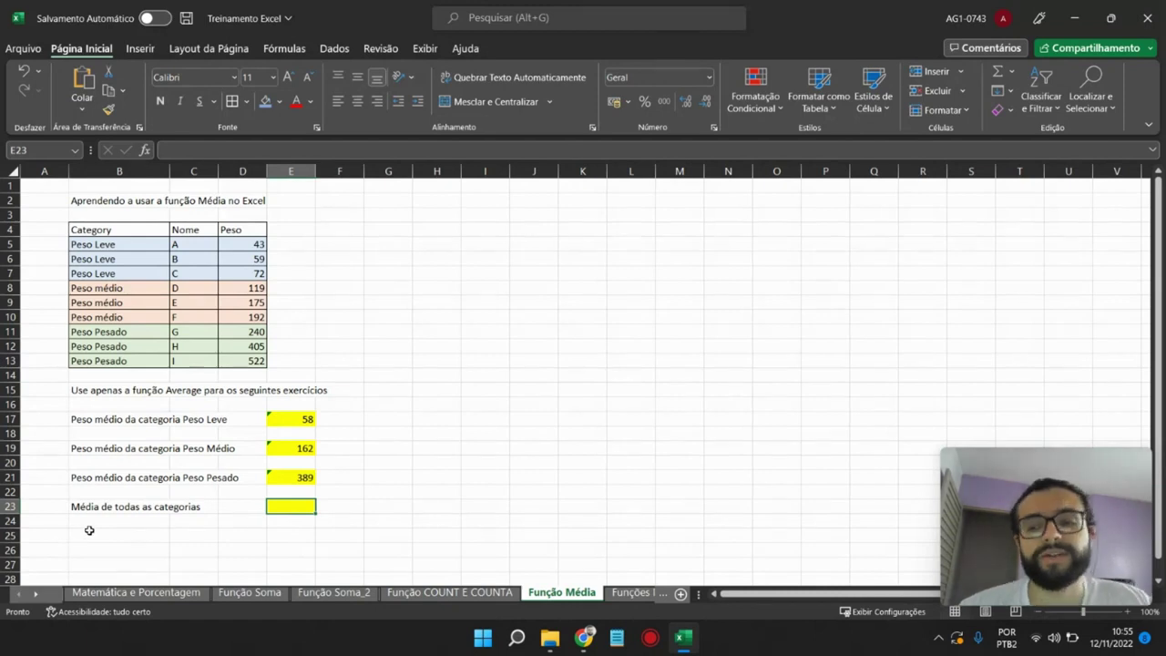
- Enter =MÉDIA(D5:D13) in E23 for the overall average of 203
type("=M")
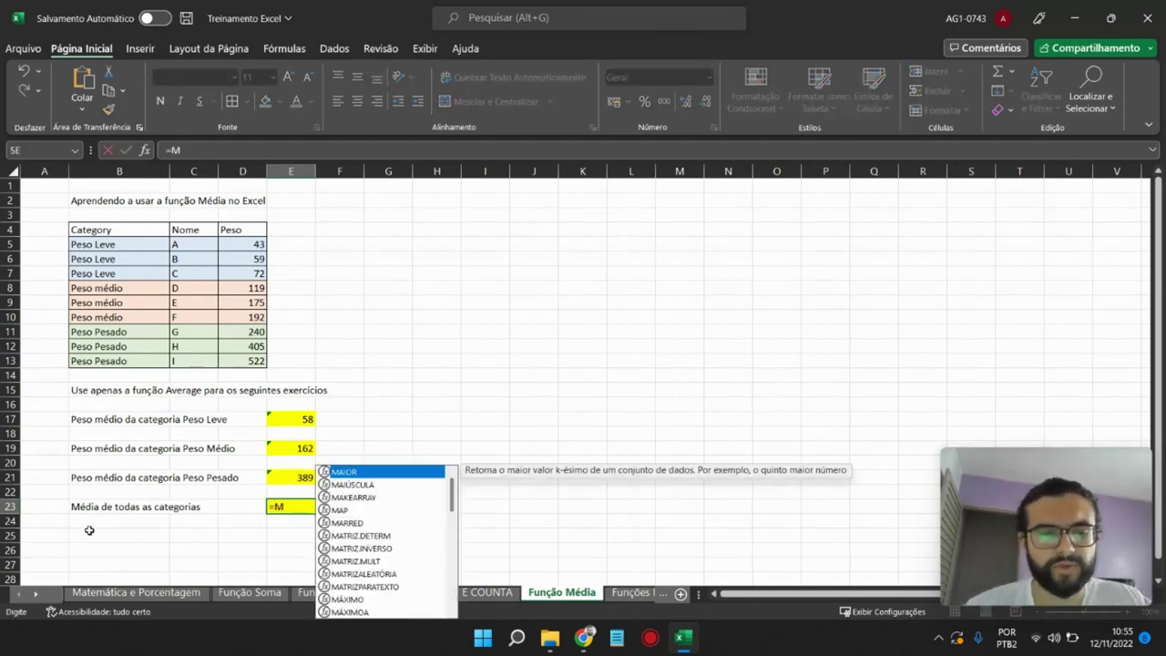
type("ÉDIA(")
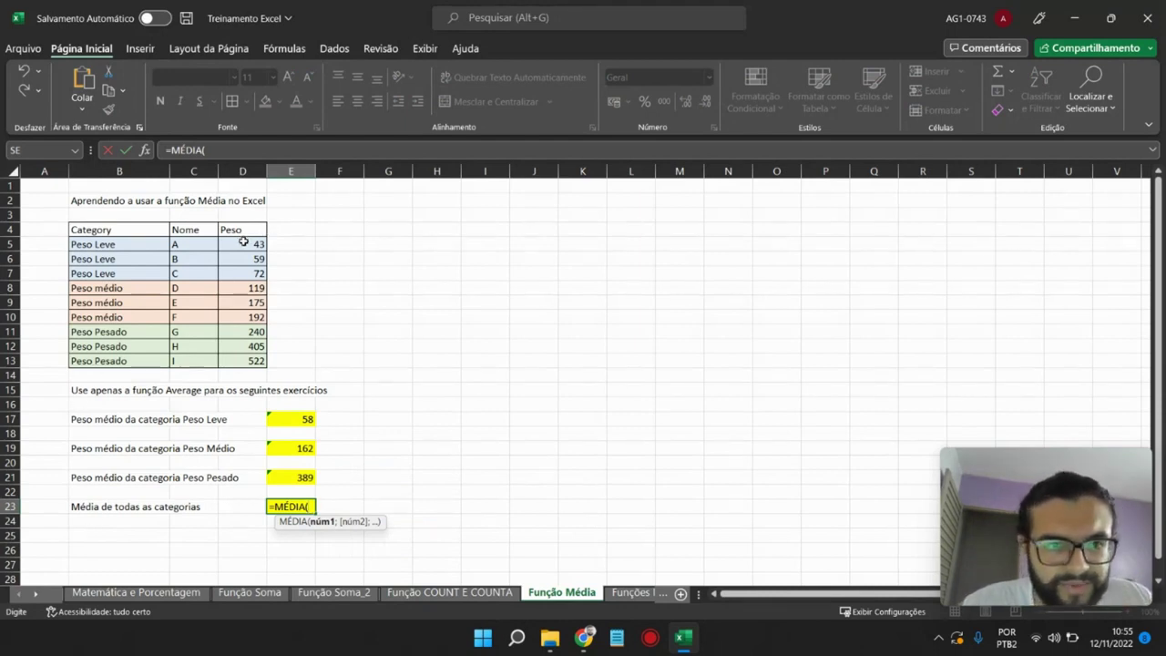
left_click_drag(253, 244, 264, 362)
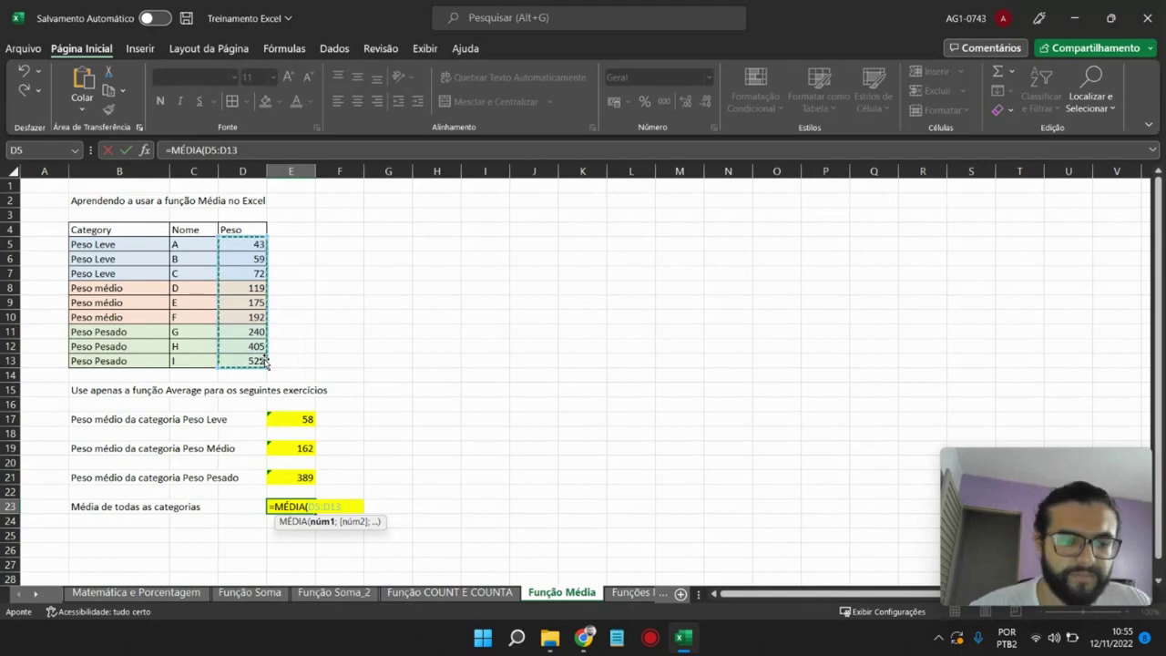
type(")")
key("Return")
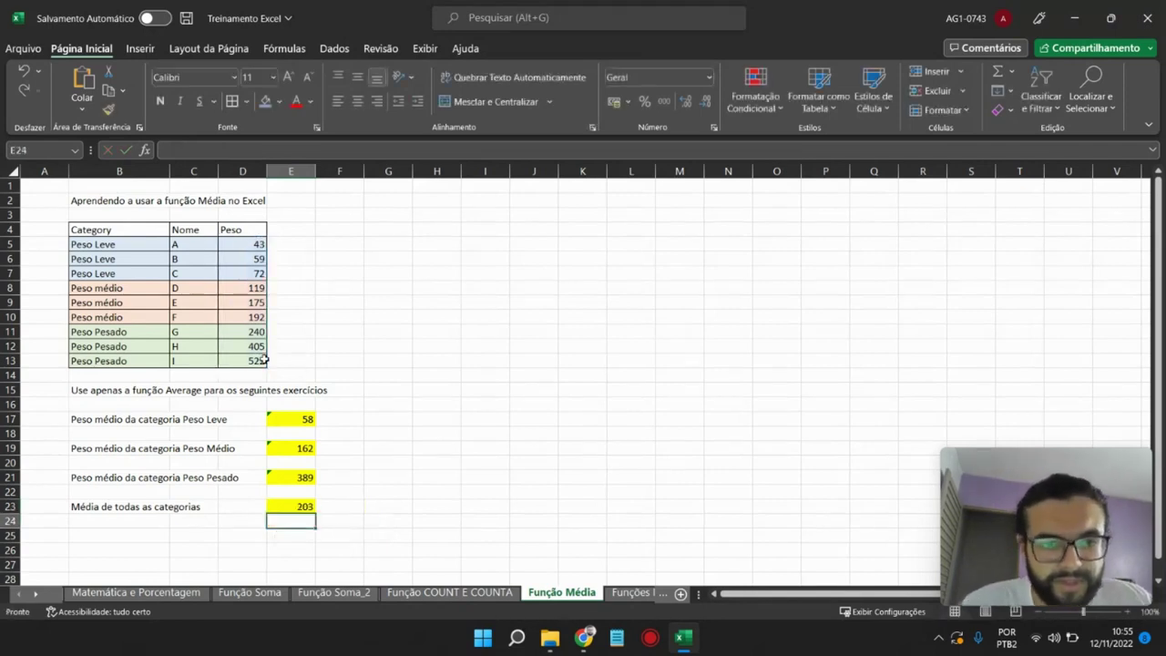
- Confirm the 203 formula spans weights 43 to 522, then go to the Funções MIN, MAX sheet
left_click(307, 508)
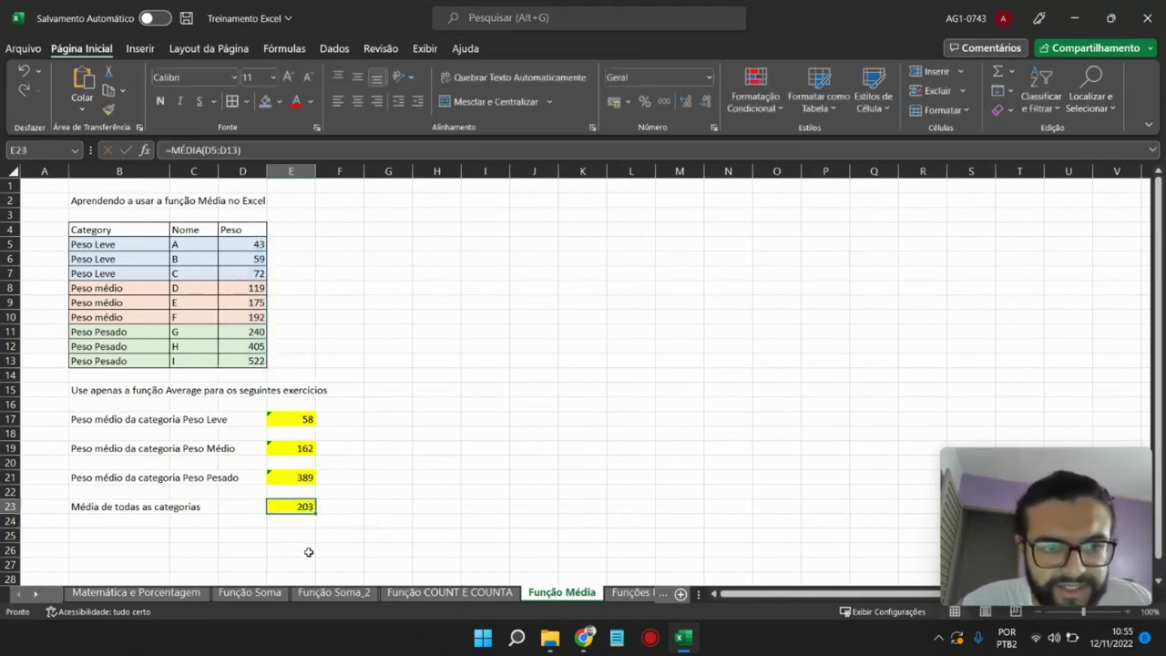
left_click(258, 363)
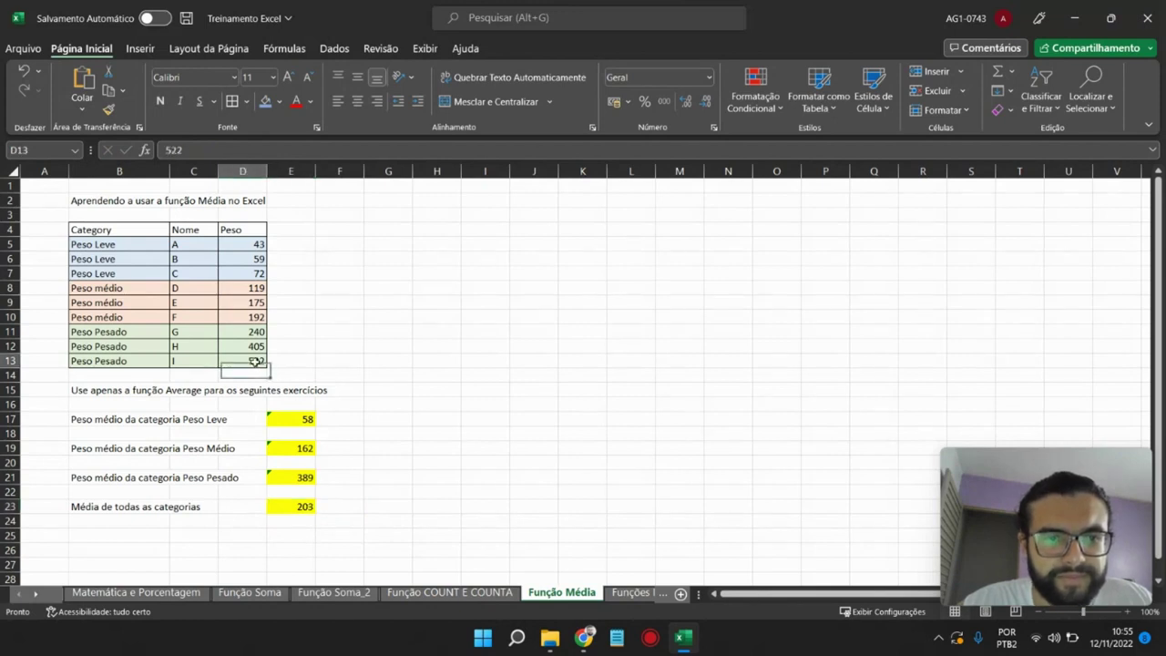
left_click(253, 245)
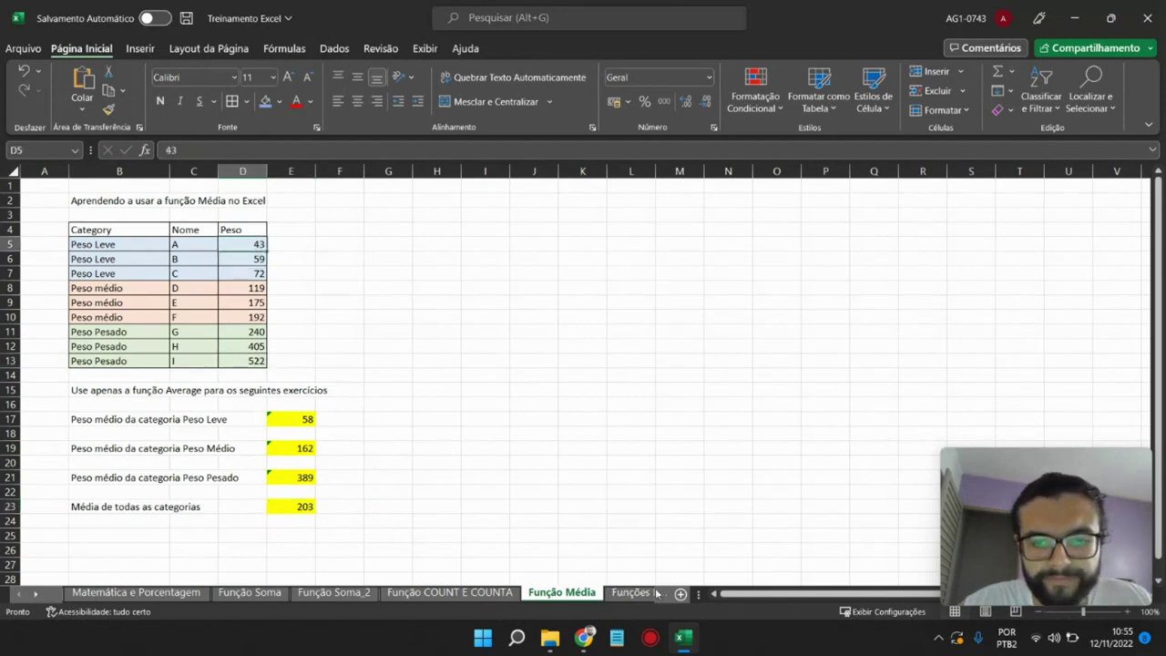
left_click(625, 594)
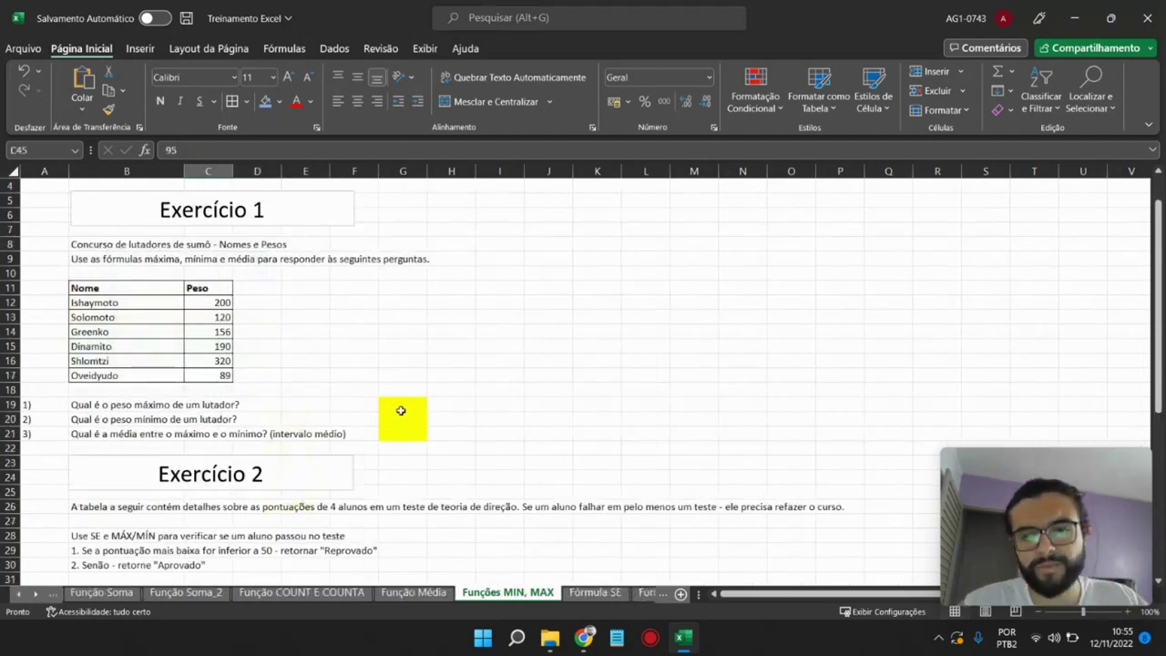
double_click(517, 594)
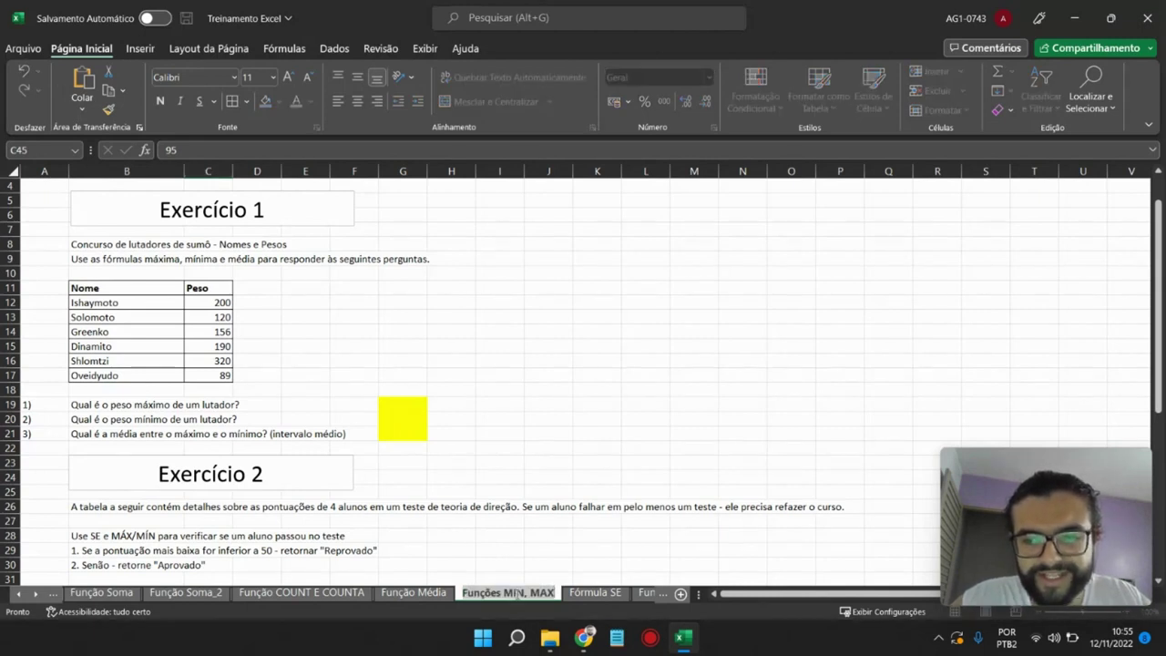
key("Return")
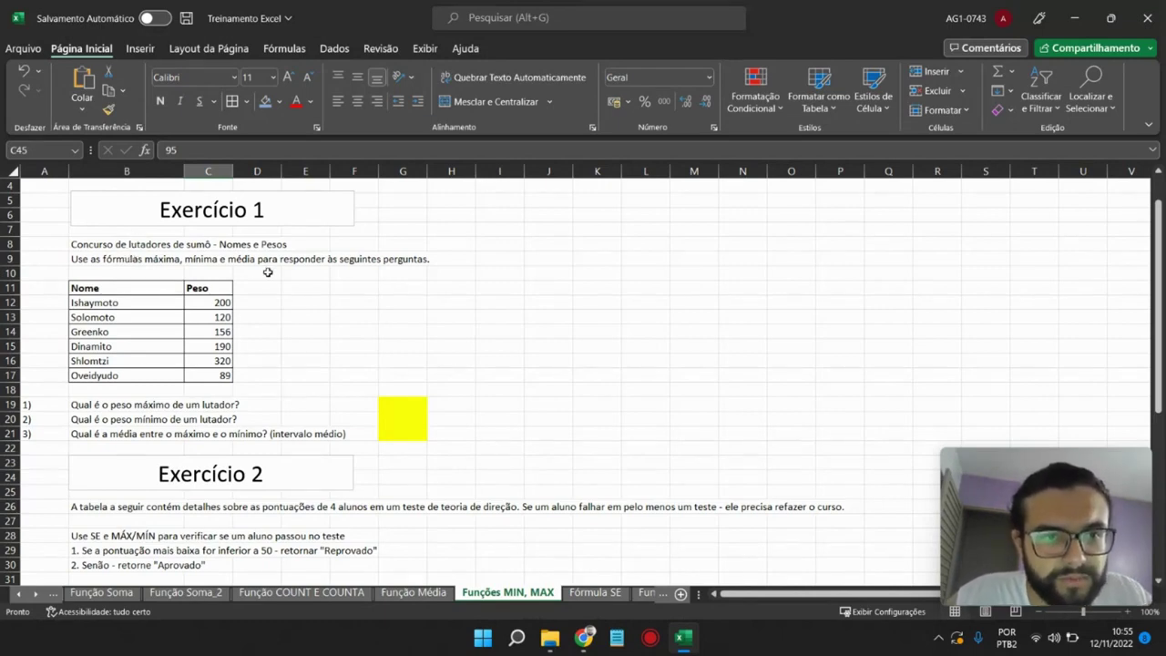
left_click_drag(95, 292, 95, 374)
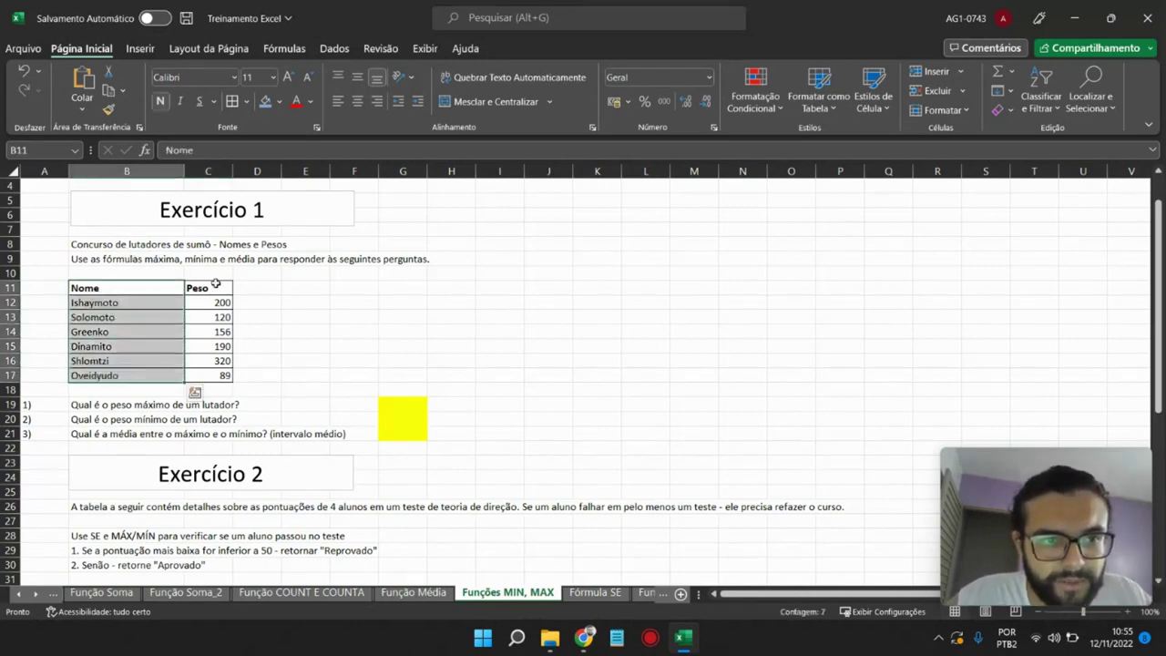
left_click_drag(211, 286, 215, 377)
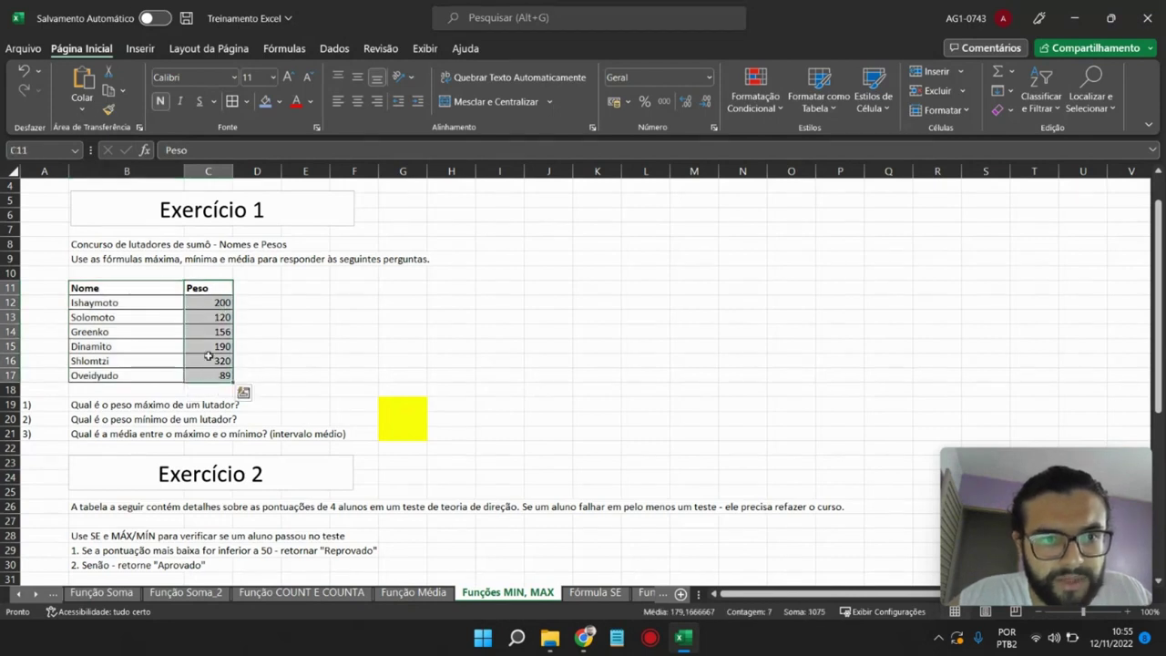
left_click(130, 265)
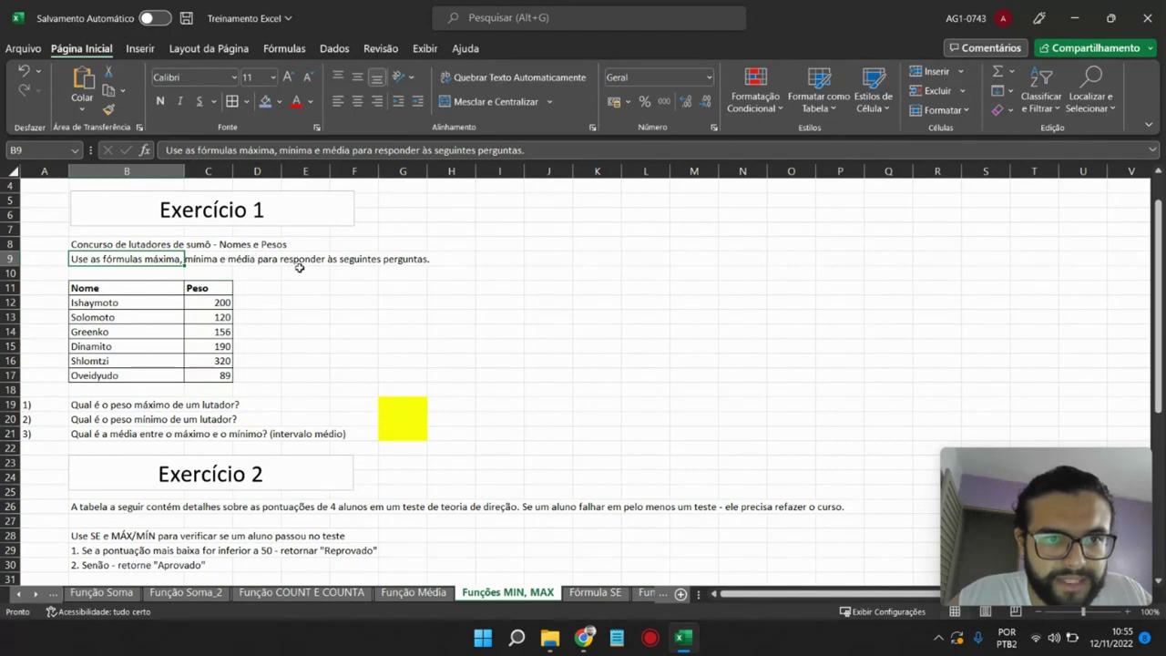
left_click(392, 403)
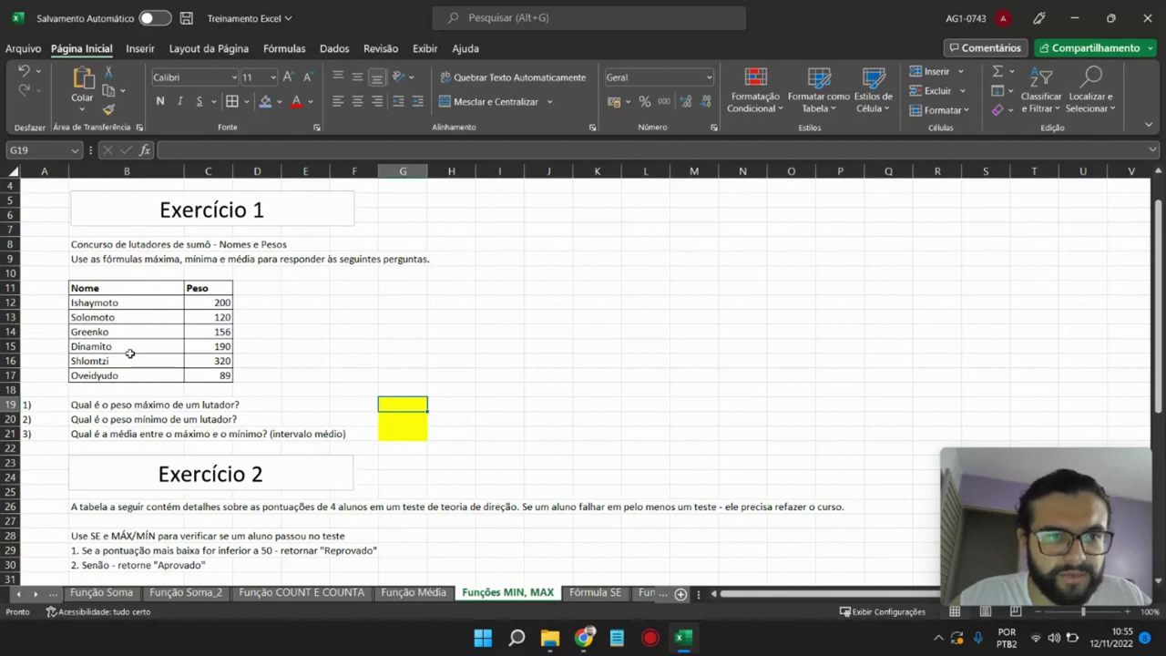
type("=")
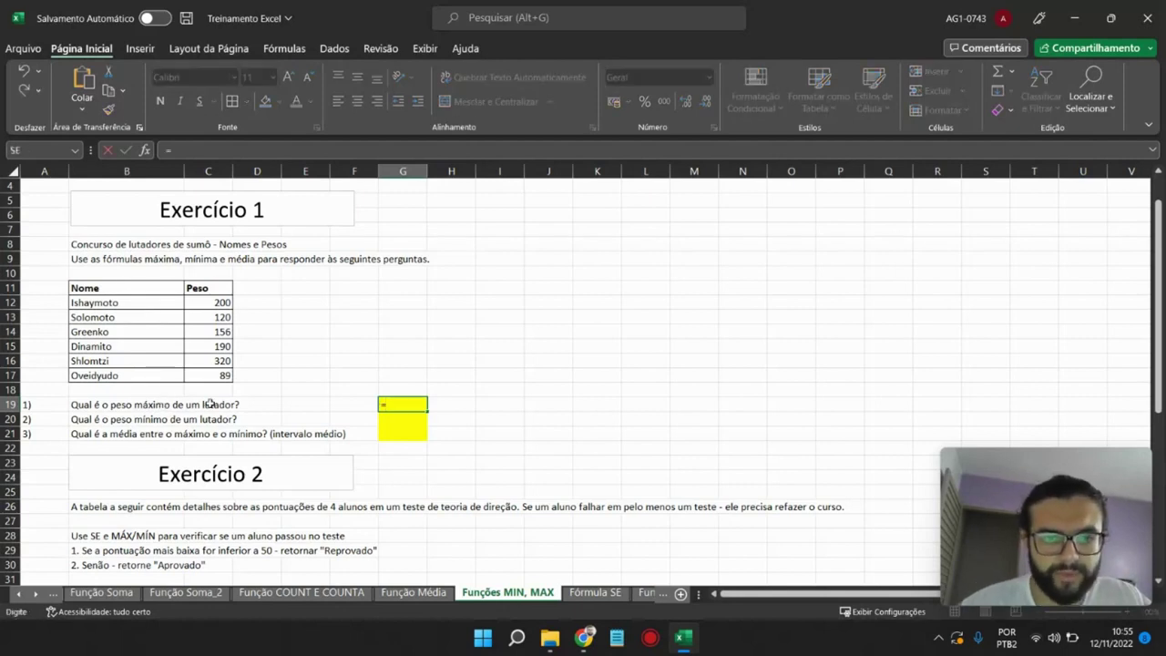
type("m")
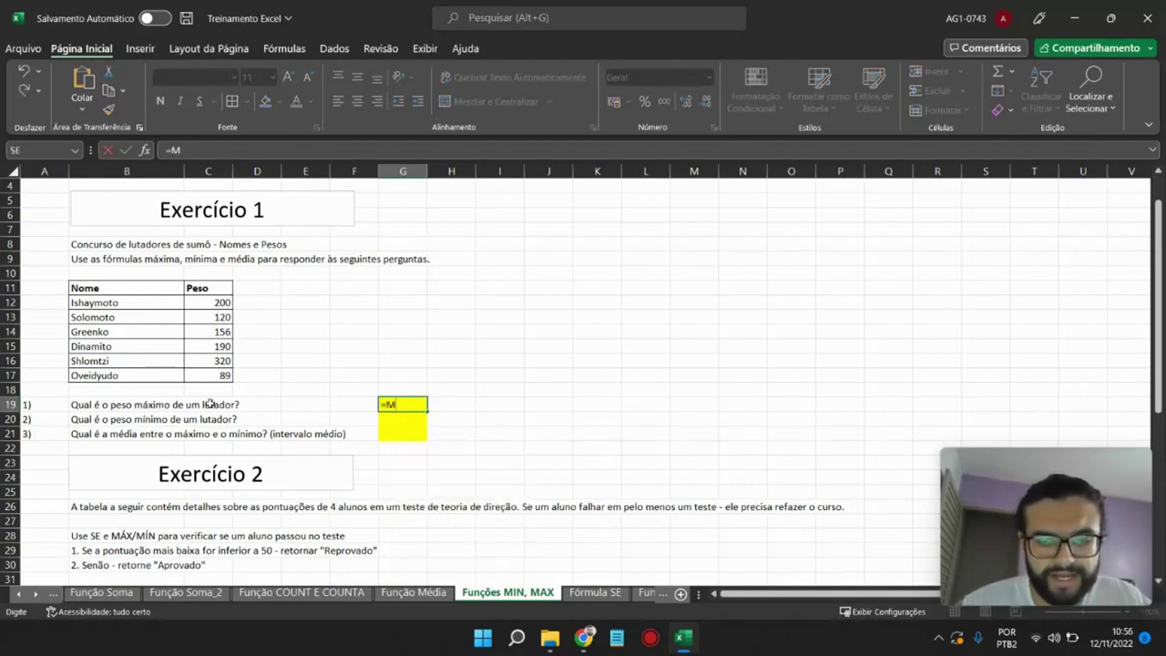
type("Máxi")
key("Tab")
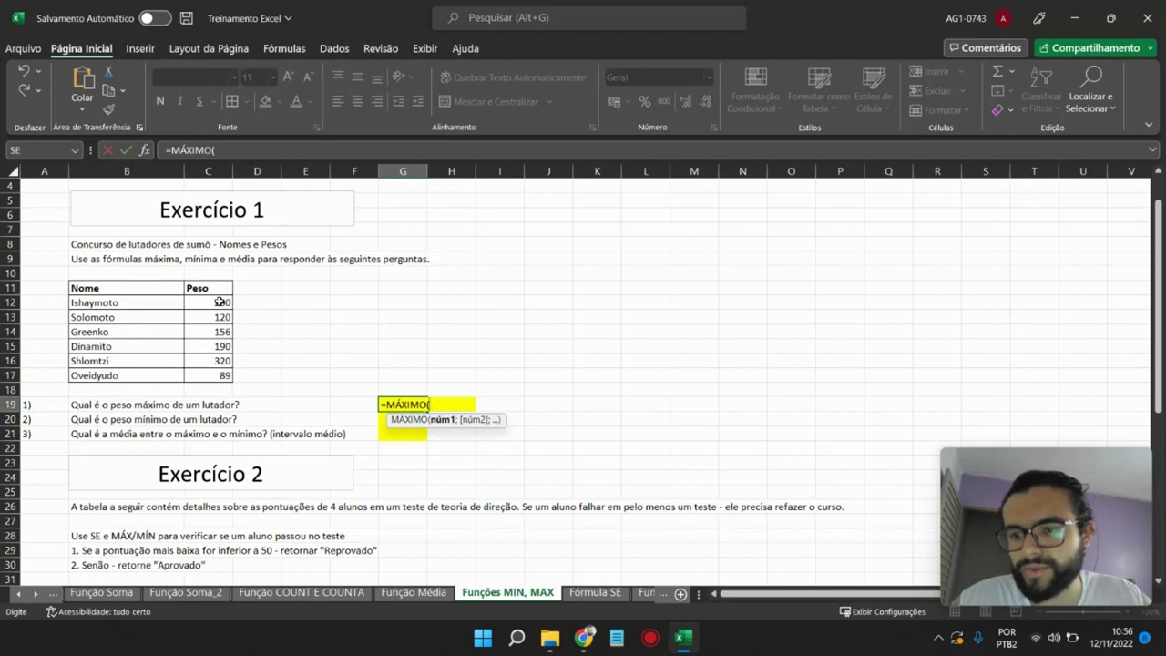
left_click_drag(219, 301, 216, 374)
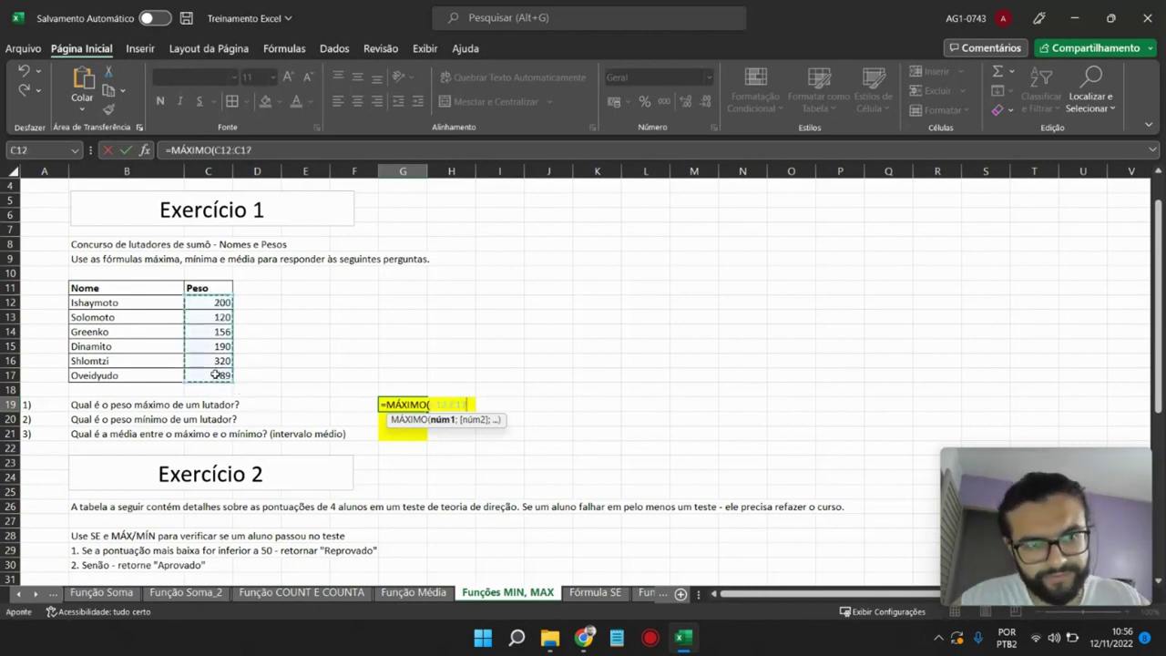
type(")")
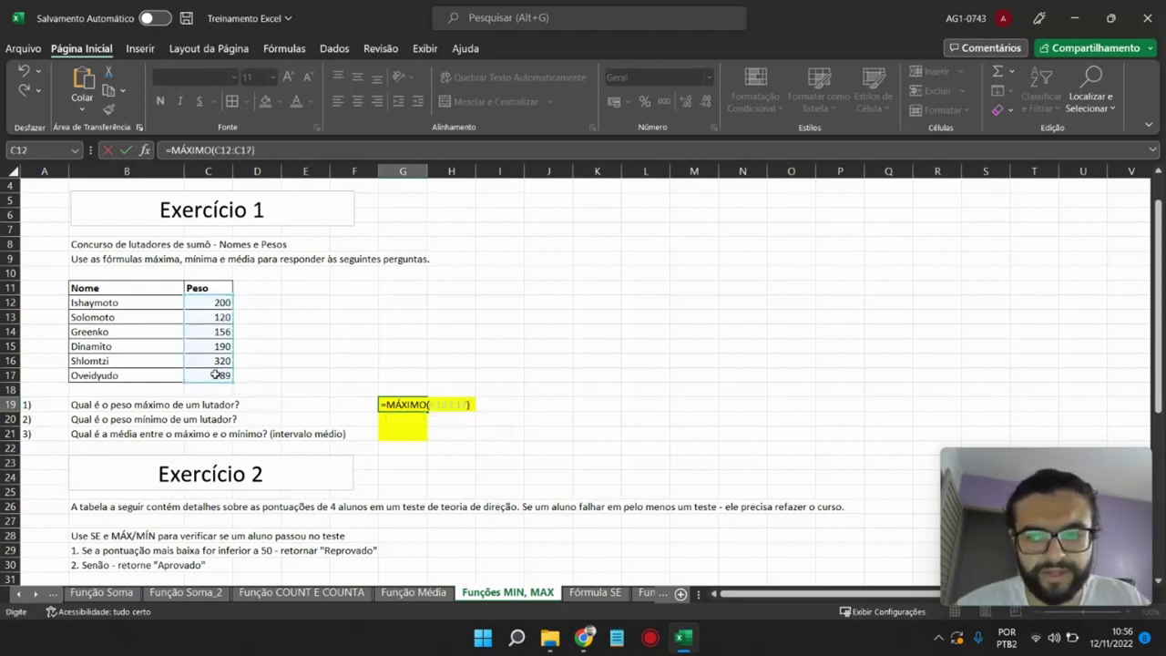
key("Return")
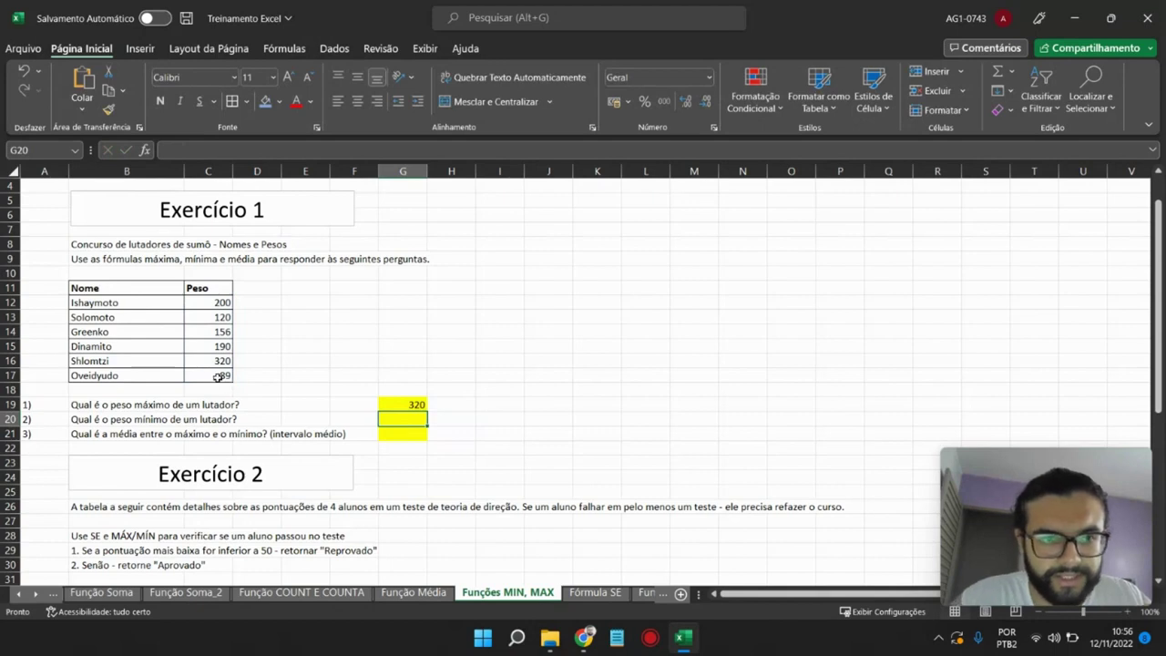
left_click(217, 361)
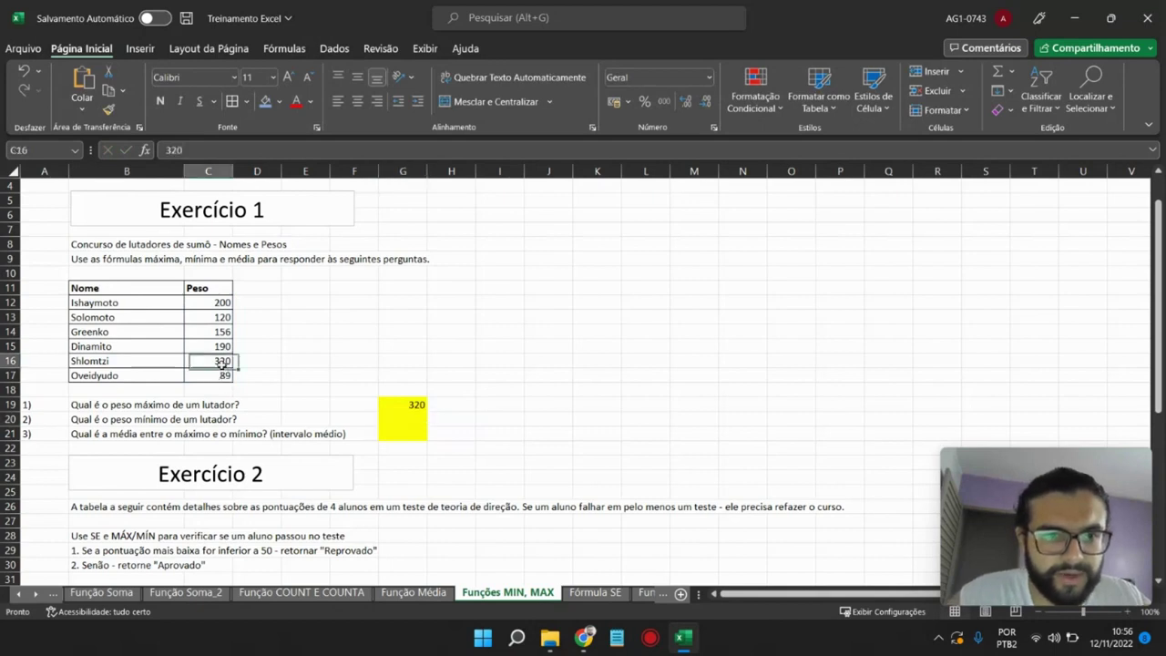
left_click(412, 416)
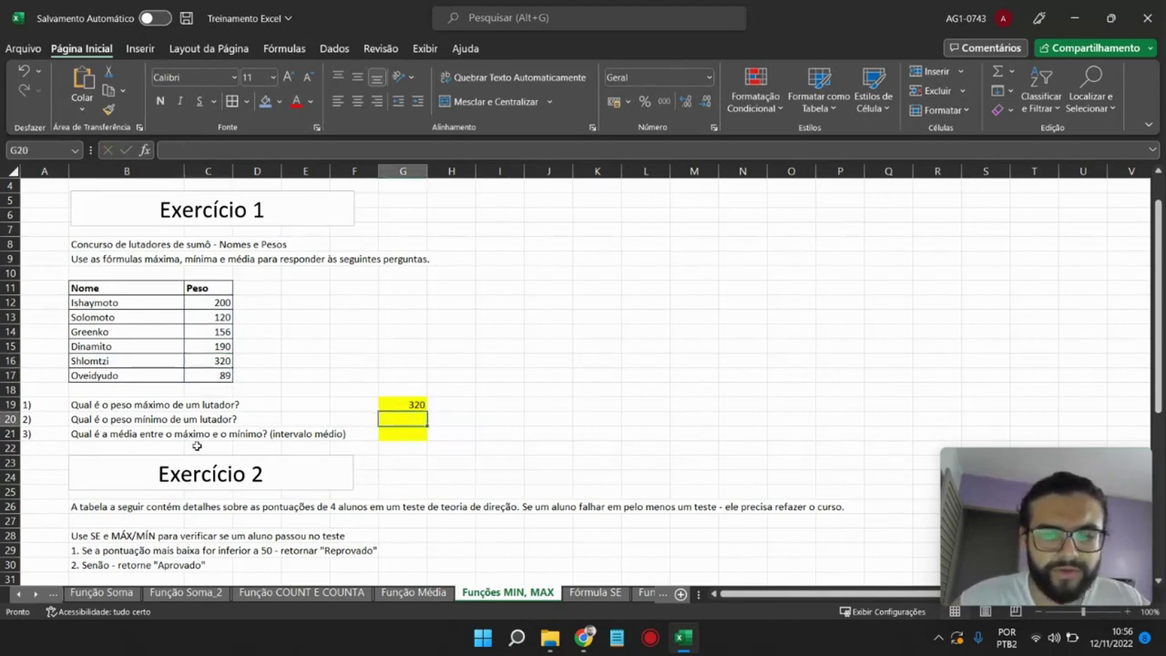
- Enter =MÍNIMO(C12:C17) in G20, giving the lowest weight of 89
type("=")
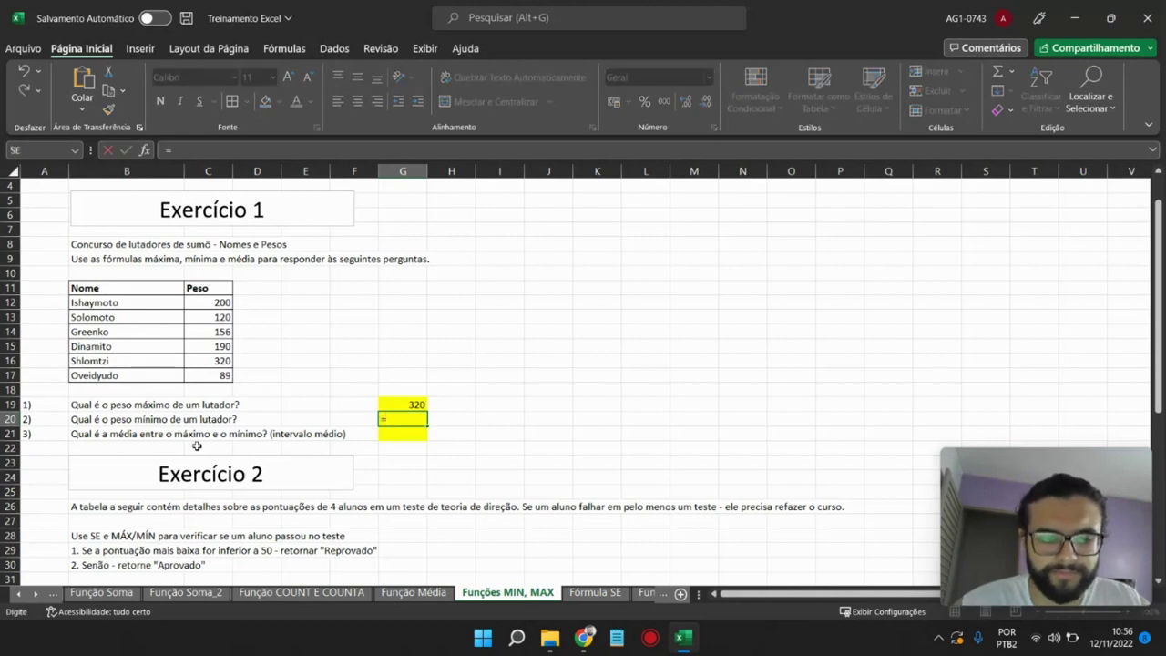
type("mín")
key("Tab")
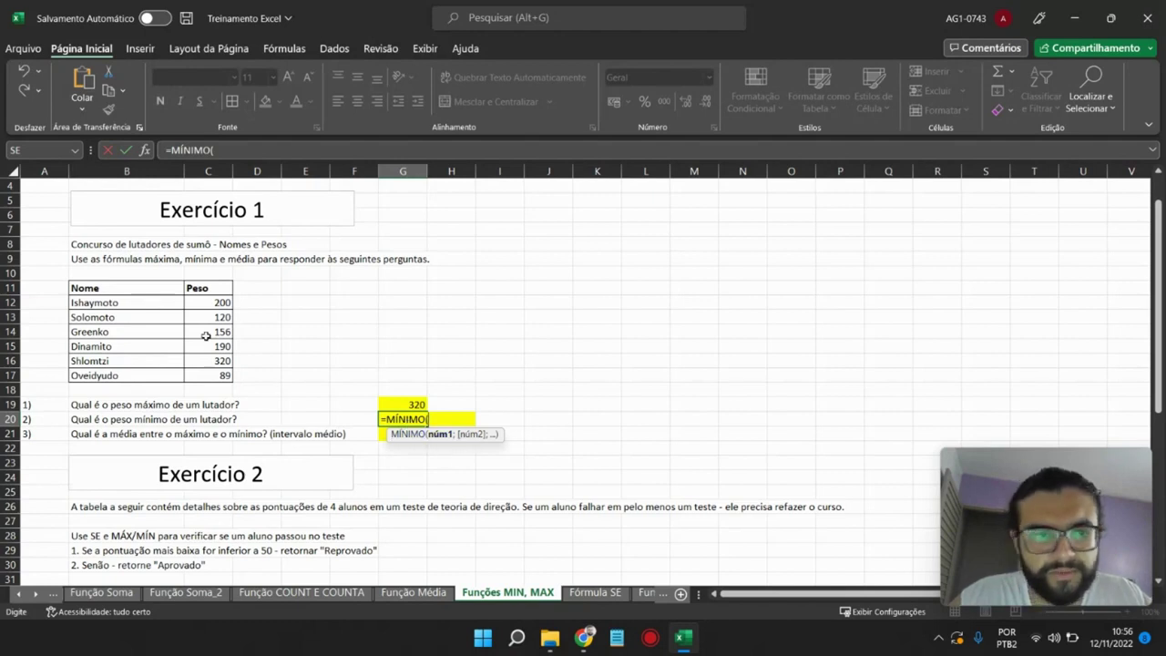
left_click_drag(214, 304, 216, 377)
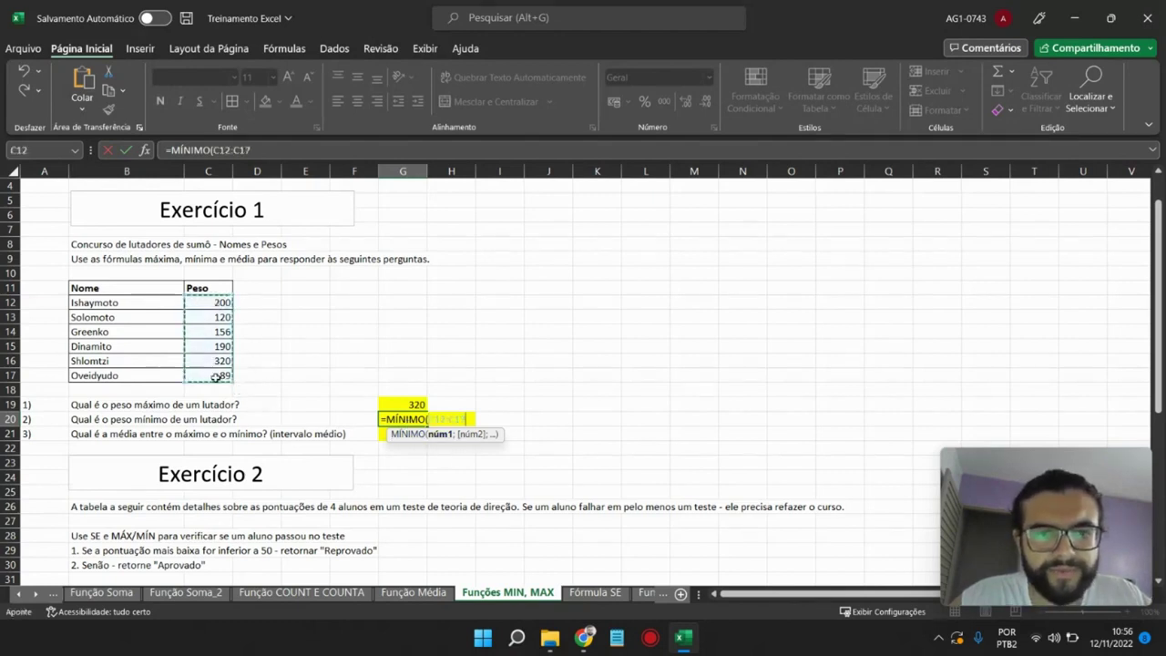
type(")")
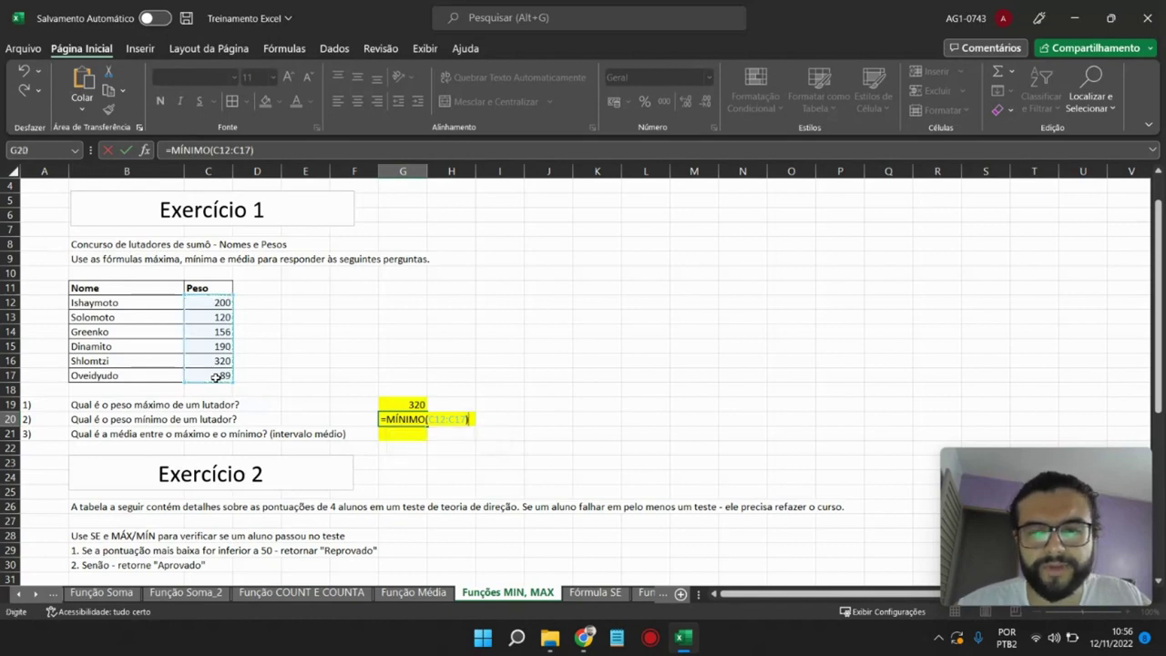
key("Return")
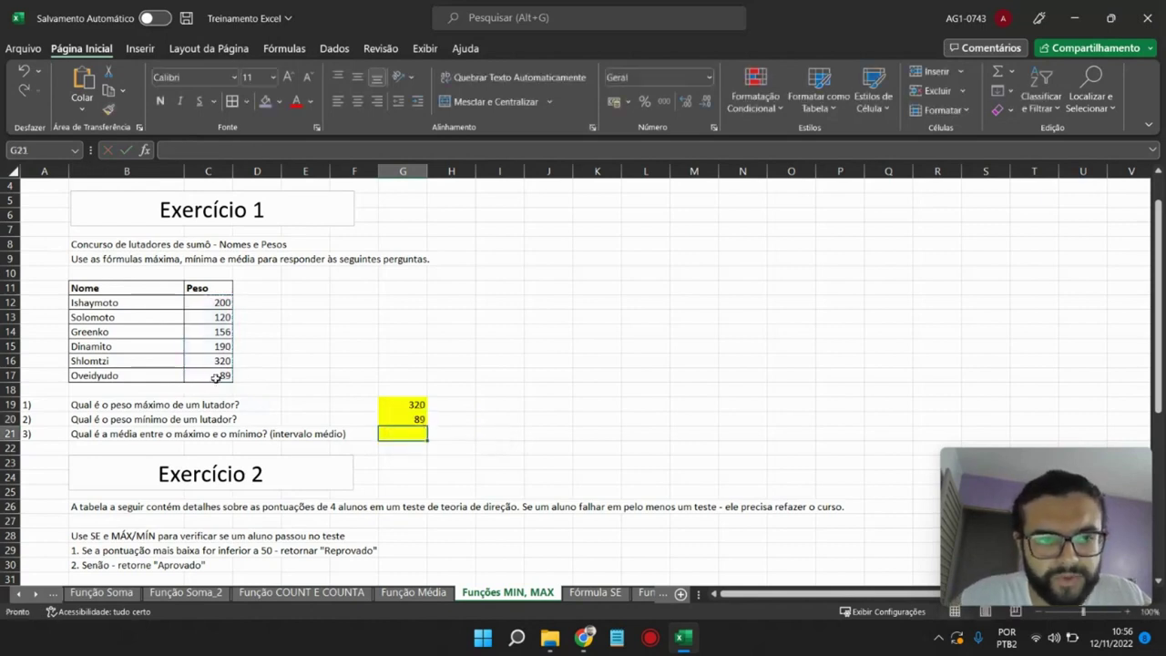
left_click(213, 377)
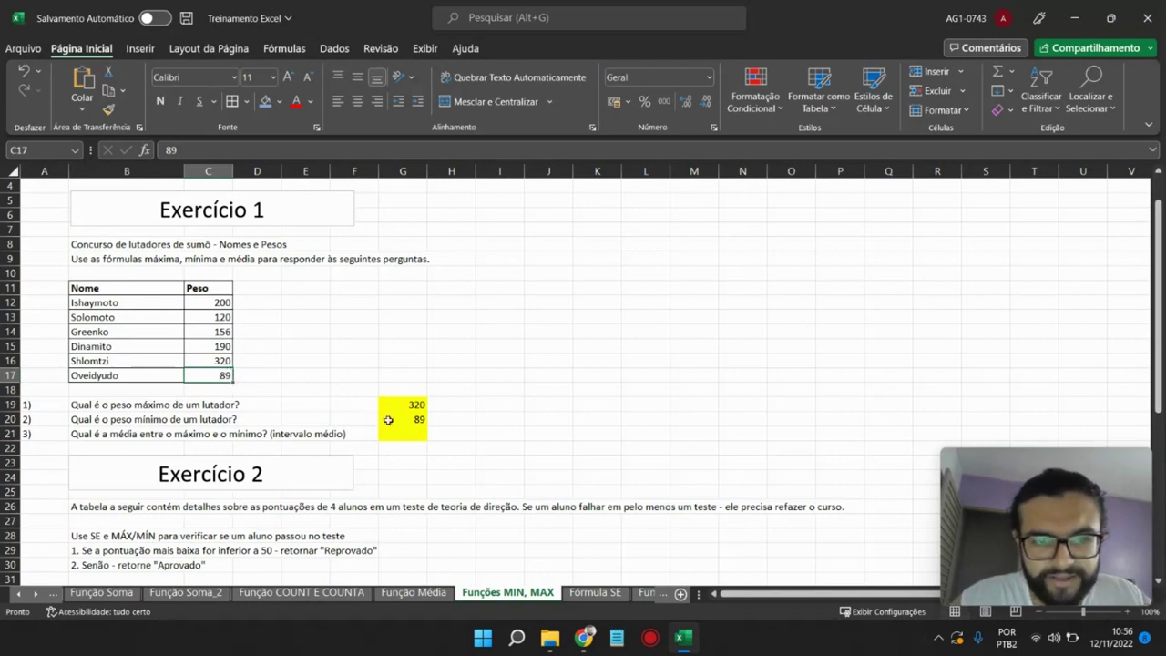
left_click(410, 437)
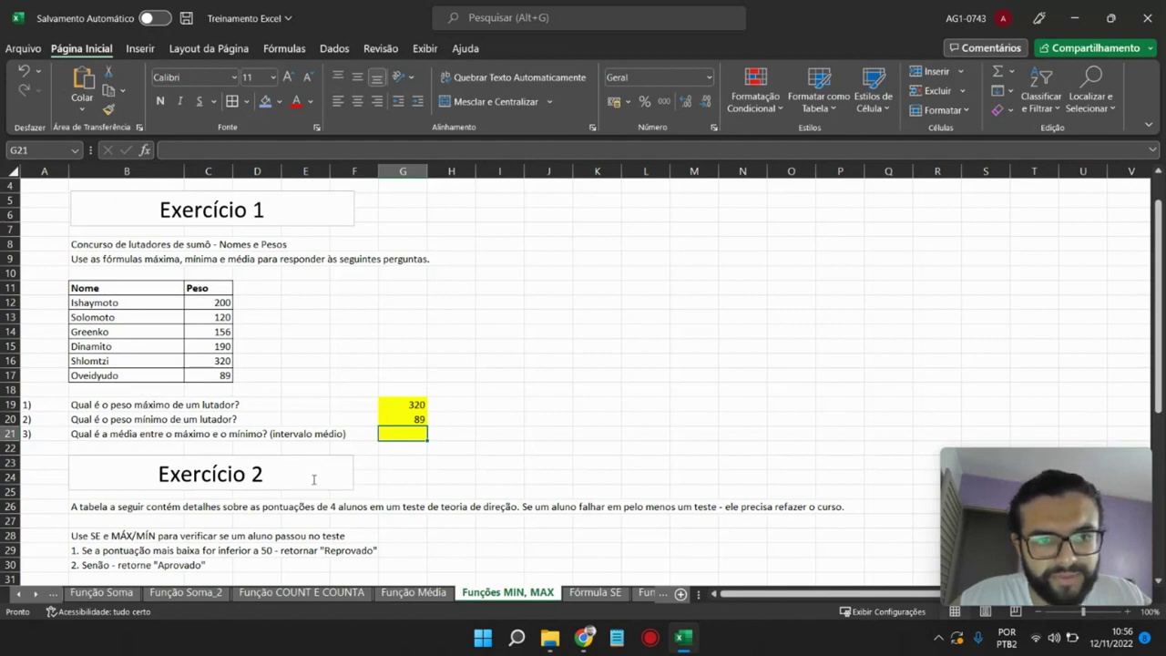
- Enter =MÉDIA(G19:G20) in G21, giving a midrange of 204,5
type("=")
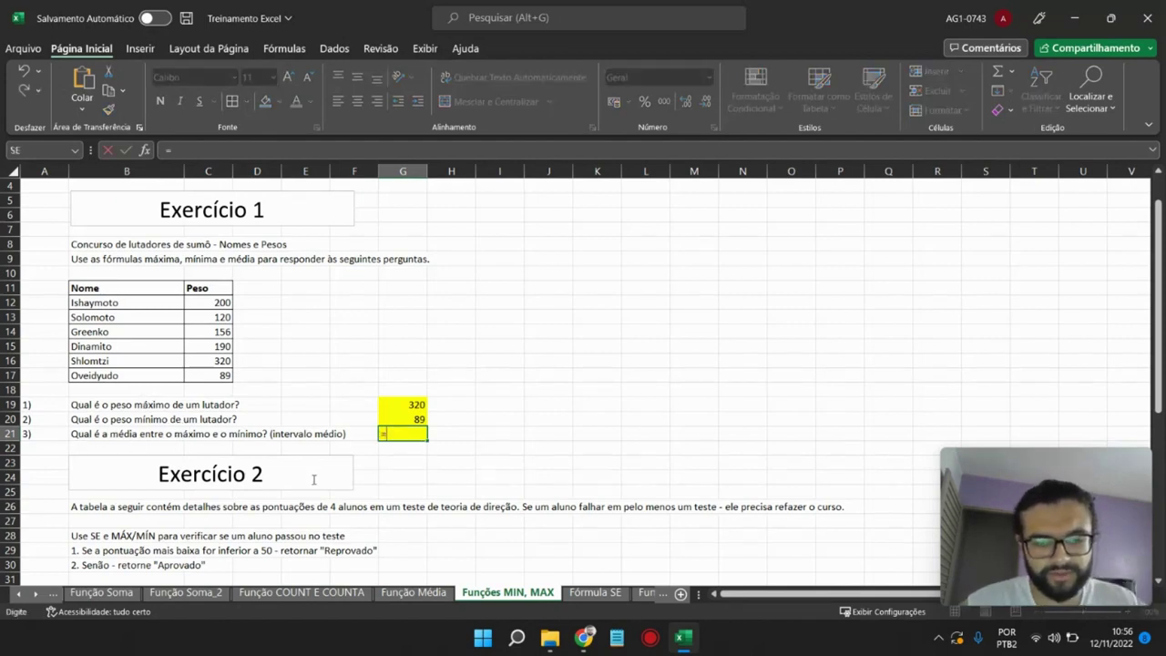
type("MÉDIA")
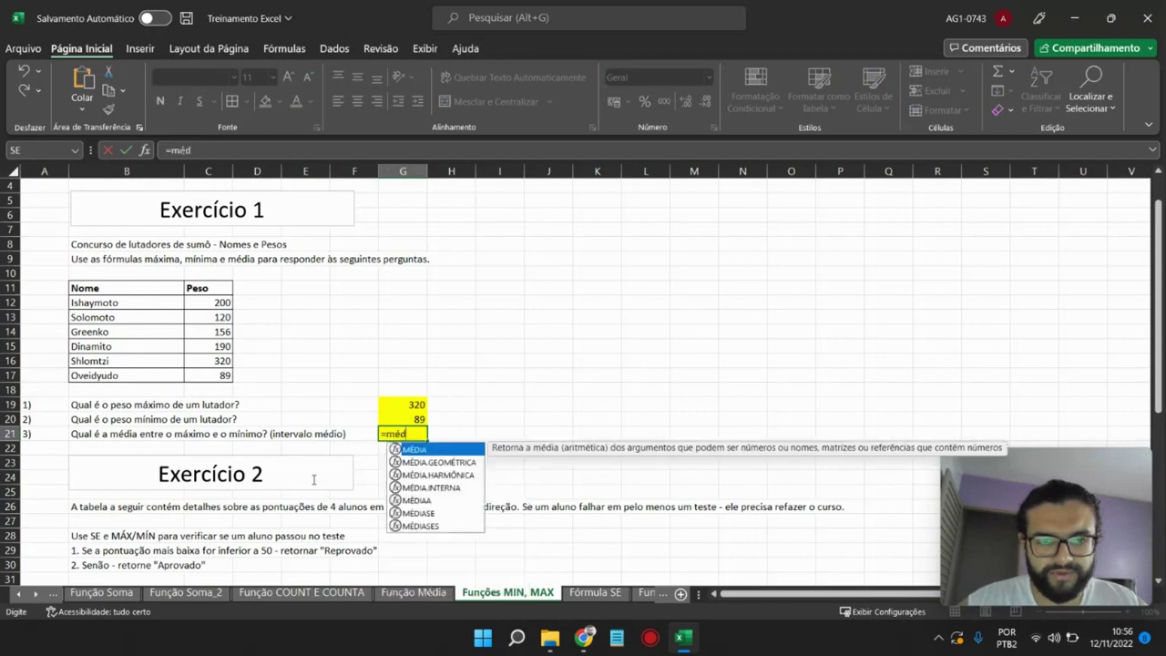
type("(")
left_click_drag(410, 405, 413, 417)
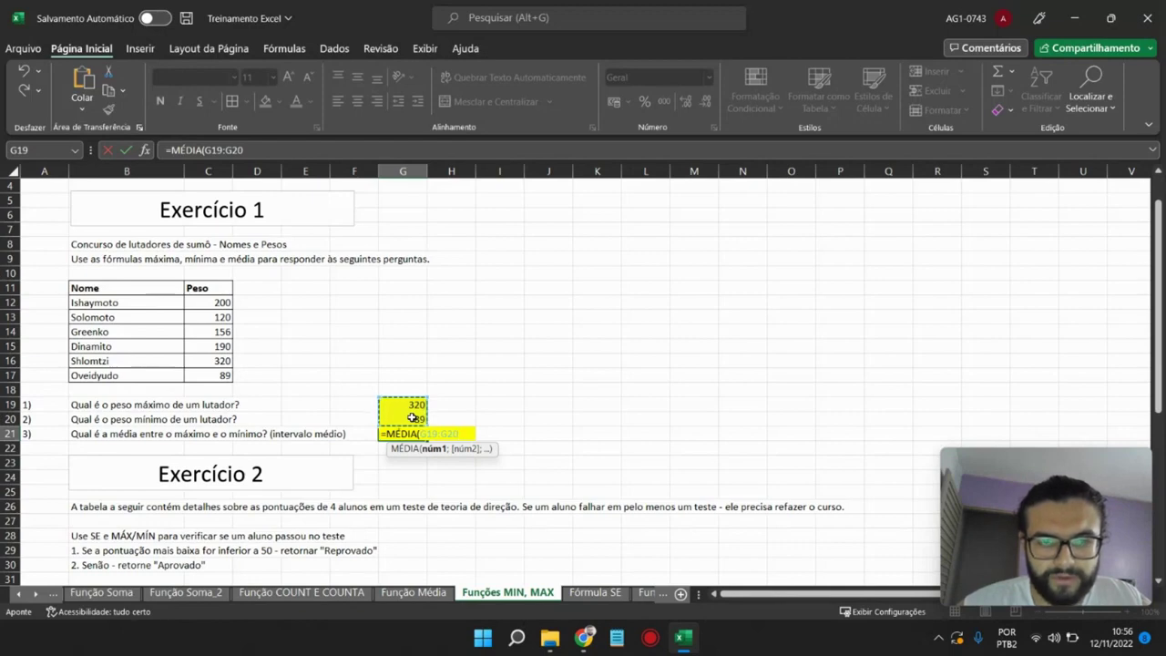
type(")")
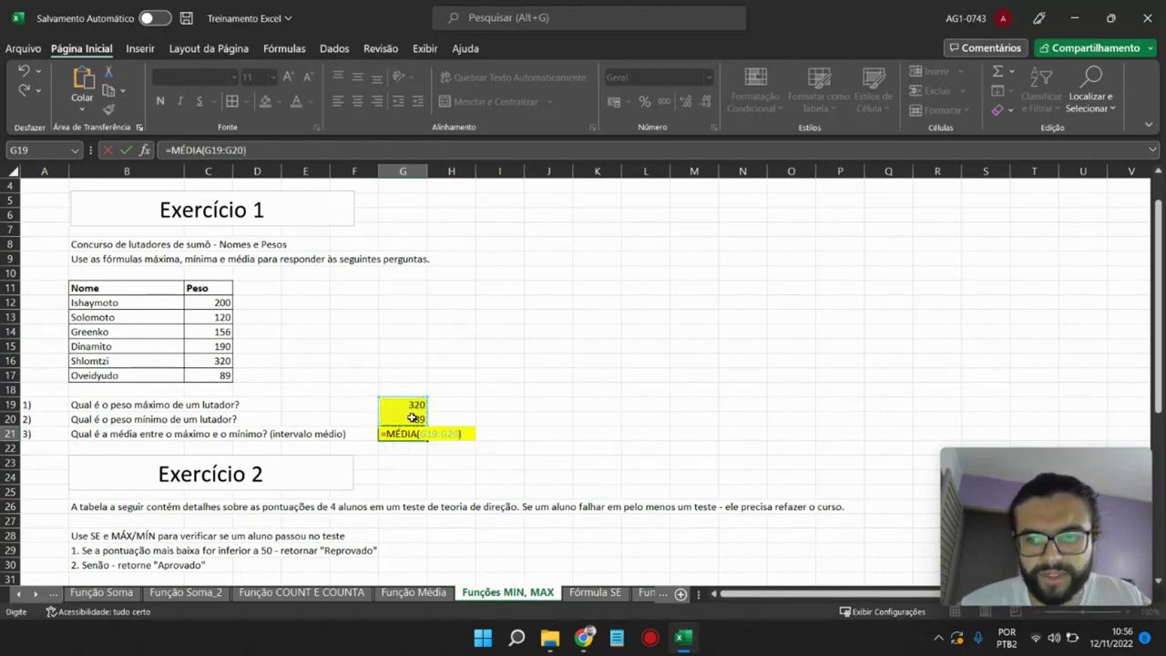
key("Return")
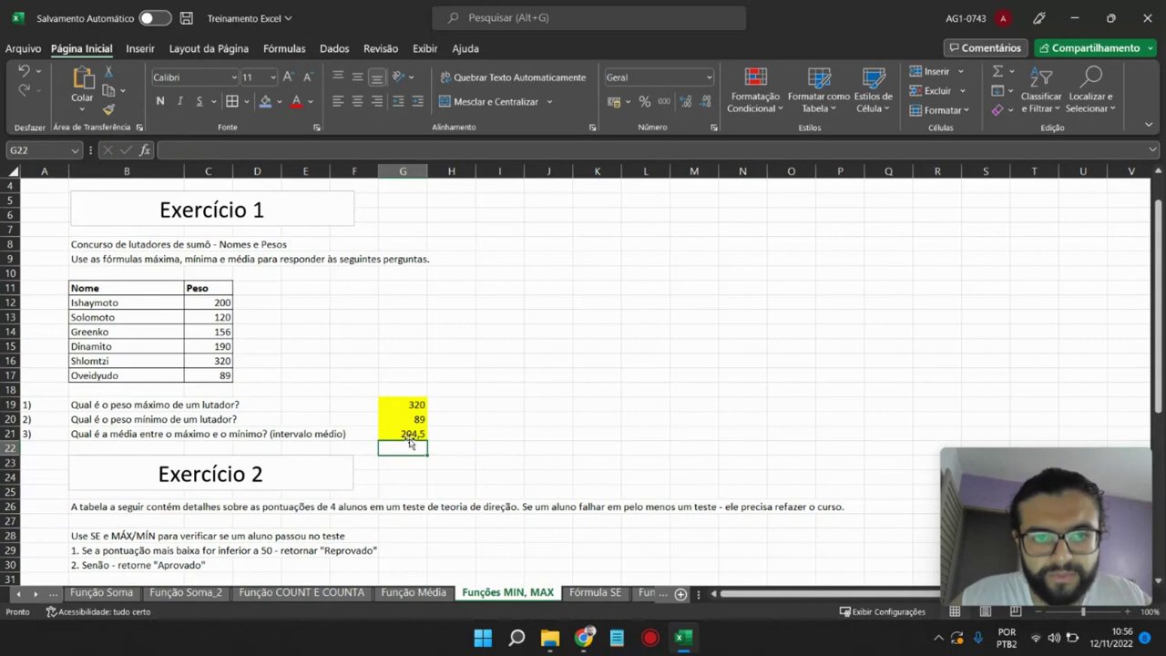
- Review the midrange and maximum formulas in G21 and G19
left_click(401, 435)
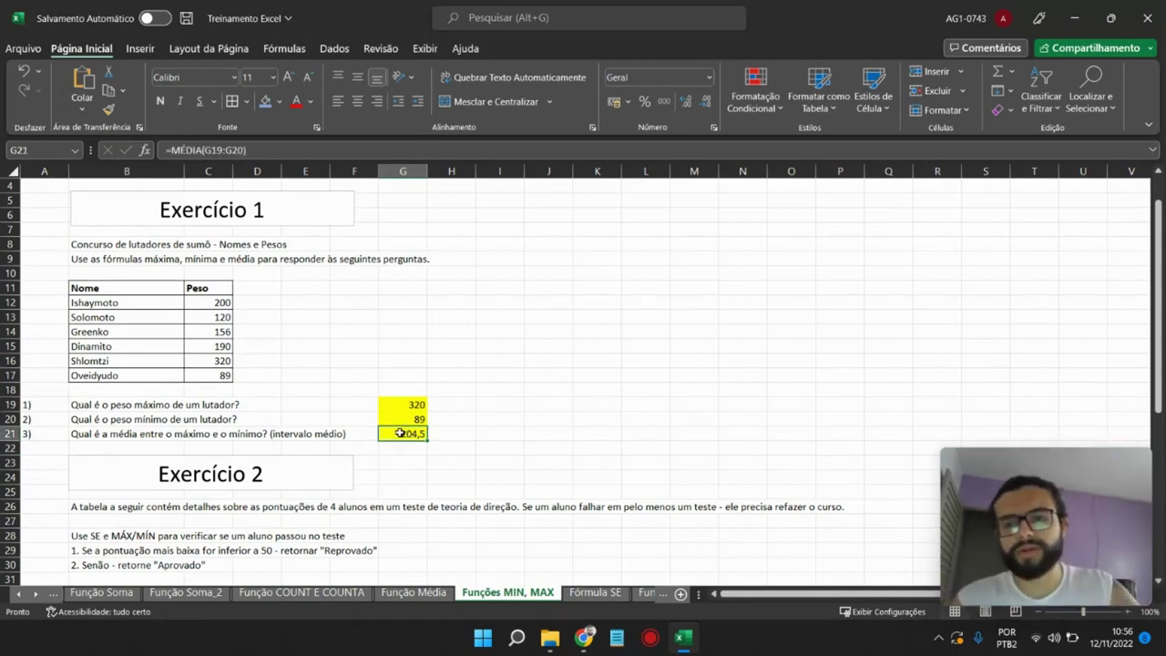
left_click(414, 405)
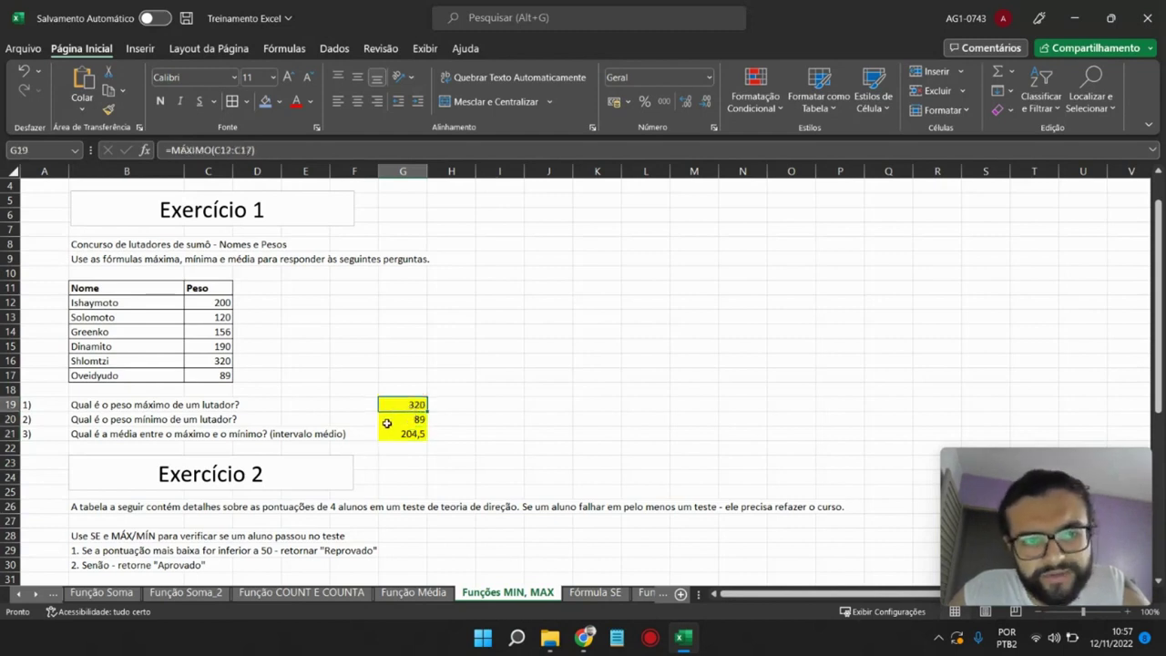
left_click(399, 436)
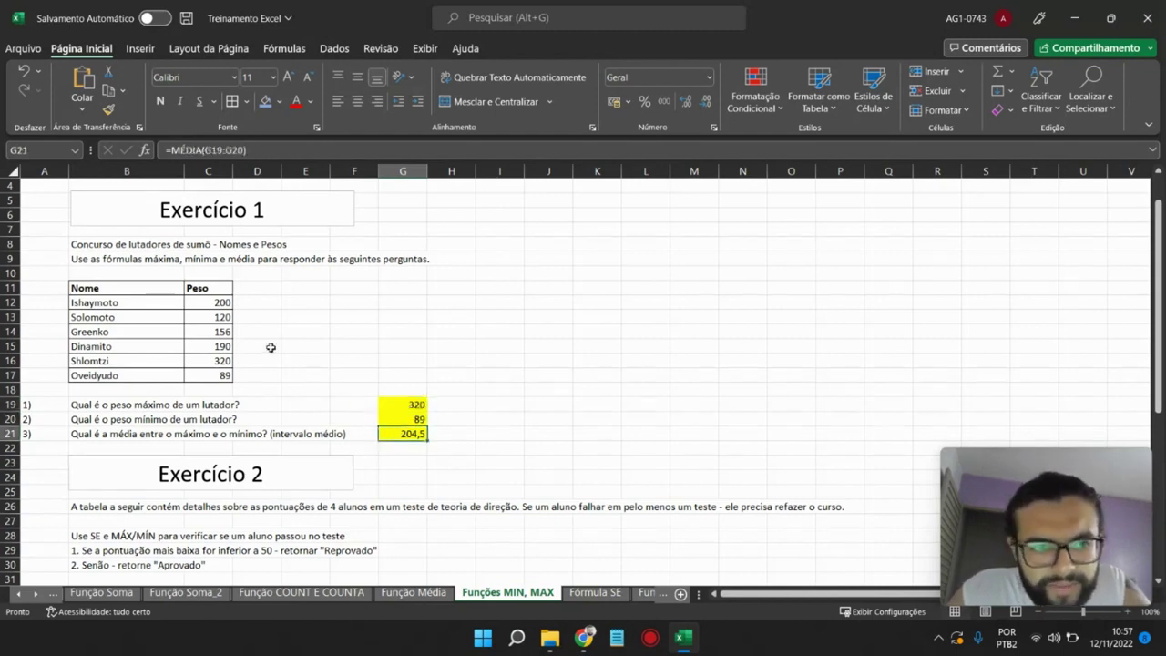
scroll(215, 333, "down", 2)
scroll(242, 338, "up", 2)
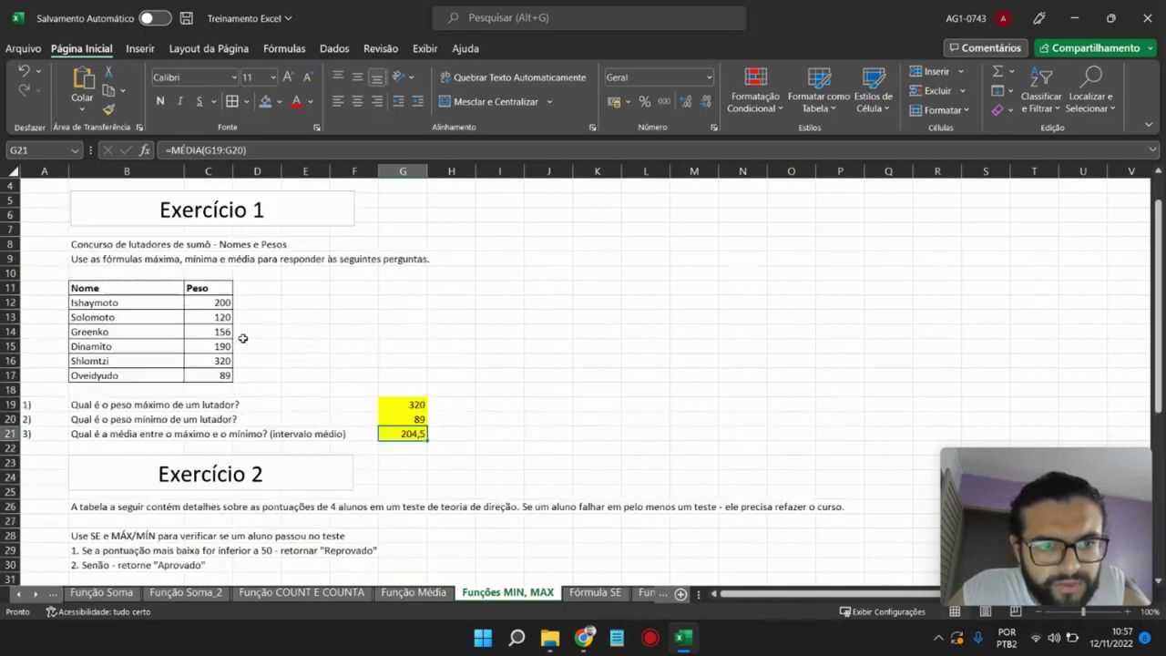
left_click(211, 381)
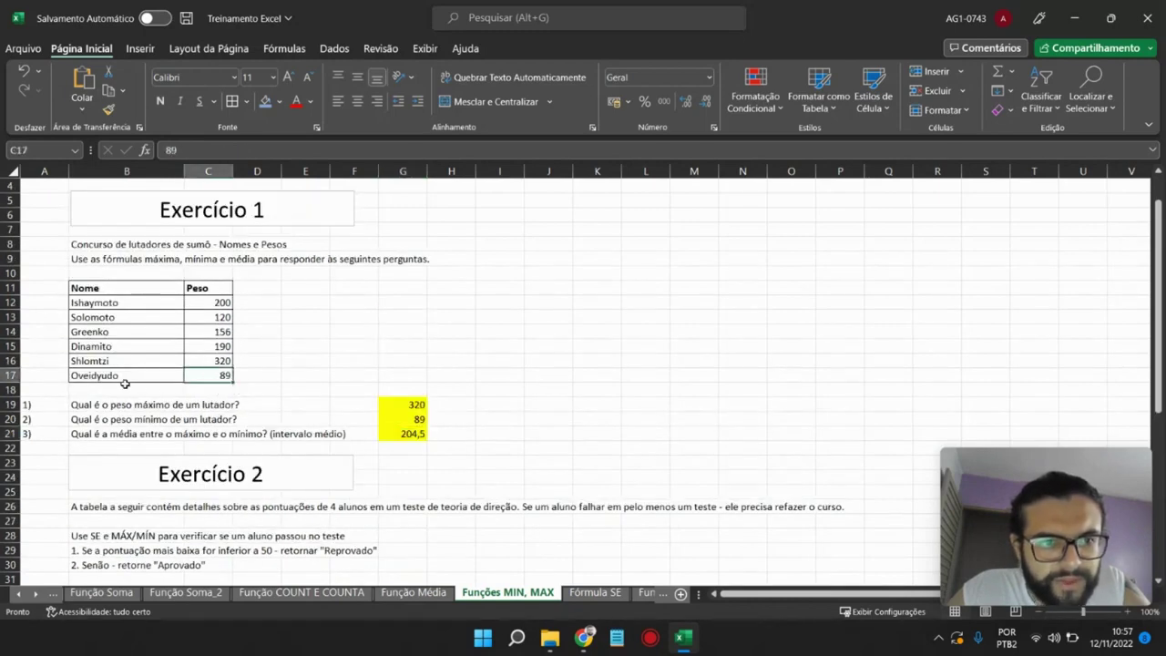
- Change the last weight in C17 to 90, updating the minimum to 90 and midrange to 205
type("90")
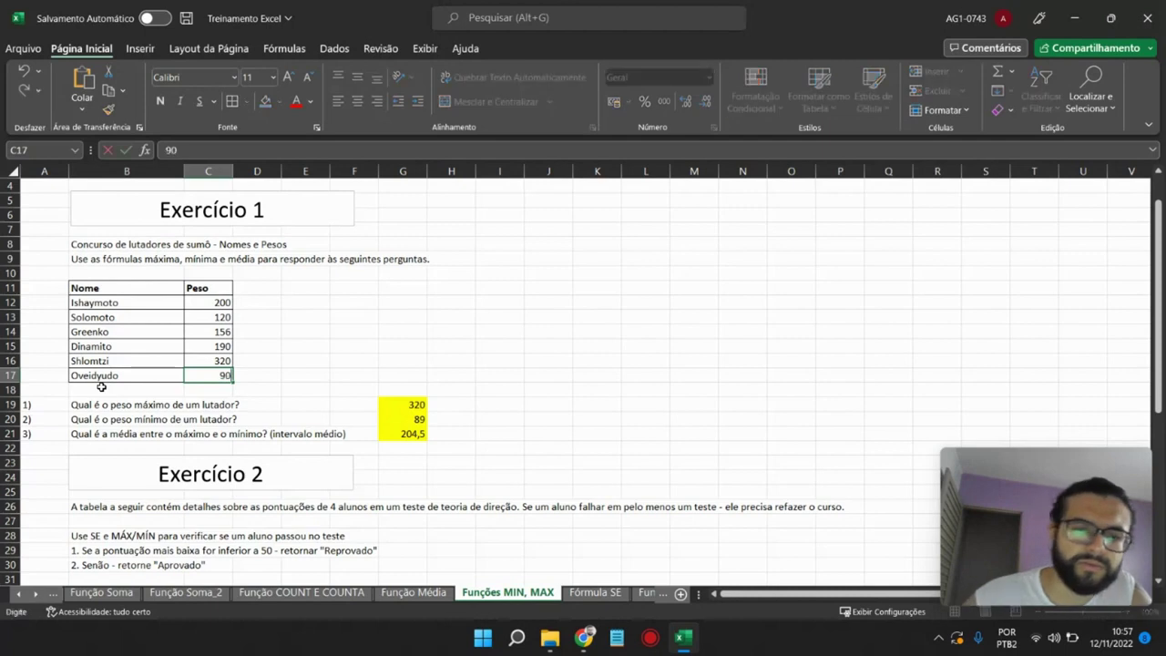
key("Return")
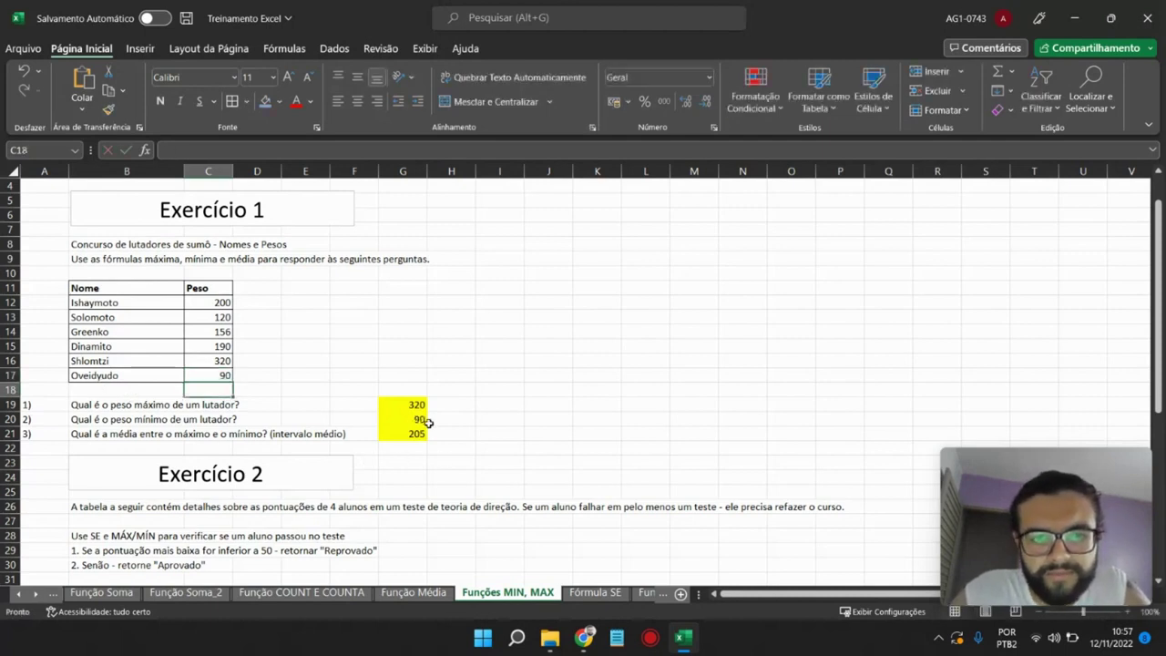
left_click(416, 434)
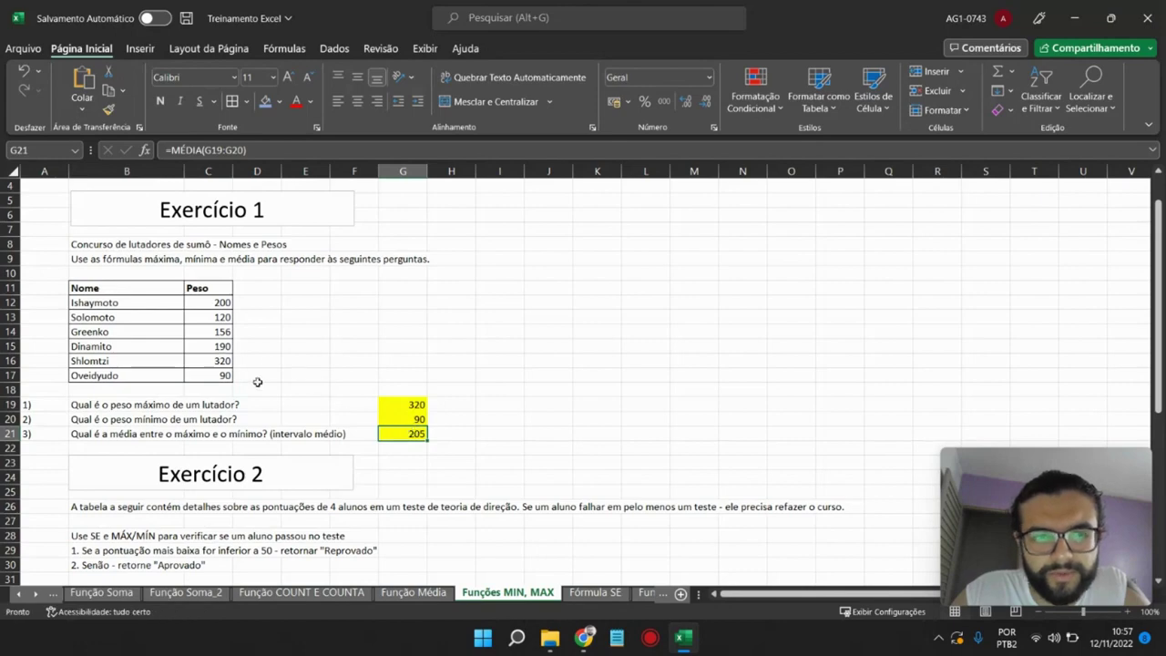
scroll(385, 322, "down", 1)
scroll(385, 322, "down", 3)
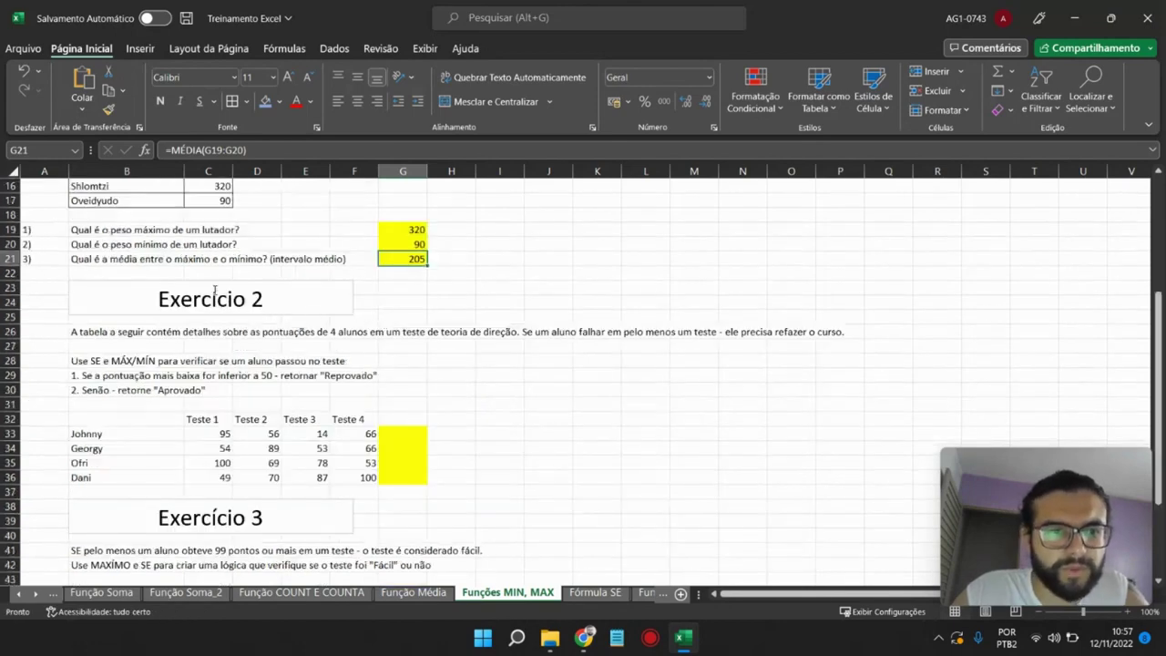
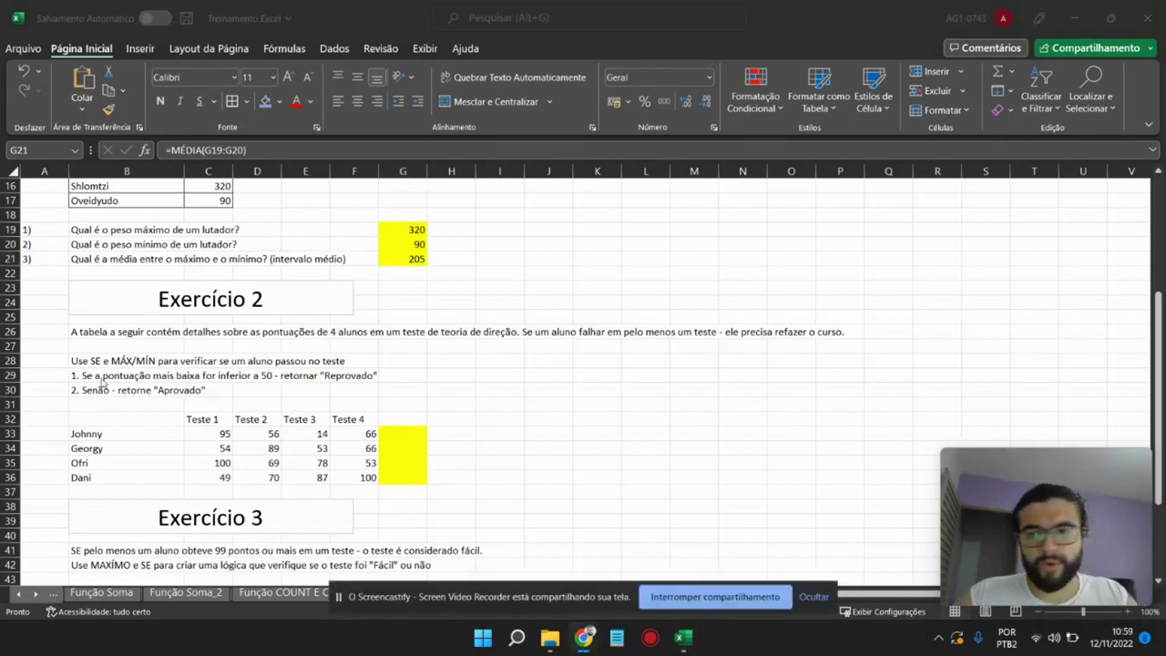
- Enter =SE(MÍNIMO(C33:F33)<50;"Reprovado";"Aprovado") in G33, then widen column G
left_click(394, 434)
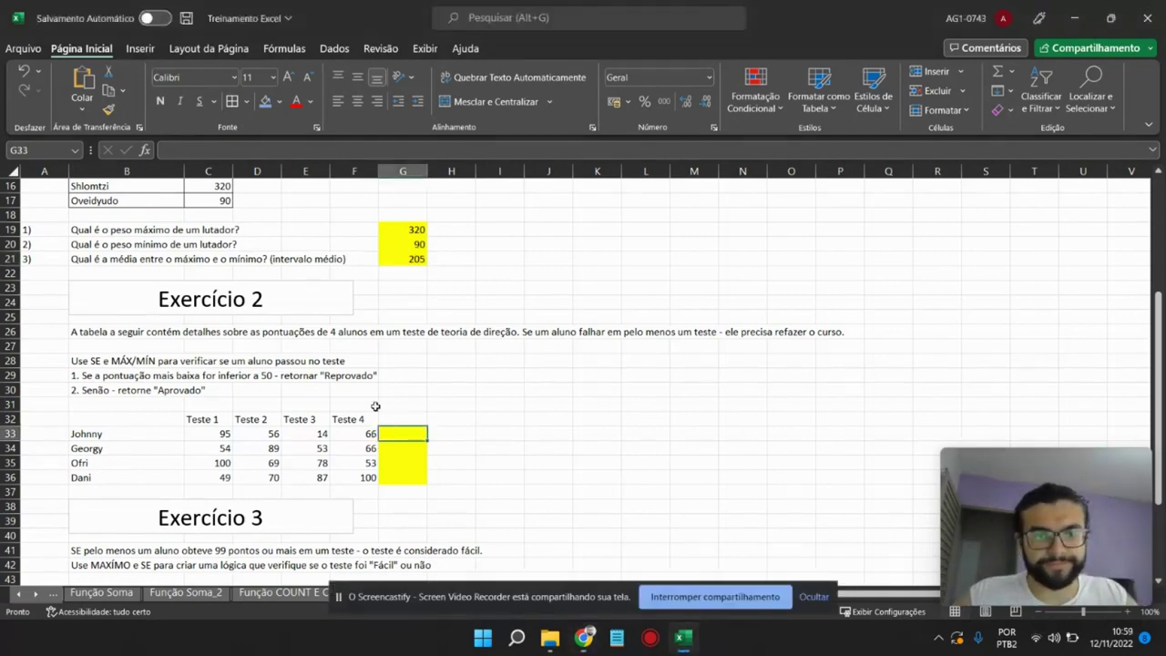
scroll(403, 381, "up", 1)
scroll(402, 381, "down", 1)
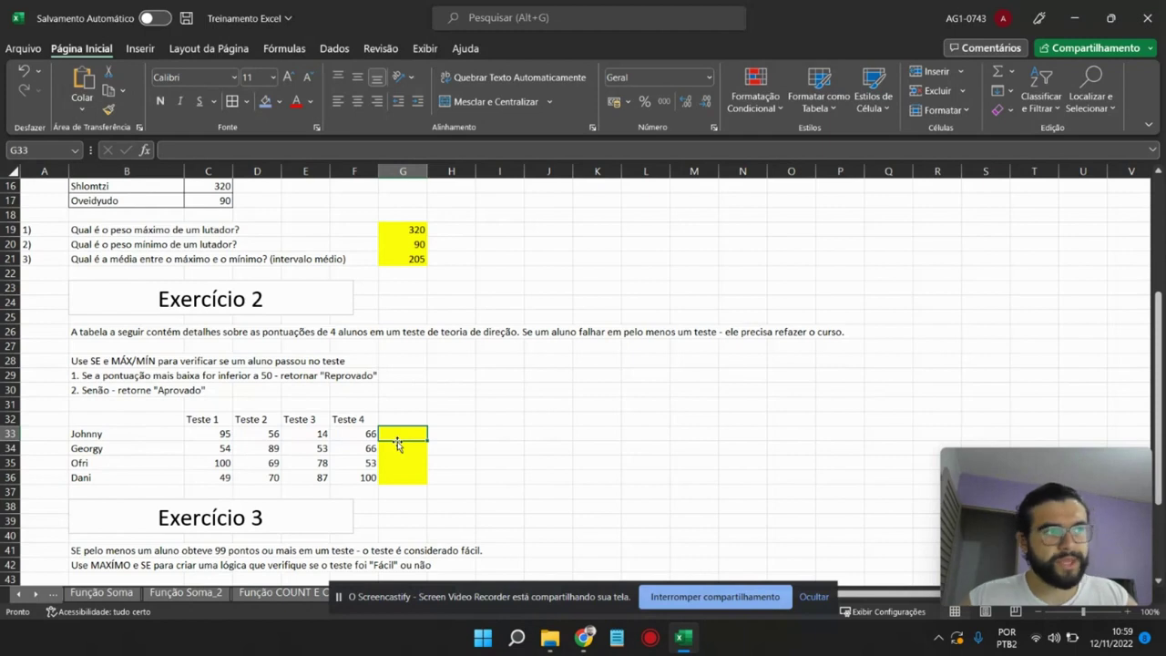
type("=S")
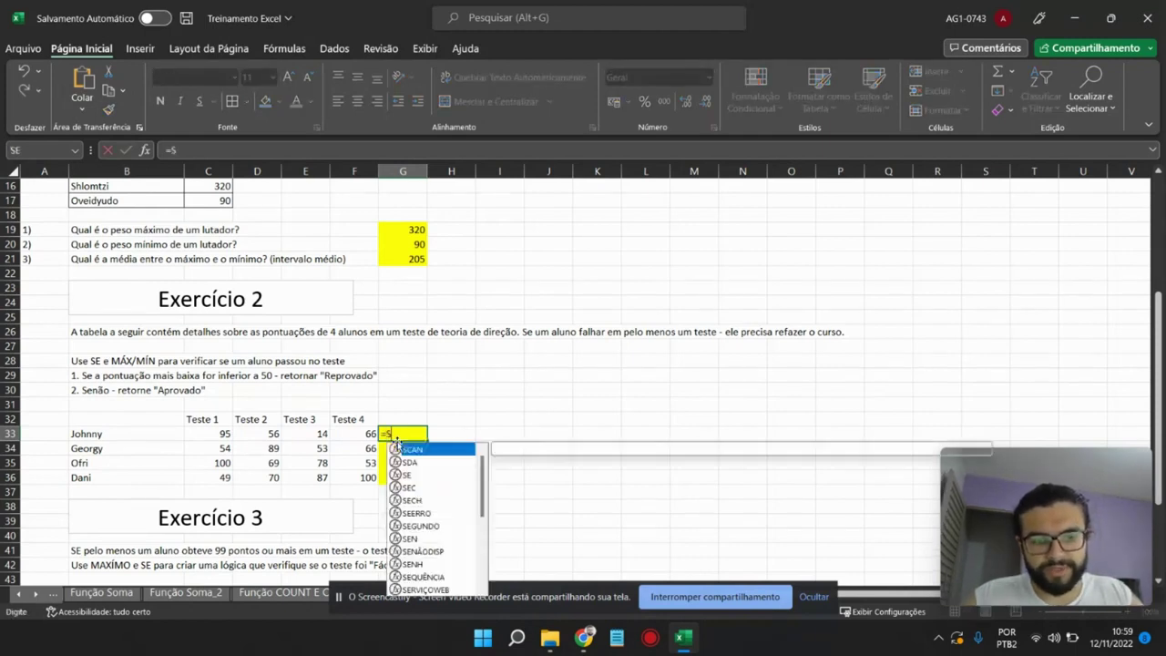
type("E(")
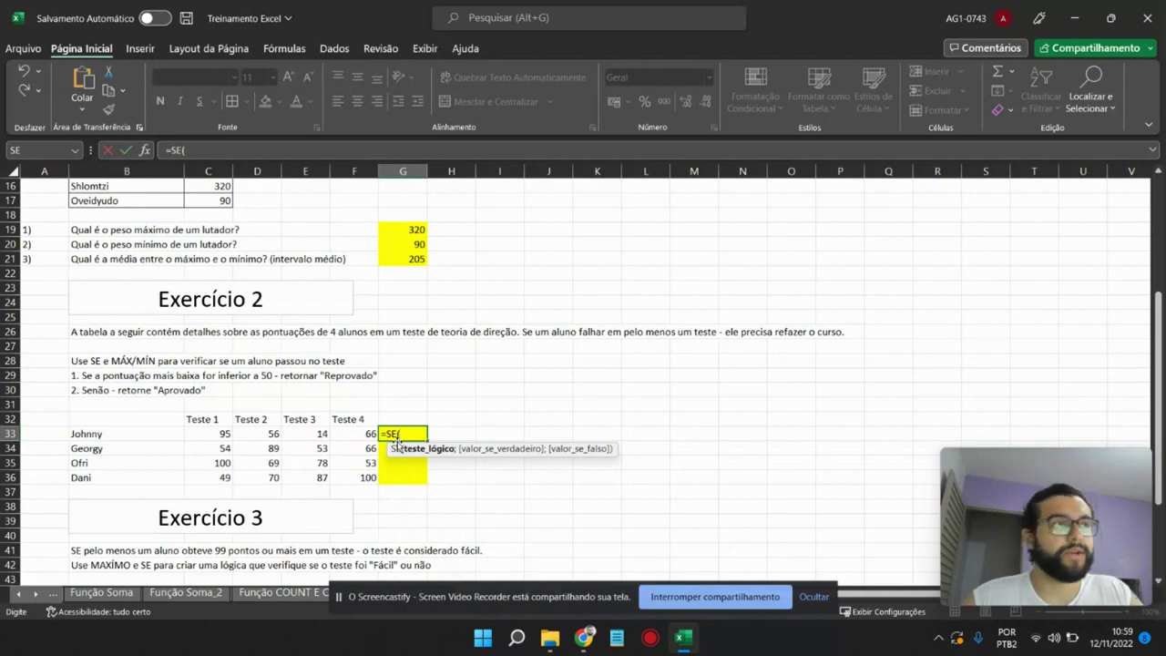
type("MÍ")
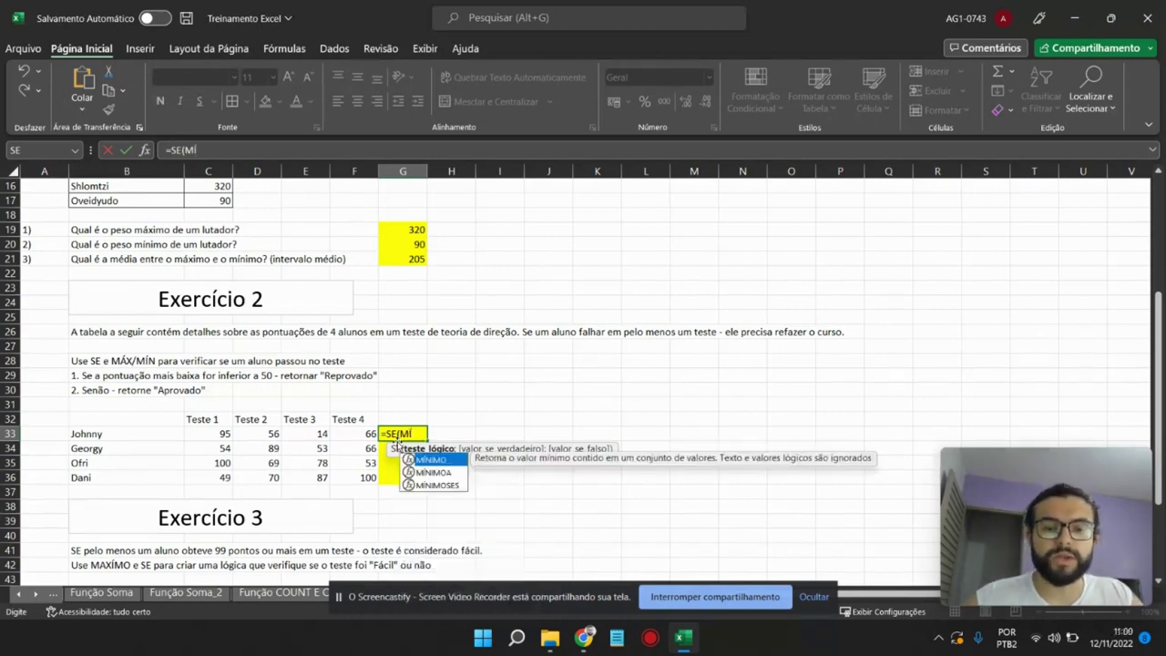
type("N")
key("Tab")
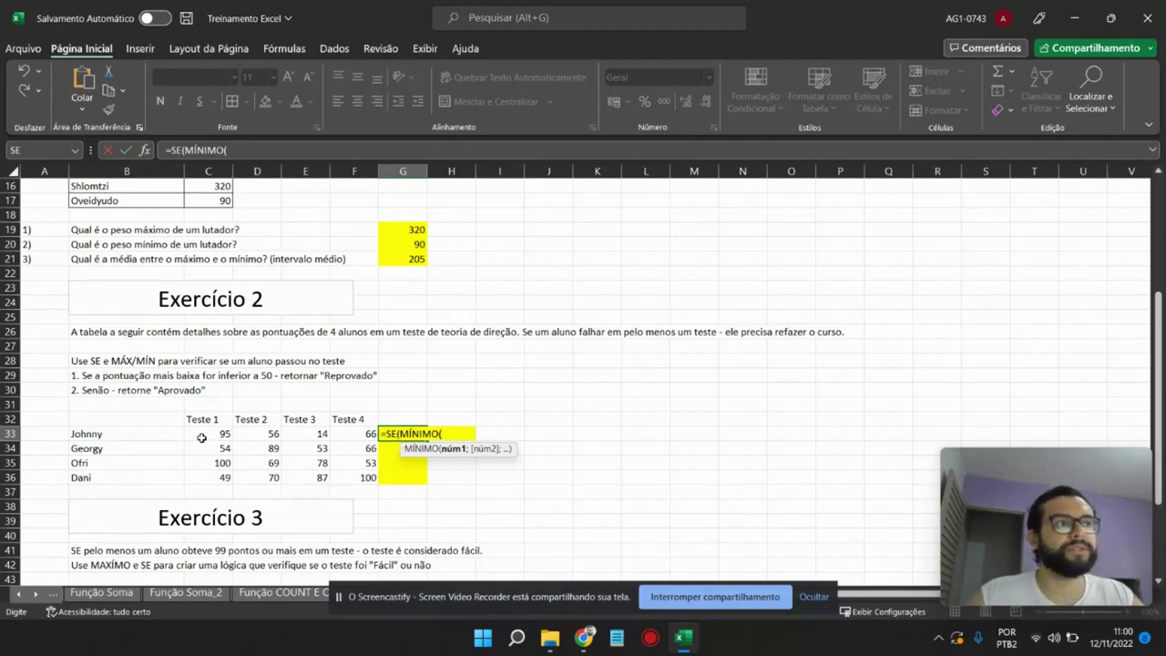
left_click_drag(201, 437, 369, 433)
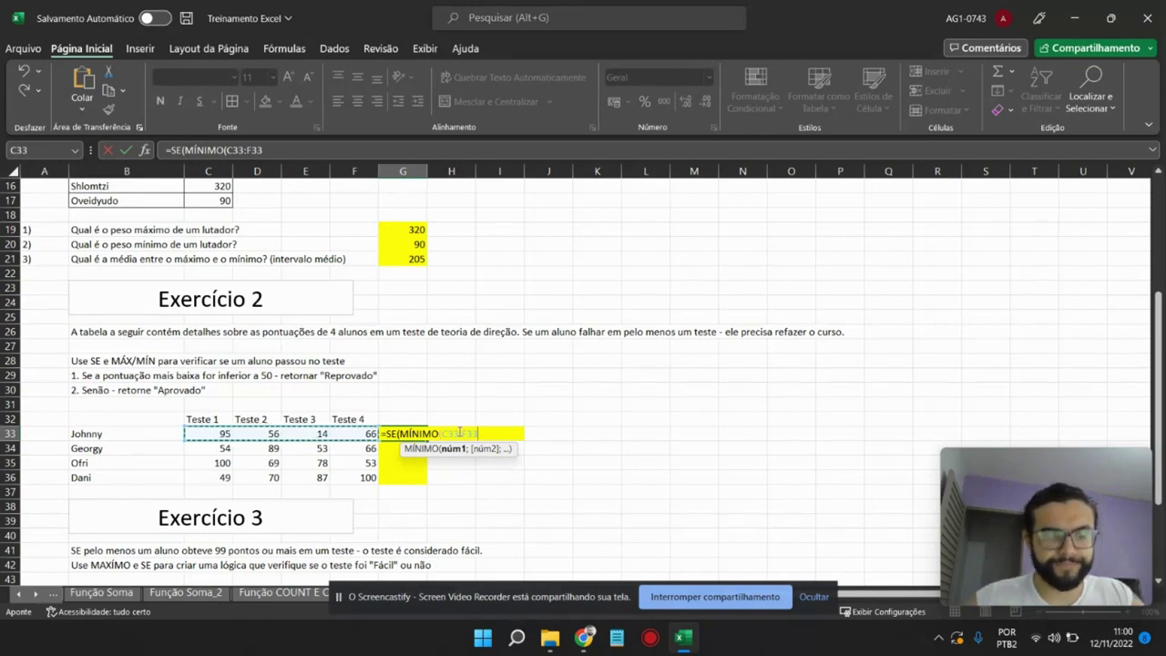
type(")<")
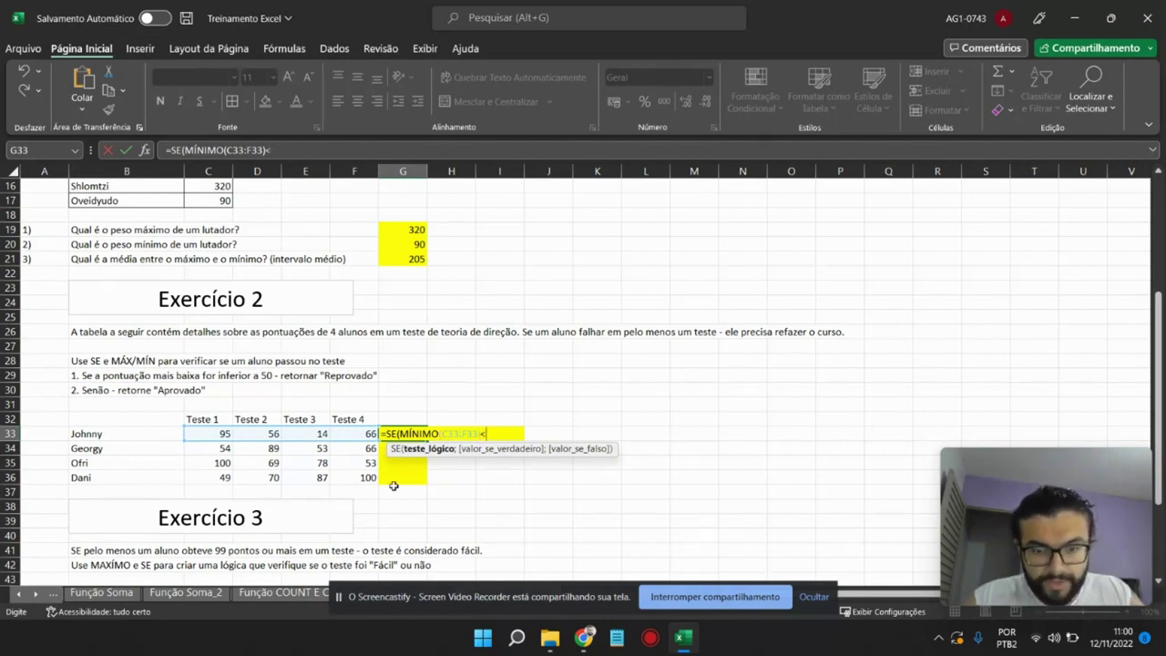
type("50")
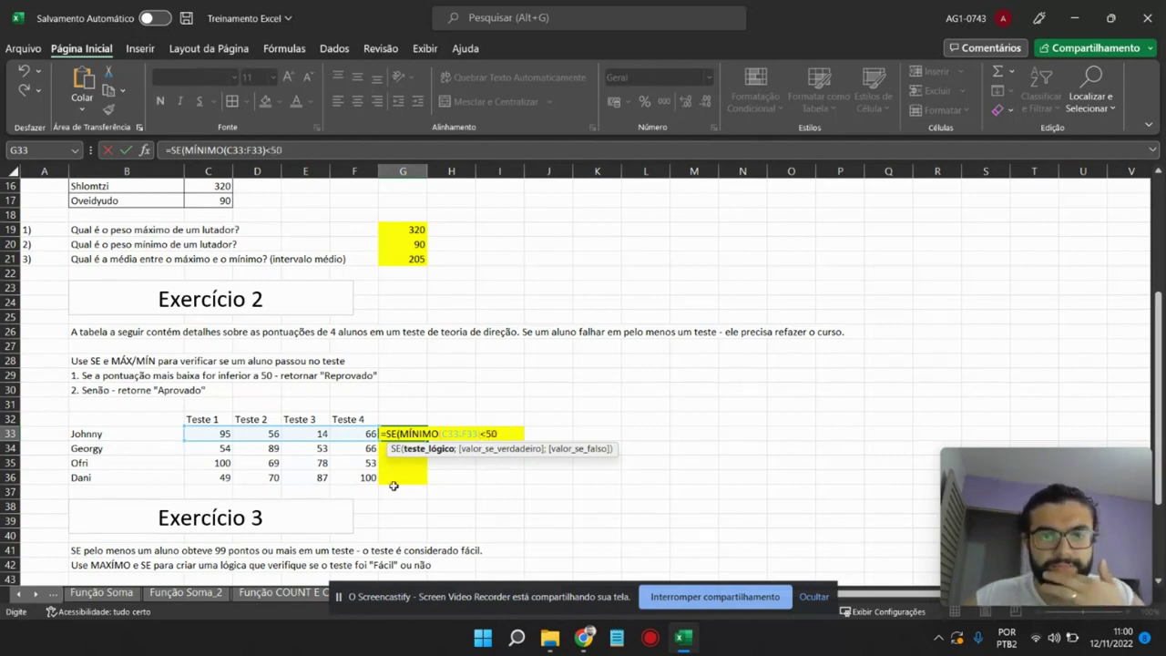
type(";")
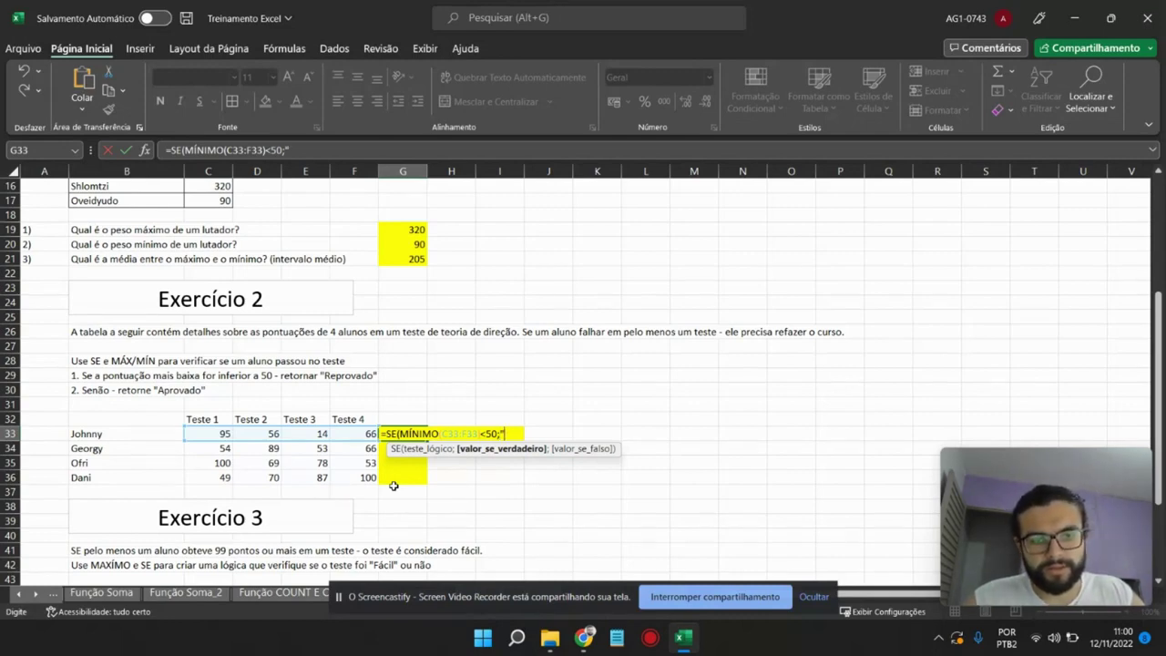
type("Reprovado")
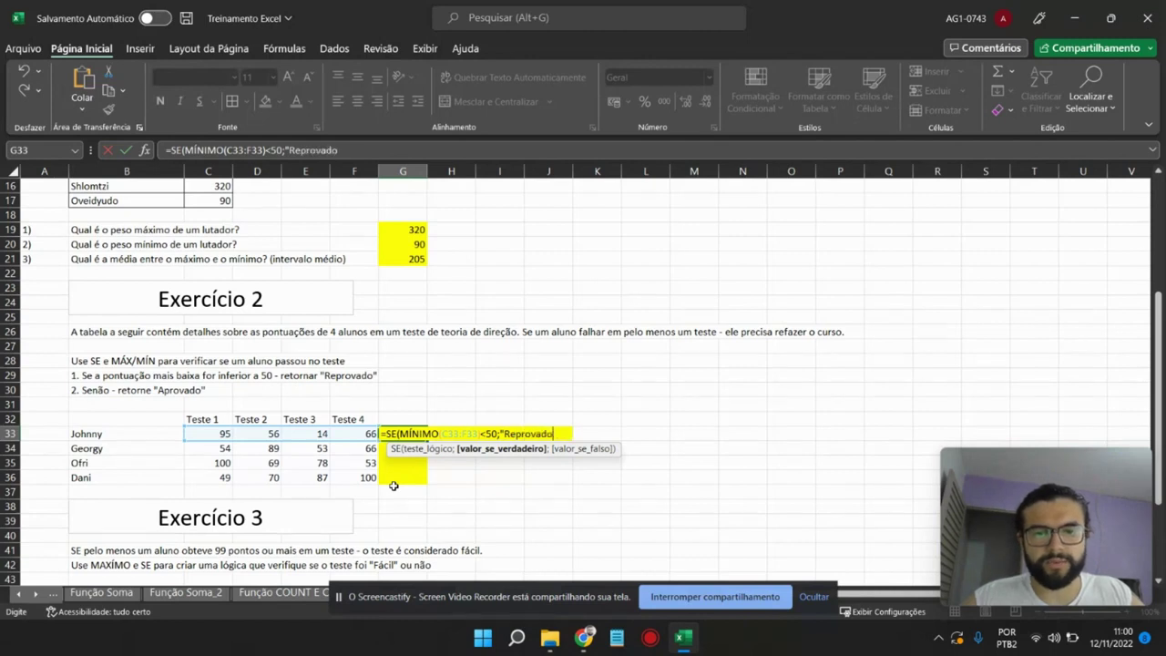
type("\";")
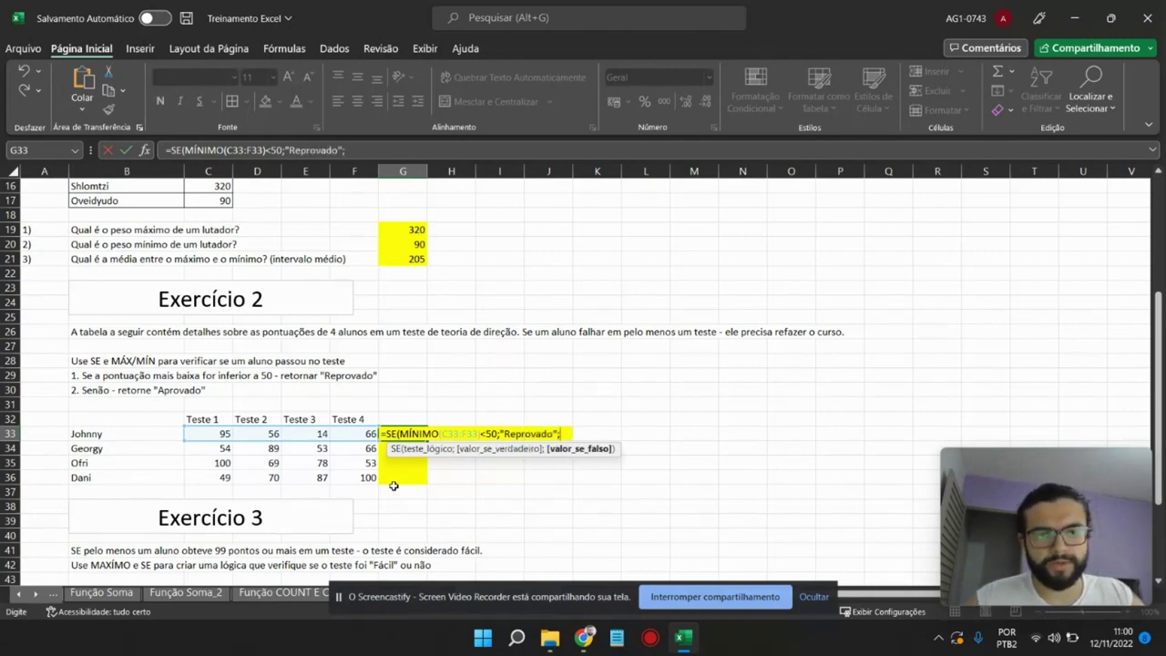
type("Aprovado")
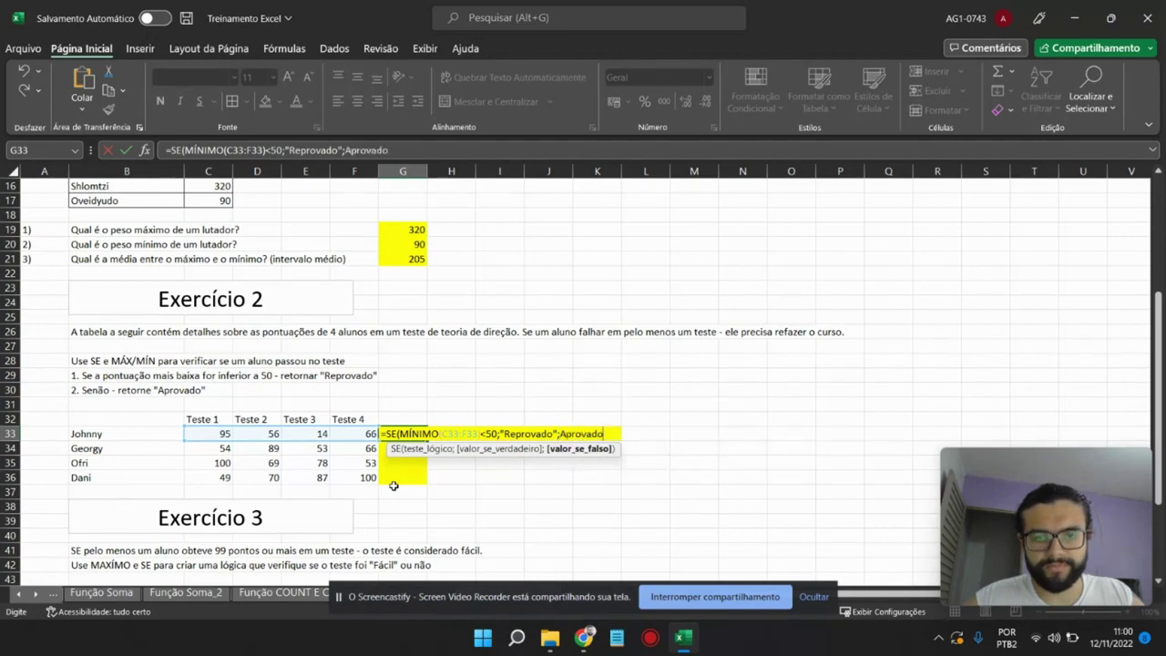
type("\")")
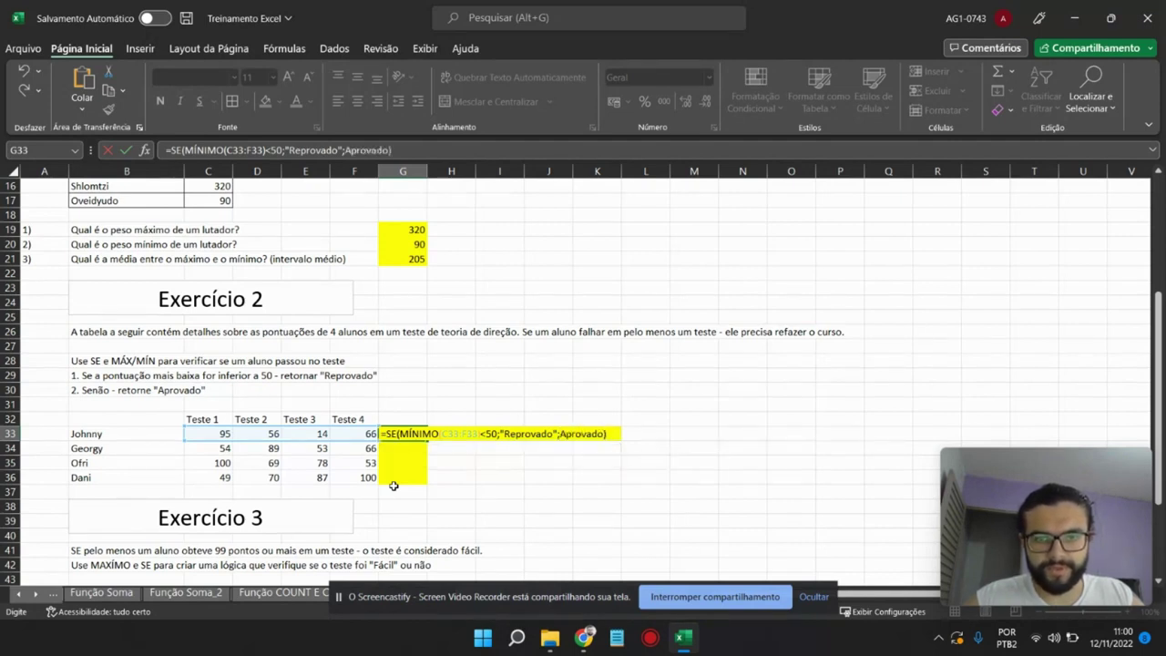
key("Return")
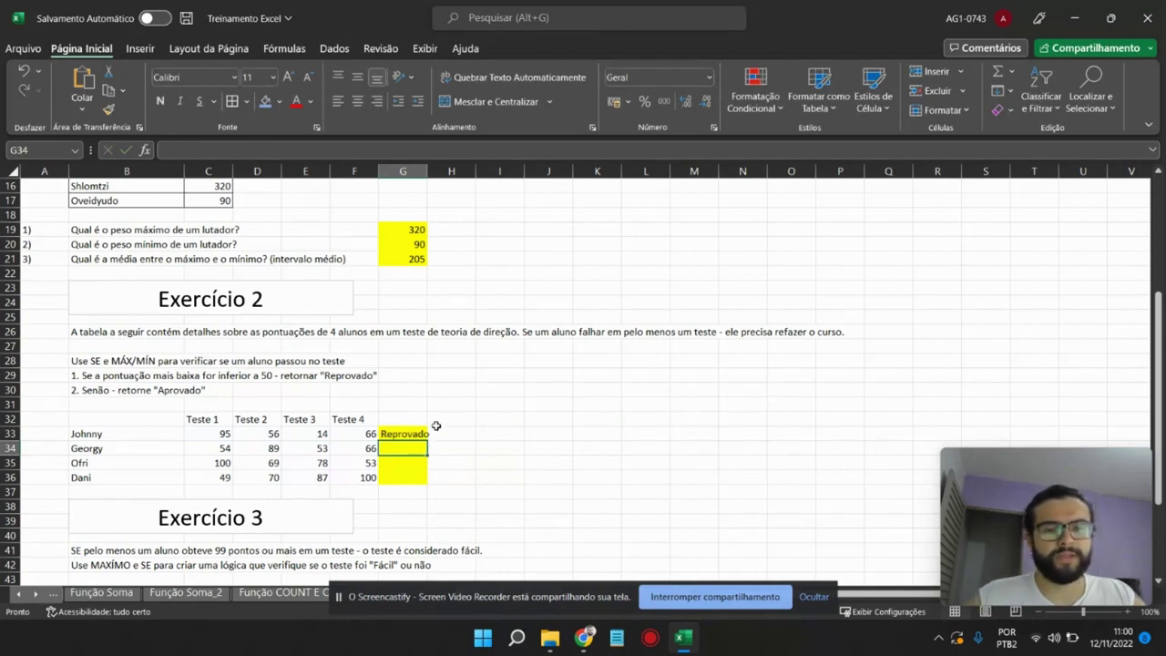
left_click_drag(428, 172, 442, 171)
- Enter =SE(MÍNIMO(C34:F34)<50;"Reprovado";"Aprovado") in G34 so the second student shows Aprovado
left_click(321, 436)
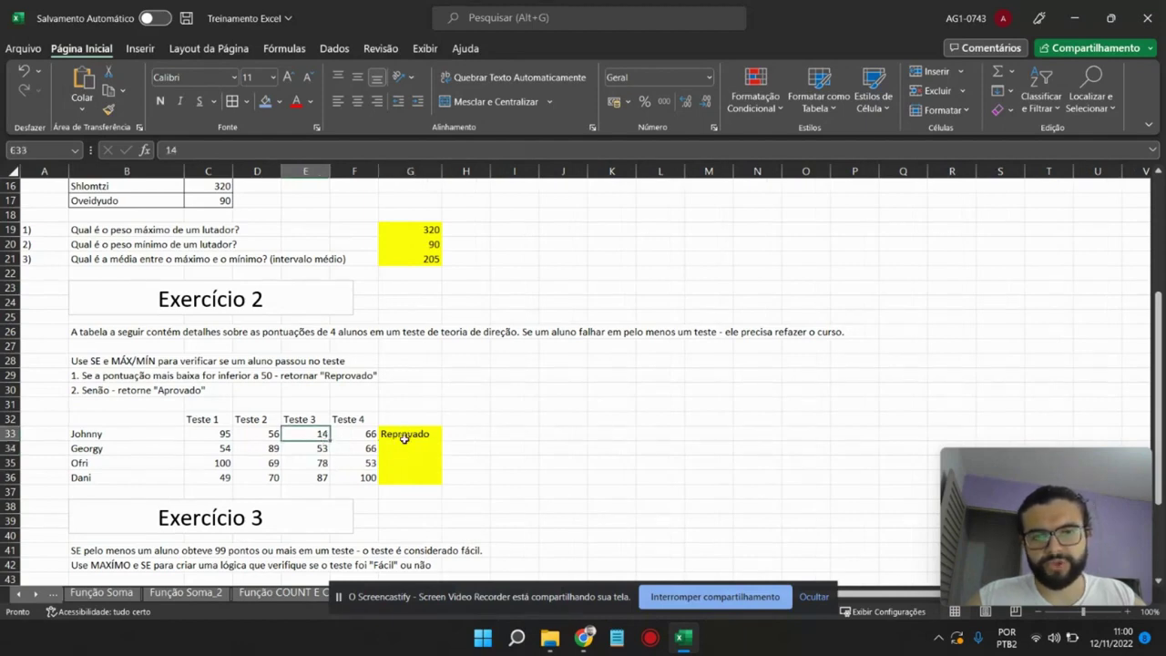
left_click(405, 447)
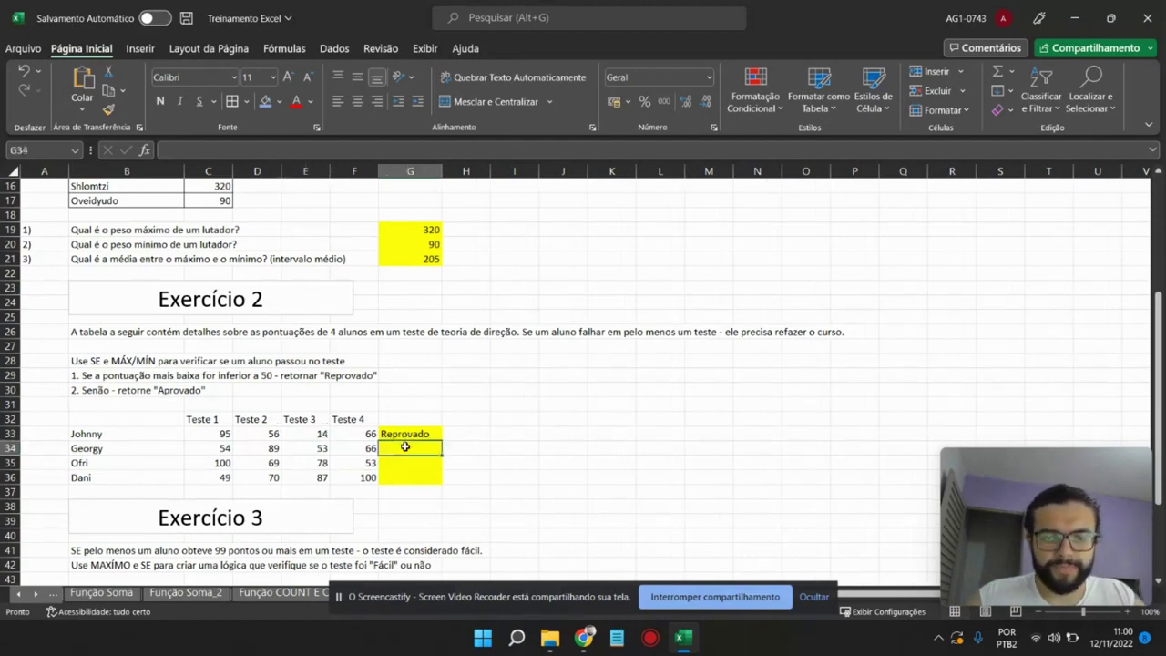
type("=S")
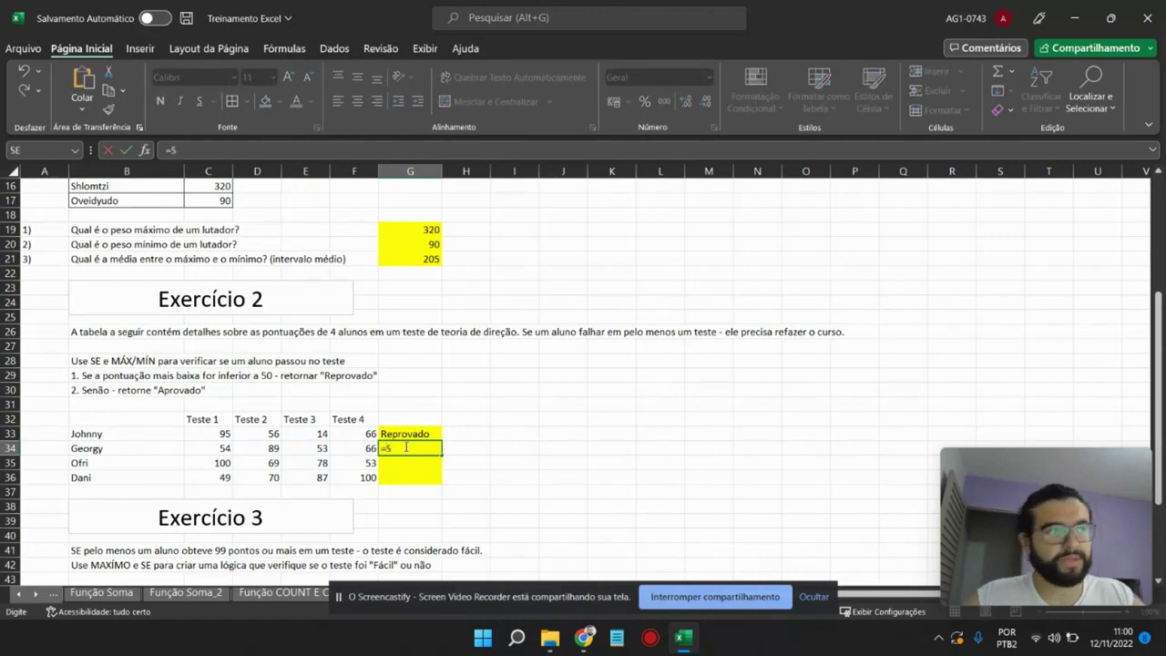
type("E(M")
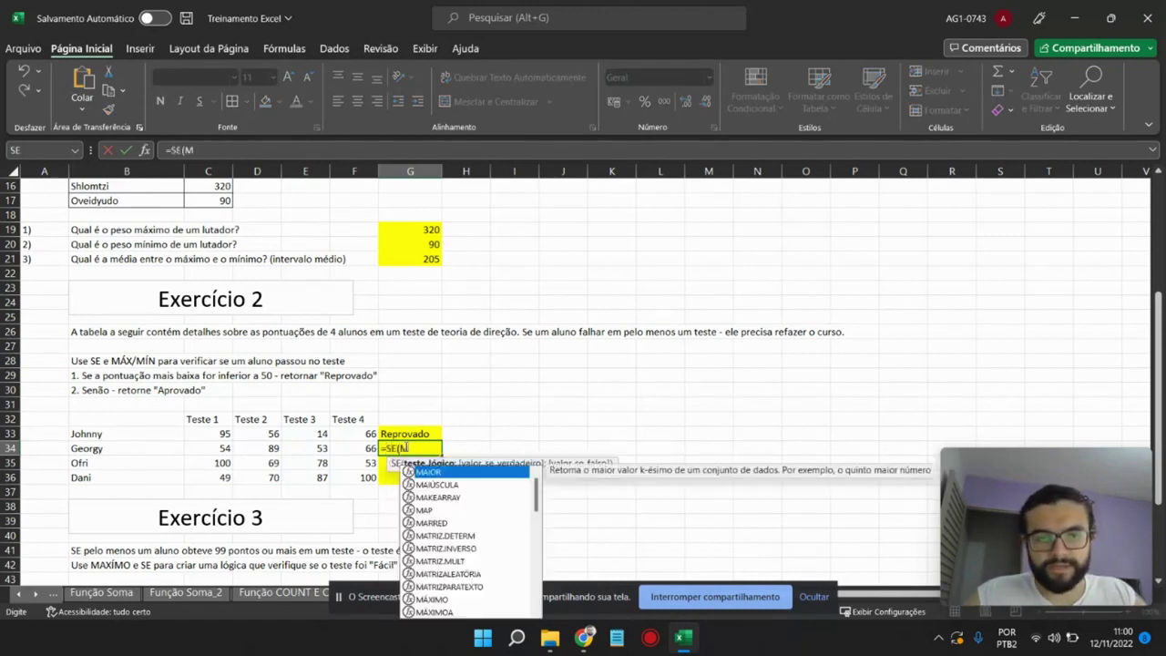
type("ín")
key("Tab")
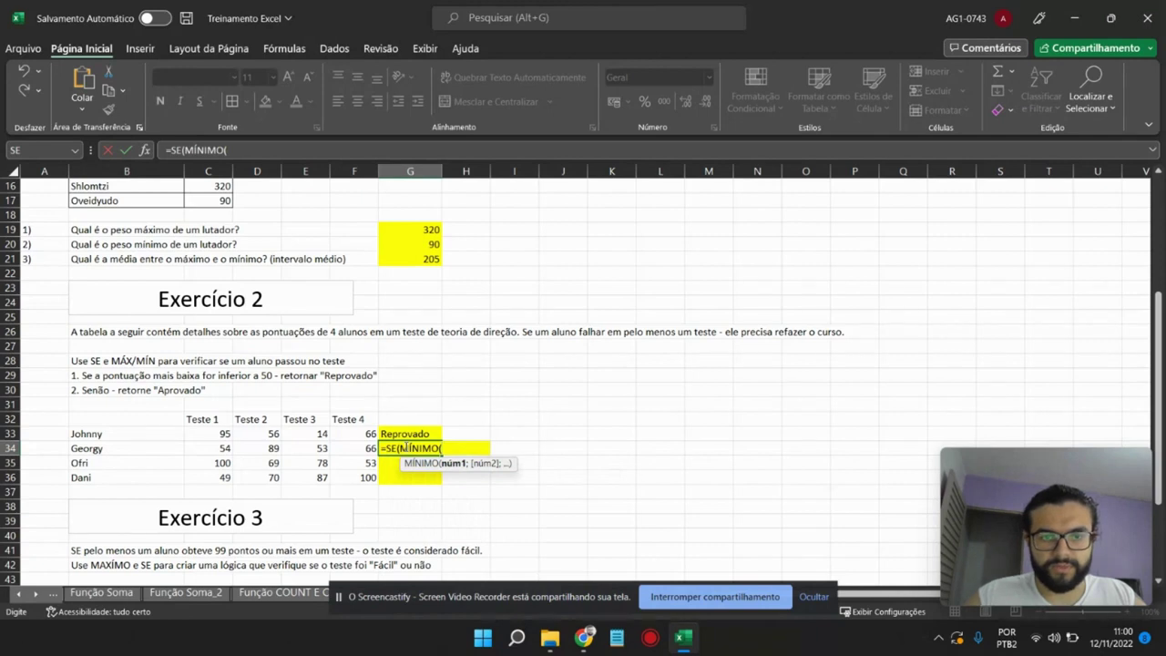
left_click_drag(221, 448, 351, 456)
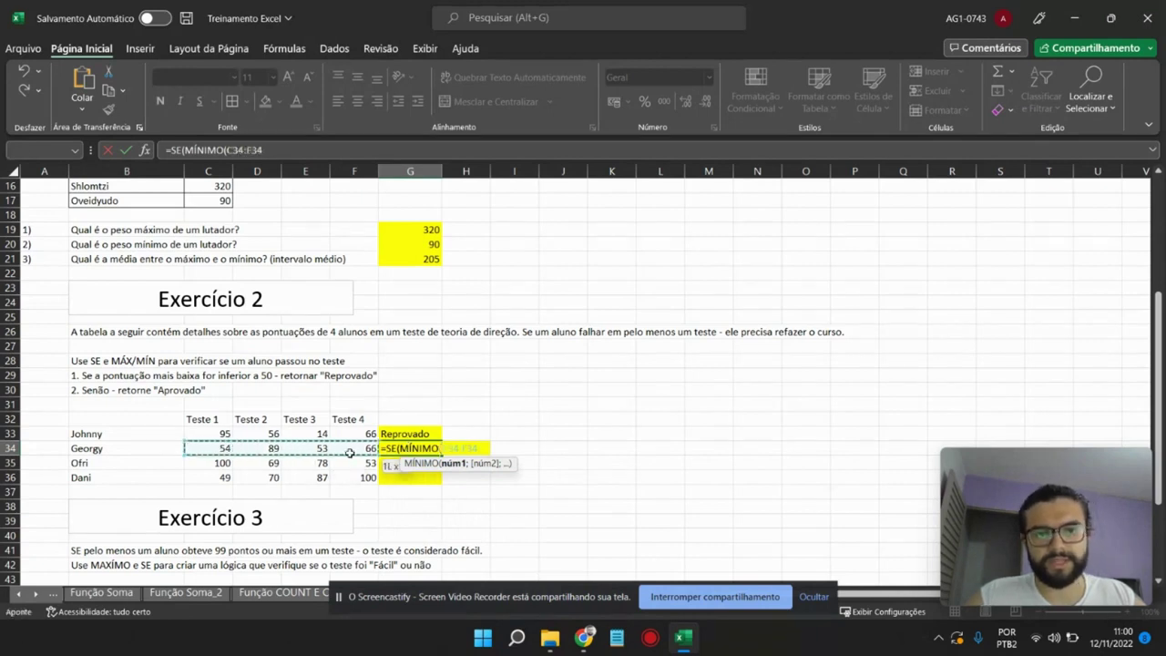
type(")<")
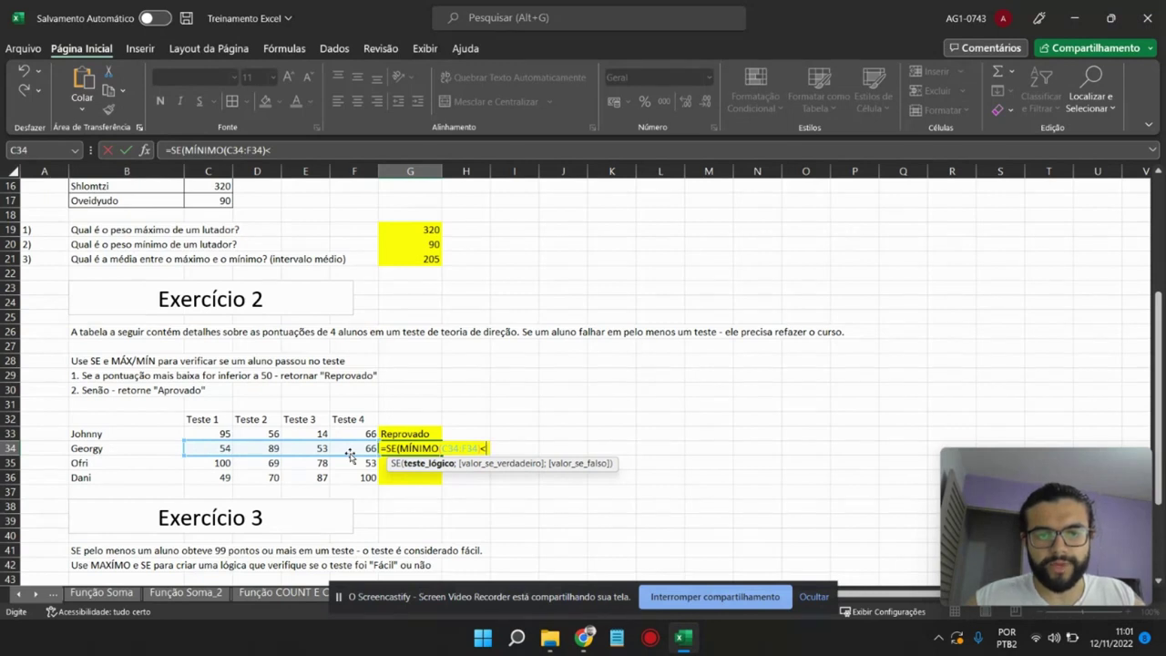
type("50")
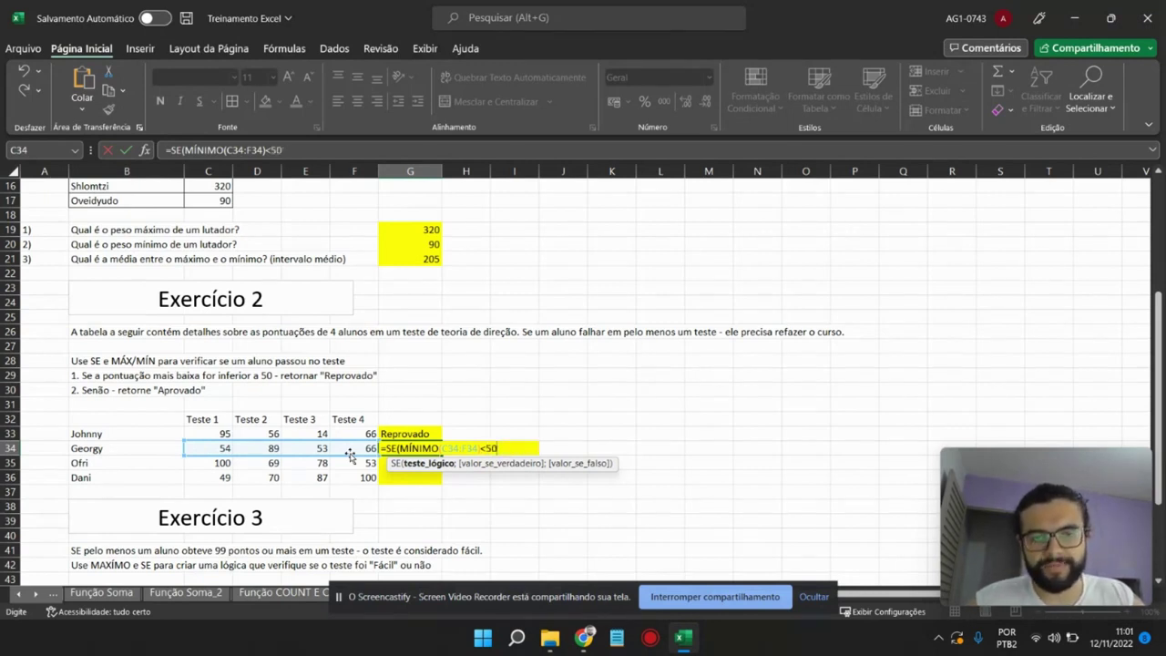
type(";\"r")
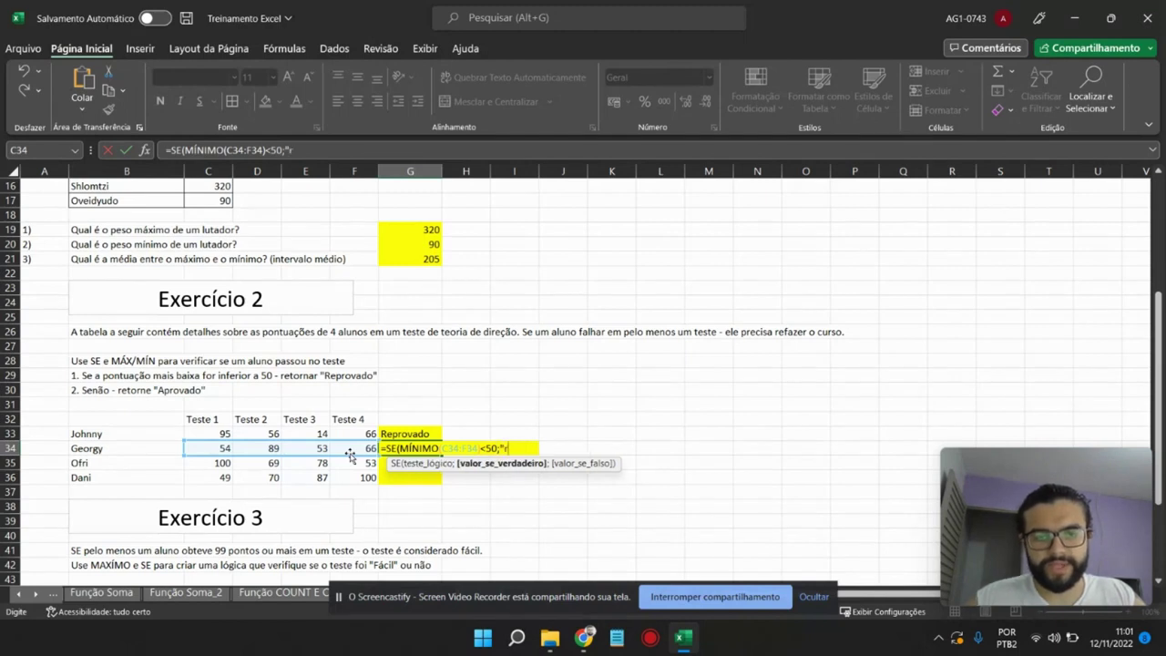
type("EP")
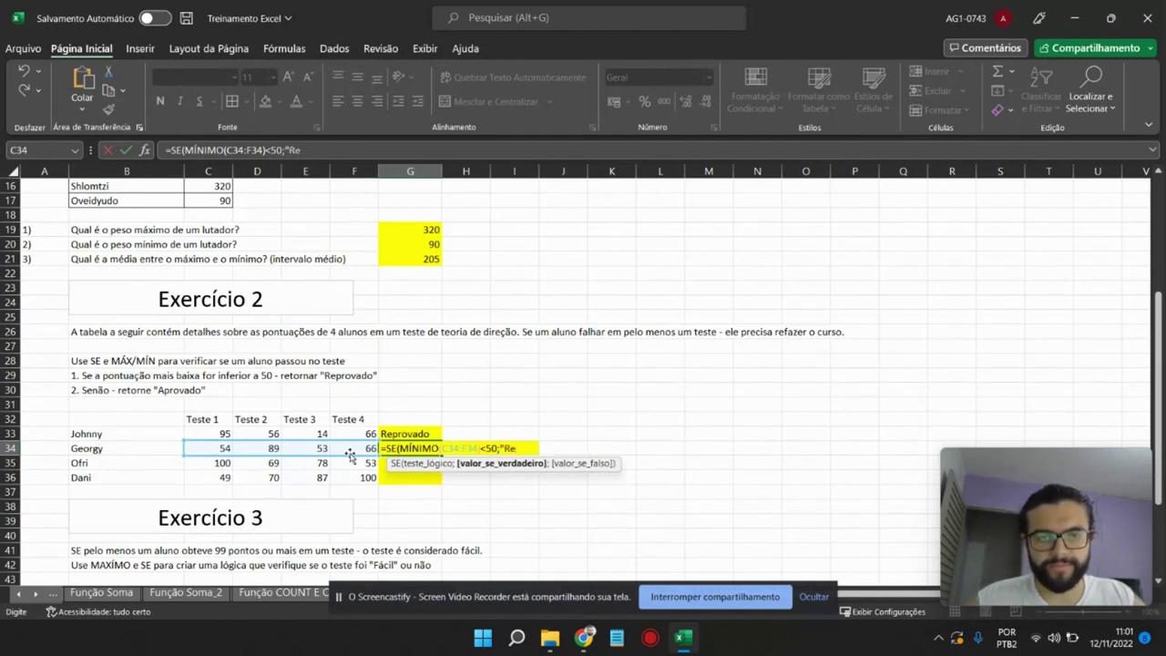
type("provado\";\"A")
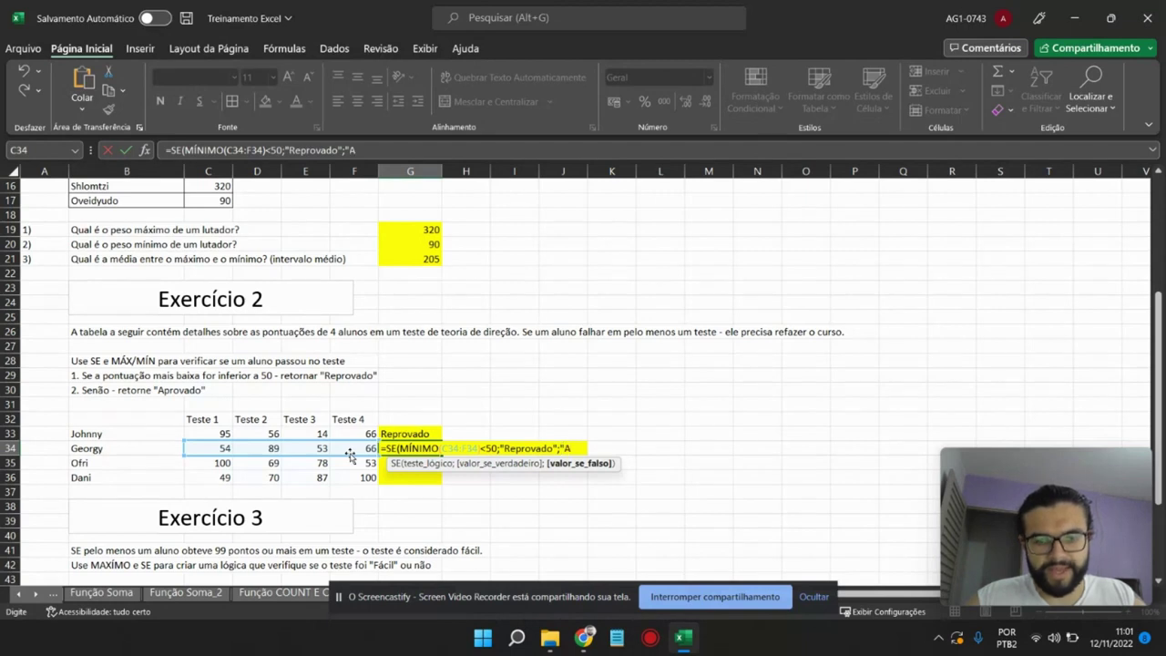
type("provado")
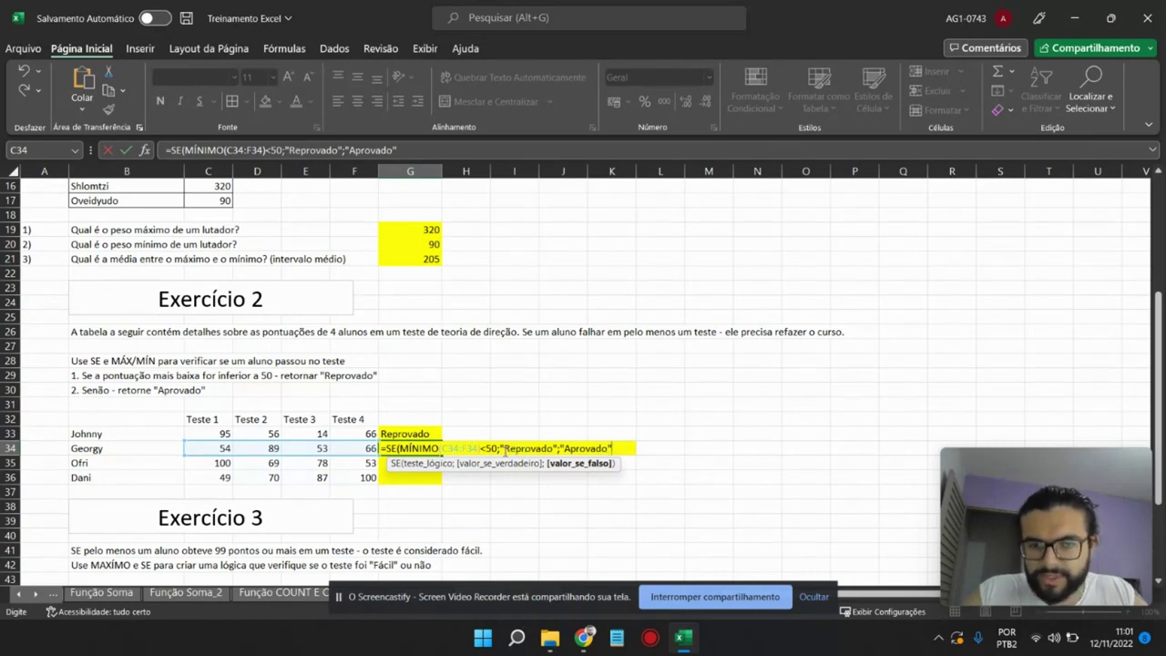
left_click(527, 451)
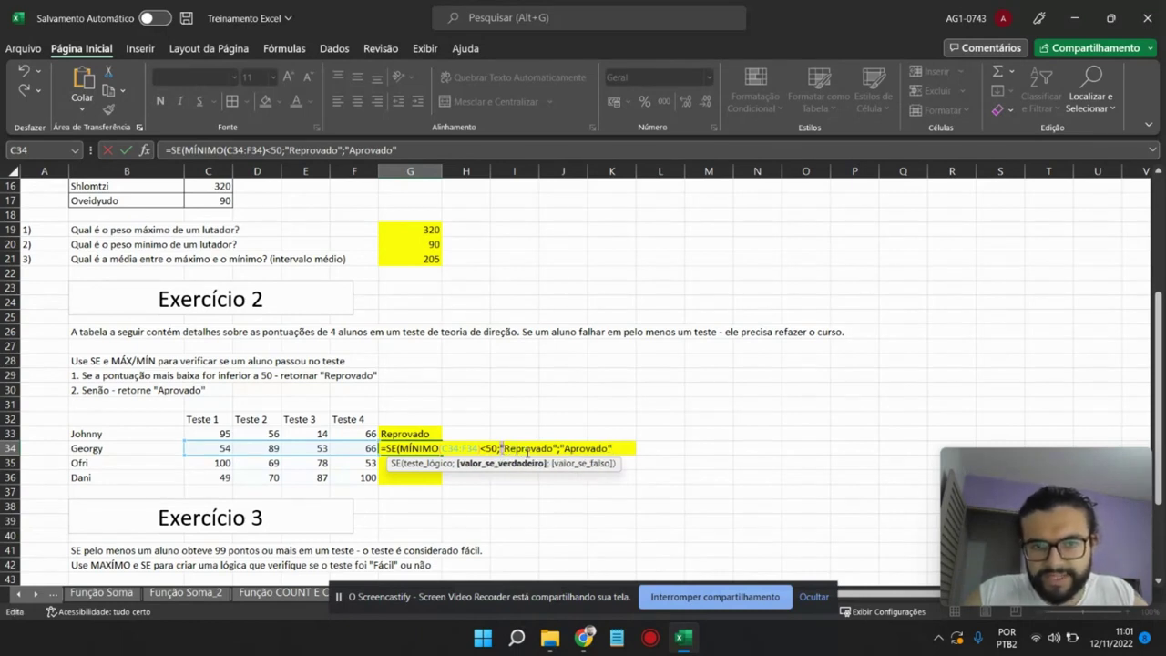
left_click(559, 448)
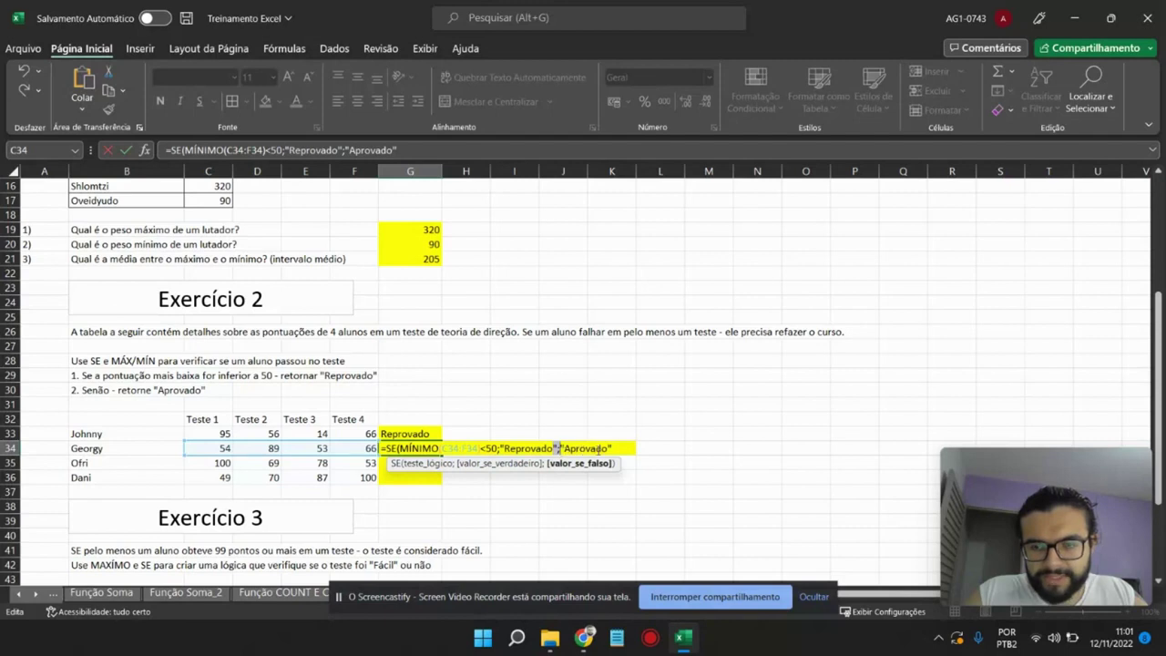
type(")")
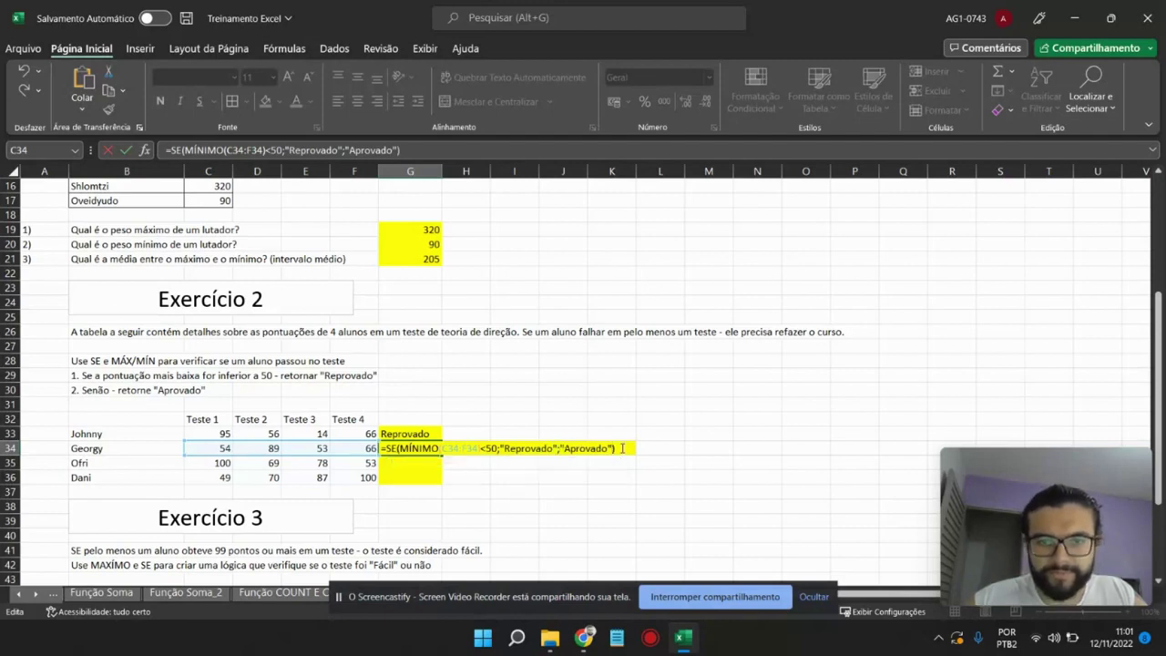
key("Return")
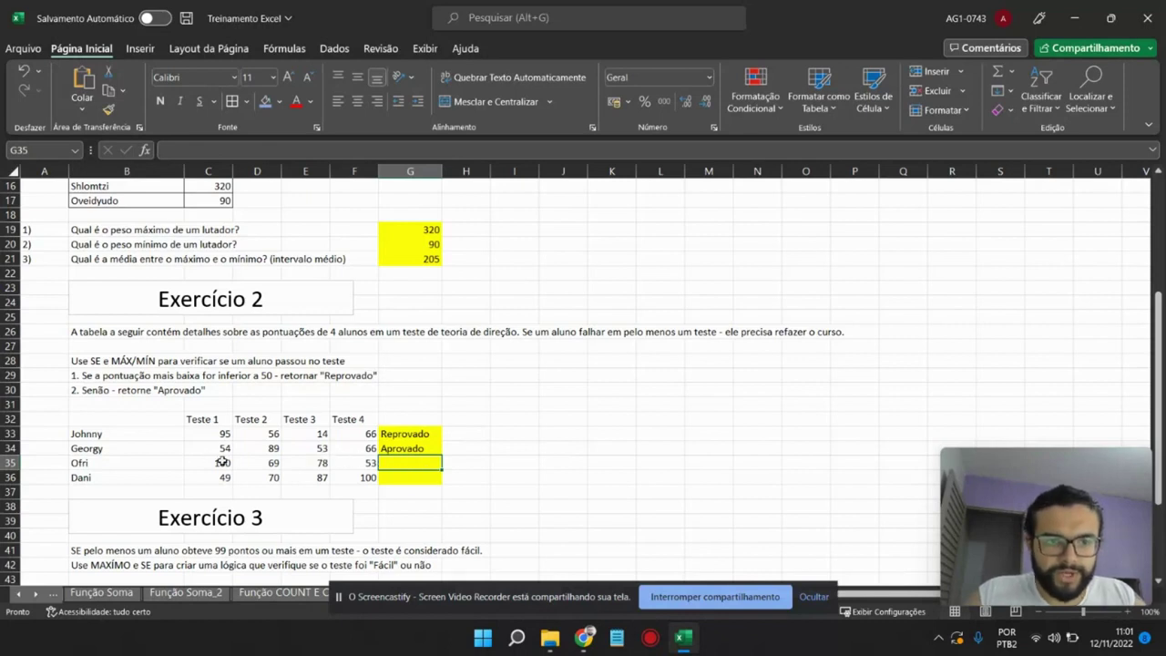
- Fill the G34 pass/fail formula down to G35:G36 and check the copied results
left_click_drag(219, 451, 359, 451)
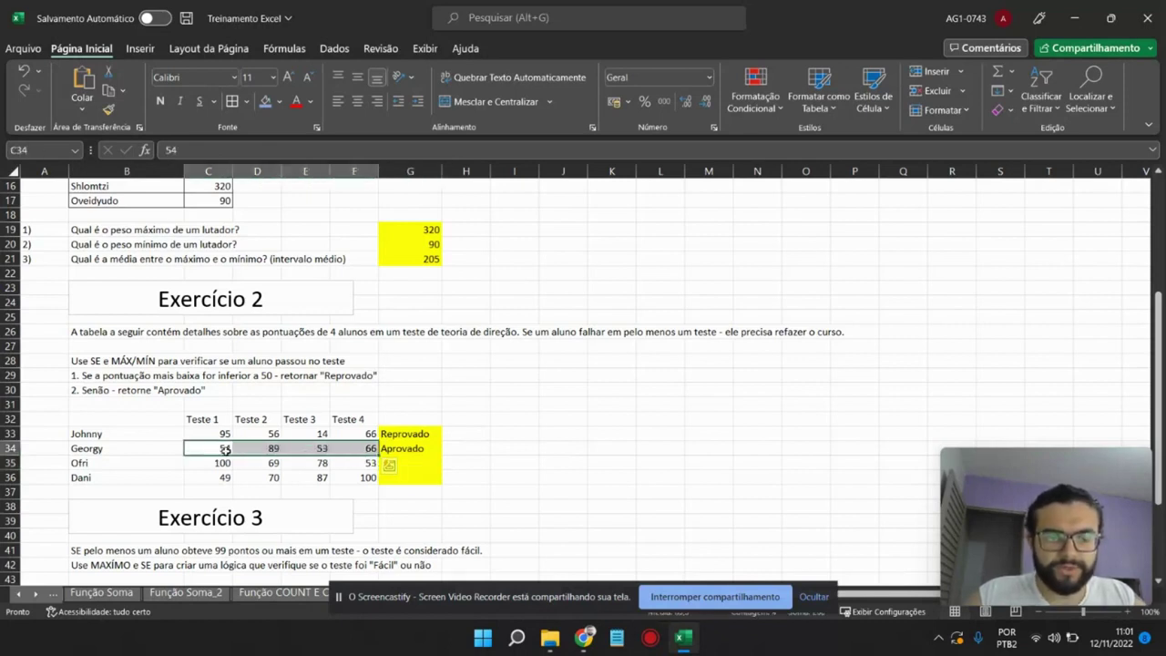
left_click(422, 450)
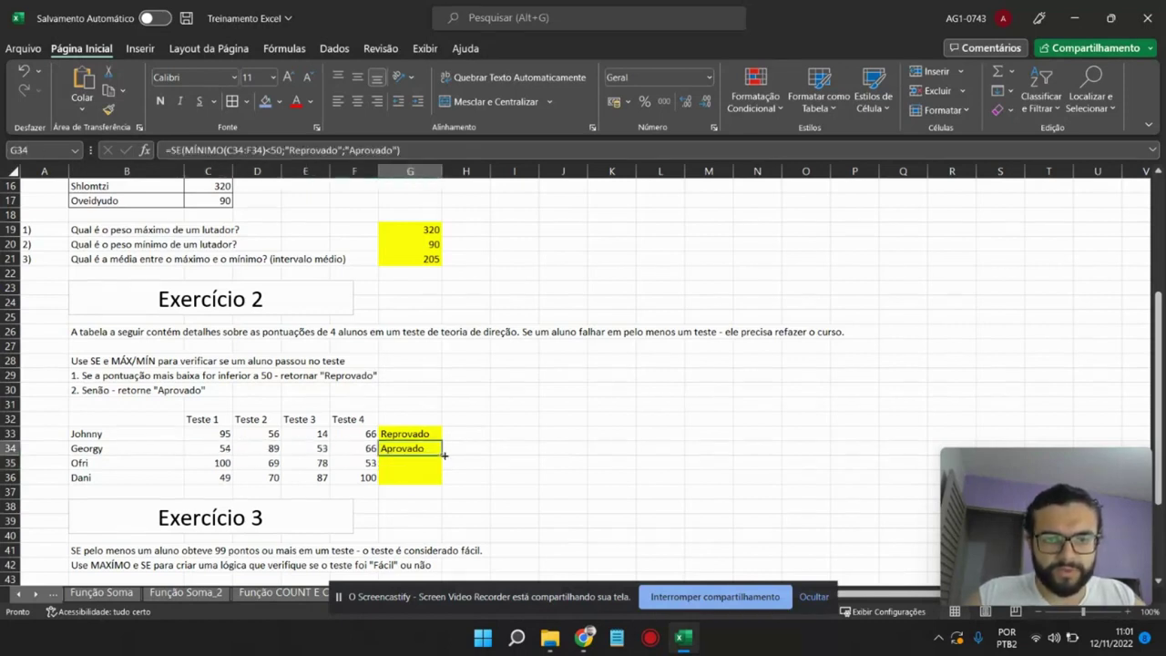
left_click_drag(442, 455, 442, 483)
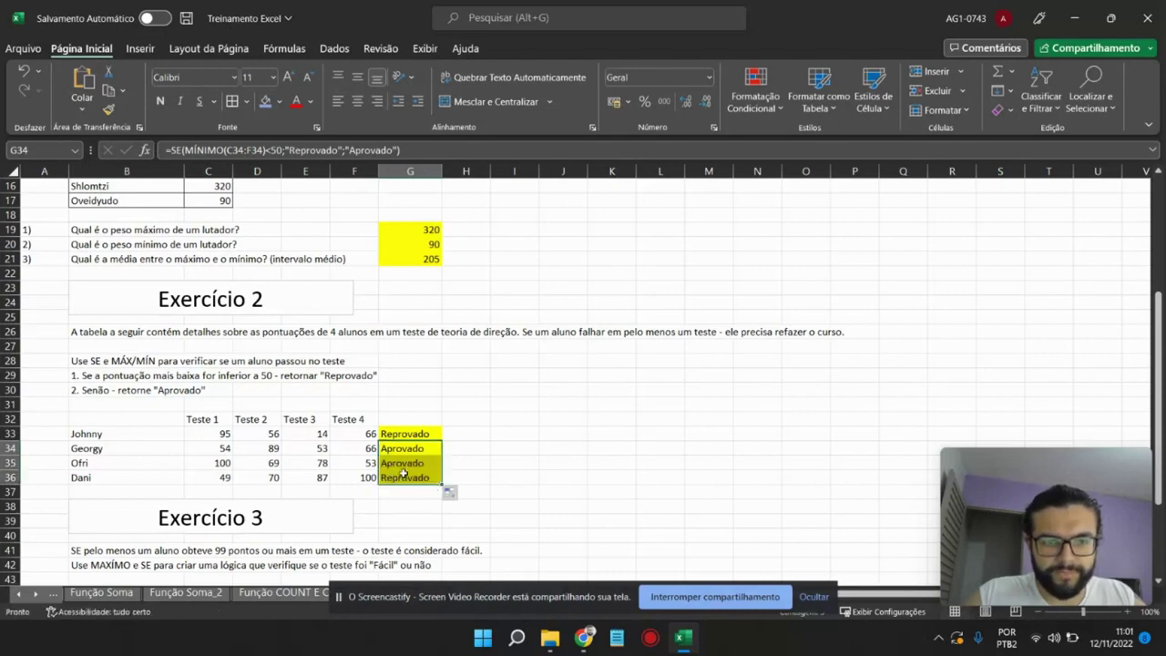
left_click(397, 464)
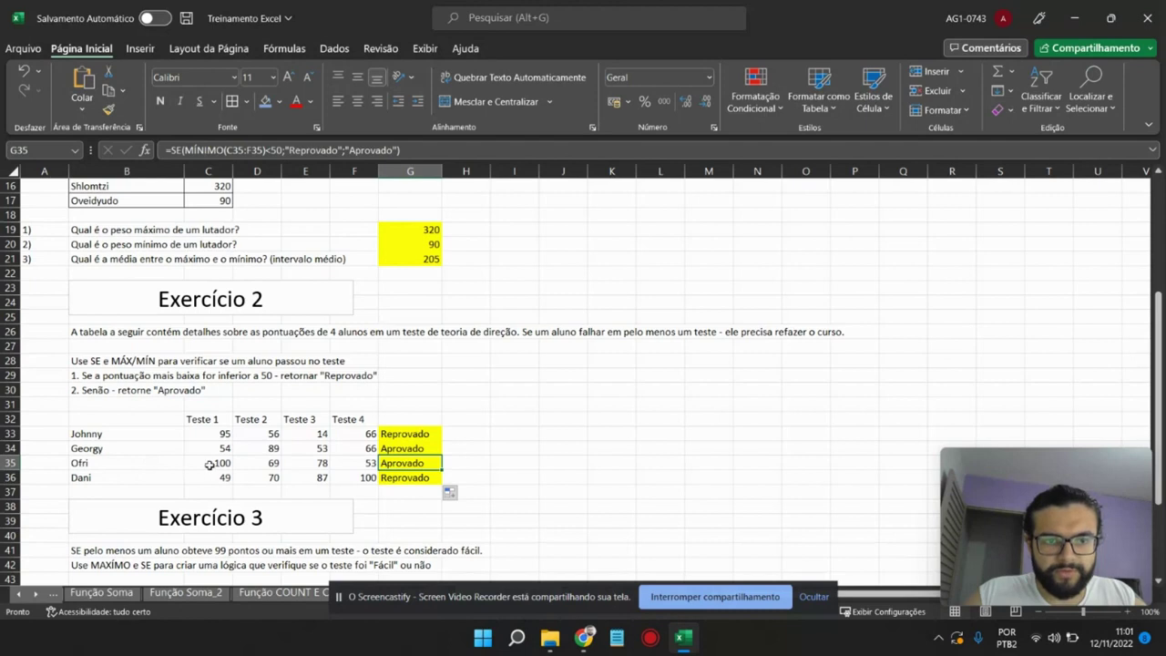
left_click(215, 466)
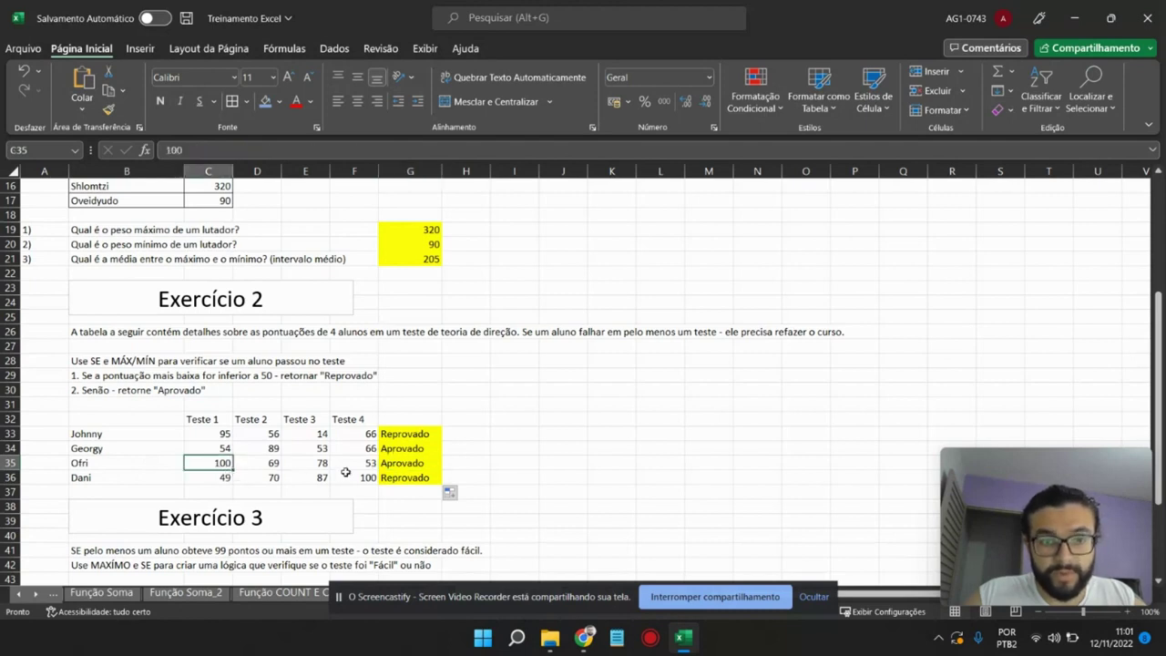
left_click(389, 478)
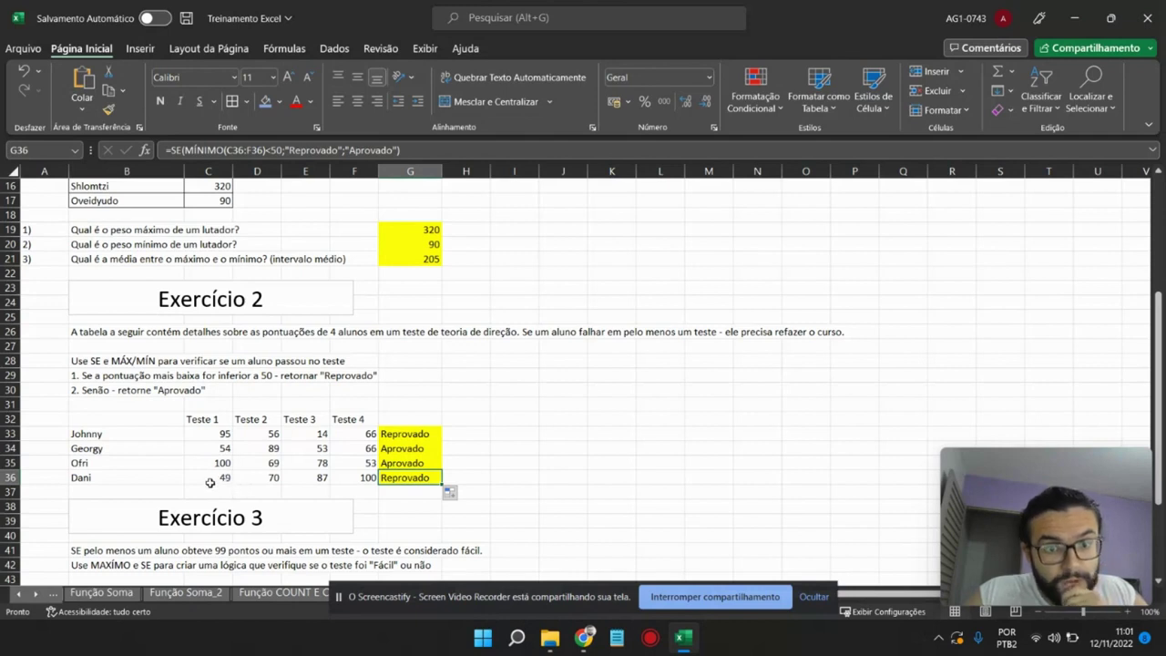
- Change the Teste 1 score in C36 from 49 to 50 so G36 reads Aprovado
left_click(224, 480)
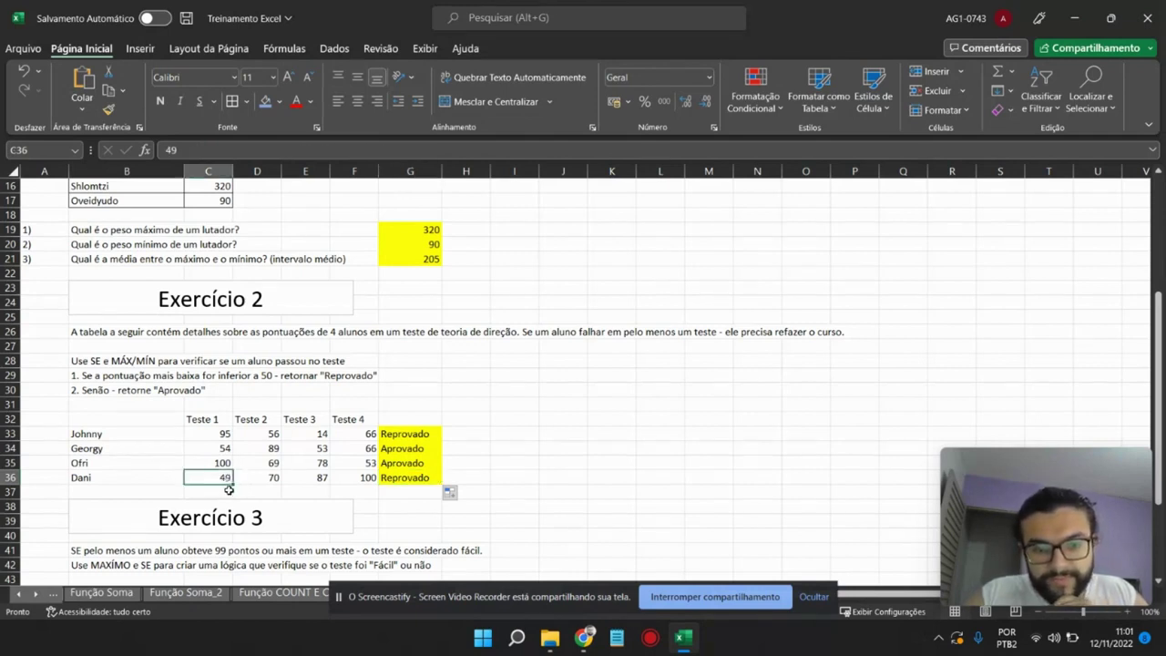
type("50")
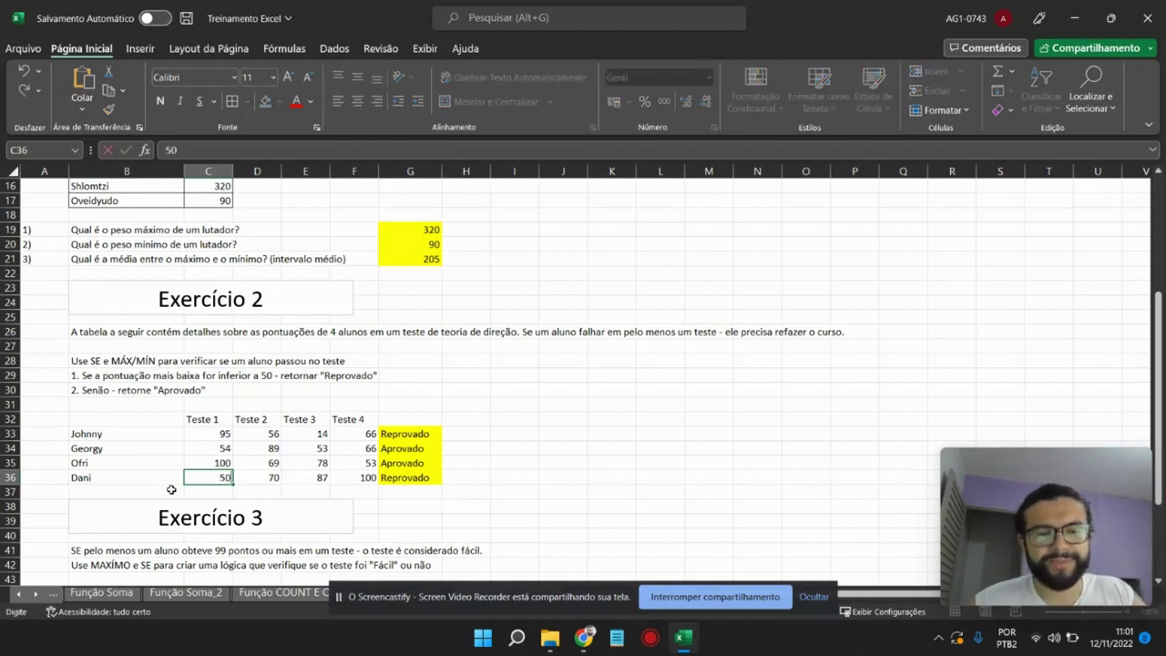
key("Return")
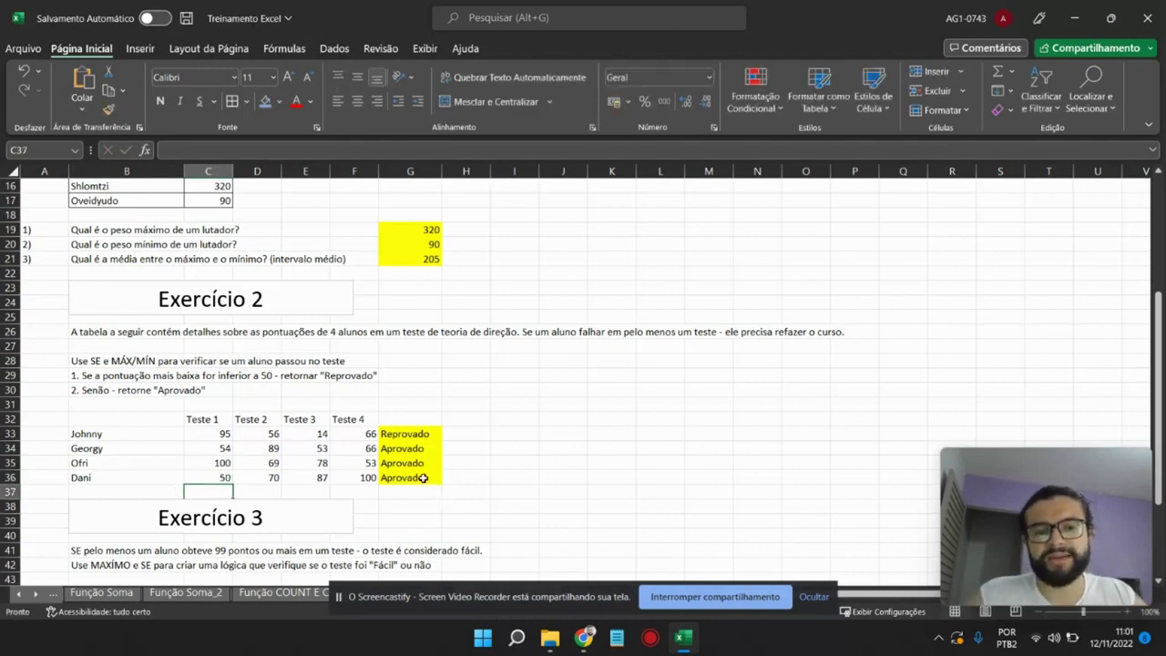
left_click(422, 478)
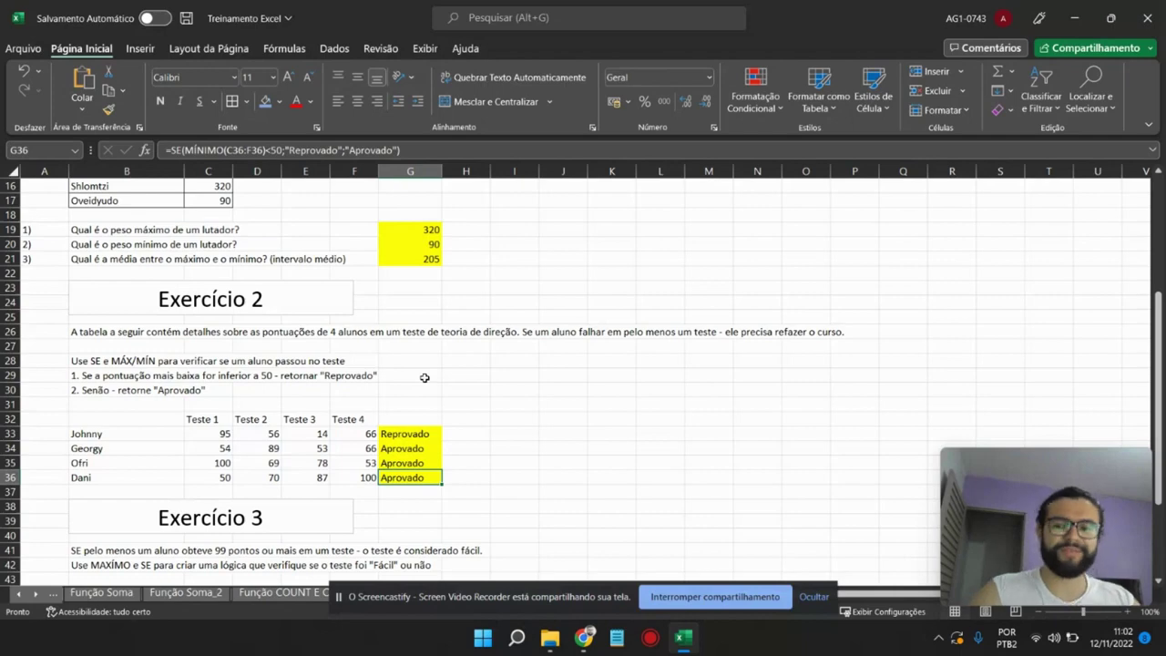
- In C52 enter =SE(MÁXIMO(C45:C51)>=99;"Fácil";"Difícil"), which returns Fácil
scroll(423, 377, "down", 1)
scroll(415, 365, "down", 2)
scroll(403, 357, "down", 1)
scroll(403, 356, "down", 1)
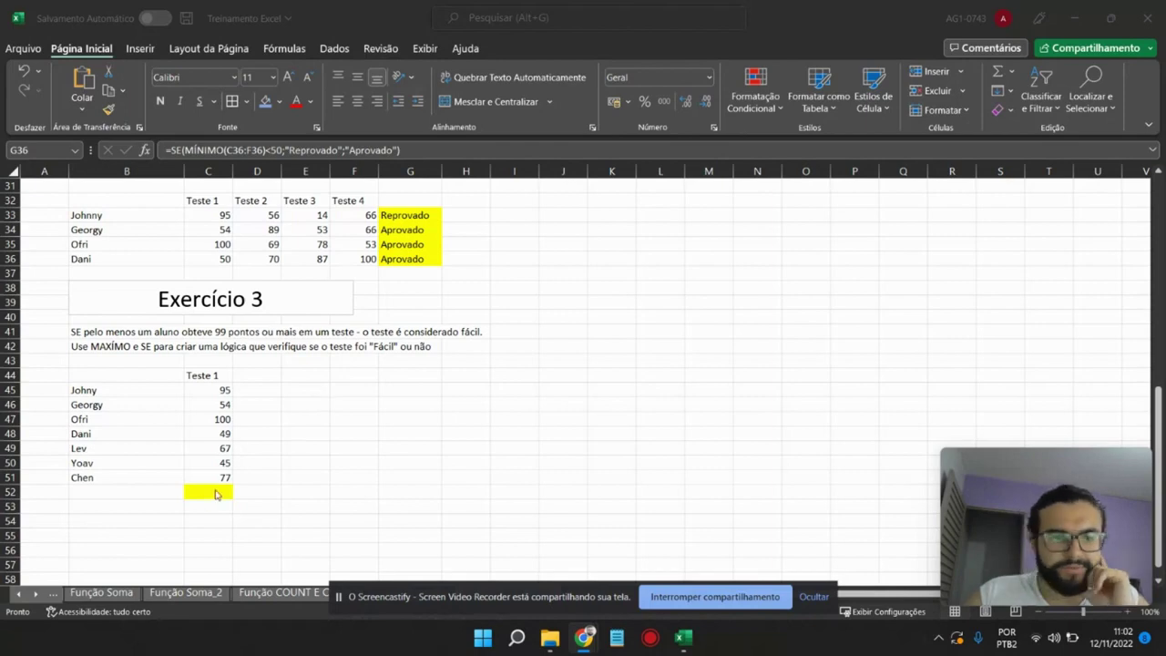
left_click(217, 492)
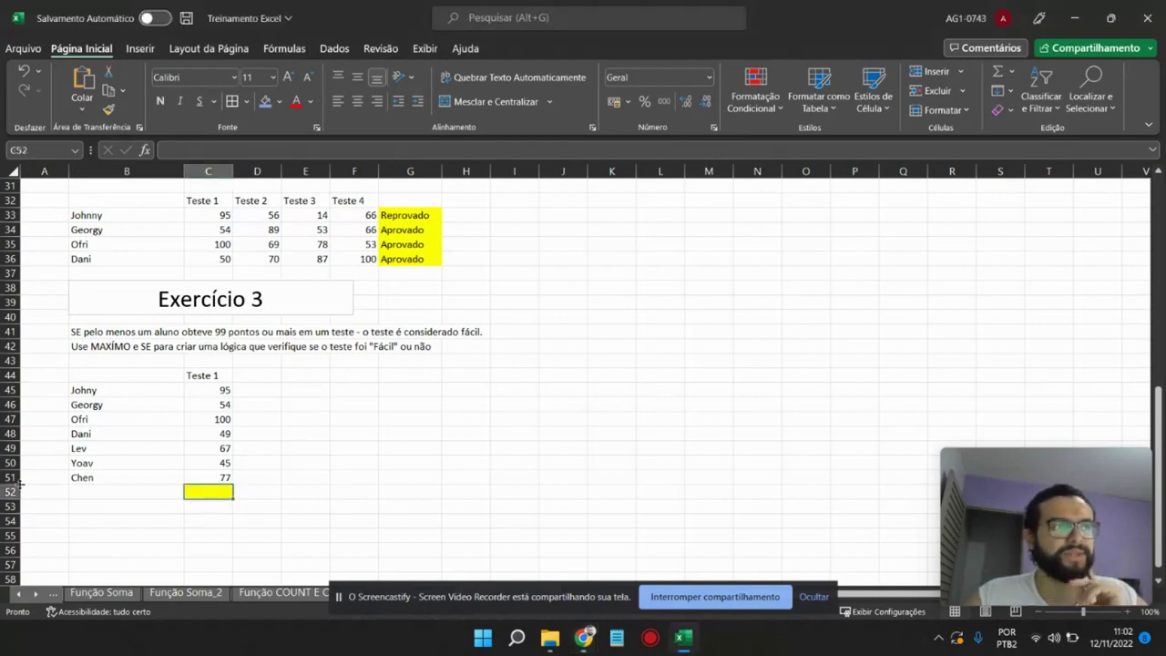
type("=SE")
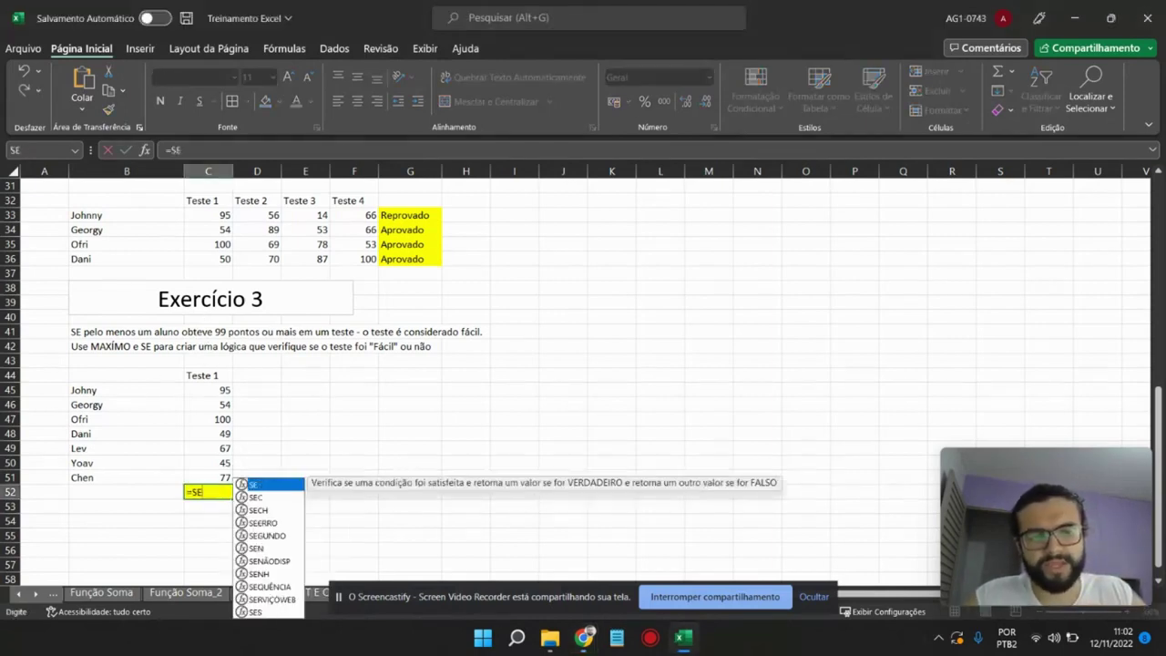
type("(")
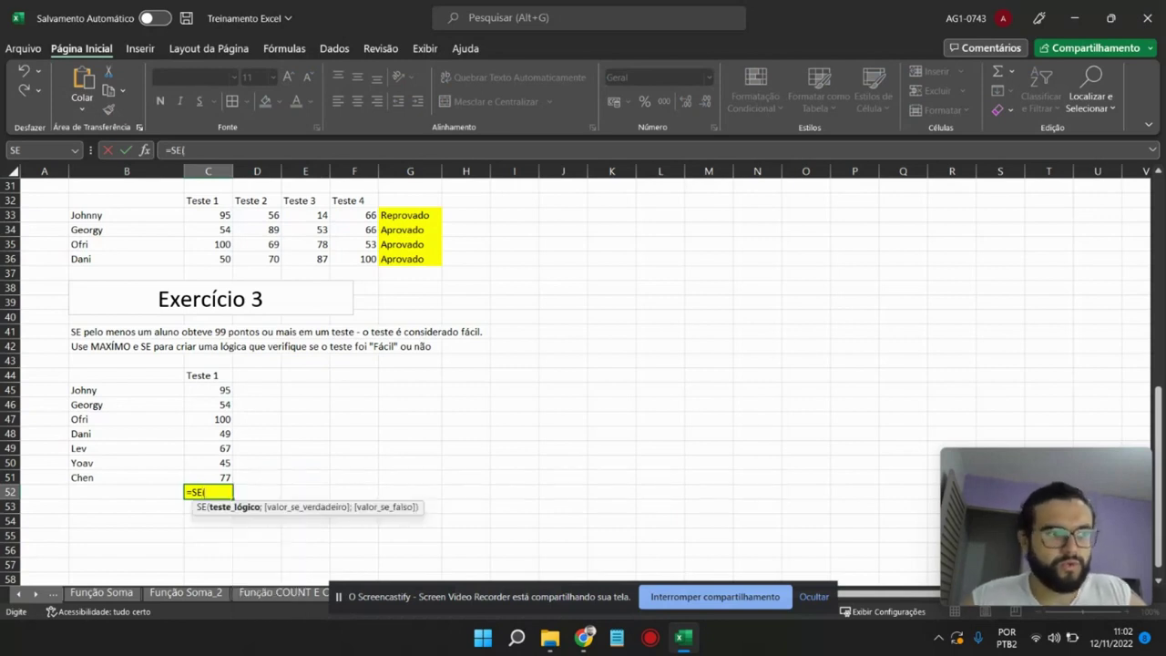
type("MÁ")
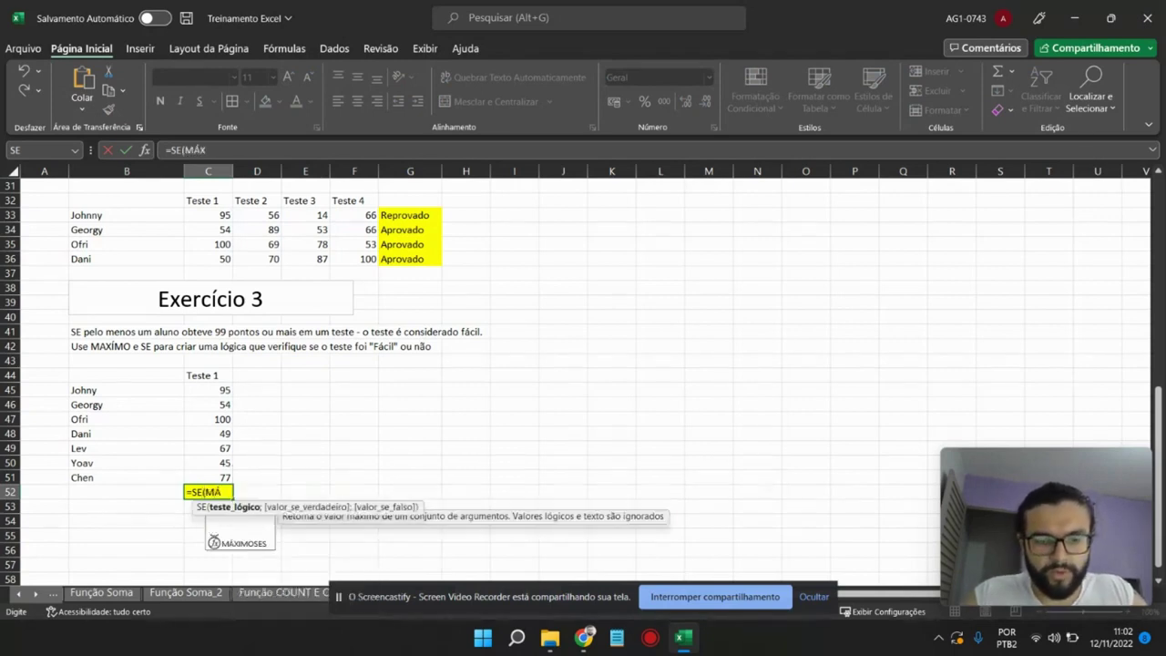
type("XIMO(")
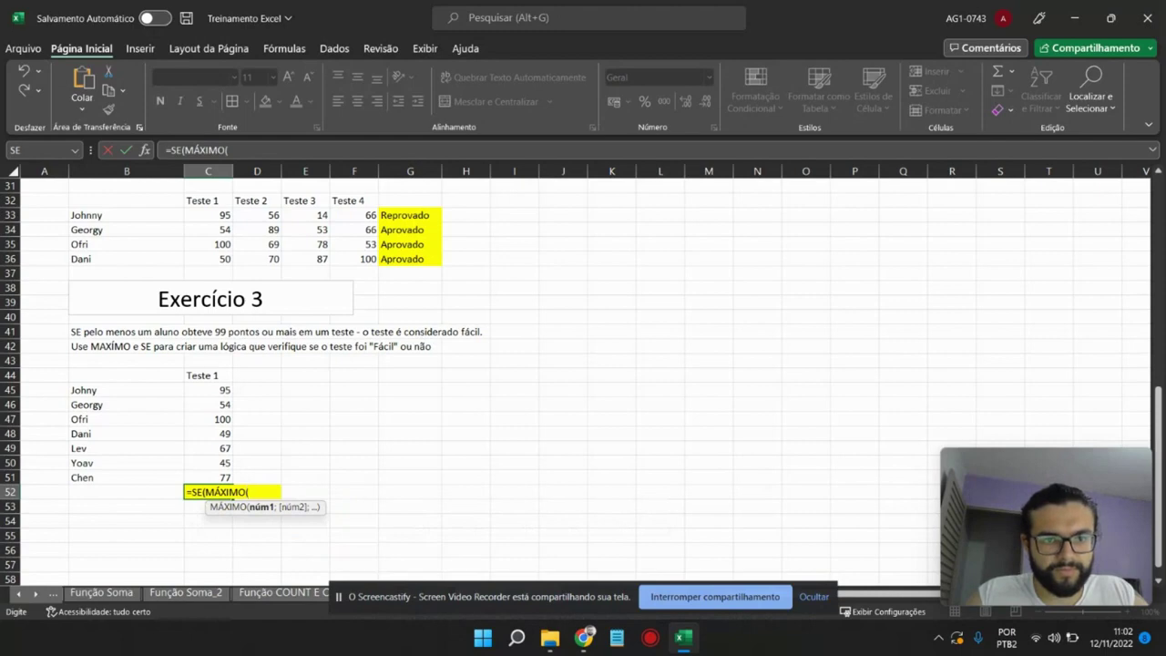
left_click_drag(227, 391, 222, 475)
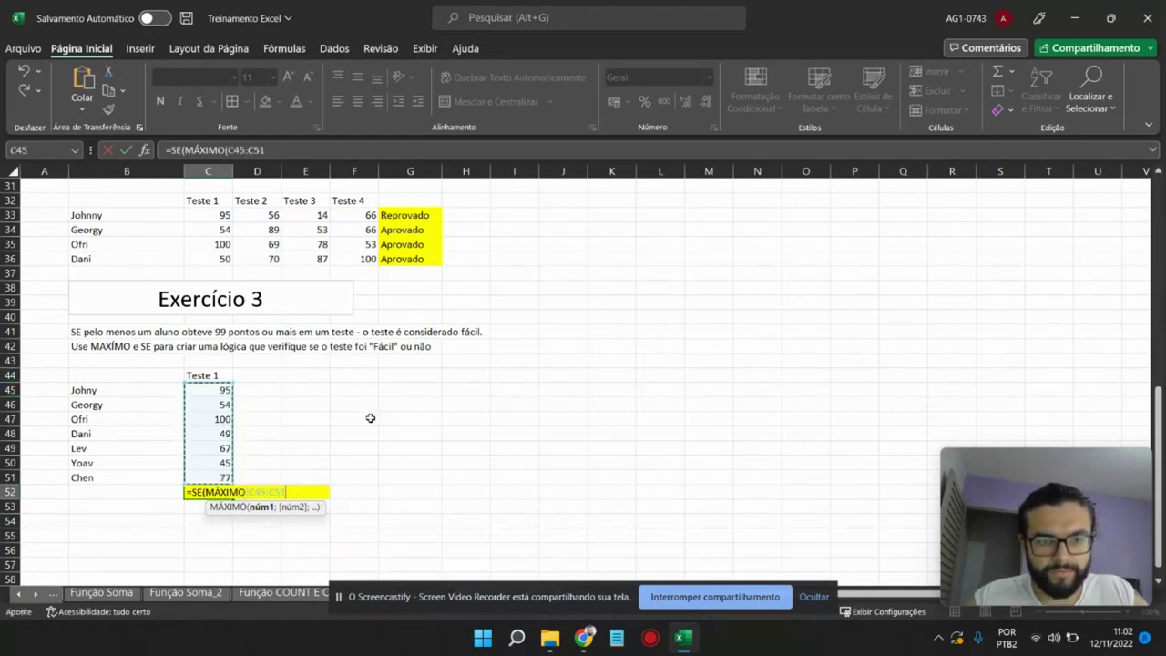
type(")>=")
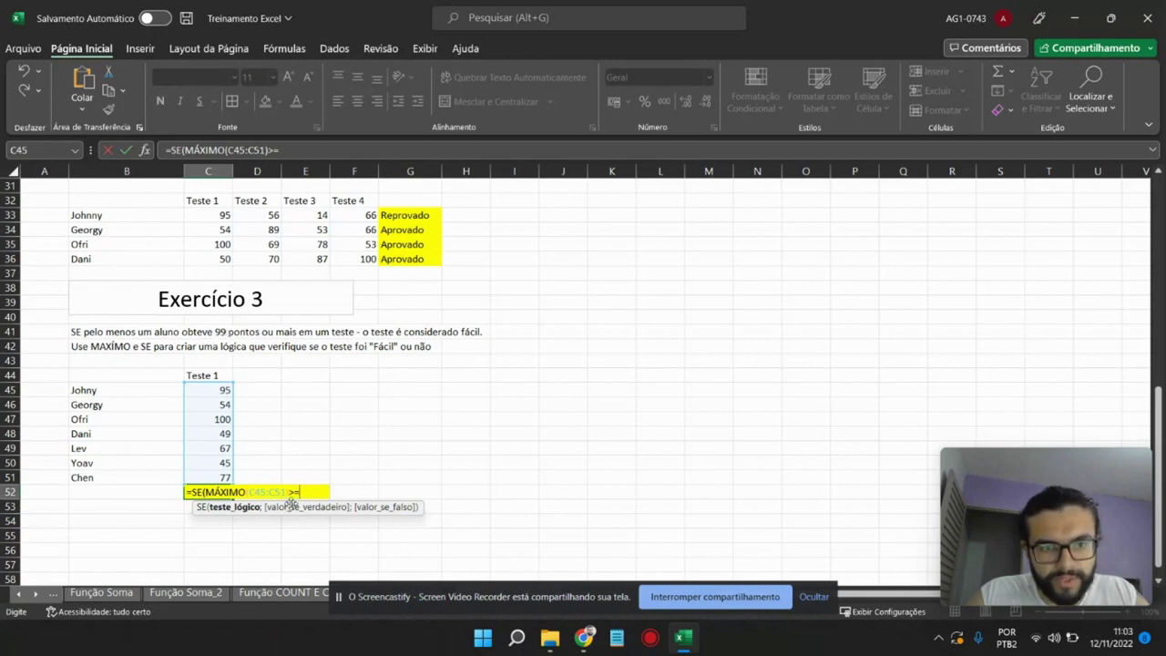
type("99")
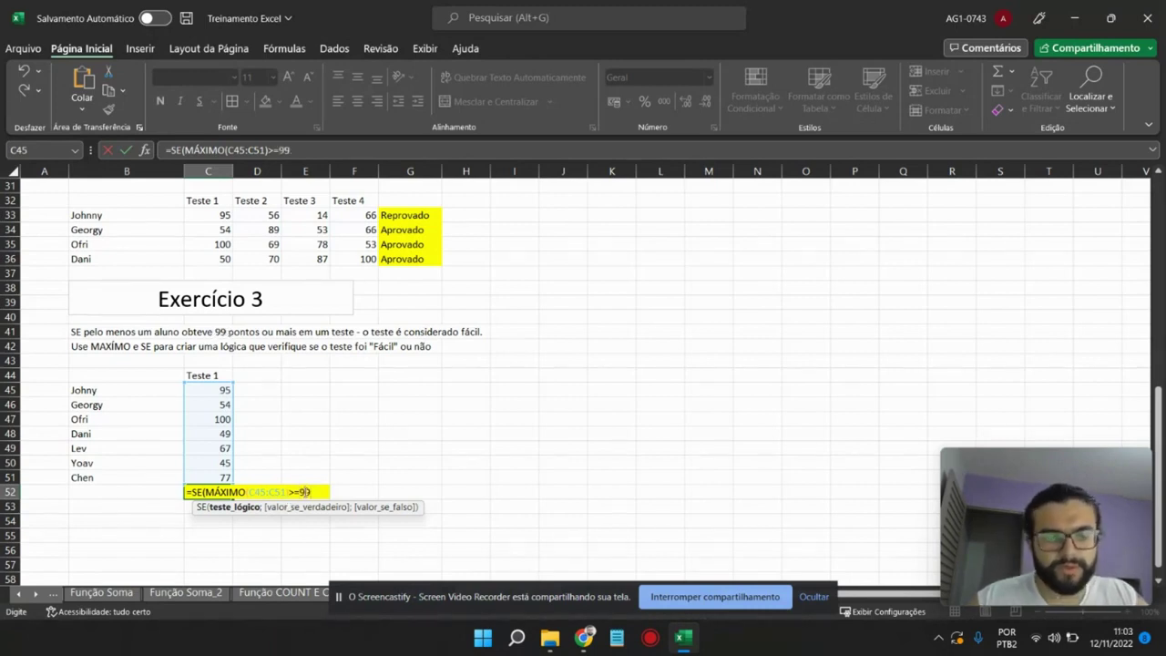
type(";\"F")
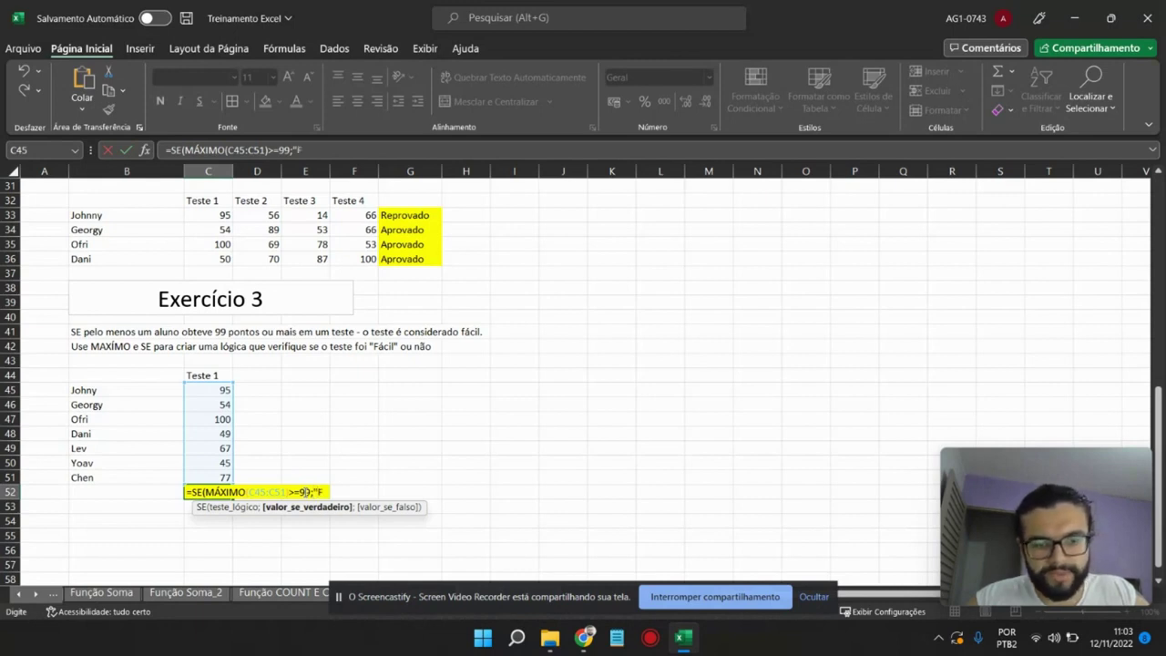
type("ácil")
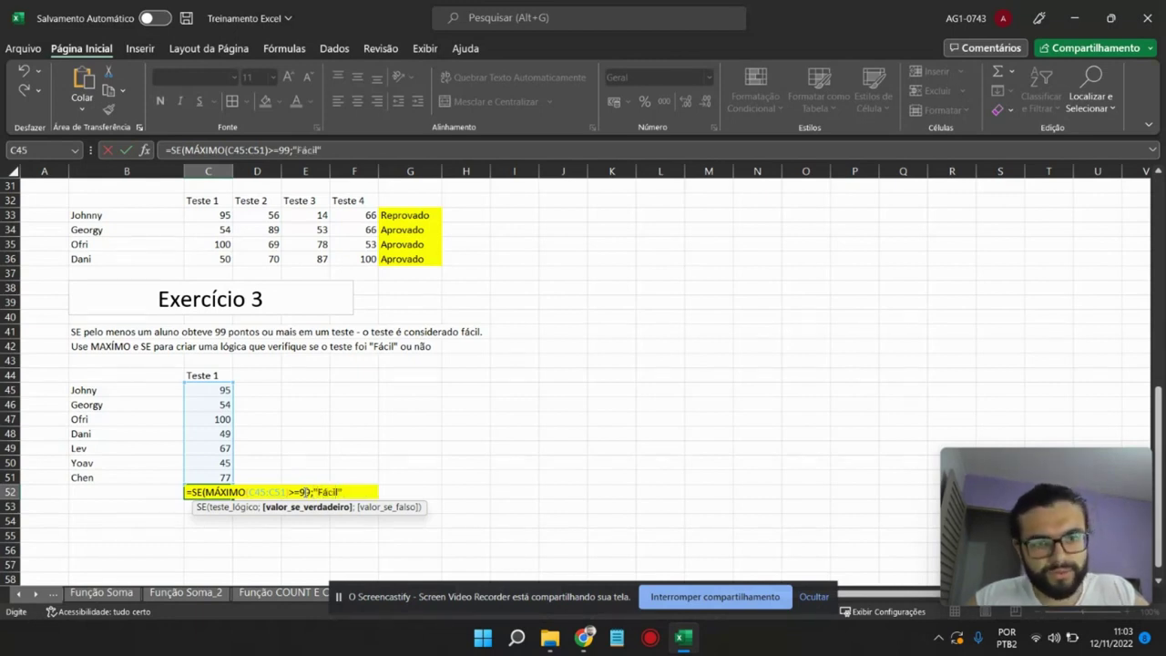
type("\";")
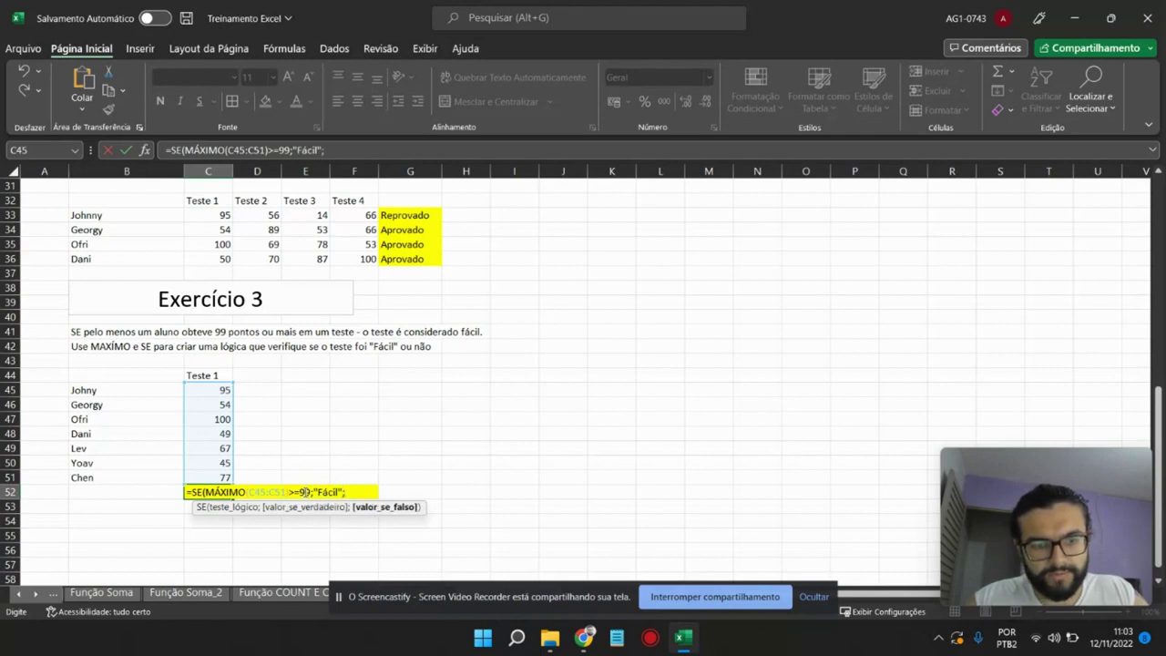
type("\"Di")
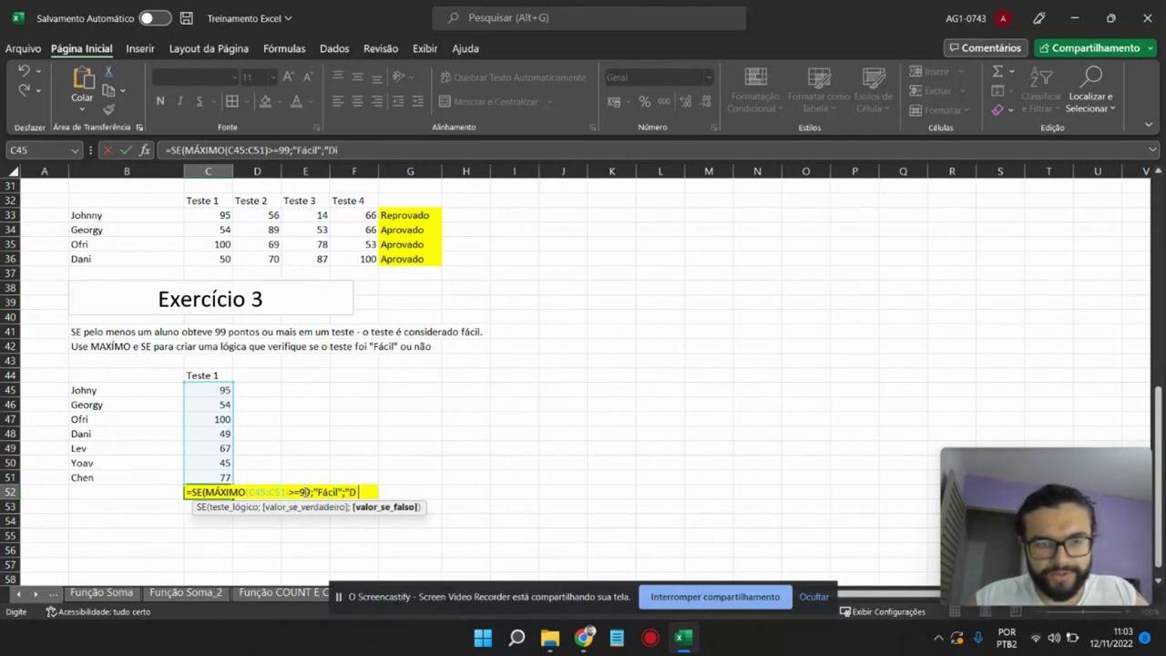
type("fícil")
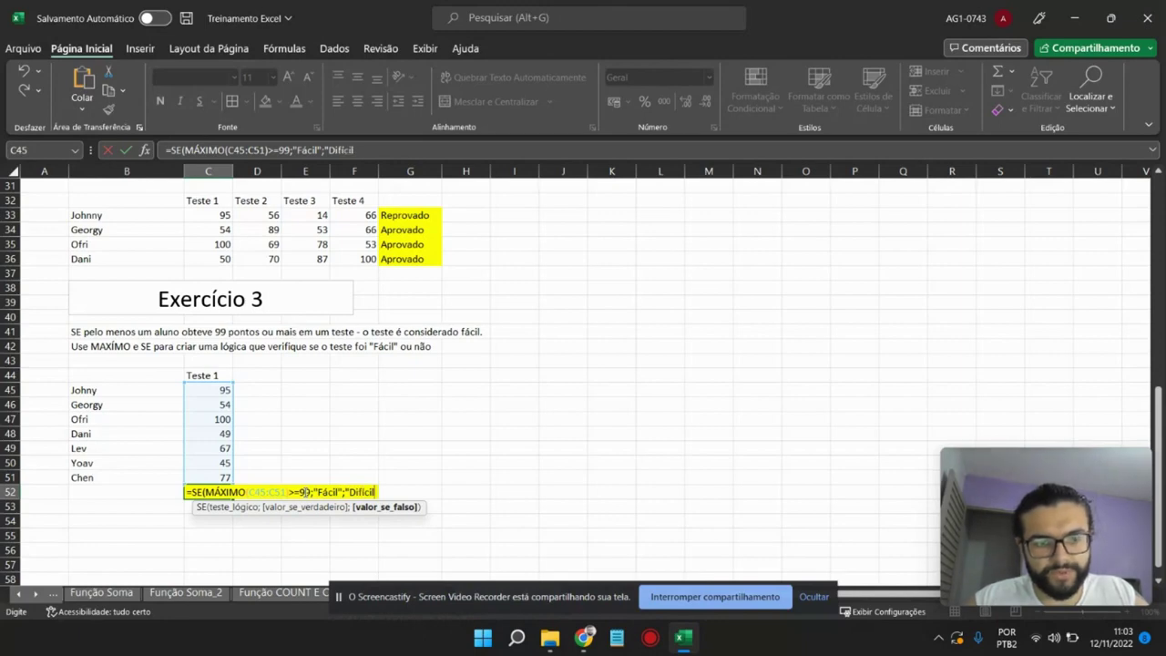
type("\")")
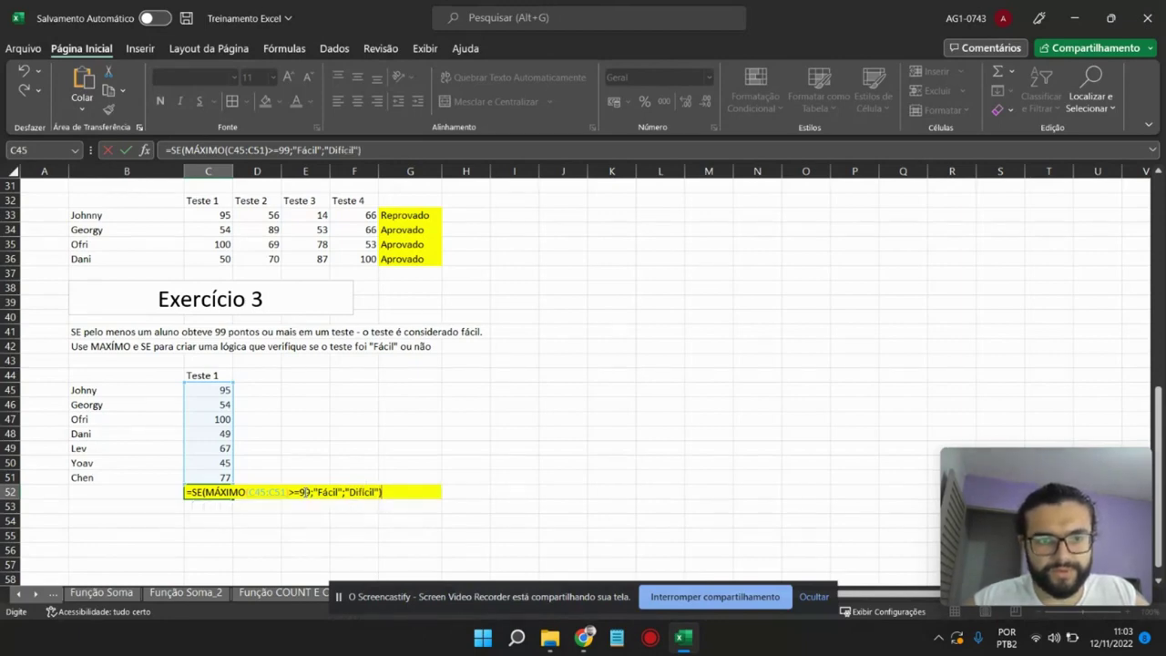
key("Return")
- Review the C52 formula against the Teste 1 scores in C45:C51
left_click(203, 492)
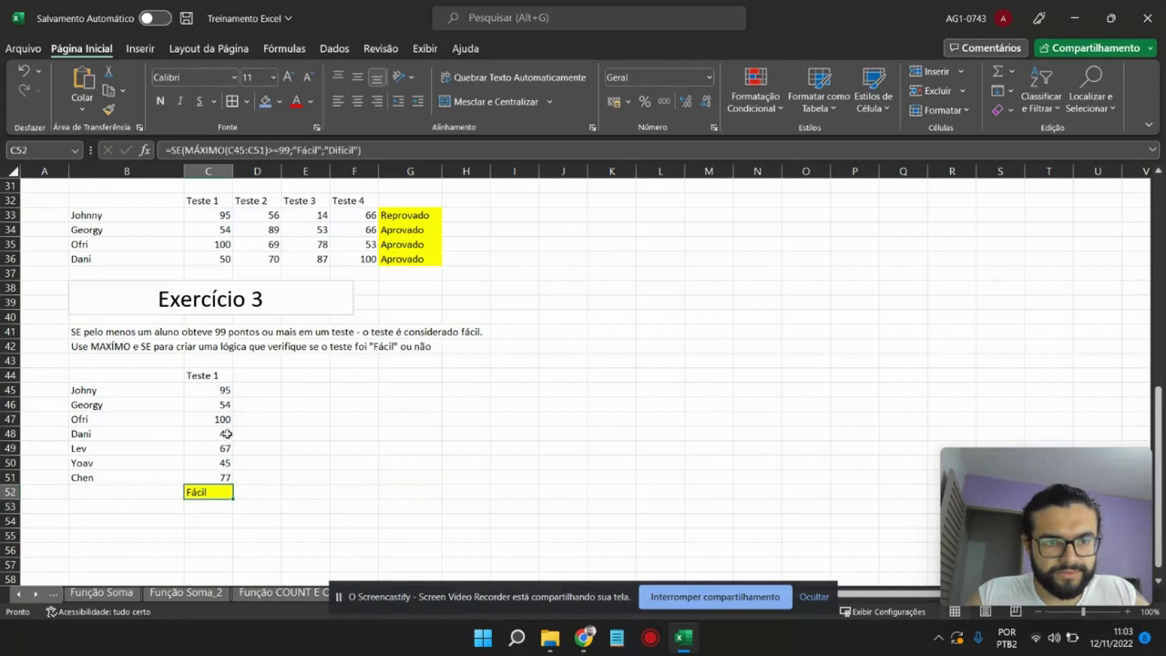
left_click(230, 391)
left_click(228, 418)
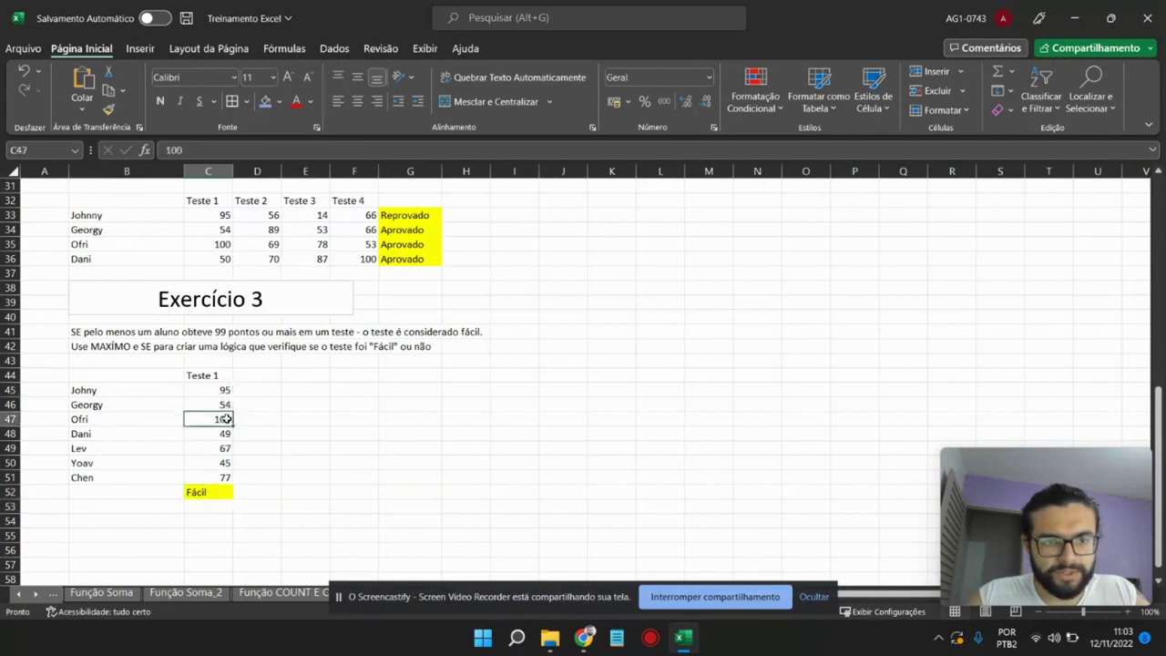
left_click(188, 463)
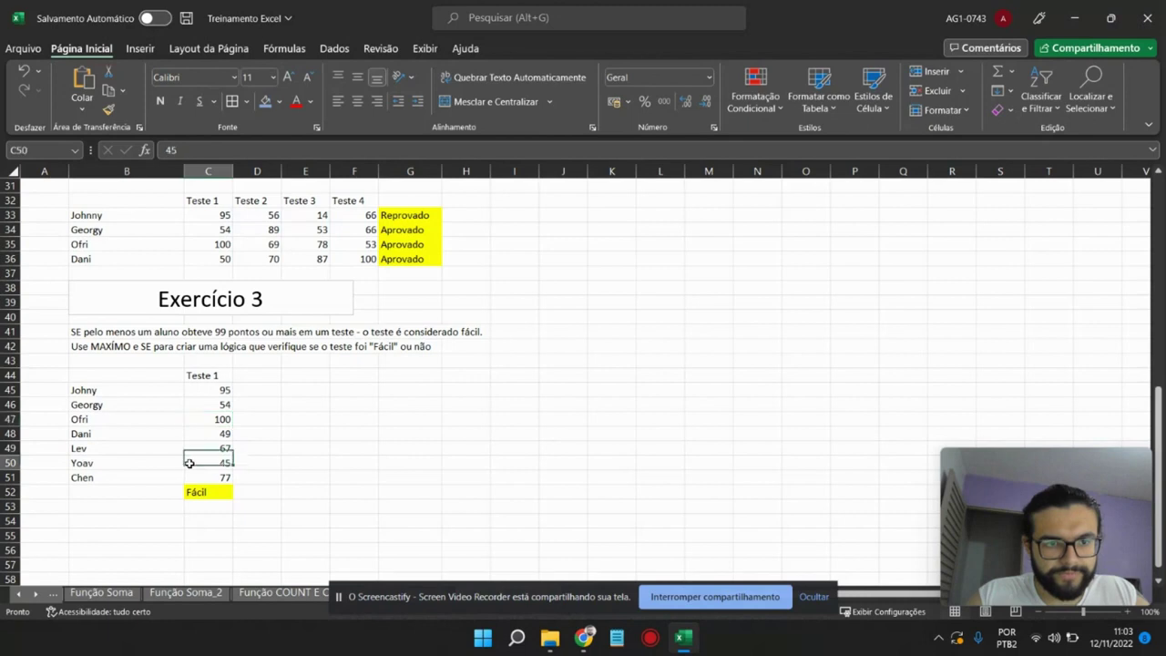
left_click(100, 433)
left_click(215, 435)
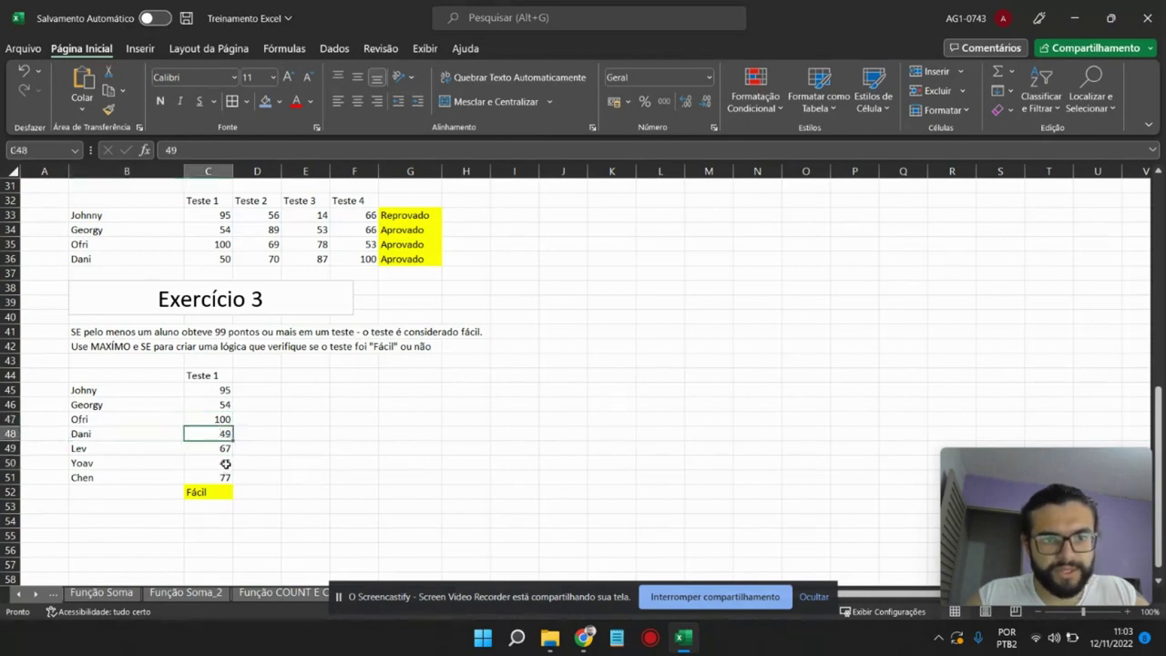
- Enter =MÉDIA(C45:C51) in F46 to average the Teste 1 scores
left_click(224, 464)
left_click(346, 403)
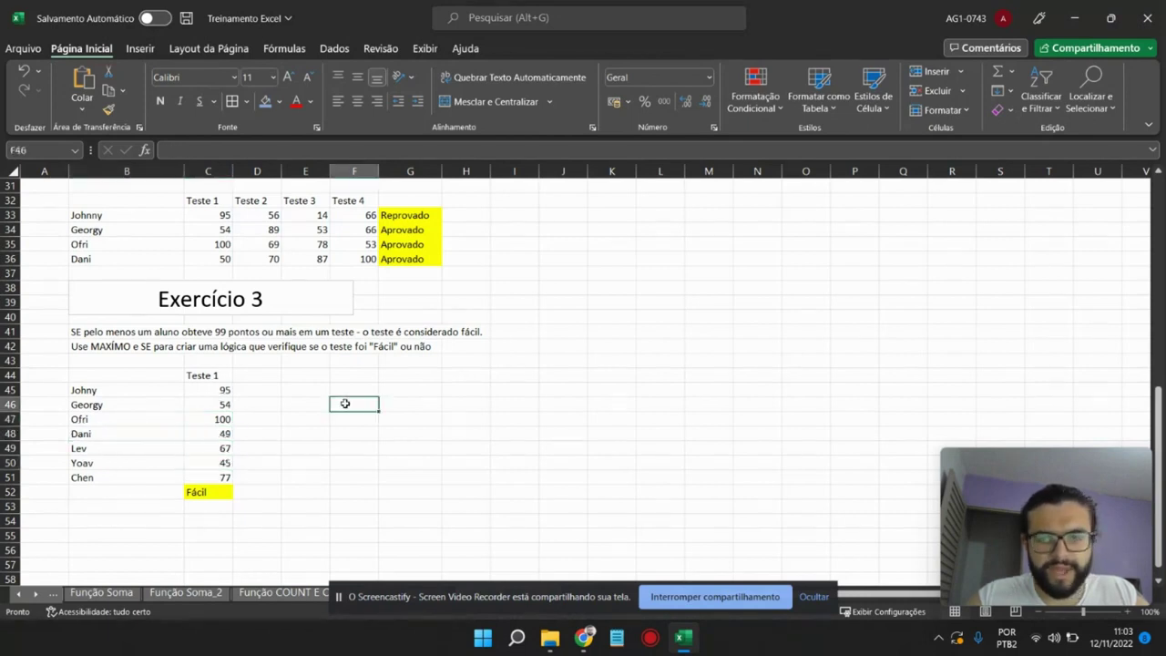
type("=M")
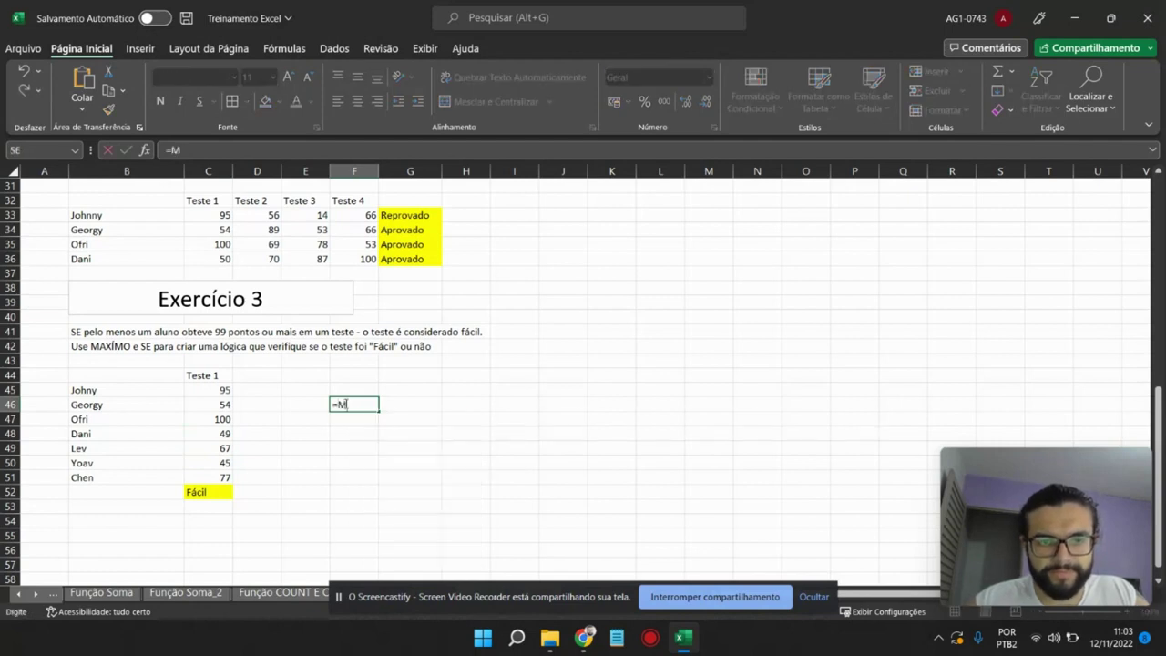
type("ÉDIA(")
left_click(209, 393)
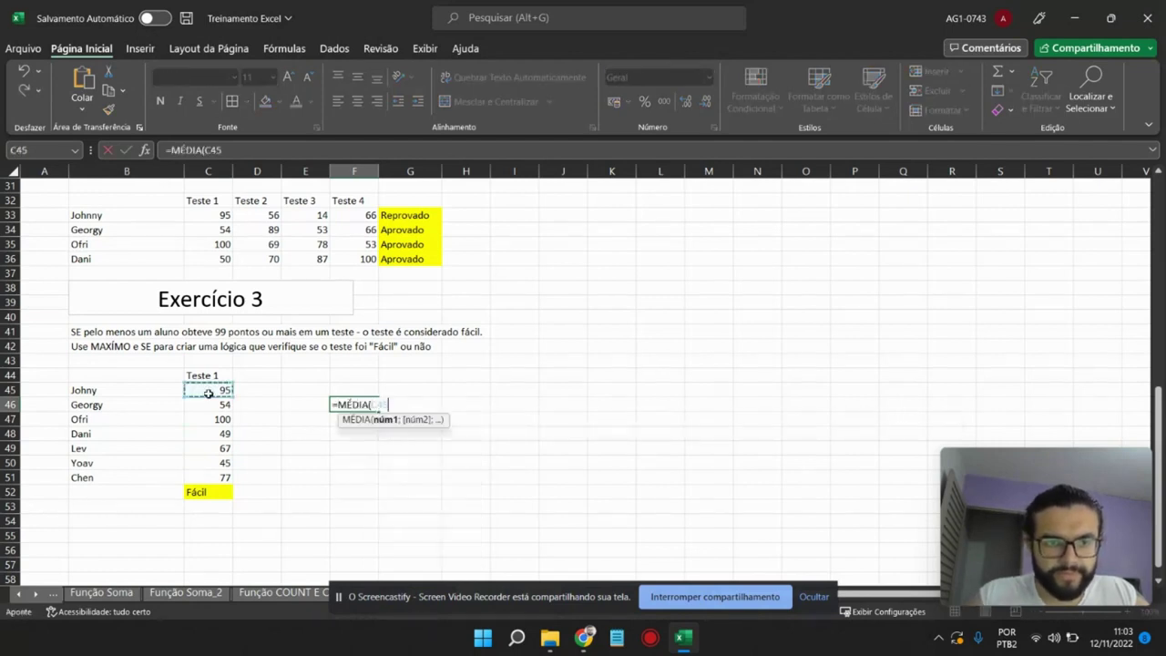
left_click_drag(209, 392, 211, 471)
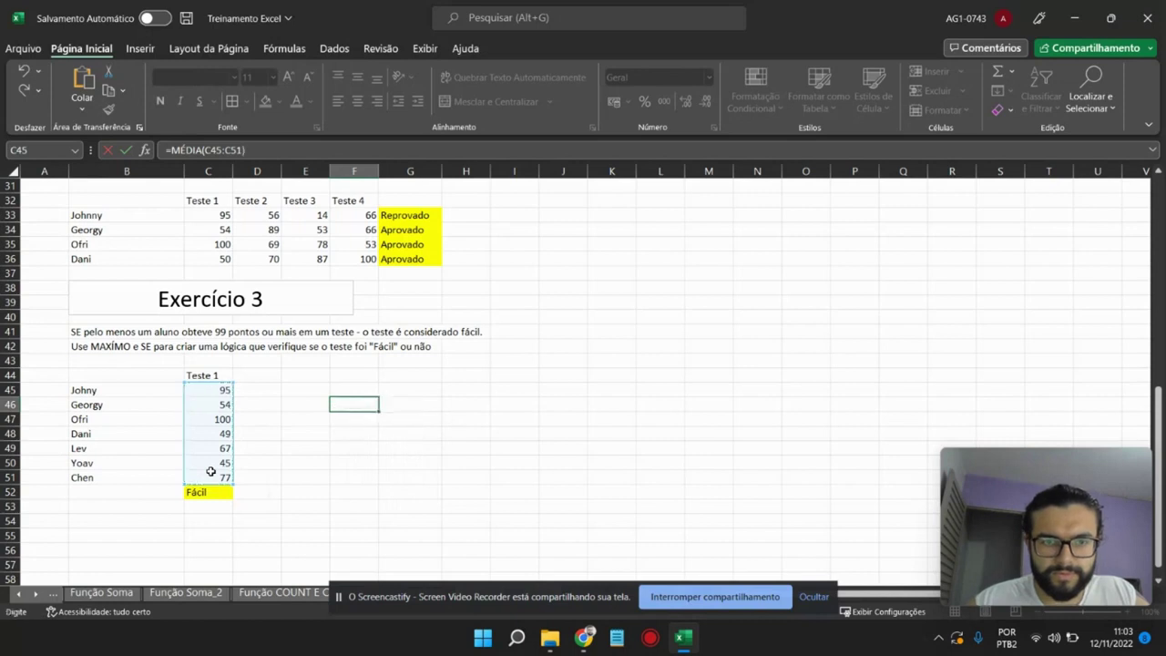
key("Return")
- Recheck the scores and keep F46's 69,57143 average, cancelling the edit
left_click(223, 462)
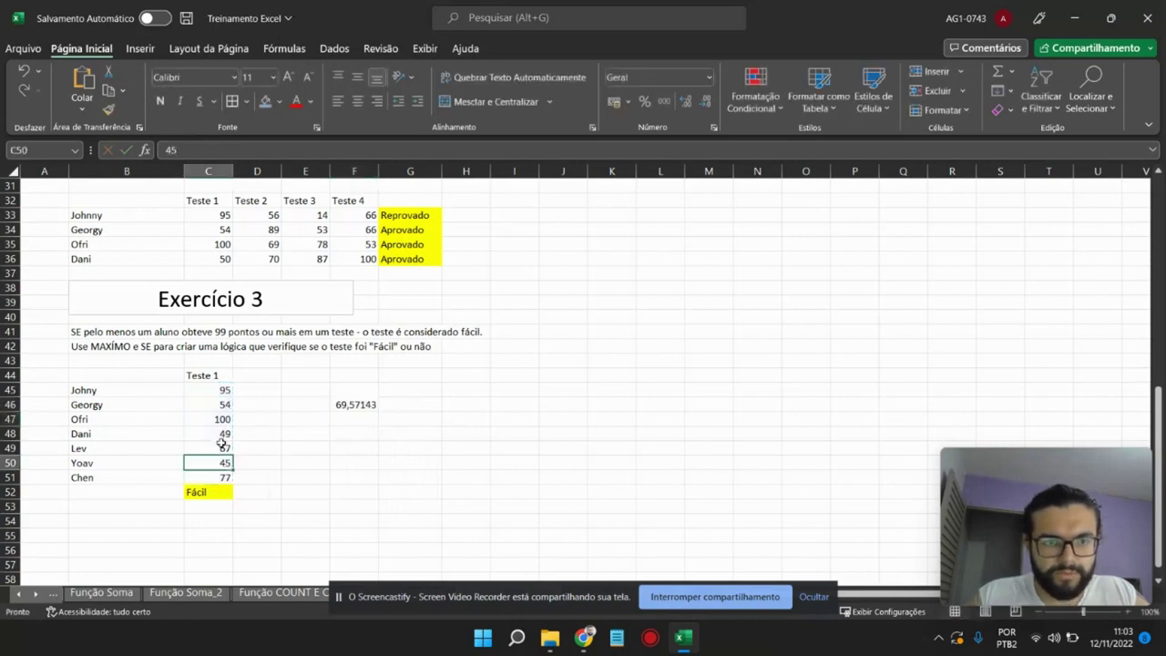
left_click(222, 434)
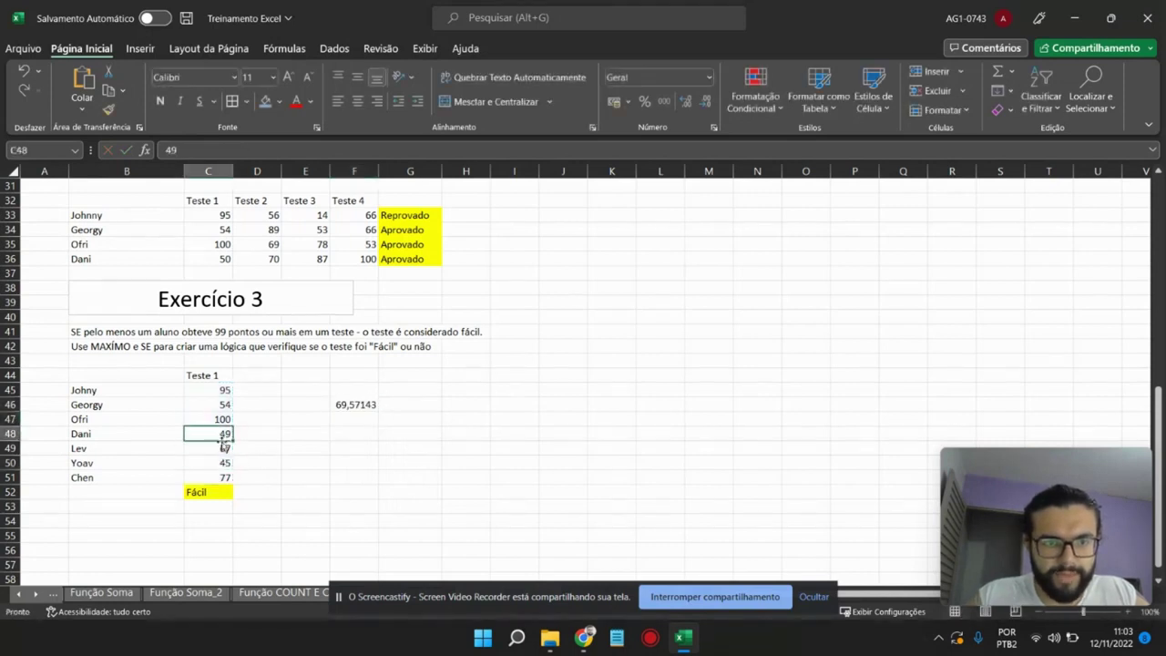
left_click(373, 406)
key("BackSpace")
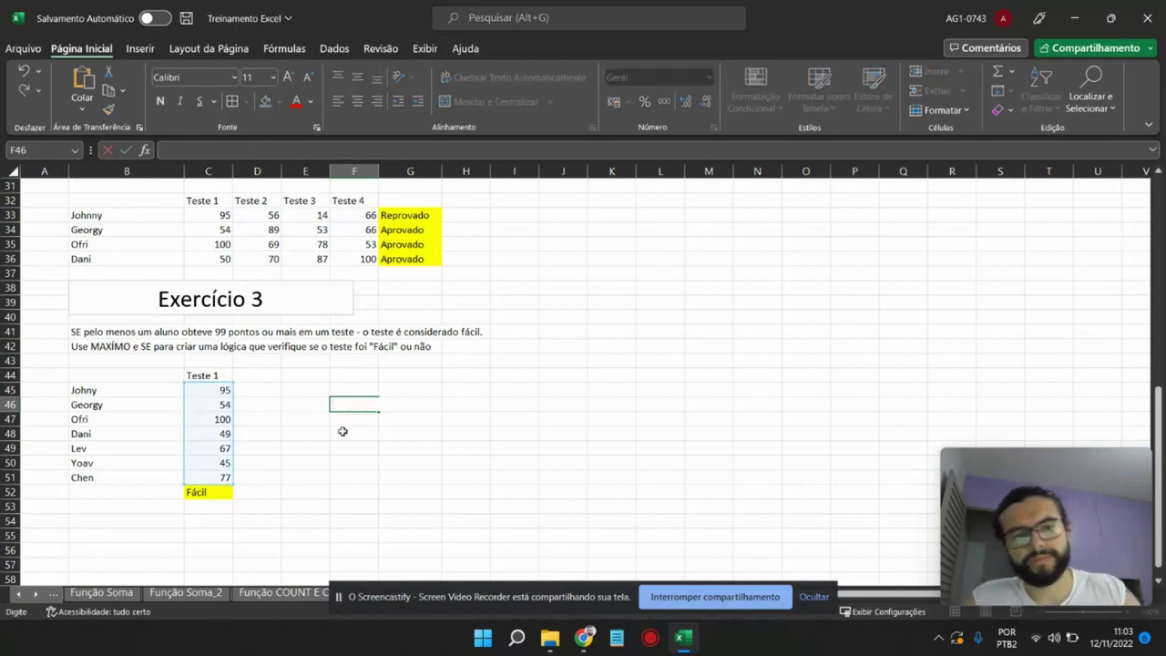
key("Escape")
left_click(815, 596)
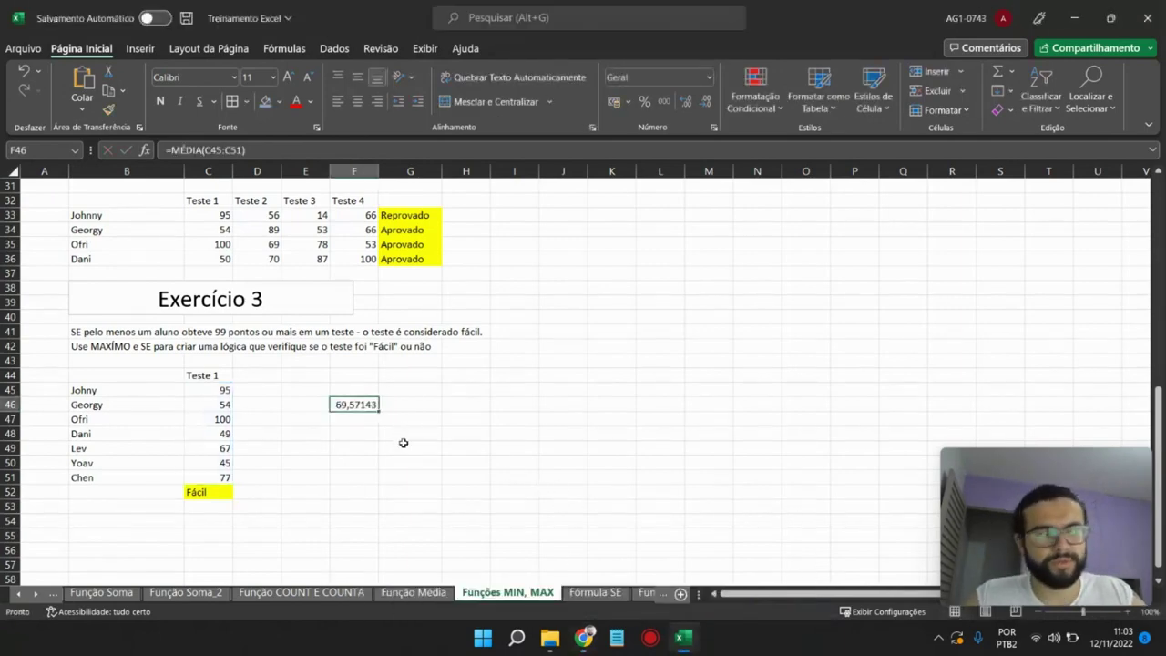
- Go to the Fórmula SE sheet, read the passing rule in A3, and select C7
left_click(608, 594)
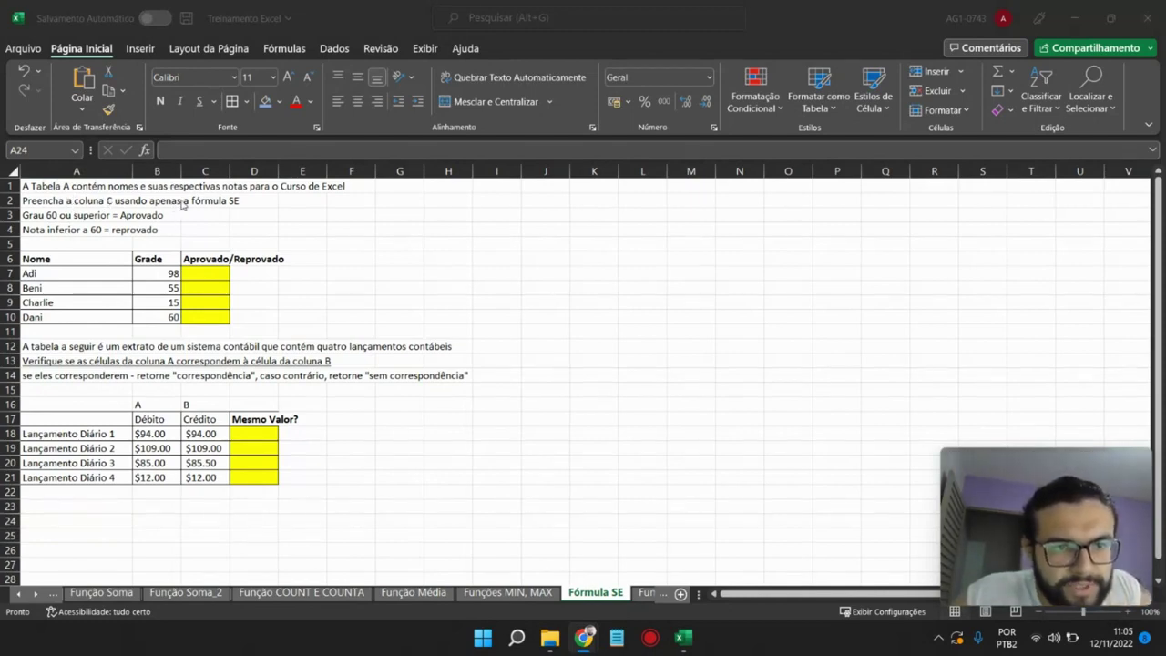
left_click(65, 217)
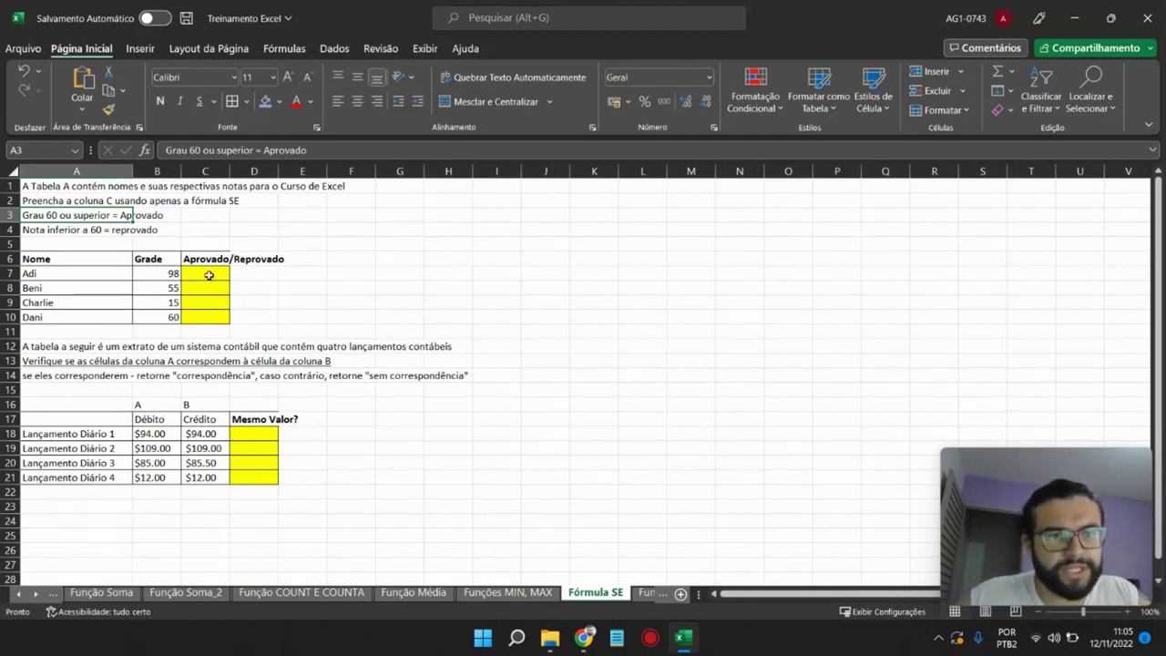
left_click_drag(209, 275, 197, 318)
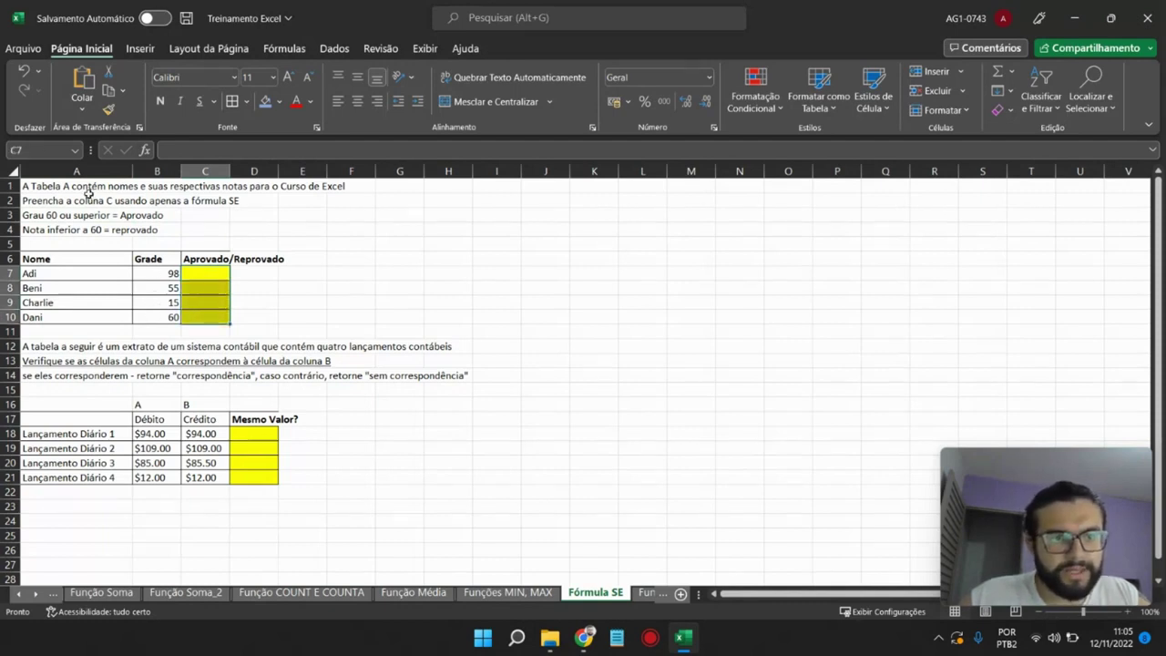
left_click(210, 274)
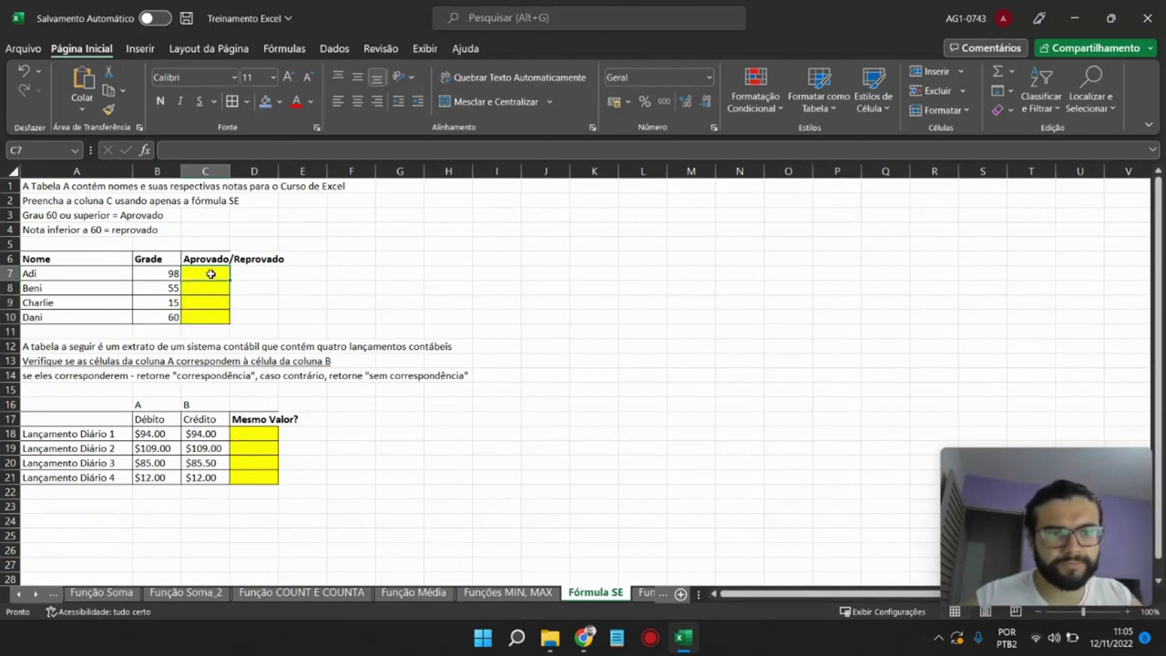
- Enter =SE(B7>=60;"Aprovado";"Reprovado") in C7, giving Aprovado for the grade of 98
type("=SE")
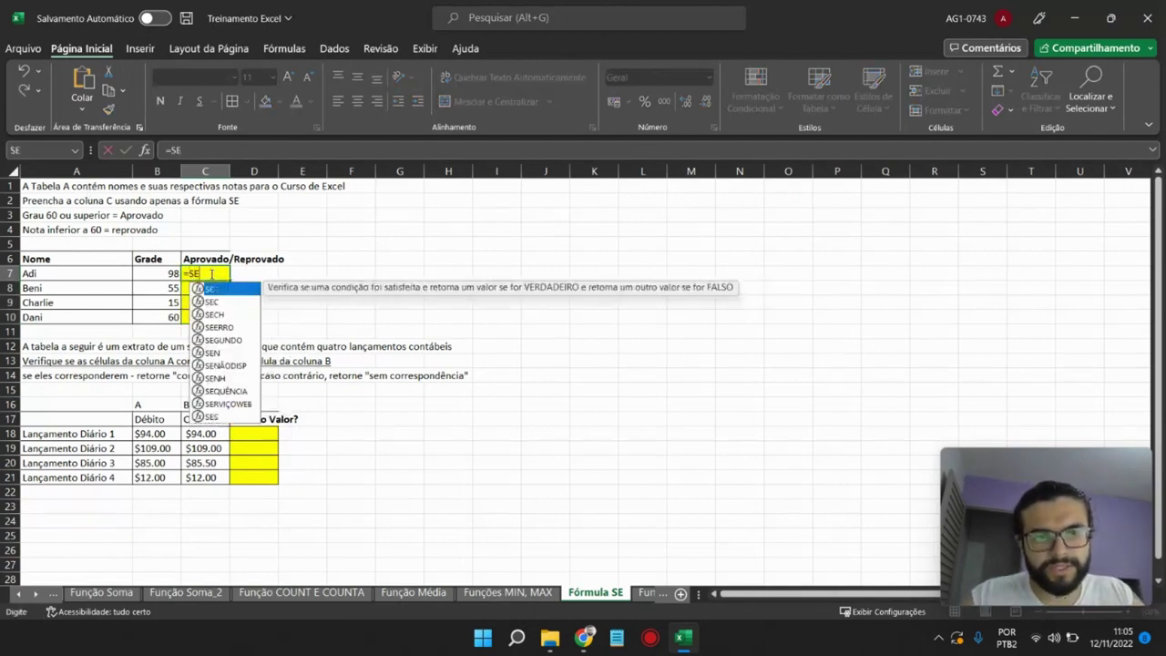
type("(")
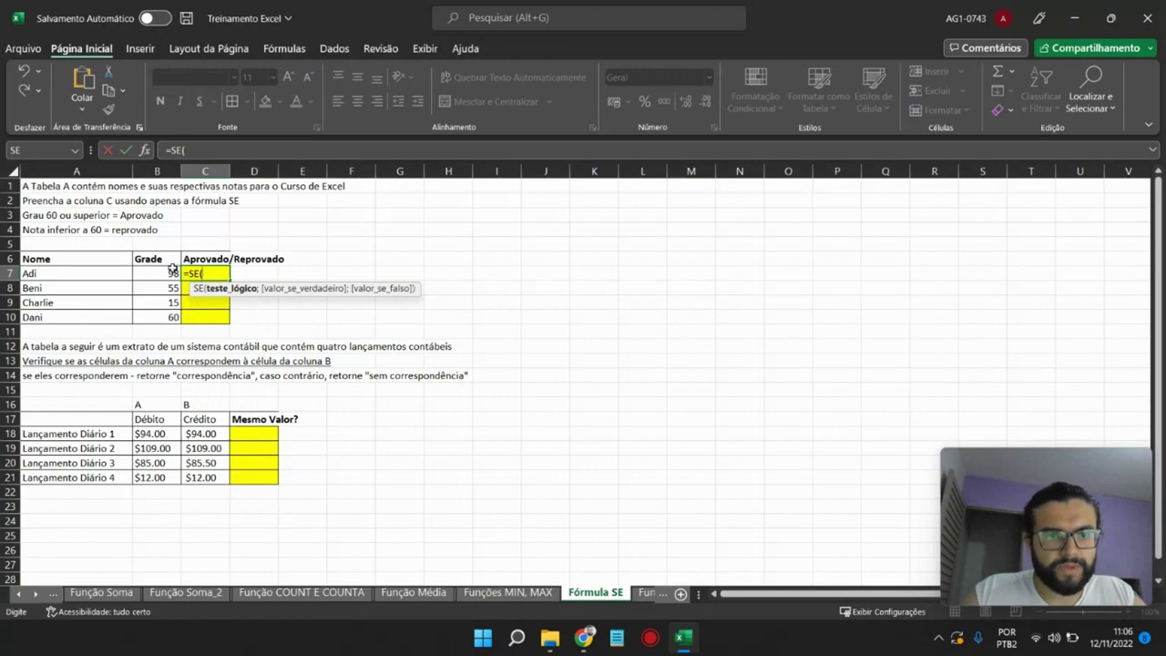
left_click(169, 272)
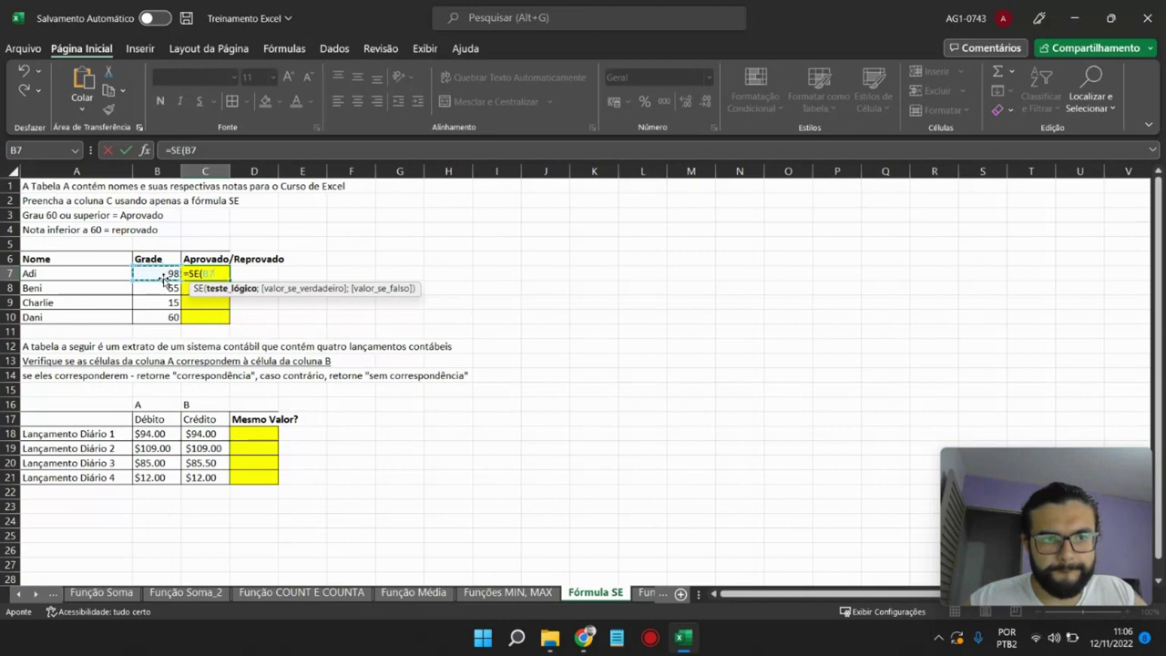
type(">")
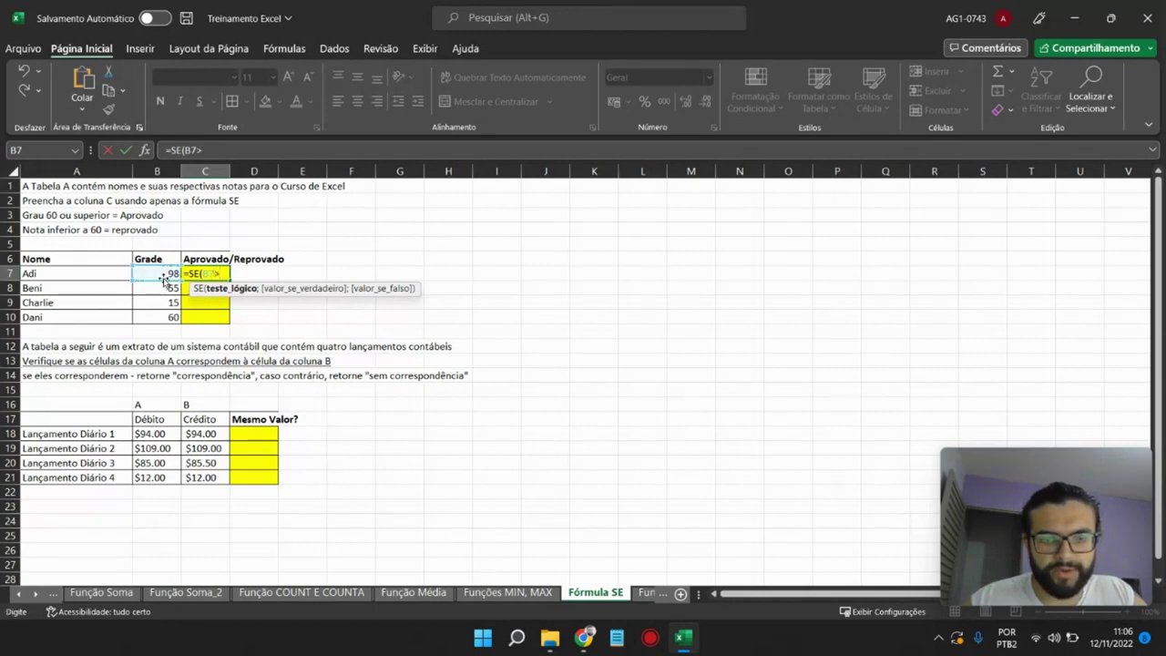
type("=60")
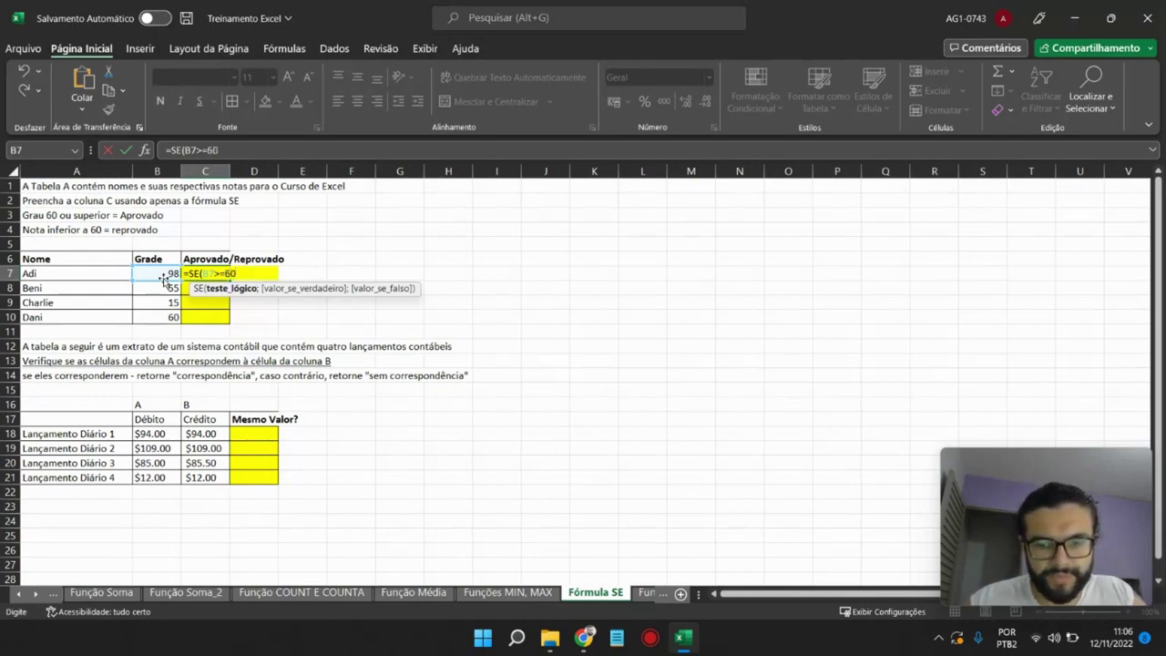
type(";\"")
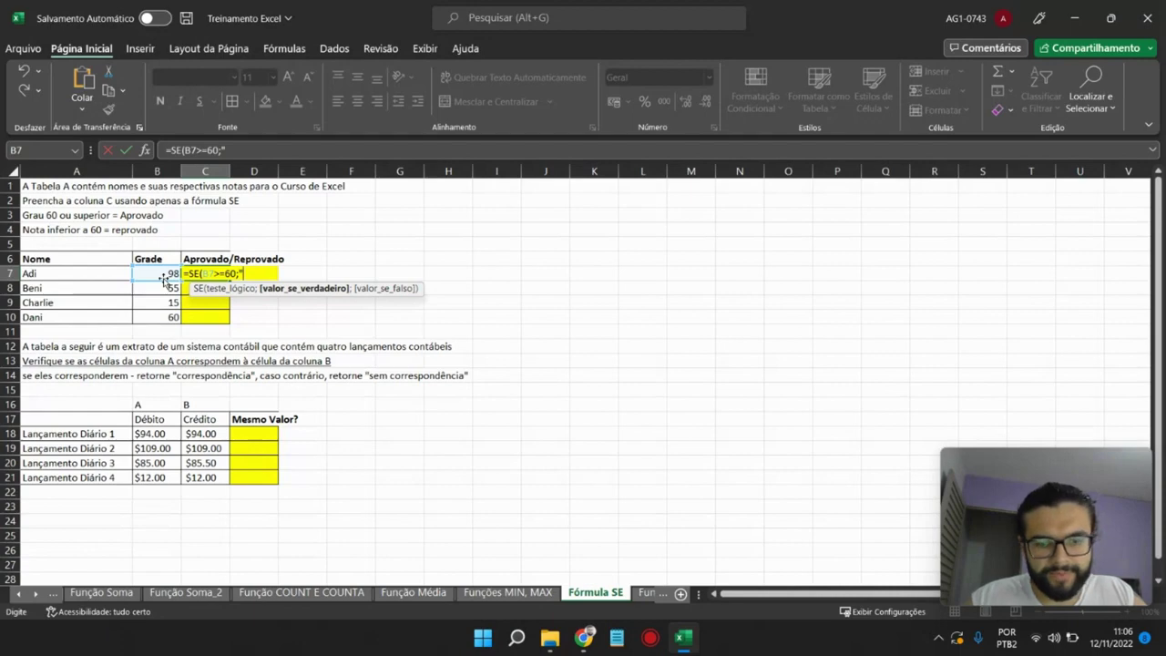
type("Aprovado")
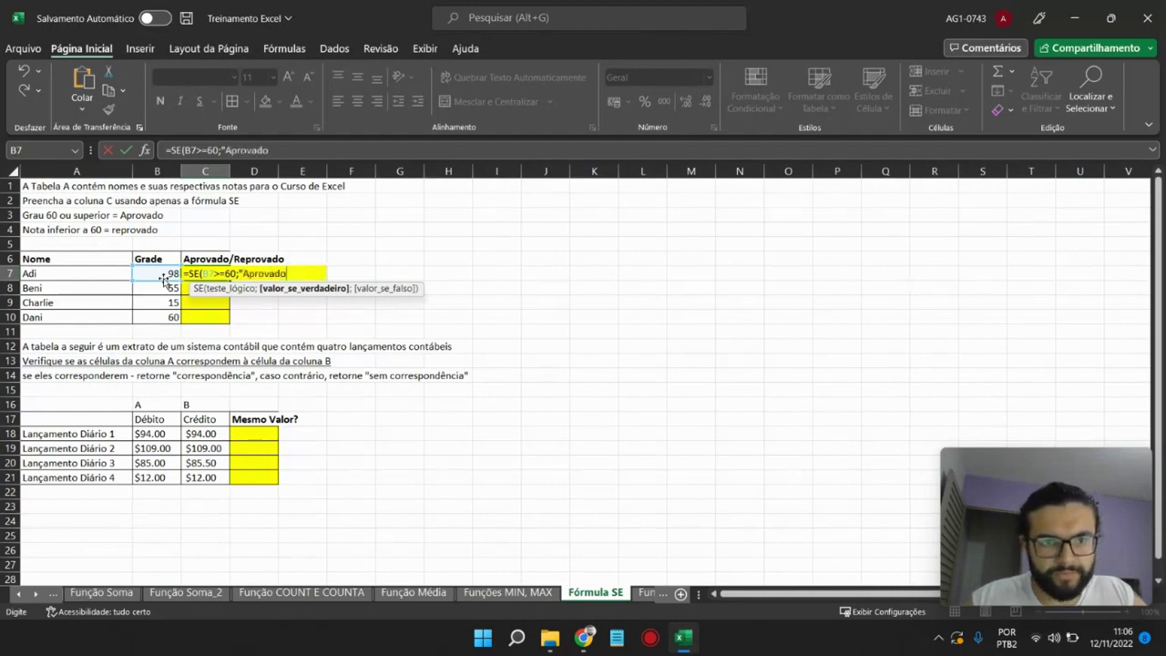
type("\";\"")
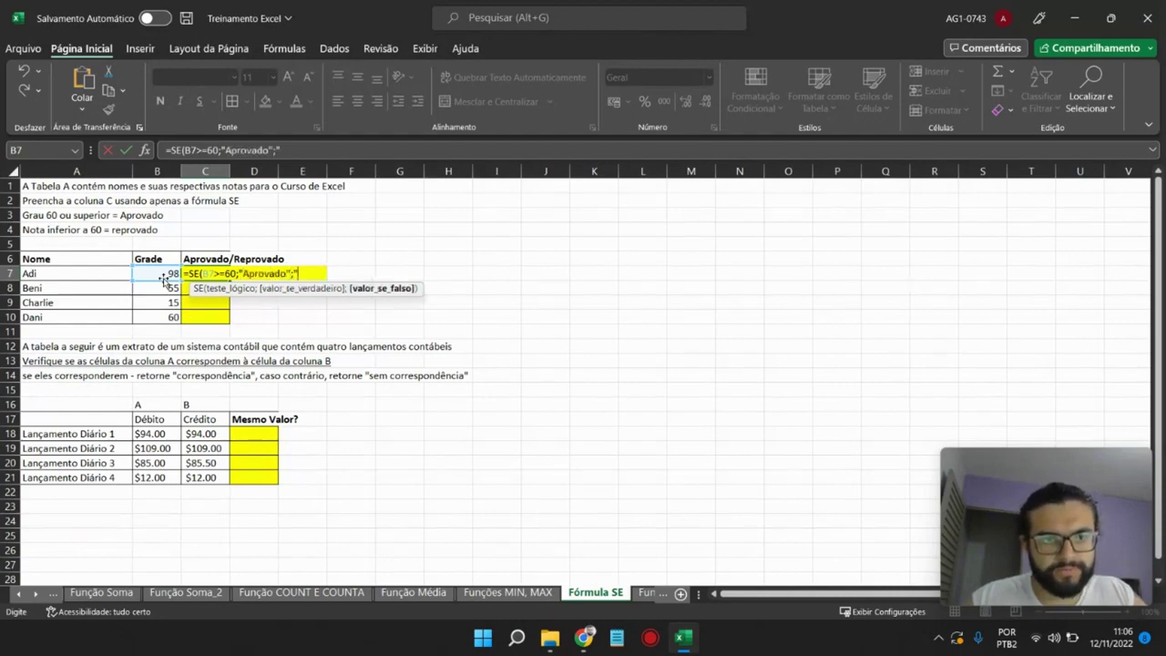
type("Reprov")
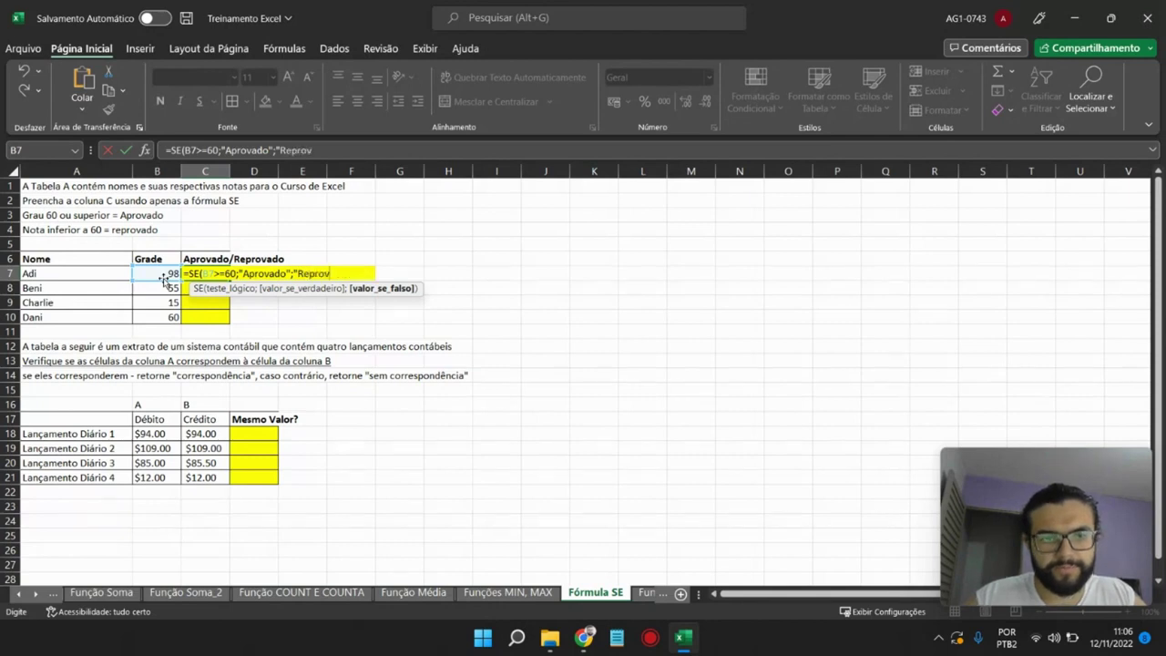
type("ado")
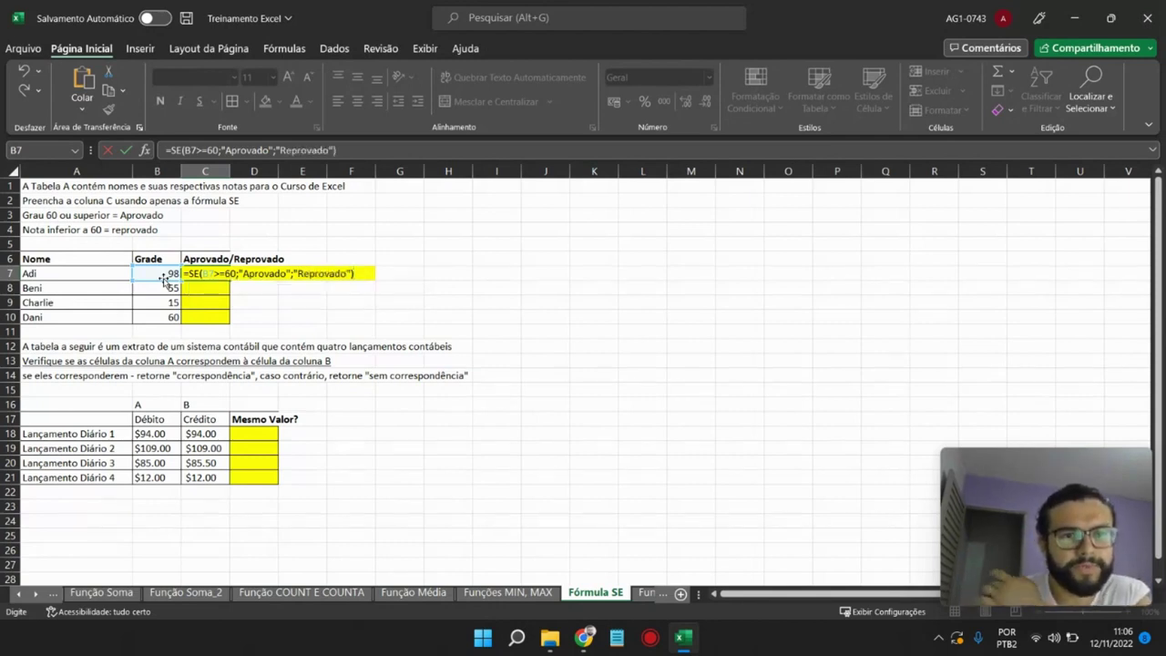
key("Return")
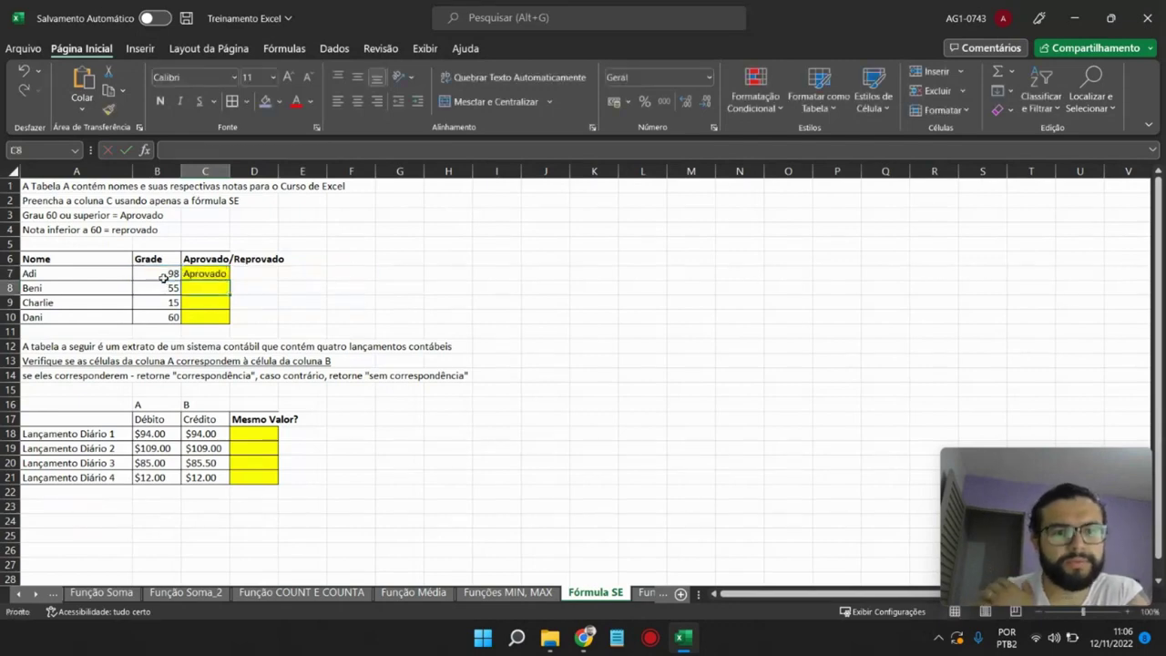
left_click(164, 279)
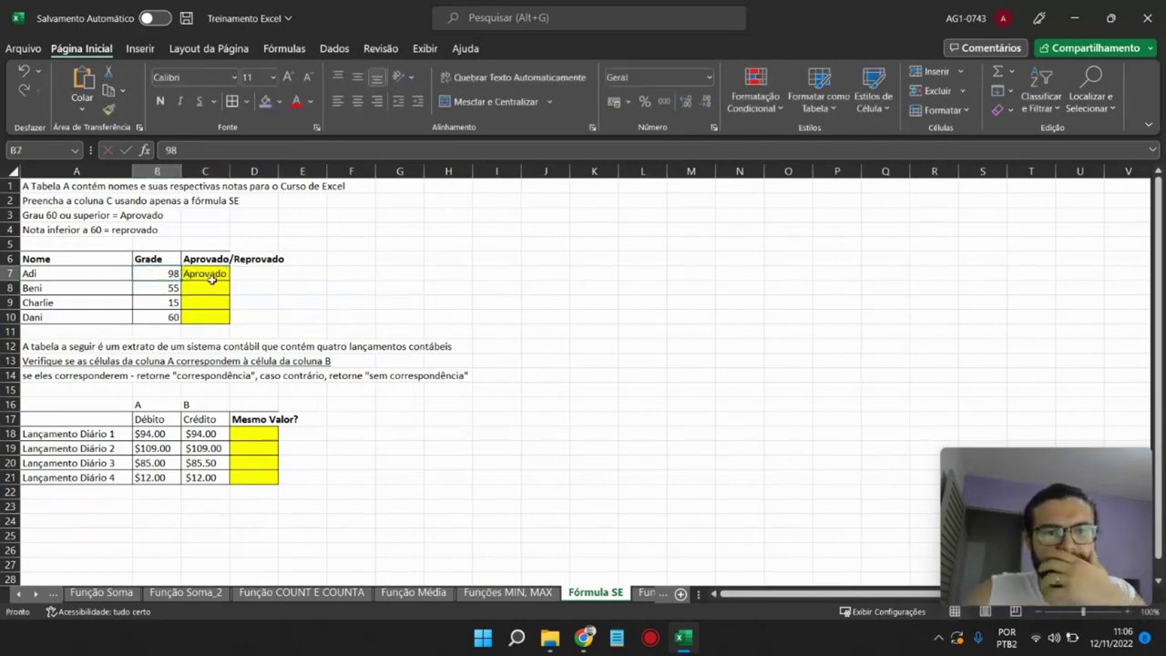
left_click(212, 280)
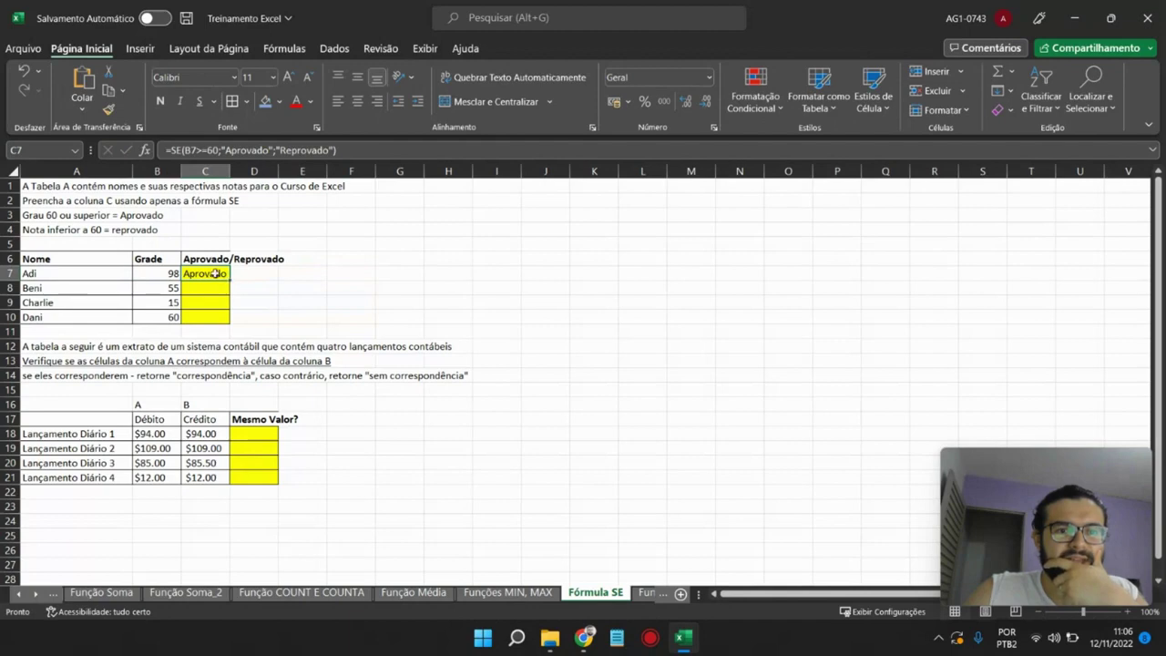
left_click(194, 150)
left_click(194, 150)
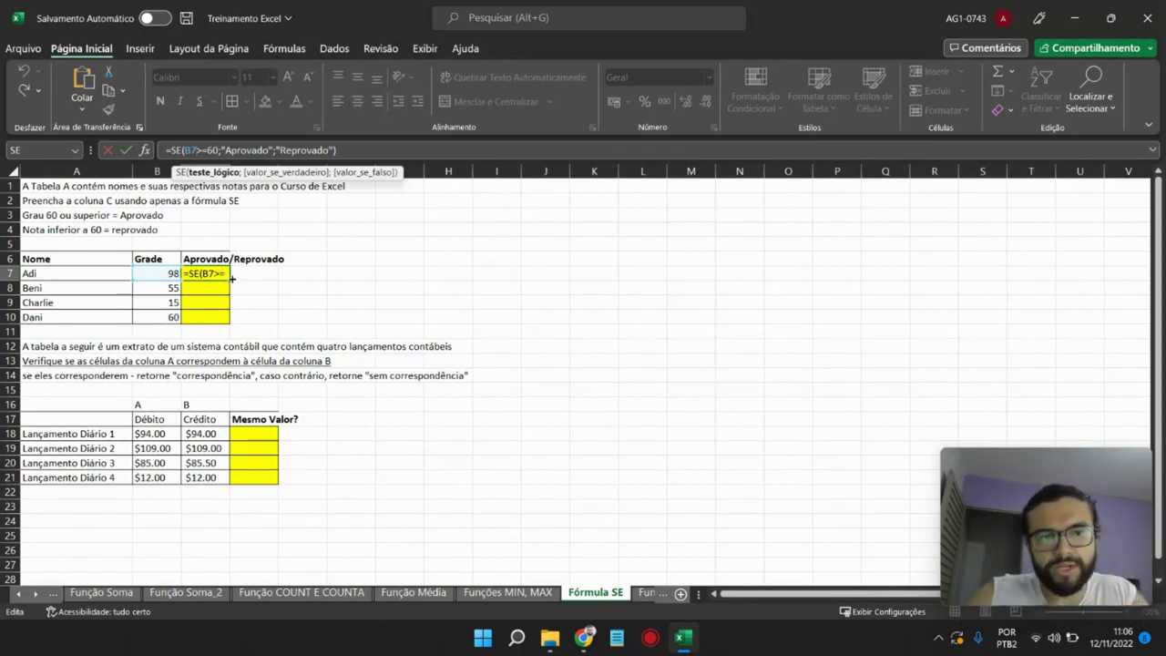
key("ctrl+Return")
double_click(229, 279)
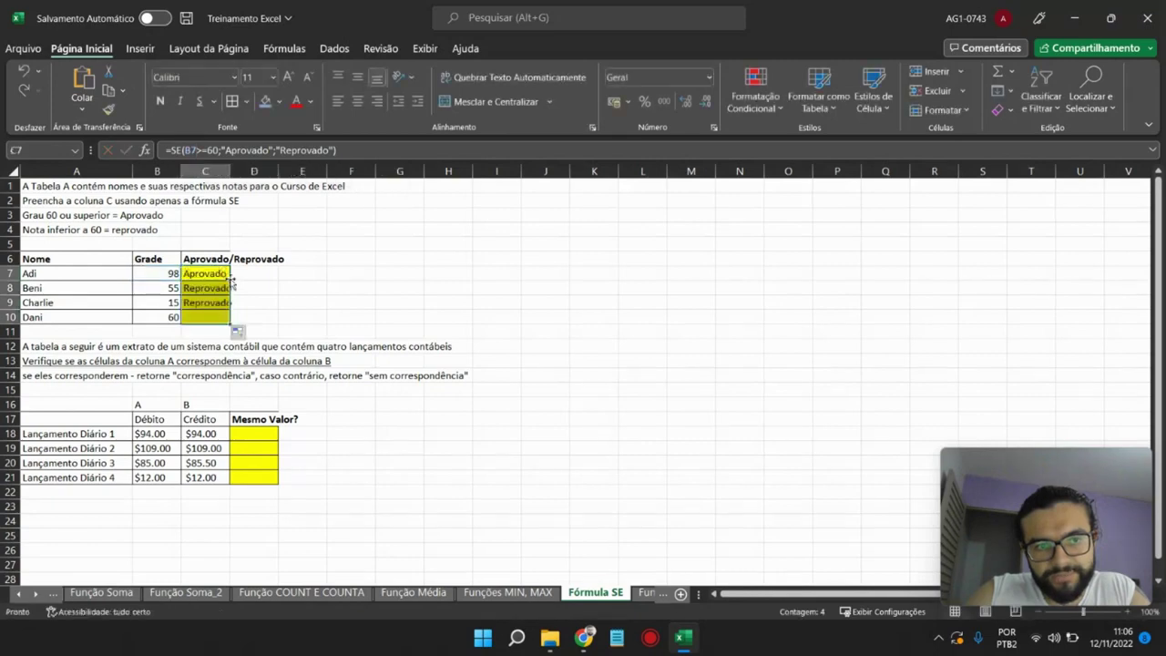
left_click_drag(230, 173, 246, 173)
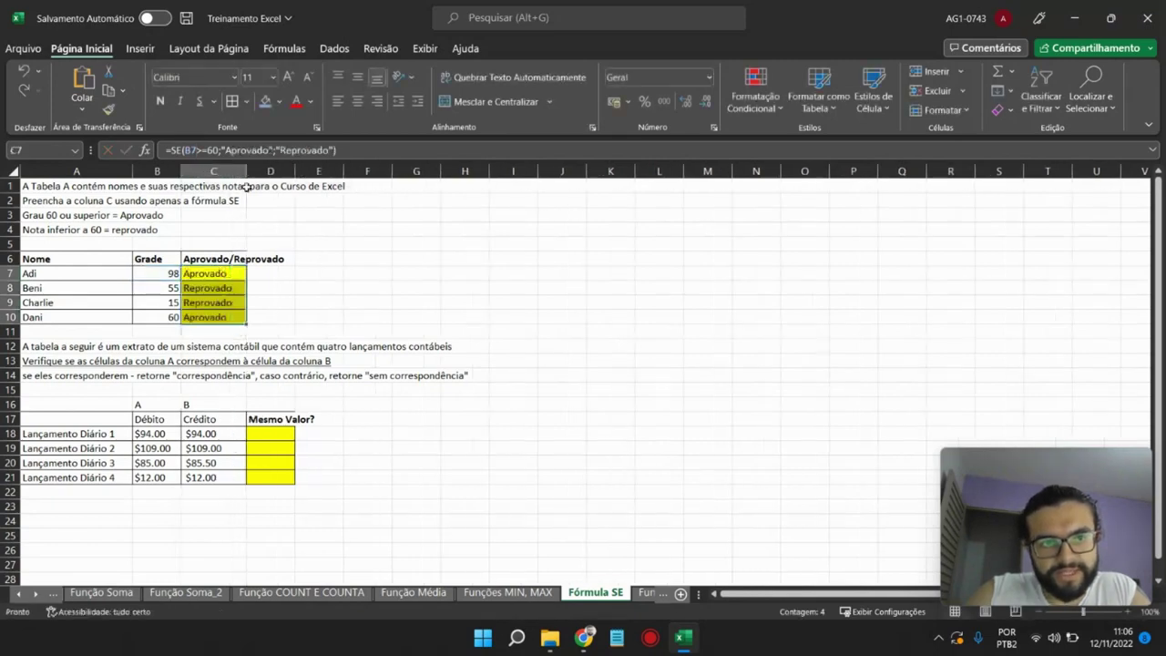
left_click(225, 288)
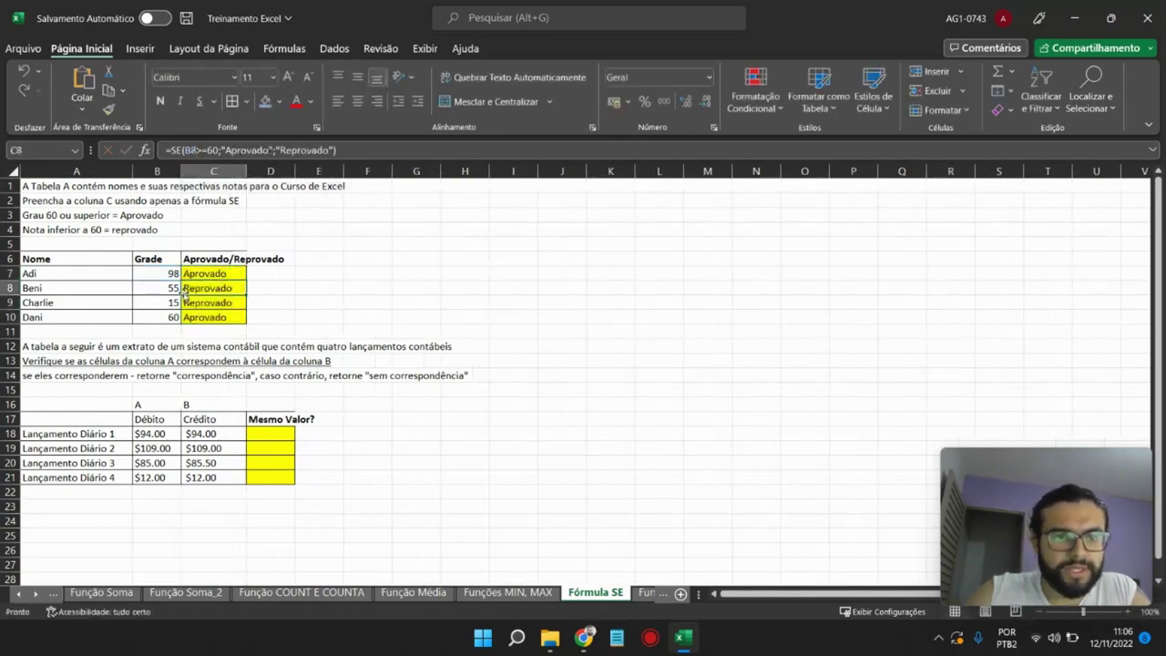
left_click(171, 289)
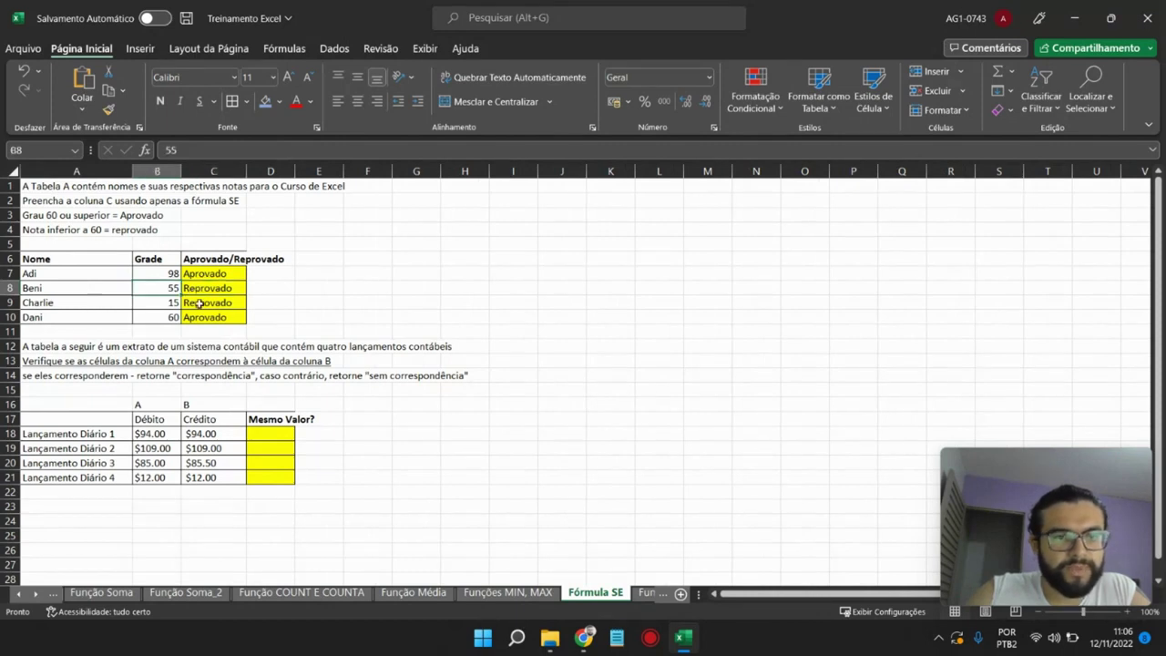
left_click(198, 305)
left_click(173, 302)
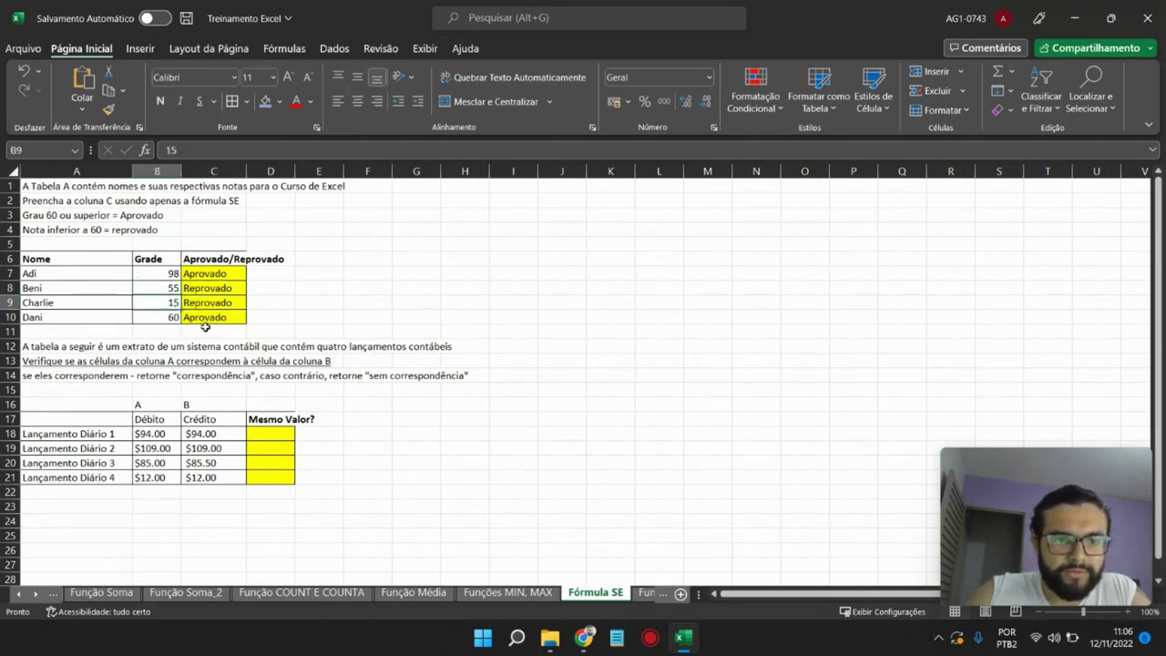
left_click(204, 321)
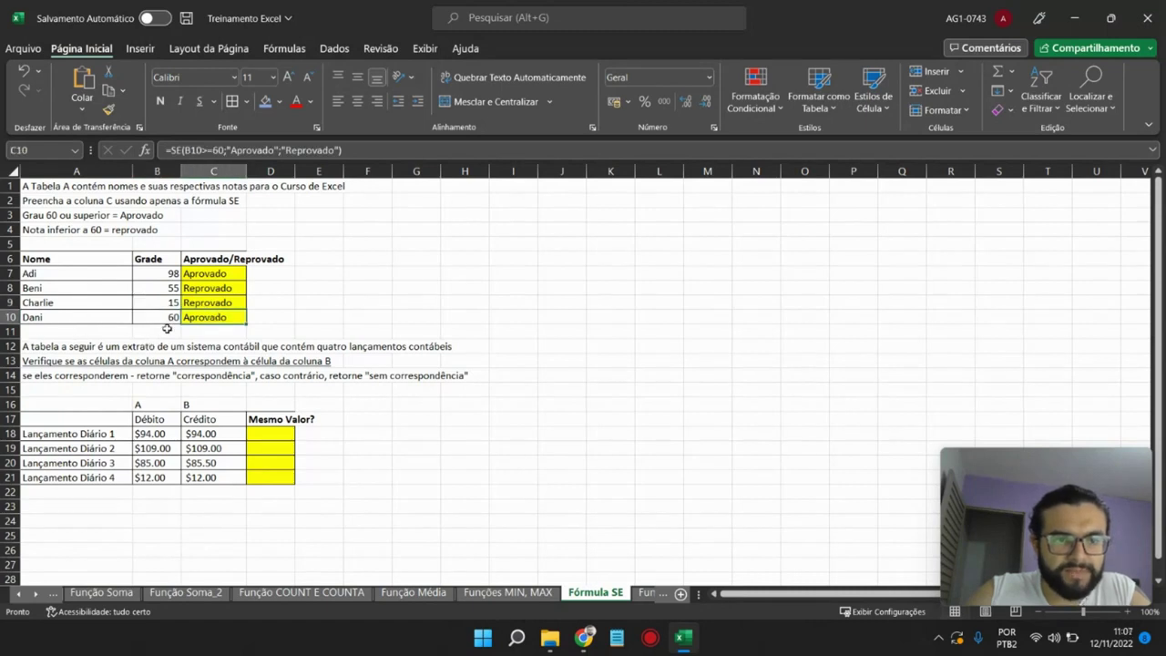
left_click(170, 320)
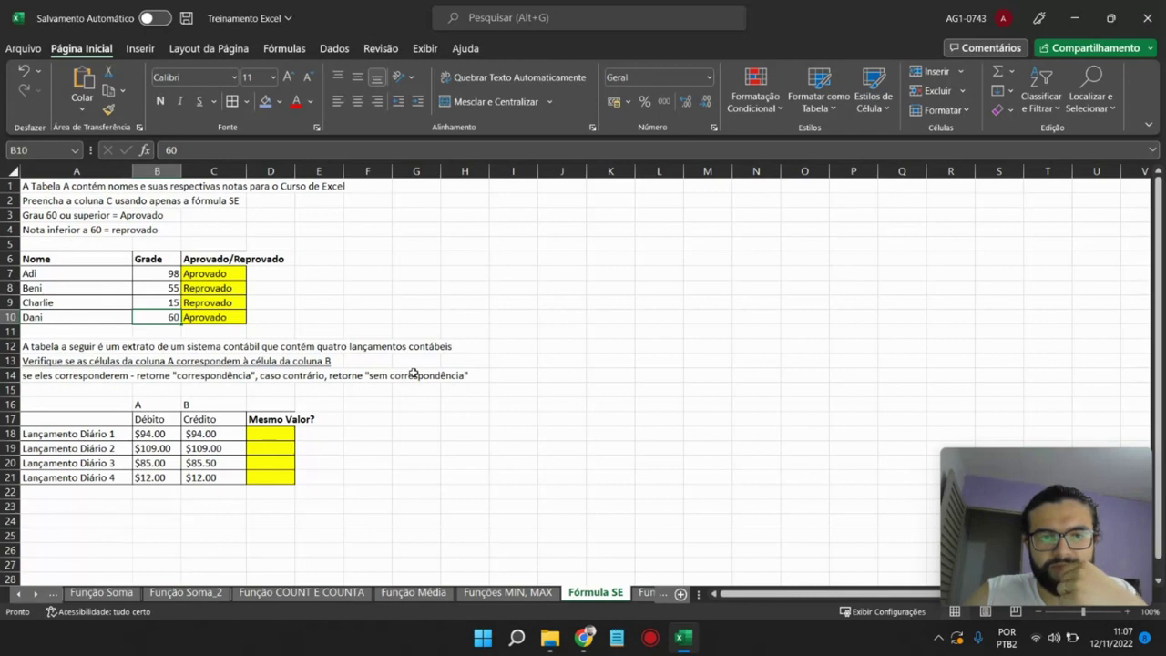
- Widen column D and enter =SE(B18=C18;"Correspondência";"Sem Correspondência") in D18
left_click_drag(294, 171, 324, 171)
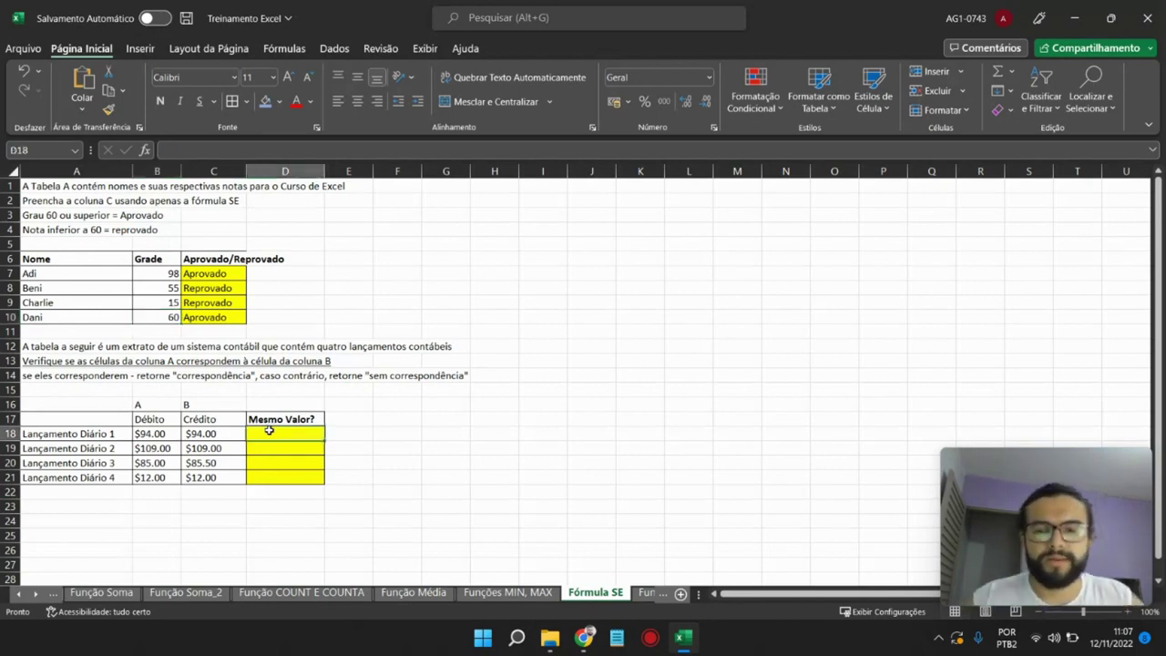
type("=Se")
key("Tab")
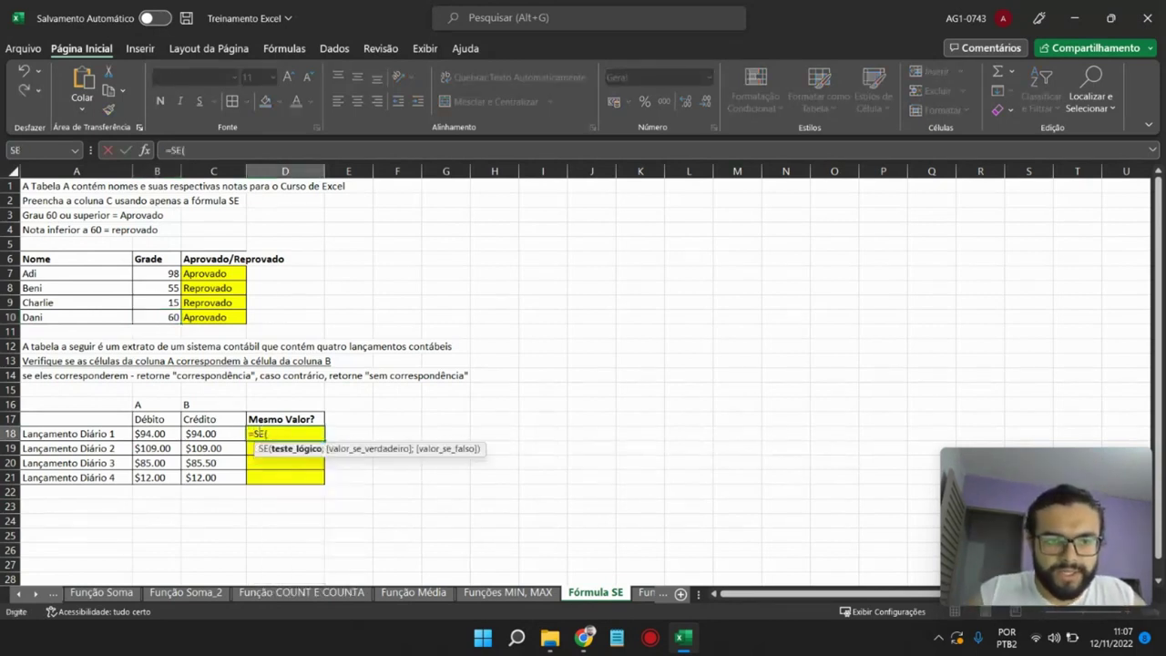
left_click(164, 434)
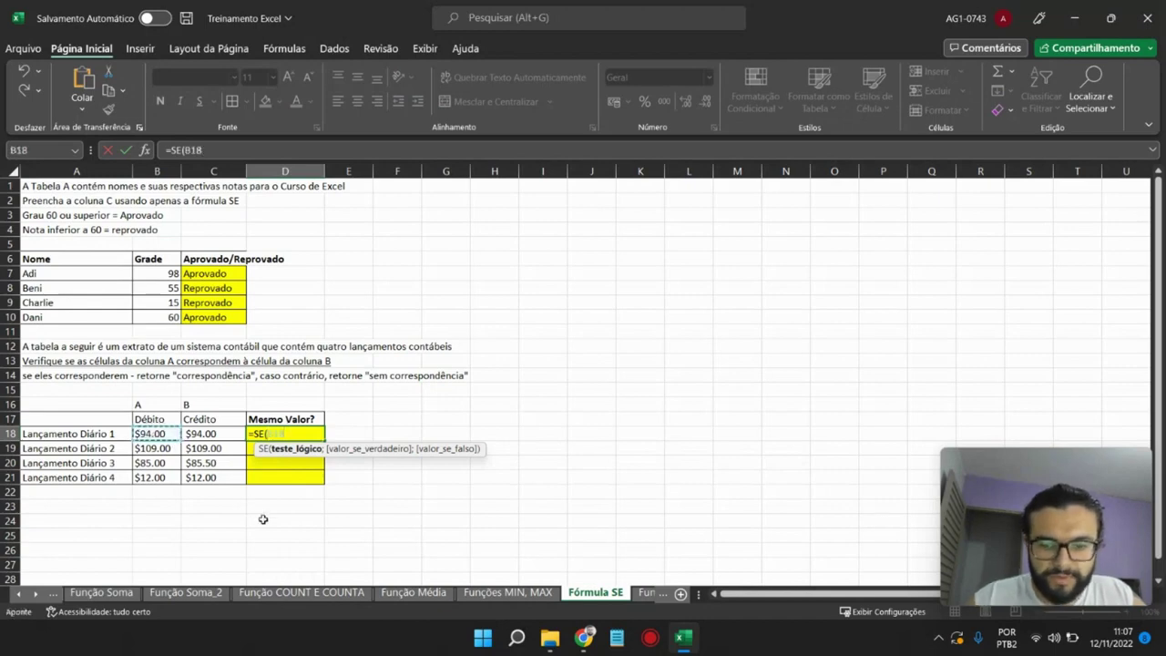
type("=")
left_click(204, 434)
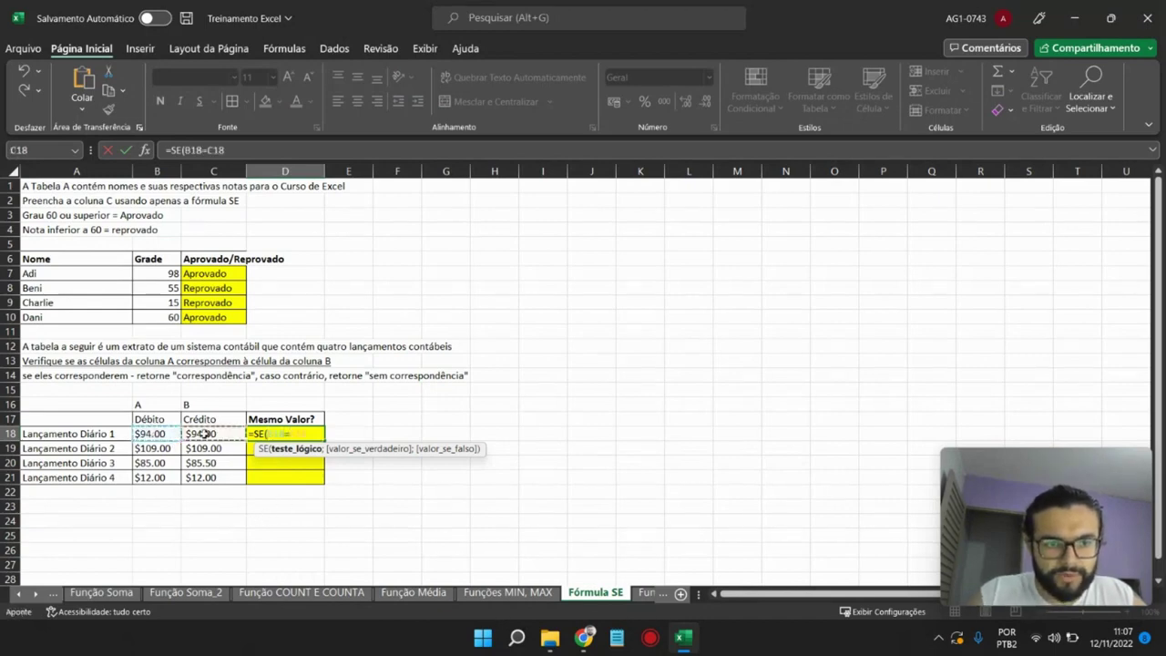
type(";\"C")
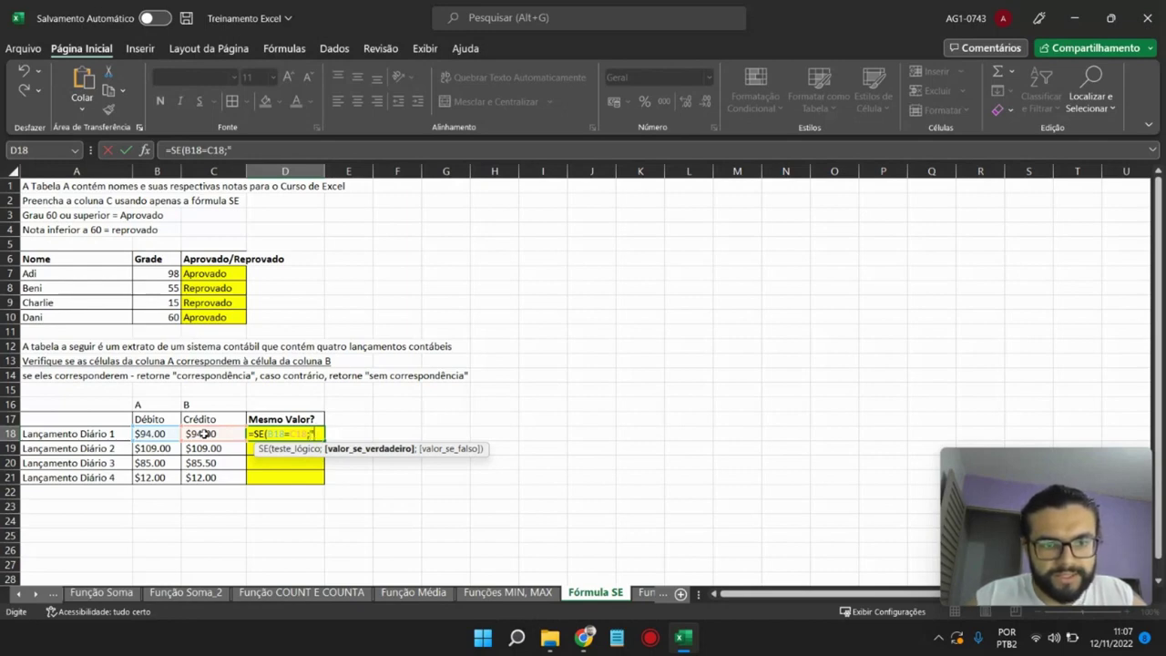
type("orr")
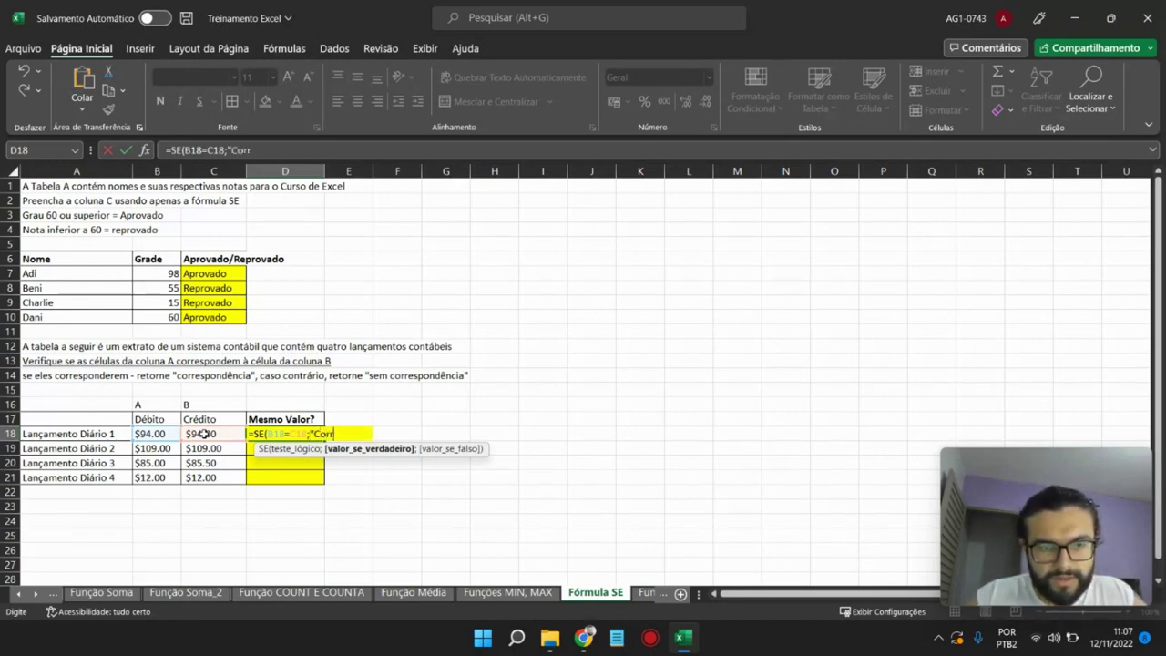
type("espondência\"")
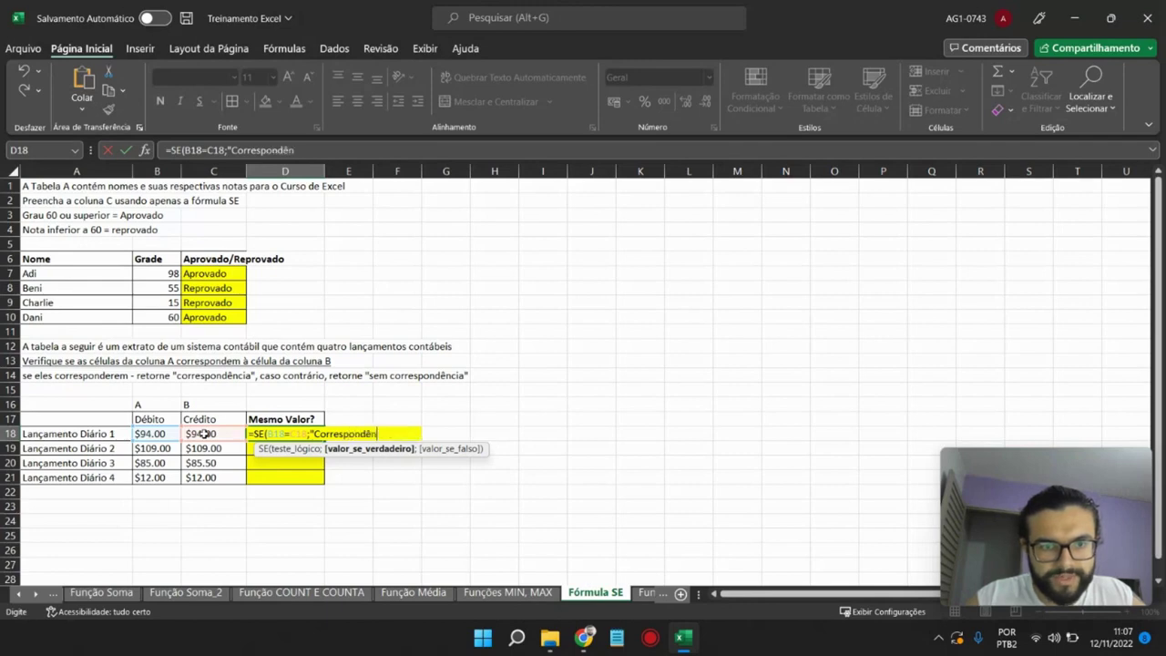
type(";")
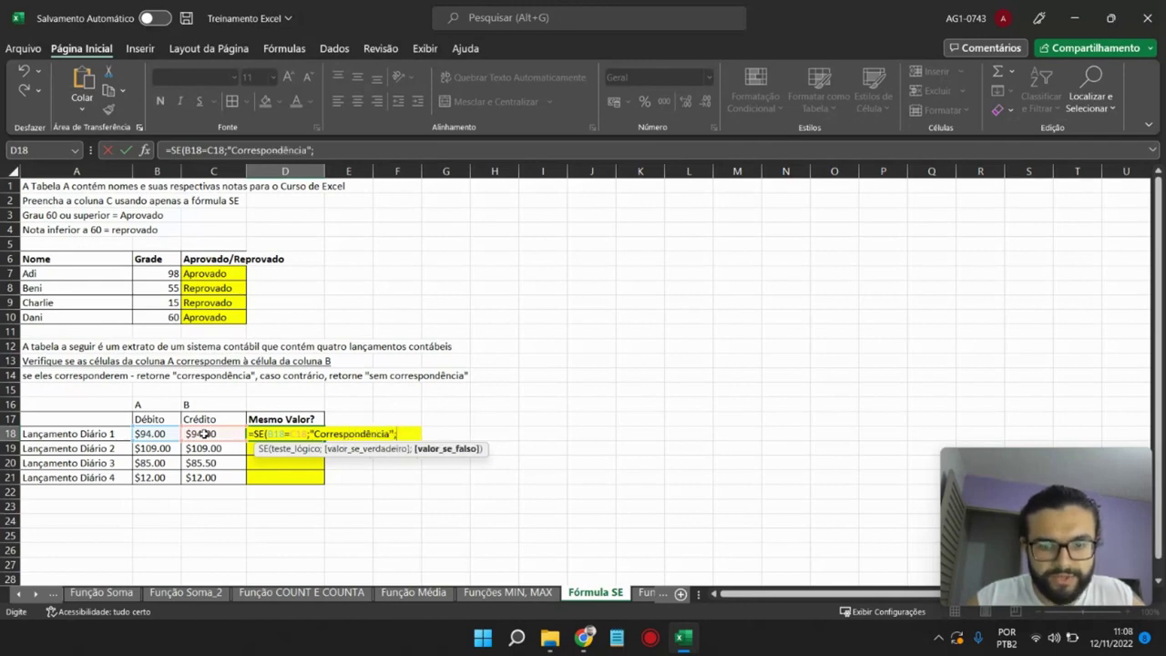
type("S")
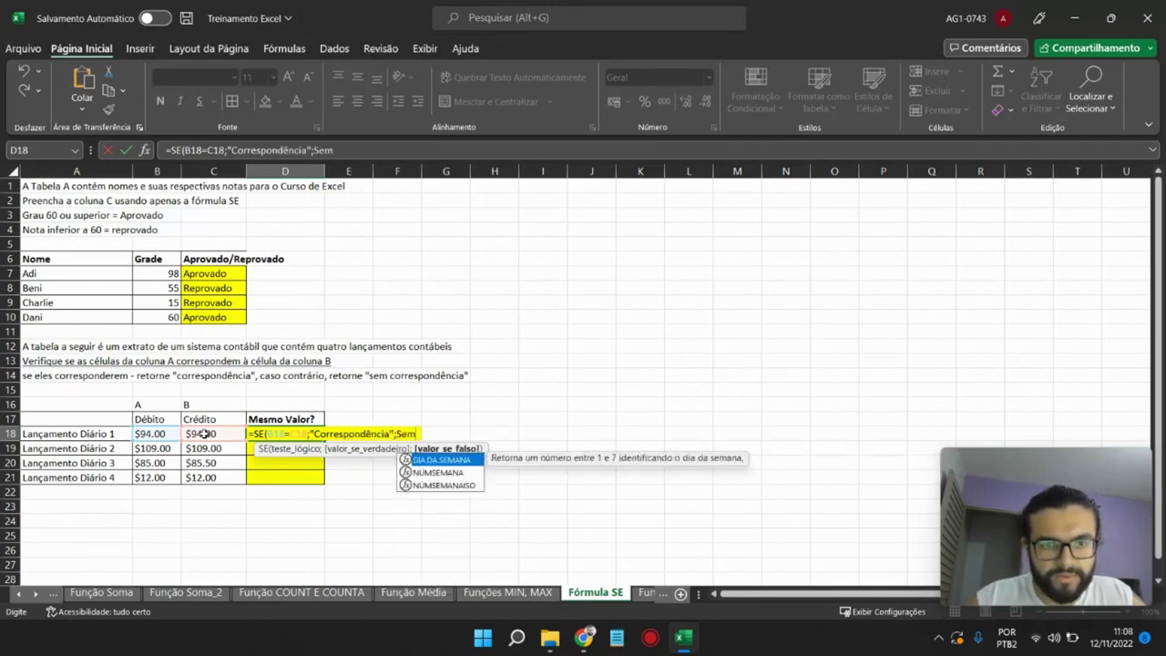
type("em")
key("BackSpace")
key("BackSpace")
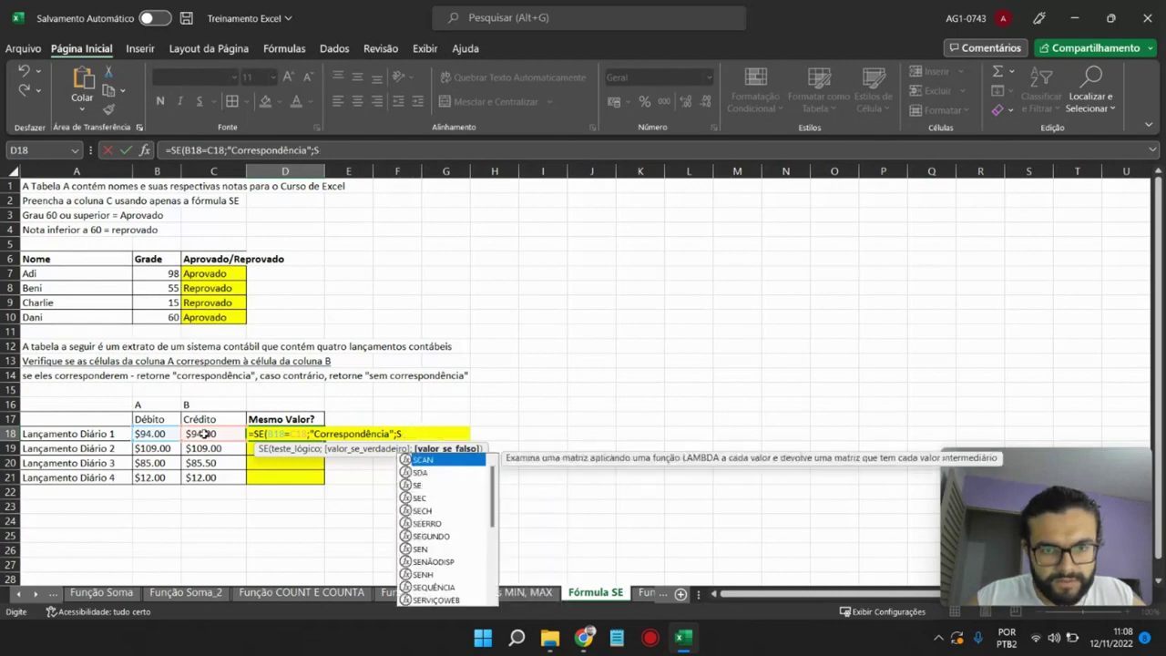
key("BackSpace")
type("Sem")
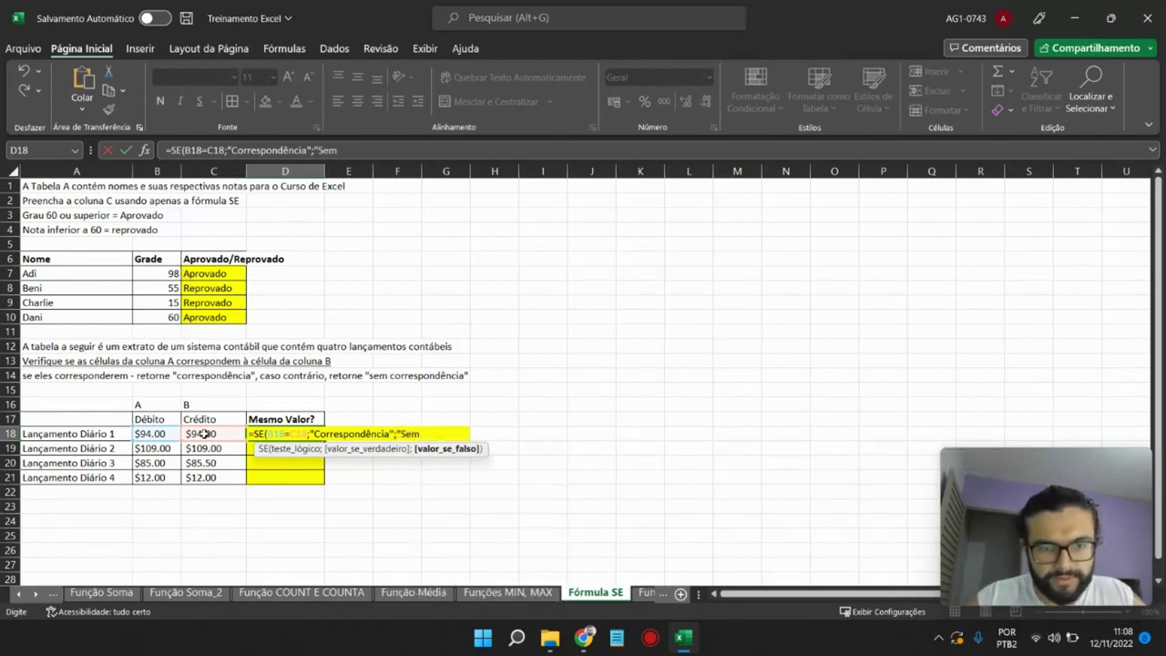
type(" Corresp")
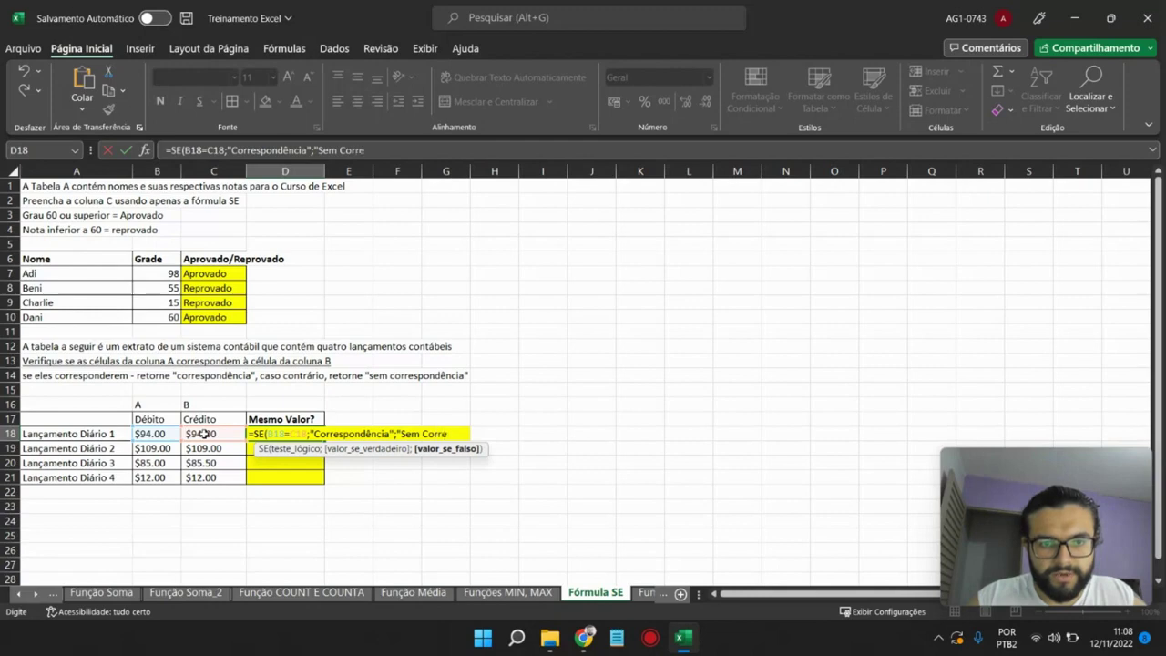
type("ondênc")
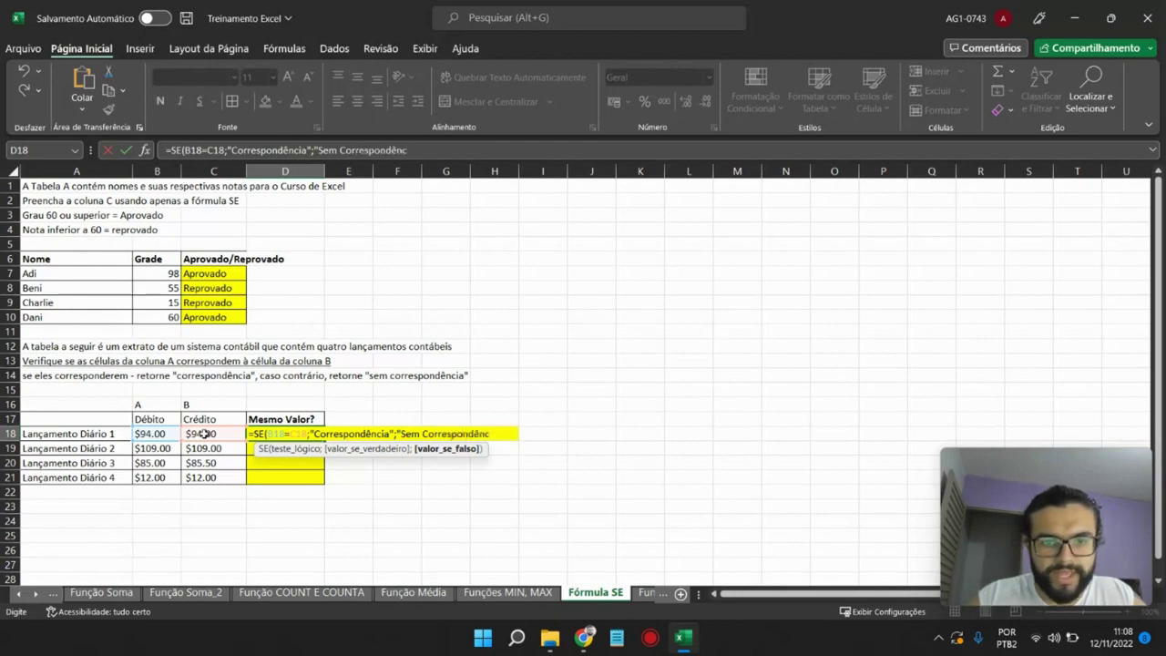
type("ia\")")
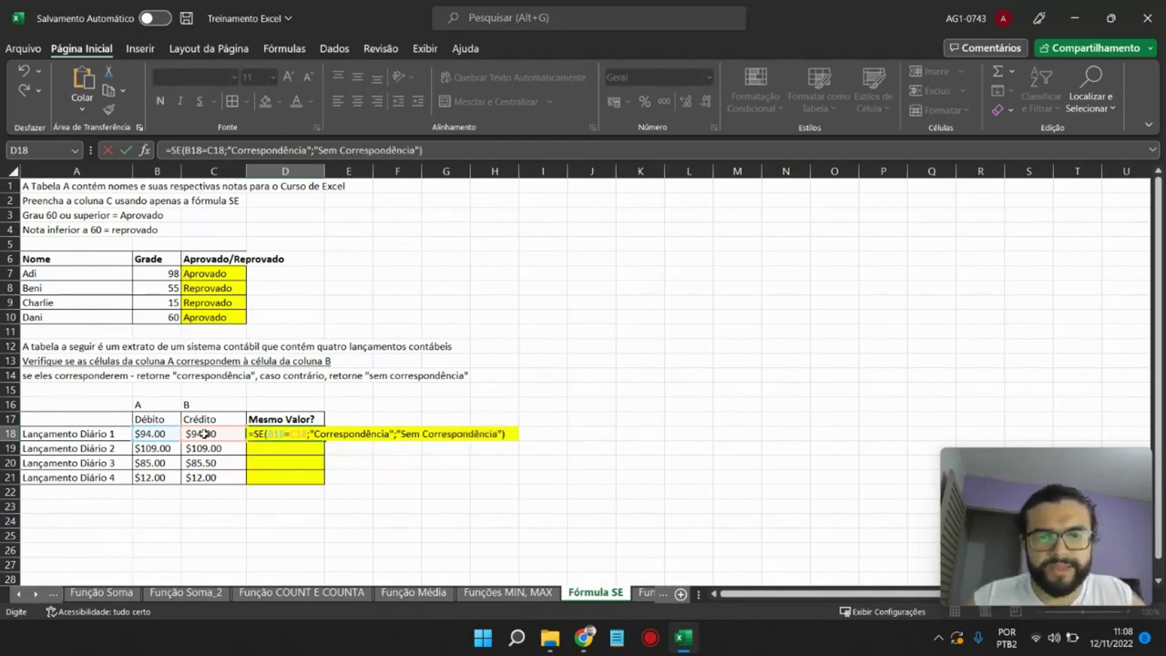
key("Return")
- Review the D18 match formula in the formula bar and confirm it unchanged
left_click(145, 436)
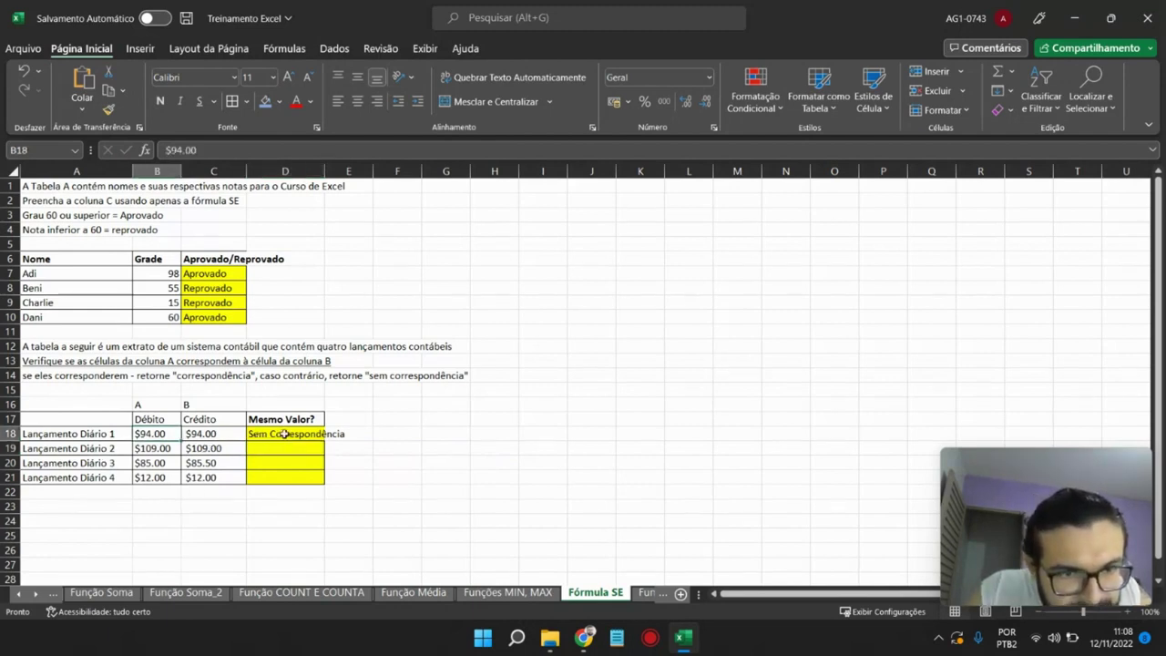
left_click(284, 434)
left_click(207, 151)
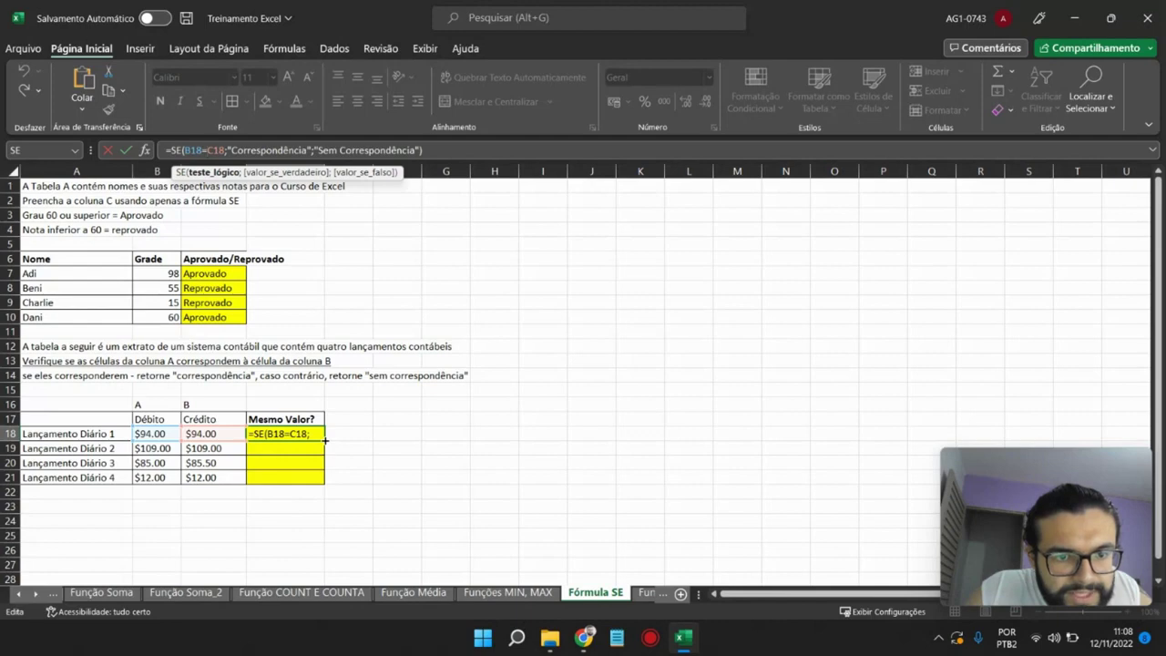
left_click(250, 149)
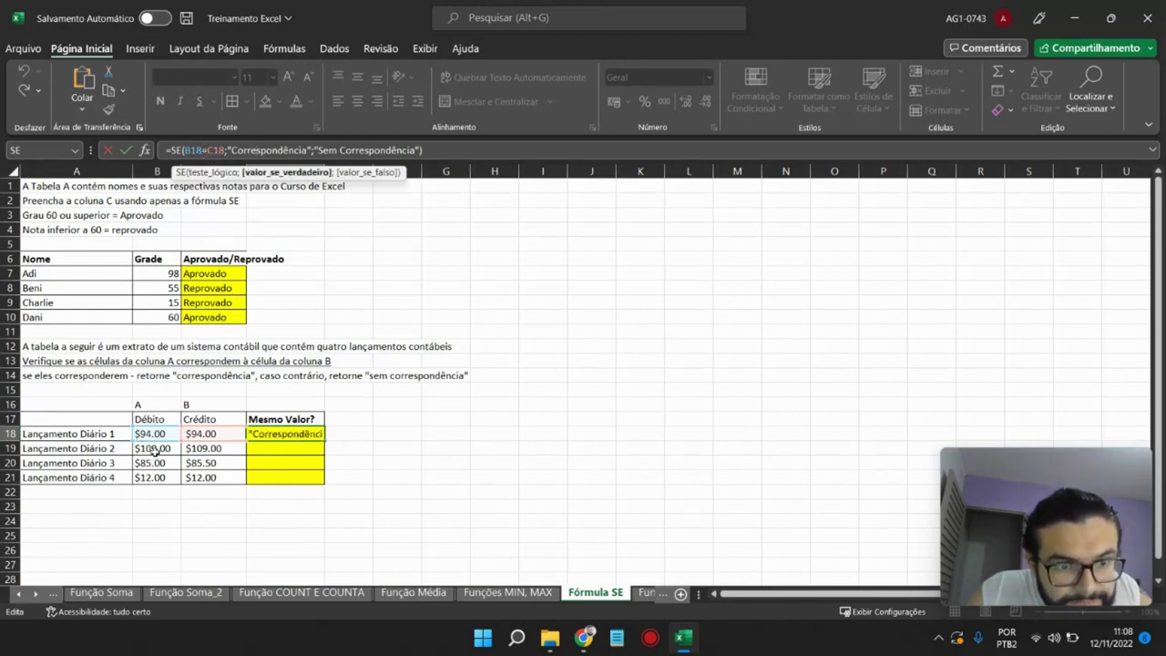
key("ctrl+Return")
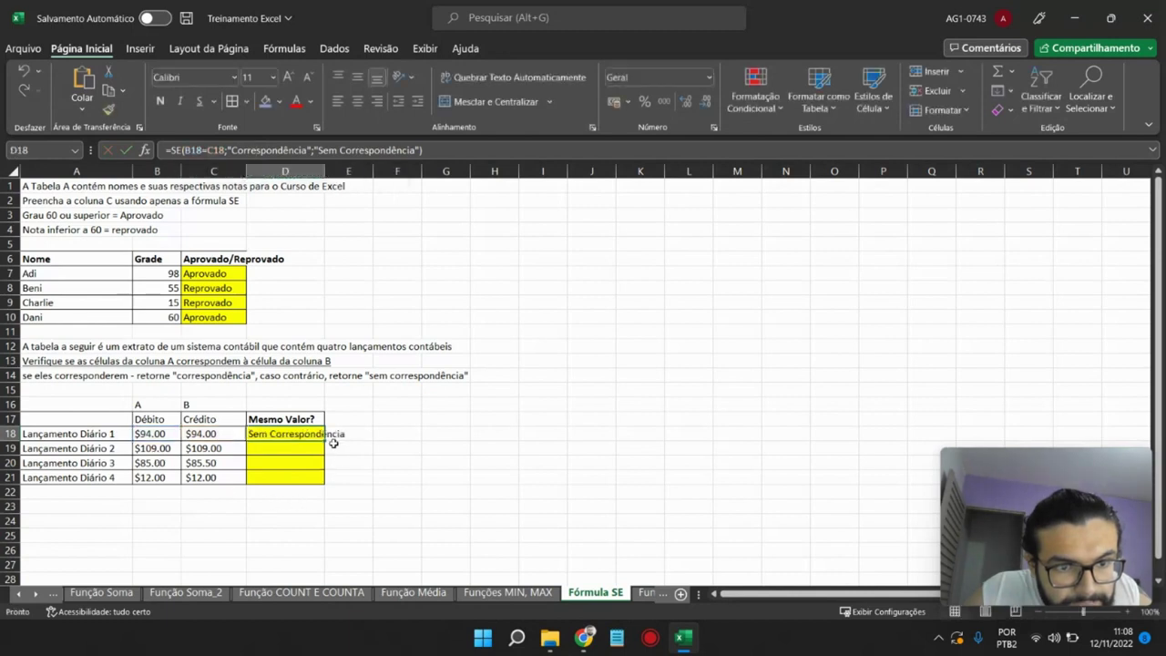
- Copy the match formula down to D21 and accept Excel's suggested correction for D18
left_click_drag(325, 440, 325, 481)
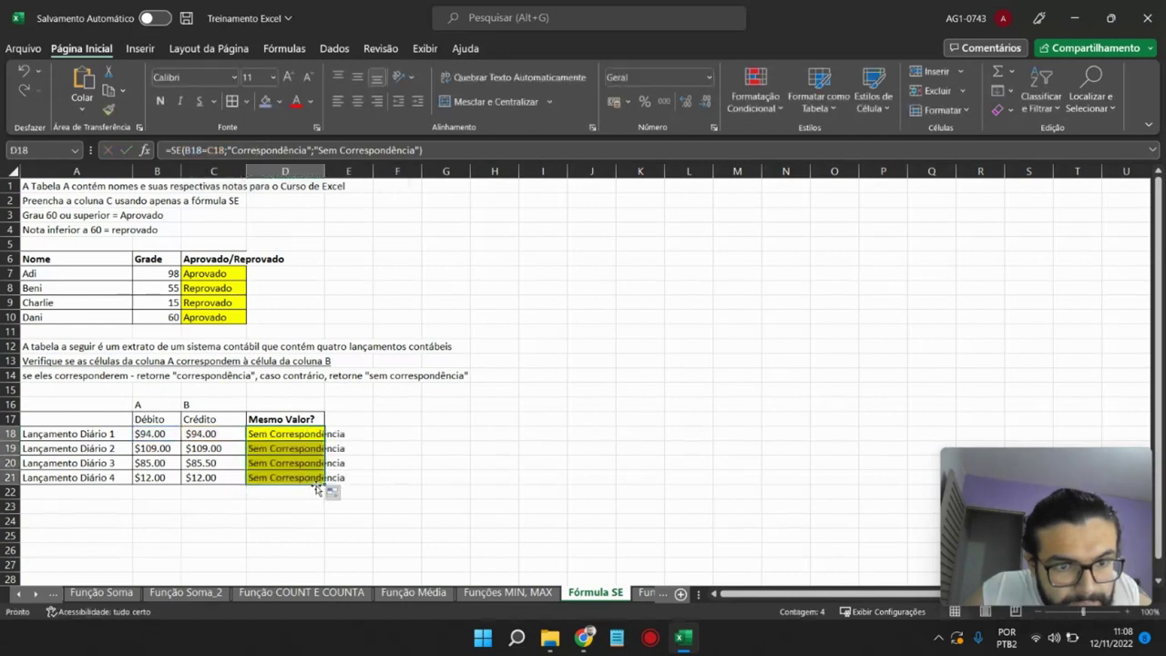
left_click(280, 444)
left_click(278, 435)
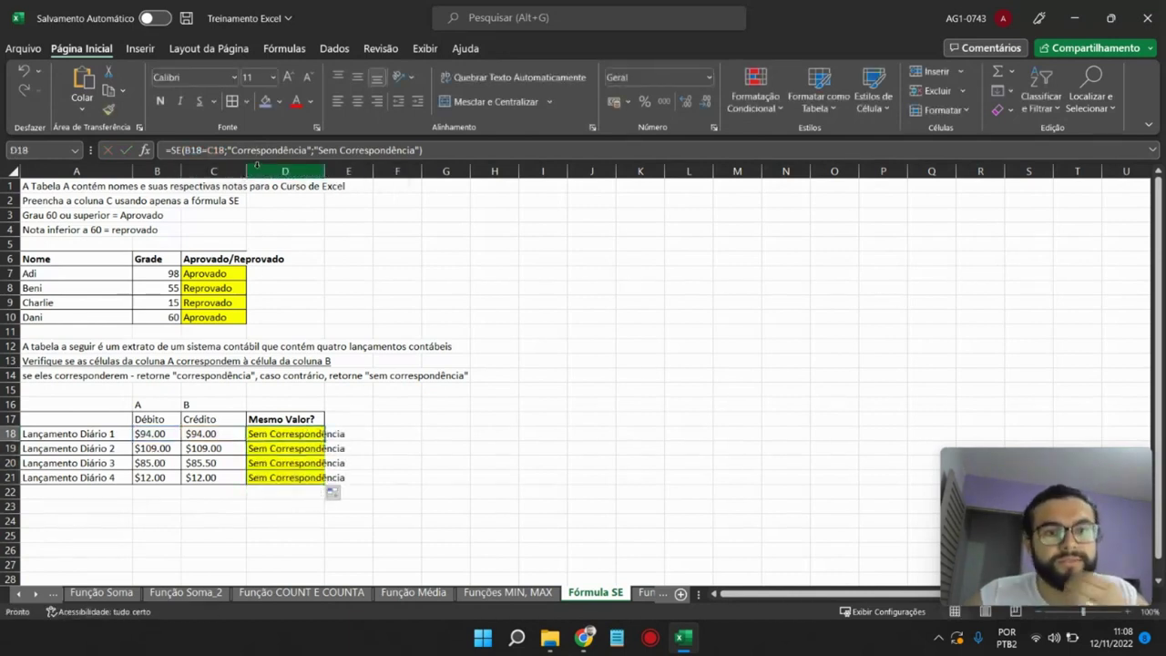
left_click(204, 150)
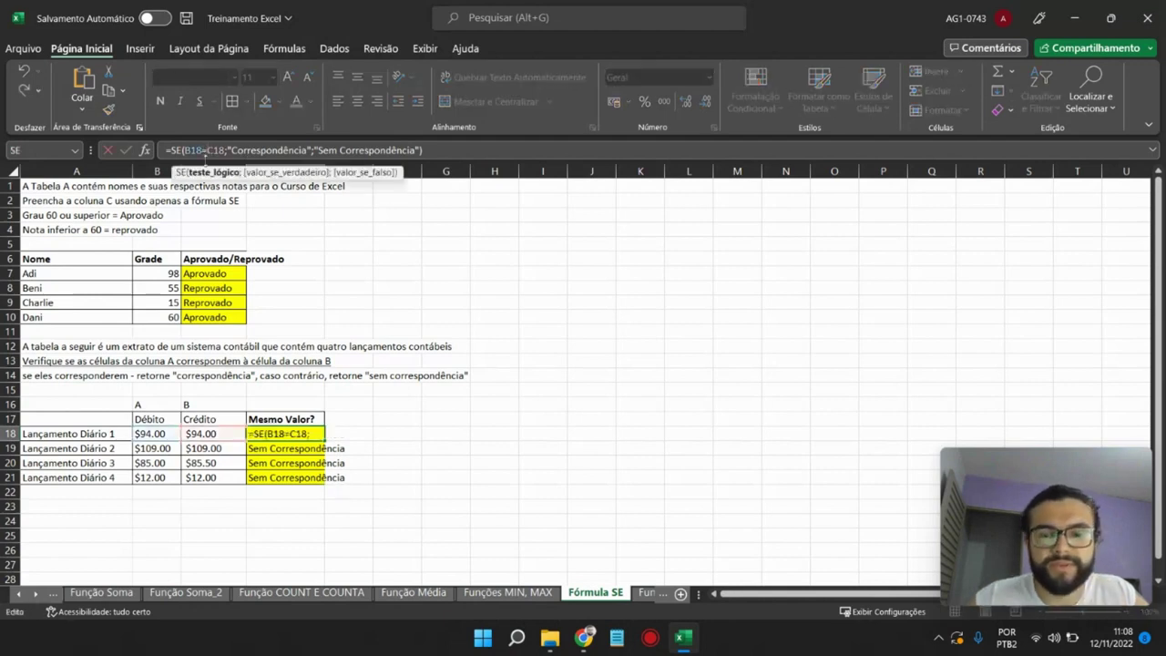
type("=")
key("Return")
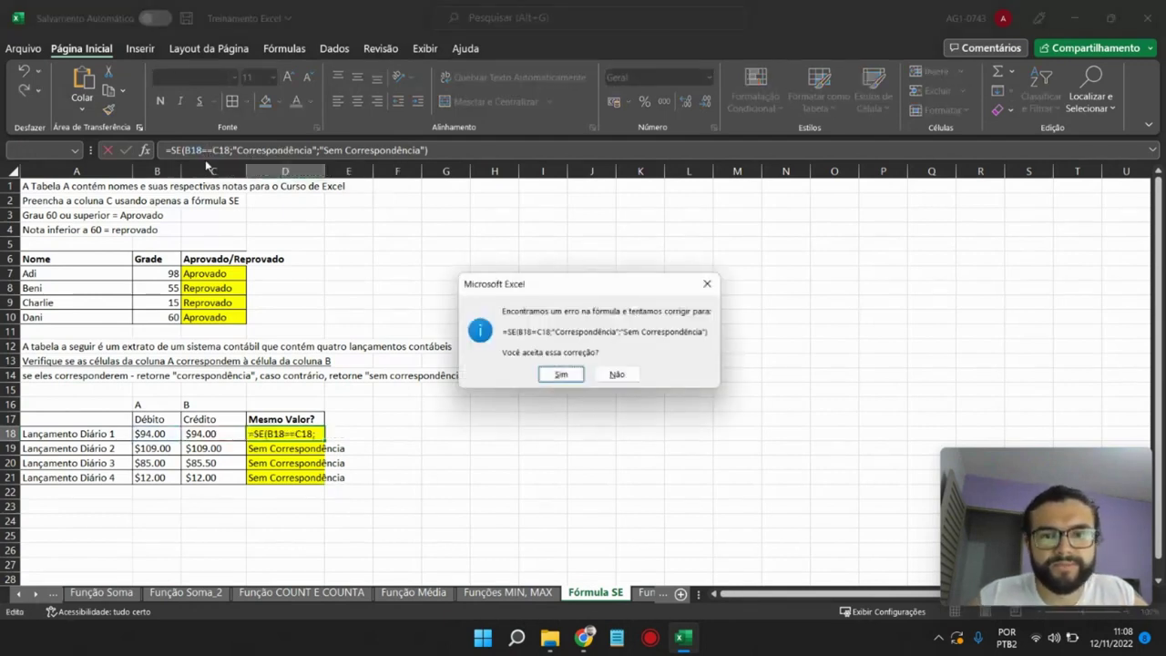
key("Return")
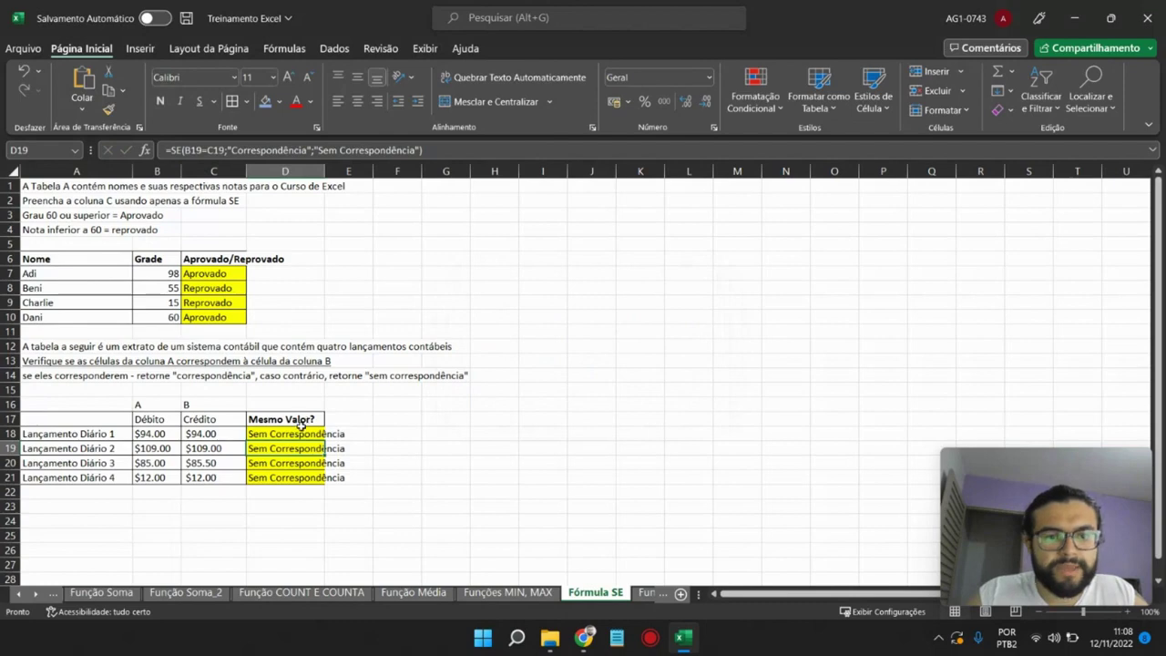
left_click(301, 436)
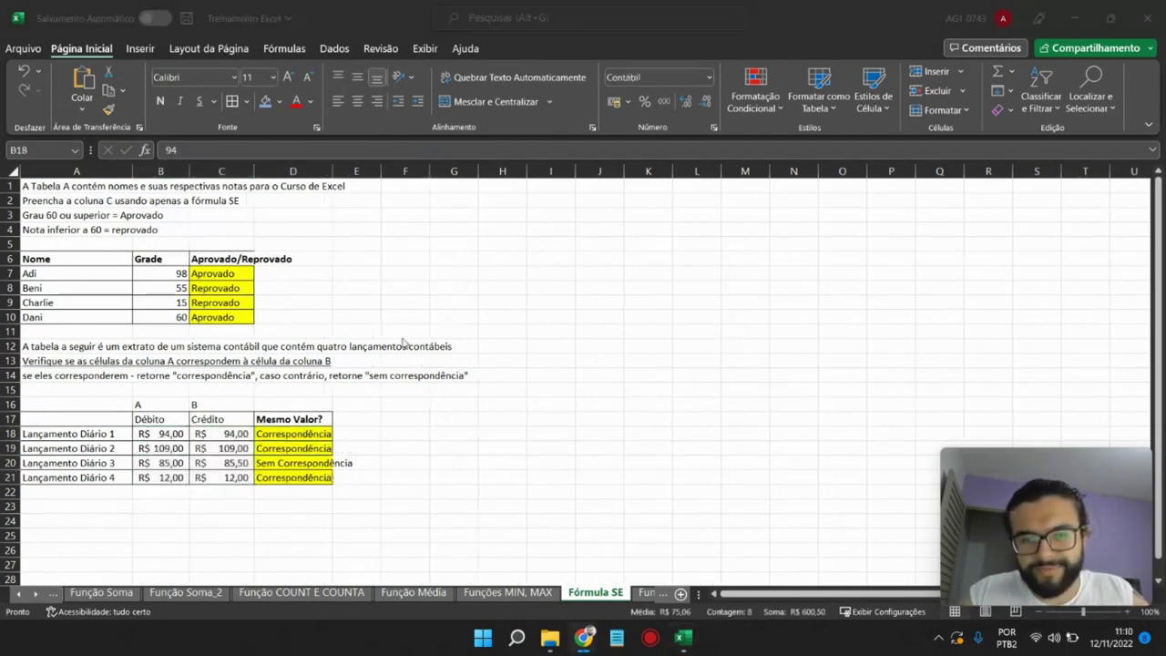
- Correct the B18 reference in D18's formula so row 18 shows Correspondência
left_click(179, 435)
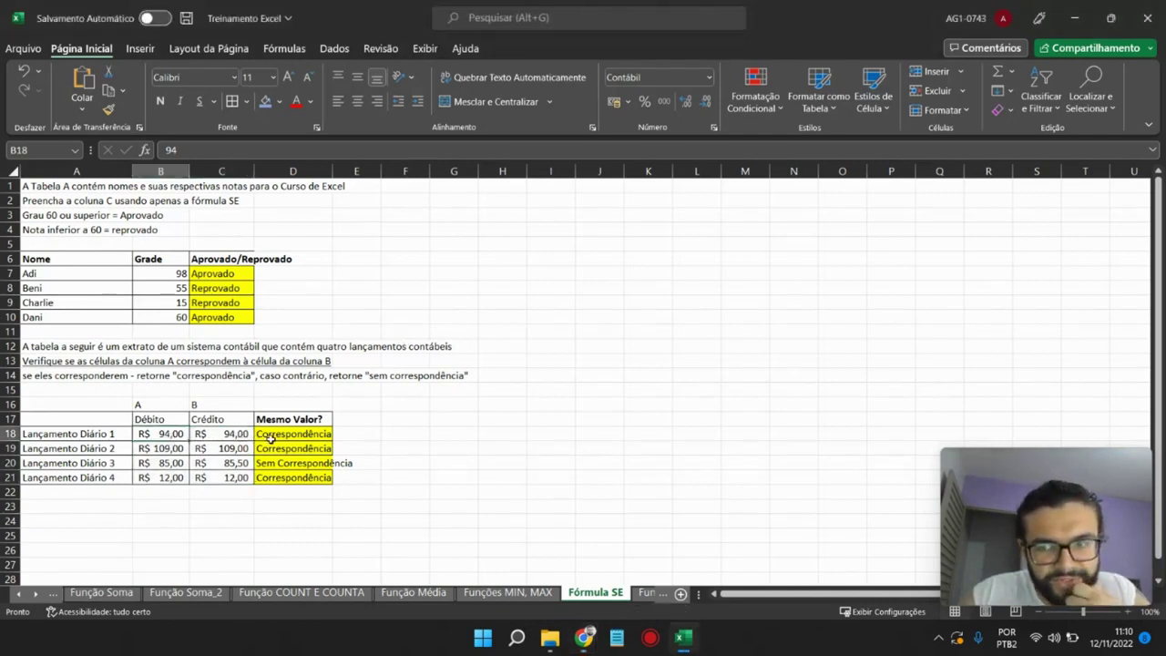
left_click(270, 438)
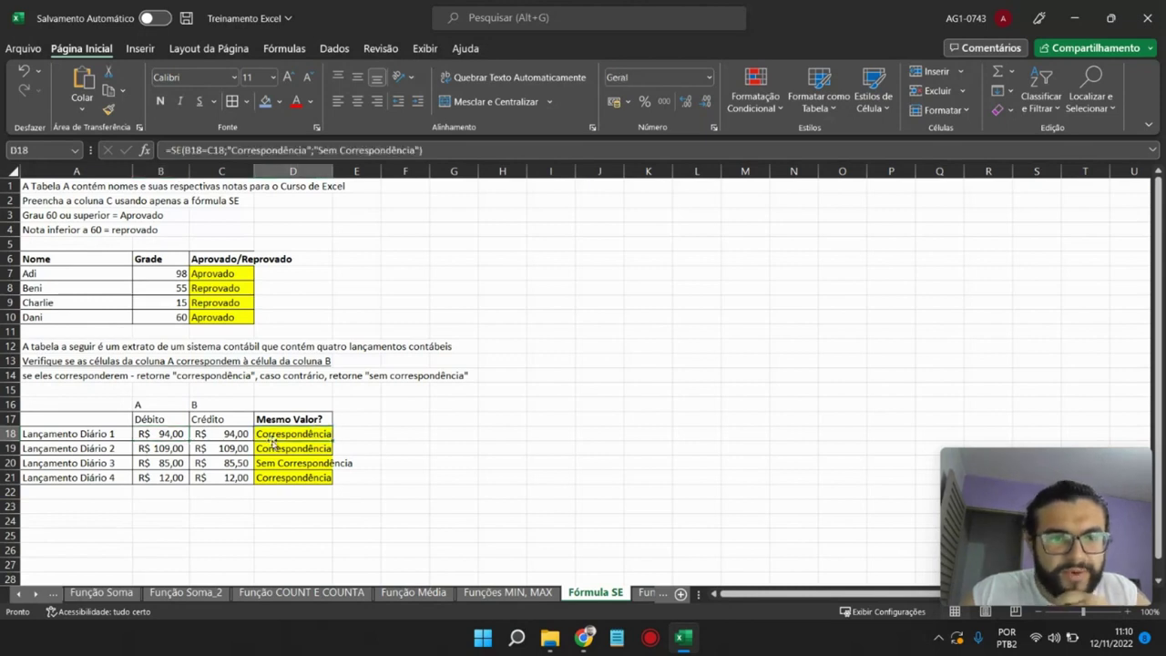
left_click(189, 150)
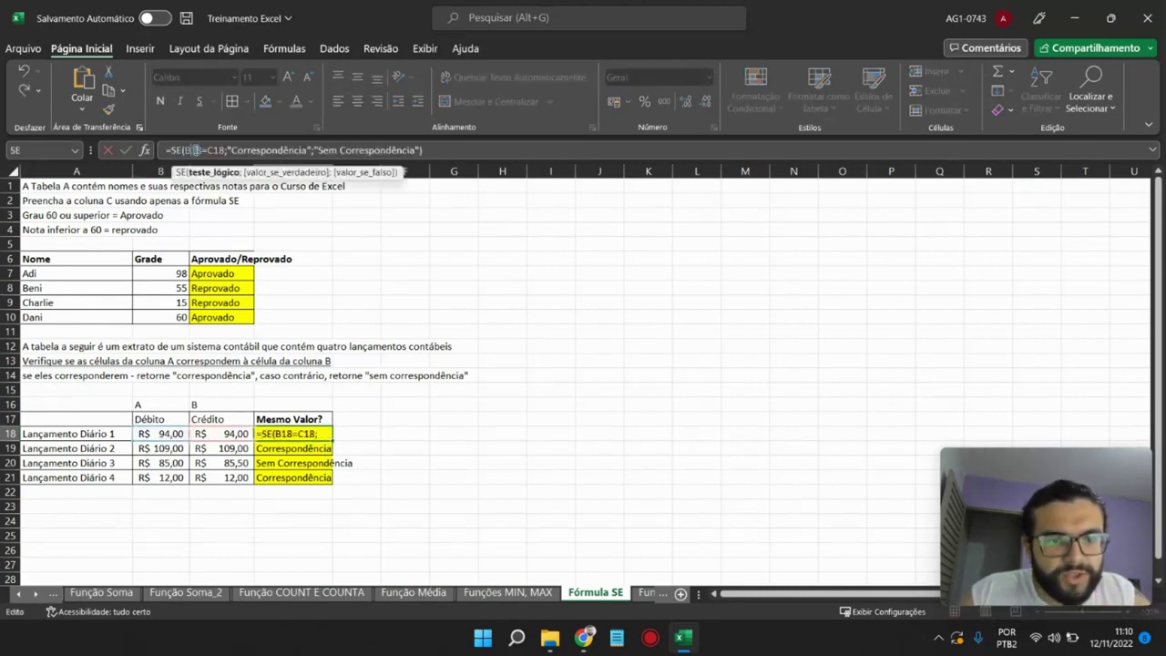
left_click_drag(190, 151, 210, 151)
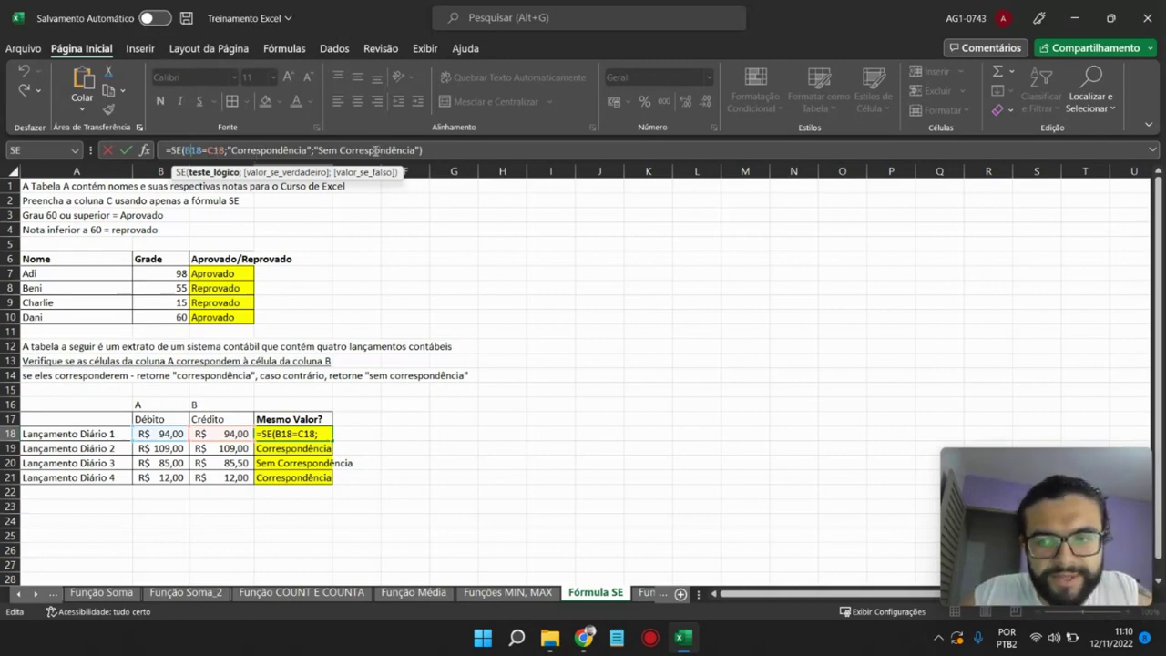
key("Return")
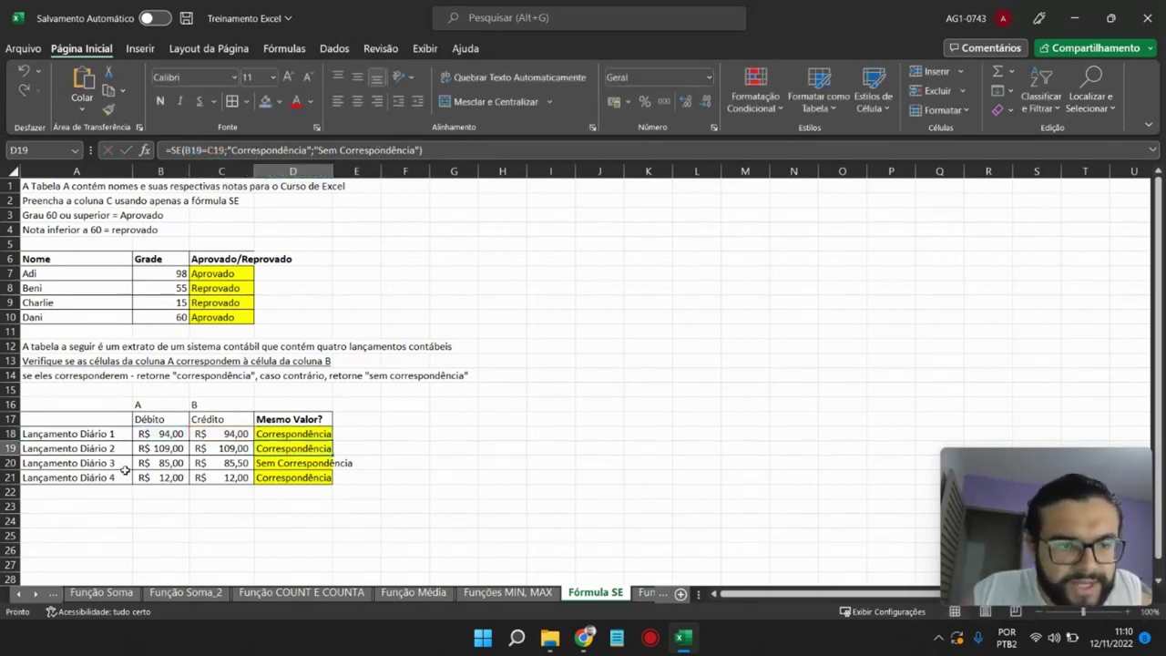
- Compare B20 with C20 (85,50) to see why row 20 reads Sem Correspondência
left_click(123, 464)
left_click(169, 462)
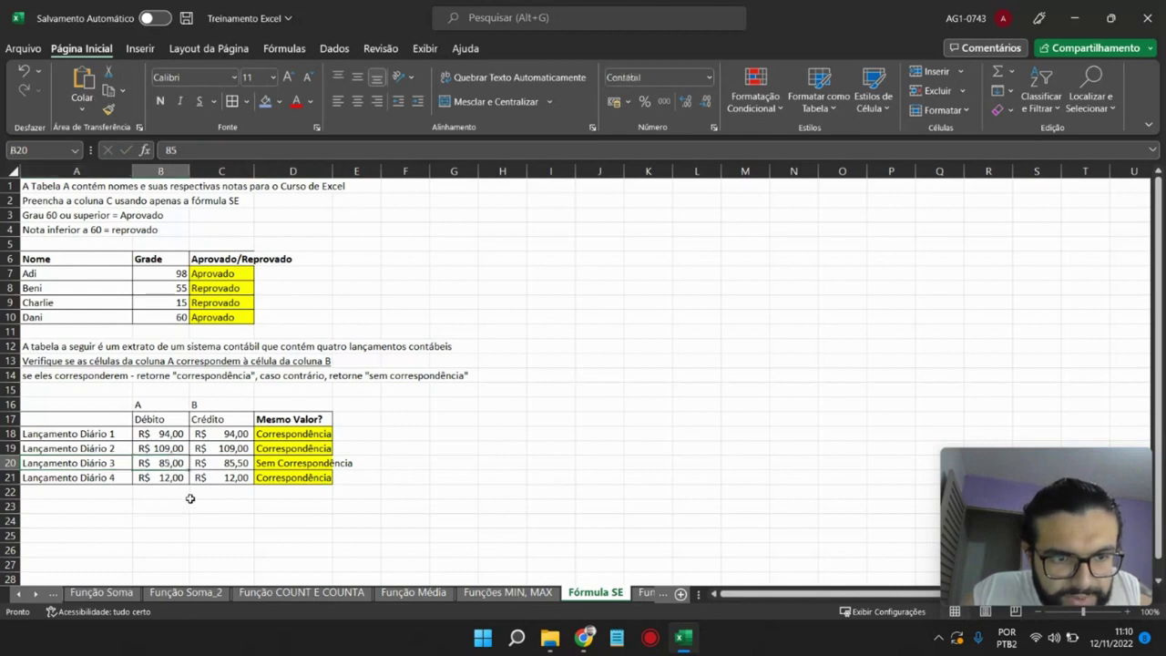
left_click(215, 468)
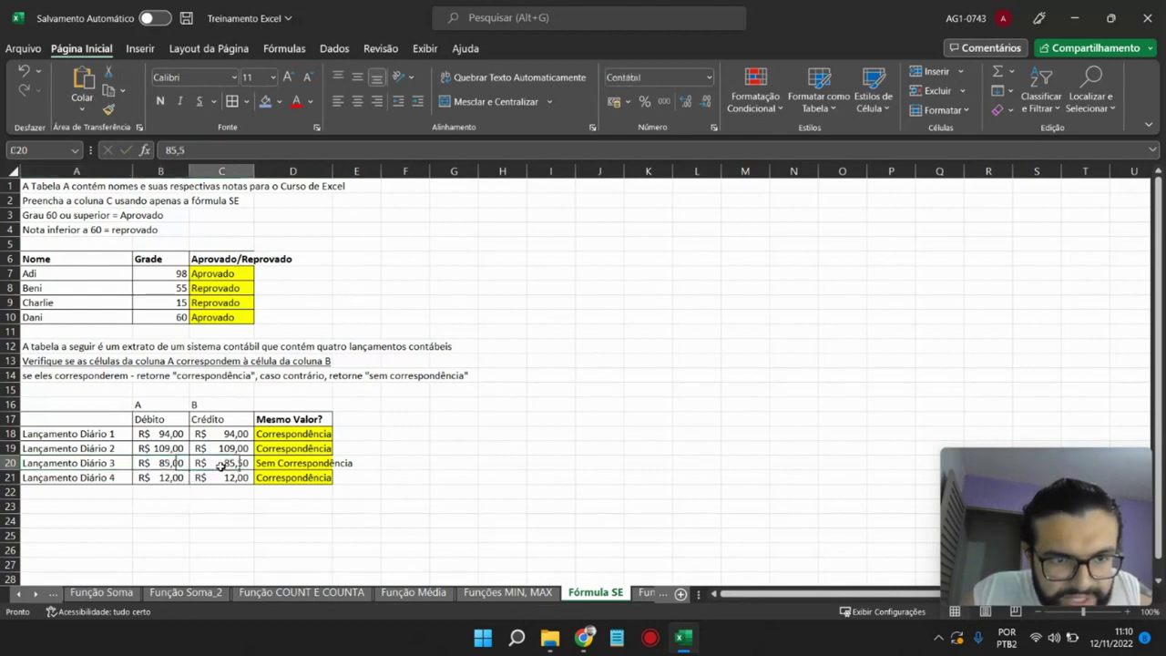
left_click(284, 461)
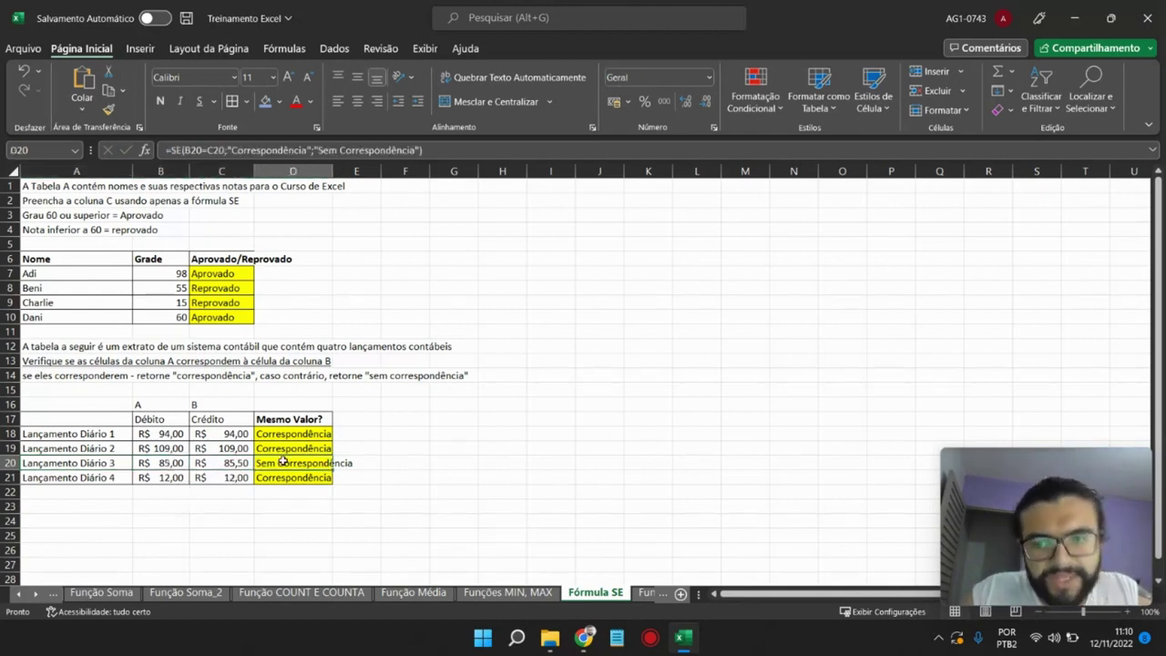
left_click(668, 595)
left_click(434, 596)
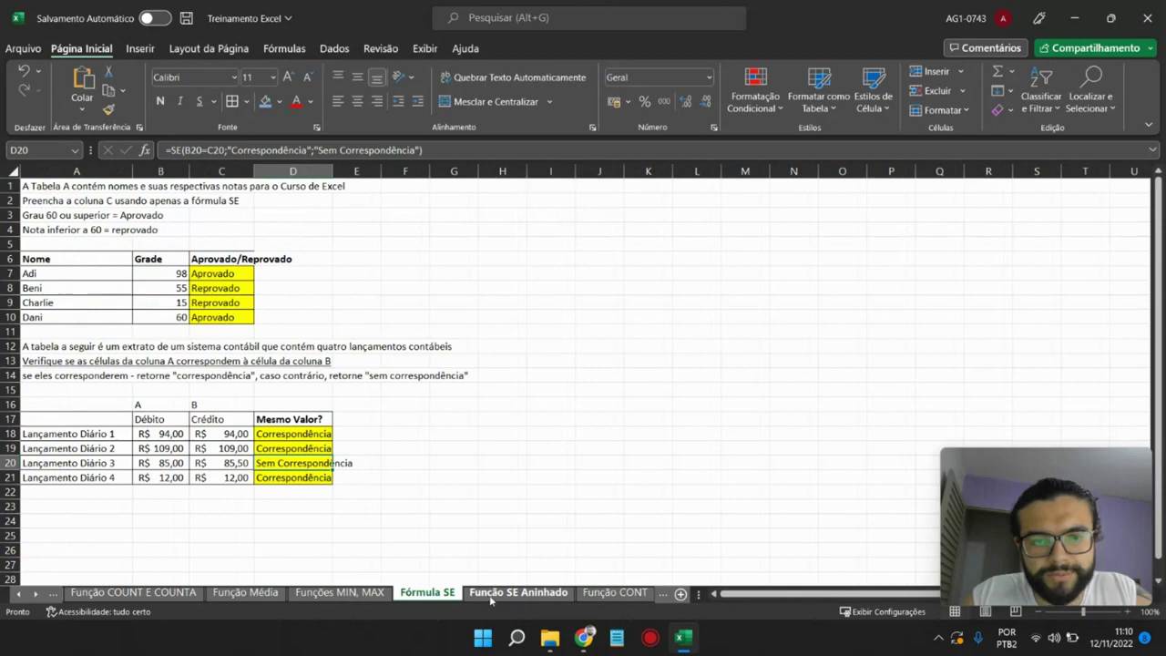
- Read the Excelente, Bom and Reprovado grading rules in B2–B4, then select D10
left_click(519, 593)
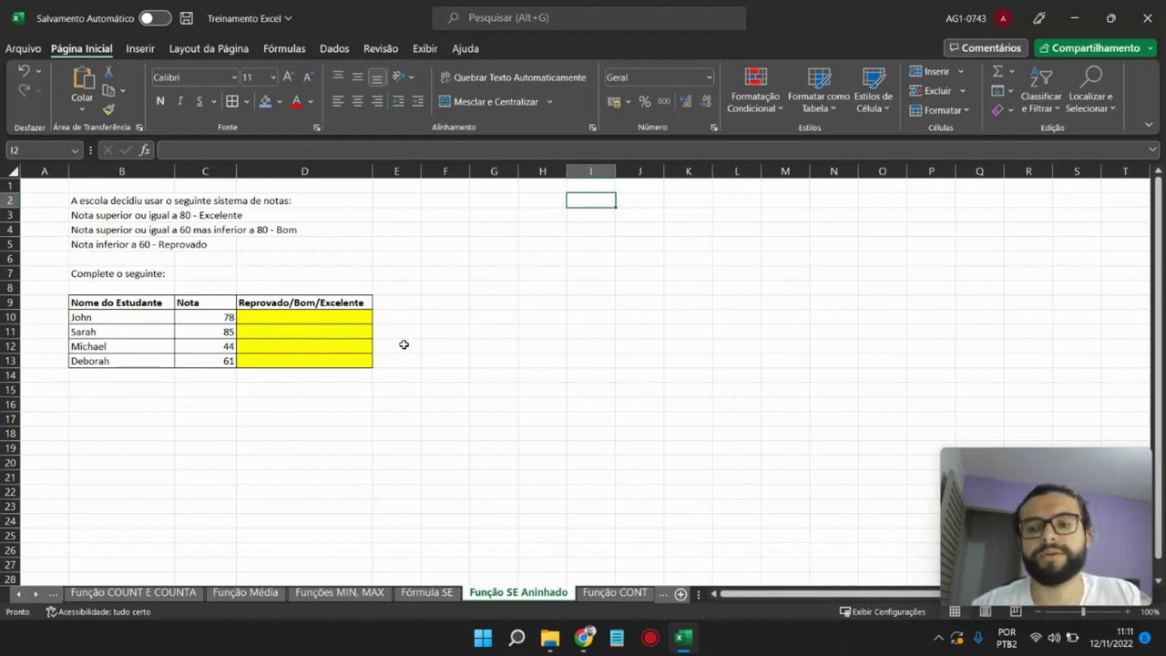
left_click(117, 201)
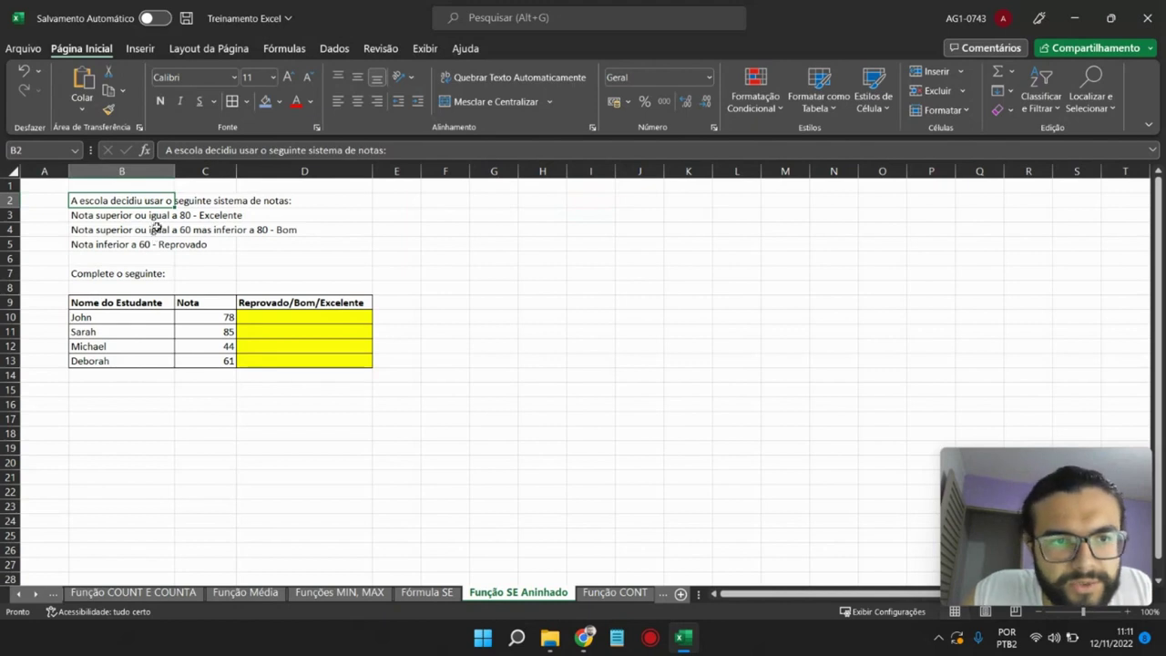
left_click(133, 220)
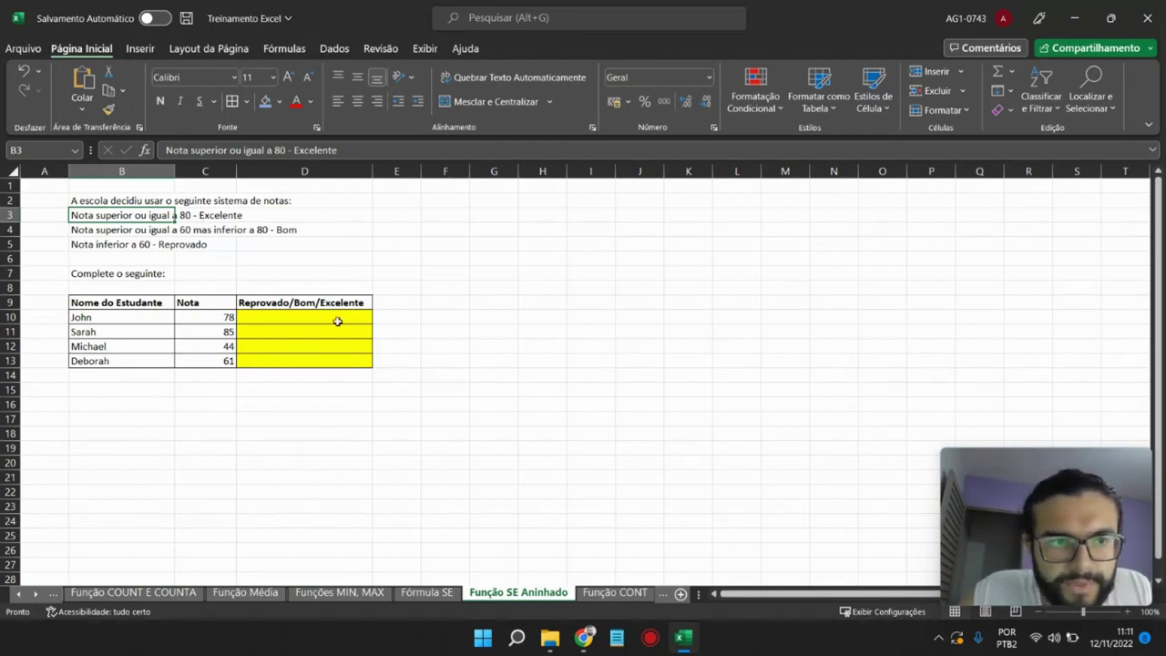
left_click(144, 232)
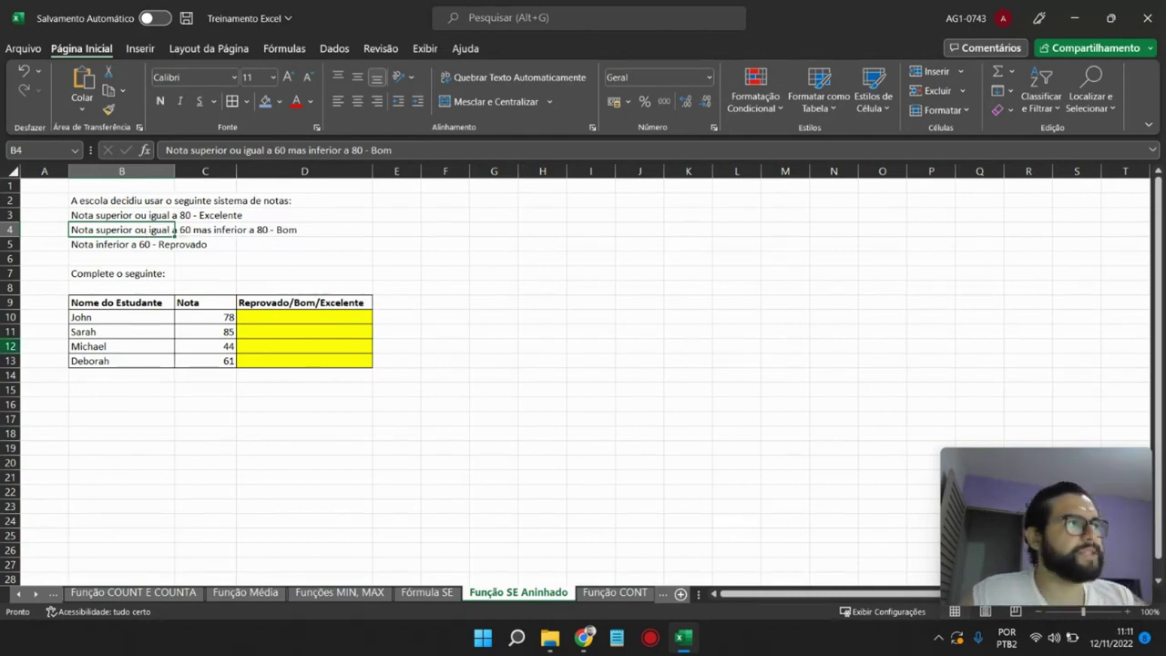
key("alt+Tab")
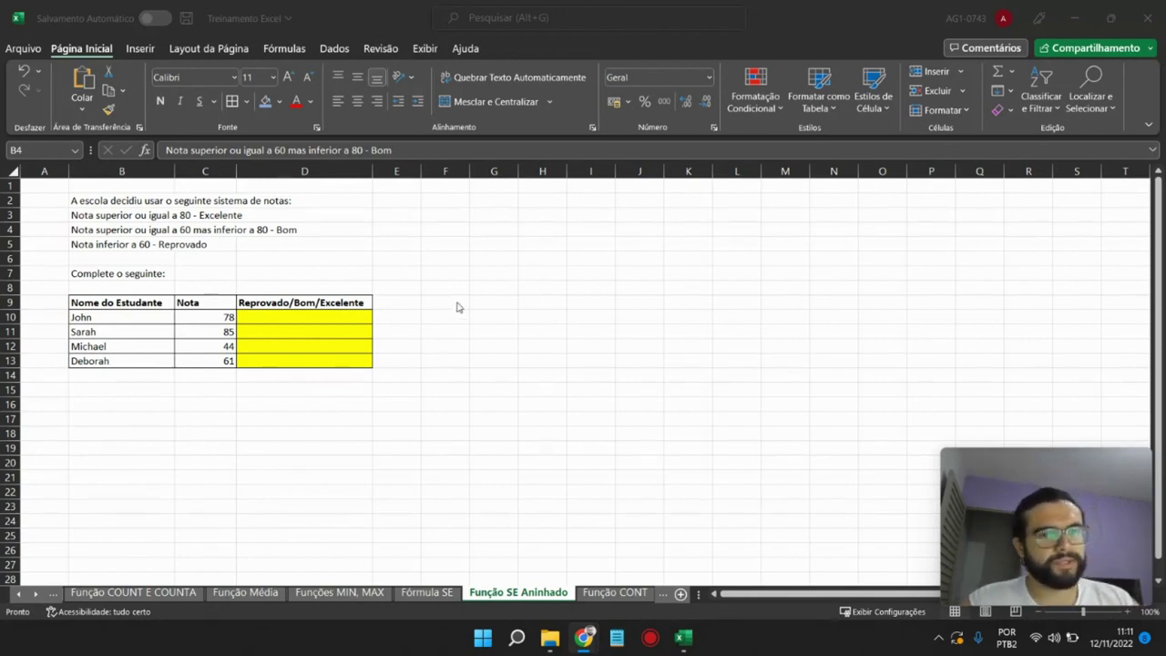
left_click(287, 317)
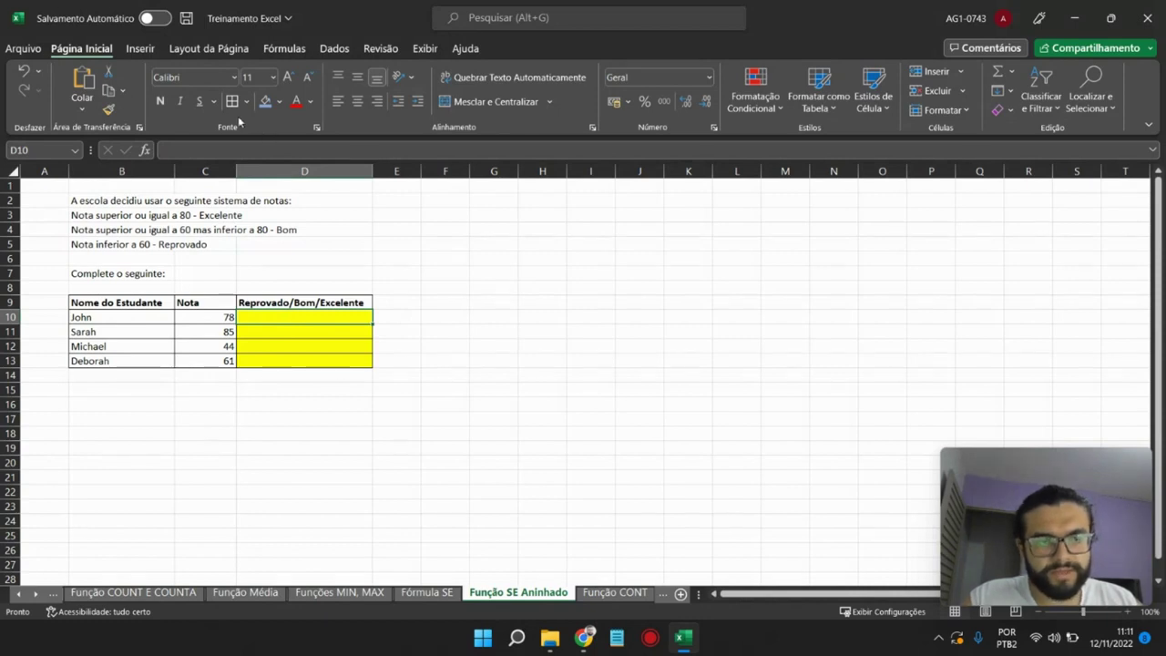
- Insert the SE function into D10 from the Fórmulas logical functions list
left_click(331, 51)
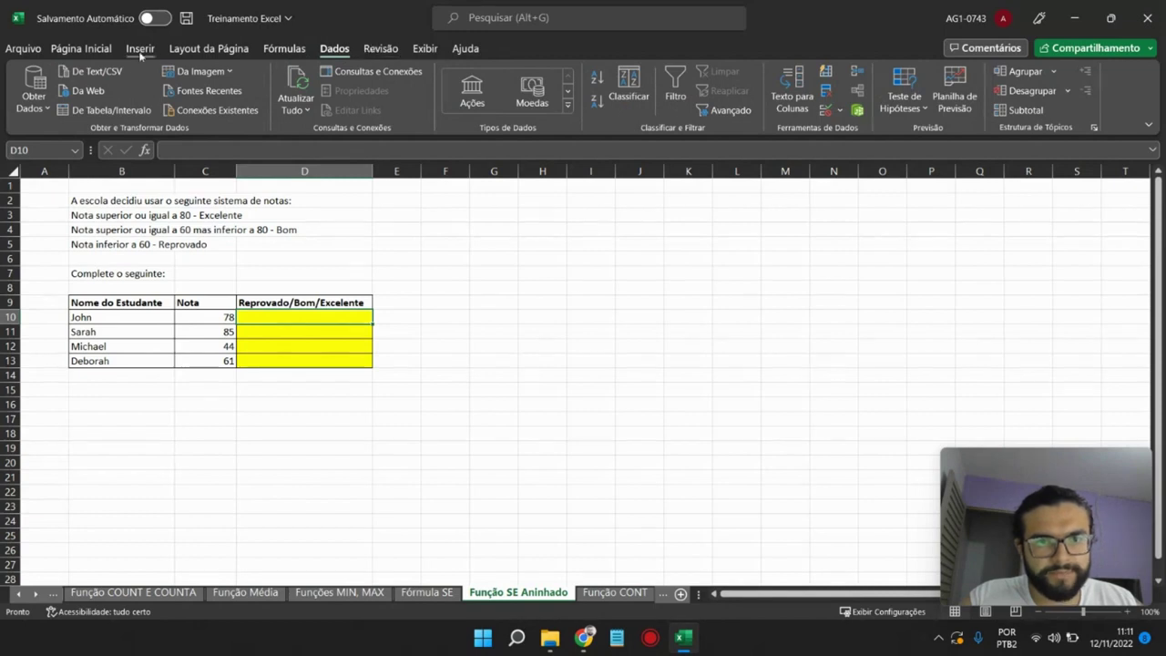
left_click(279, 50)
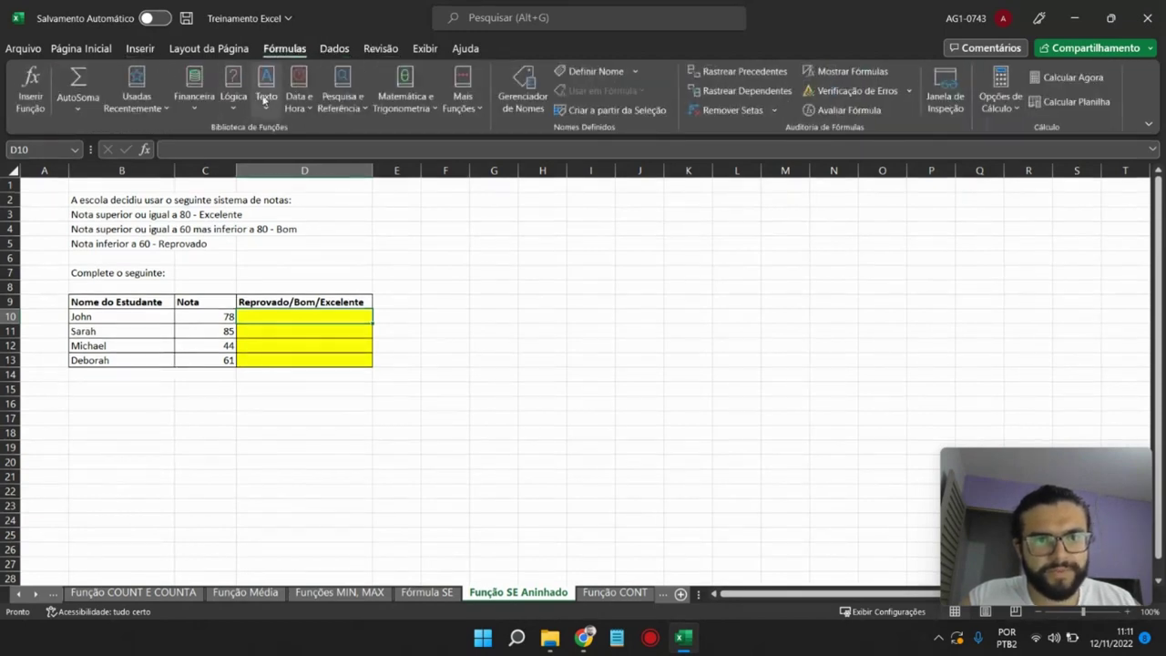
left_click(335, 98)
left_click(237, 102)
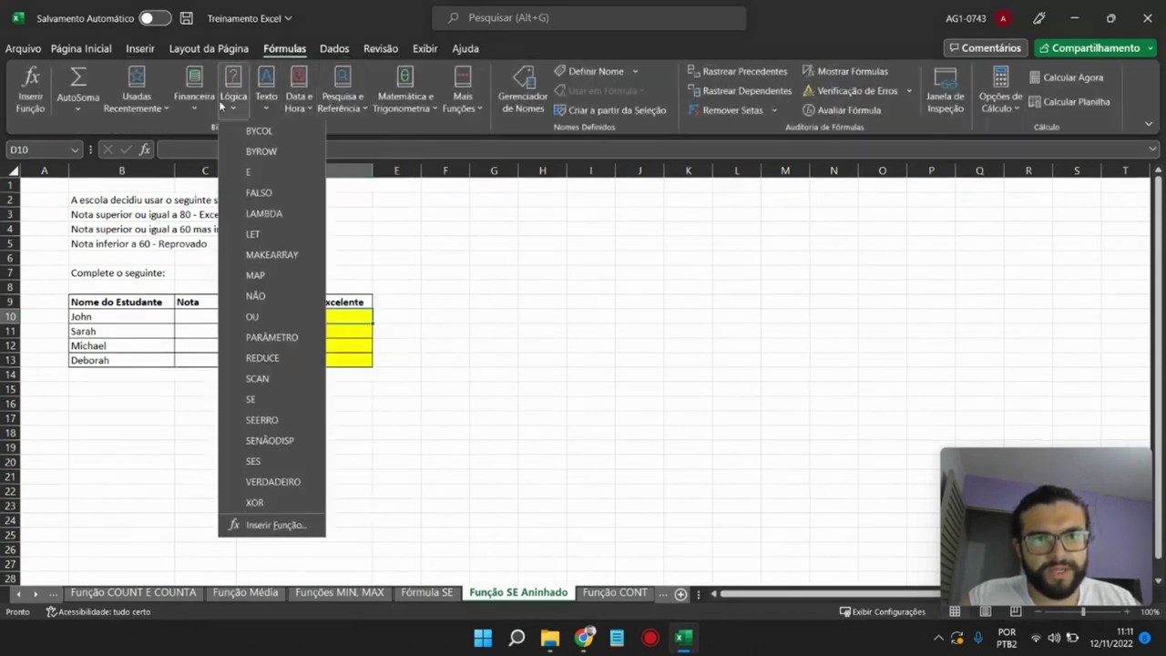
left_click(253, 401)
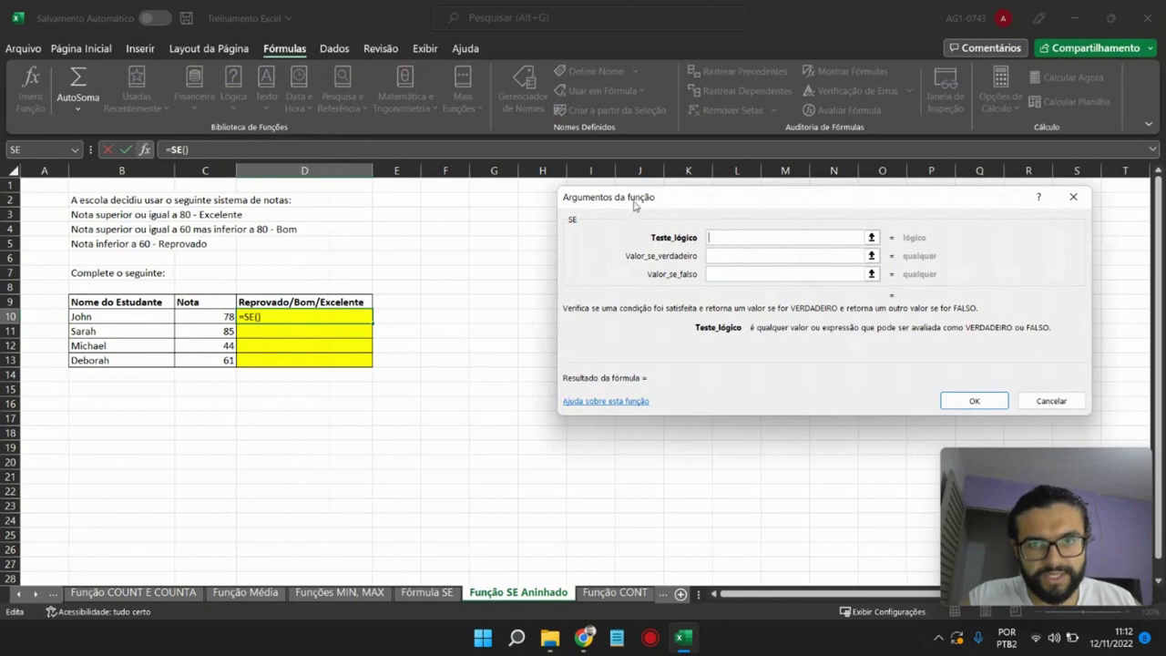
left_click_drag(635, 205, 515, 195)
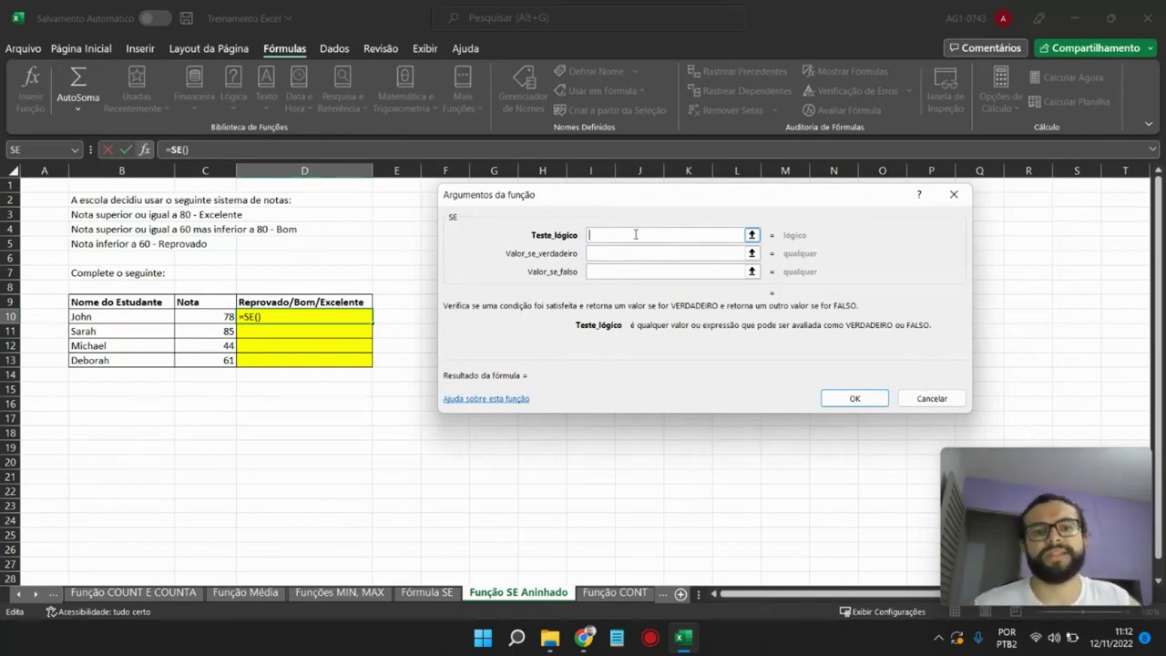
left_click(598, 255)
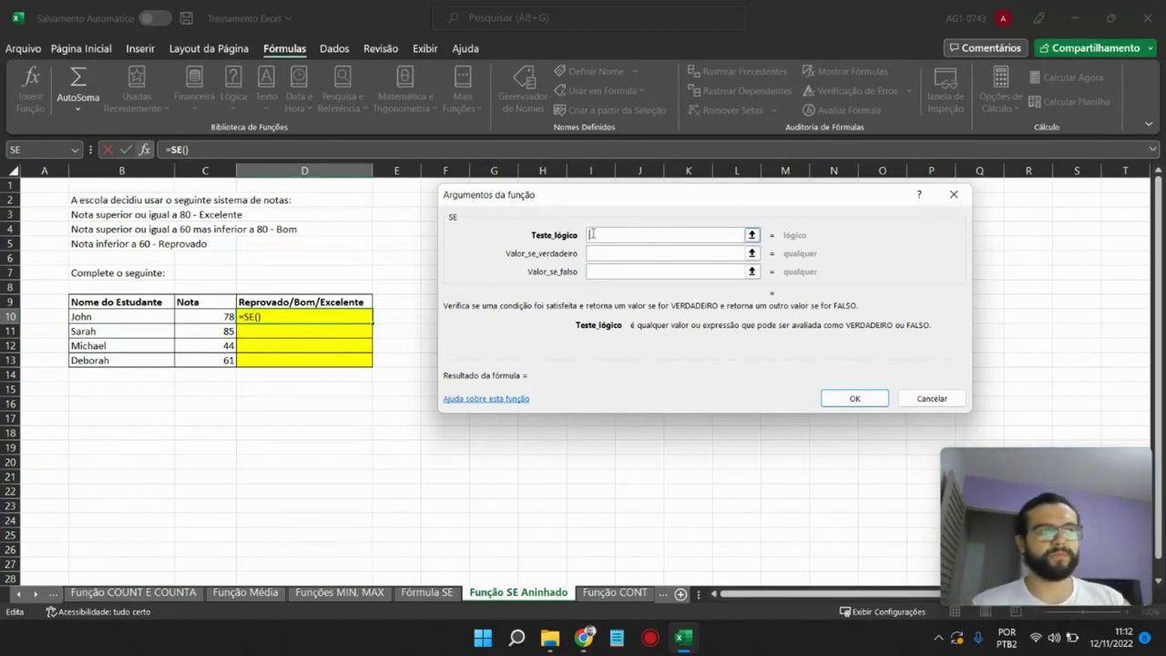
- Set the SE logical test to C10<60
type("SE")
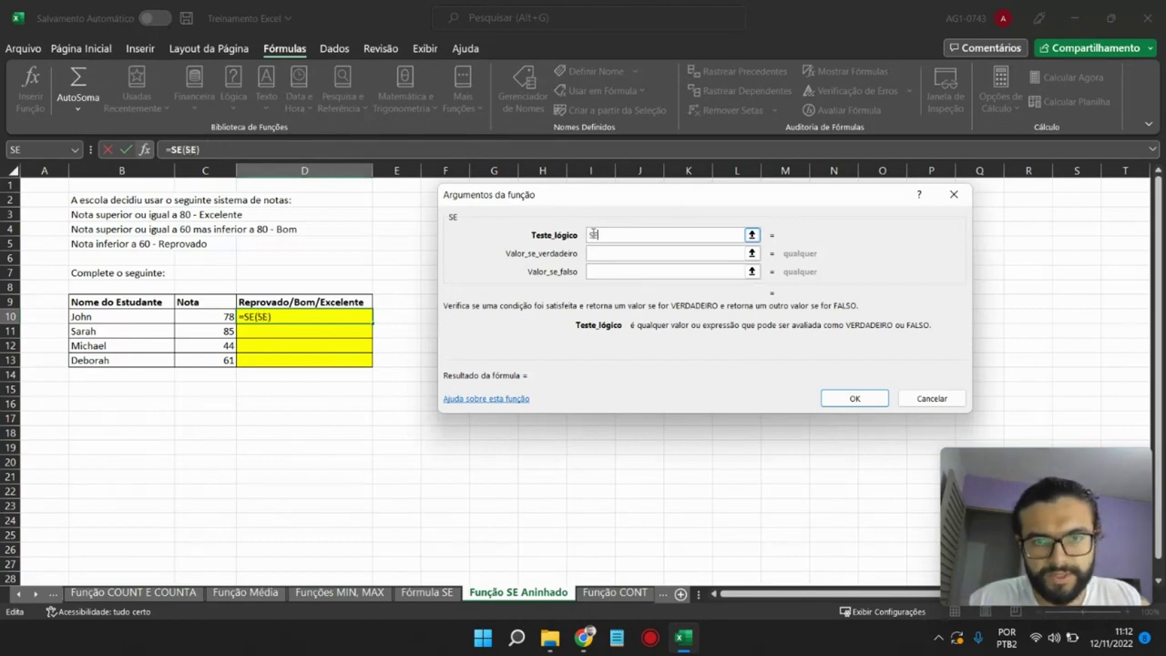
type("(")
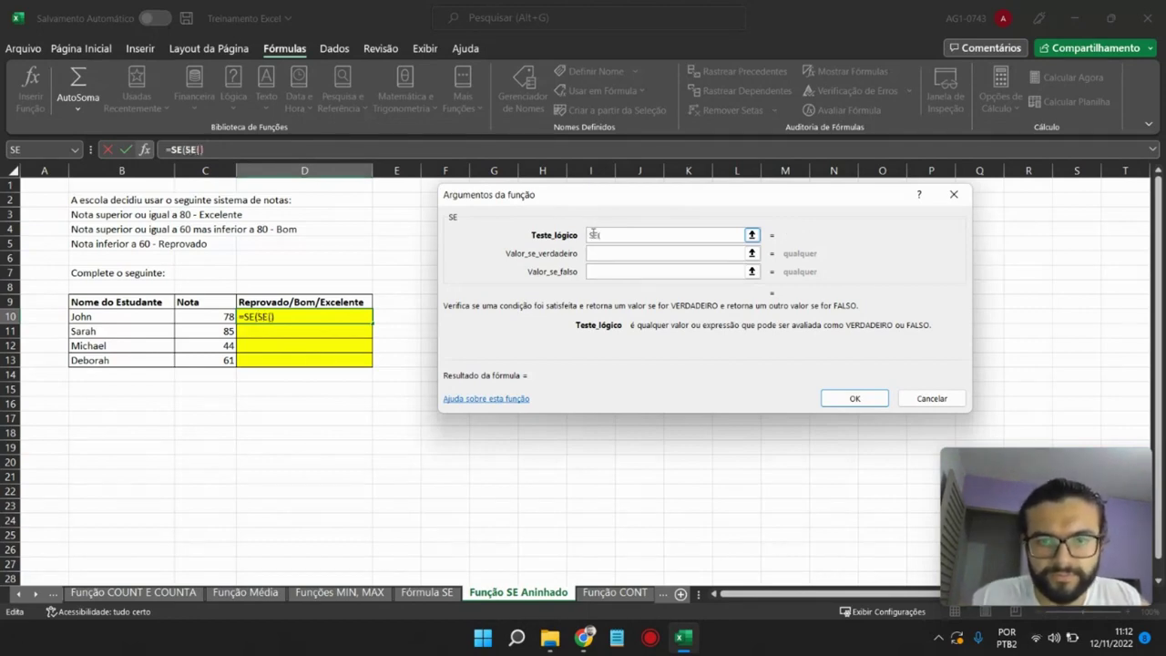
key("BackSpace")
key("BackSpace")
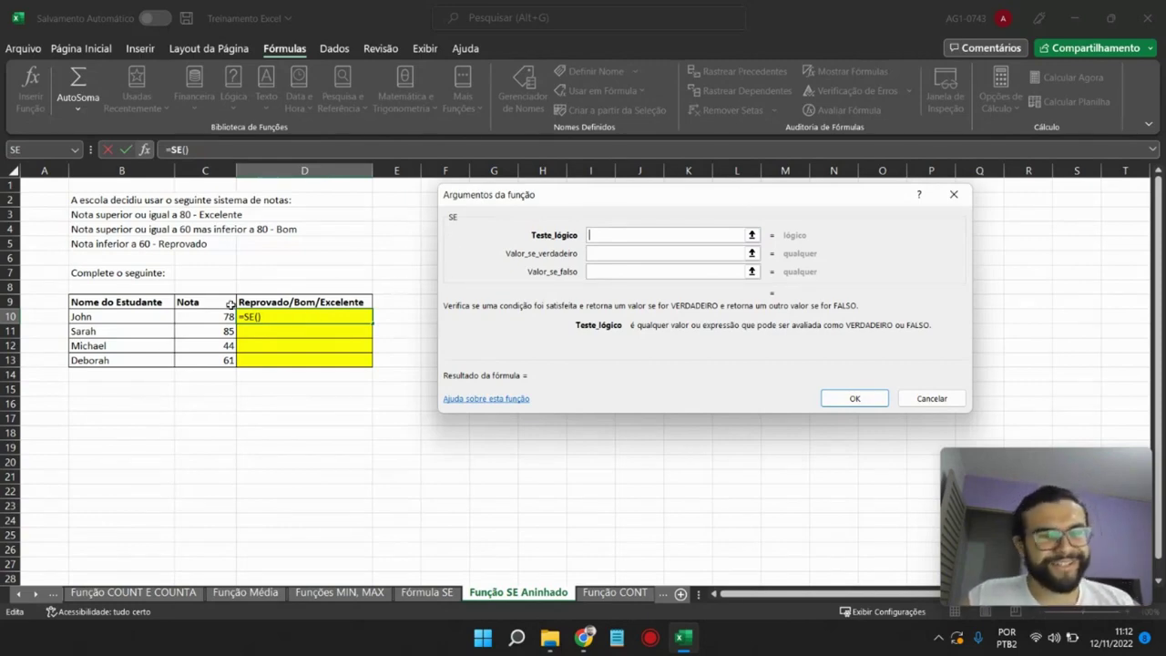
left_click_drag(196, 317, 194, 357)
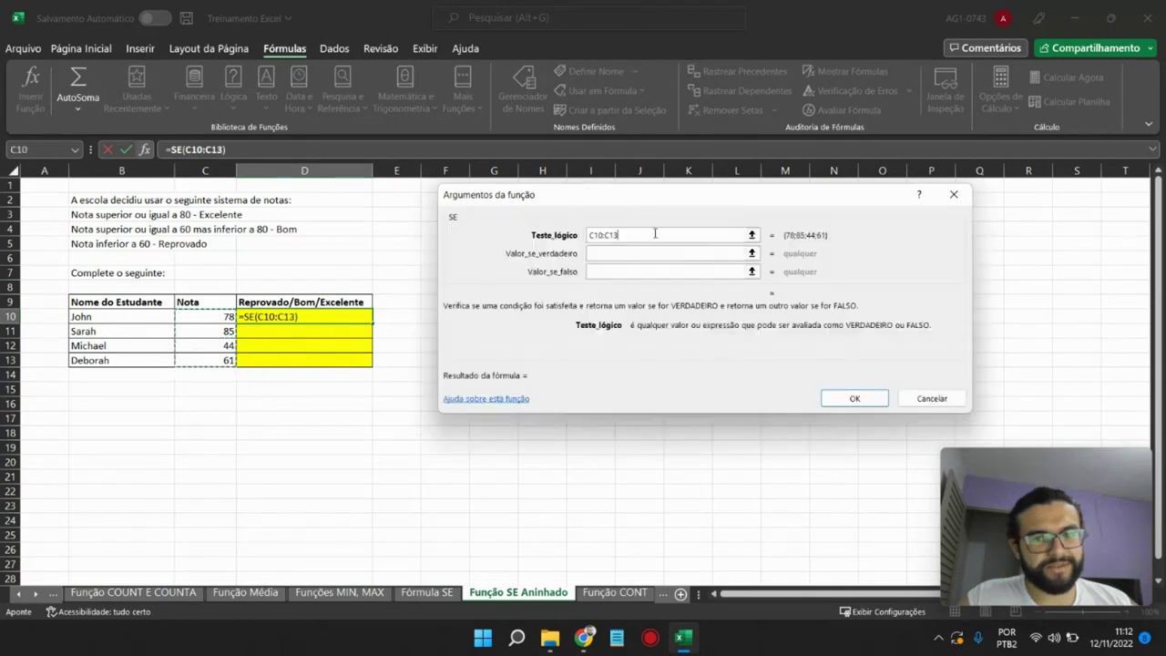
left_click(218, 316)
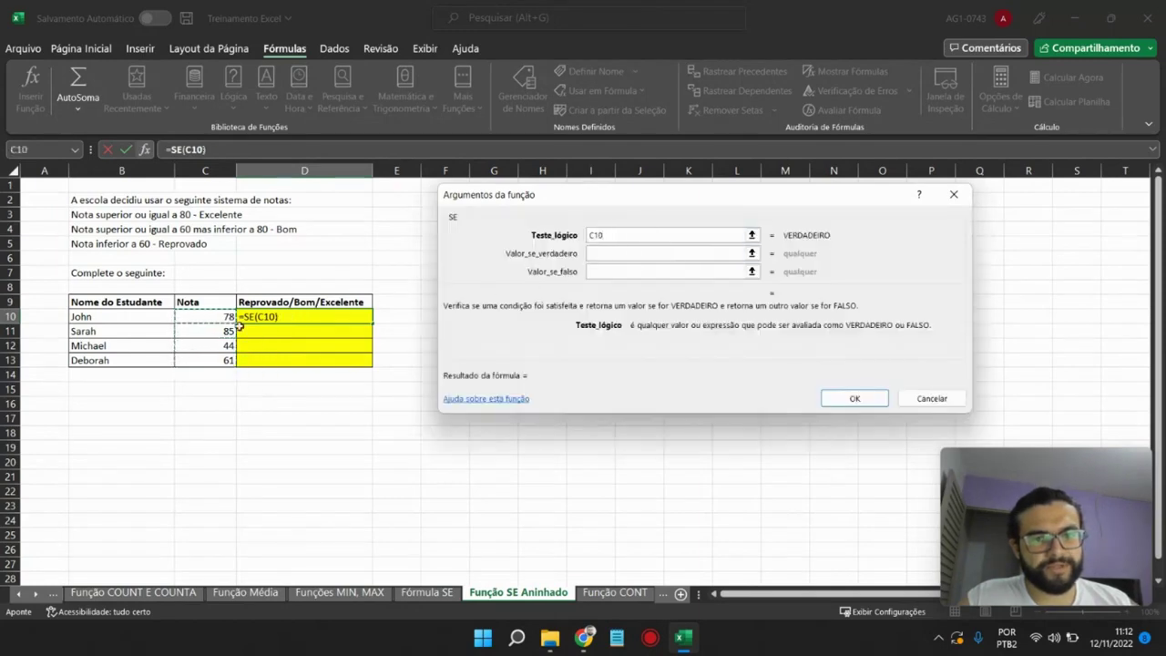
left_click(640, 231)
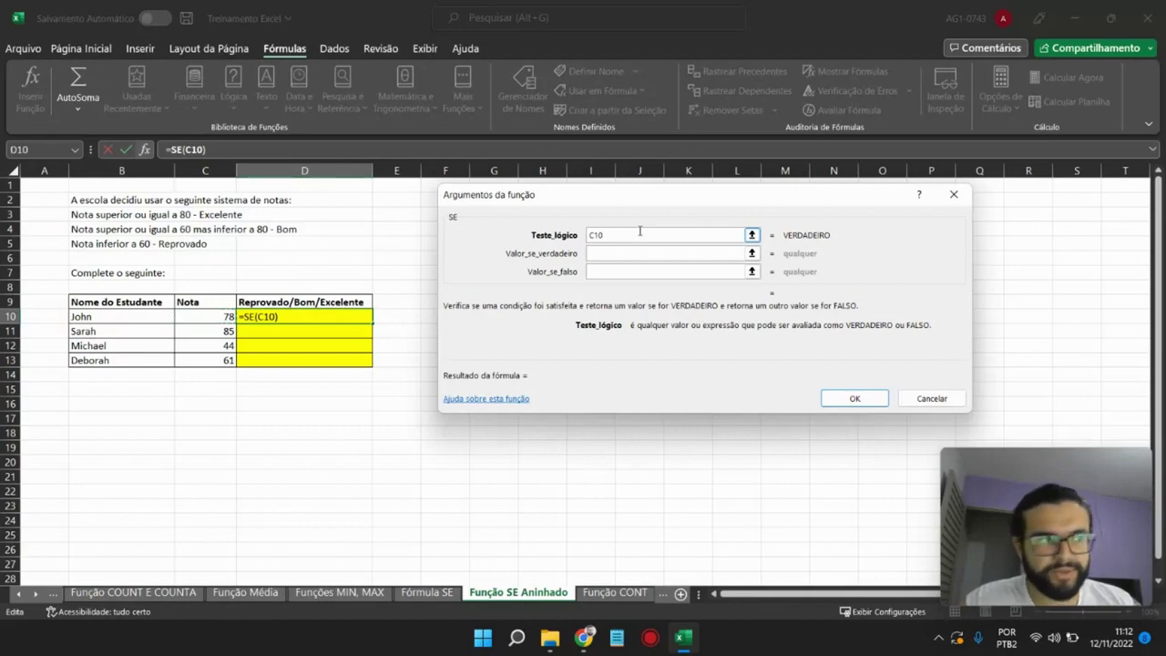
type("<")
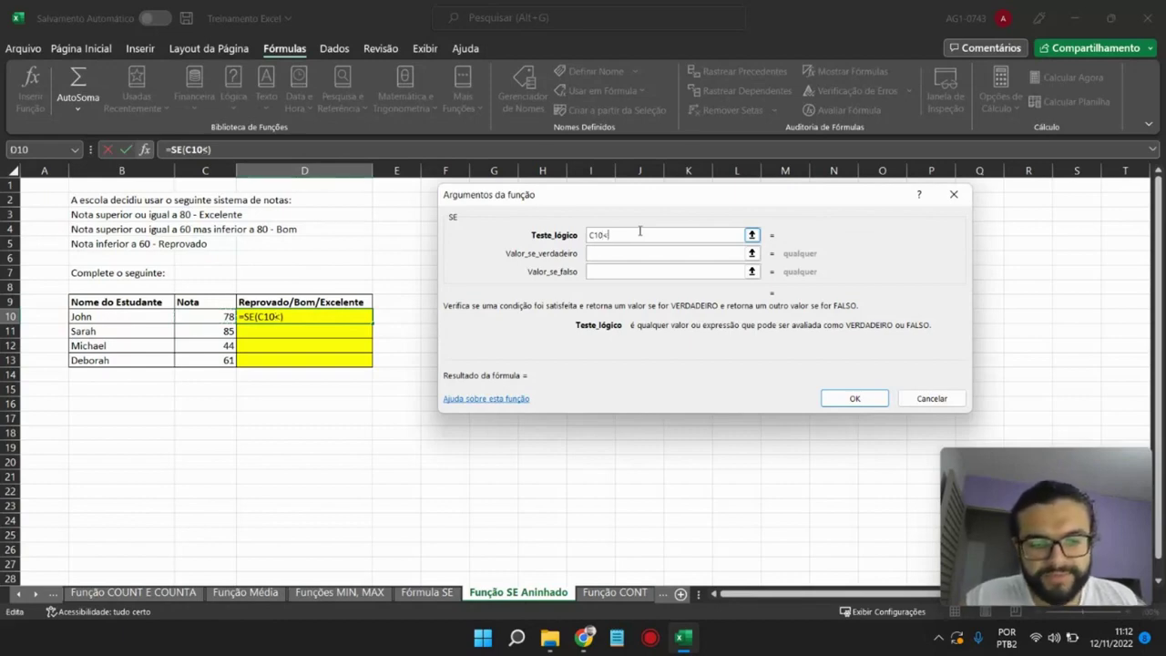
type("60")
- Return "Reprovado" when true and nest another SE as the false value
left_click(628, 254)
type("\"")
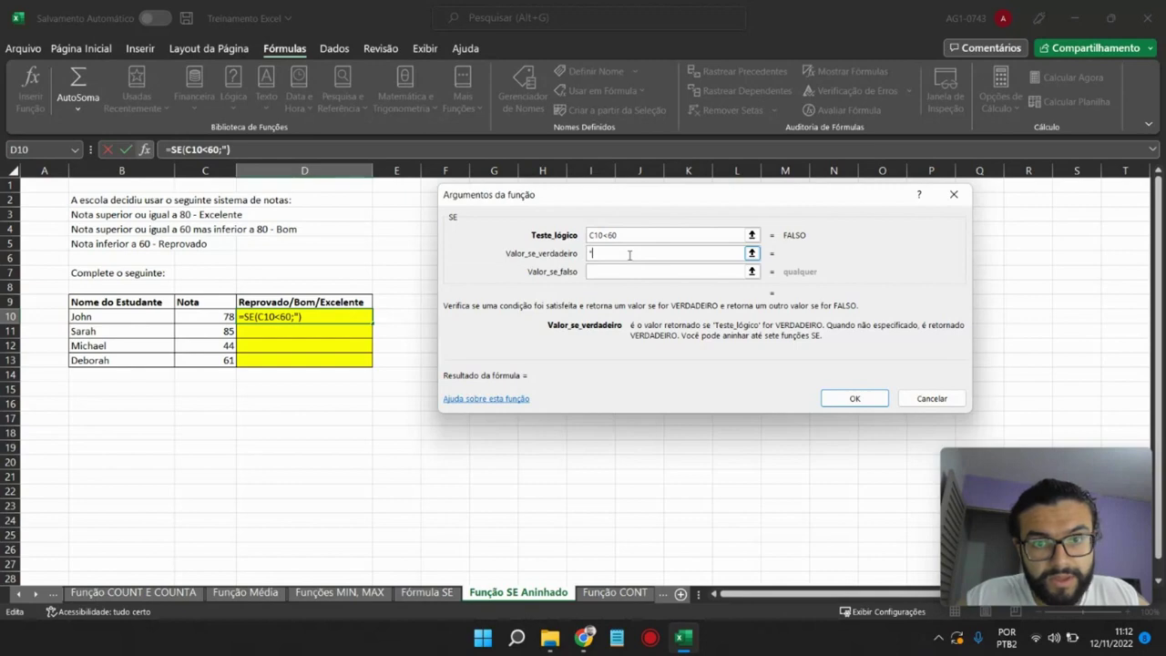
type("R")
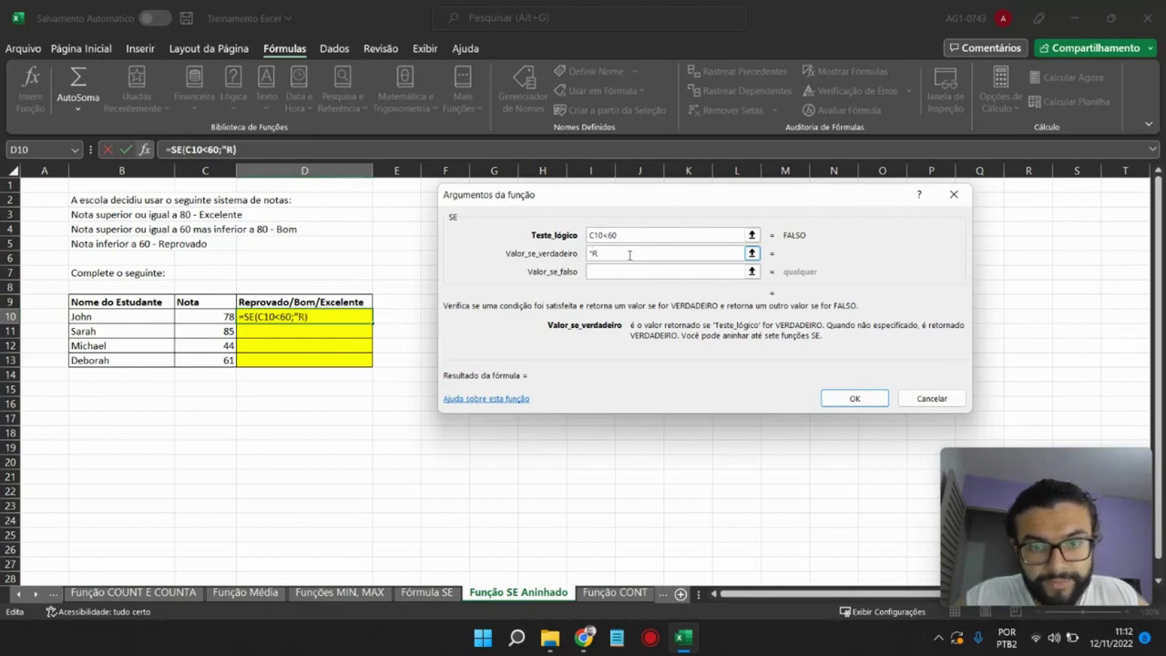
key("BackSpace")
key("BackSpace")
type("Re")
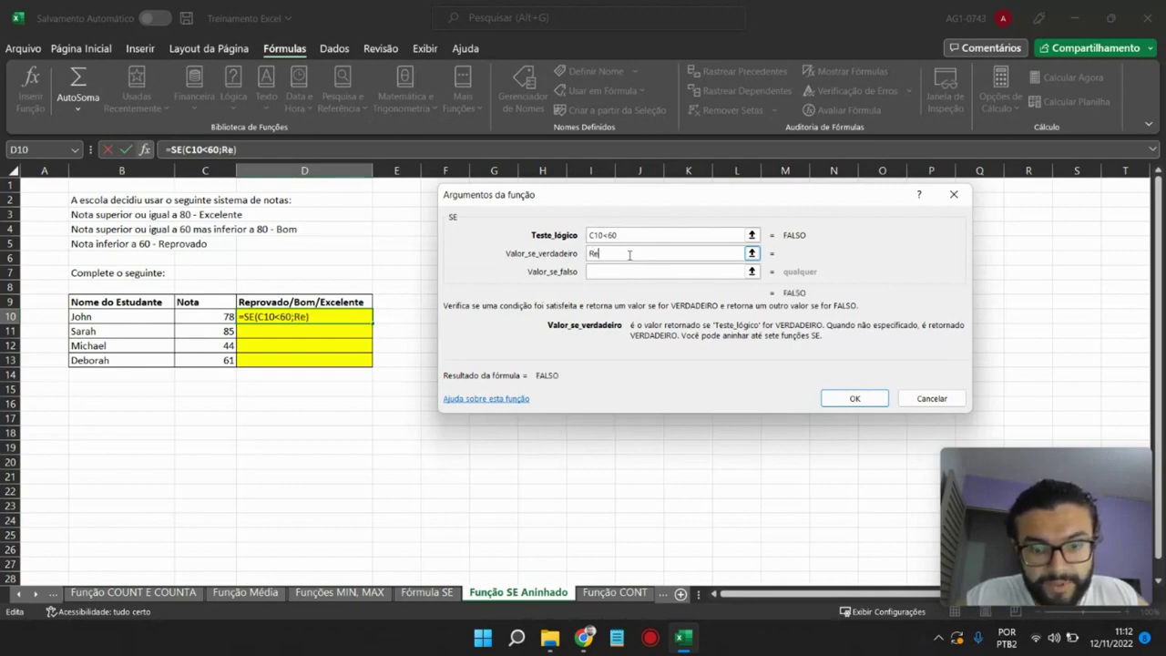
type("provado")
left_click(643, 272)
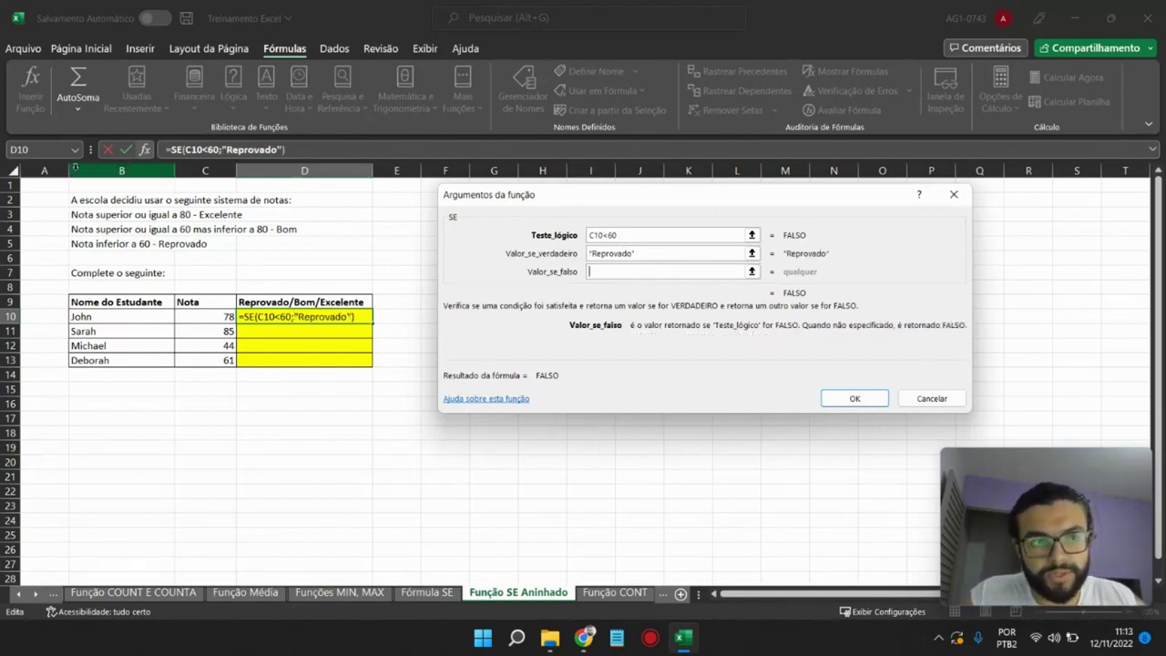
left_click(74, 153)
left_click(15, 167)
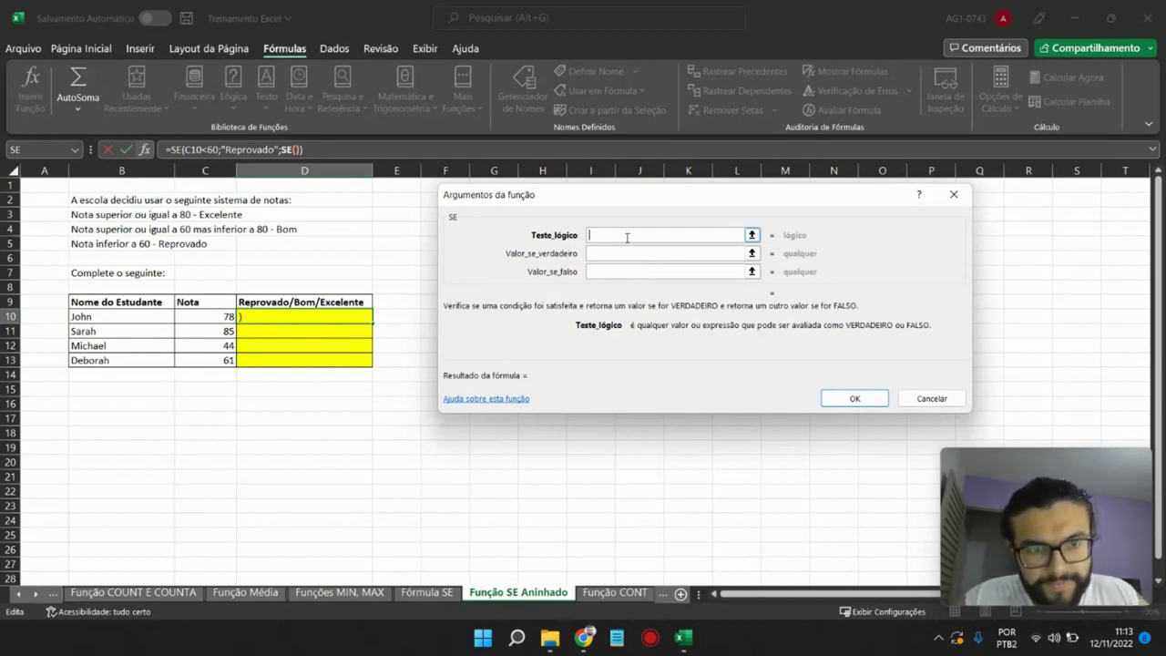
- Set the inner SE to test C10<80, returning "Bom" if true and "Excelente" otherwise
type("B")
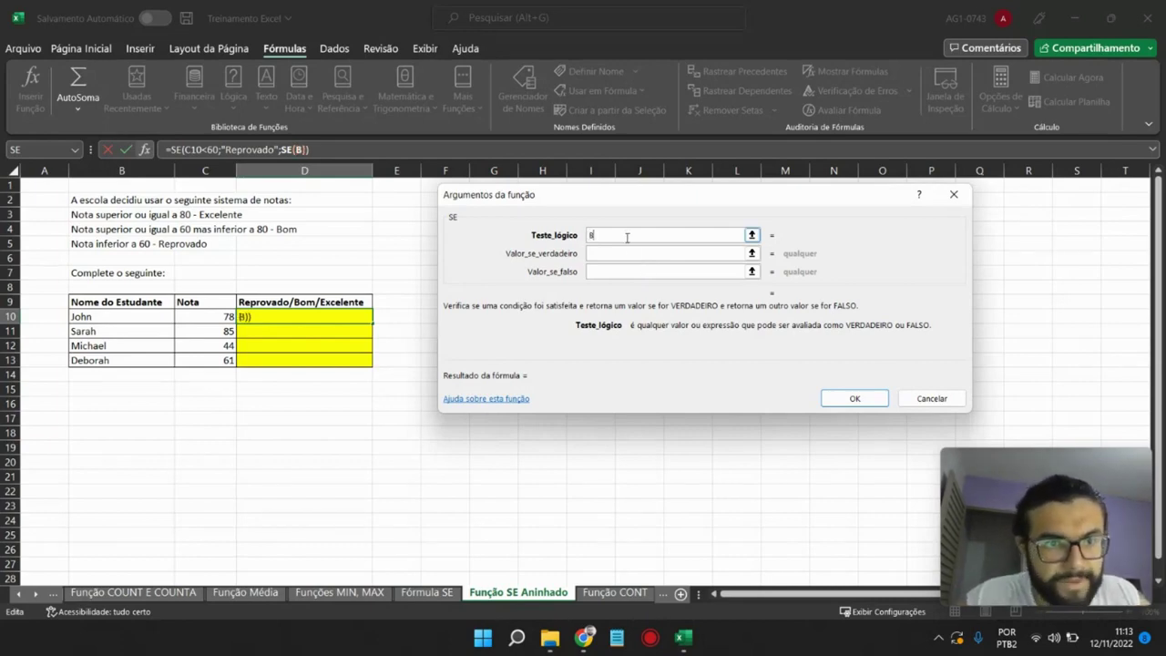
key("BackSpace")
type("C")
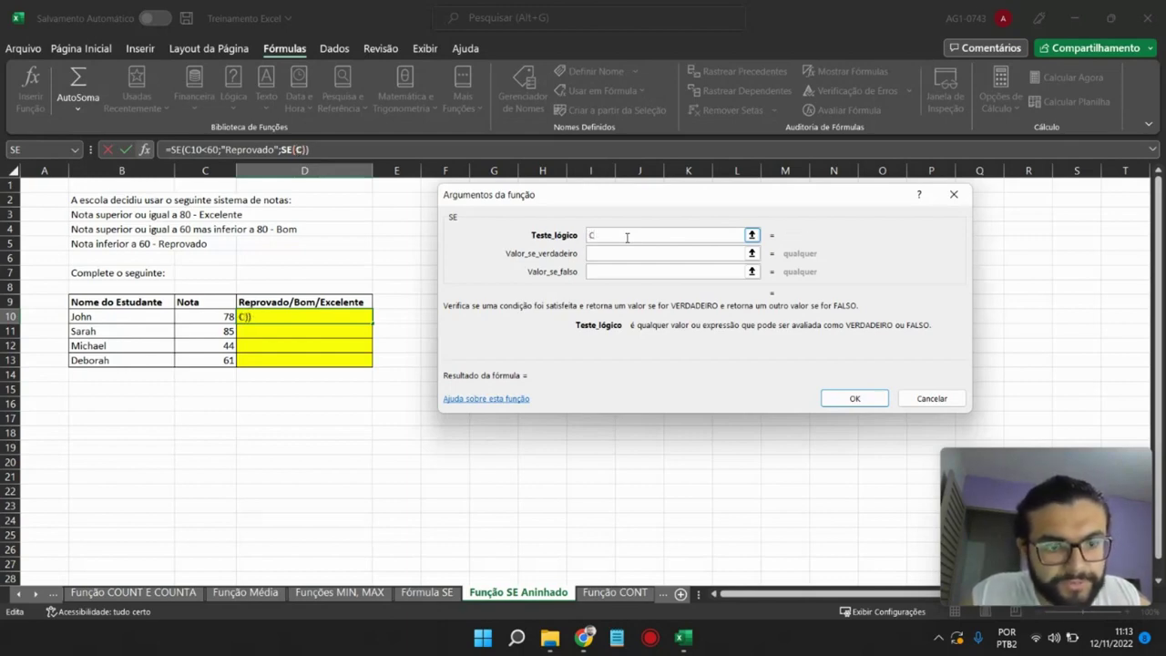
type("10")
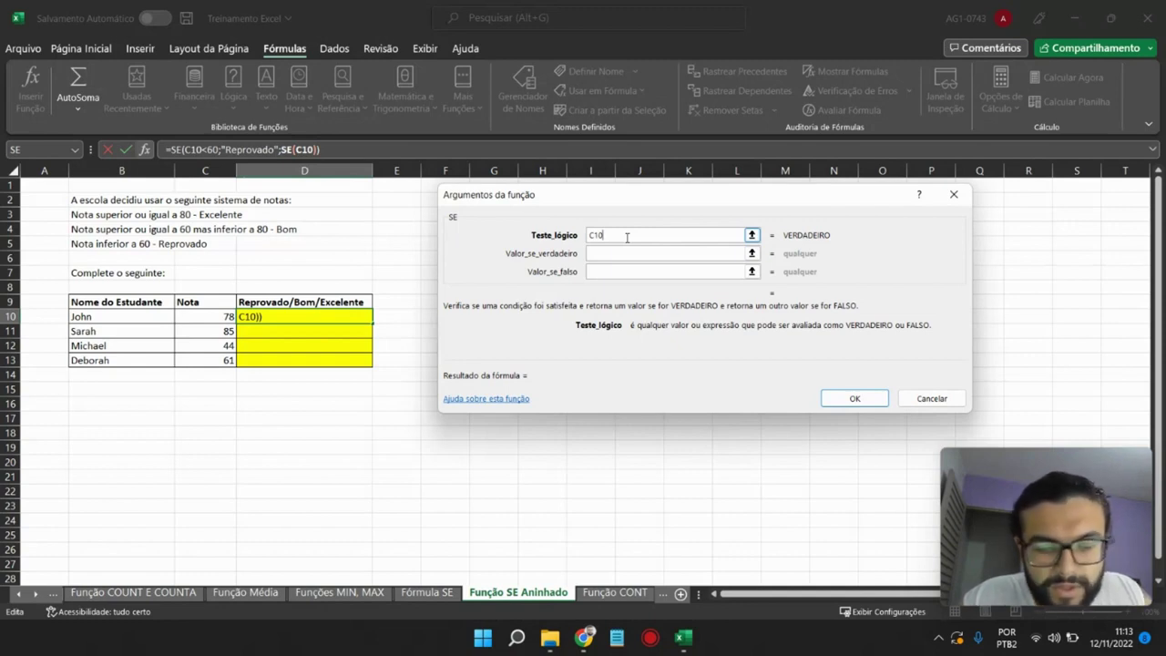
type("<")
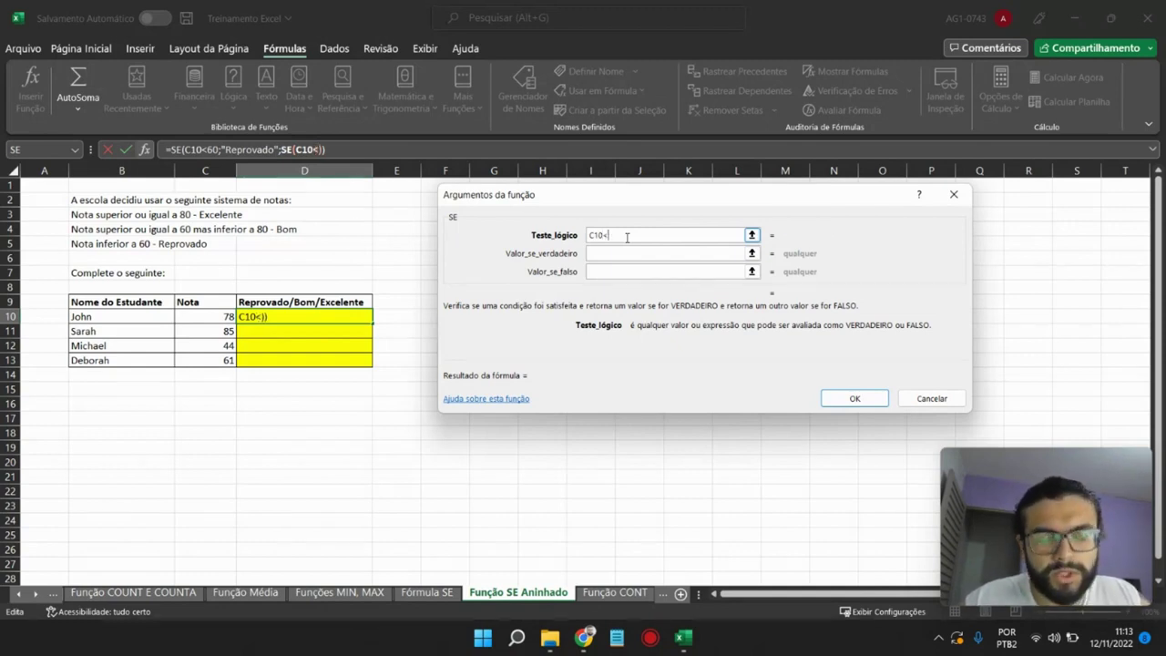
type("80")
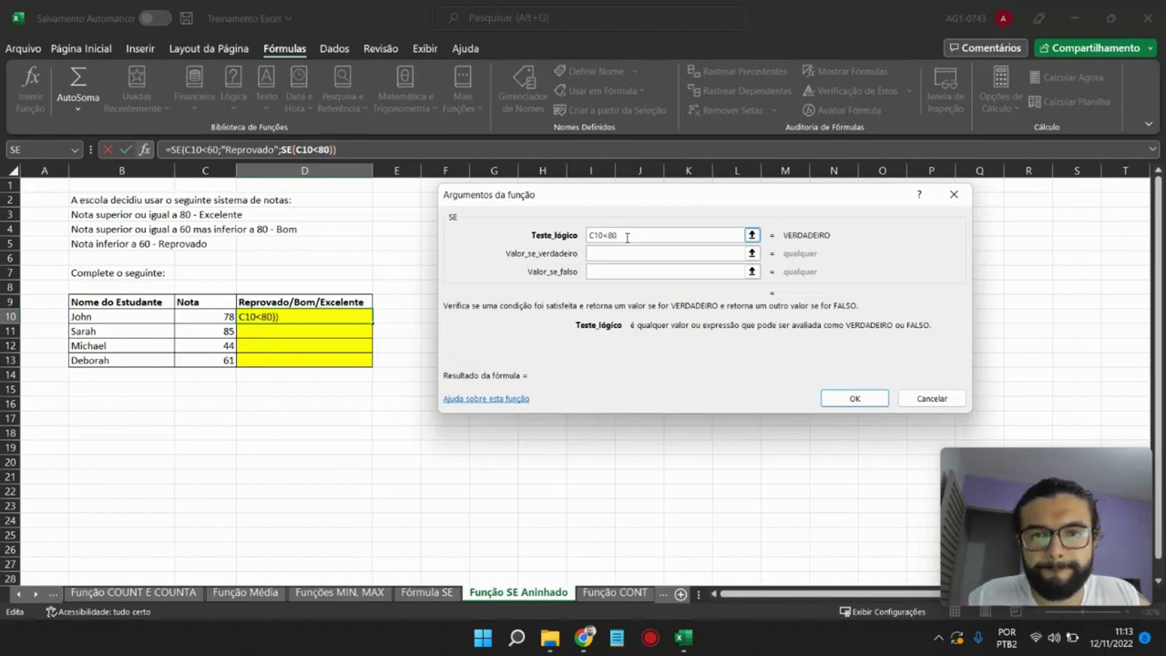
left_click(628, 252)
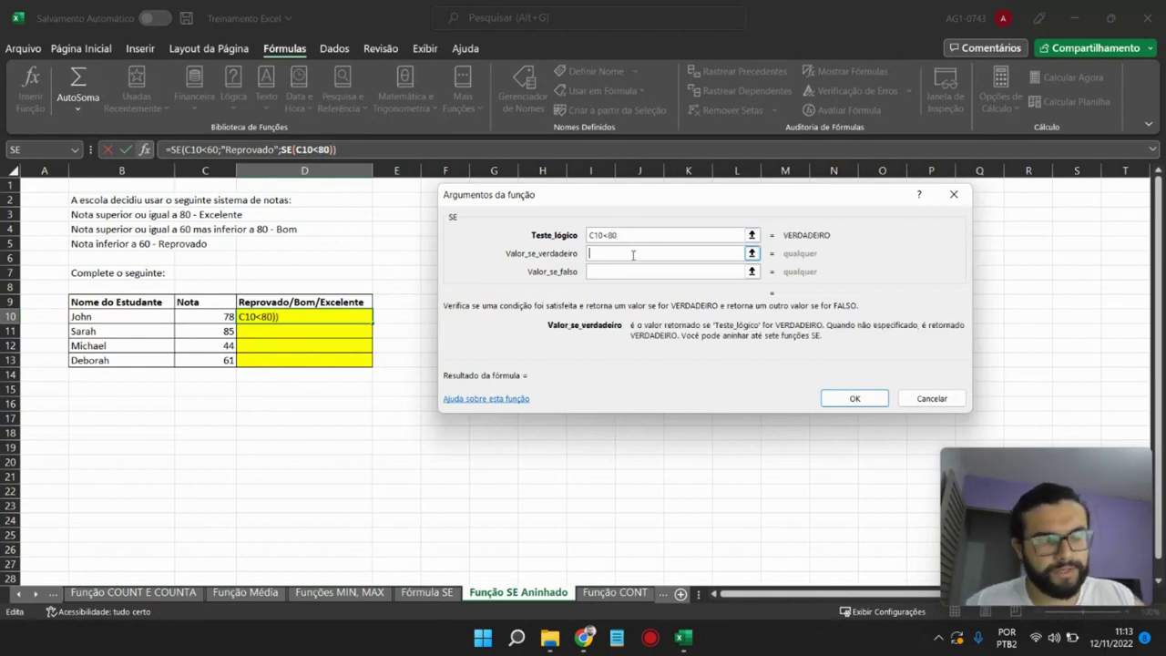
type("Bo")
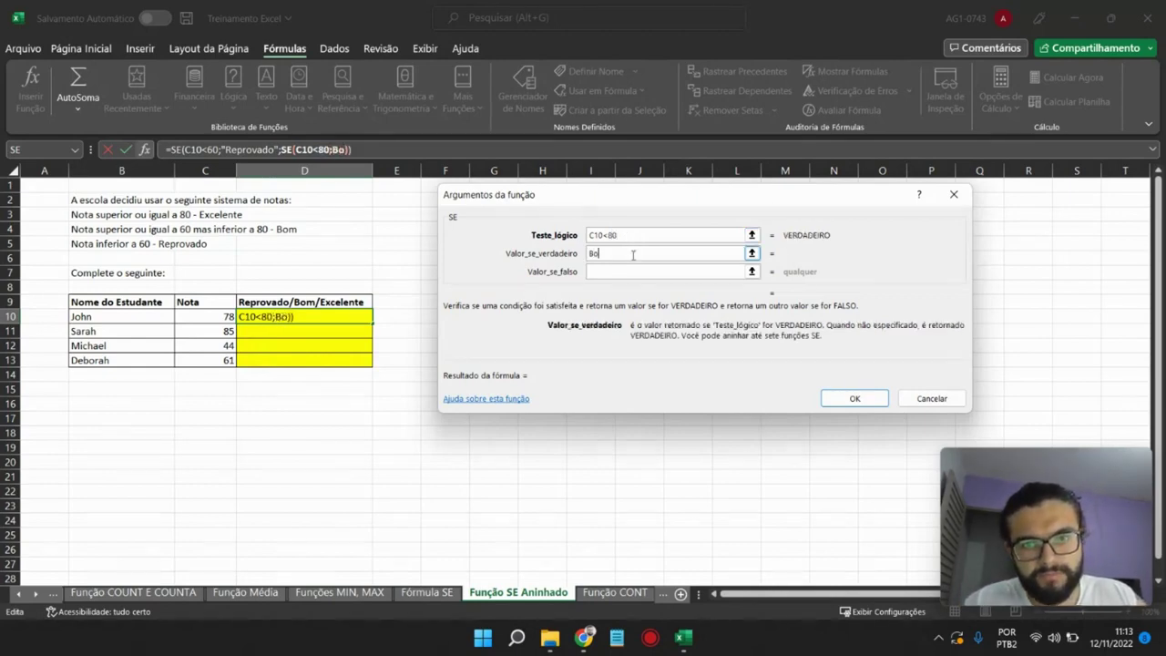
type("m")
left_click(634, 272)
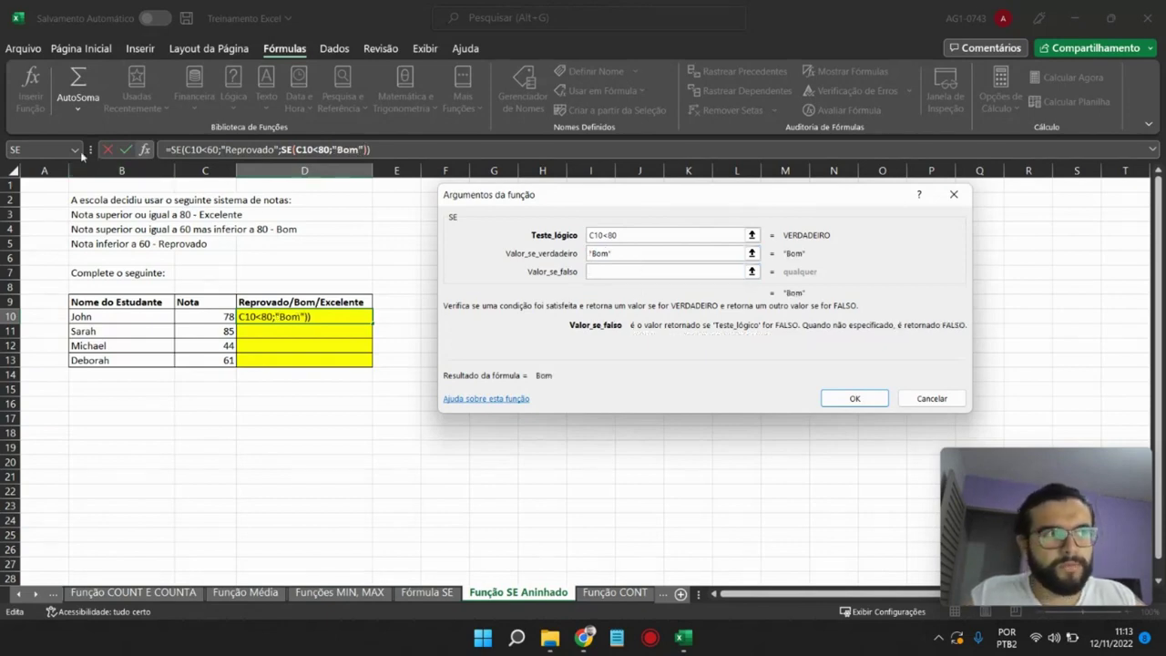
type("\"E")
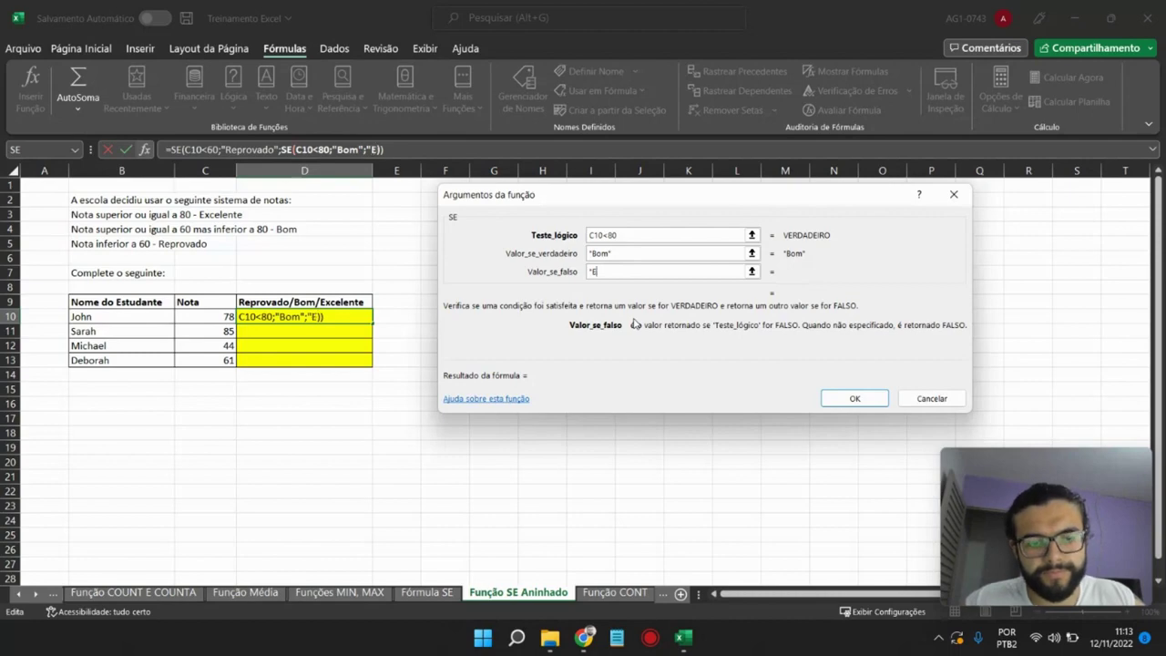
type("xcelente\"")
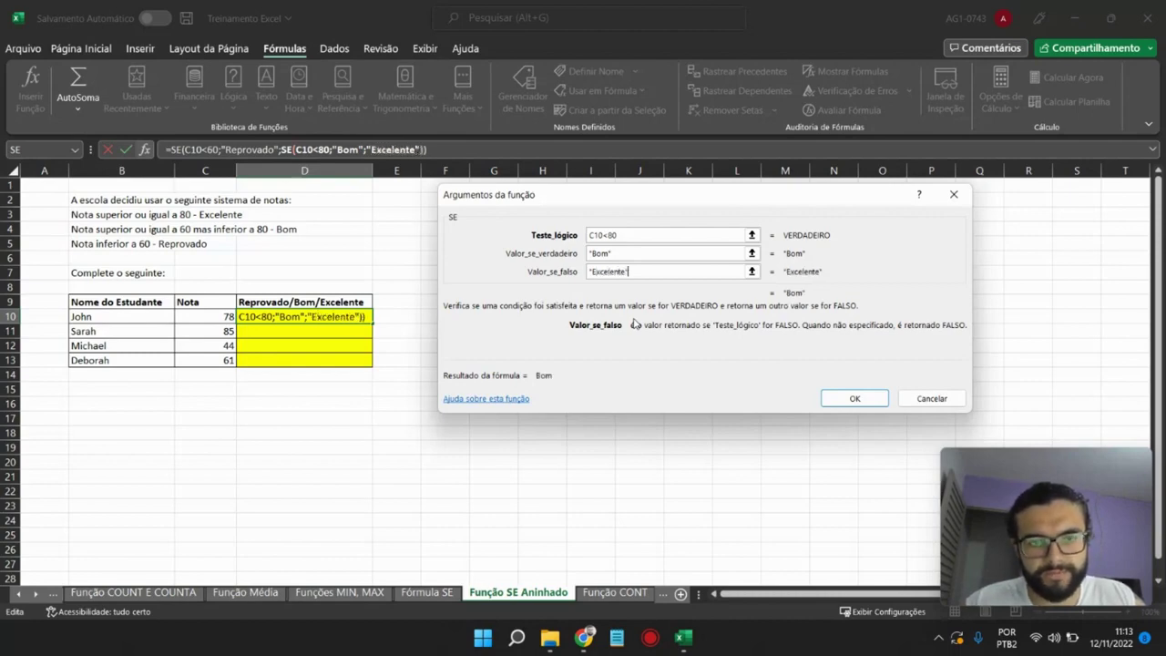
left_click(872, 399)
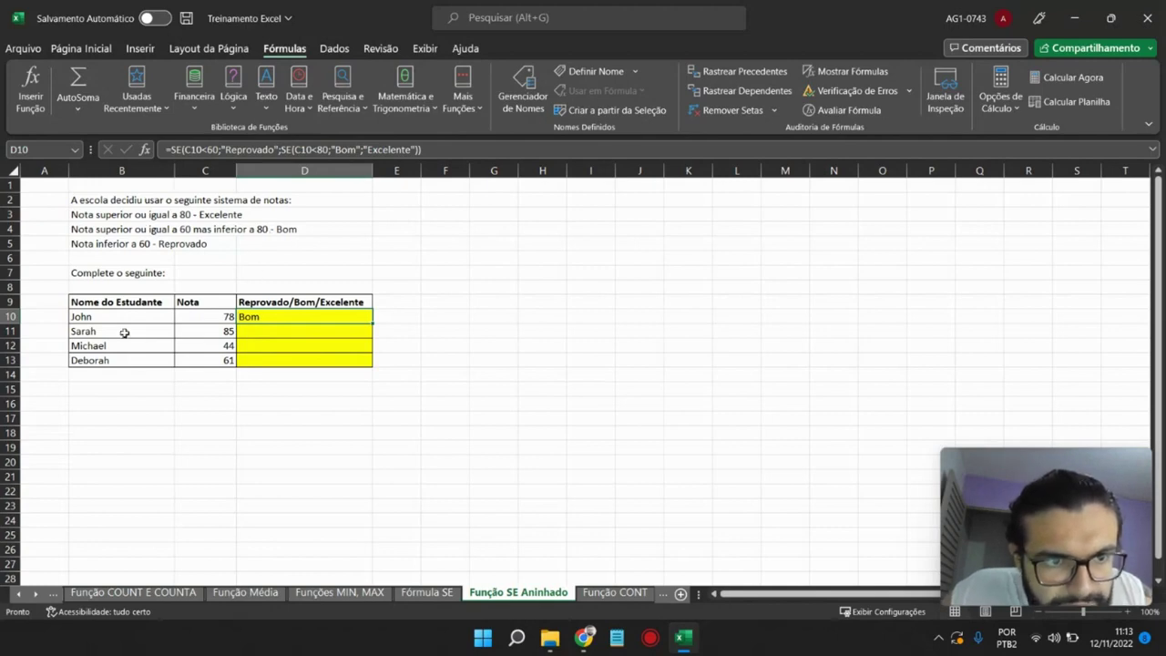
- Fill D10's grade formula down to D13 and check the copies in D11–D13
left_click_drag(373, 321, 373, 335)
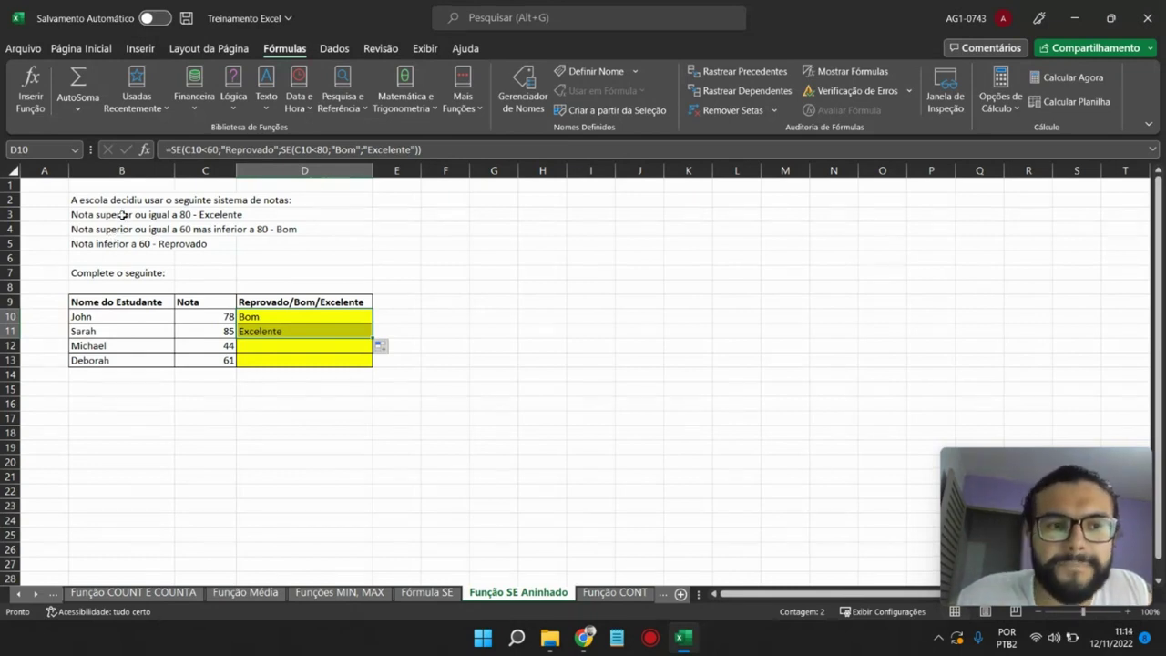
left_click_drag(371, 339, 368, 364)
left_click(312, 346)
left_click(264, 331)
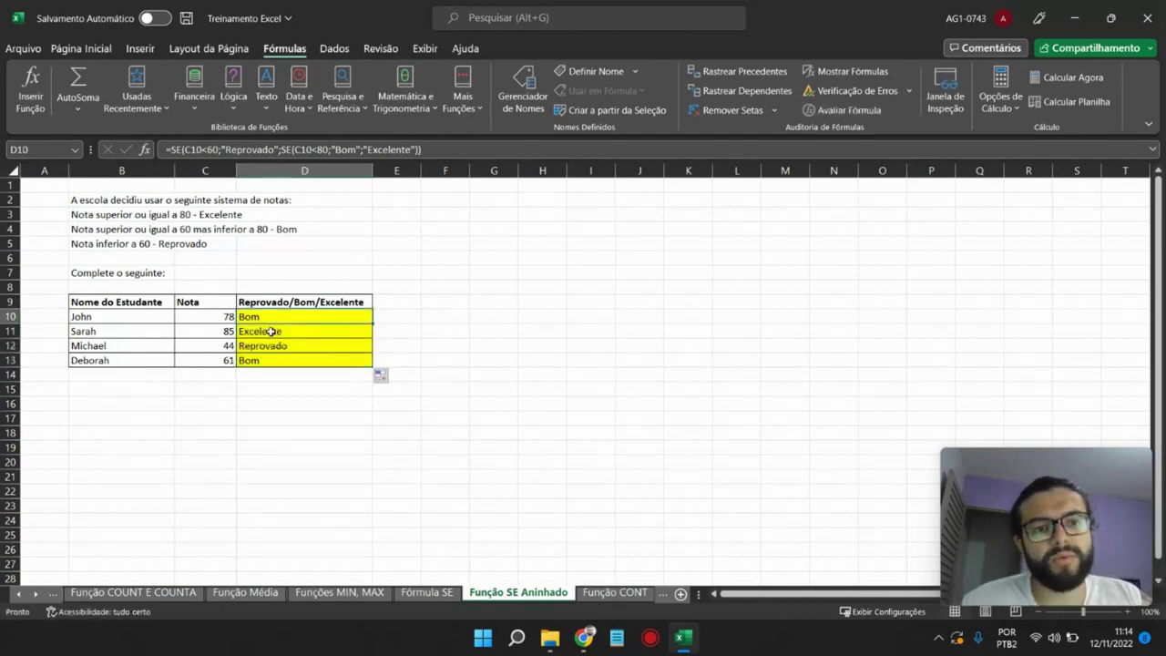
left_click(260, 346)
left_click(261, 360)
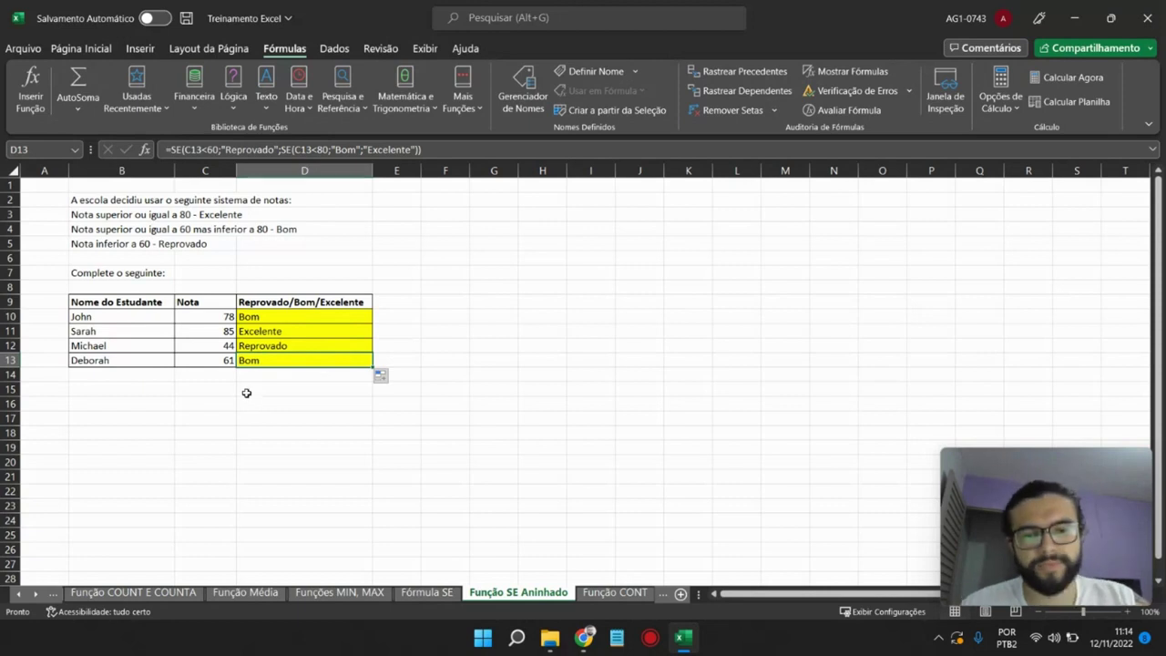
- Review D10's nested formula in the formula bar, then go to the Função CONT sheet
left_click(302, 315)
left_click(194, 148)
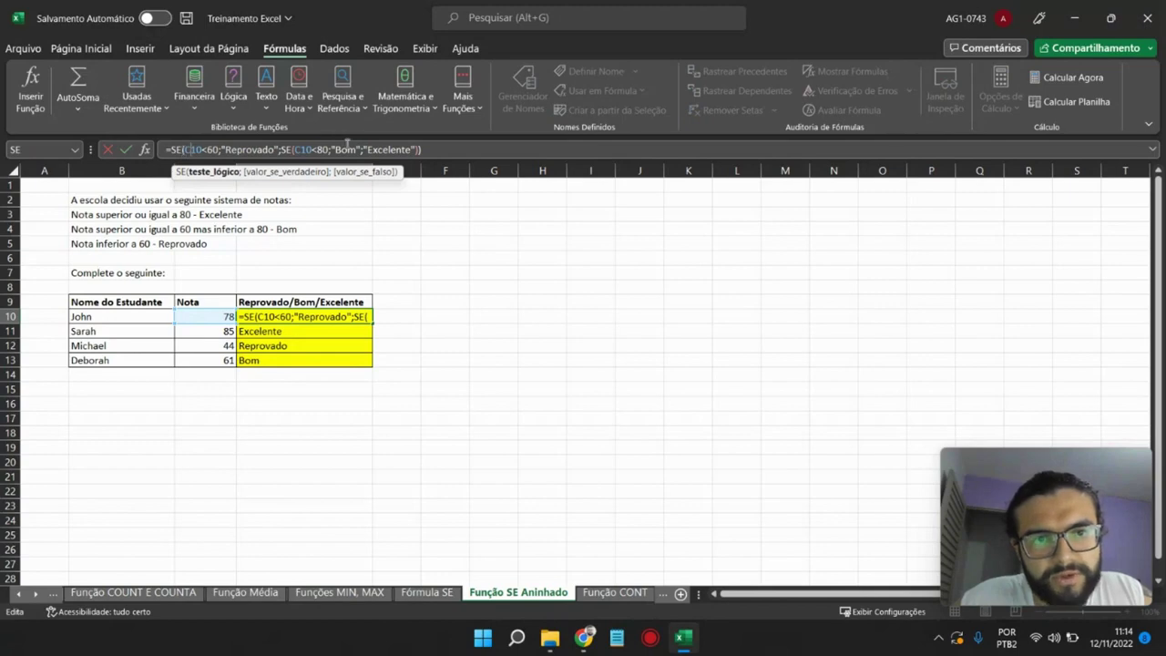
left_click(446, 149)
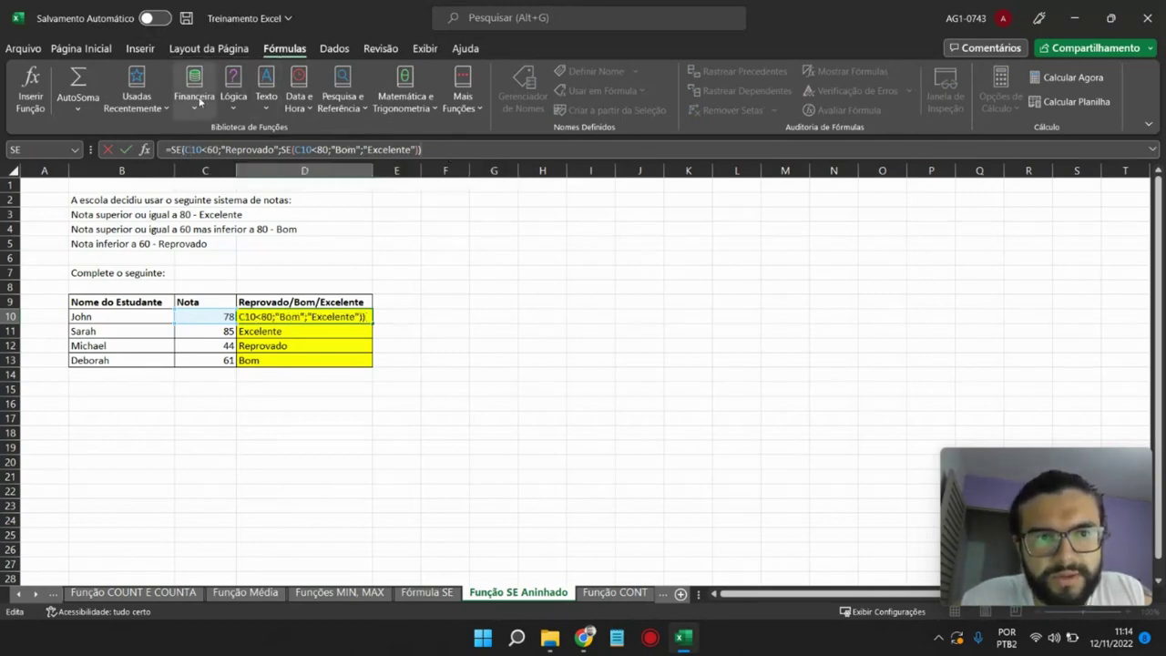
left_click(233, 98)
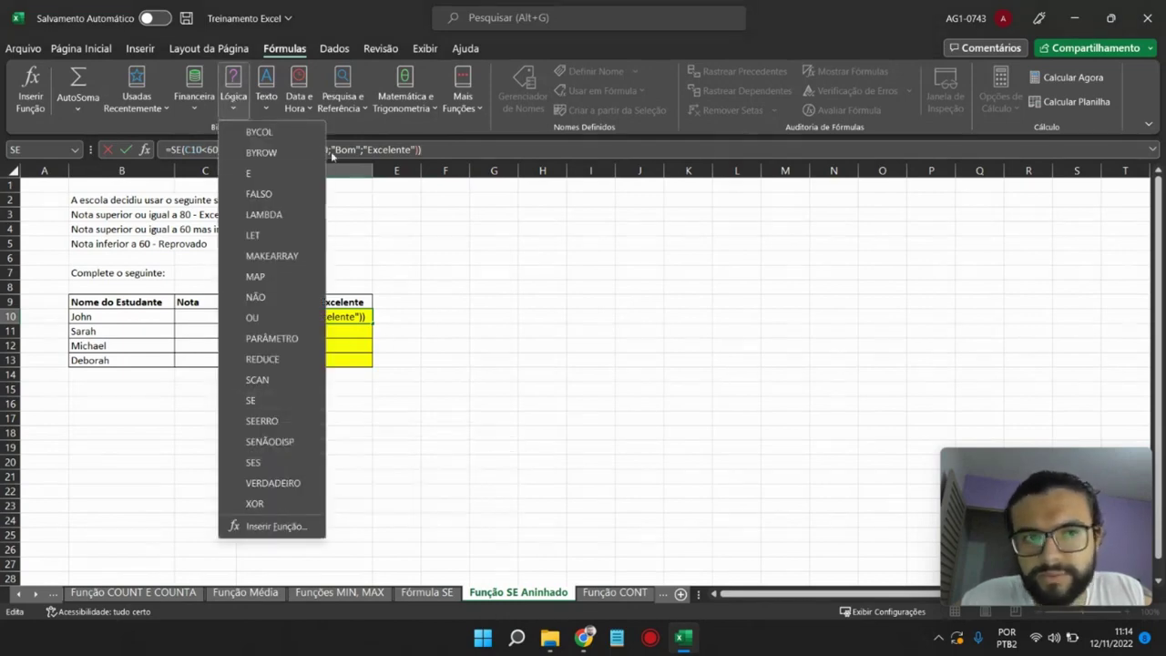
key("Escape")
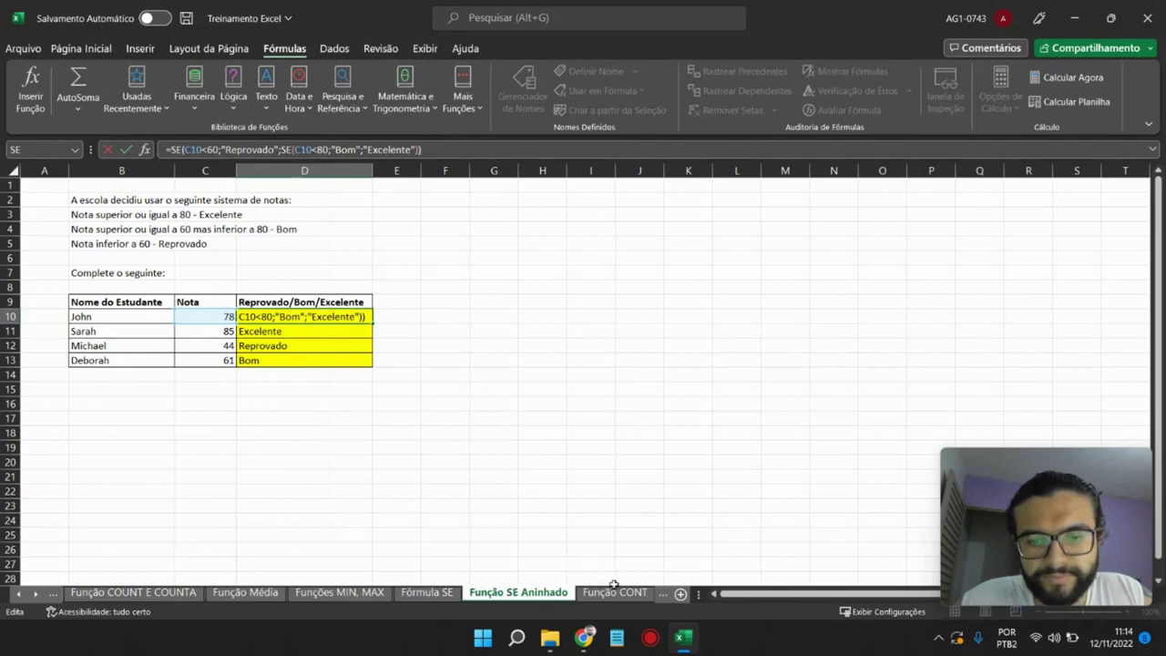
left_click(615, 592)
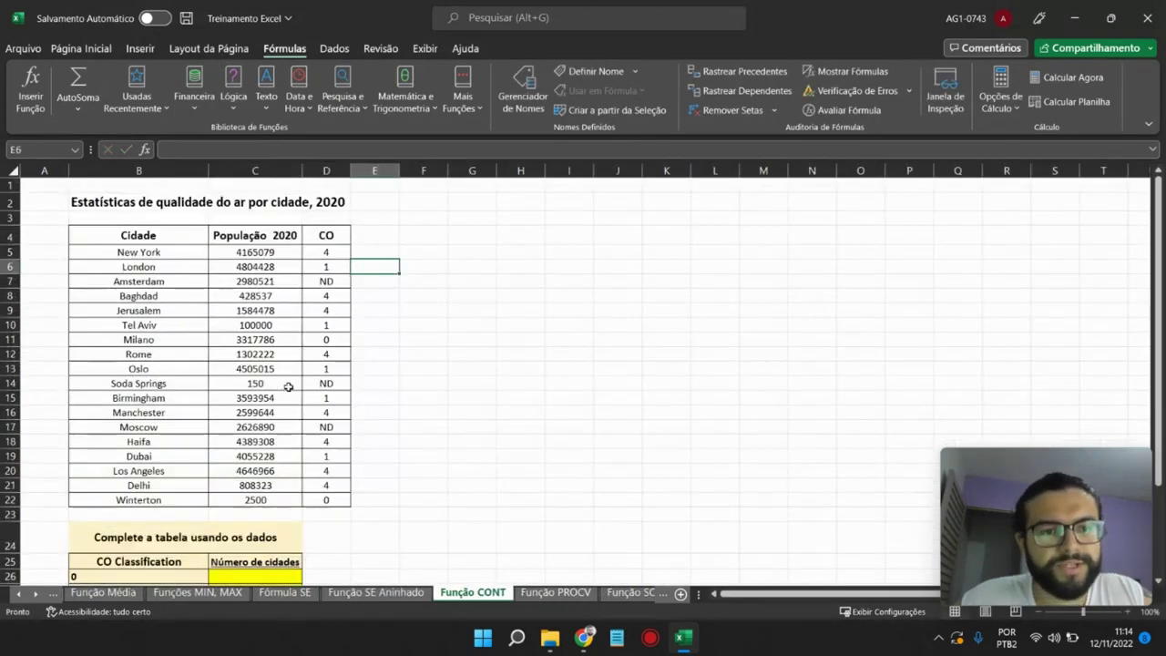
scroll(285, 387, "up", 2)
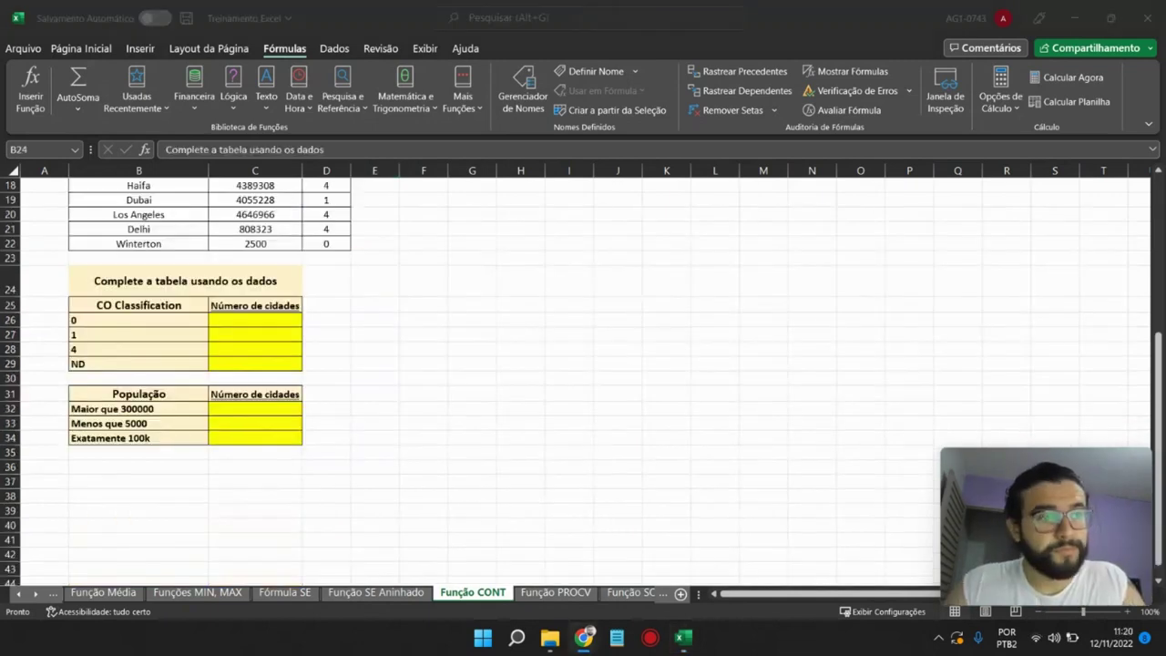
scroll(416, 318, "up", 2)
scroll(275, 325, "up", 4)
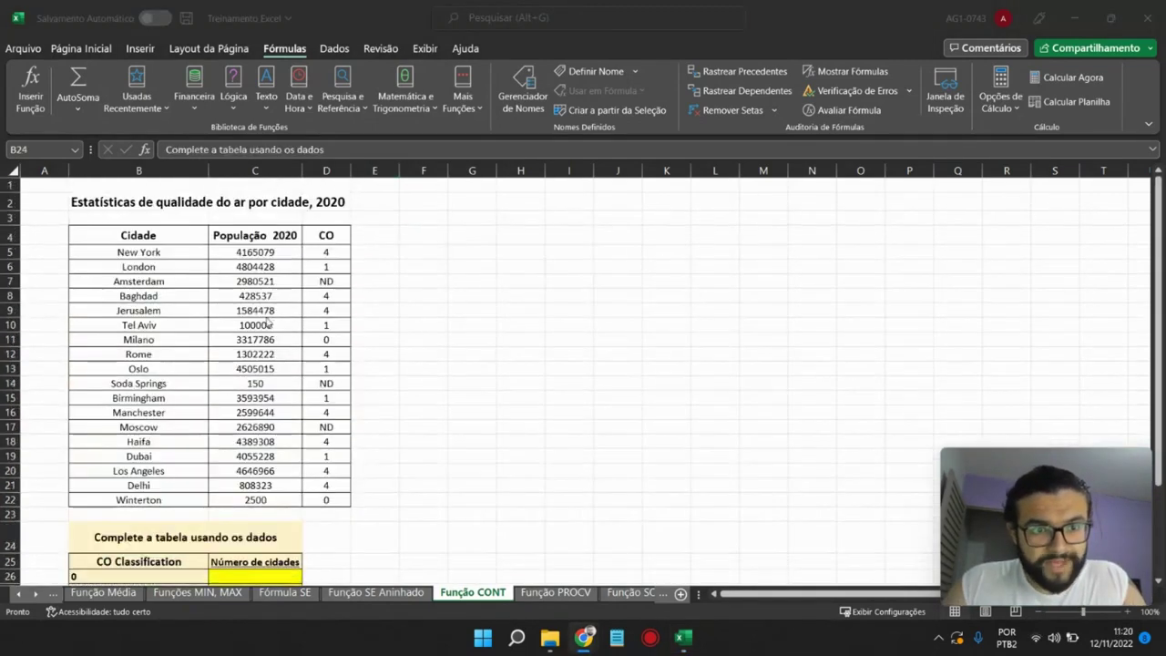
scroll(244, 335, "down", 3)
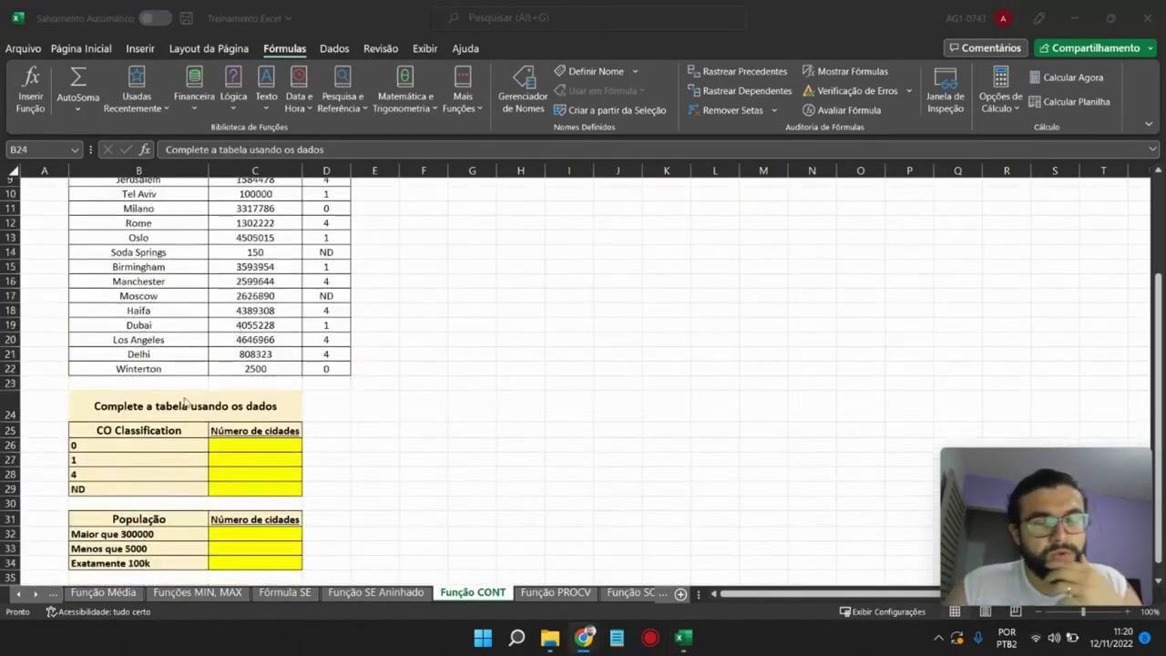
key("F2")
- Enter =CONT.SE(D5:D22;B26) in C26 to count cities with CO classification 0
left_click(230, 445)
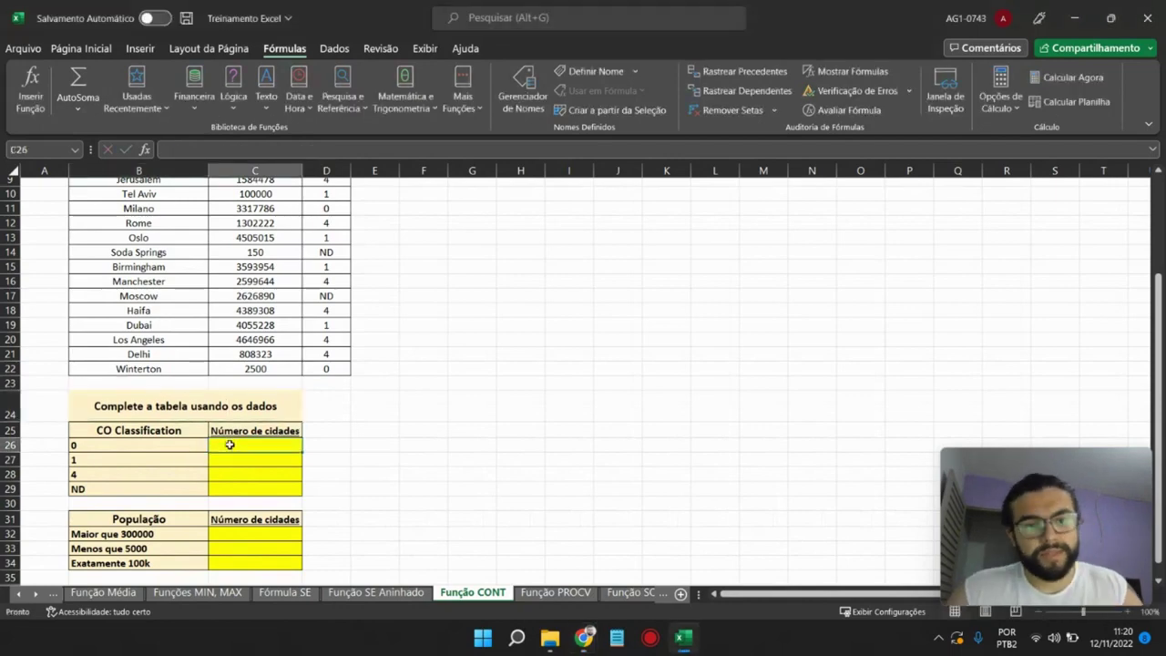
type("Cont.")
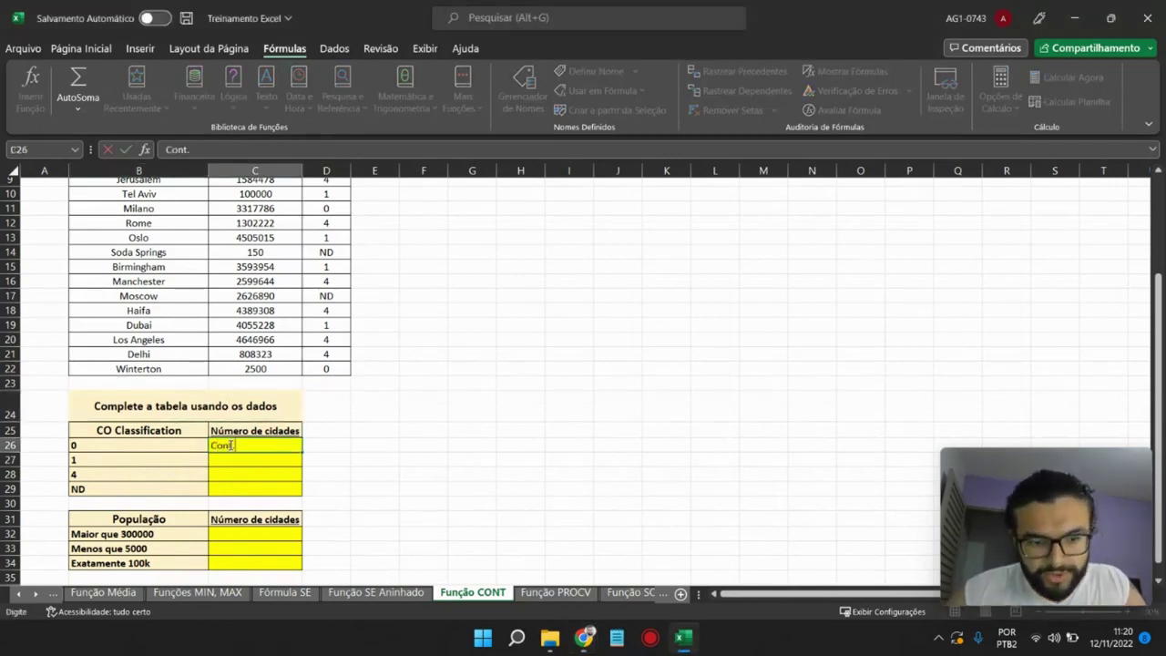
key("BackSpace")
key("BackSpace")
type("CON")
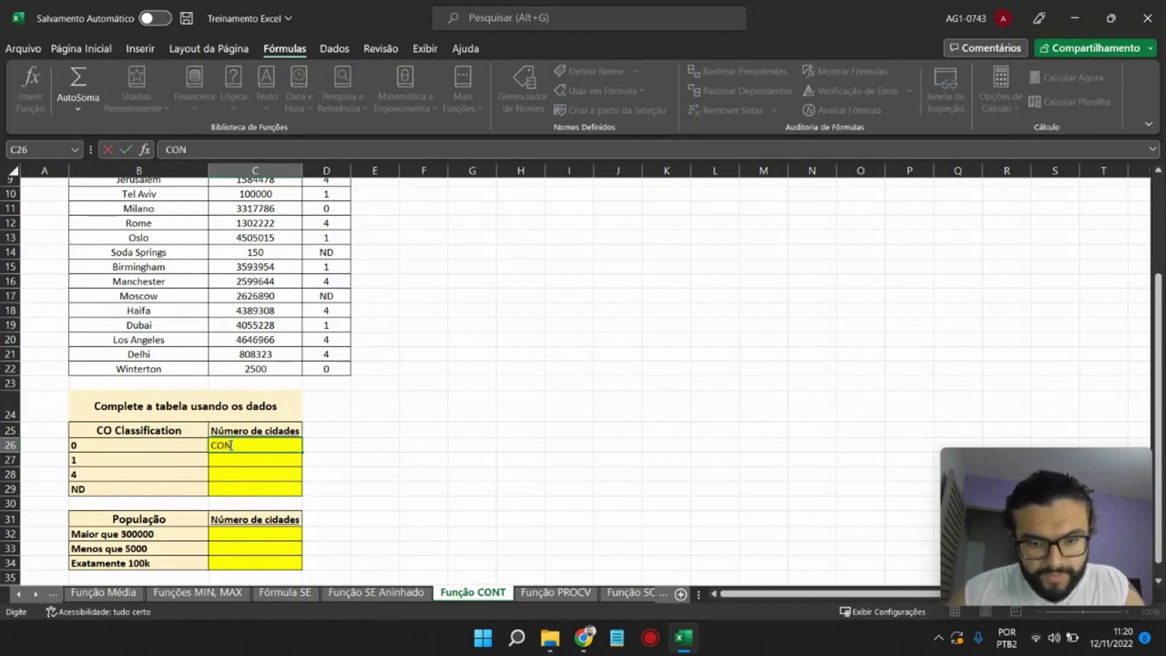
key("BackSpace")
key("BackSpace")
key("BackSpace")
type("=")
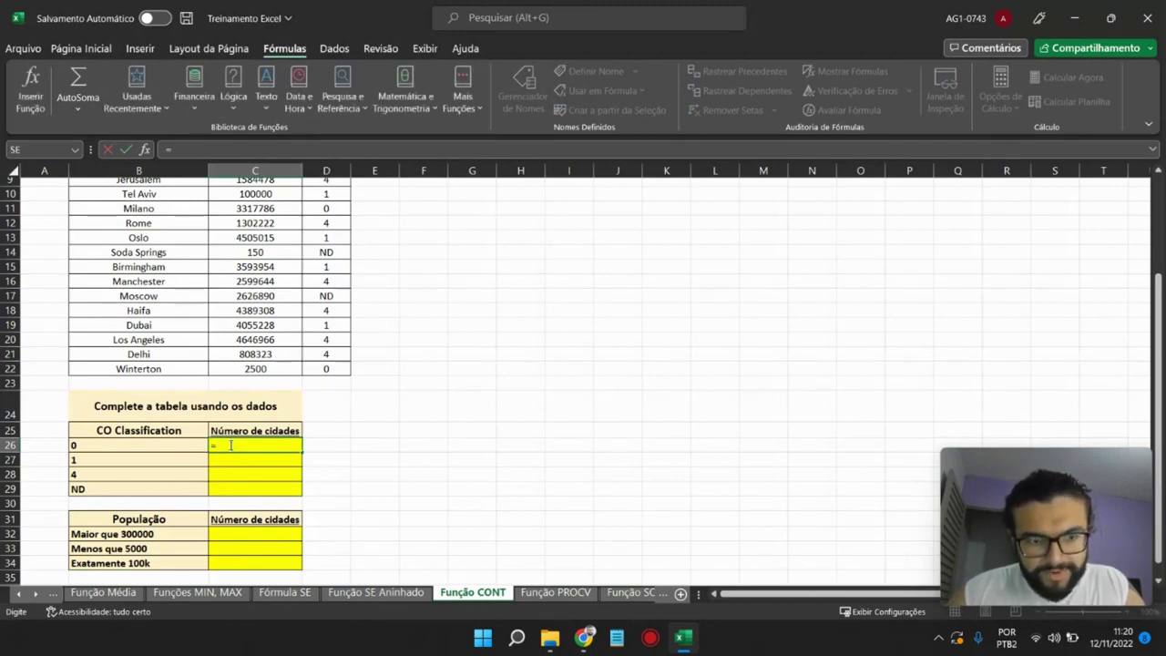
type("CONT")
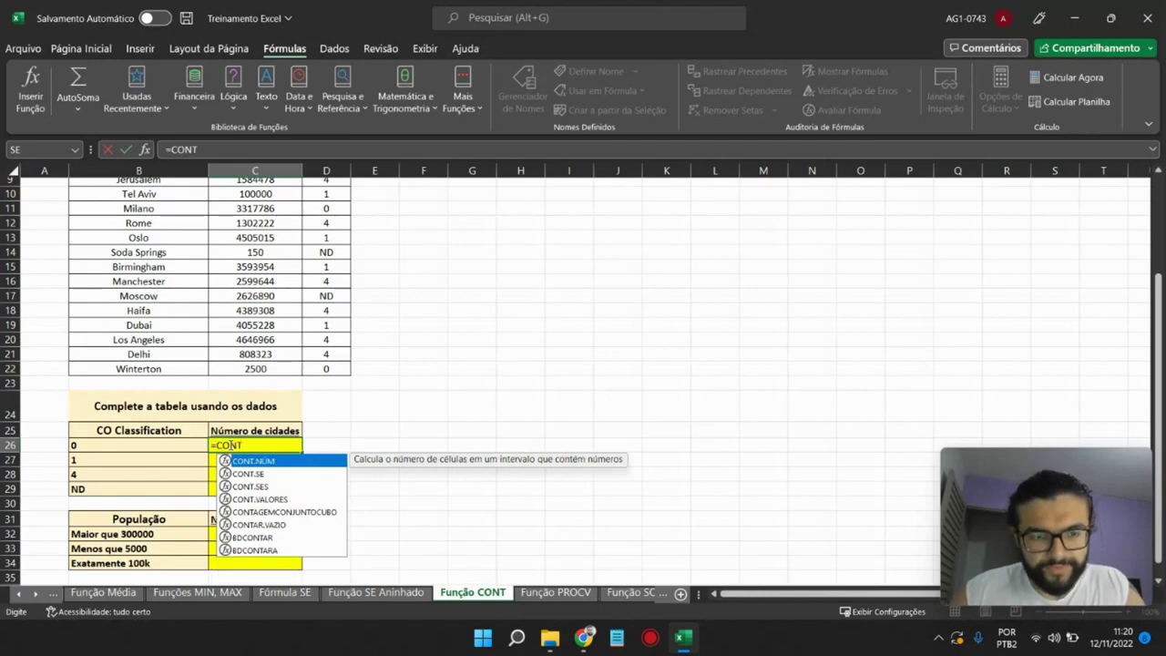
scroll(230, 447, "up", 1)
left_click(277, 475)
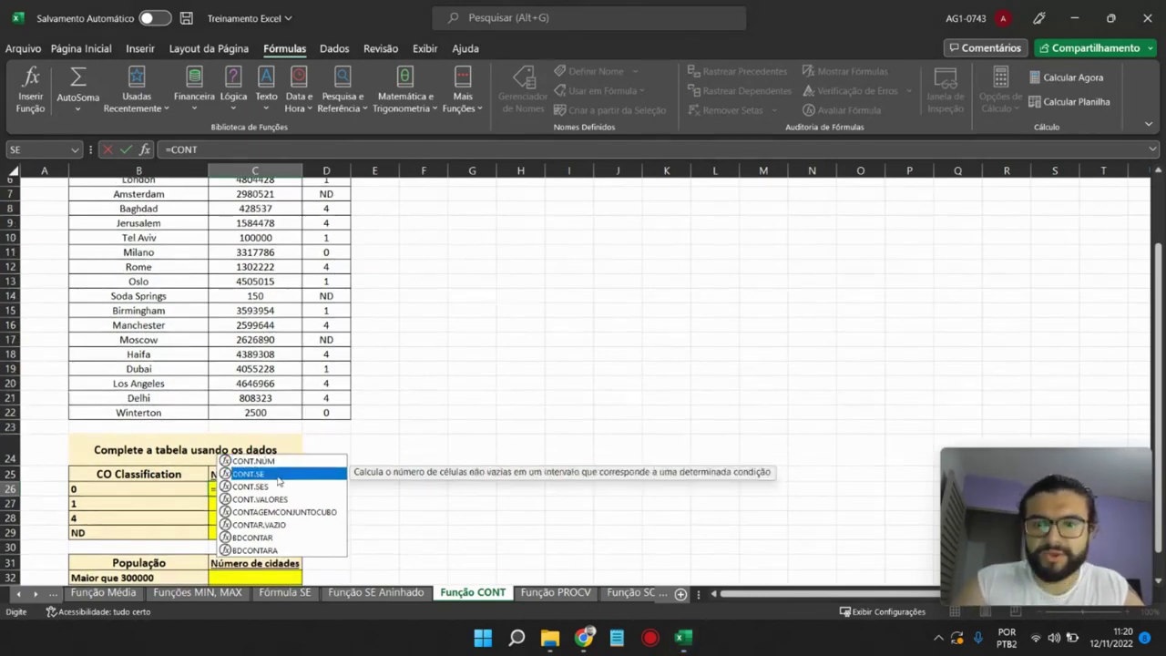
double_click(278, 475)
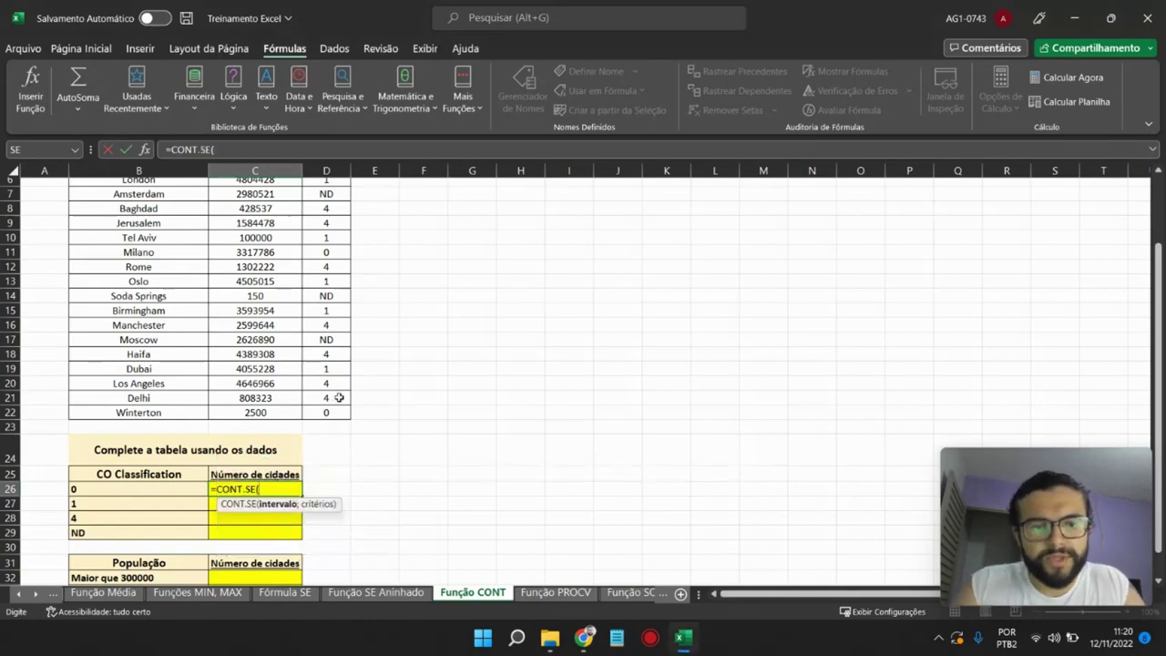
scroll(341, 300, "up", 1)
scroll(339, 235, "up", 1)
left_click_drag(326, 252, 326, 501)
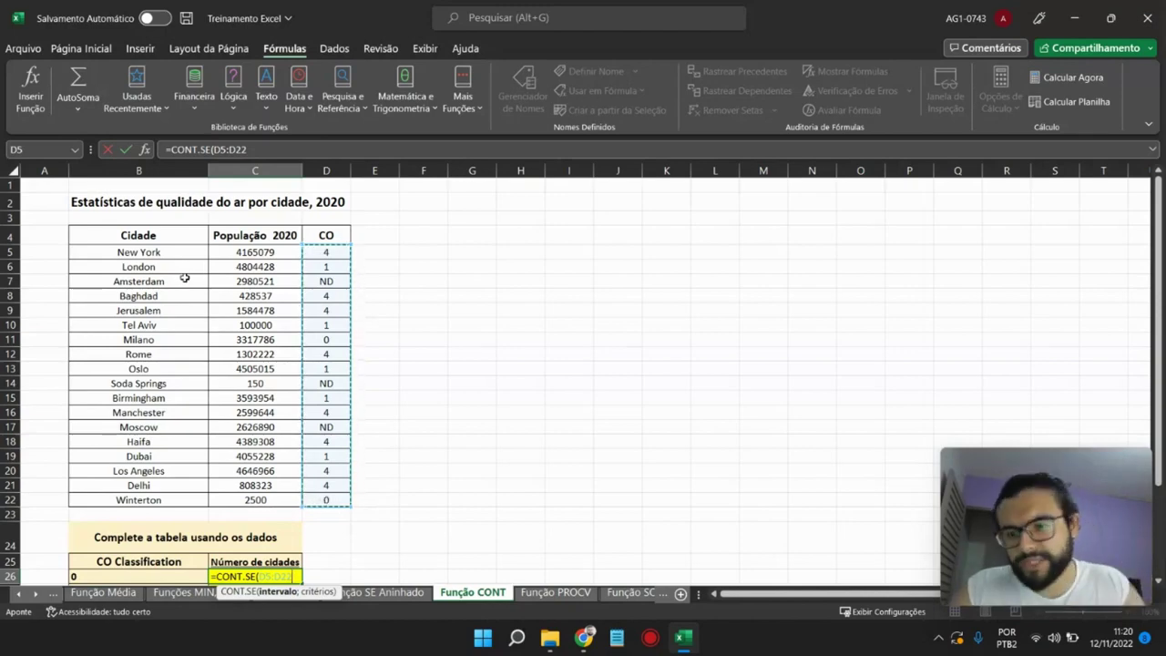
scroll(258, 292, "down", 1)
scroll(262, 319, "down", 2)
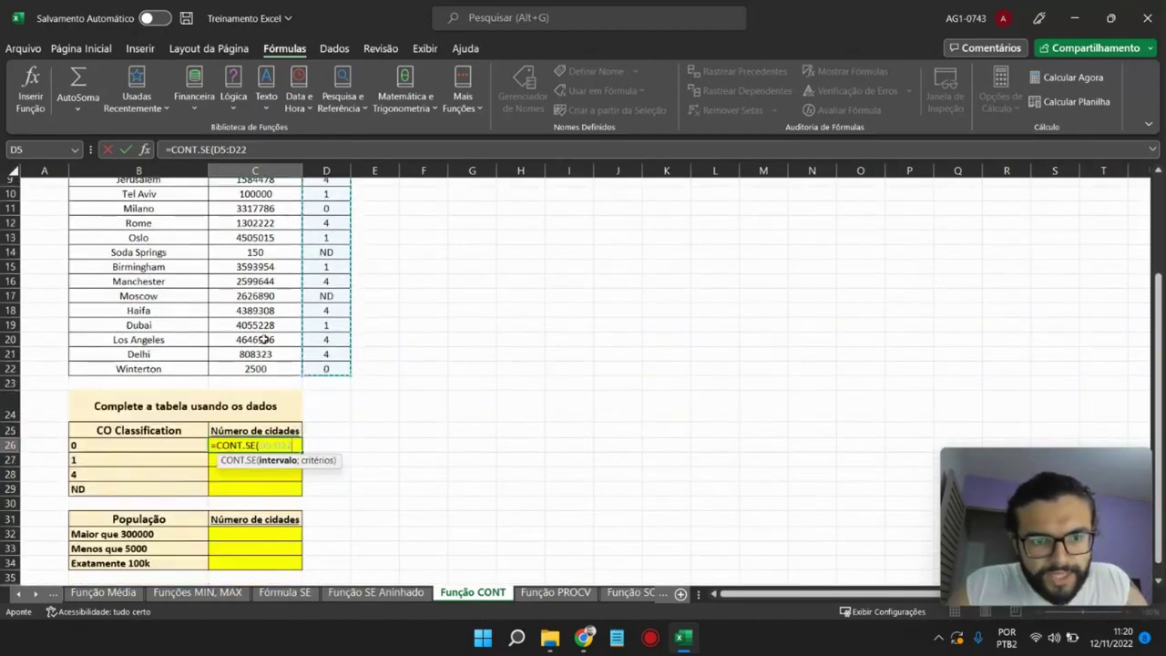
type(";")
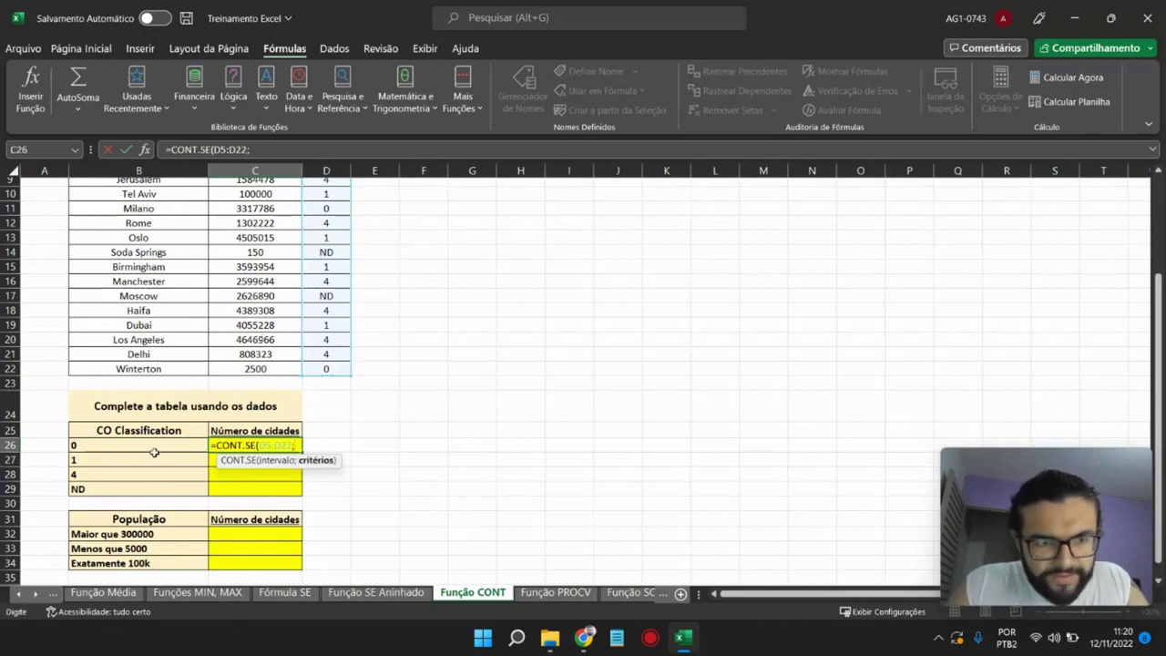
left_click(130, 447)
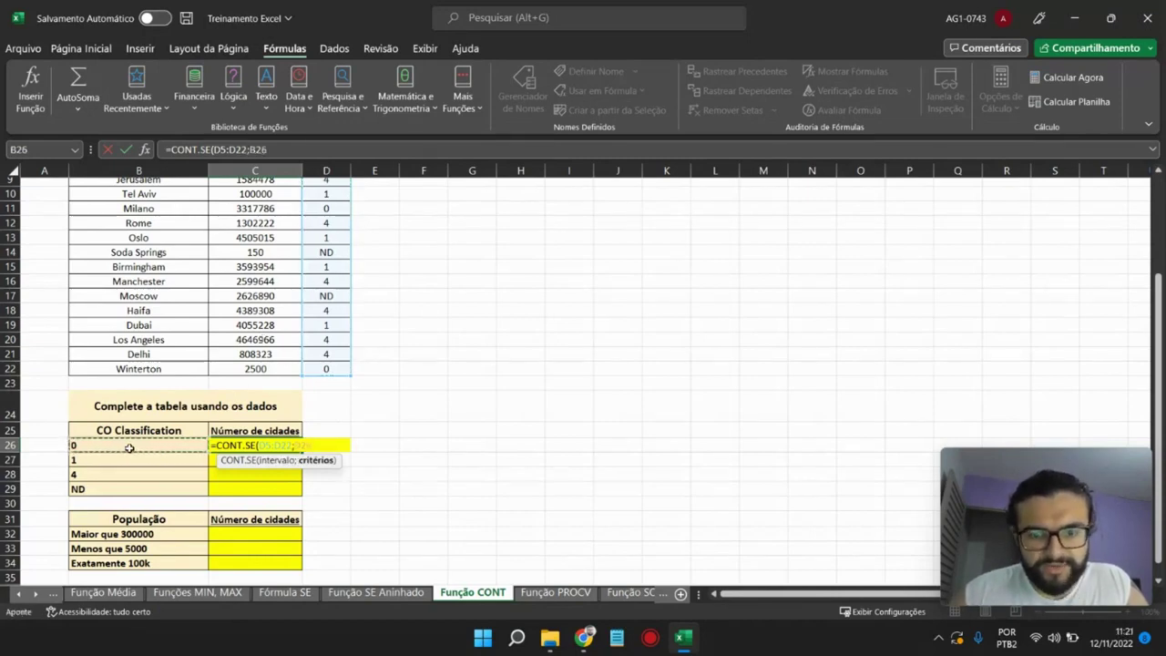
type(")")
key("Return")
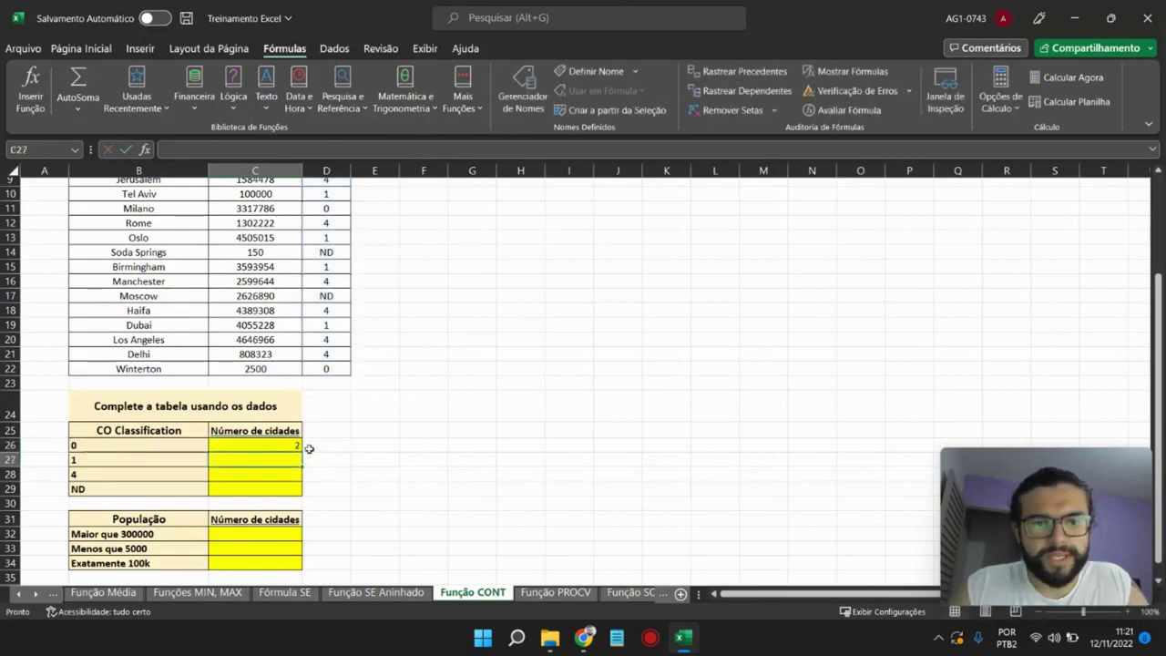
- Verify the two CO-0 cities and fill the count down to C29 (5, 7, 2)
scroll(338, 341, "up", 2)
left_click(333, 298)
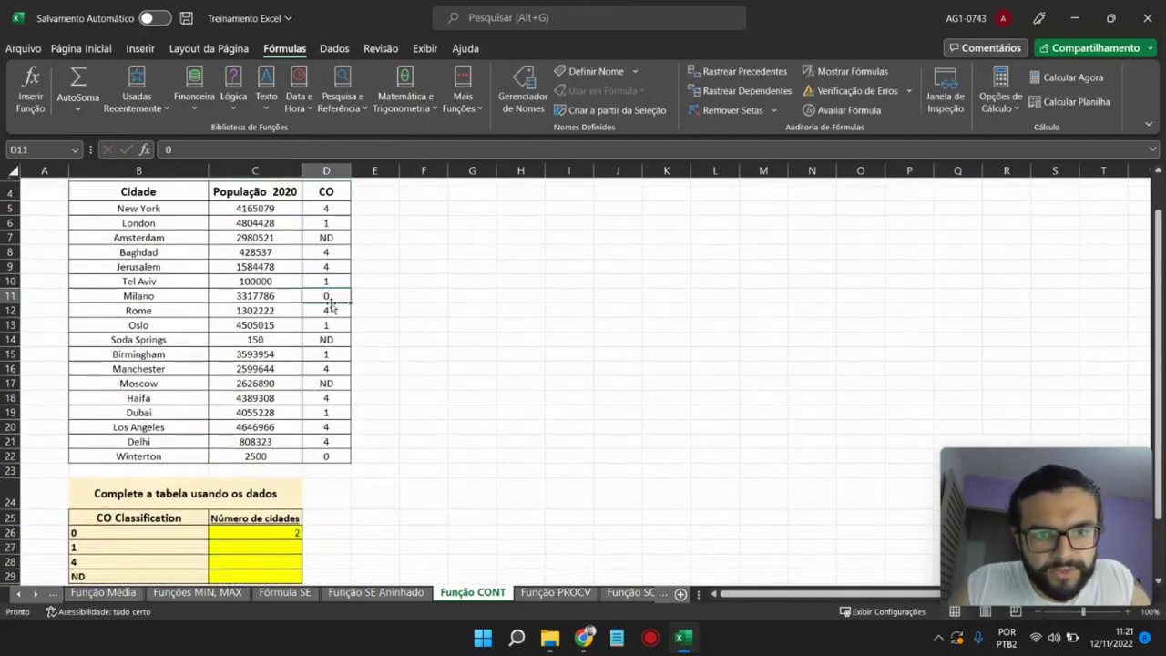
left_click(335, 453)
scroll(335, 452, "down", 2)
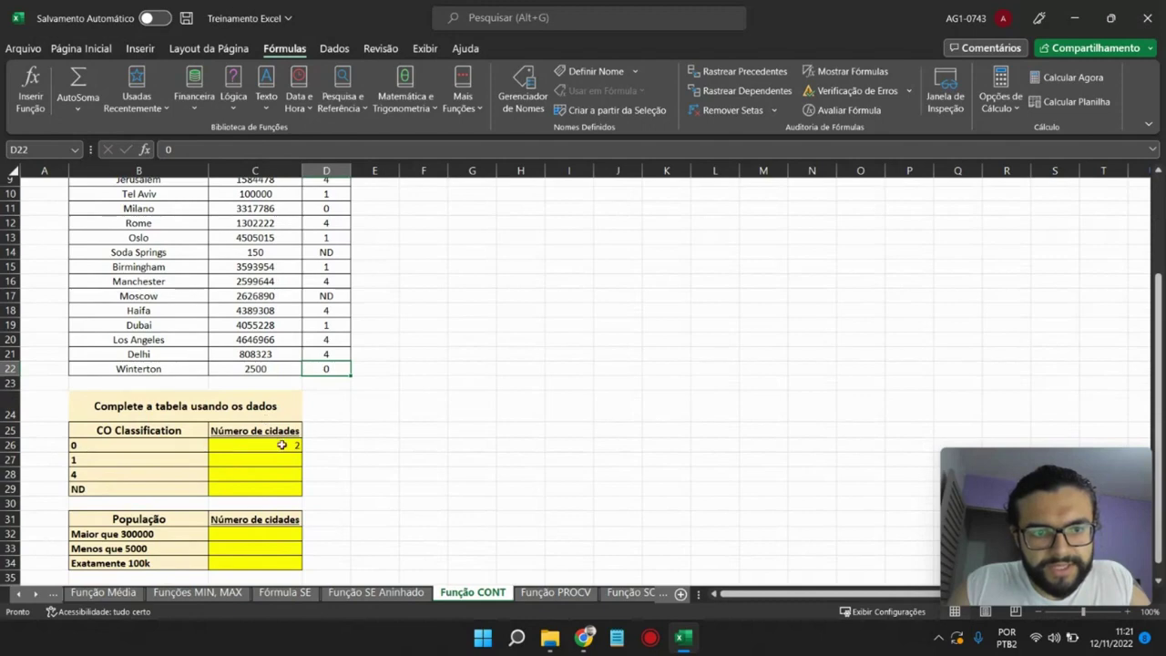
left_click(284, 447)
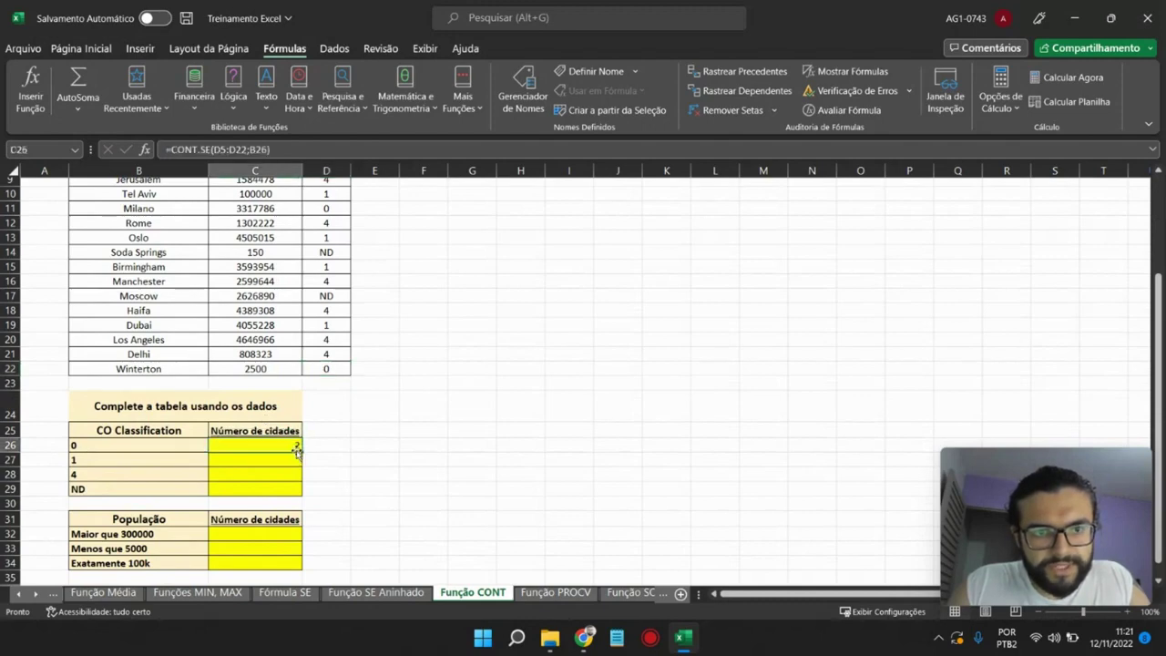
left_click_drag(299, 451, 297, 492)
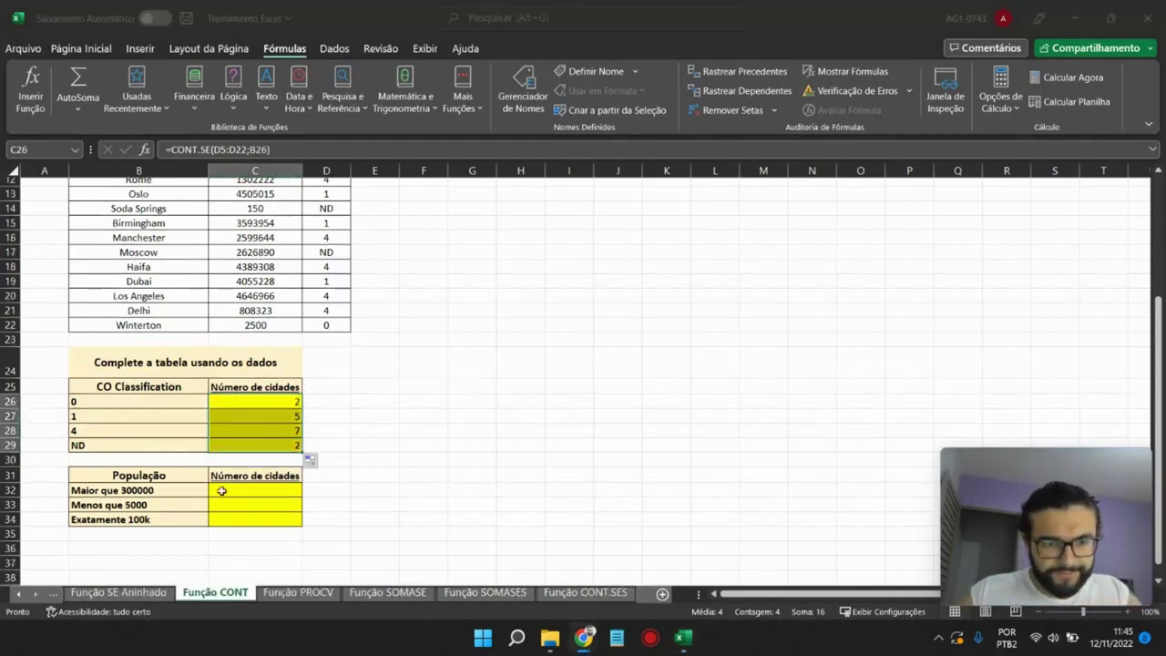
left_click(227, 490)
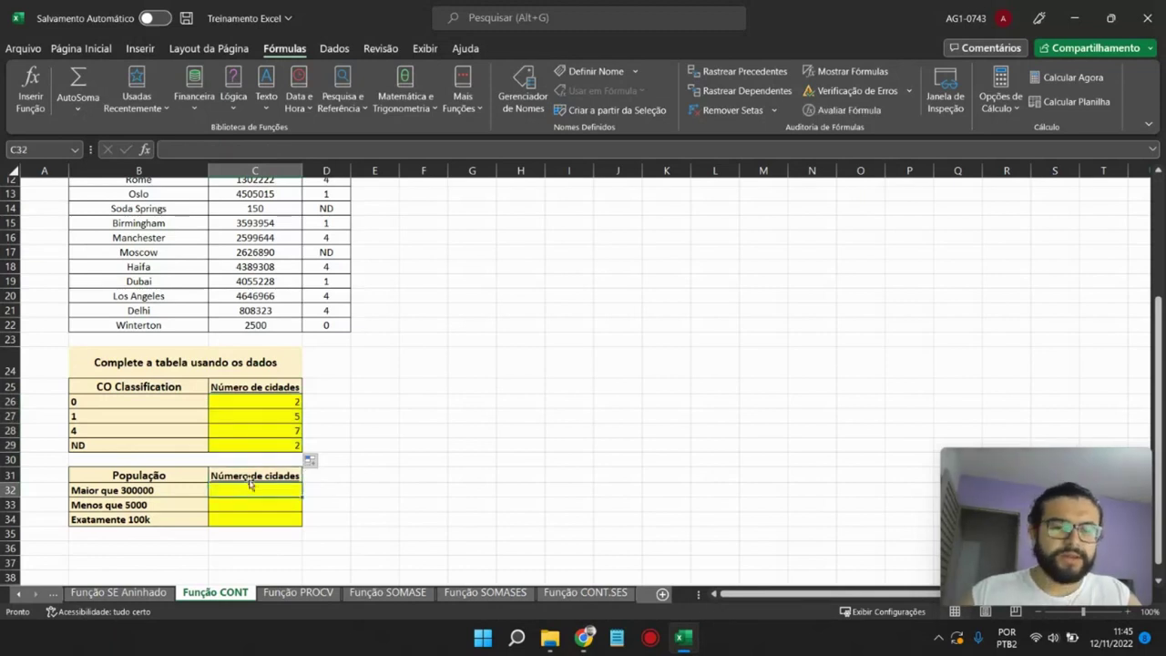
left_click(150, 491)
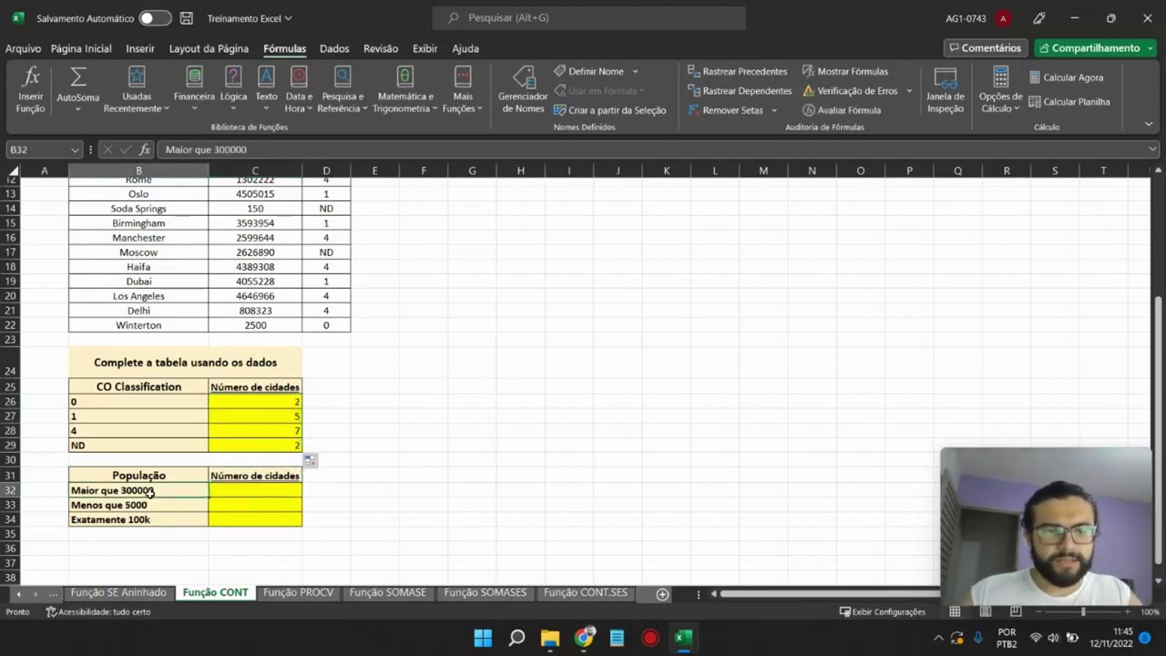
scroll(301, 281, "up", 2)
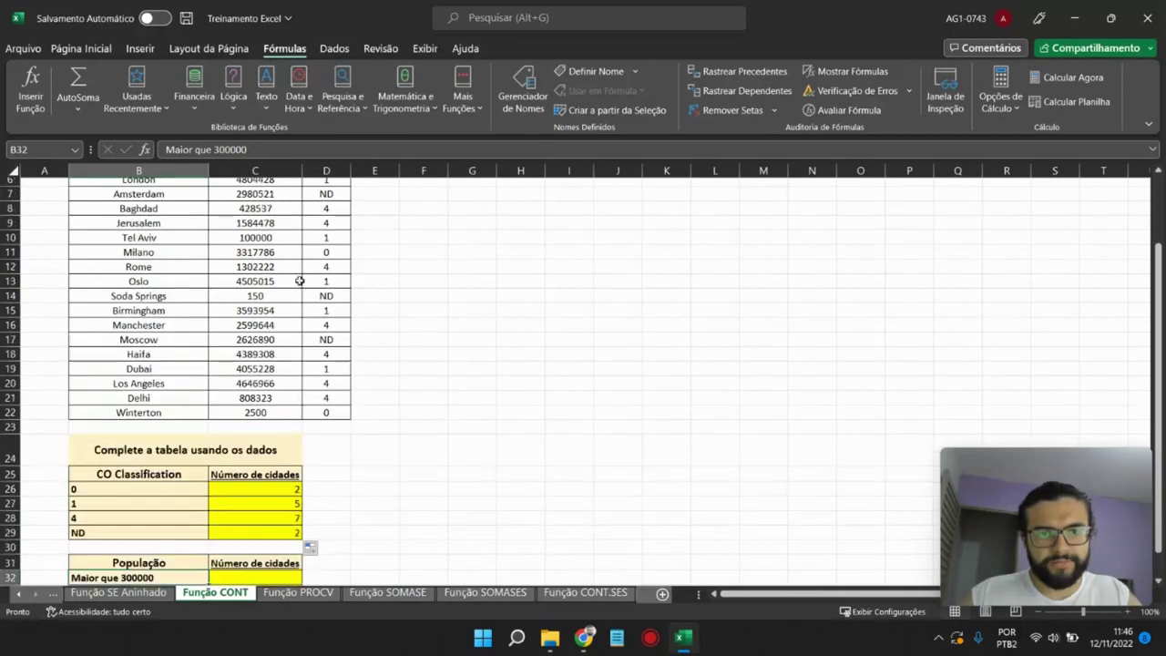
scroll(255, 260, "up", 2)
- Enter =CONT.SE(C5:C22;">300000") in C32, counting 15 cities above 300000
scroll(255, 296, "down", 4)
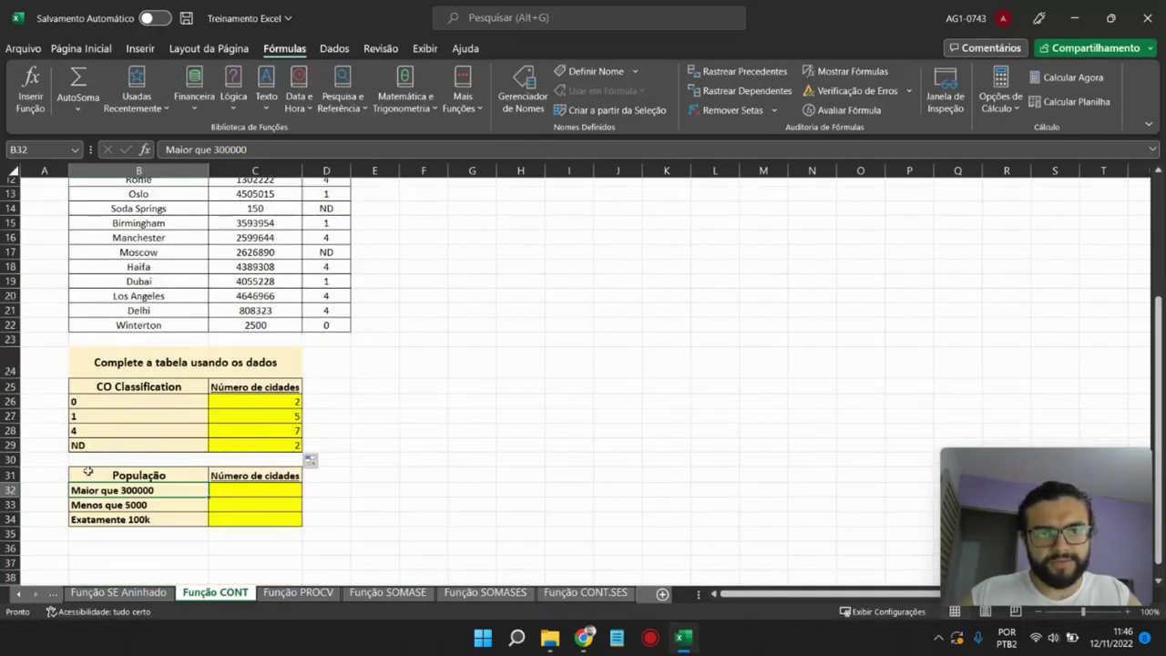
left_click(228, 495)
type("=co")
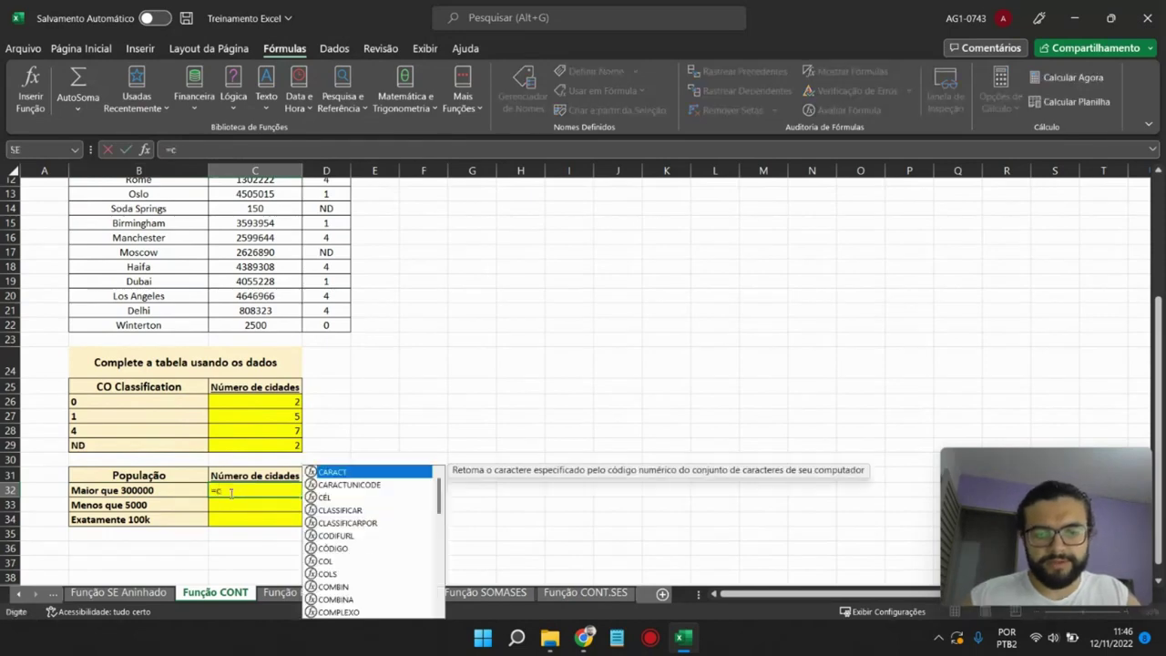
type("nt")
double_click(248, 518)
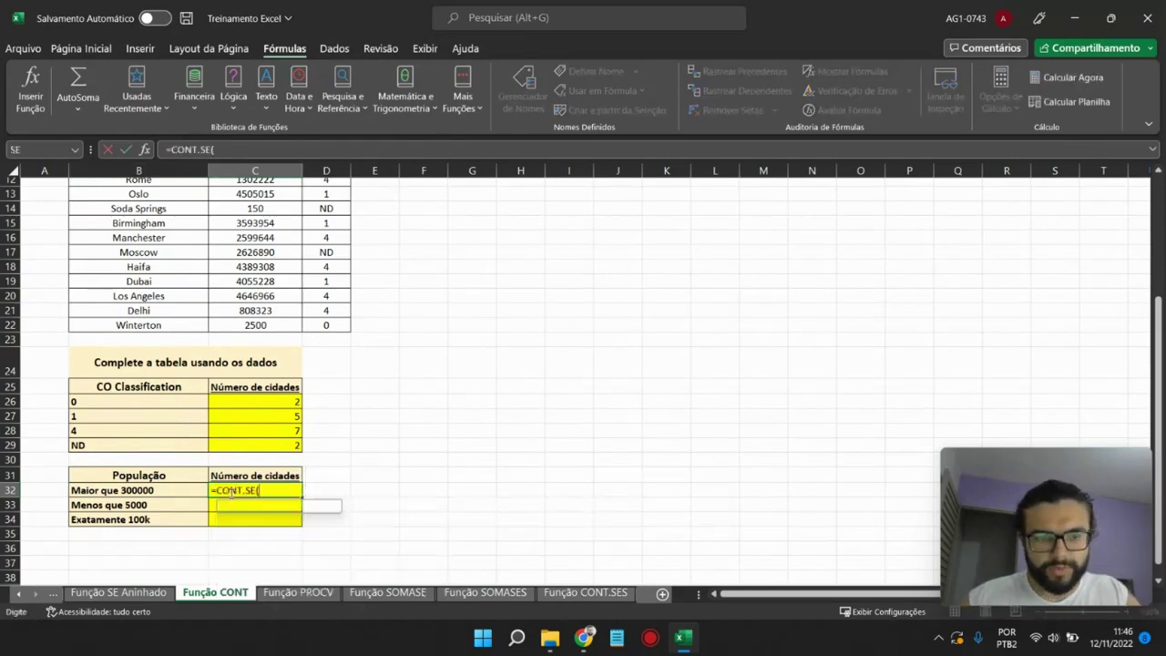
scroll(271, 464, "up", 2)
scroll(269, 273, "up", 2)
left_click_drag(257, 252, 278, 501)
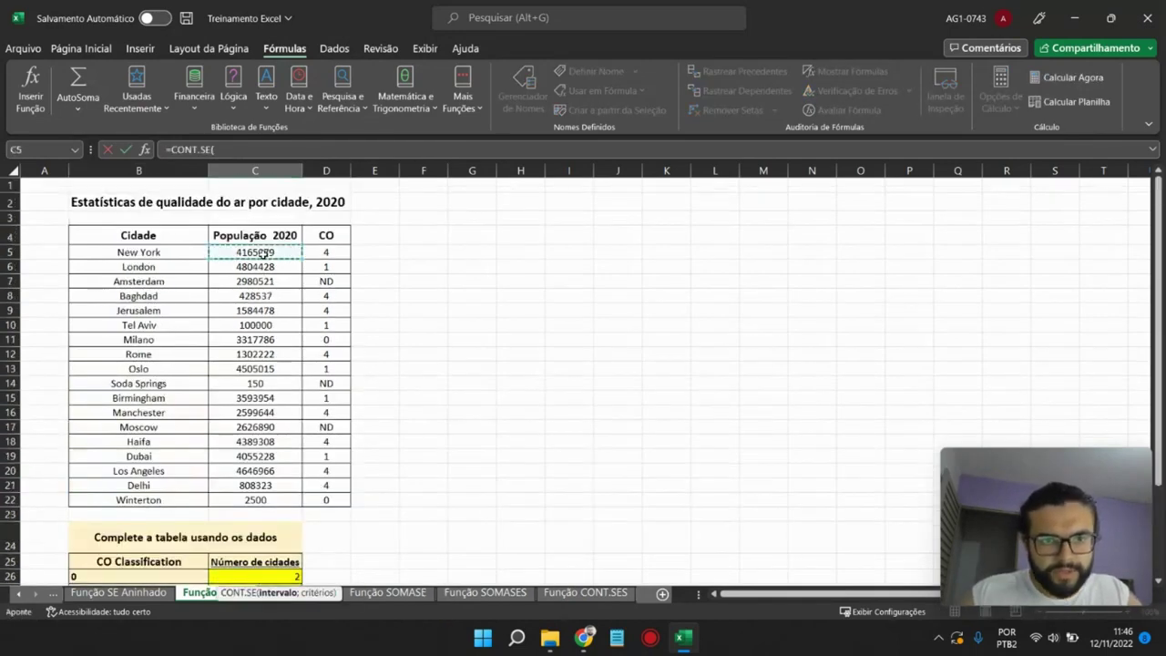
scroll(305, 466, "down", 3)
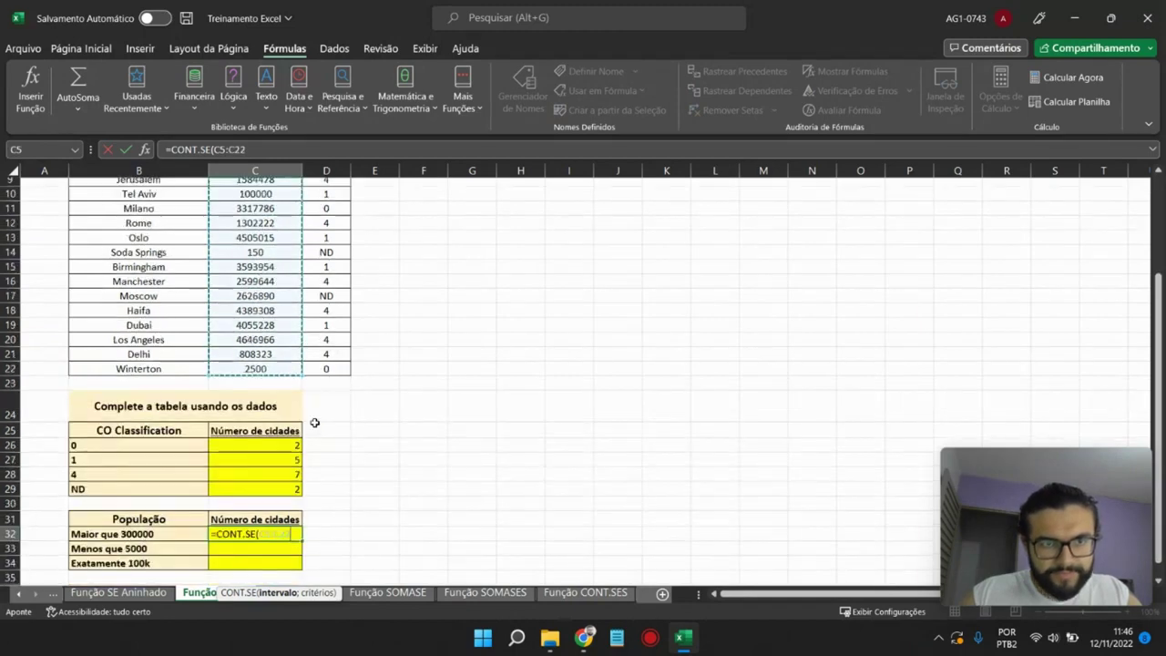
scroll(310, 465, "down", 2)
type(";")
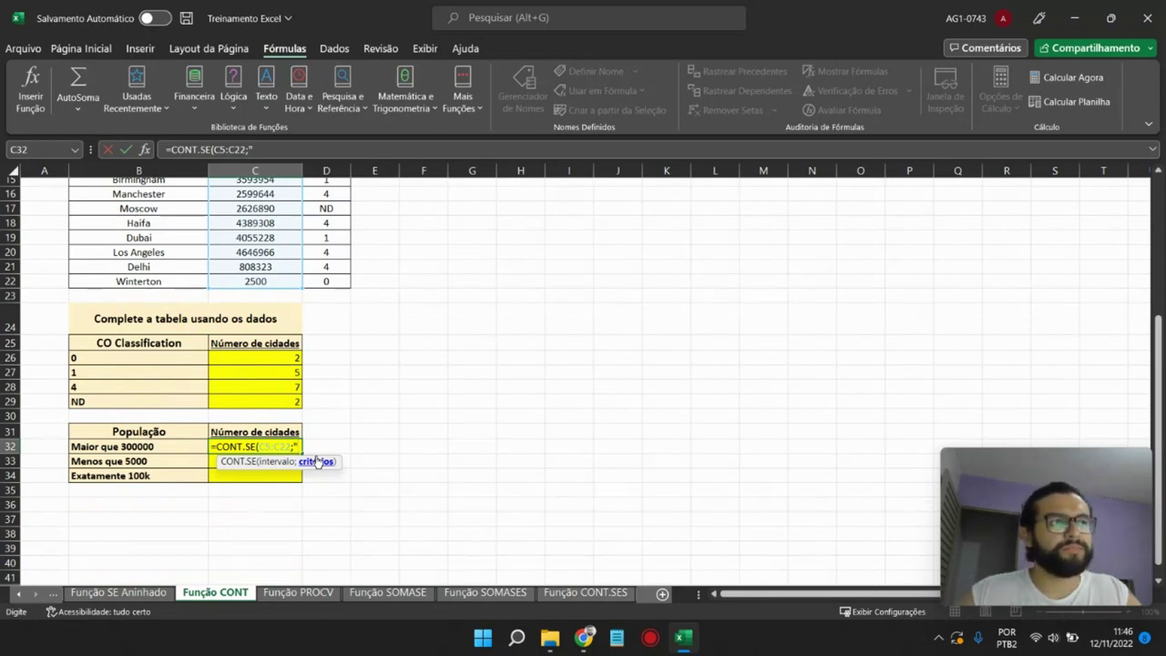
type(">")
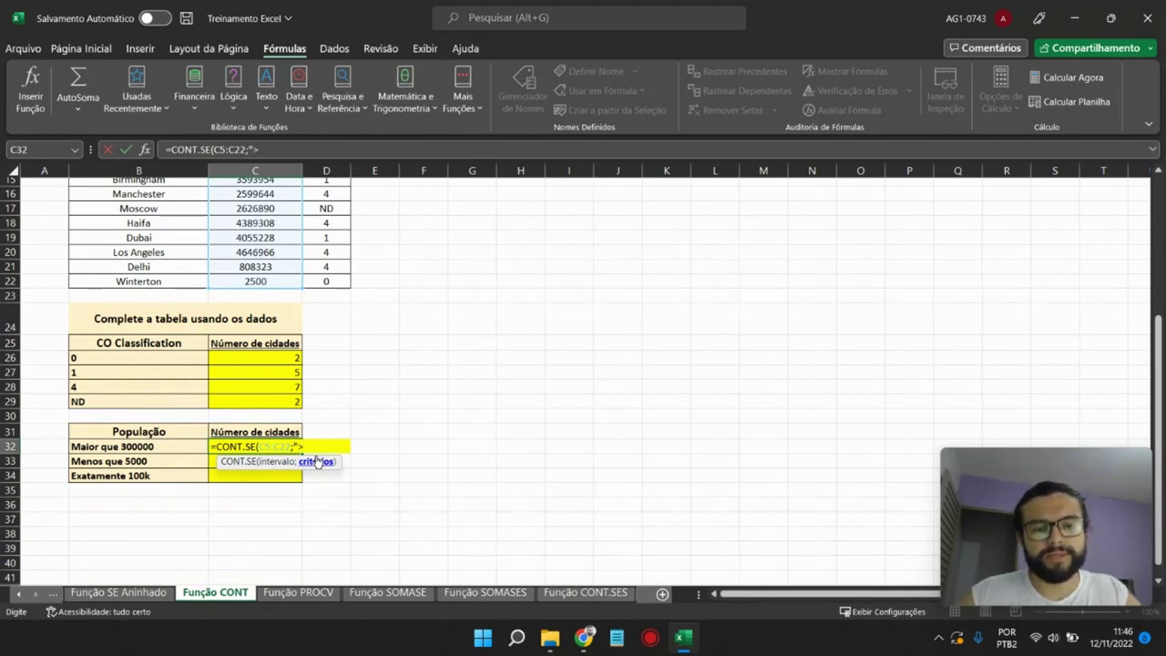
type("300000")
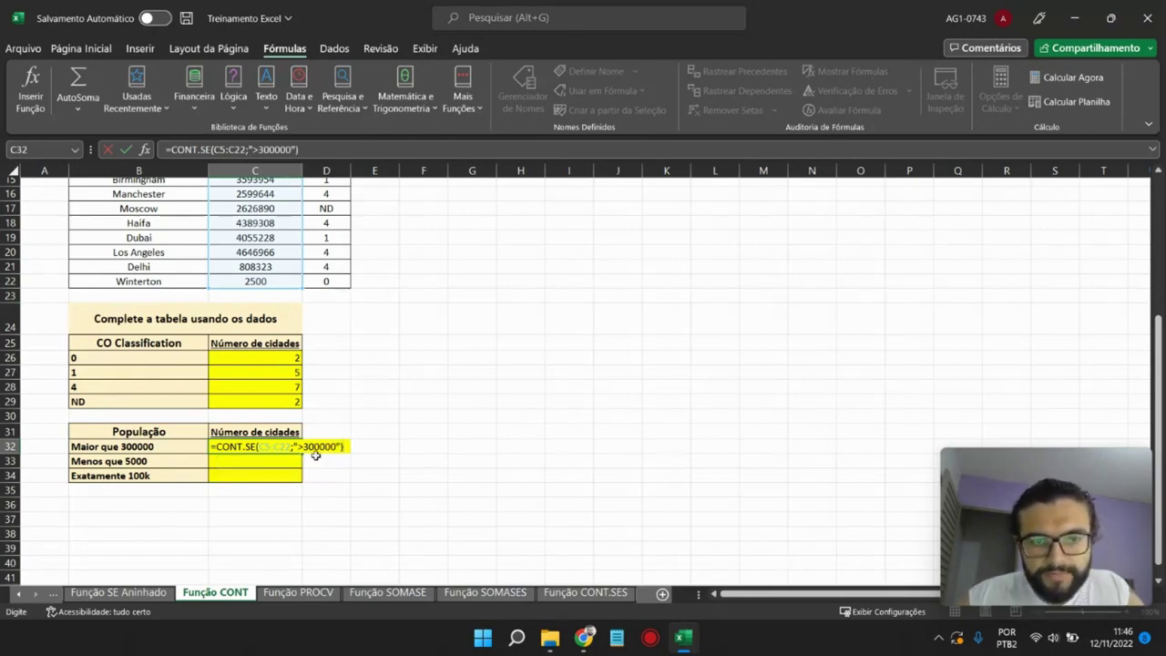
key("Return")
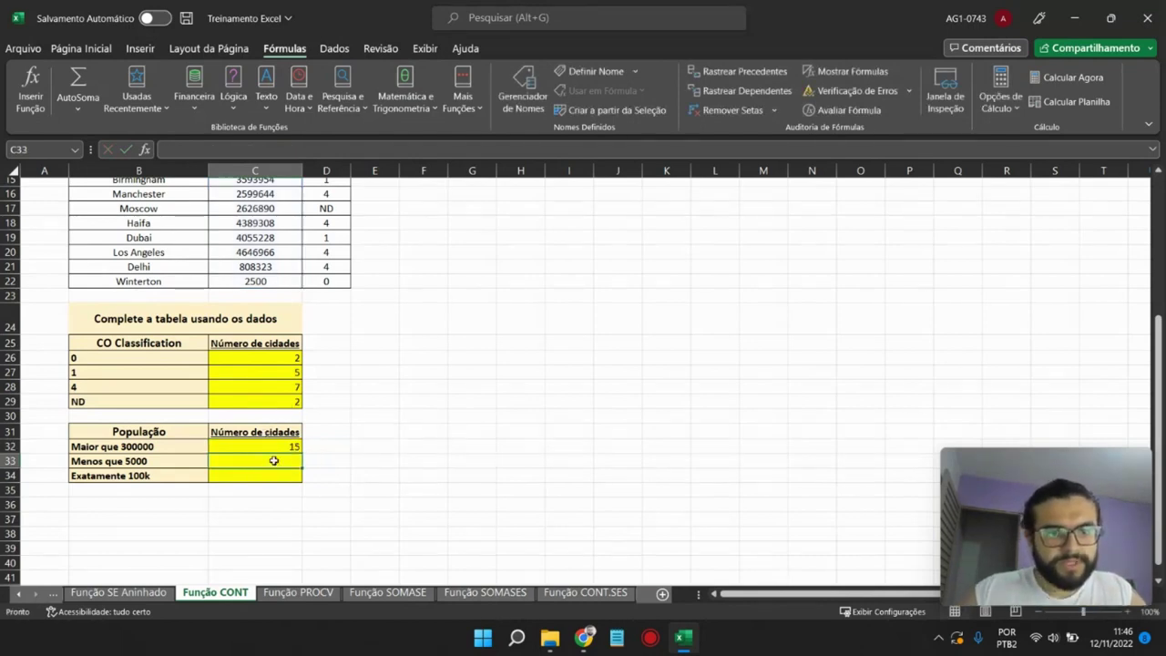
- Enter =CONT.SE(C5:C22;"<5000") in C33, giving 2, and recheck it in the formula bar
type("=")
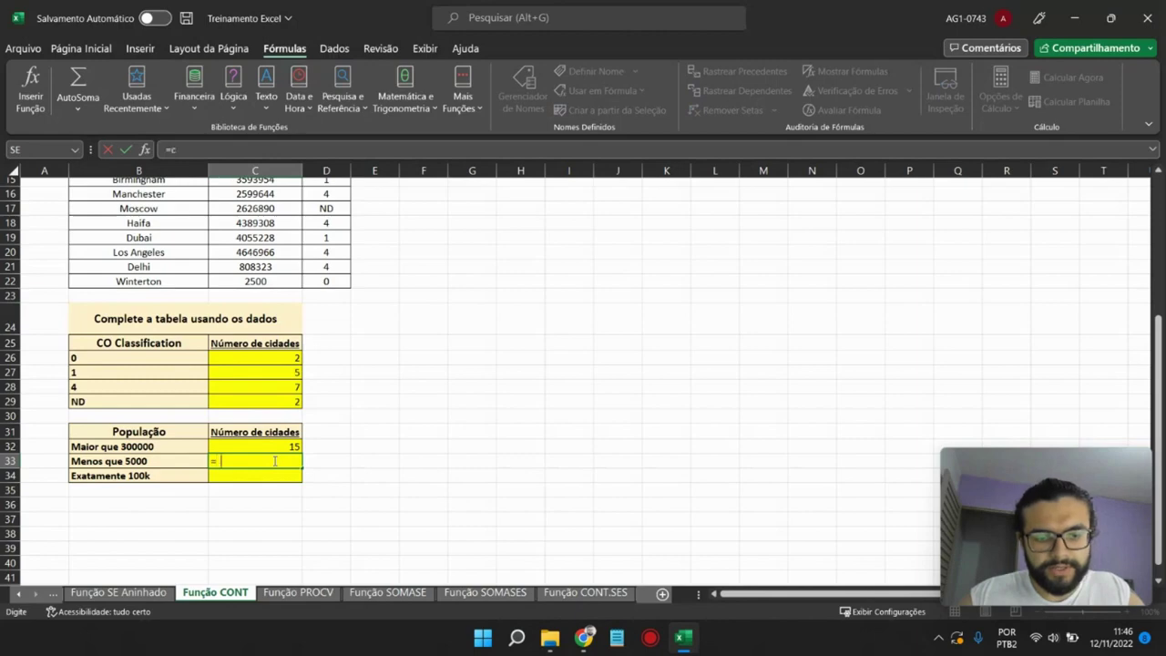
type("cont.")
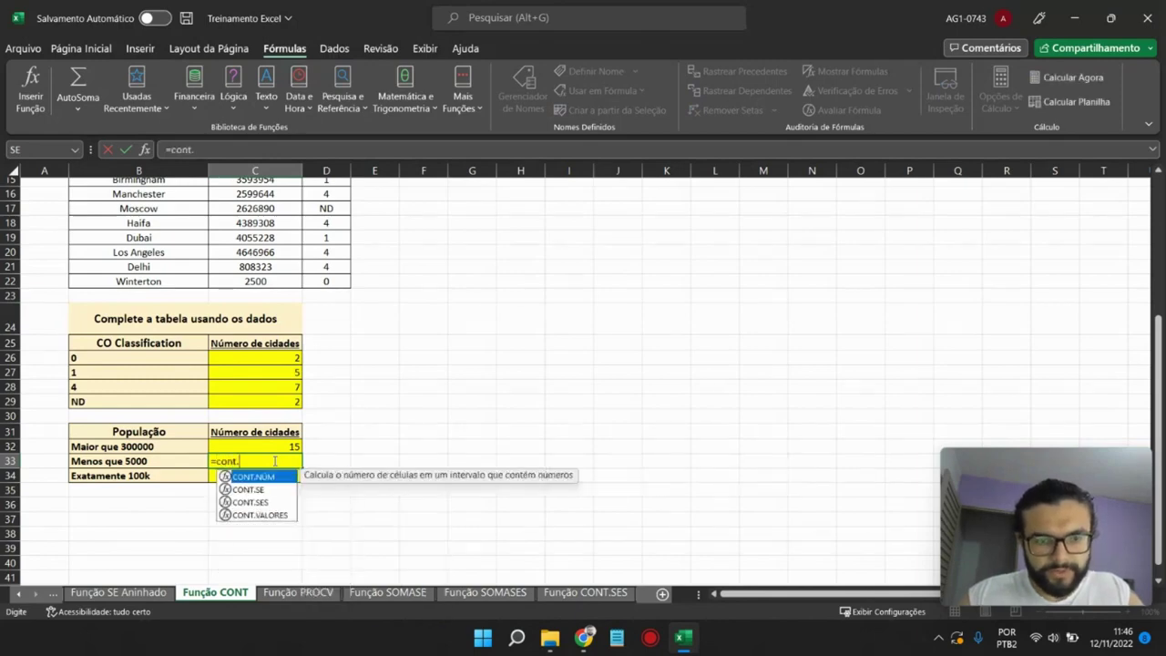
key("Down")
key("Tab")
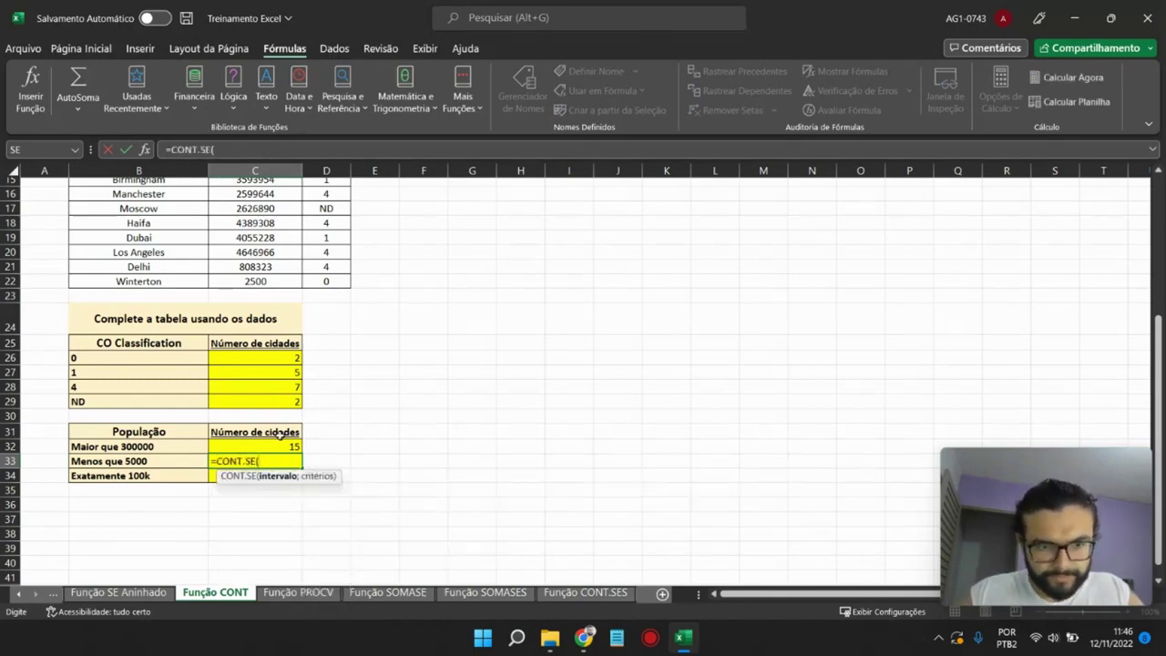
scroll(273, 296, "up", 3)
scroll(273, 296, "up", 2)
left_click_drag(255, 252, 259, 505)
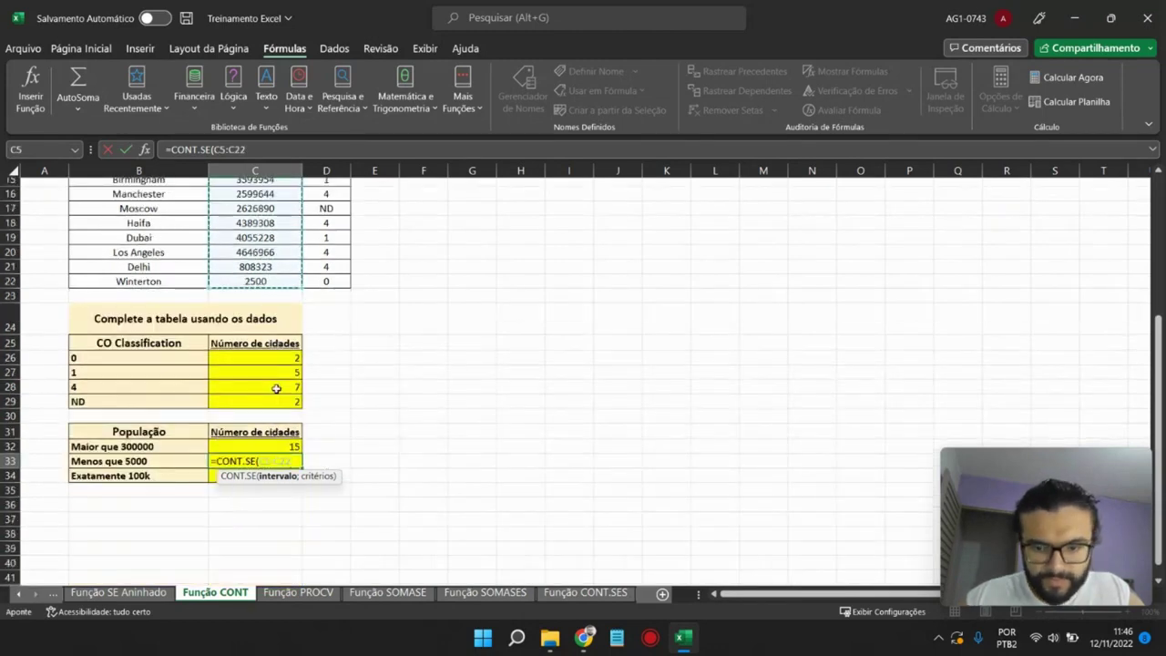
type(";")
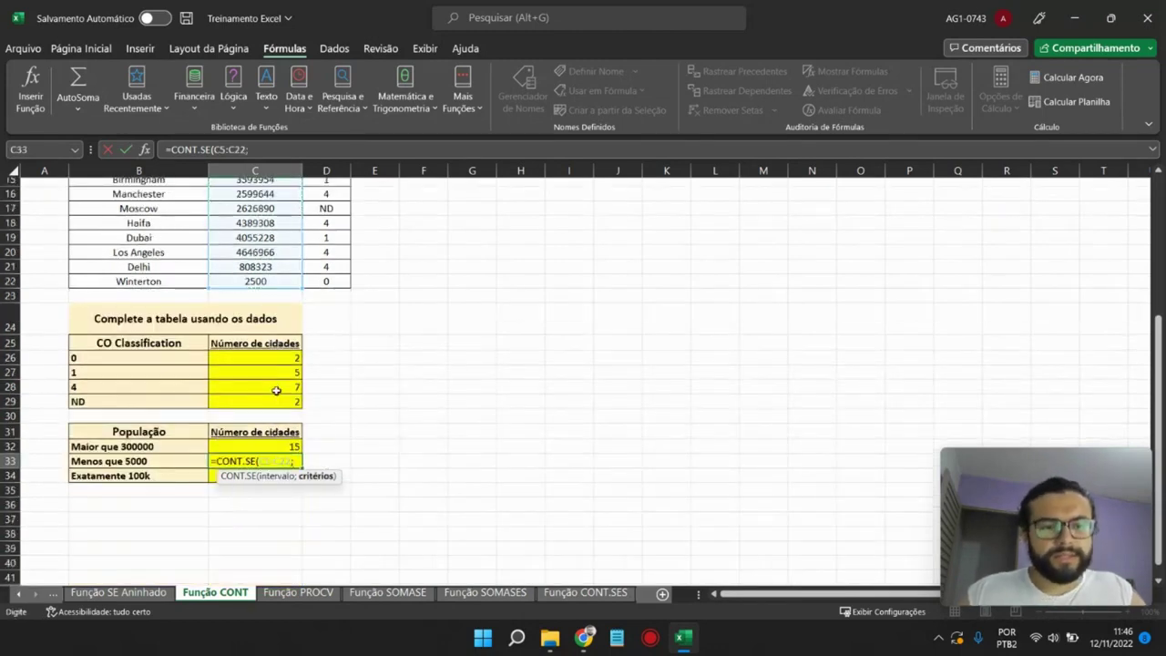
type("<5000\")")
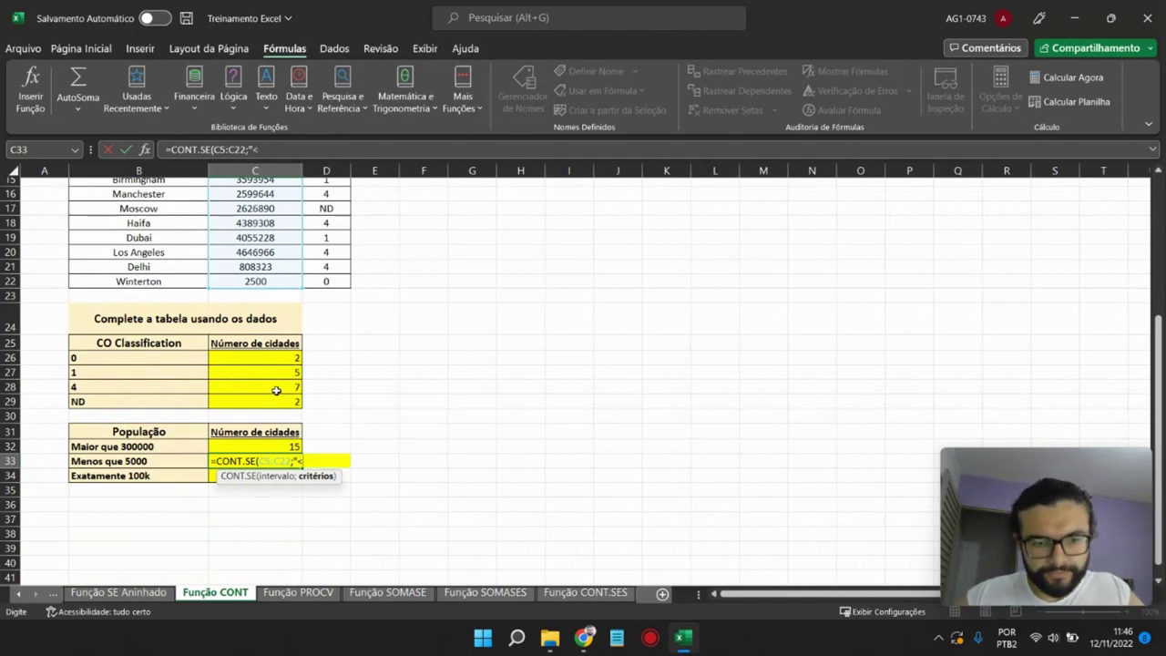
key("Return")
left_click(281, 464)
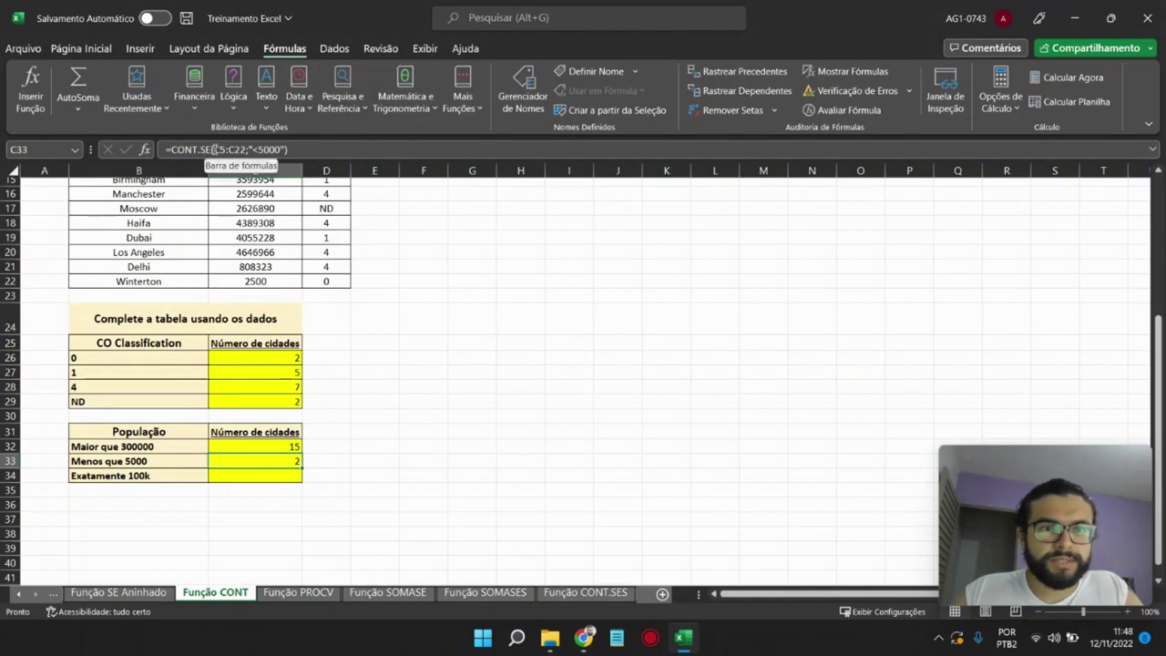
left_click(269, 149)
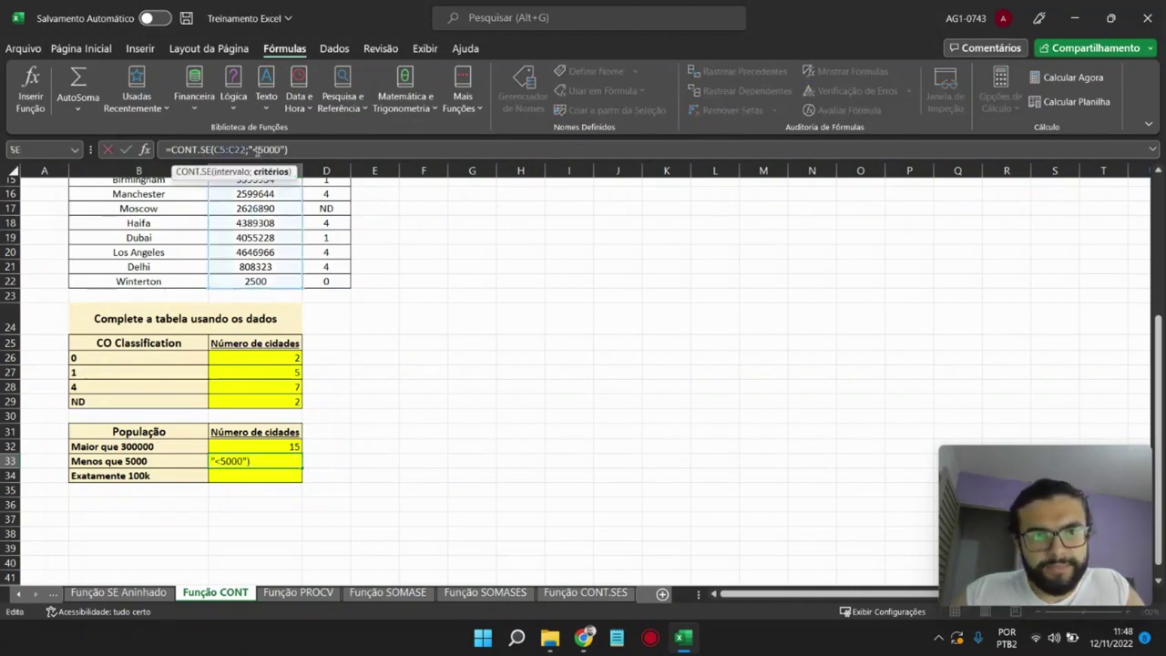
- Enter =CONT.SE(C5:C22;100000) in C34 for the Exatamente 100k count
left_click(262, 479)
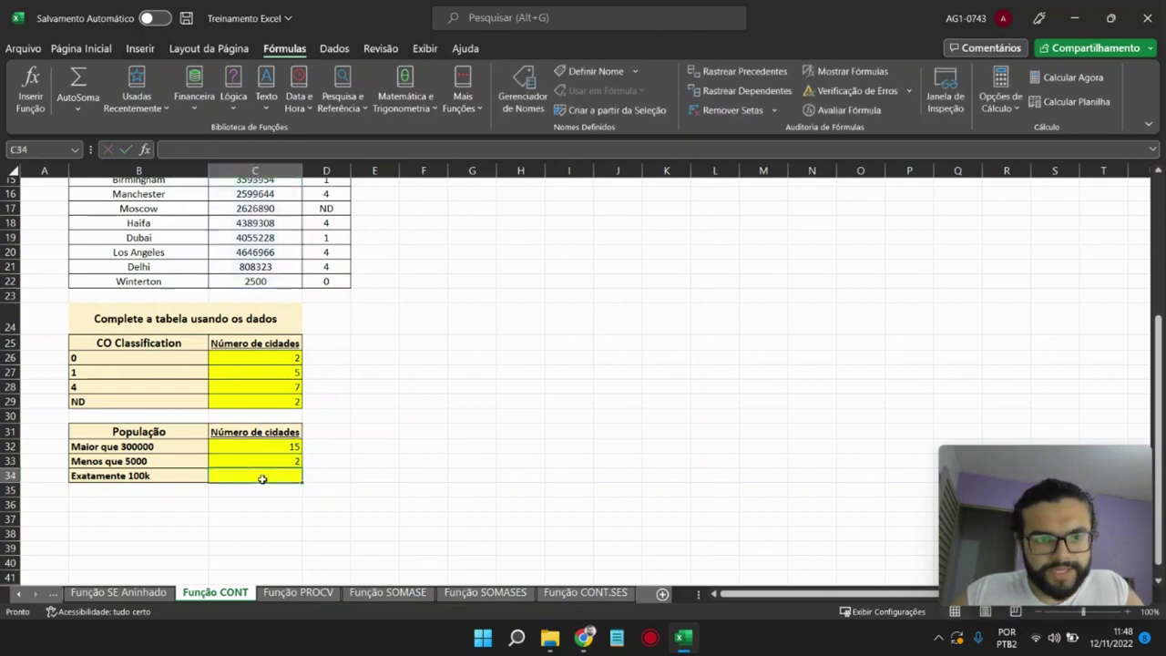
type("=")
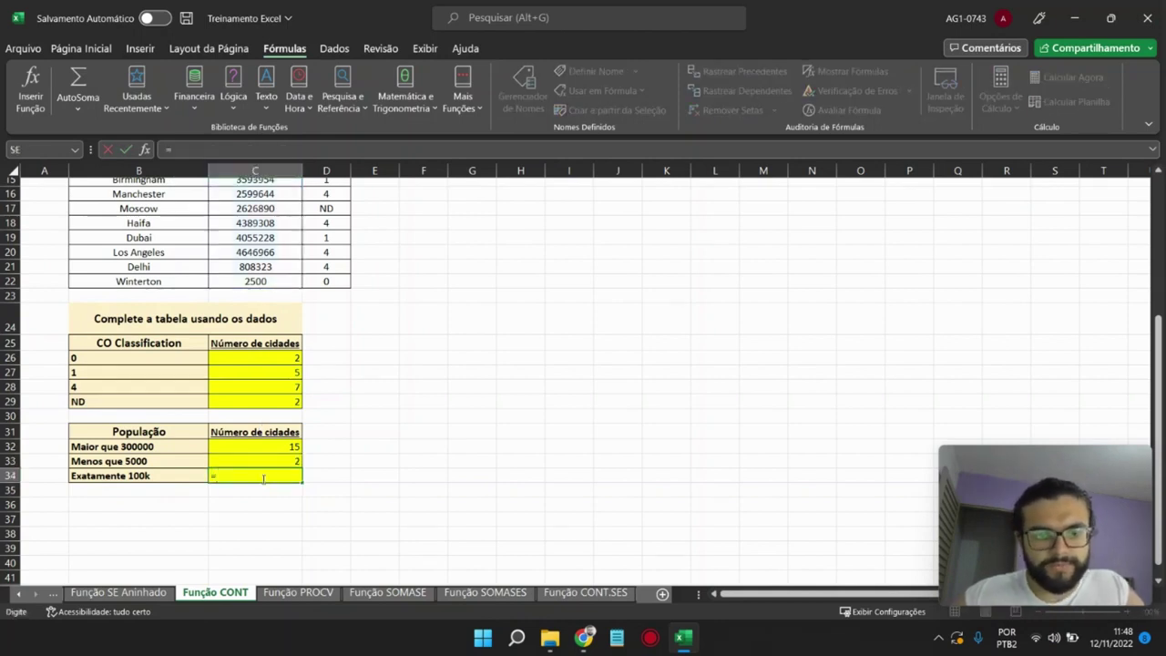
type("Cont")
key("Down")
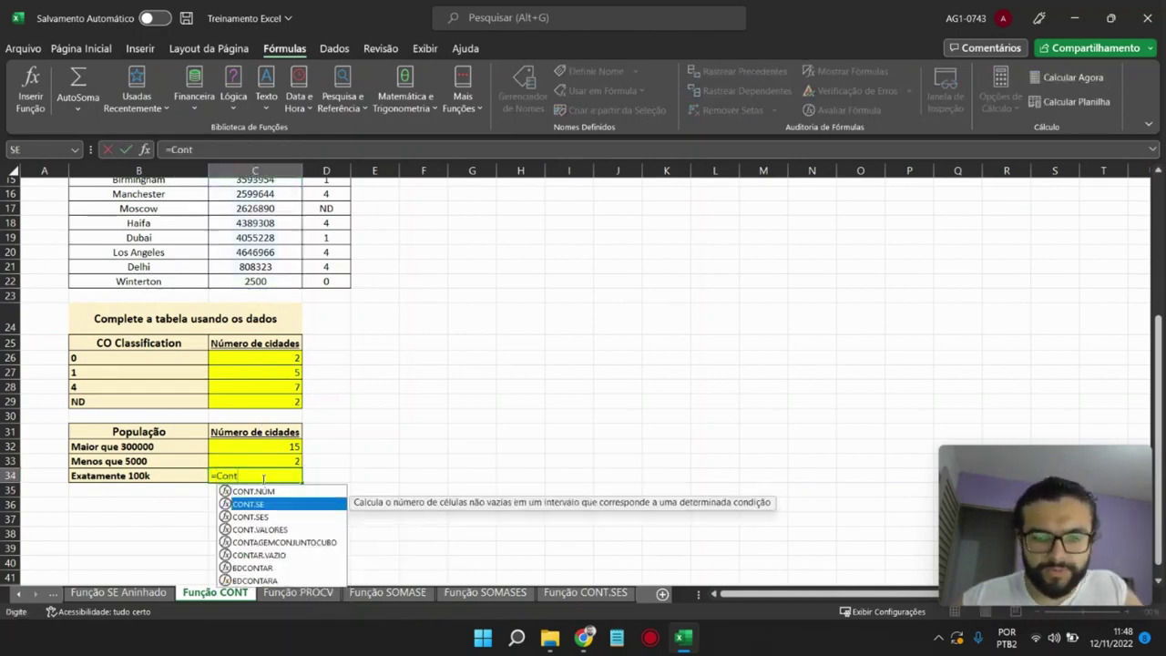
key("Tab")
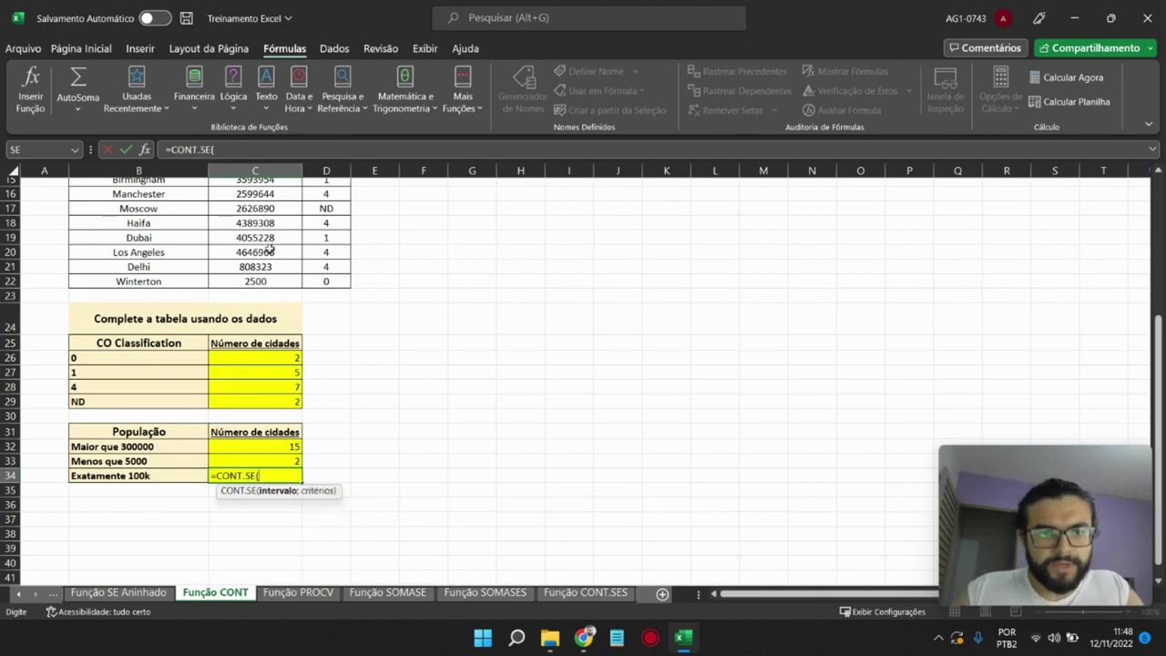
scroll(259, 252, "up", 5)
left_click_drag(256, 254, 262, 500)
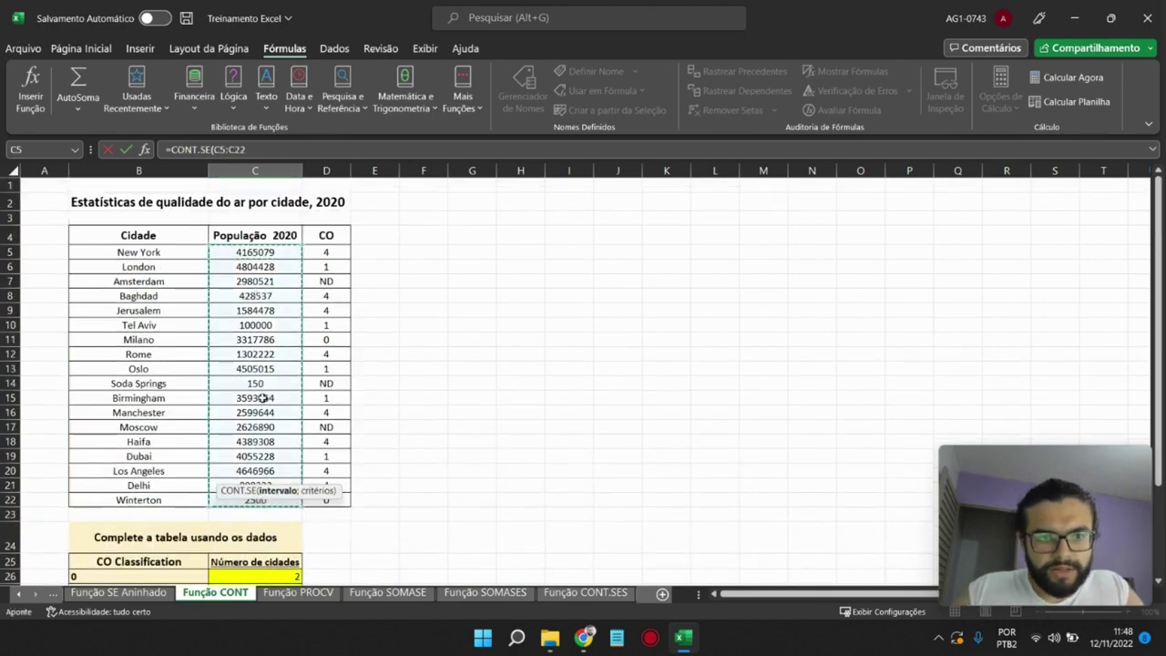
scroll(300, 395, "down", 5)
type(";1")
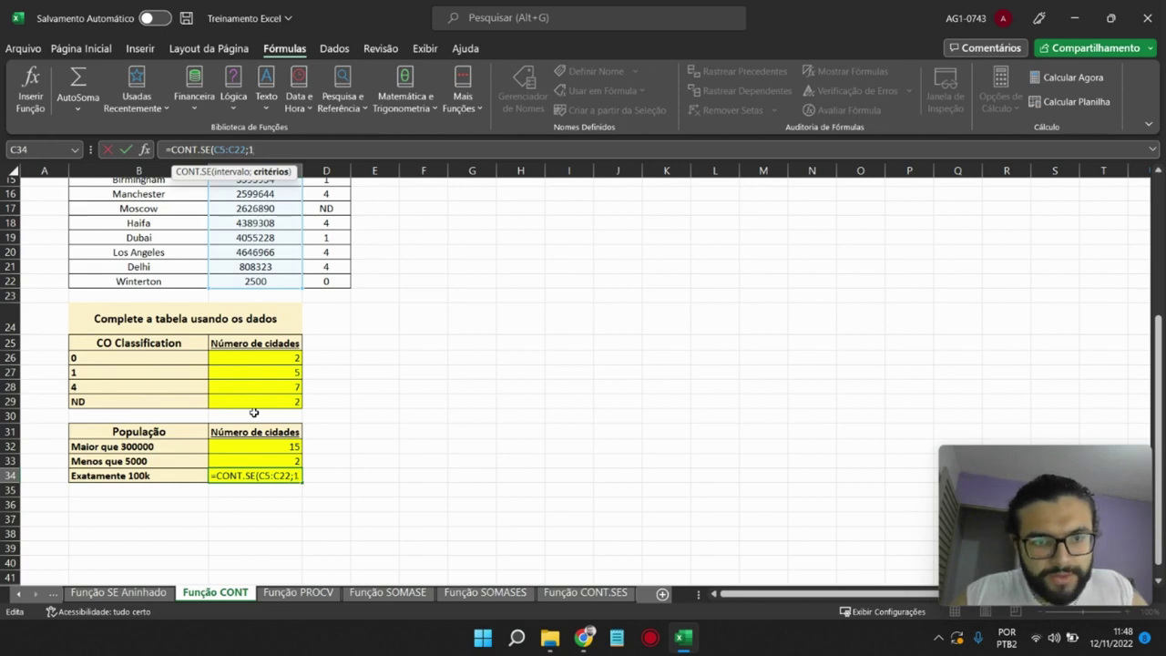
type("00000")
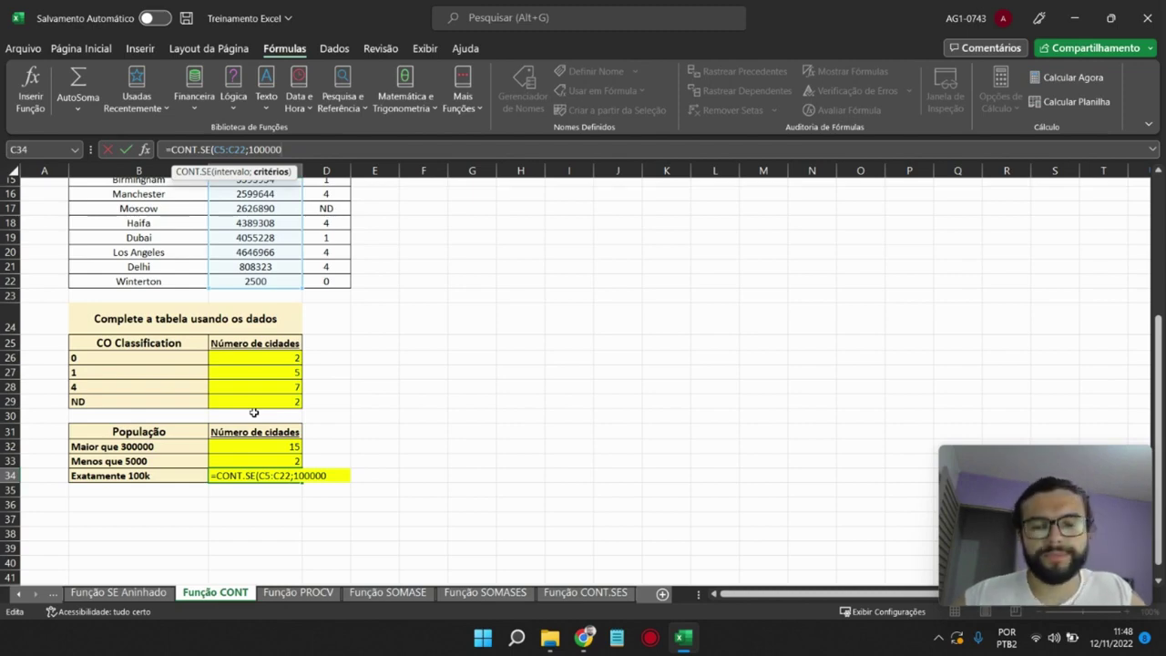
key("Return")
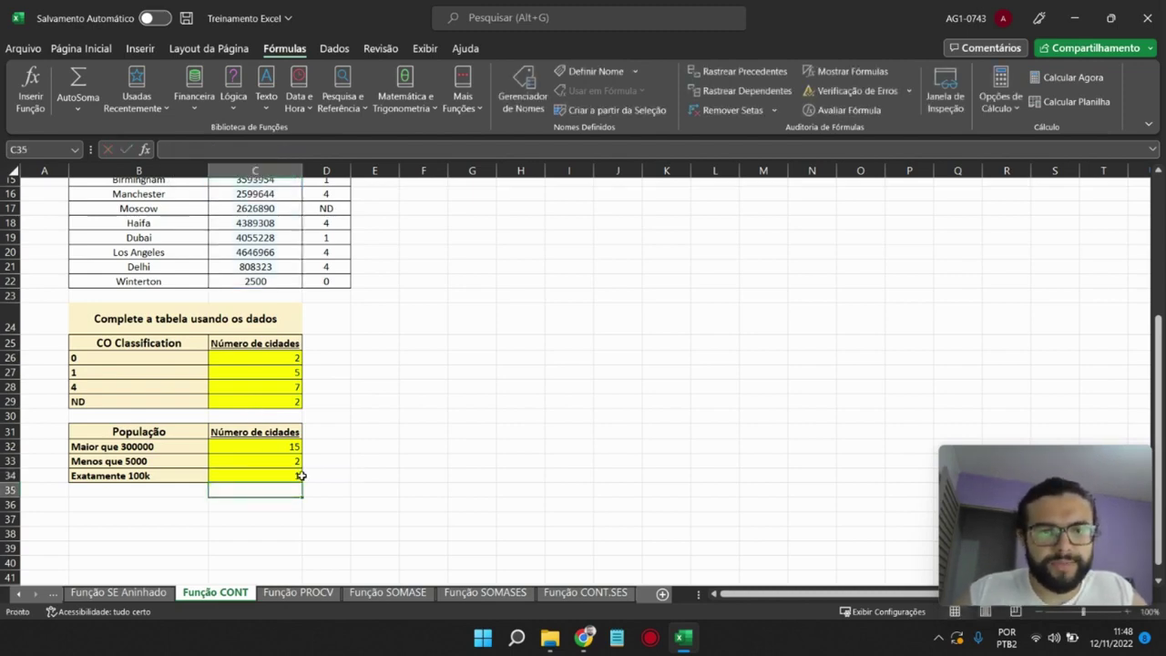
- Confirm Tel Aviv is the city with a population of exactly 100000
scroll(283, 471, "up", 3)
scroll(270, 423, "up", 1)
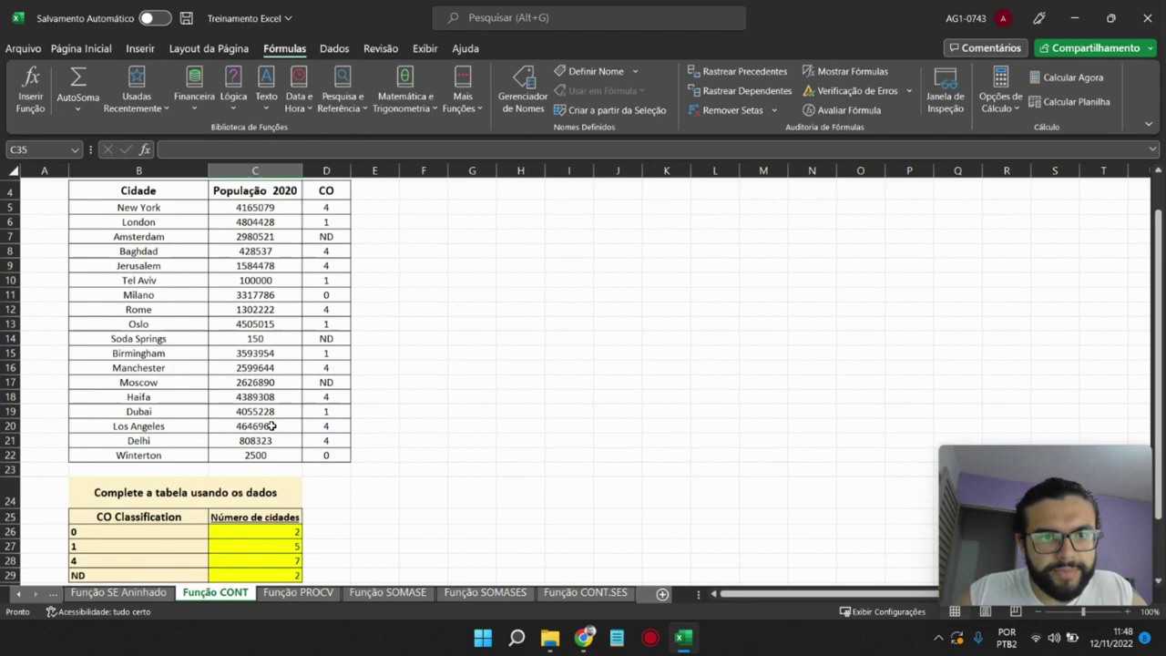
left_click(254, 281)
left_click(160, 280)
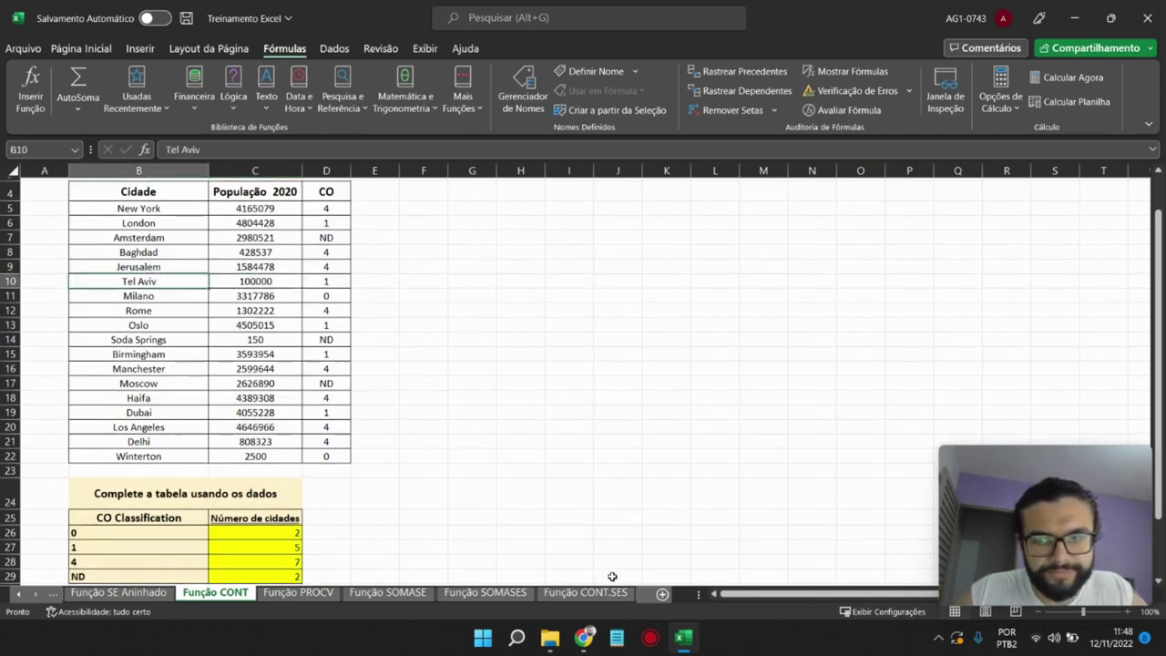
- Open the Função PROCV sheet with the employee table
left_click(289, 593)
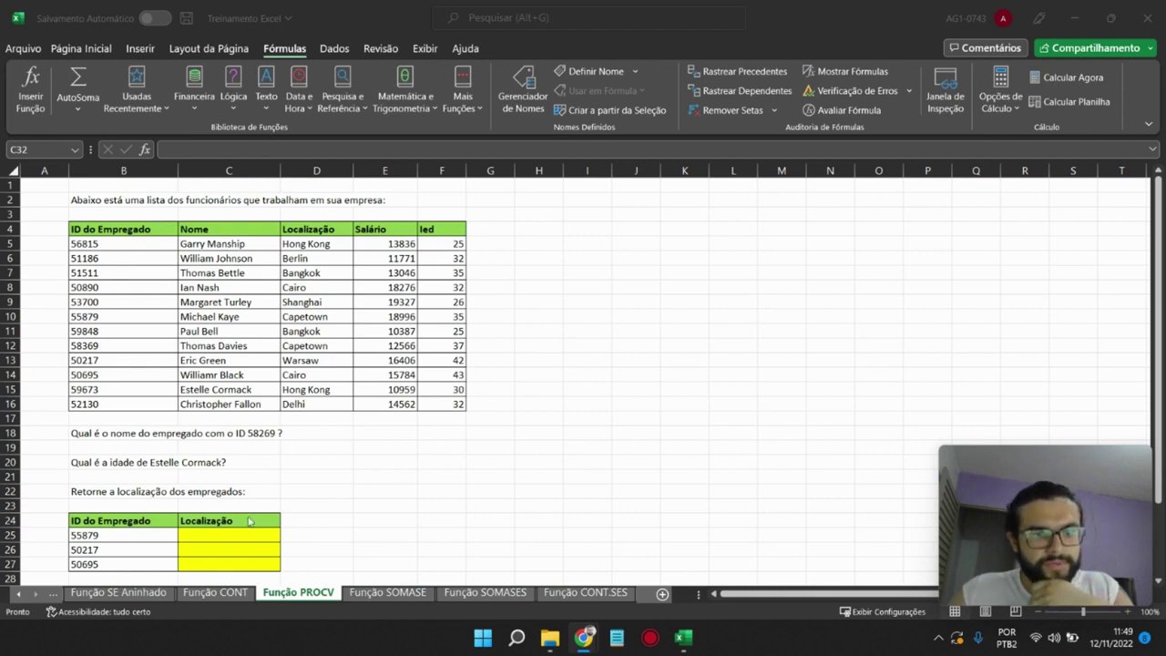
- Enter =PROCV(B25;B4:F16;3;0) in C25 to look up the first employee's location
left_click(231, 538)
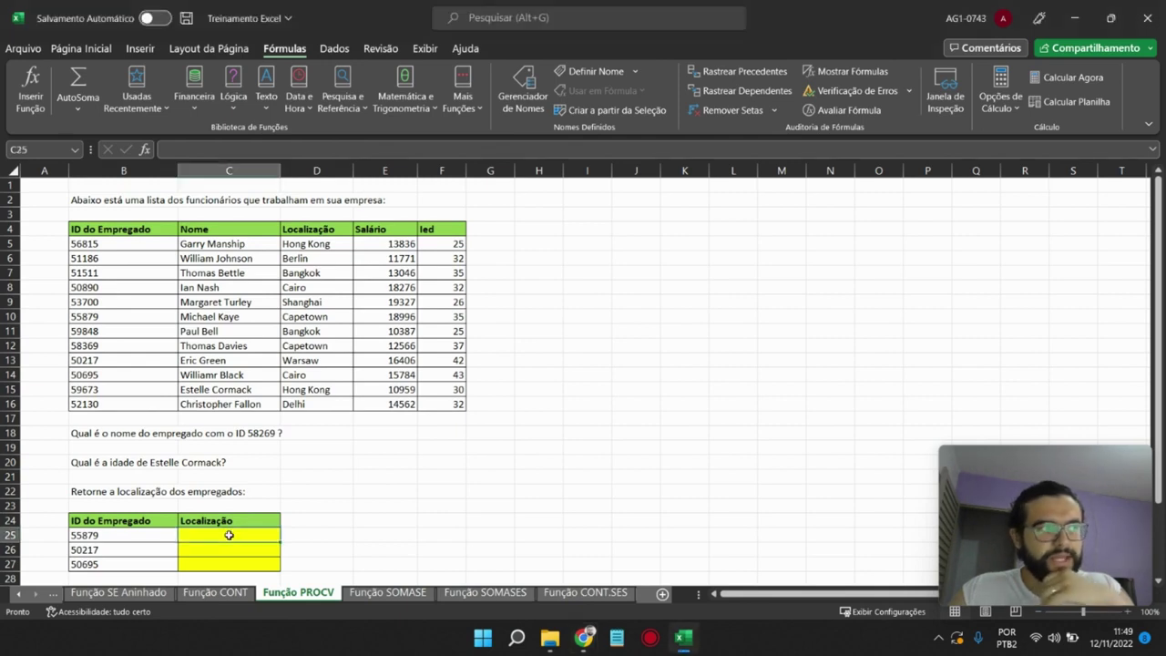
left_click(121, 538)
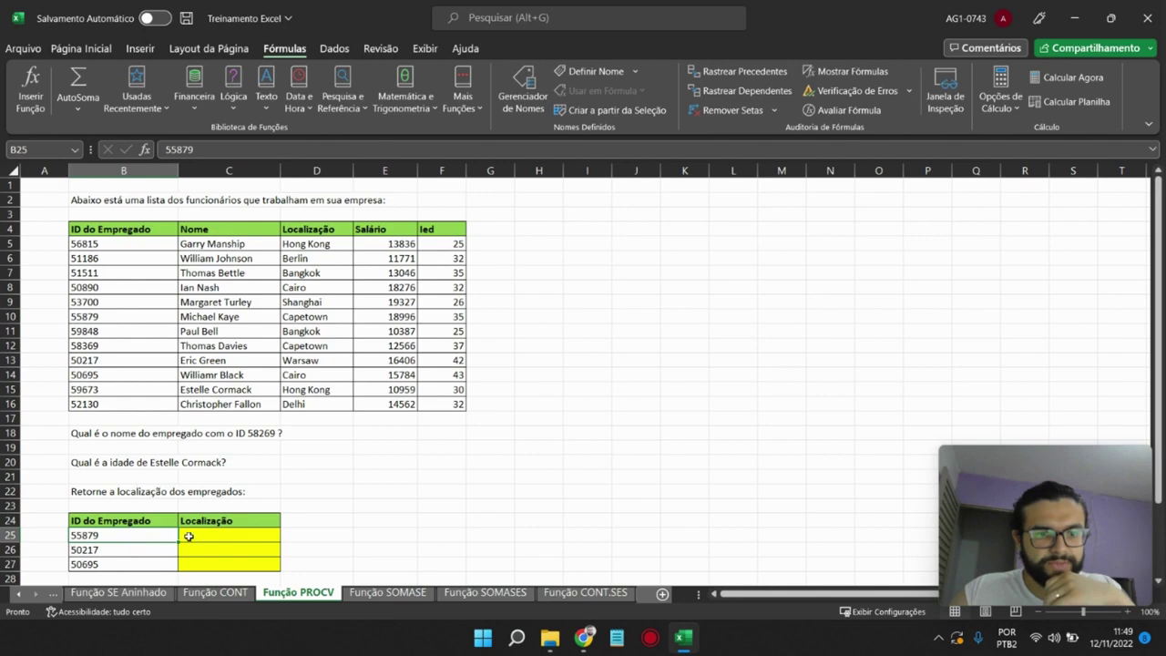
left_click(192, 536)
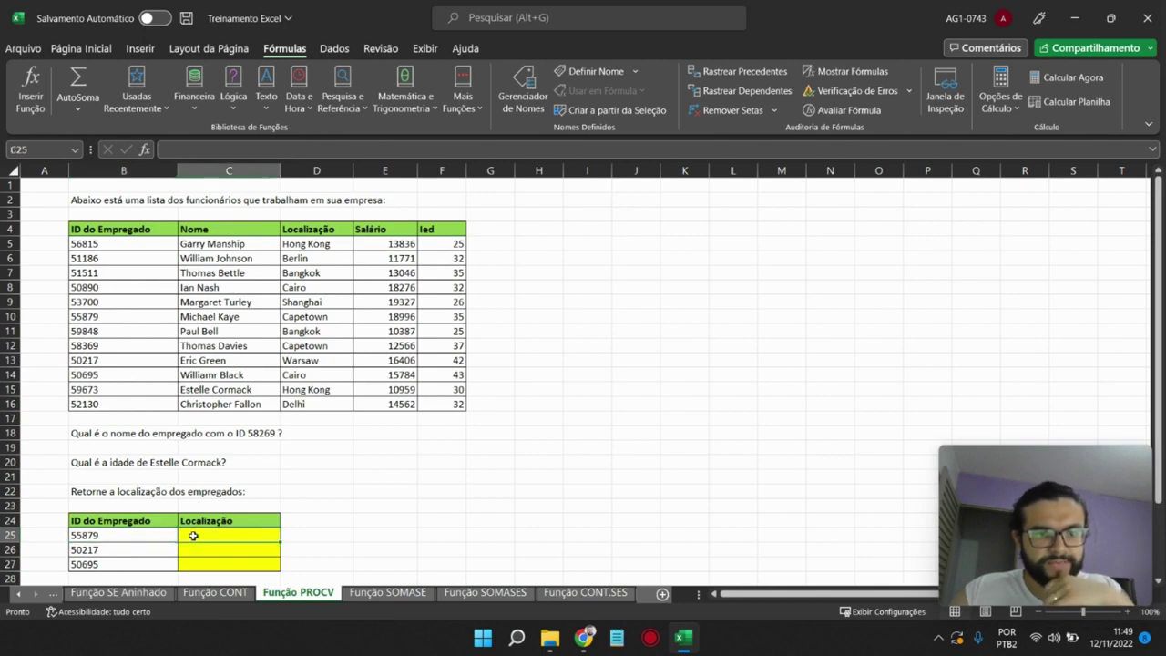
type("=P")
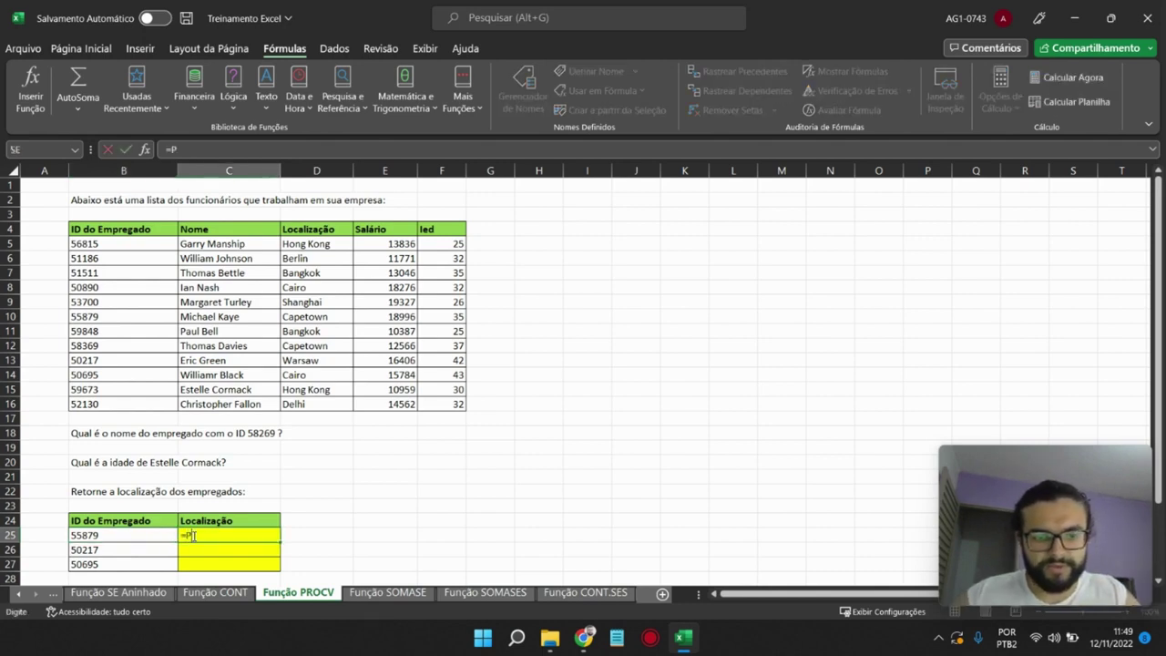
type("ROCV(")
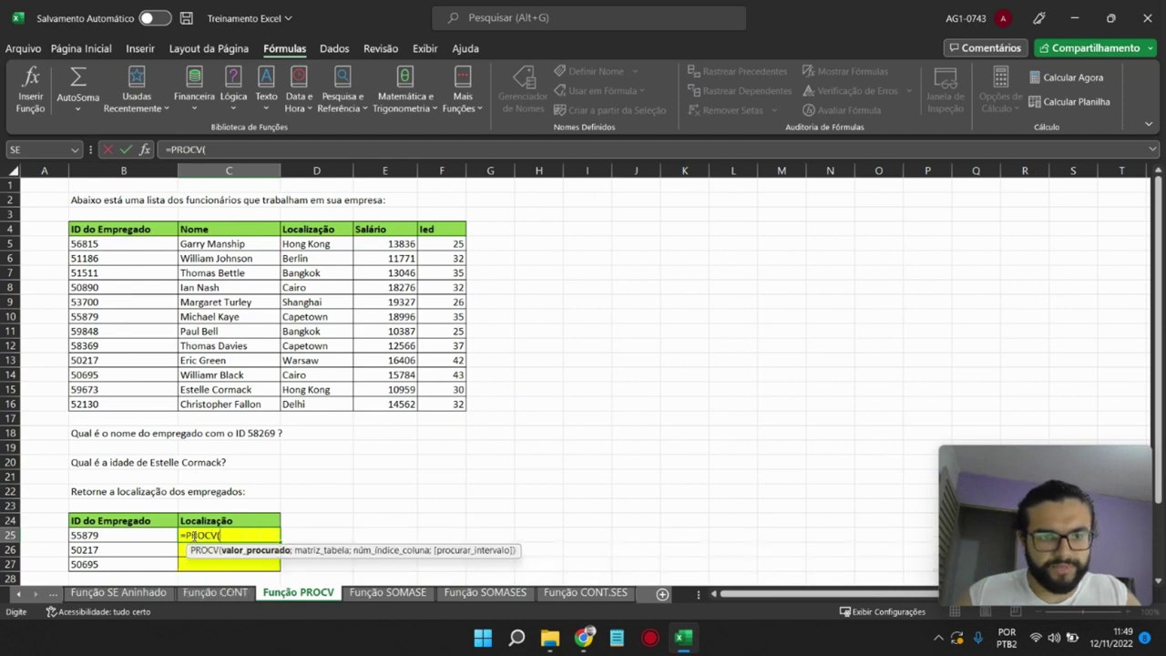
left_click(145, 536)
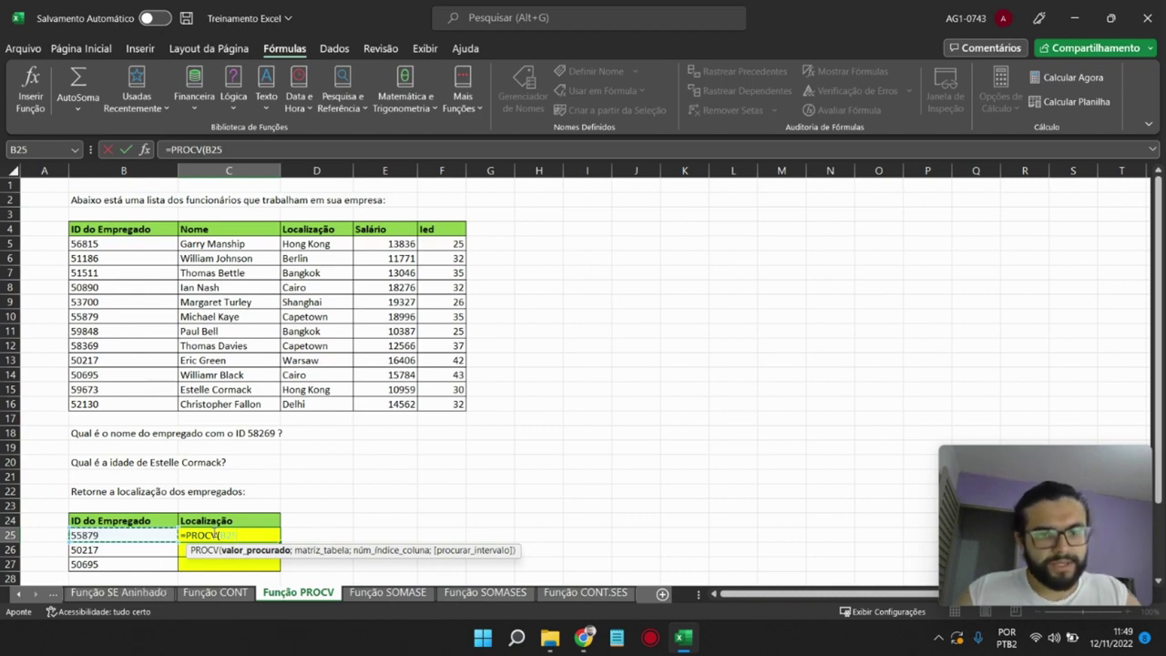
type(";")
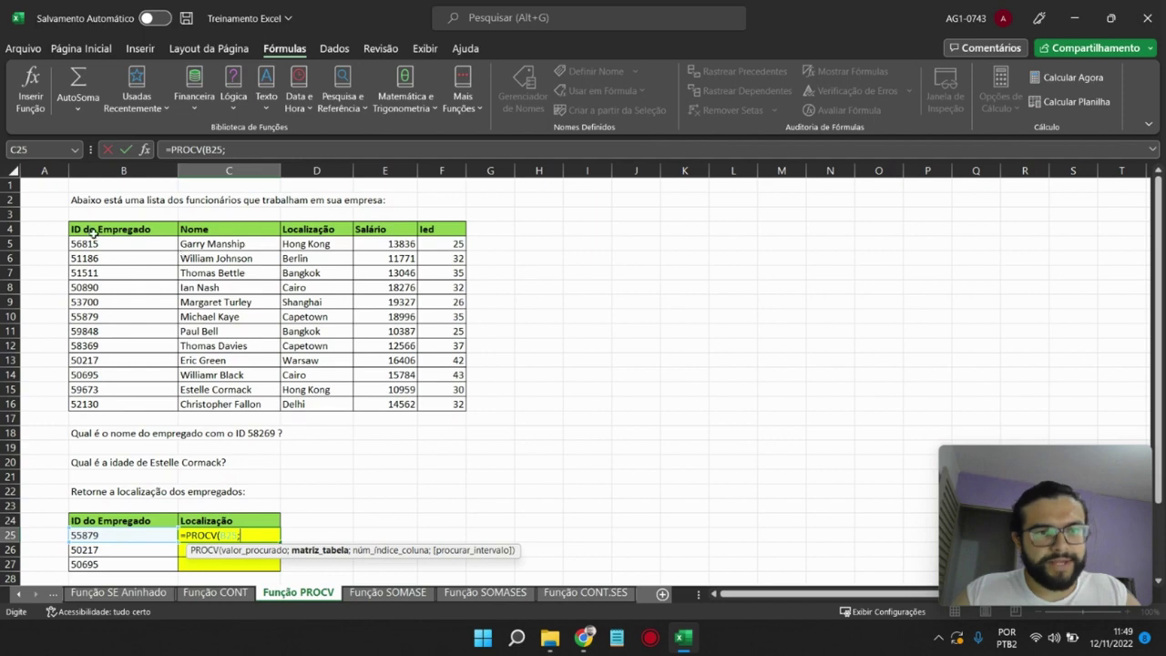
left_click_drag(94, 231, 431, 409)
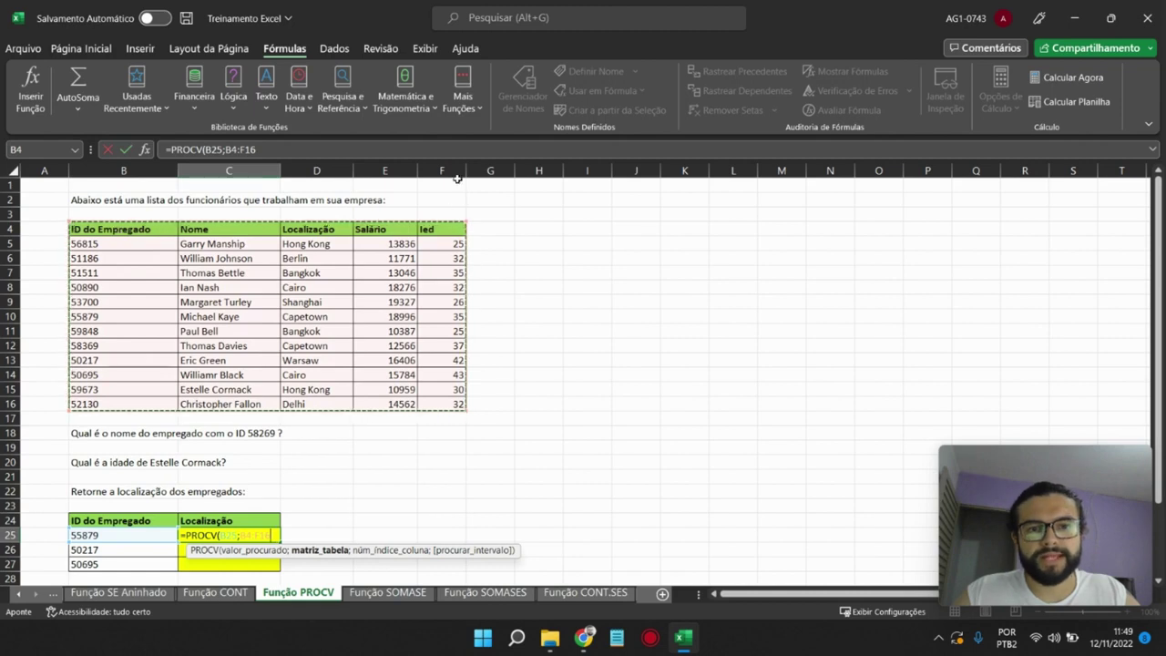
type(";")
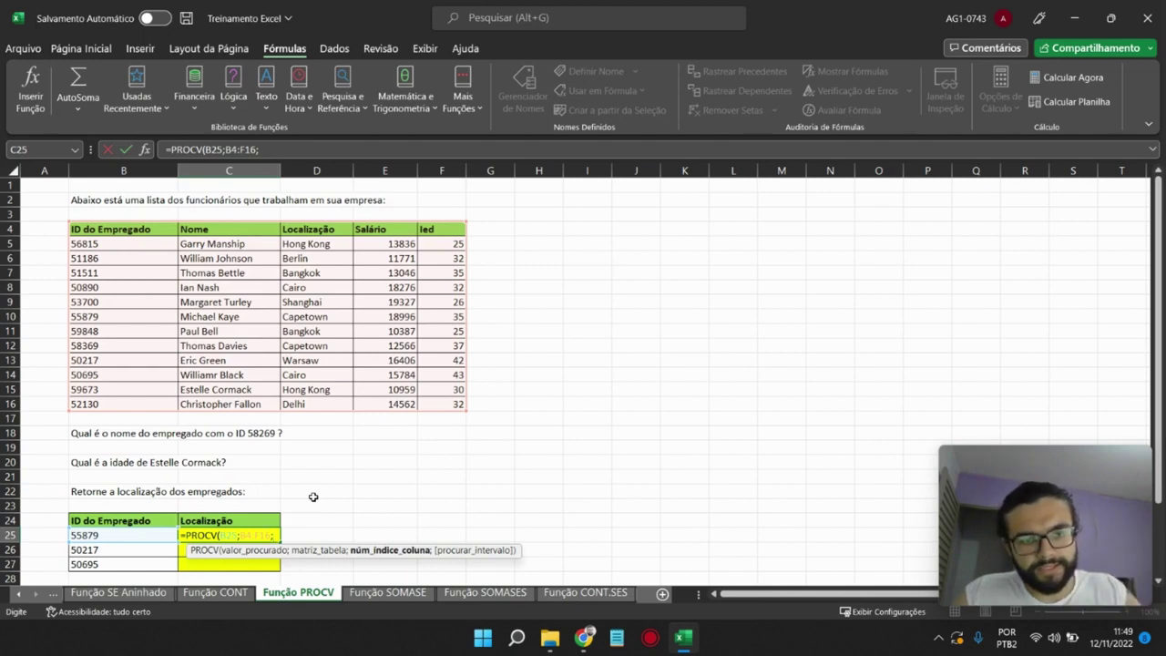
type("3;")
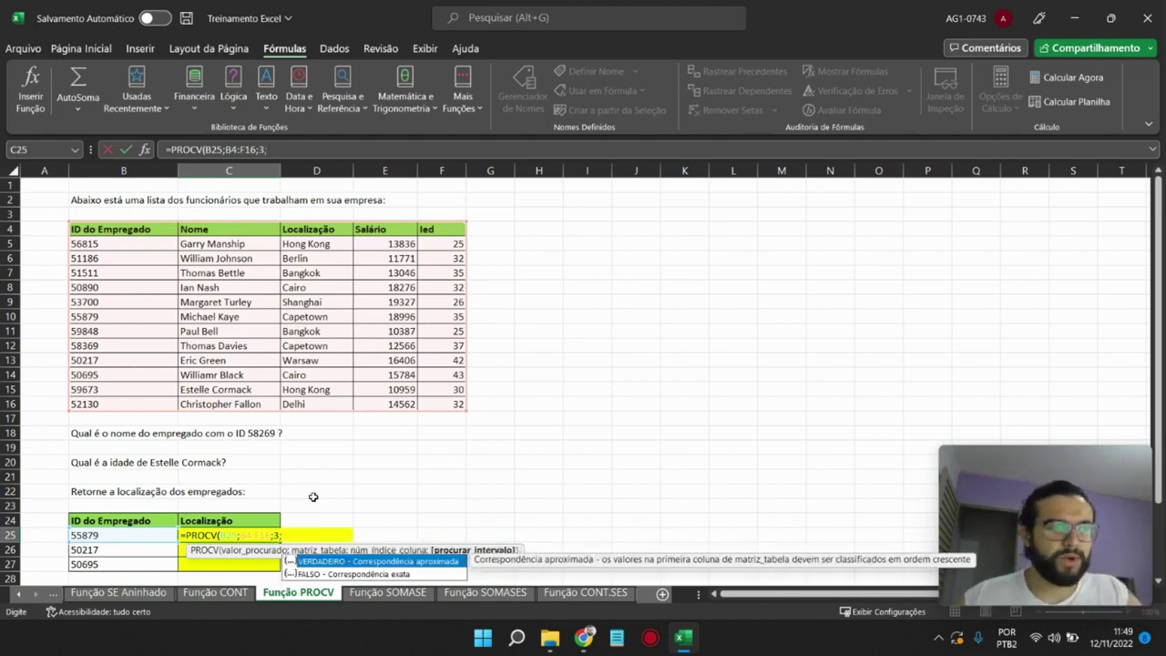
type("0")
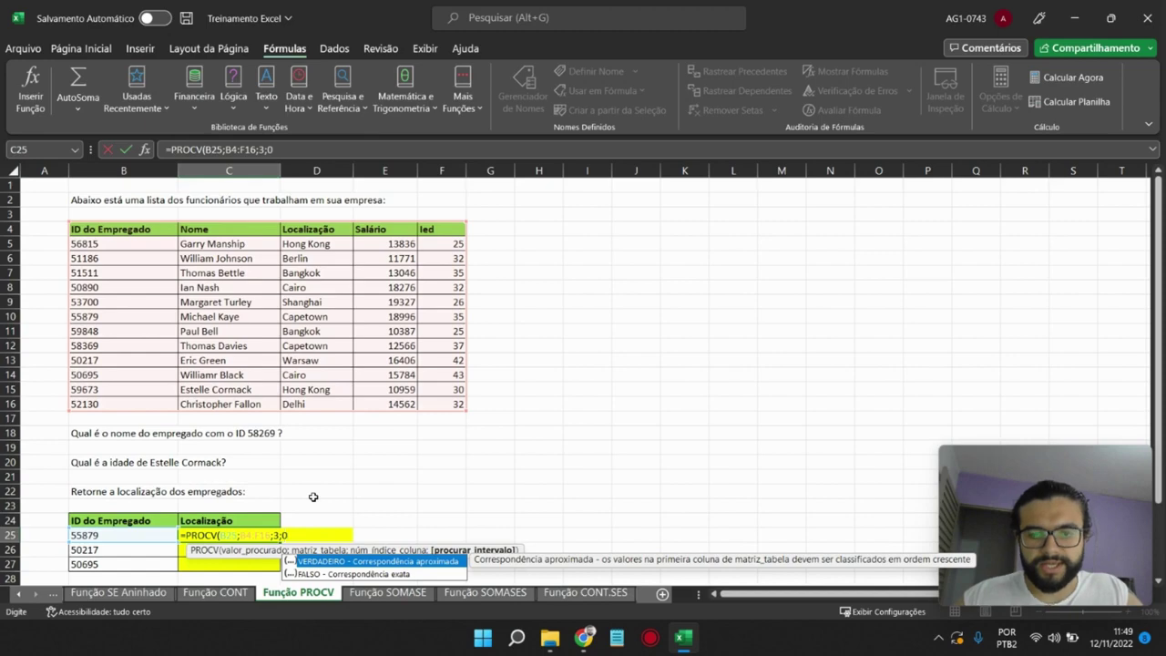
type(")")
key("Return")
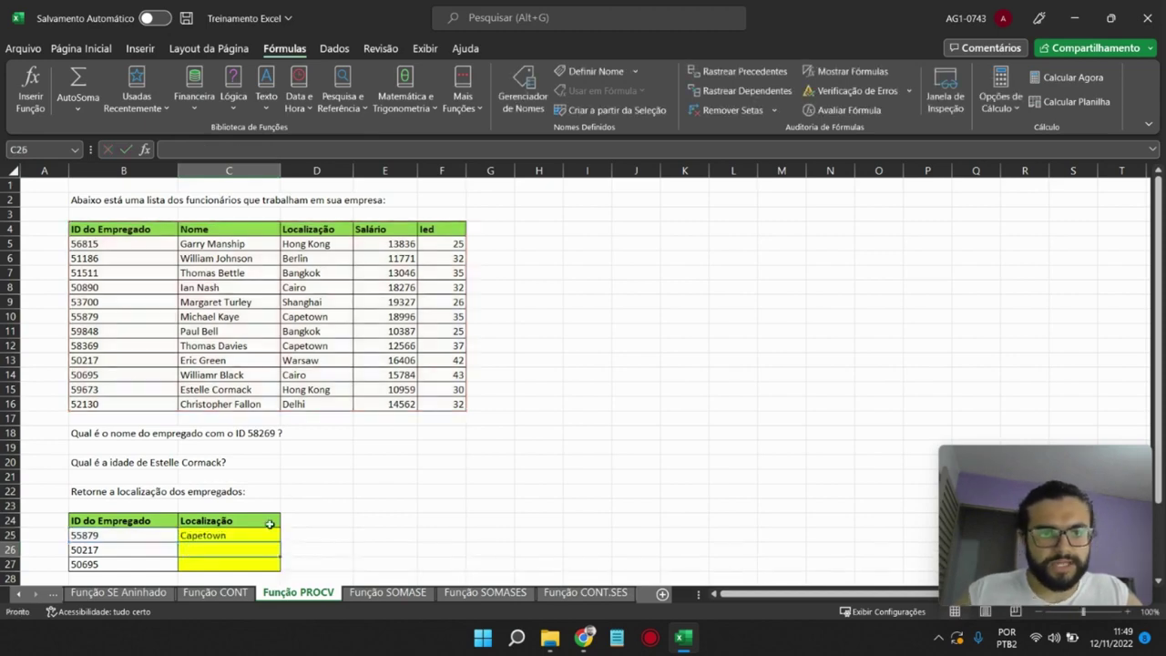
- Fill the lookup down to C27, returning Capetown, Warsaw and Cairo, and check the IDs
left_click(255, 535)
scroll(249, 499, "down", 2)
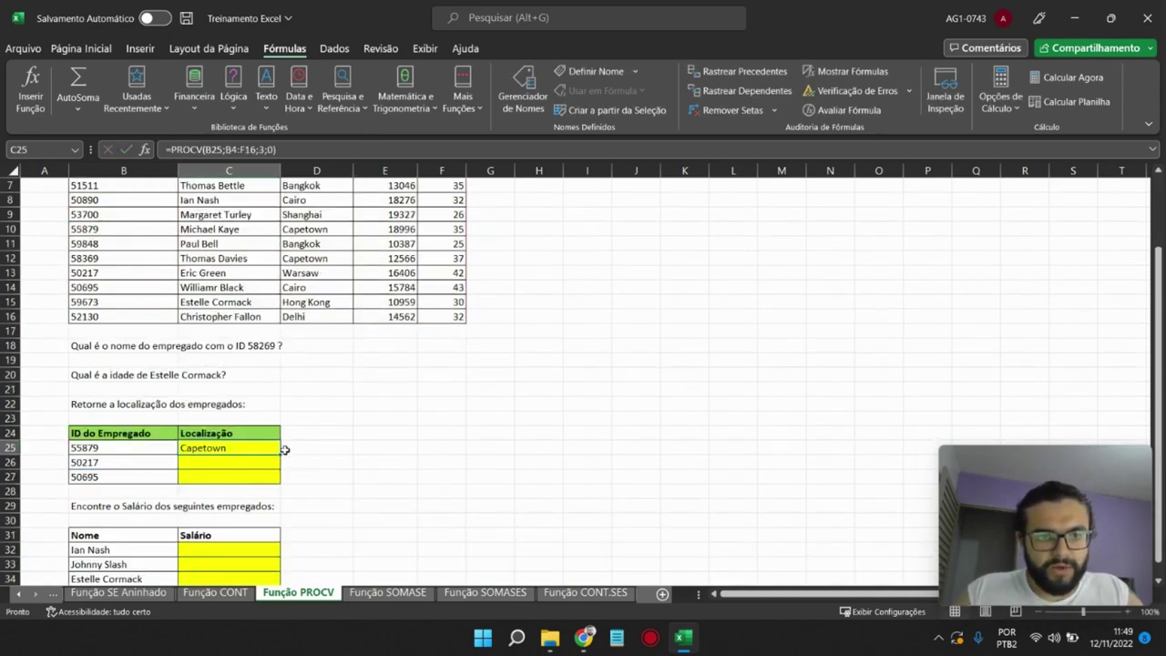
left_click_drag(277, 456, 277, 481)
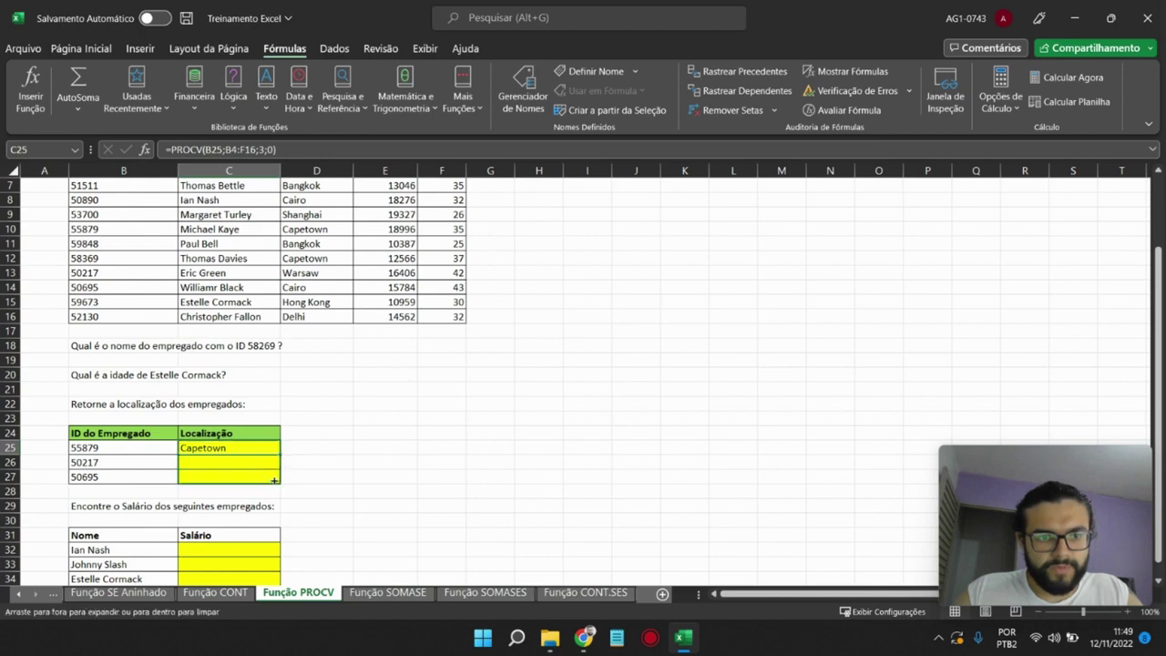
left_click(224, 465)
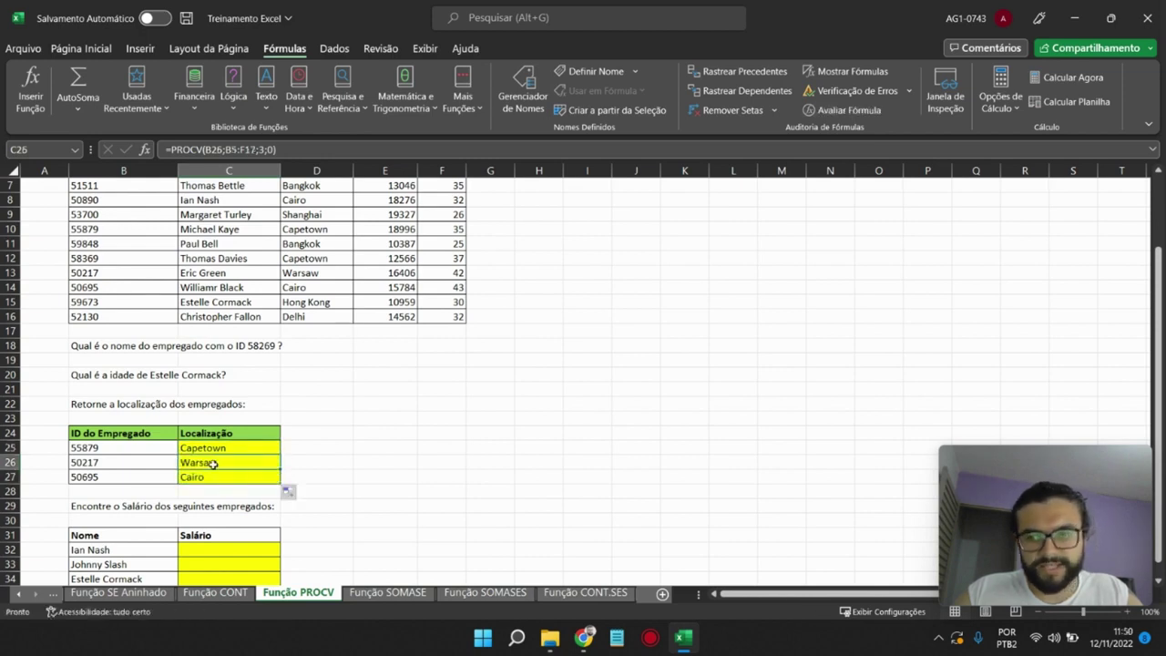
left_click(99, 476)
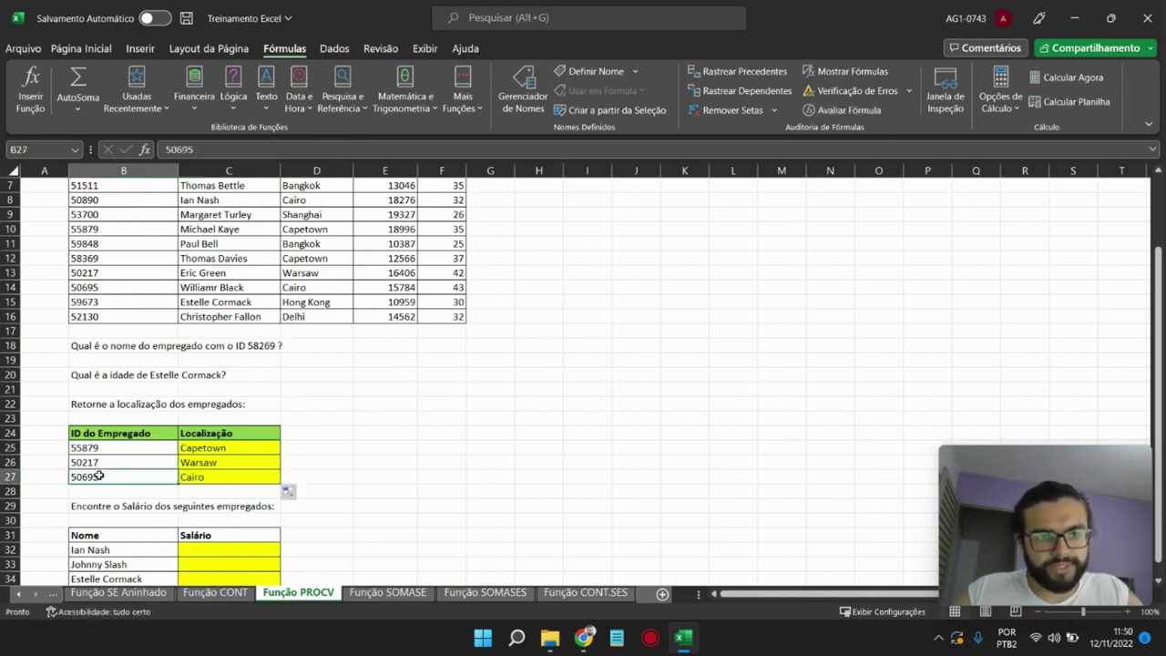
left_click(101, 461)
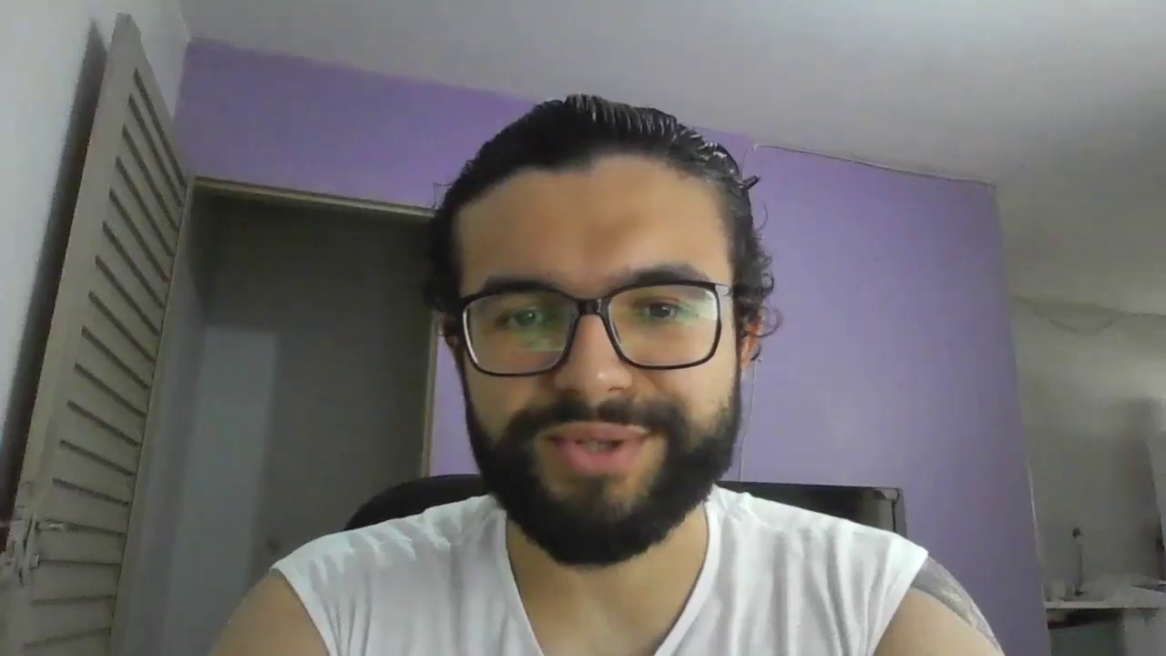